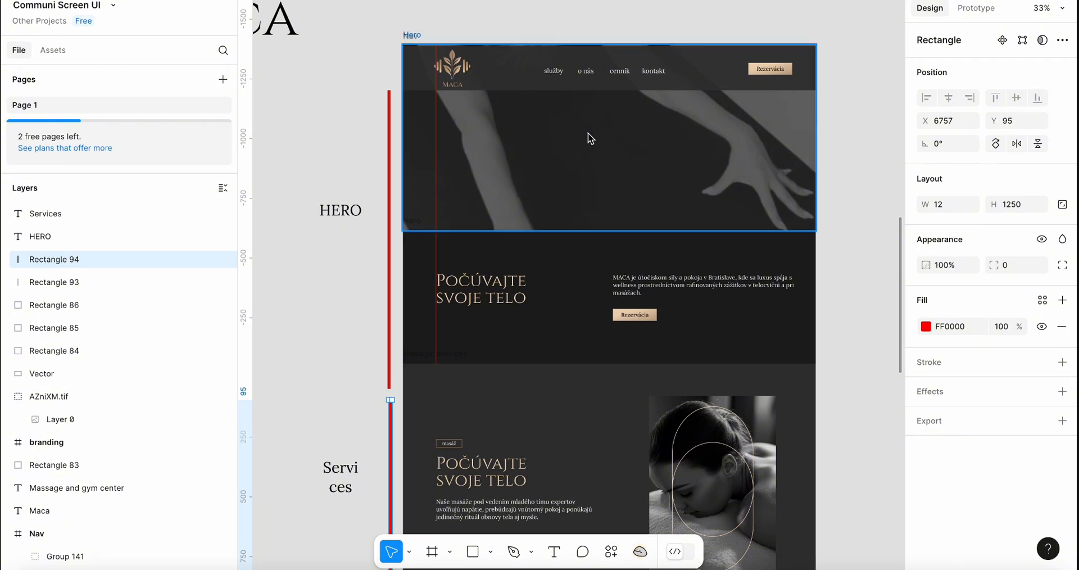
# Scroll through the Figma page design to review the hero and services sections
pyautogui.scroll(-2, 596, 135)
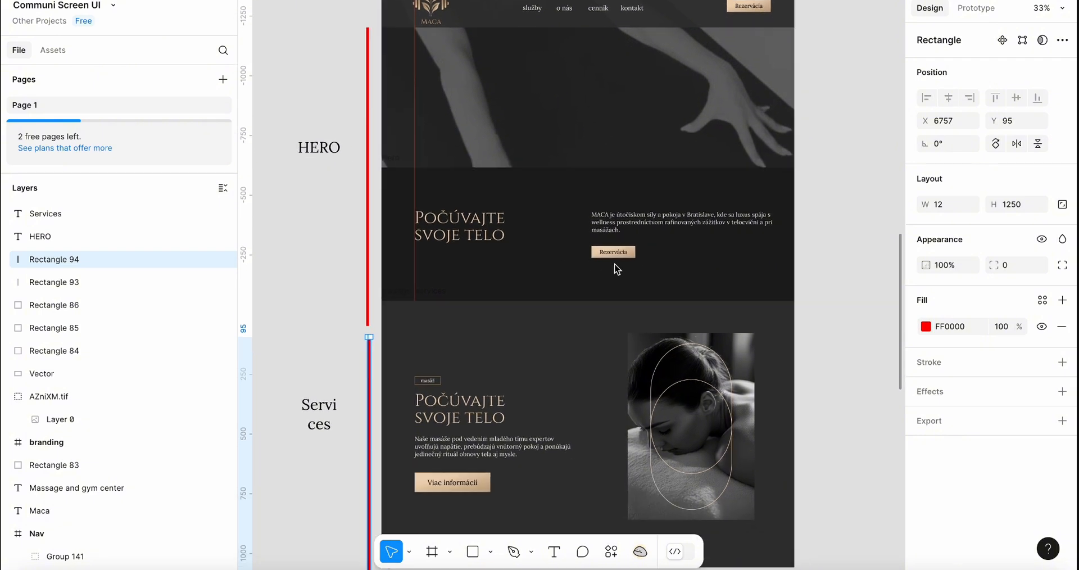
pyautogui.scroll(-2, 618, 273)
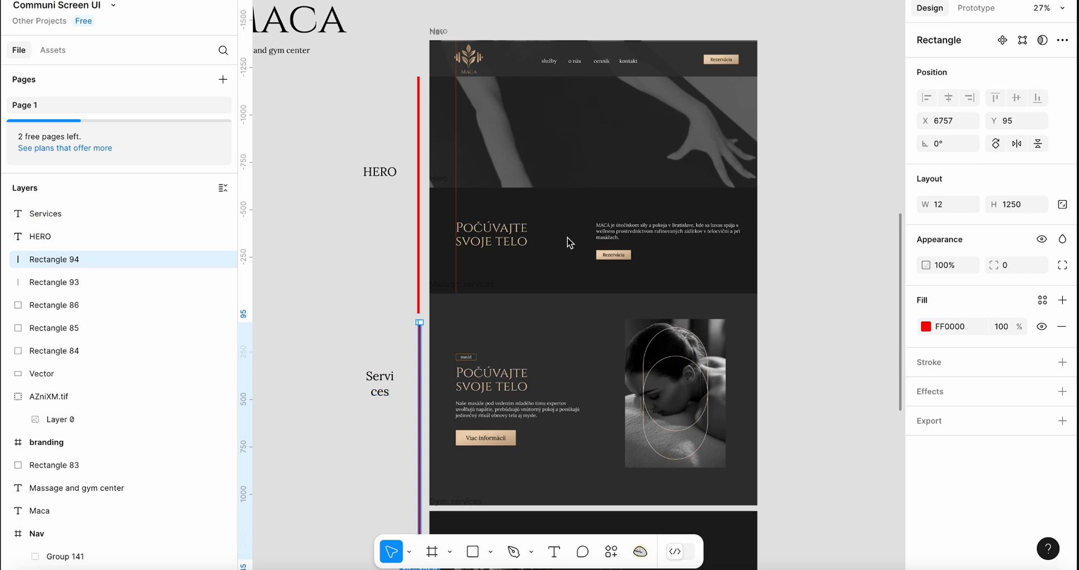
pyautogui.press('super+Tab')
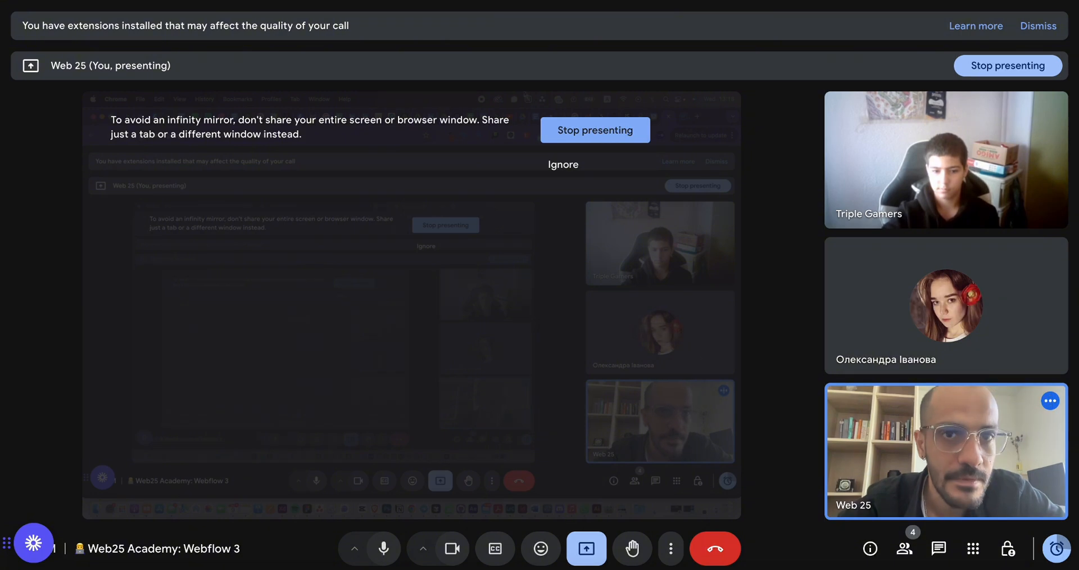
pyautogui.press('super+Tab')
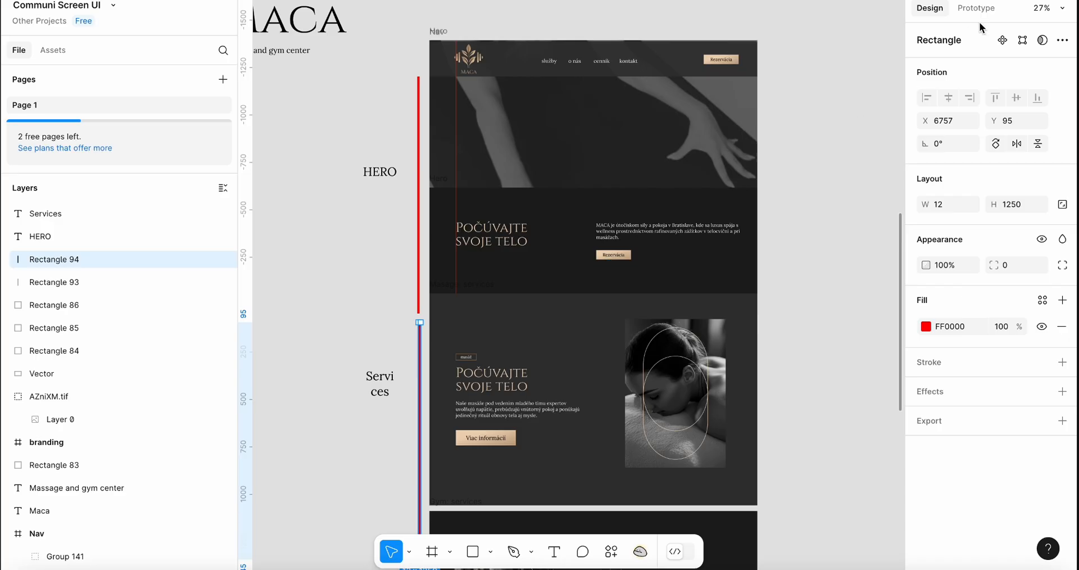
pyautogui.scroll(-4, 581, 163)
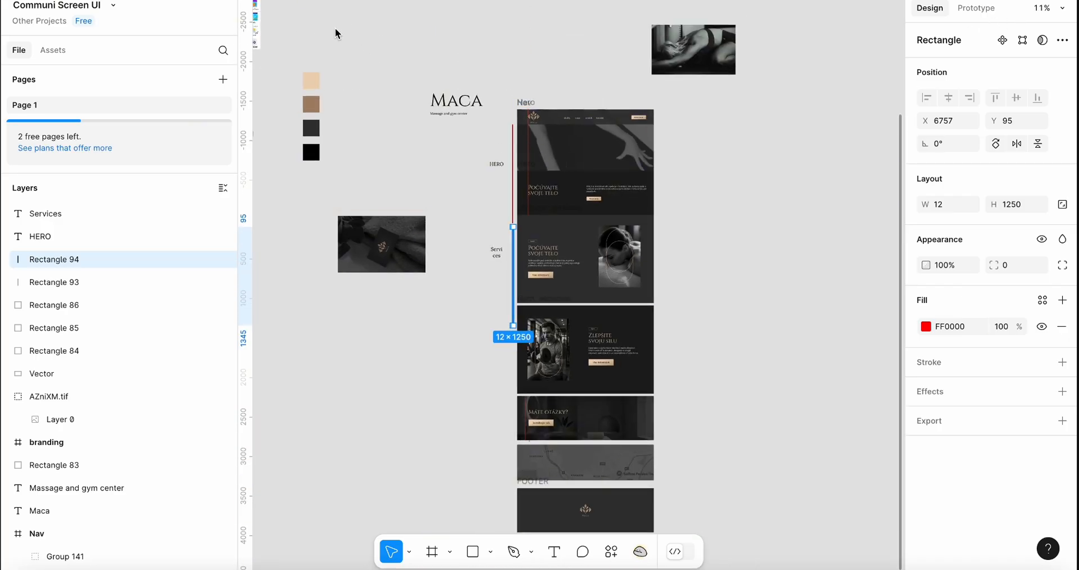
# Select the branding frame's colour swatches and zoom in on them
pyautogui.moveTo(337, 30); pyautogui.dragTo(272, 231)
pyautogui.click(344, 45)
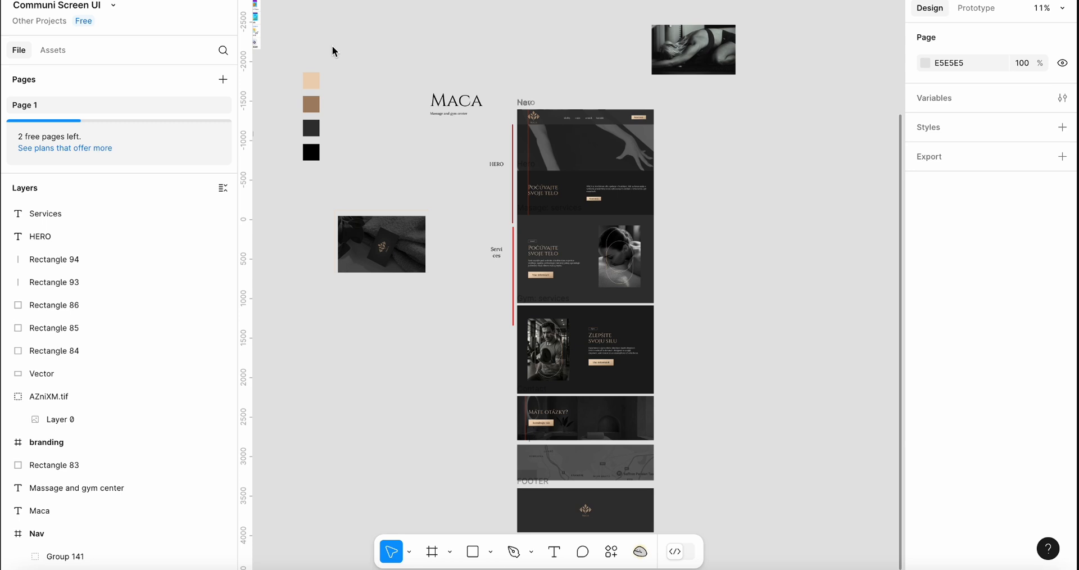
pyautogui.moveTo(332, 52); pyautogui.dragTo(301, 170)
pyautogui.moveTo(313, 125); pyautogui.dragTo(800, 177)
pyautogui.scroll(6, 800, 176)
pyautogui.hscroll(2, 800, 177)
pyautogui.scroll(2, 800, 177)
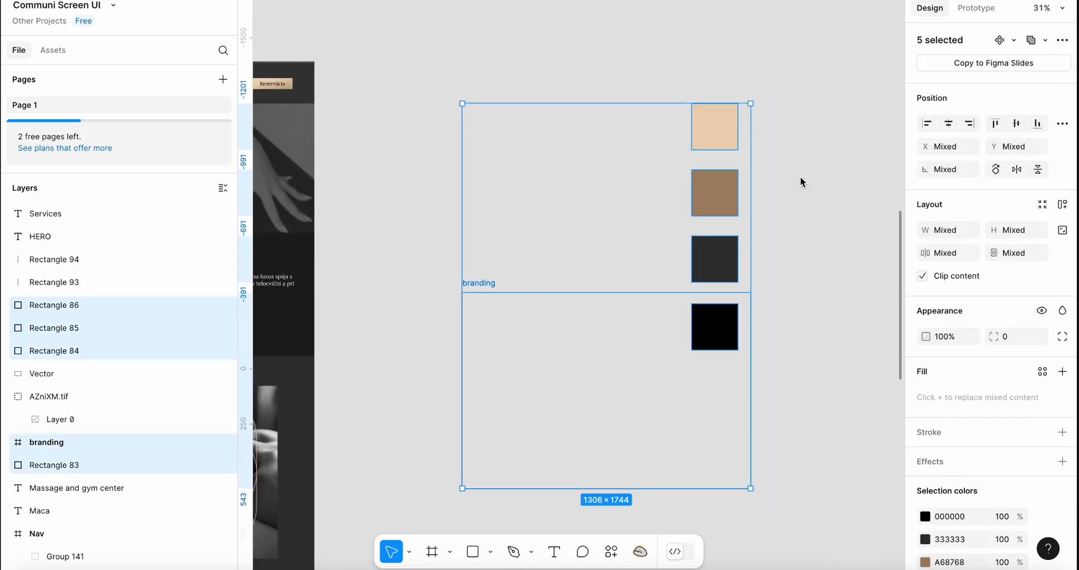
# Inspect the first branding swatch's fill colour and the other swatches in the branding frame
pyautogui.click(832, 164)
pyautogui.click(733, 141)
pyautogui.scroll(-2, 738, 147)
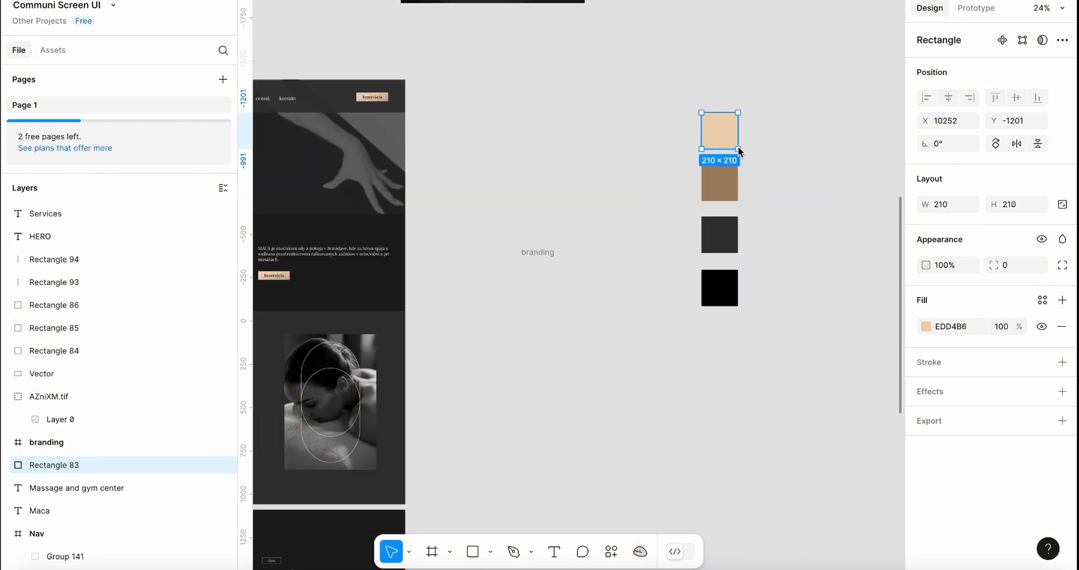
pyautogui.scroll(-1, 560, 167)
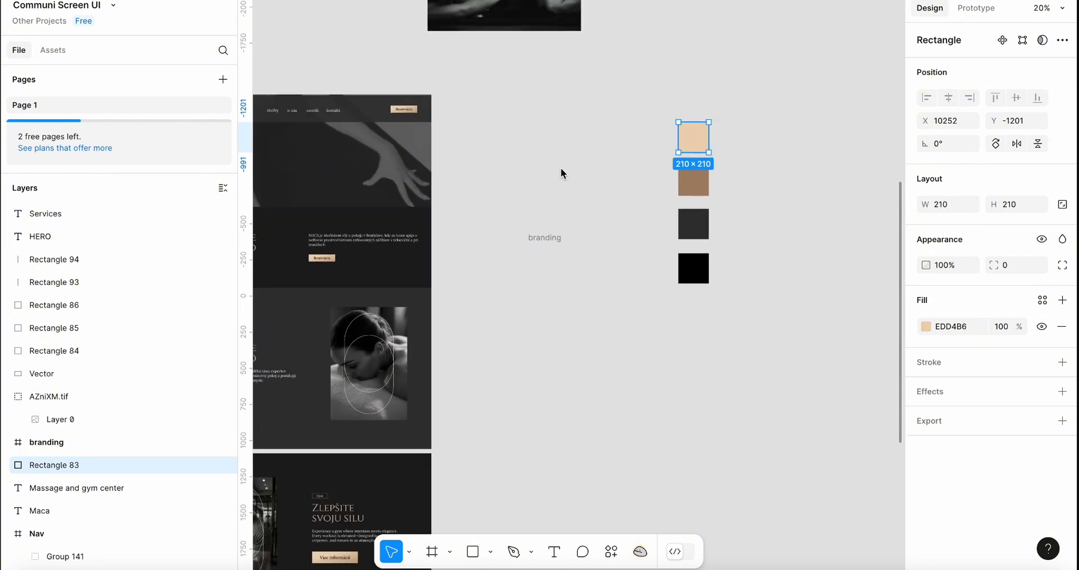
pyautogui.click(762, 165)
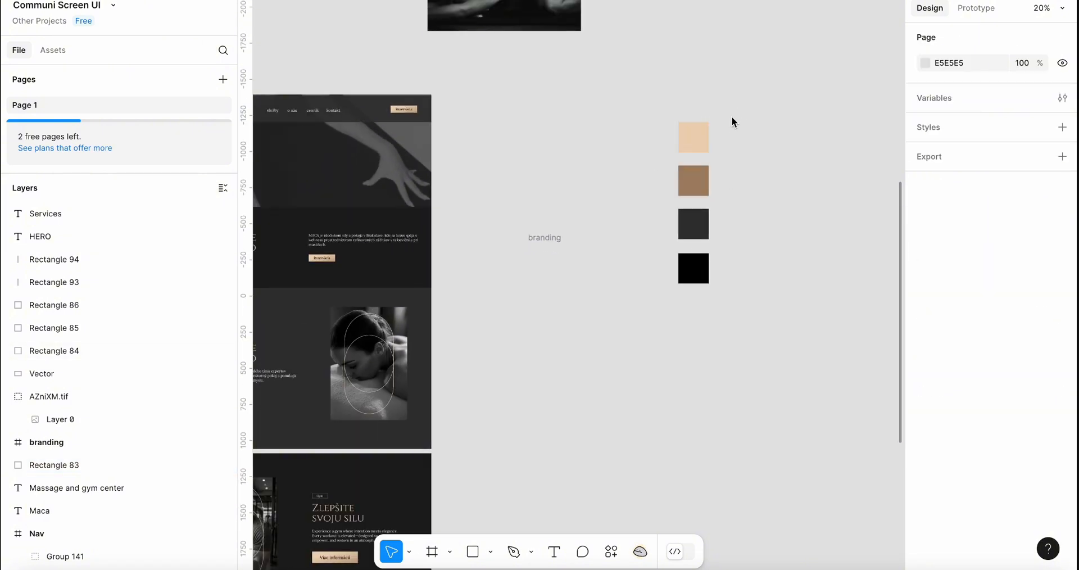
pyautogui.moveTo(738, 109); pyautogui.dragTo(656, 316)
pyautogui.scroll(2, 656, 316)
pyautogui.scroll(3, 656, 315)
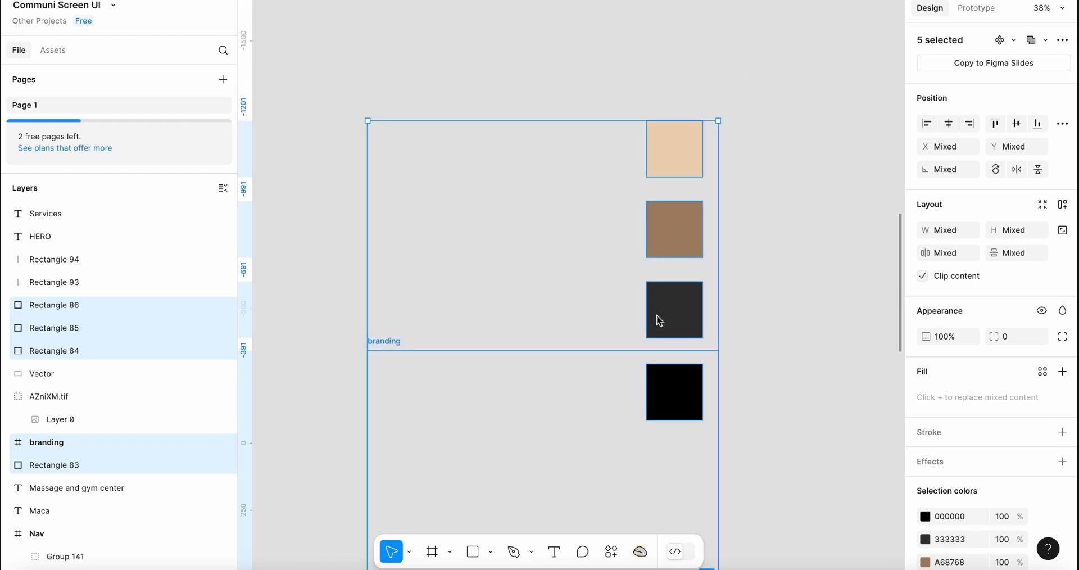
pyautogui.click(830, 118)
pyautogui.scroll(-4, 821, 123)
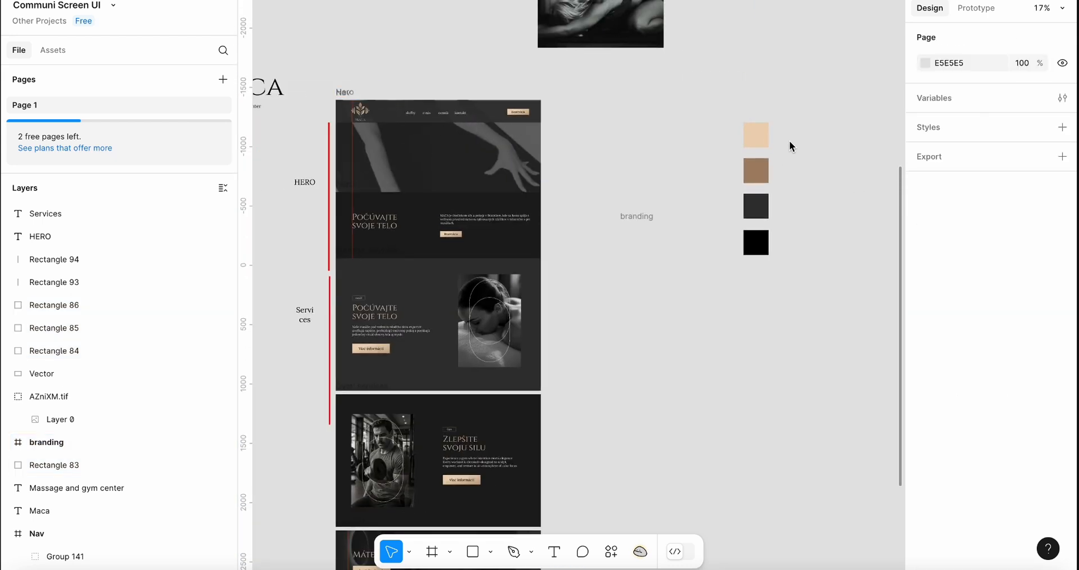
pyautogui.scroll(-2, 789, 146)
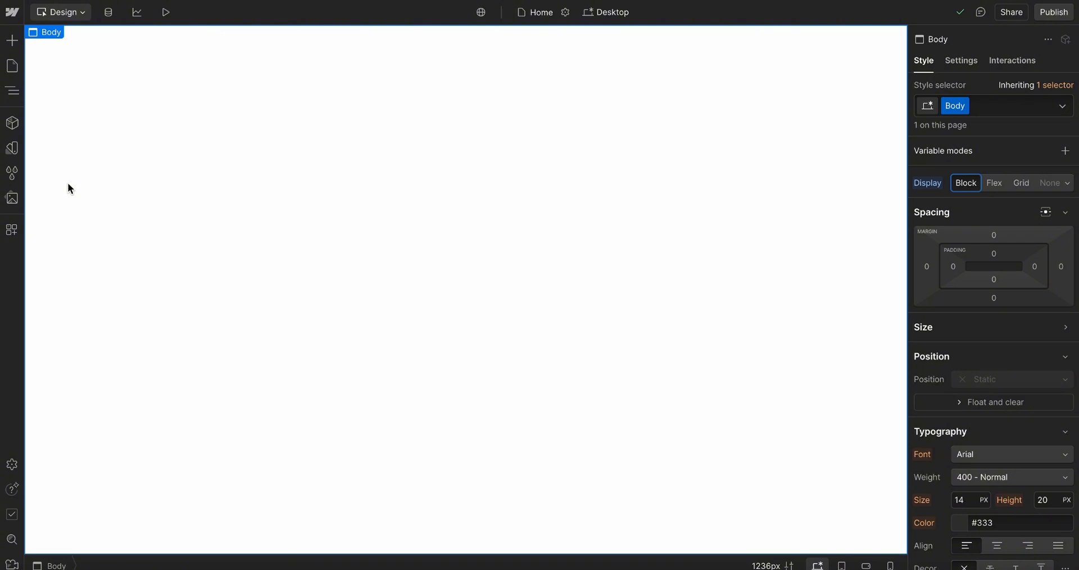
# Inspect the Body element's background colour setting and its colour picker
pyautogui.click(12, 148)
pyautogui.click(10, 147)
pyautogui.scroll(-2, 1030, 351)
pyautogui.scroll(-4, 1030, 352)
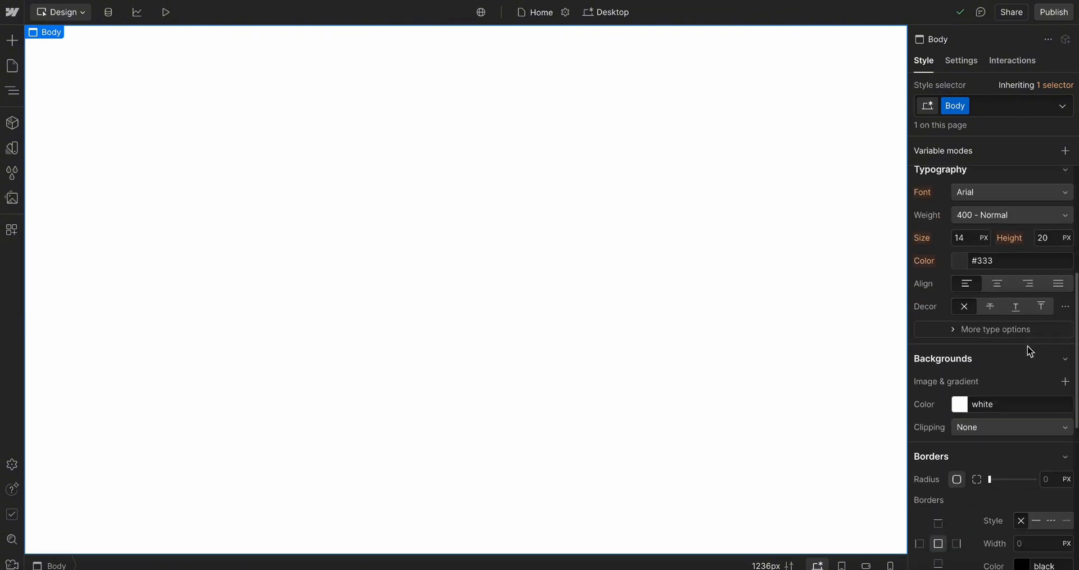
pyautogui.click(953, 397)
pyautogui.click(1021, 385)
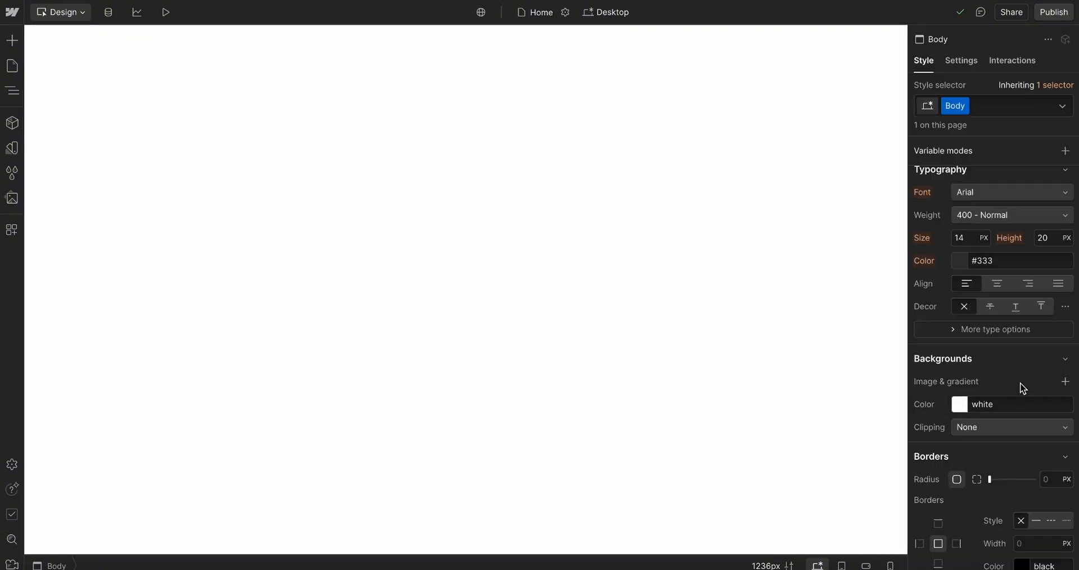
pyautogui.click(960, 409)
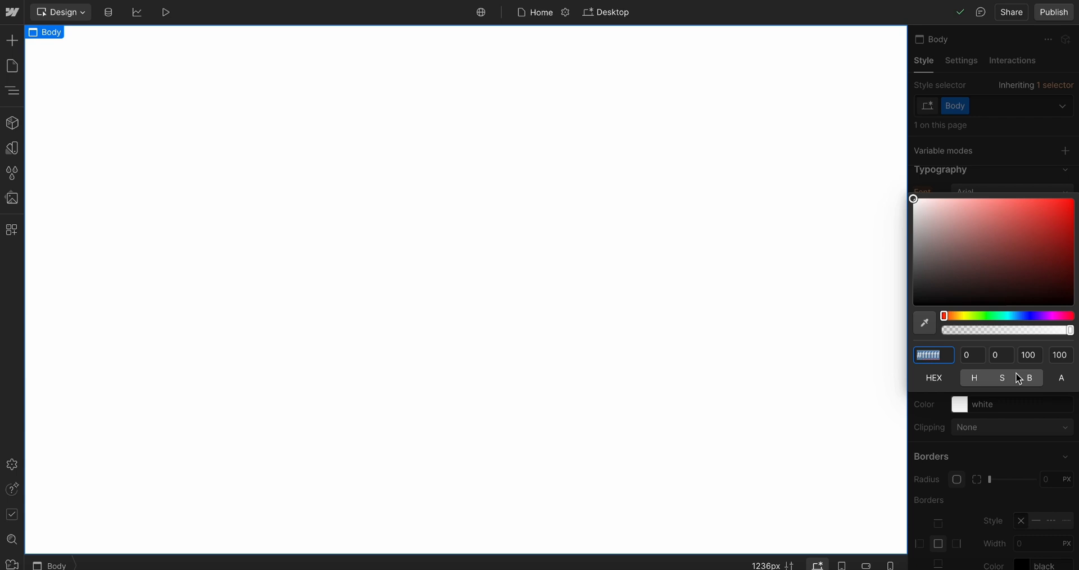
pyautogui.click(960, 413)
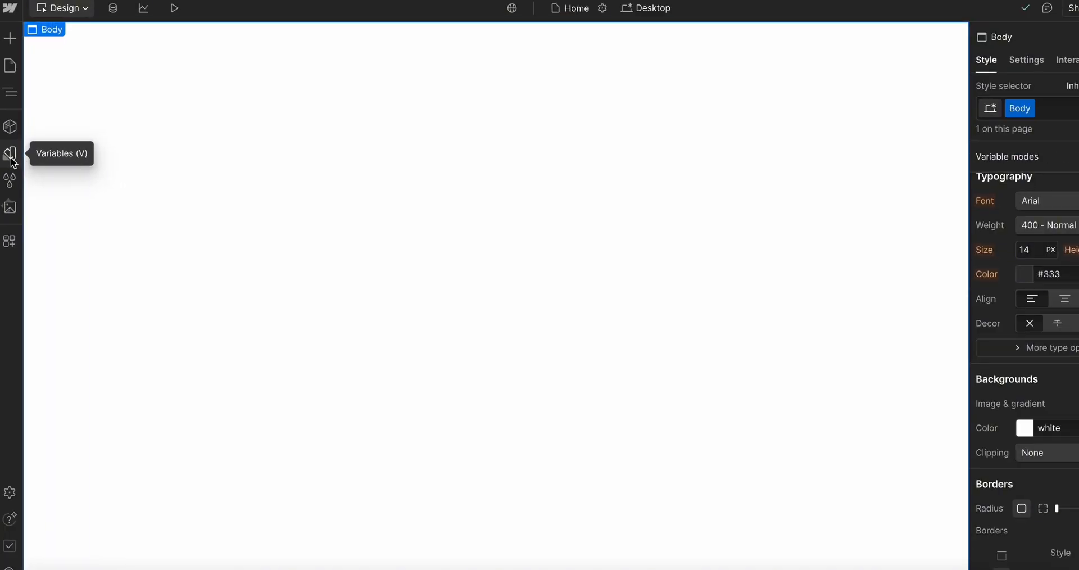
# Open the Variables panel and check the available variables for the Body background colour
pyautogui.click(11, 160)
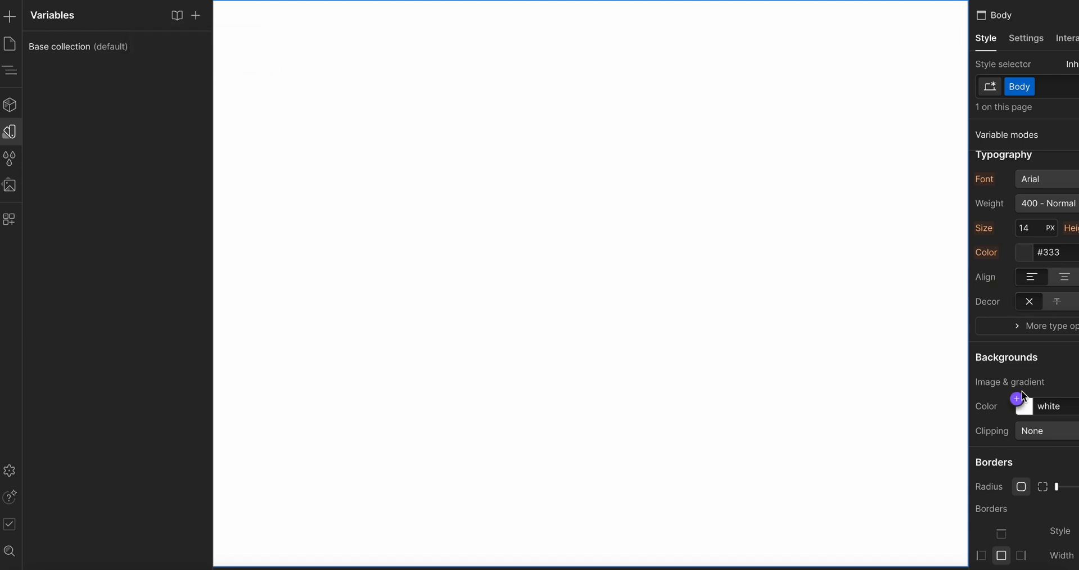
pyautogui.scroll(-2, 1022, 398)
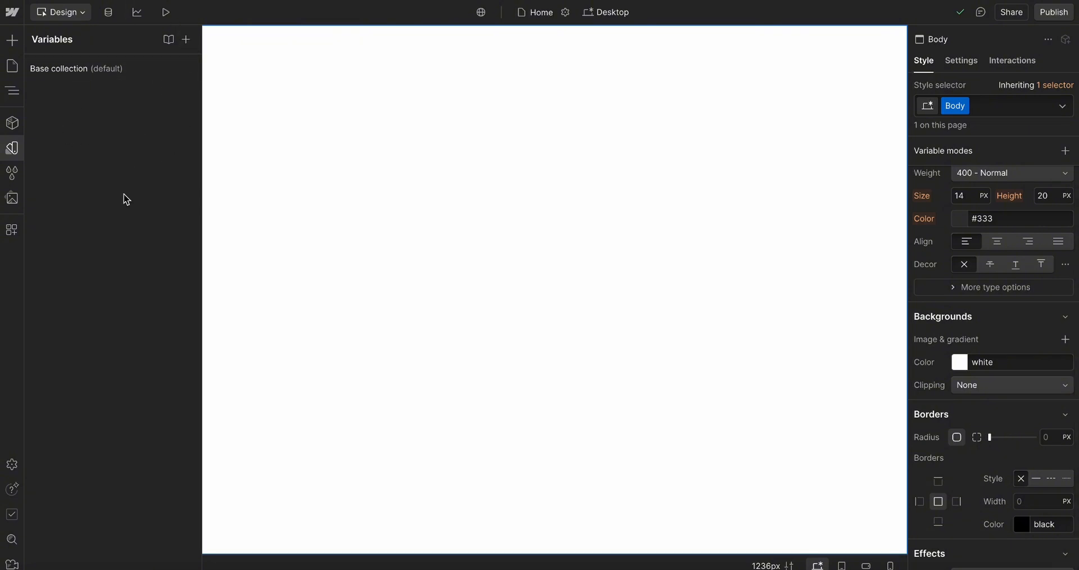
pyautogui.click(957, 361)
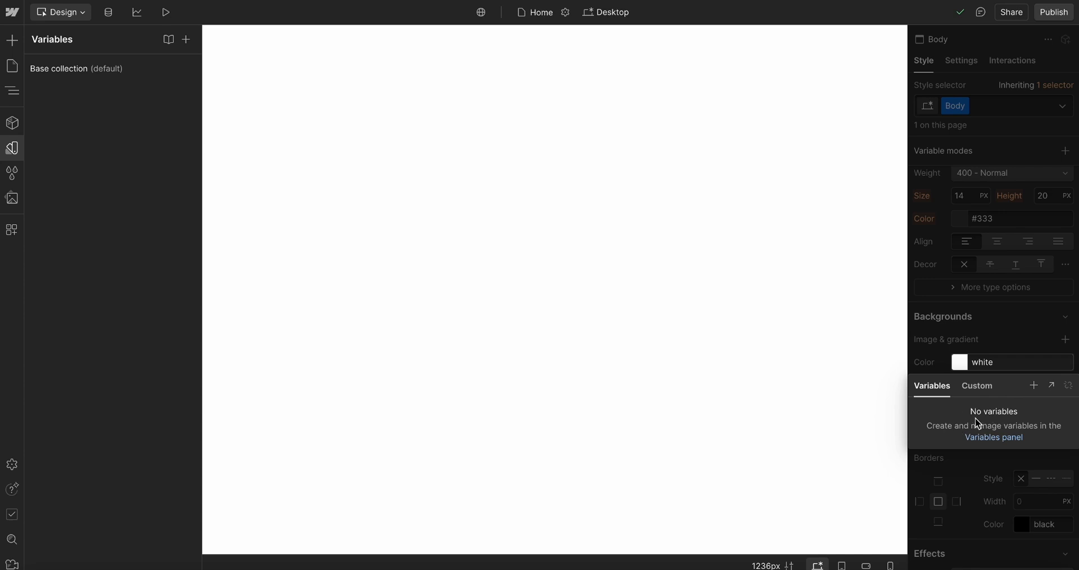
pyautogui.click(964, 367)
pyautogui.click(977, 365)
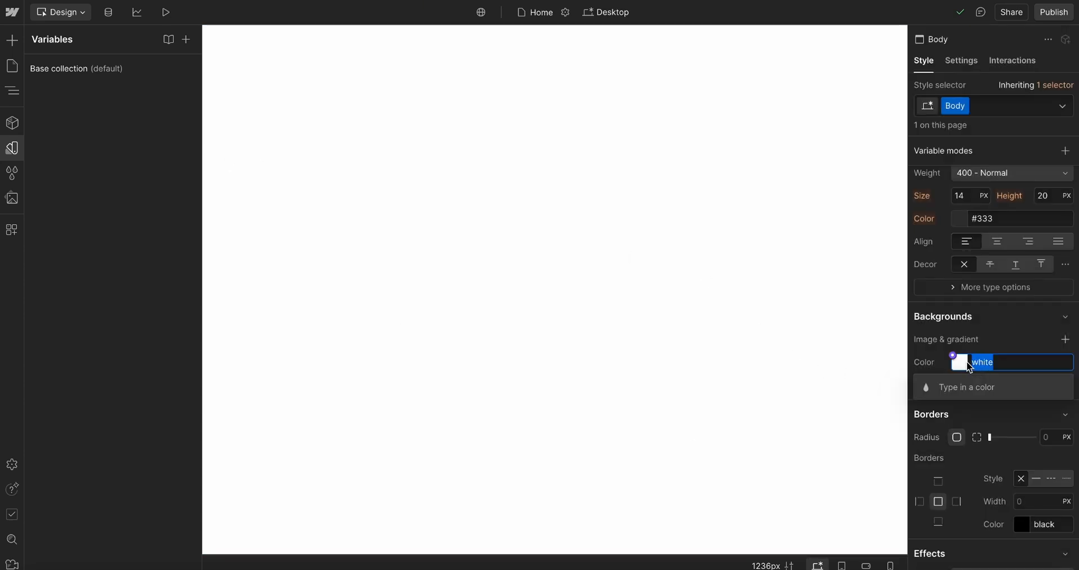
pyautogui.click(961, 364)
pyautogui.click(988, 366)
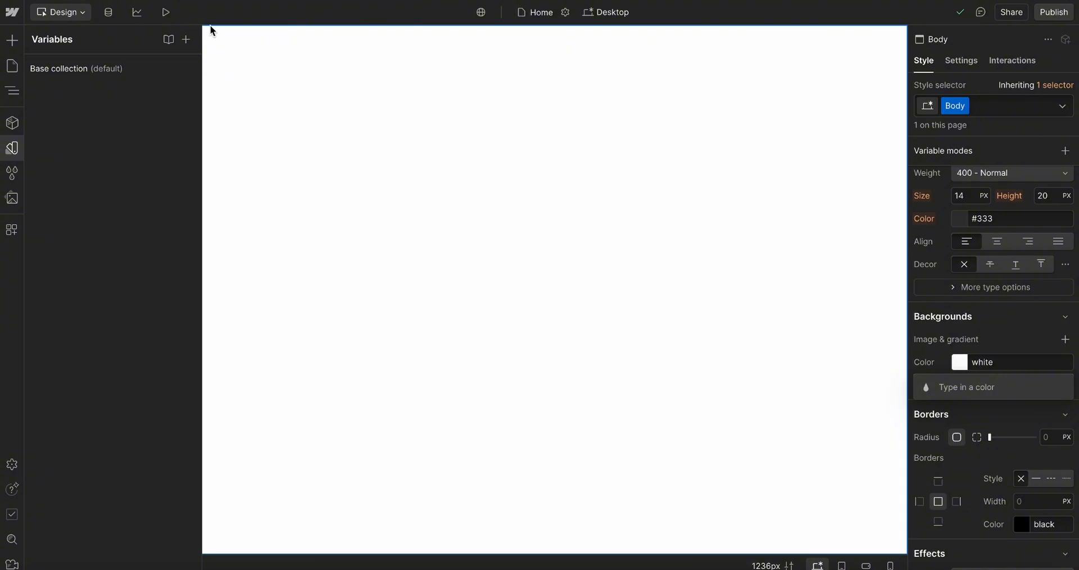
# Create a new variable collection named Color P
pyautogui.click(186, 40)
pyautogui.click(436, 293)
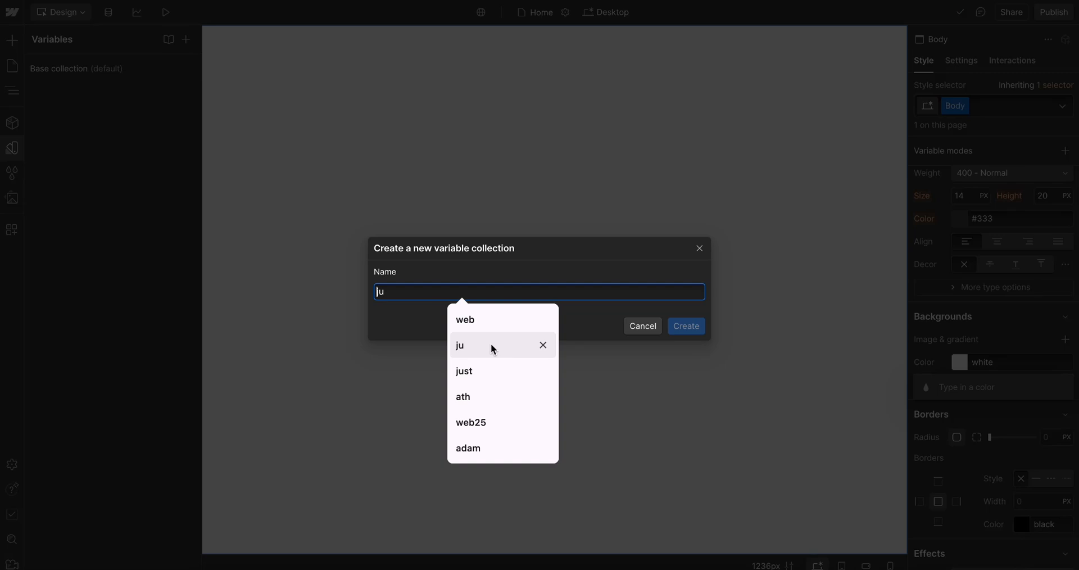
pyautogui.write('Color P.')
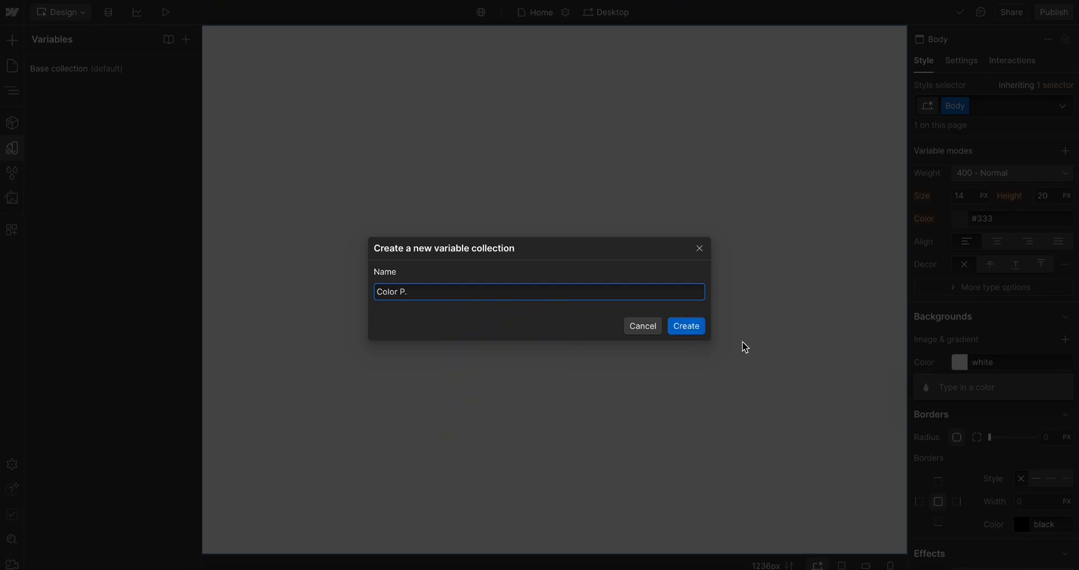
pyautogui.click(681, 328)
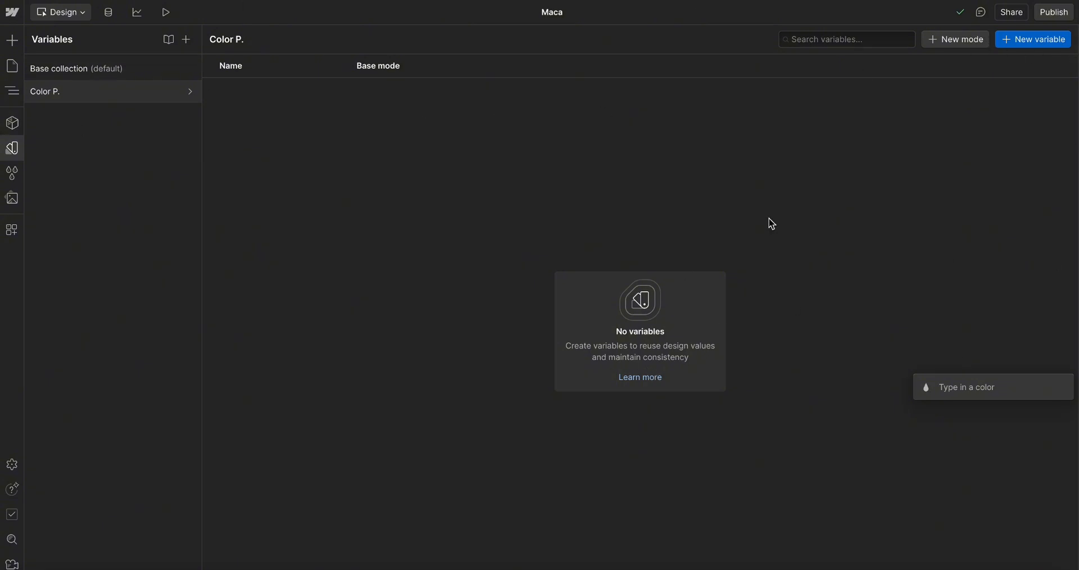
# Add a new colour variable to the Color P. collection
pyautogui.click(1024, 43)
pyautogui.click(1023, 42)
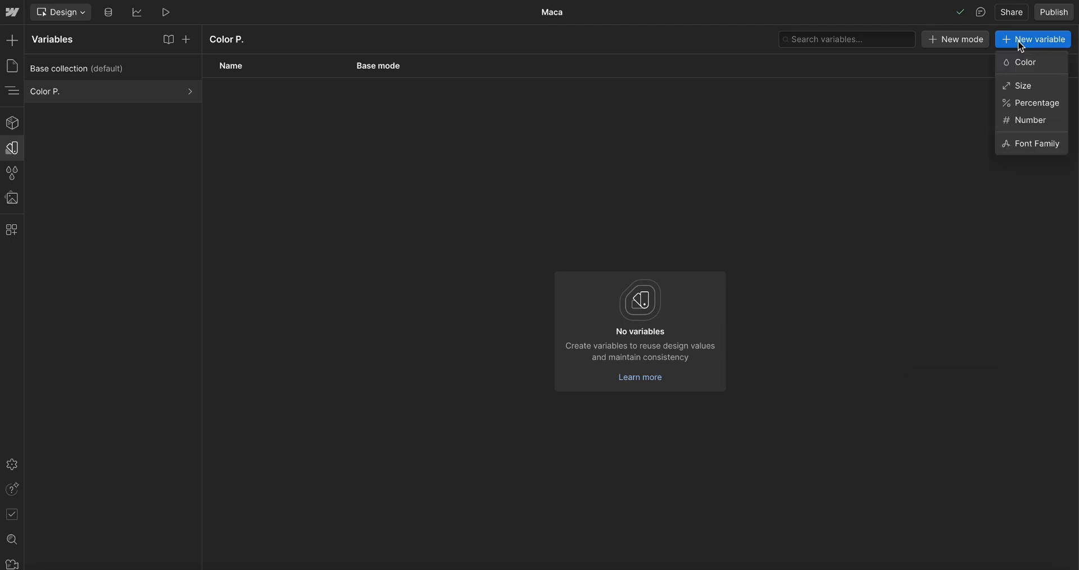
pyautogui.click(1017, 63)
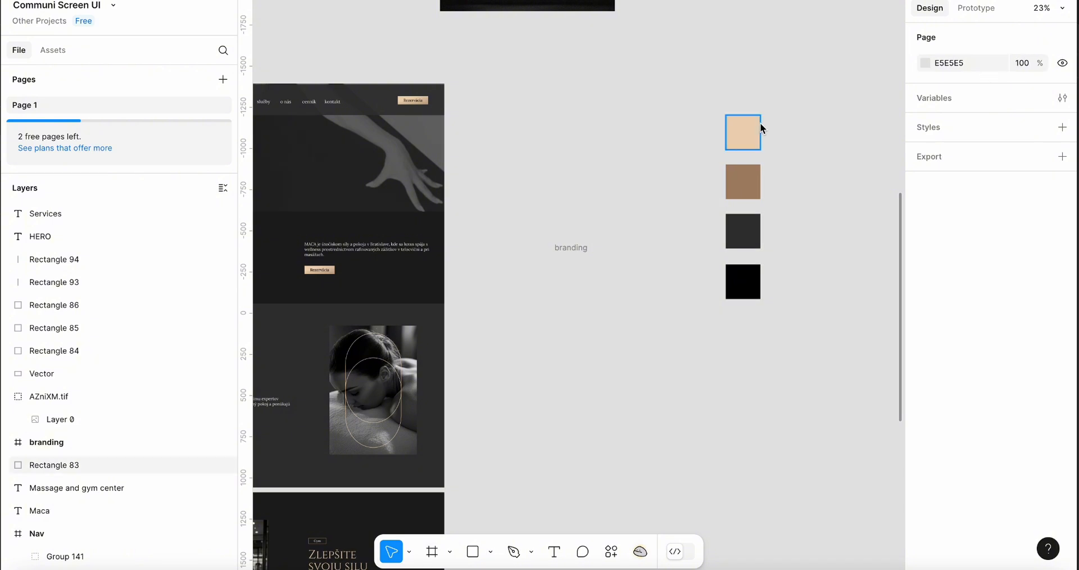
# In Figma, select the first branding swatch and copy its fill hex value EDD4B6
pyautogui.click(750, 127)
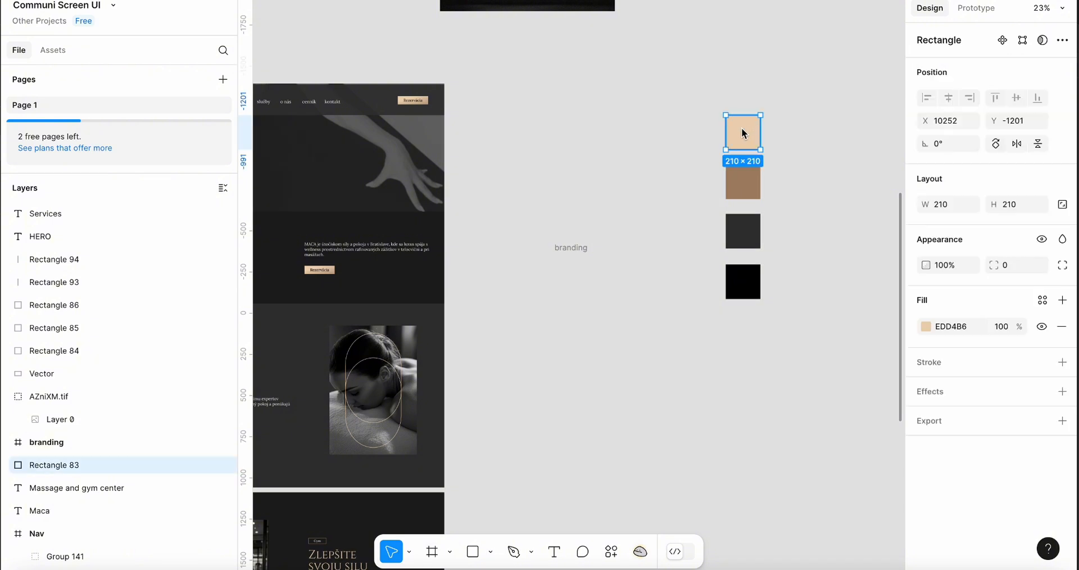
pyautogui.click(951, 325)
pyautogui.press('super+c')
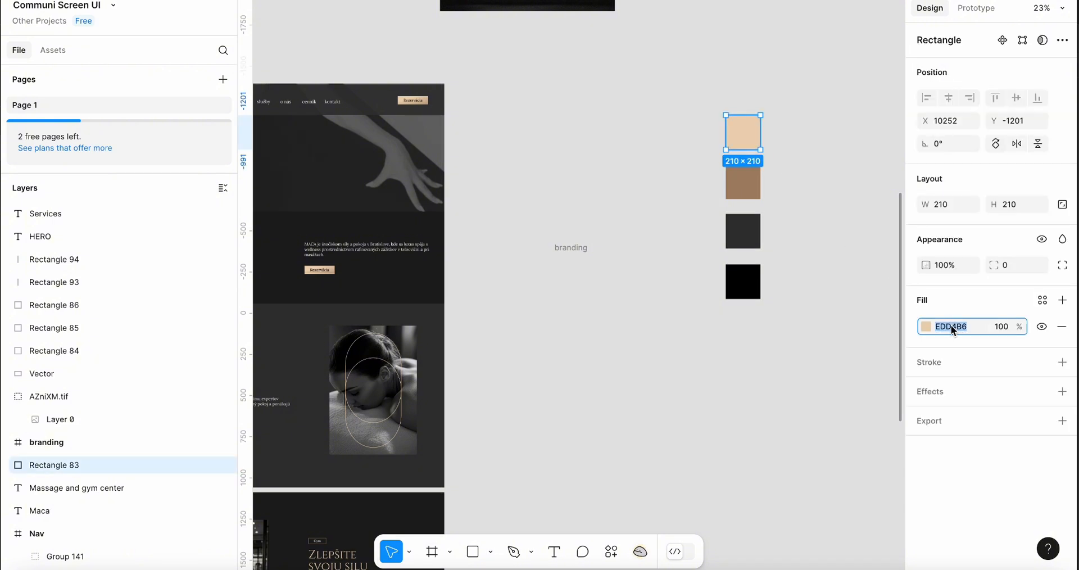
pyautogui.press('super+Tab')
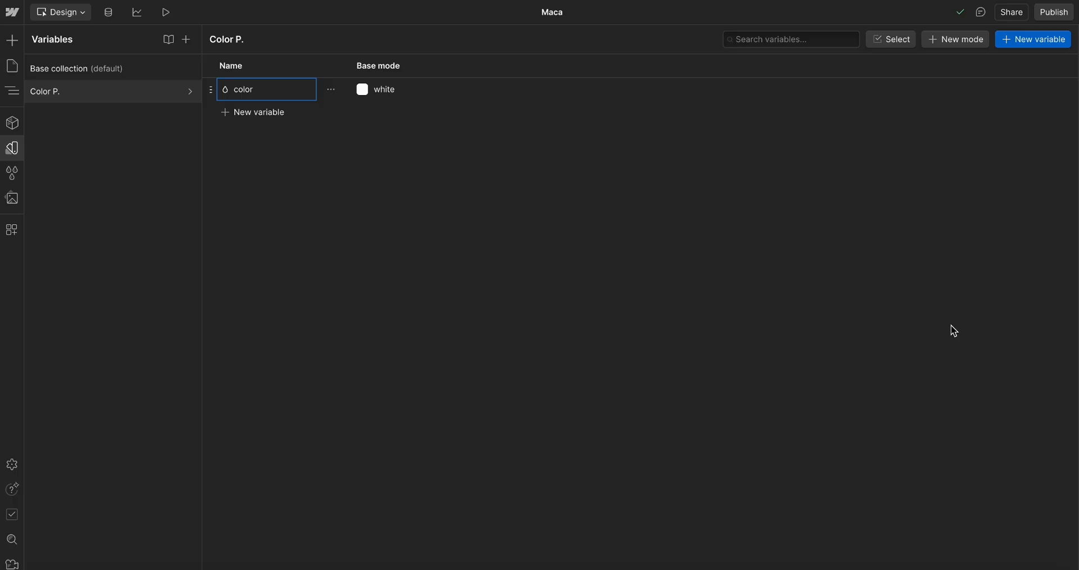
# Paste #edd4b6 as the color variable's value and add a second colour variable
pyautogui.click(383, 90)
pyautogui.press('super+v')
pyautogui.press('Return')
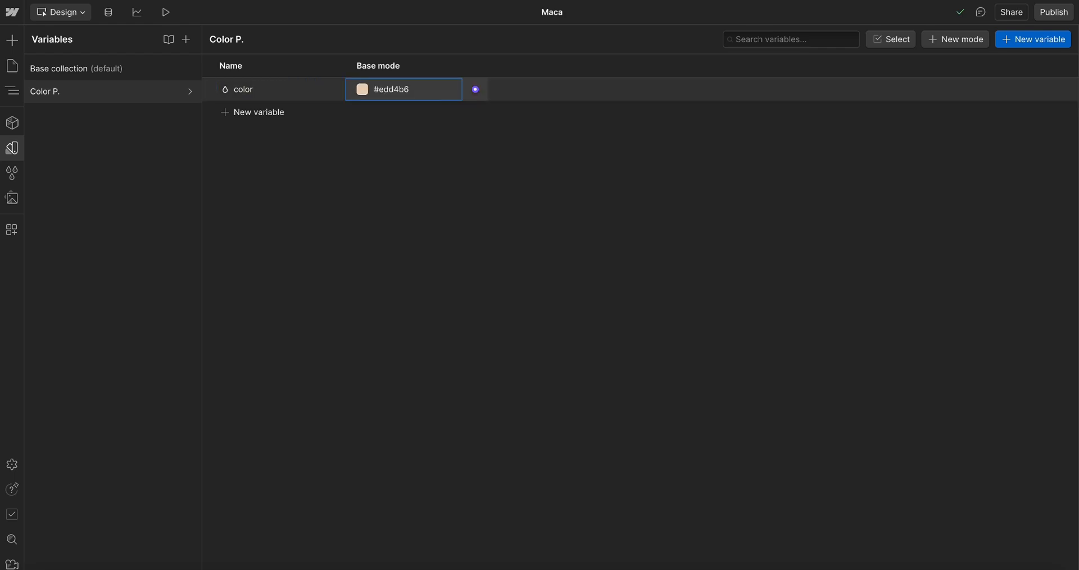
pyautogui.click(1053, 47)
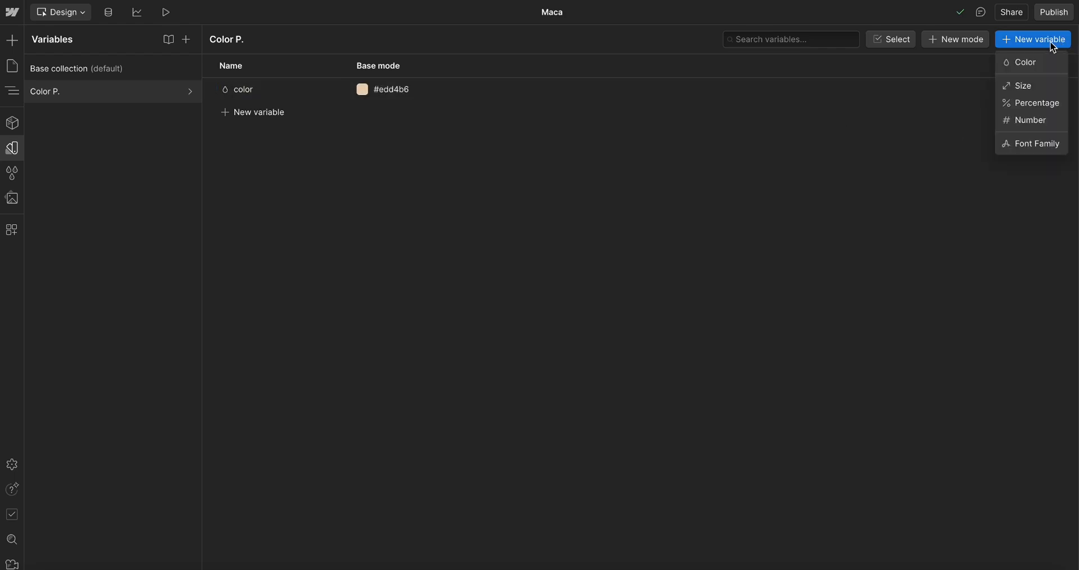
pyautogui.click(1034, 59)
# In Figma, select the second branding swatch and copy its fill hex value
pyautogui.press('super+Tab')
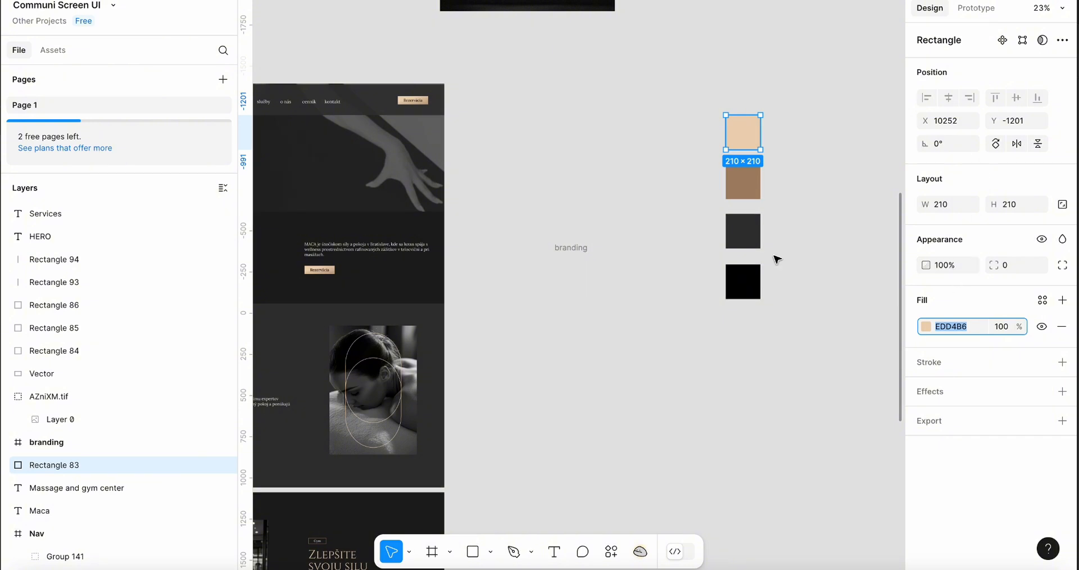
pyautogui.click(743, 182)
pyautogui.click(949, 327)
pyautogui.press('super+Tab')
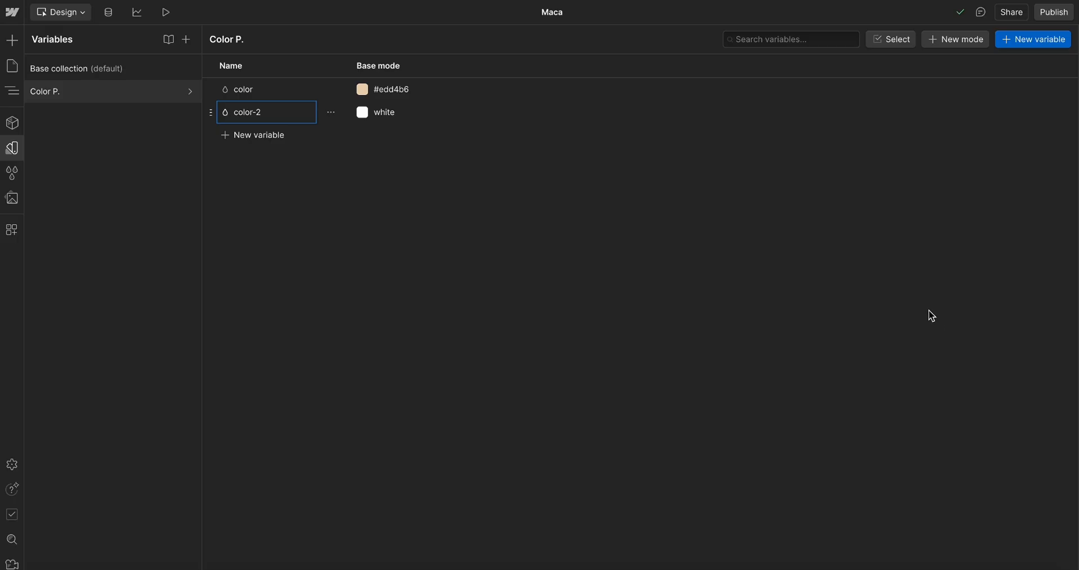
# Set the color-2 variable's value to #a68768
pyautogui.click(387, 112)
pyautogui.write('A68768')
pyautogui.press('Return')
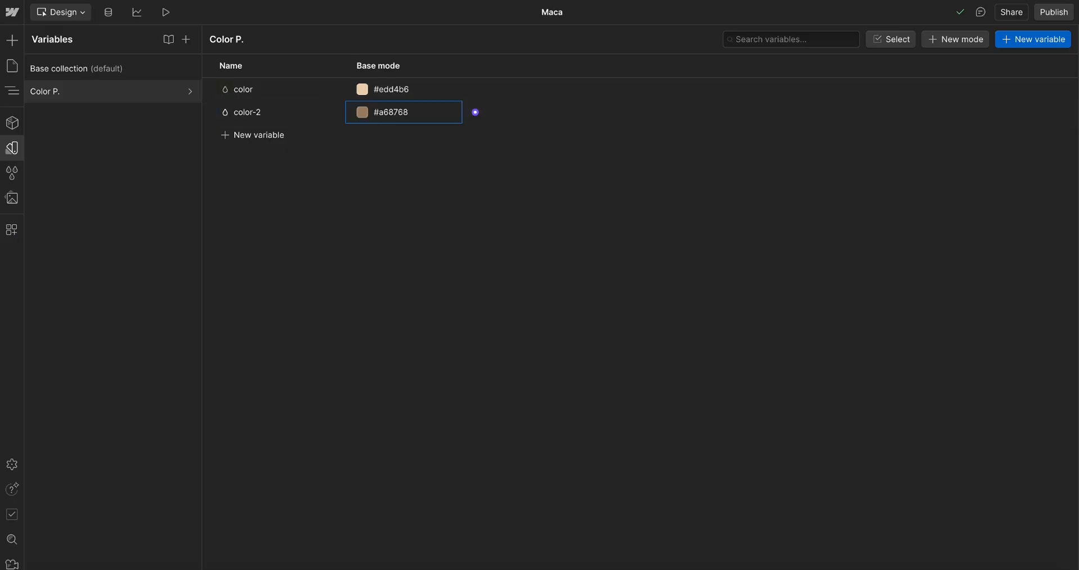
# In Figma, select the third branding swatch and copy its fill hex value
pyautogui.press('super+Tab')
pyautogui.press('super+Tab')
pyautogui.press('super+Tab')
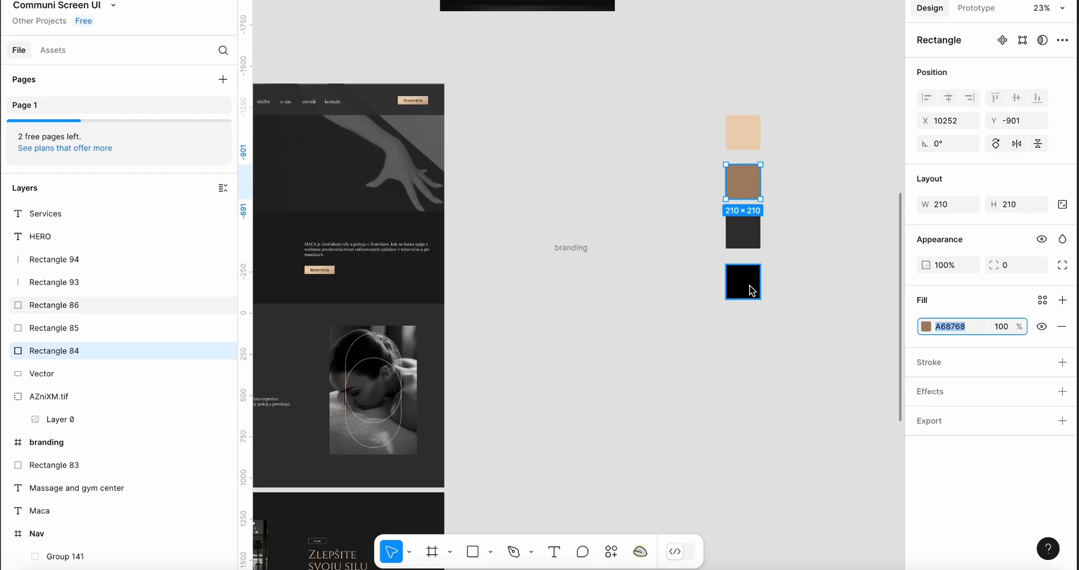
pyautogui.click(741, 231)
pyautogui.click(952, 327)
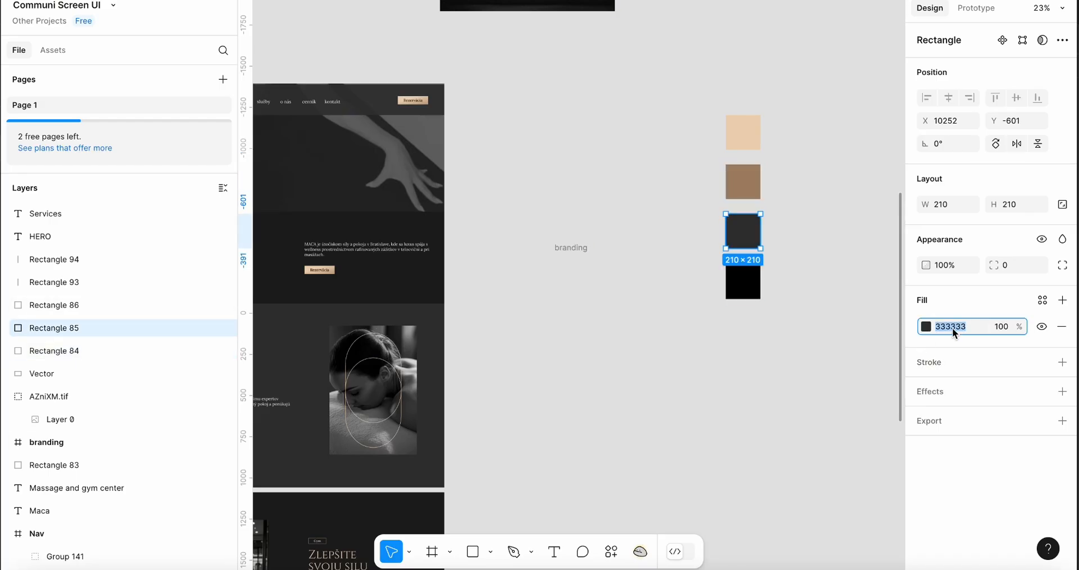
# Add a third color variable and paste #333 as its value
pyautogui.press('super+Tab')
pyautogui.click(1021, 39)
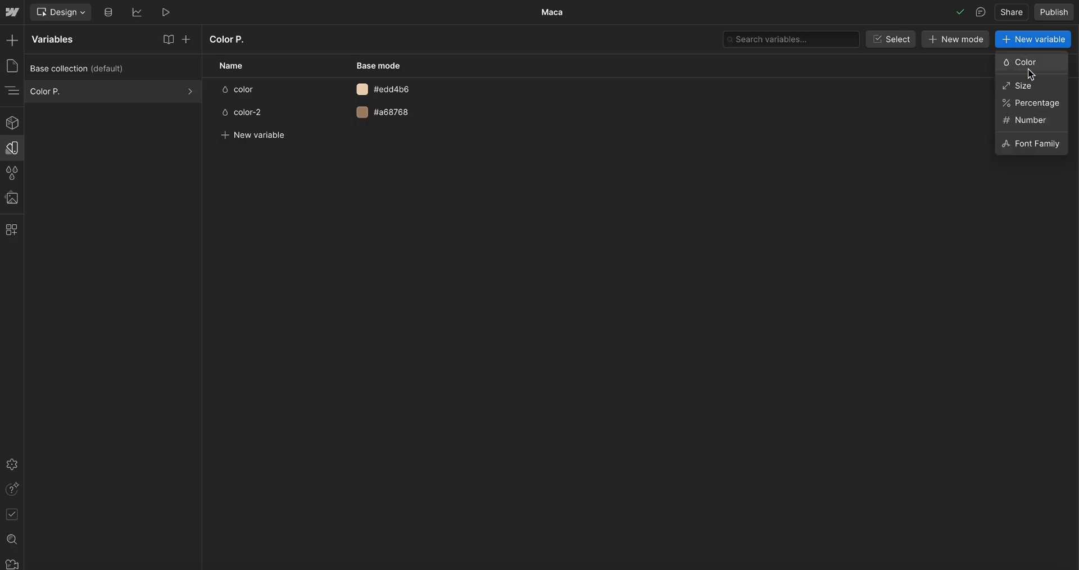
pyautogui.click(1021, 63)
pyautogui.click(387, 138)
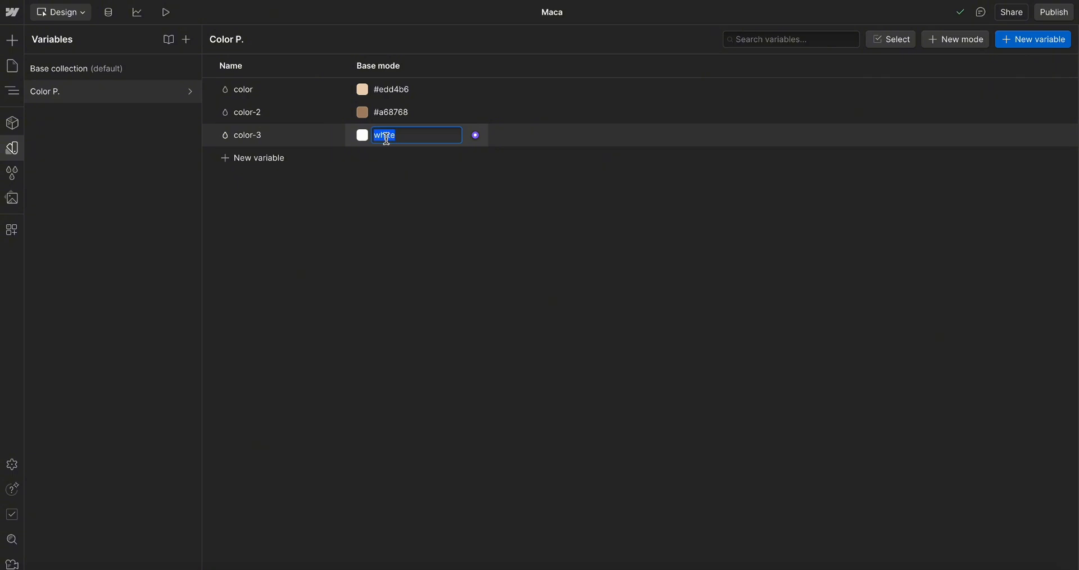
pyautogui.write('333333')
pyautogui.press('Return')
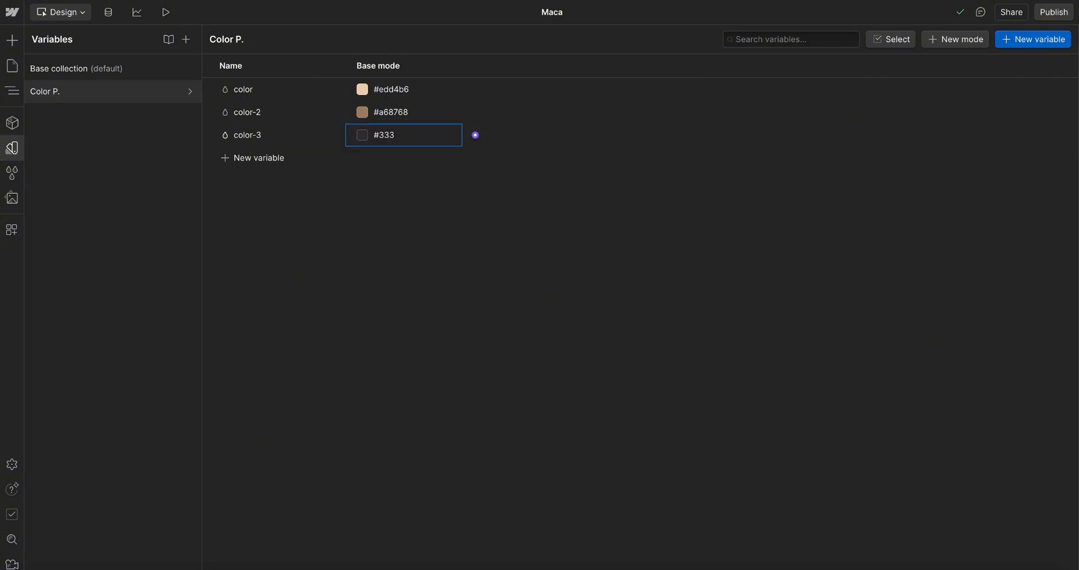
# In Figma, select the fourth branding swatch and copy its fill hex value
pyautogui.click(1033, 39)
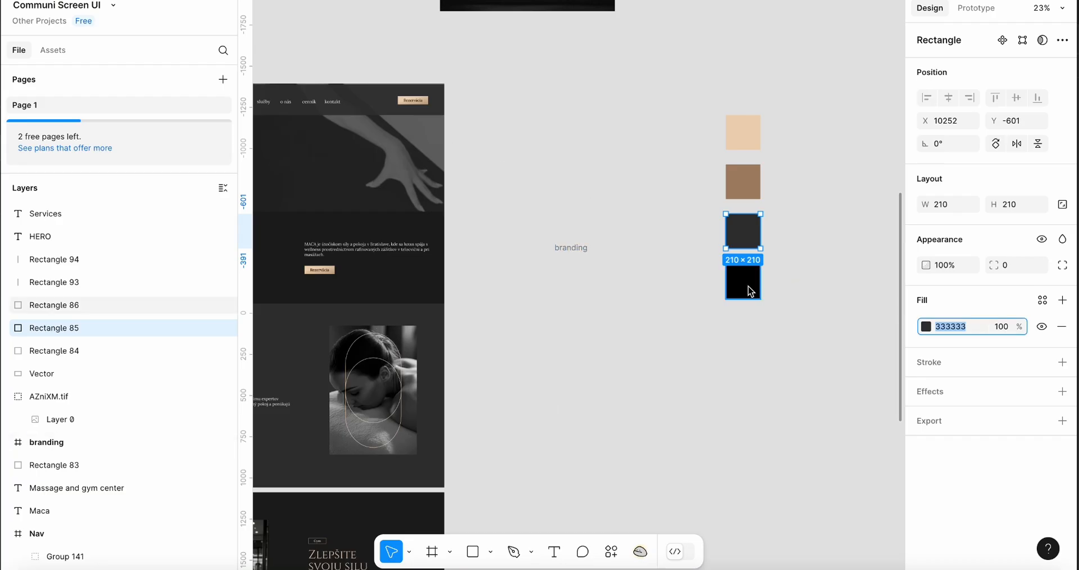
pyautogui.click(956, 329)
pyautogui.hotkey('ctrl', 'c')
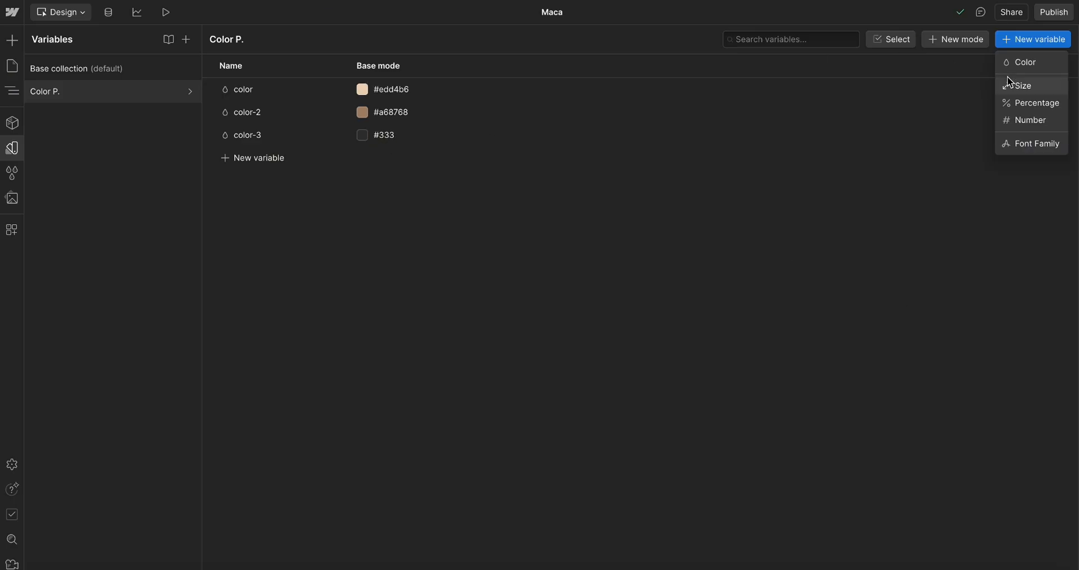
# Add a fourth color variable and paste black as its value
pyautogui.click(1025, 63)
pyautogui.click(385, 159)
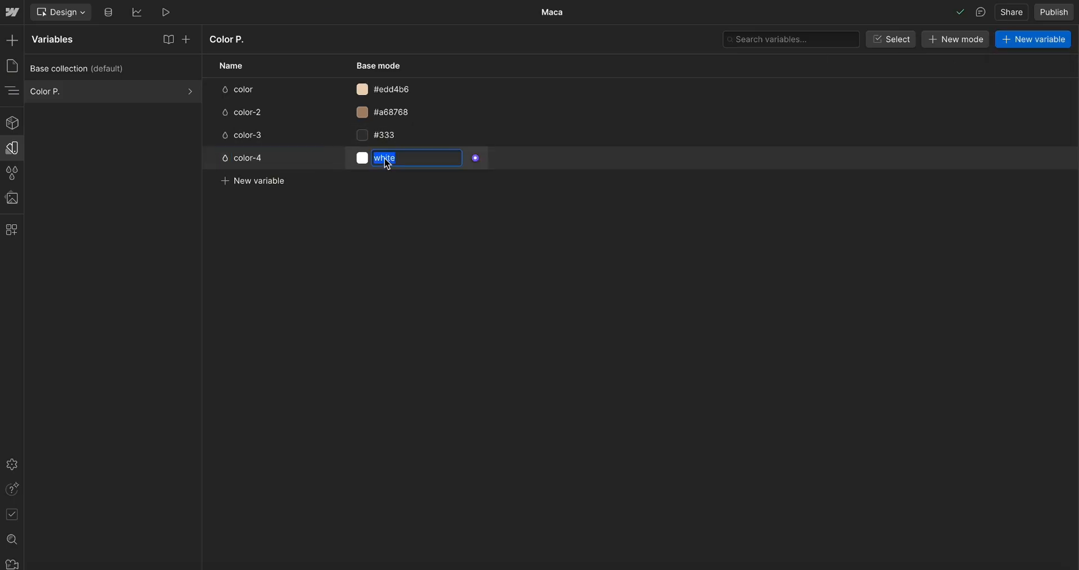
pyautogui.hotkey('ctrl', 'v')
pyautogui.press('Return')
# Rename the first color variable to PRIMARY
pyautogui.doubleClick(247, 89)
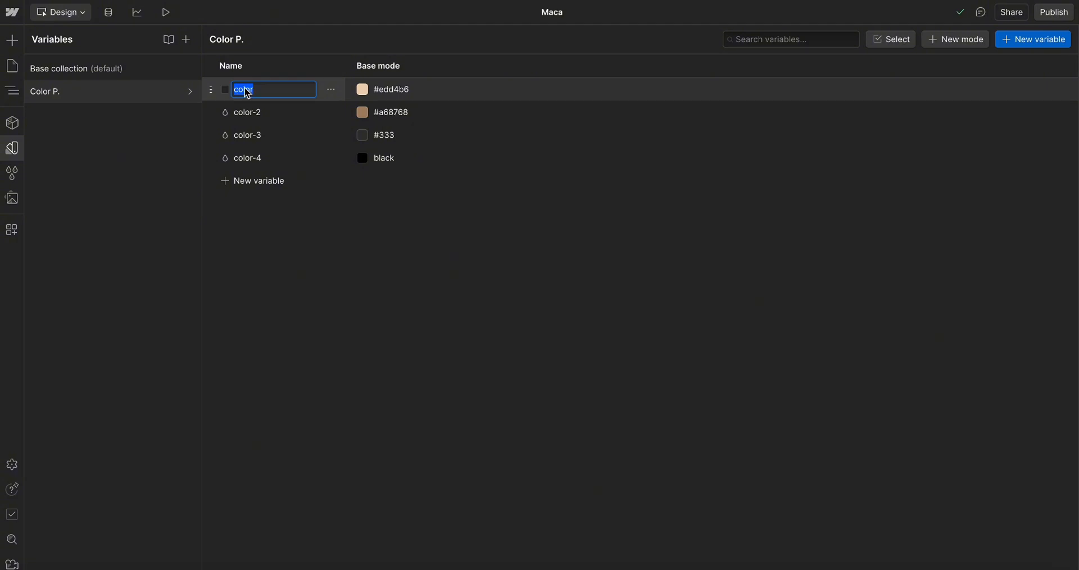
pyautogui.write('PRIMARY')
# Rename the second color variable to SEXONARY
pyautogui.doubleClick(256, 113)
pyautogui.write('SE')
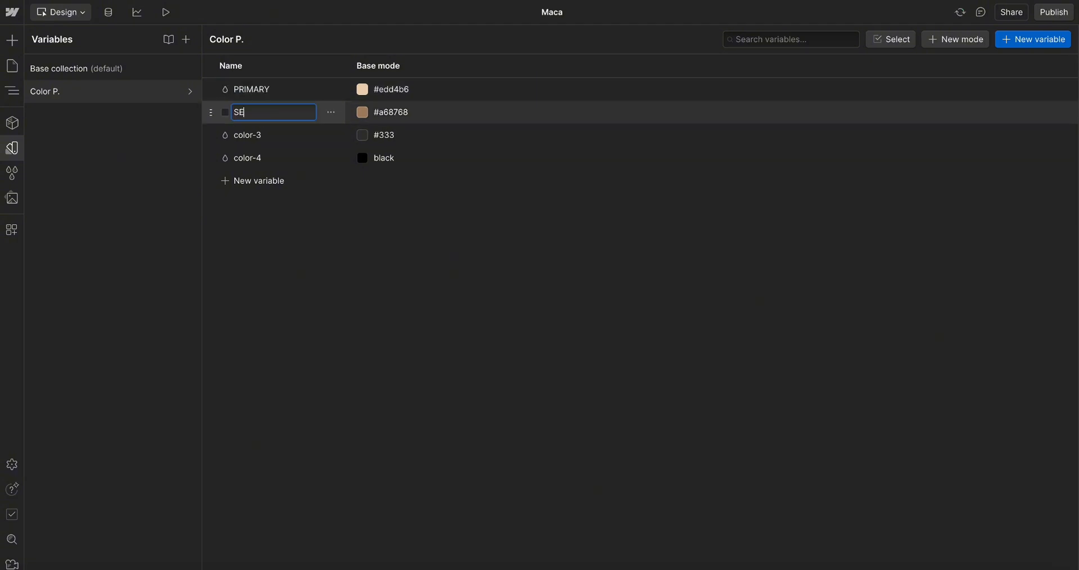
pyautogui.write('XONARY')
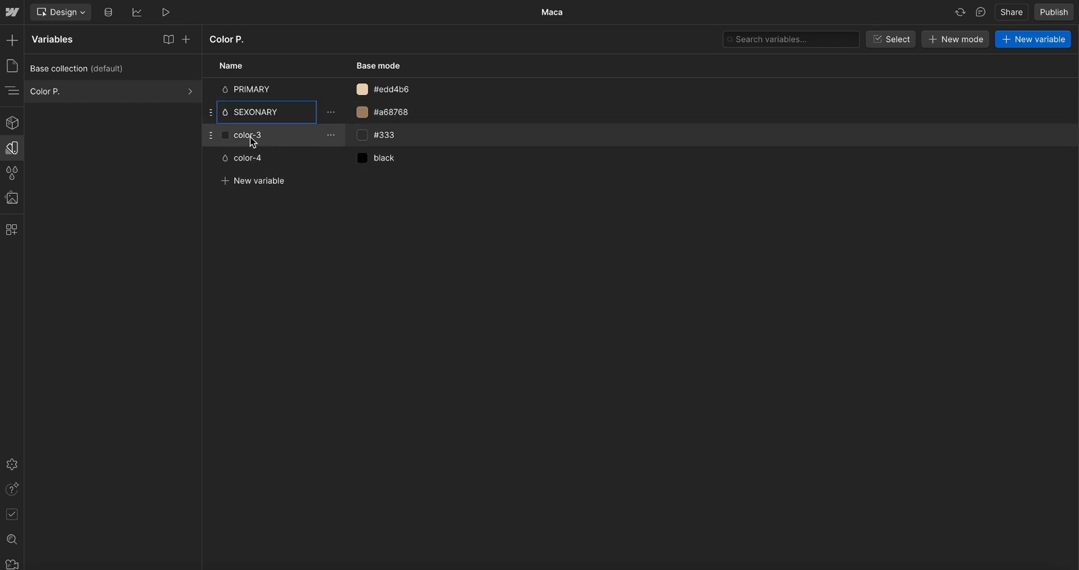
# Rename the third and fourth color variables to BG-1 and BG-2
pyautogui.doubleClick(247, 135)
pyautogui.write('BG-1')
pyautogui.doubleClick(259, 160)
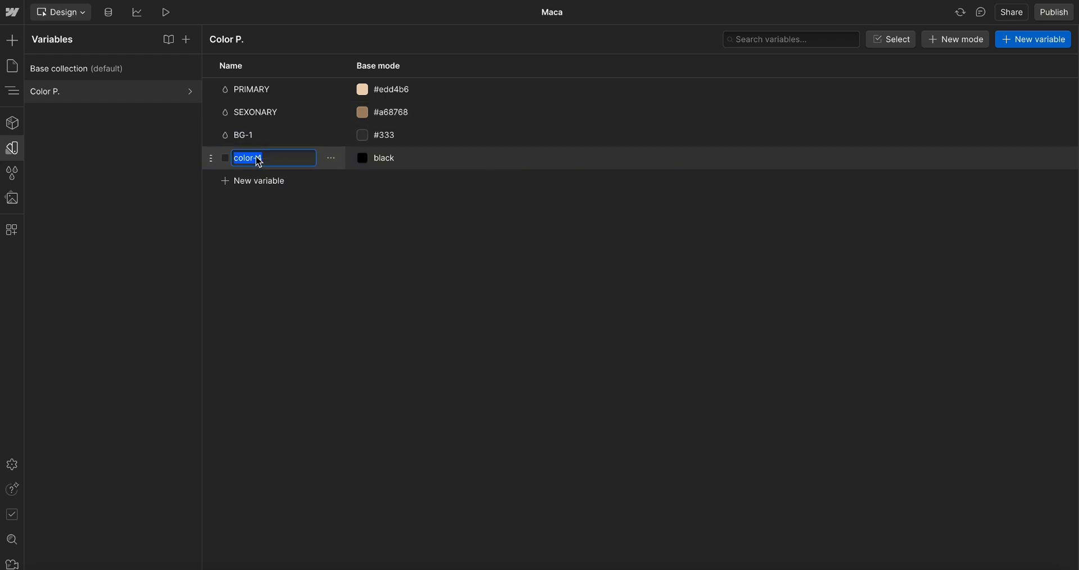
pyautogui.write('BG-2')
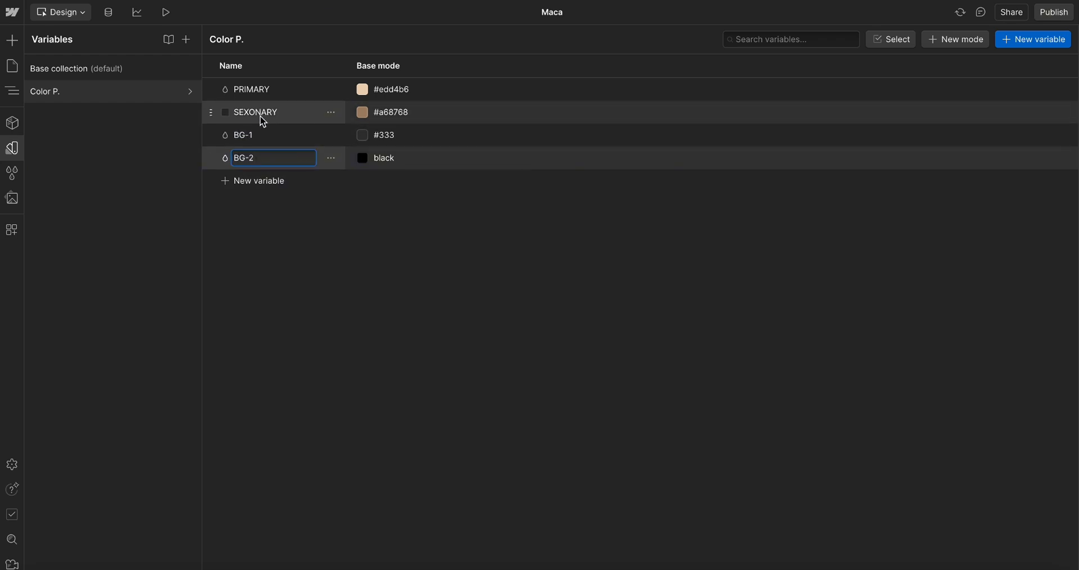
# Rename the second color variable to SECONDARY, correcting the typo
pyautogui.doubleClick(259, 117)
pyautogui.write('SECPONDARY')
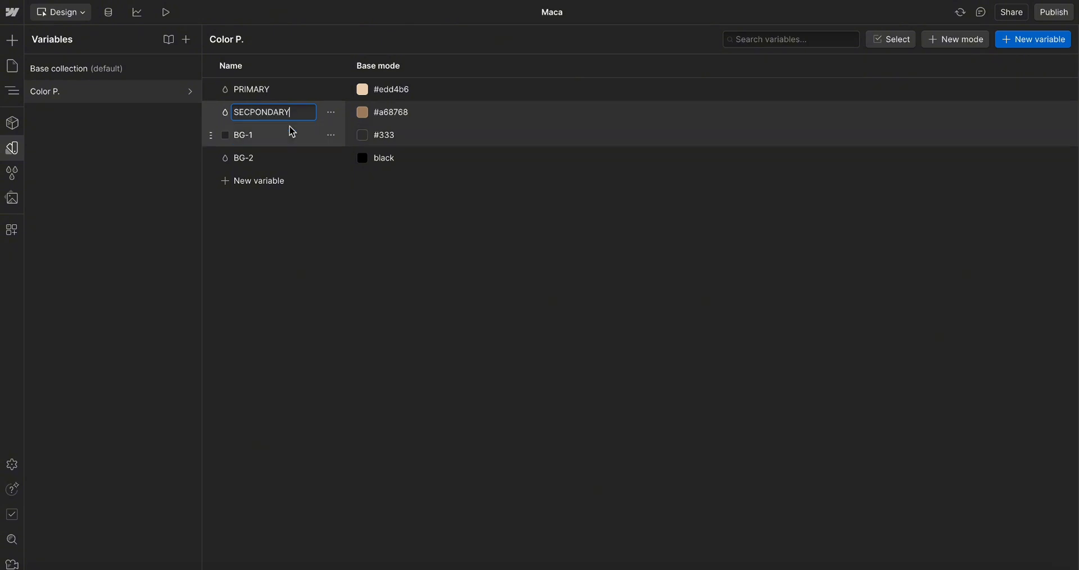
pyautogui.click(258, 116)
pyautogui.press('BackSpace')
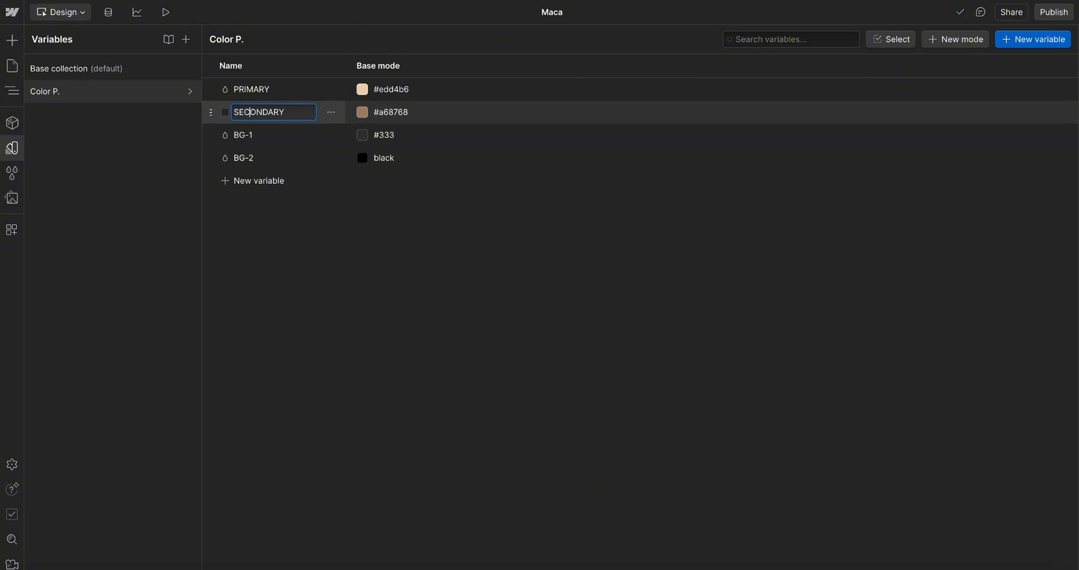
pyautogui.click(320, 252)
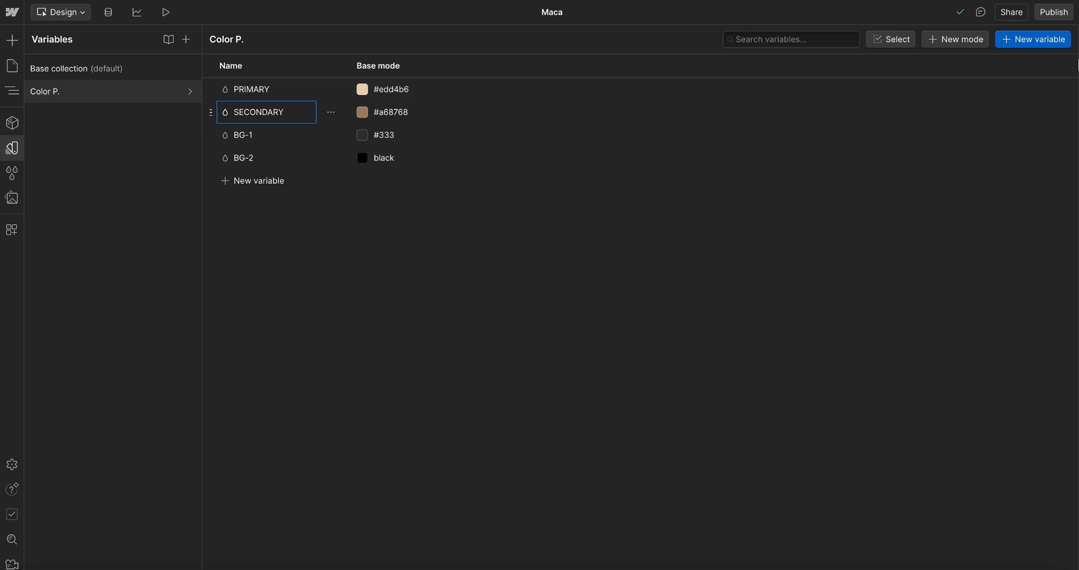
# Open the Navigator and review the Body element's style settings
pyautogui.click(13, 67)
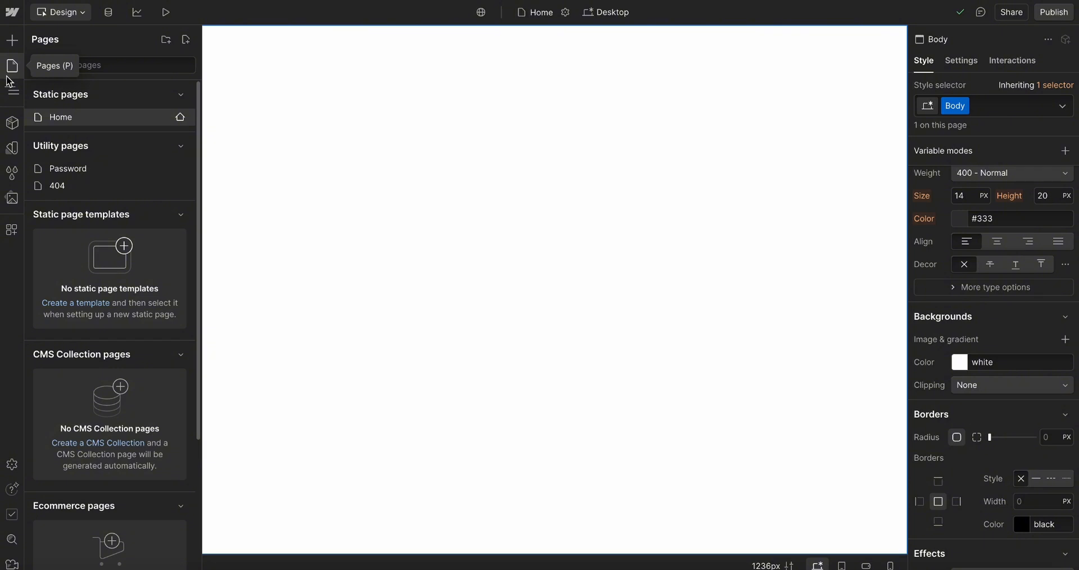
pyautogui.click(11, 89)
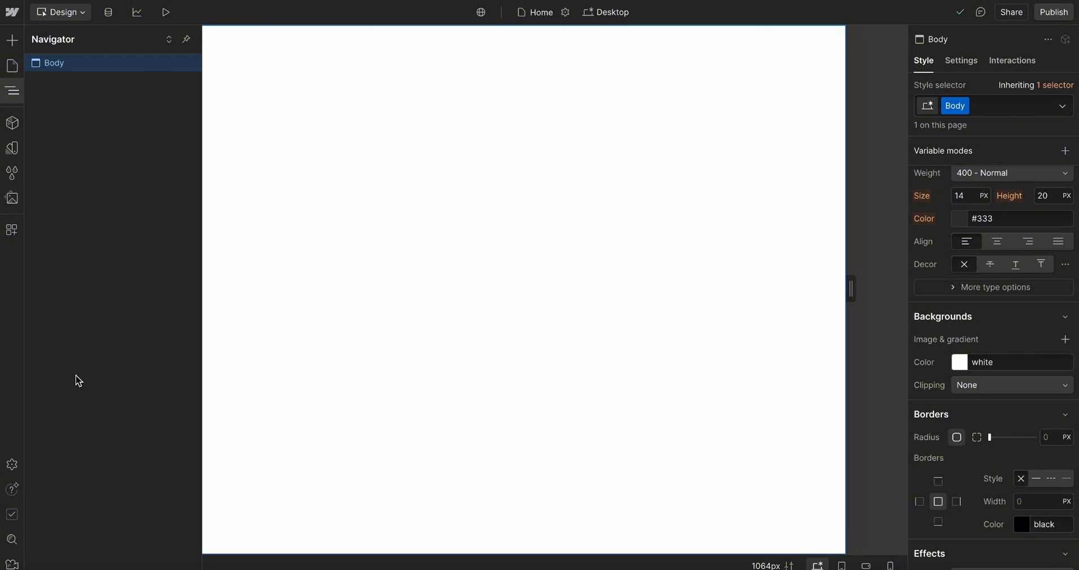
pyautogui.press('XF86AudioLowerVolume')
pyautogui.scroll(-2, 1021, 272)
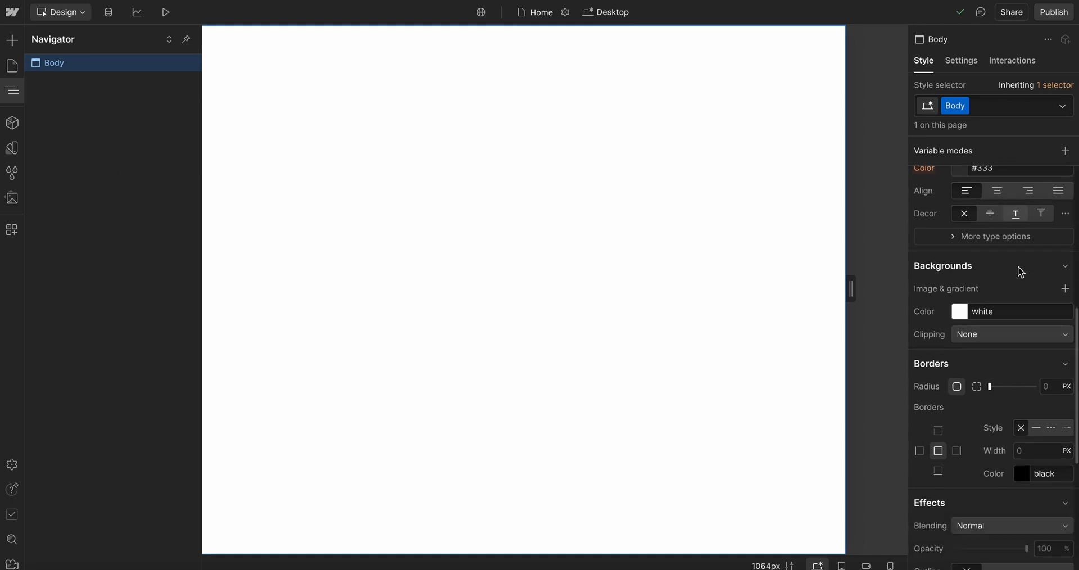
pyautogui.scroll(1, 1021, 272)
pyautogui.scroll(-2, 947, 337)
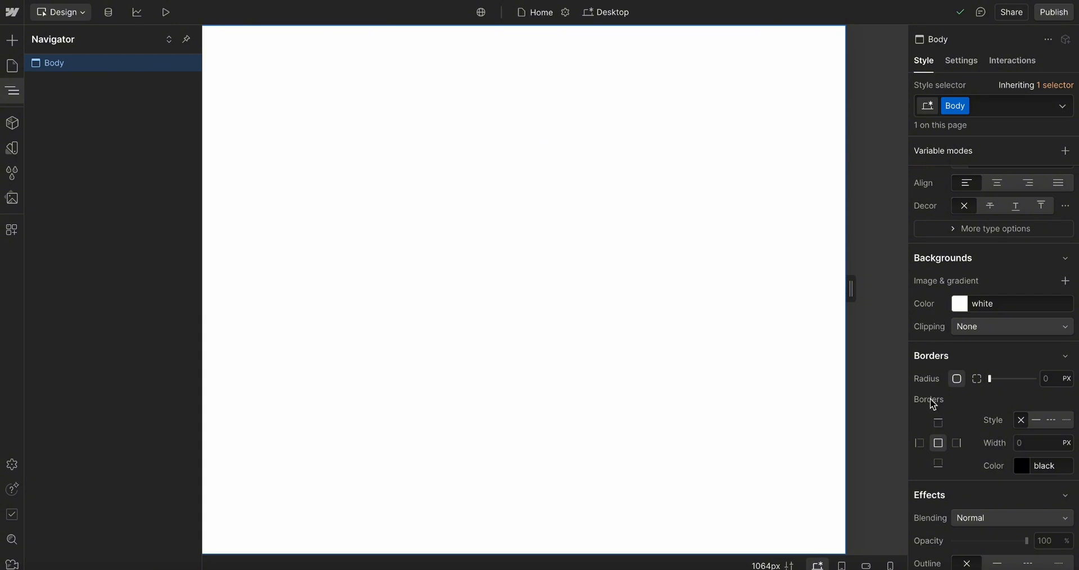
pyautogui.scroll(-2, 936, 399)
pyautogui.scroll(-2, 943, 486)
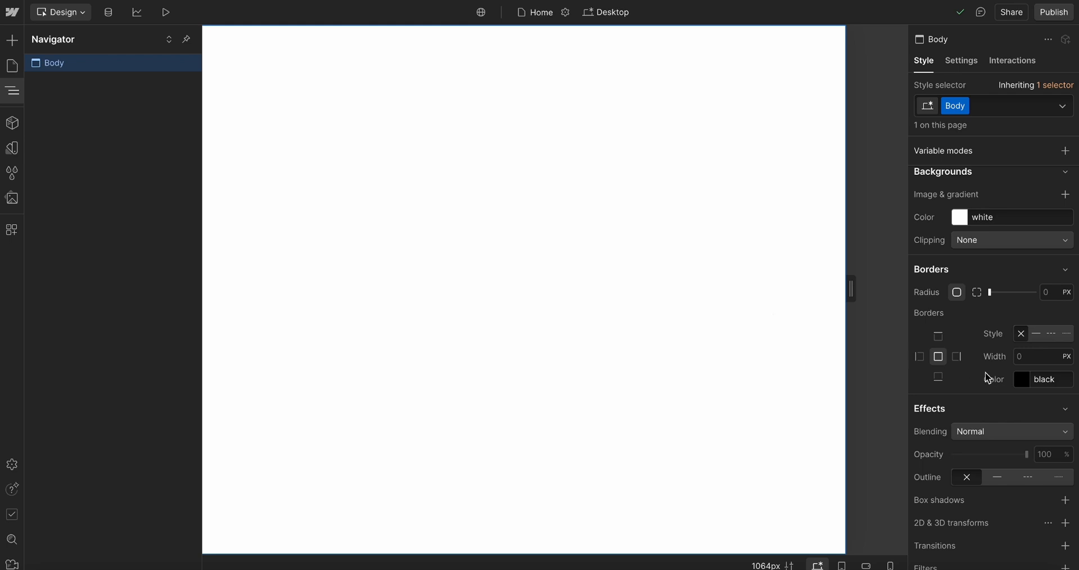
pyautogui.scroll(-2, 986, 378)
pyautogui.scroll(5, 986, 377)
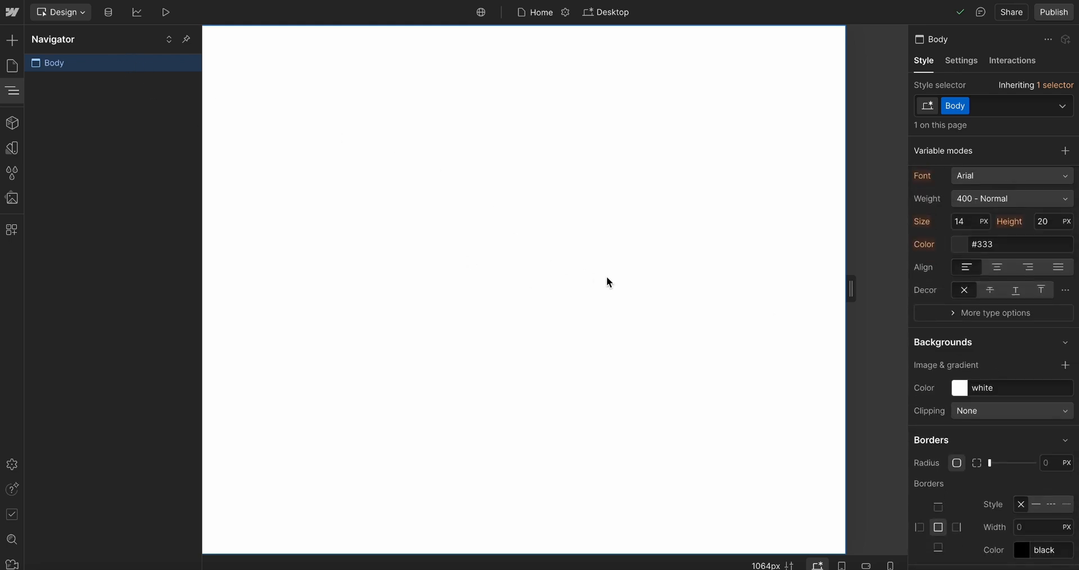
# Review the Maca homepage design in Figma alongside the Body styles in Webflow
pyautogui.press('super+Tab')
pyautogui.scroll(5, 552, 262)
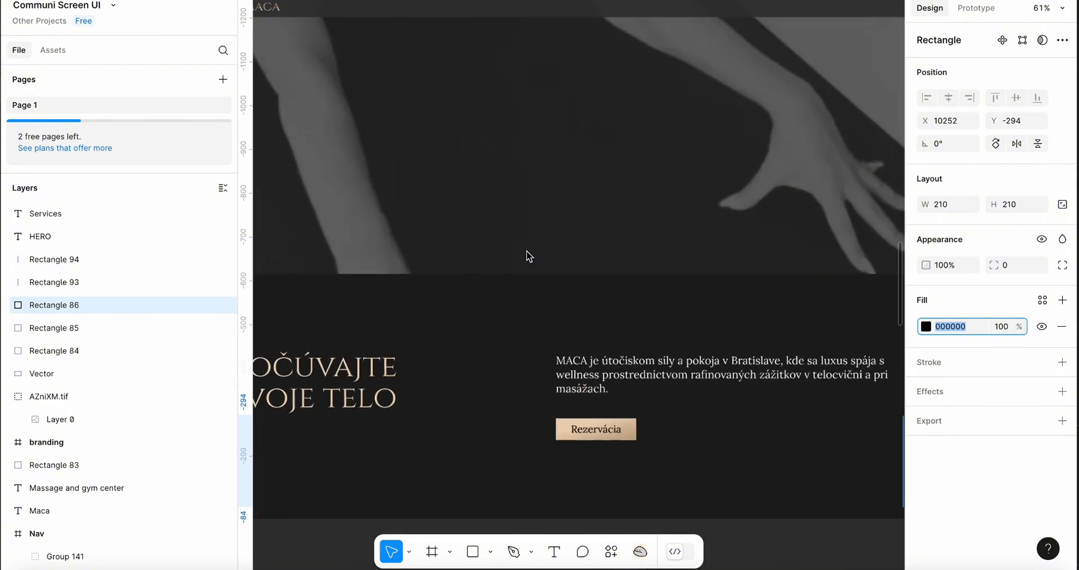
pyautogui.scroll(-3, 530, 256)
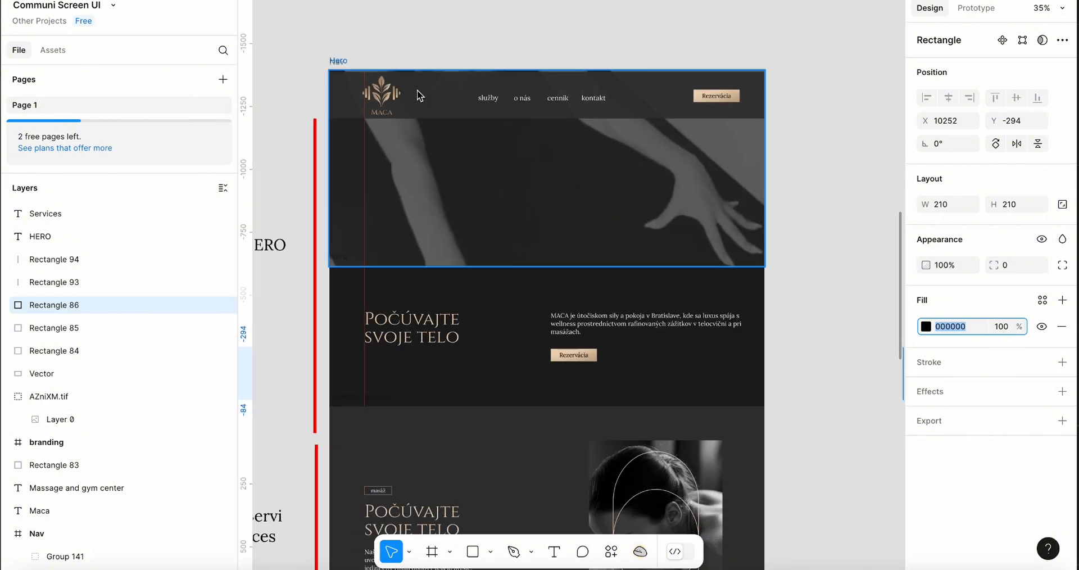
pyautogui.scroll(-10, 418, 96)
pyautogui.scroll(-5, 419, 96)
pyautogui.press('super+Tab')
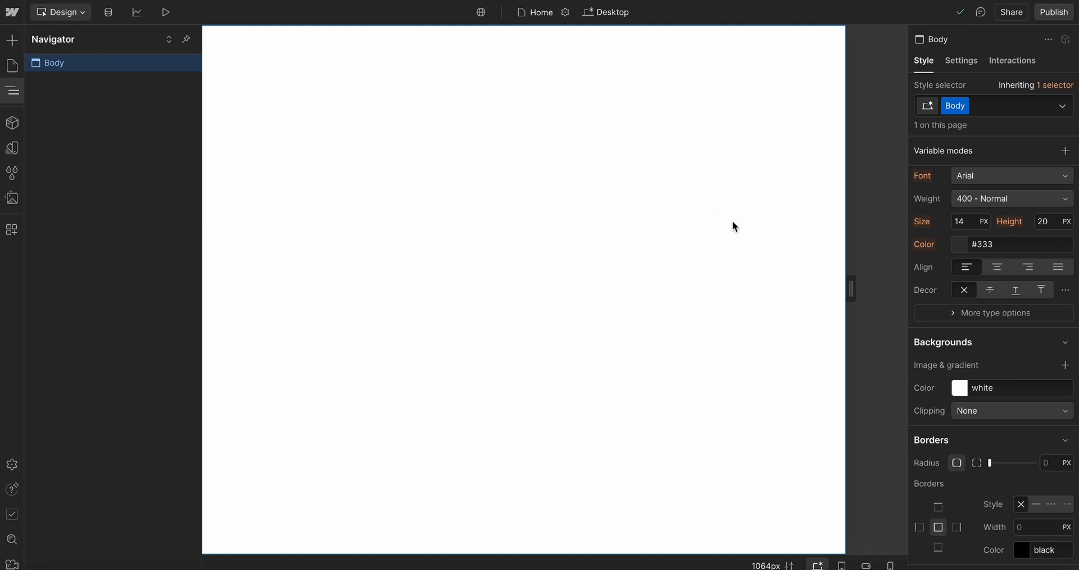
pyautogui.scroll(-1, 1021, 275)
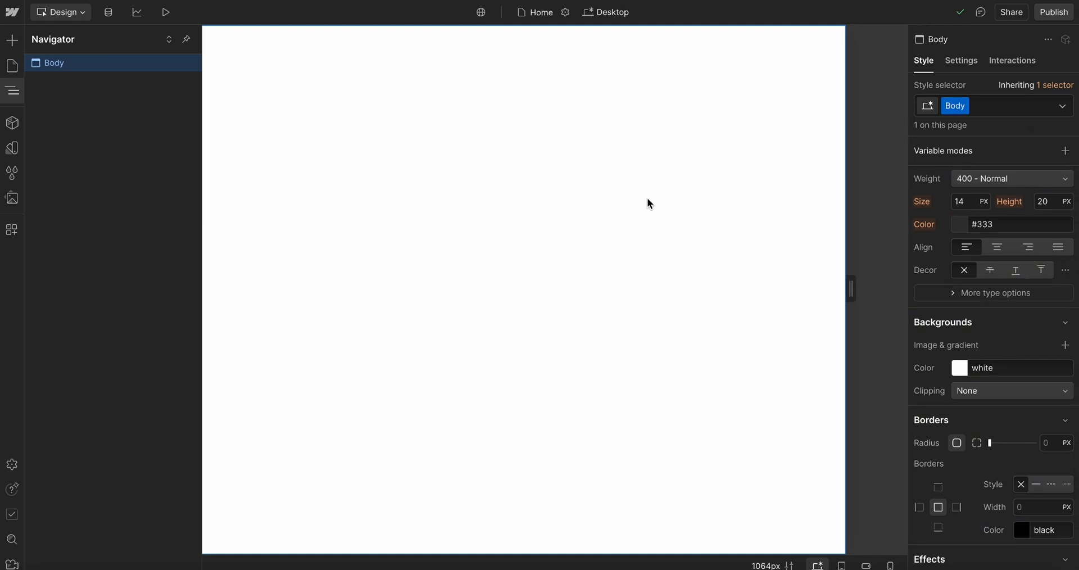
pyautogui.press('super+Tab')
pyautogui.click(432, 552)
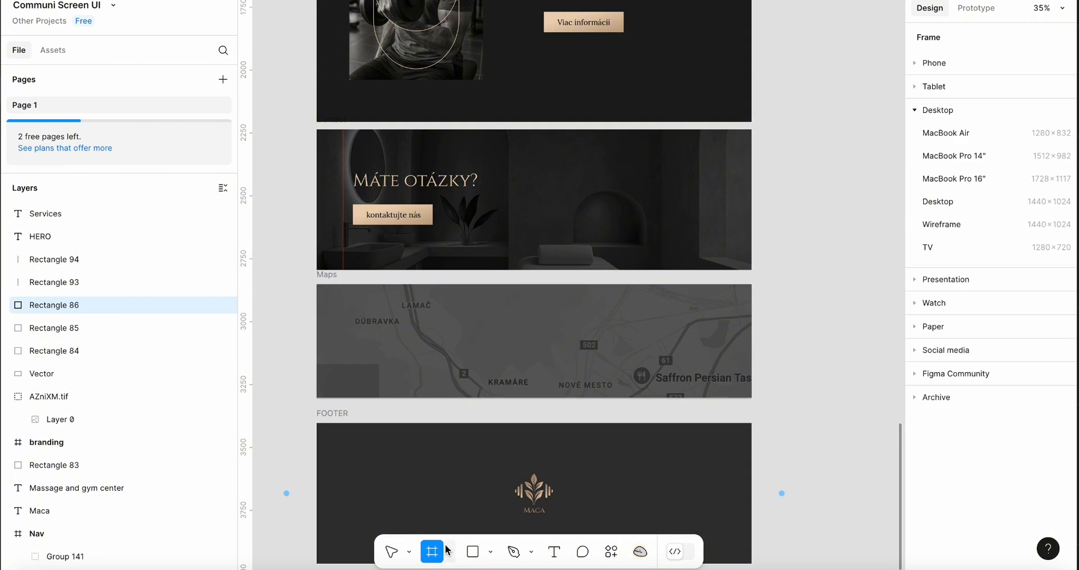
pyautogui.moveTo(856, 129); pyautogui.dragTo(769, 270)
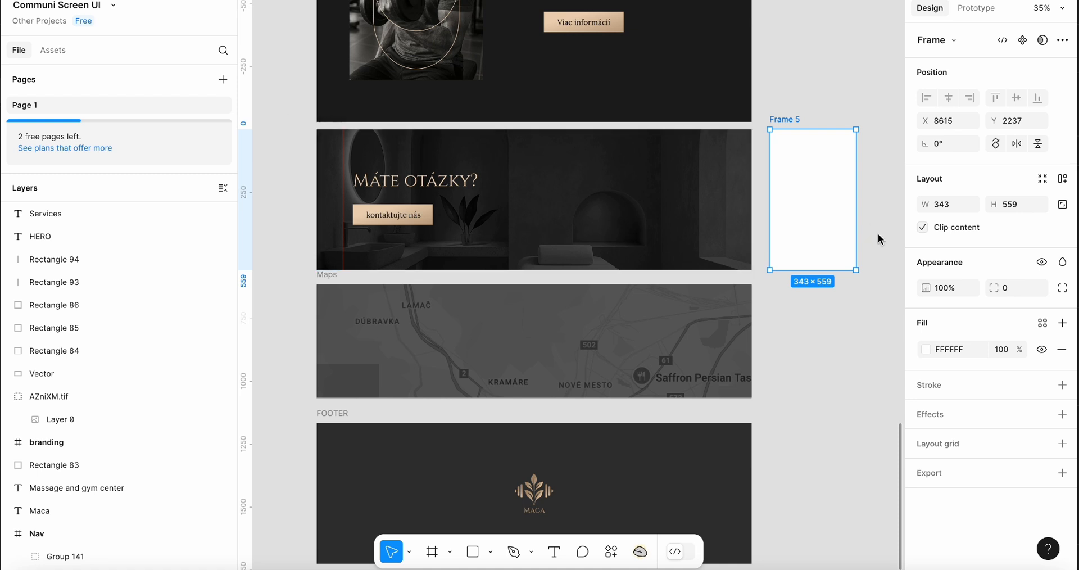
pyautogui.moveTo(836, 271); pyautogui.dragTo(842, 540)
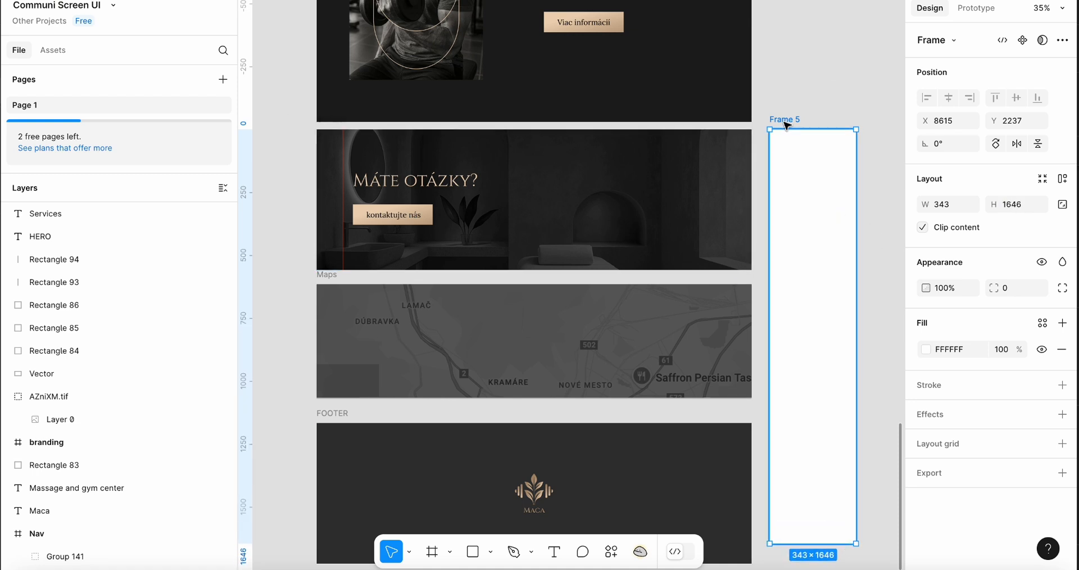
pyautogui.press('Delete')
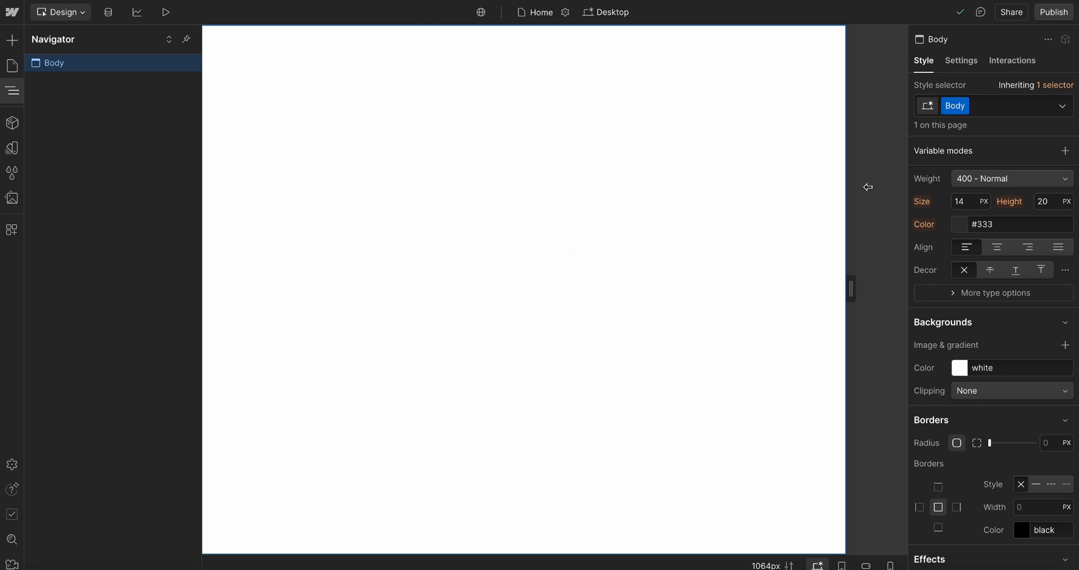
# Set the Body element's background colour to the BG-1 variable
pyautogui.scroll(6, 1024, 289)
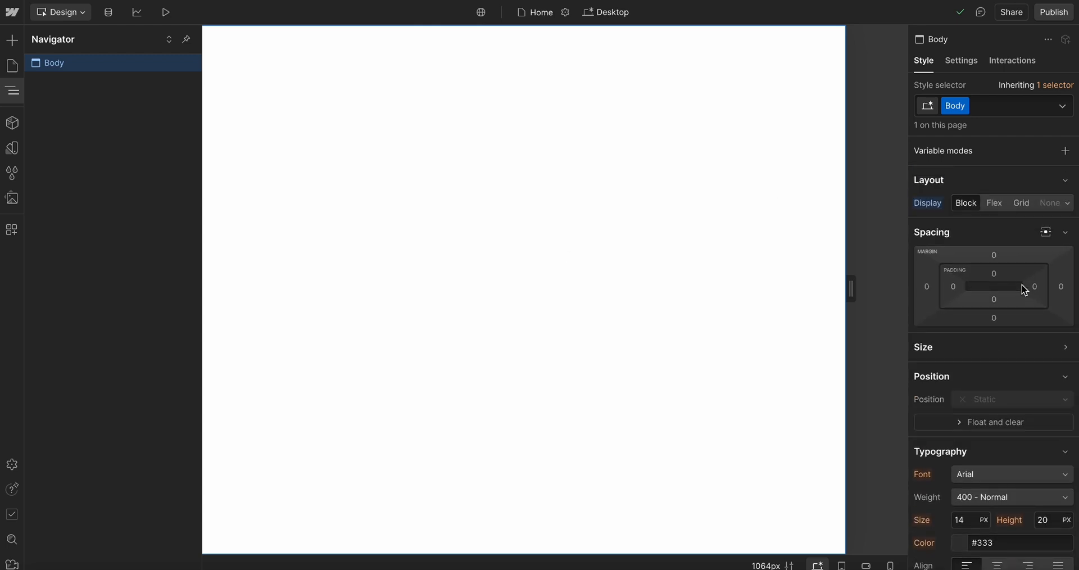
pyautogui.scroll(-3, 1024, 289)
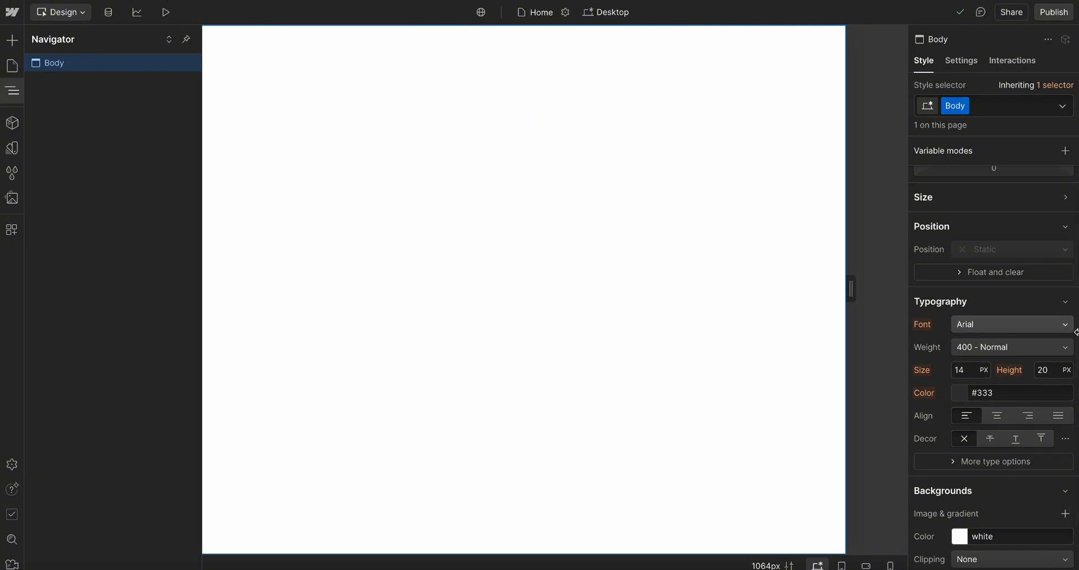
pyautogui.scroll(-2, 1012, 398)
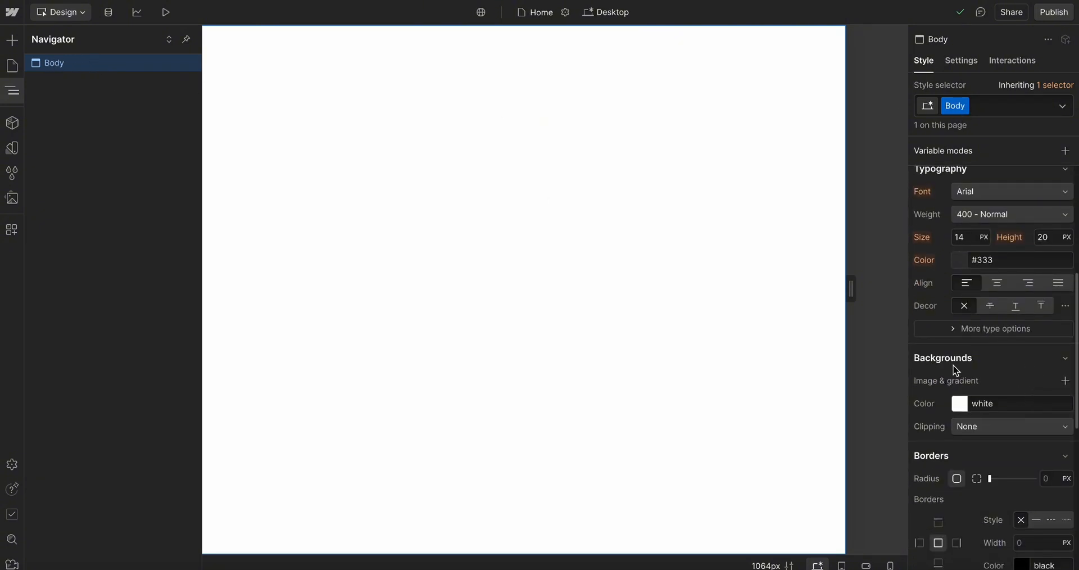
pyautogui.click(953, 397)
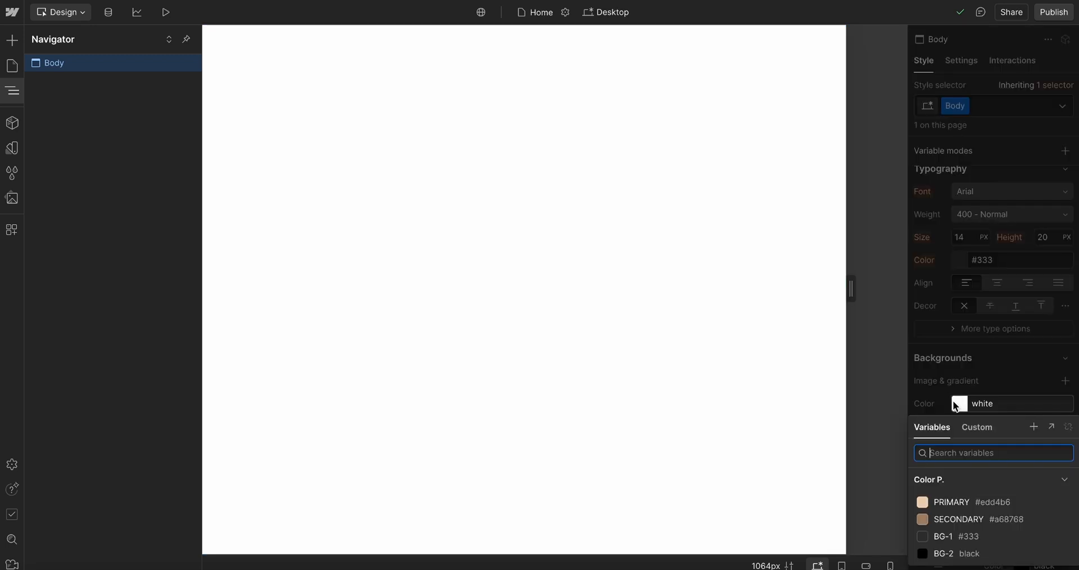
pyautogui.click(944, 537)
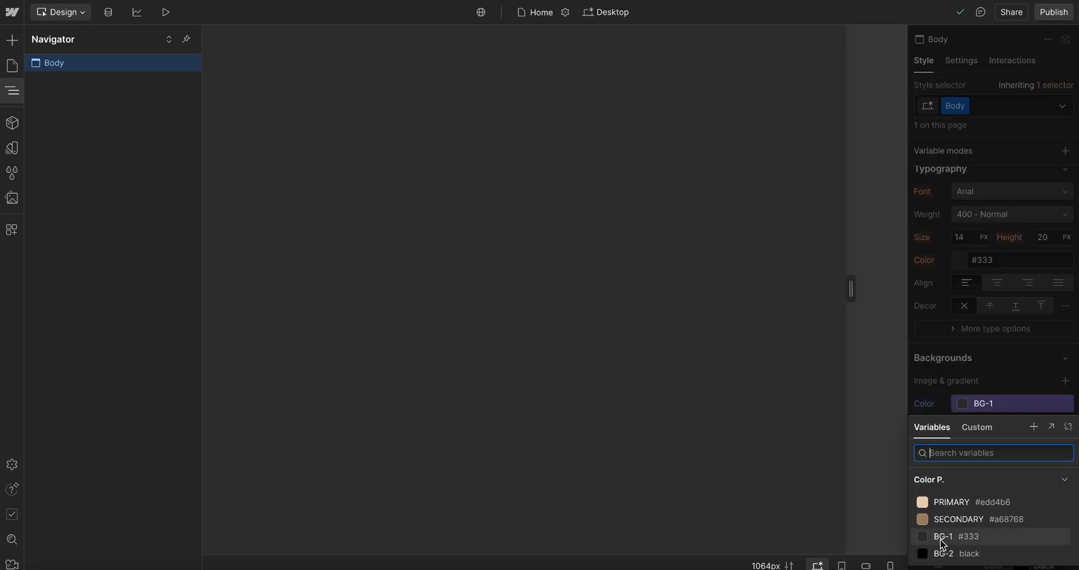
pyautogui.press('Escape')
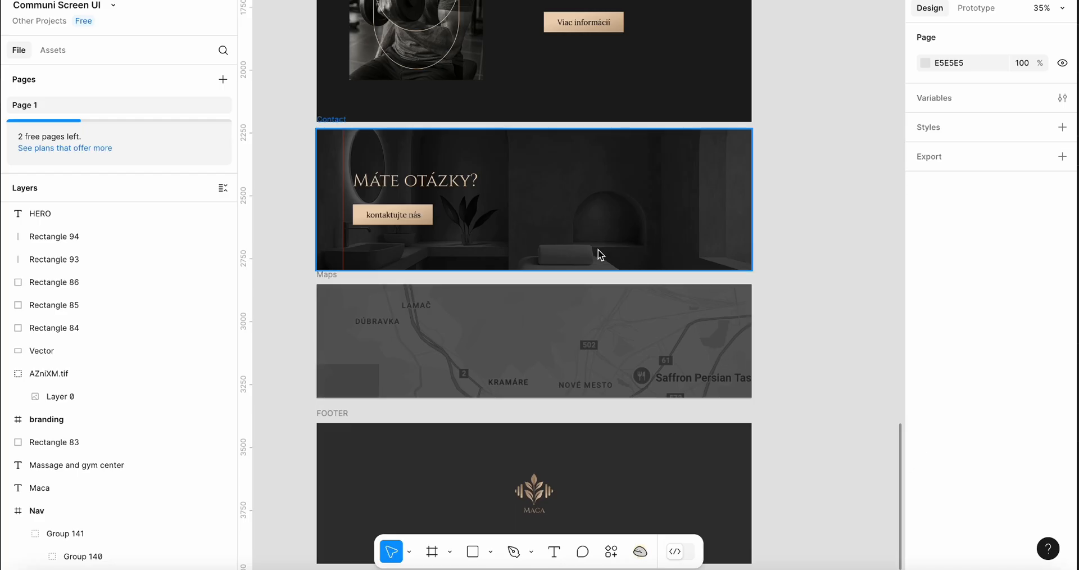
# Add a Navbar element to the page by searching the elements for nav
pyautogui.scroll(8, 600, 254)
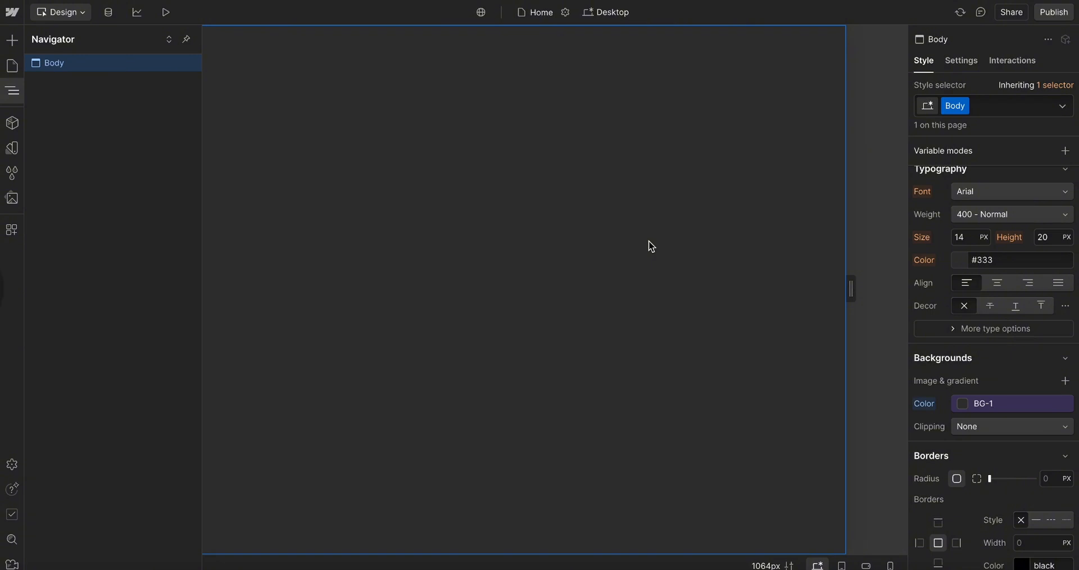
pyautogui.click(649, 246)
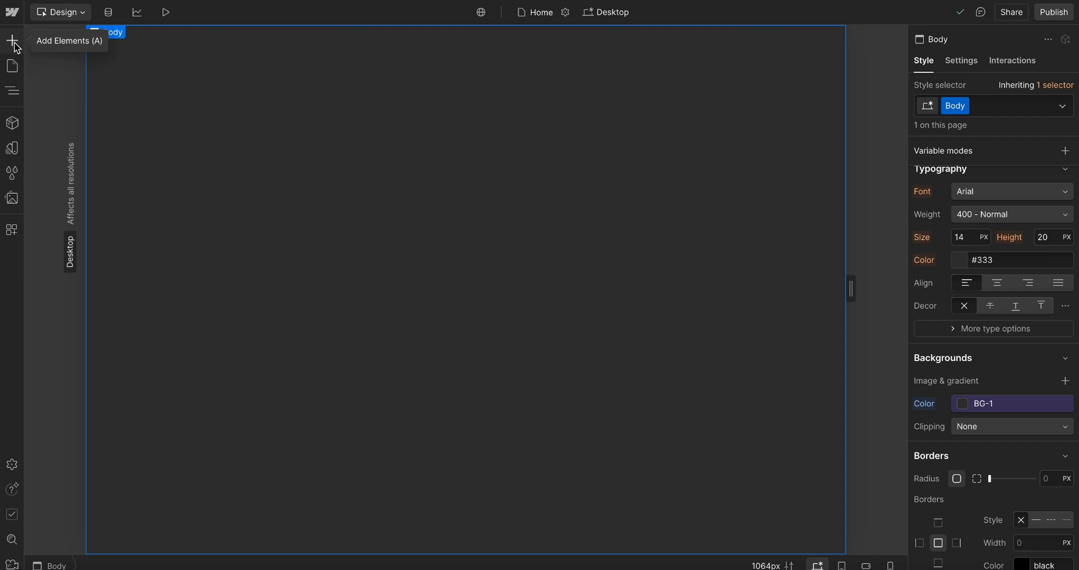
pyautogui.click(13, 41)
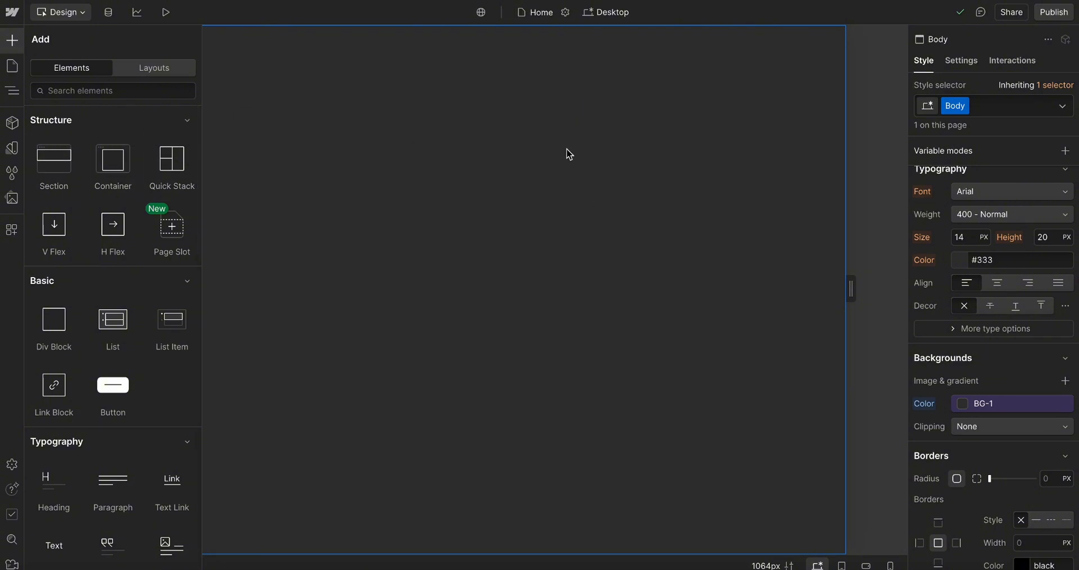
pyautogui.scroll(-15, 127, 259)
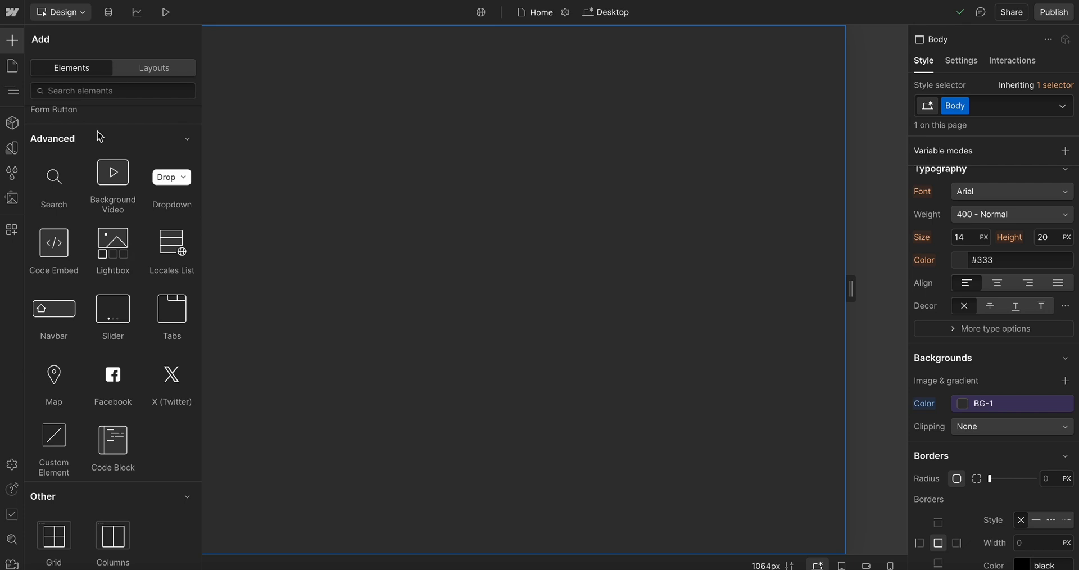
pyautogui.scroll(3, 140, 254)
pyautogui.scroll(12, 141, 254)
pyautogui.click(121, 90)
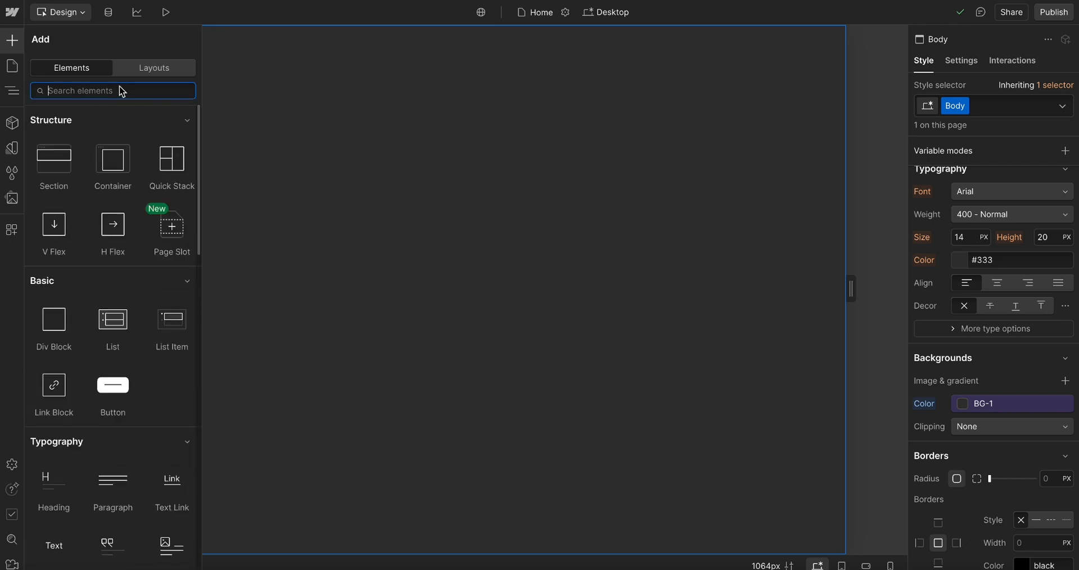
pyautogui.write('nav')
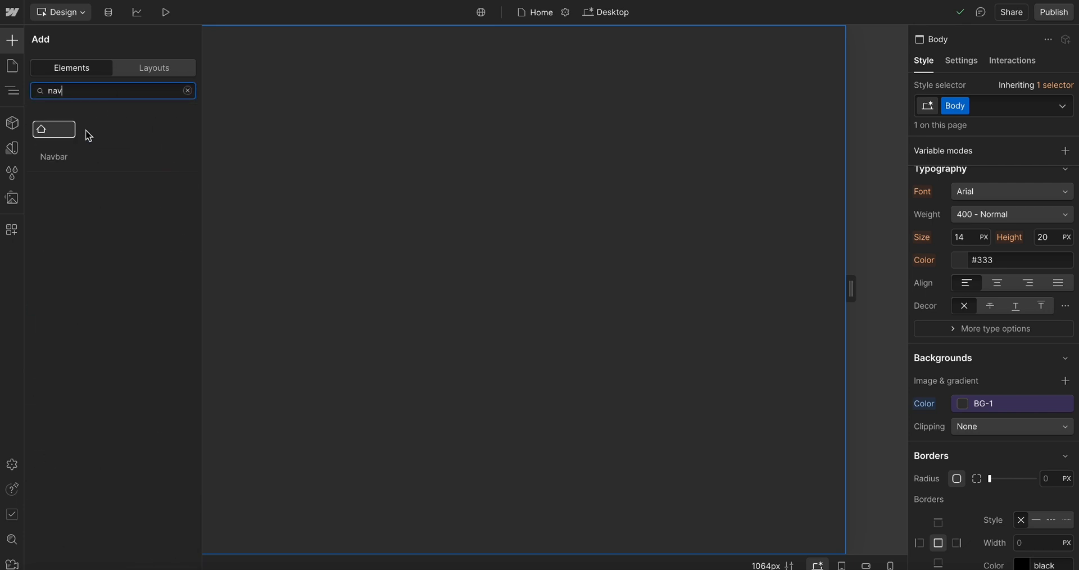
pyautogui.moveTo(53, 142); pyautogui.dragTo(340, 90)
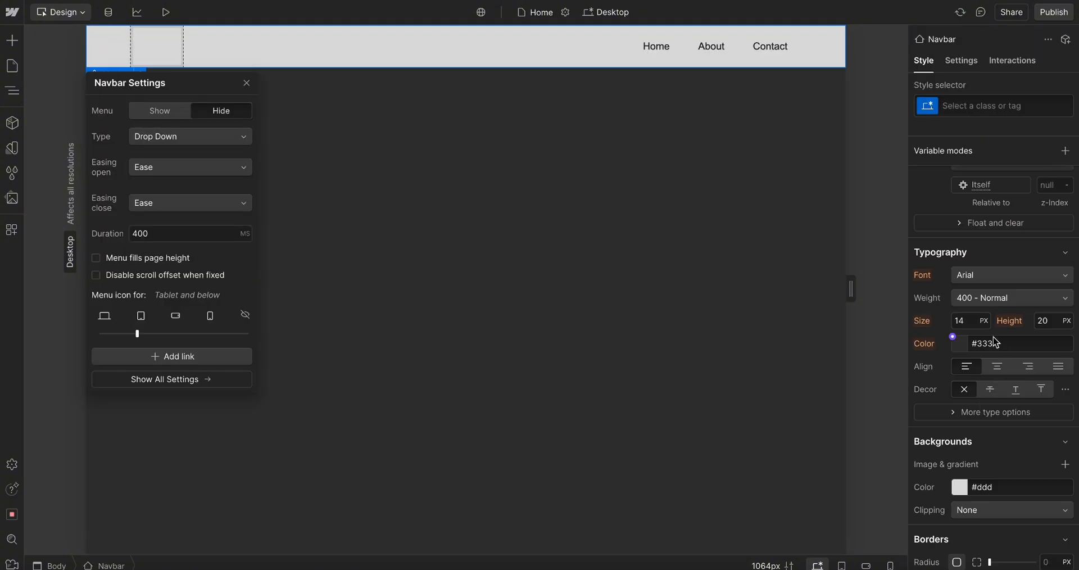
pyautogui.scroll(-3, 1045, 204)
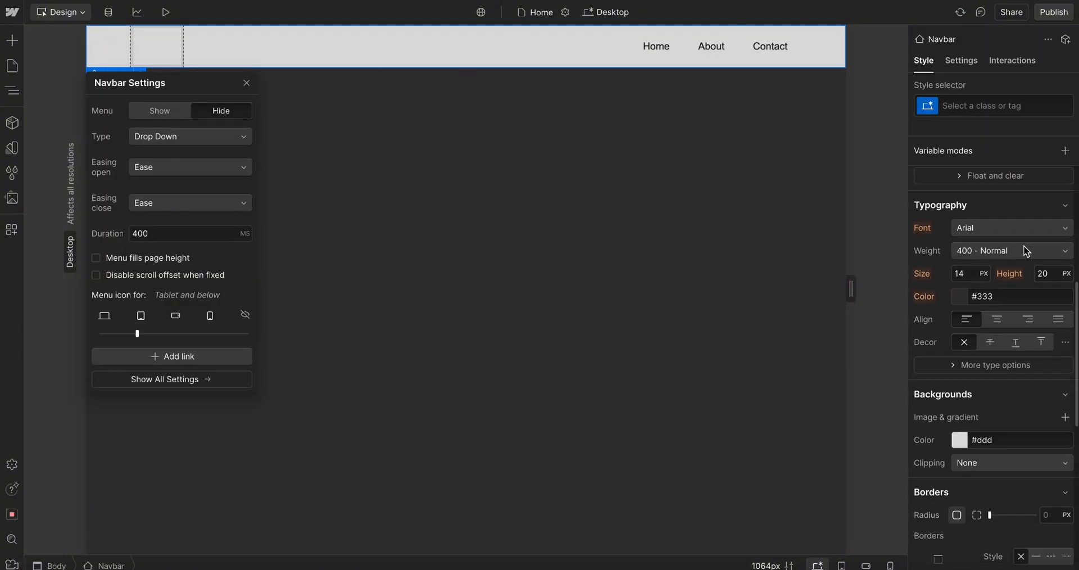
pyautogui.scroll(-2, 1034, 280)
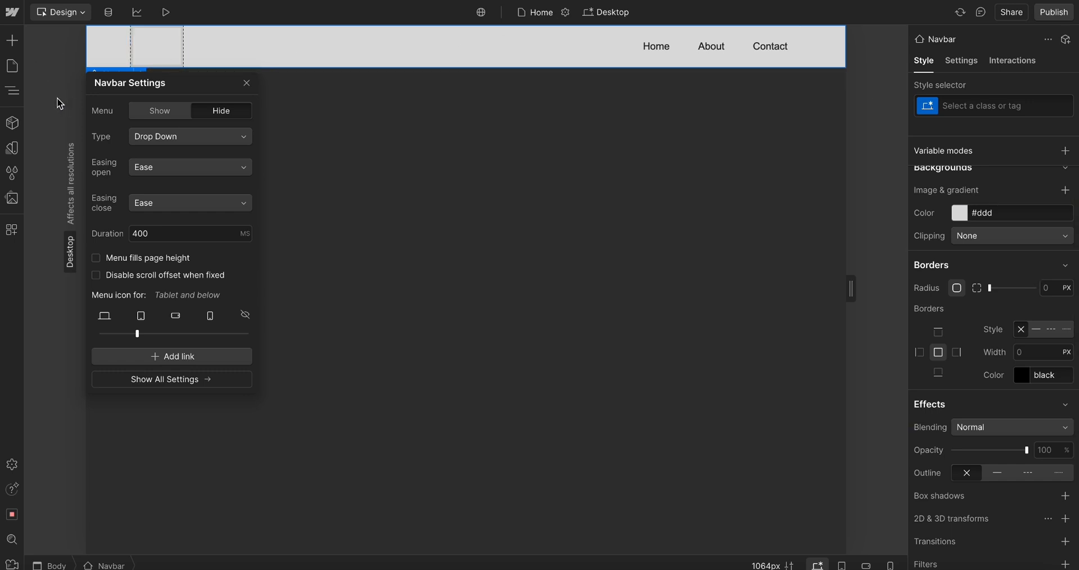
pyautogui.click(12, 41)
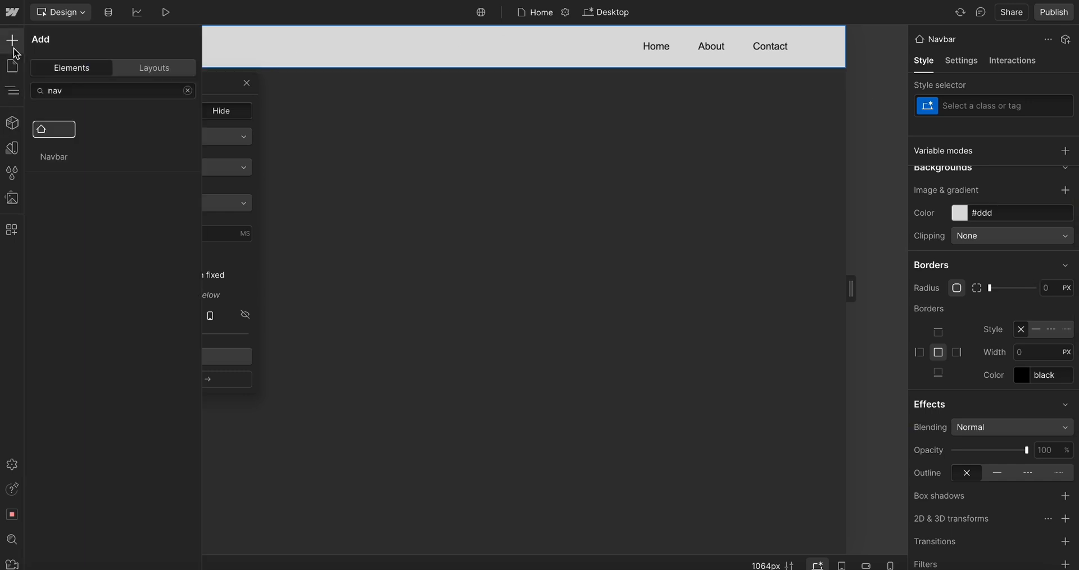
pyautogui.click(59, 96)
pyautogui.doubleClick(58, 95)
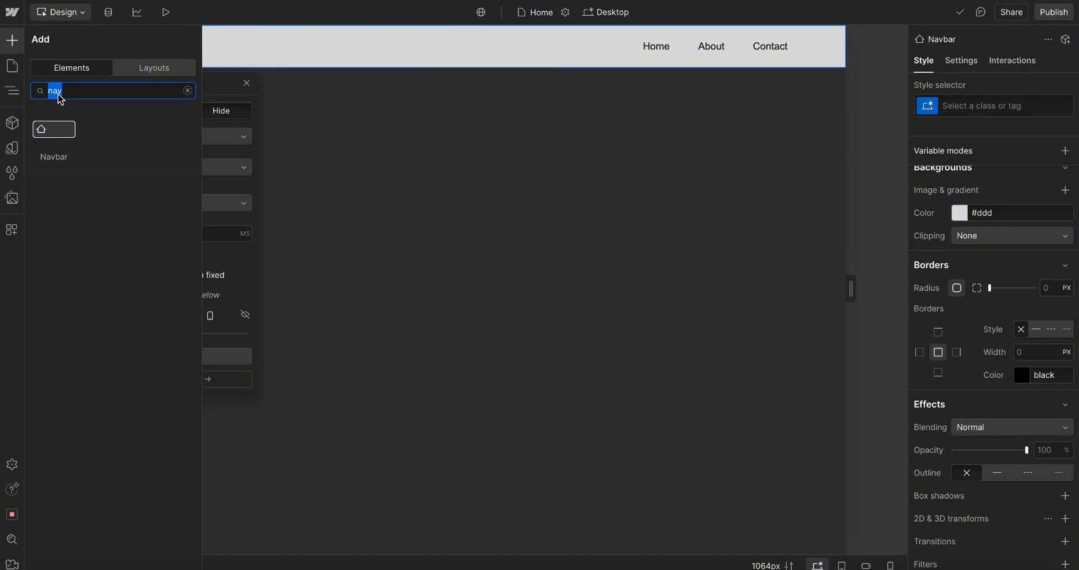
pyautogui.click(325, 162)
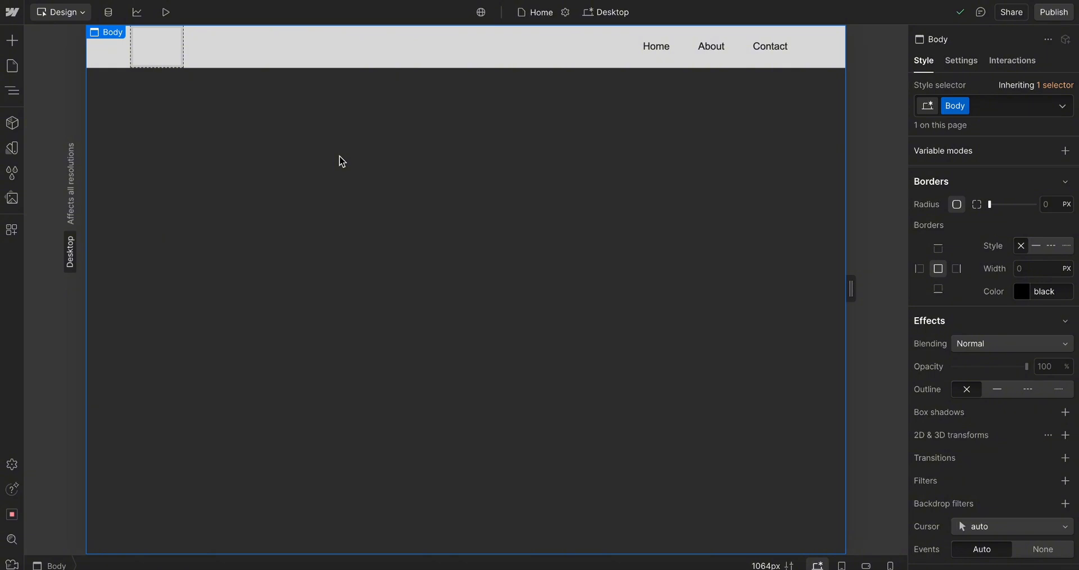
pyautogui.hotkey('ctrl', 'e')
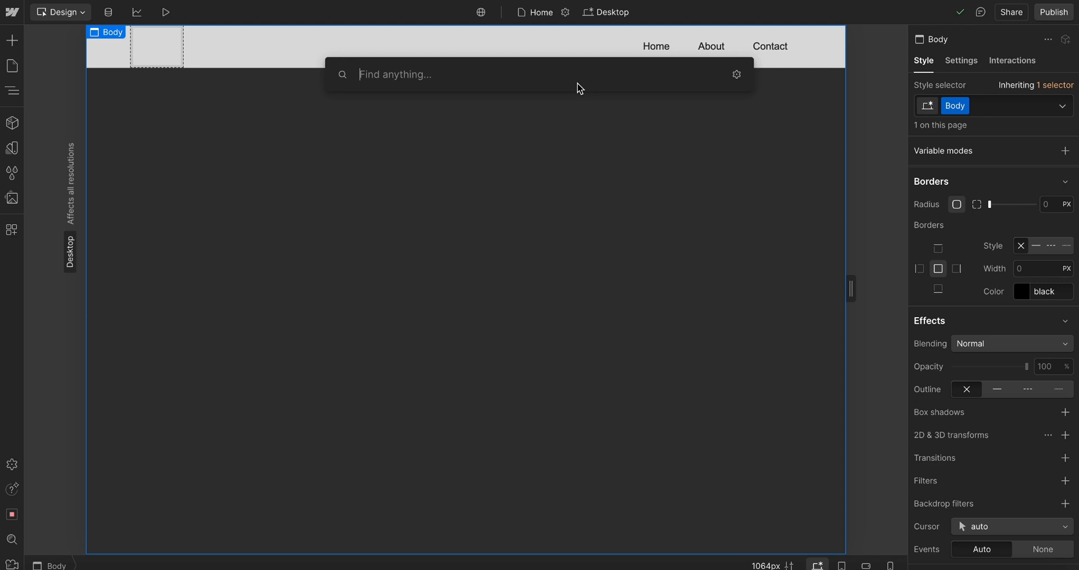
pyautogui.write('nav')
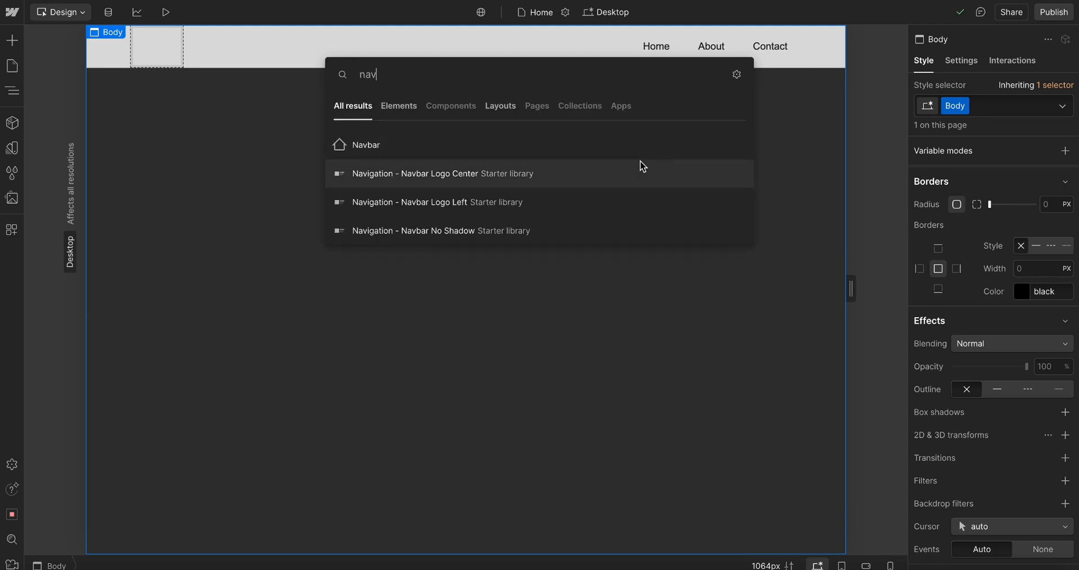
pyautogui.click(379, 150)
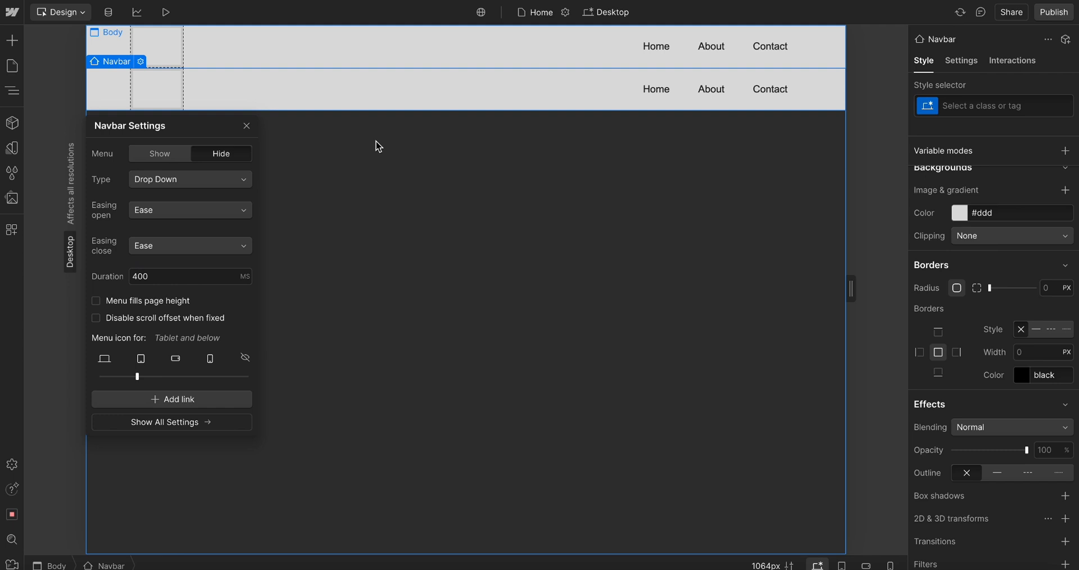
pyautogui.press('Delete')
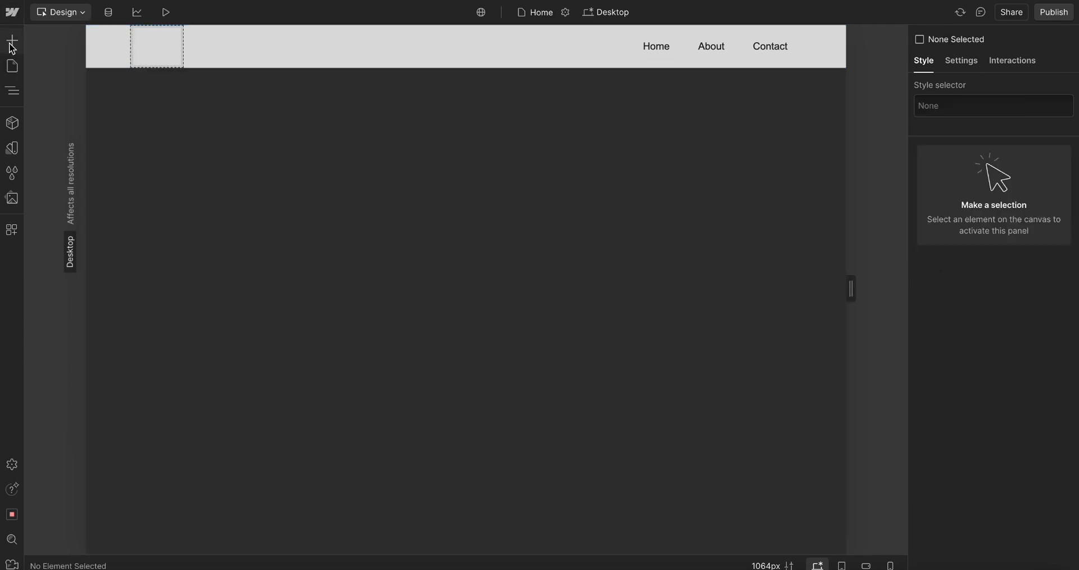
pyautogui.click(10, 43)
pyautogui.click(53, 90)
pyautogui.doubleClick(57, 94)
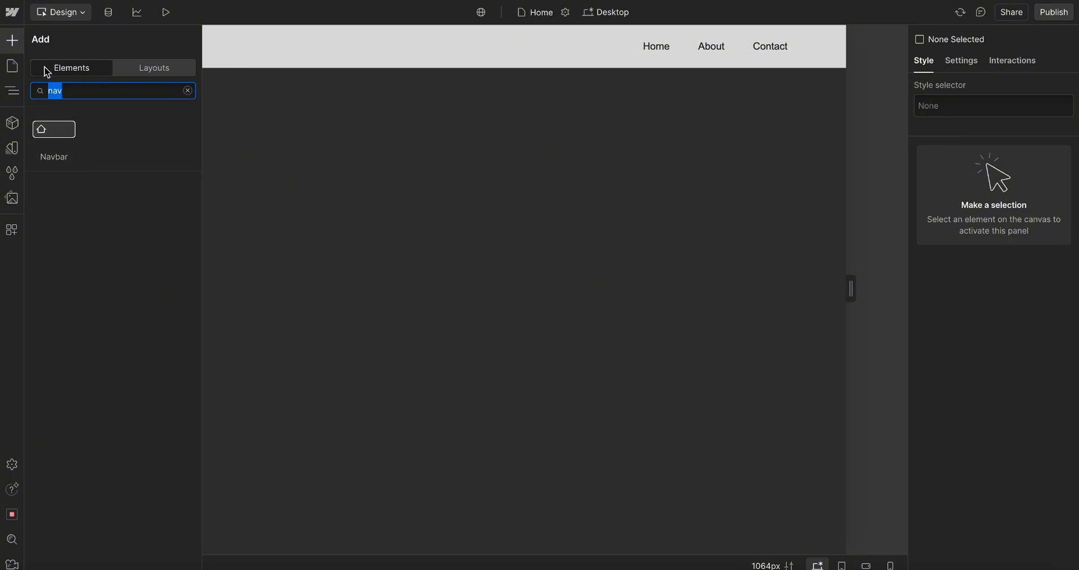
pyautogui.click(450, 110)
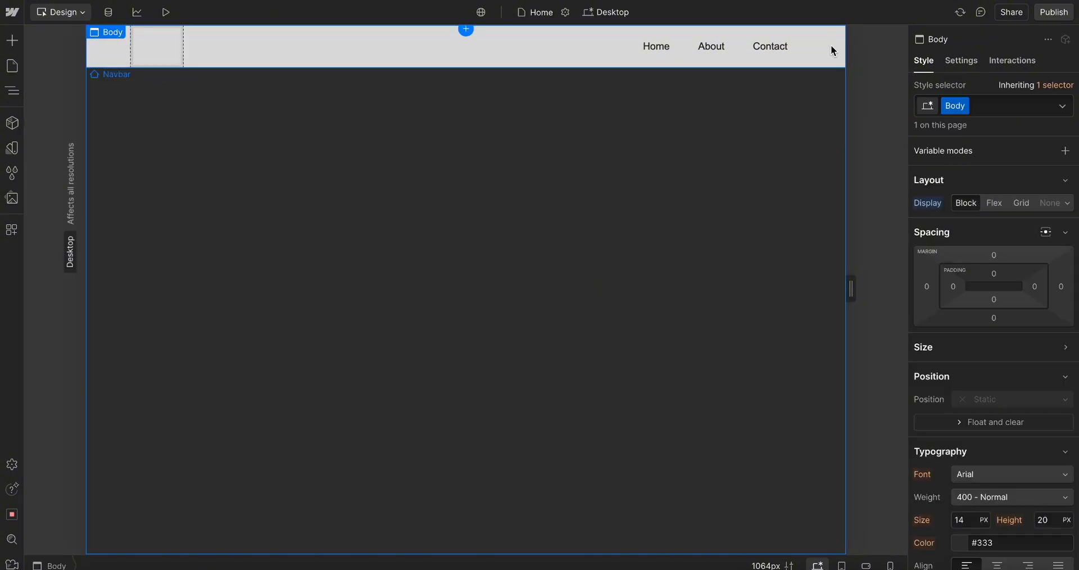
# Expand the Navbar and its Container in the Navigator and review the Container's styles
pyautogui.click(12, 93)
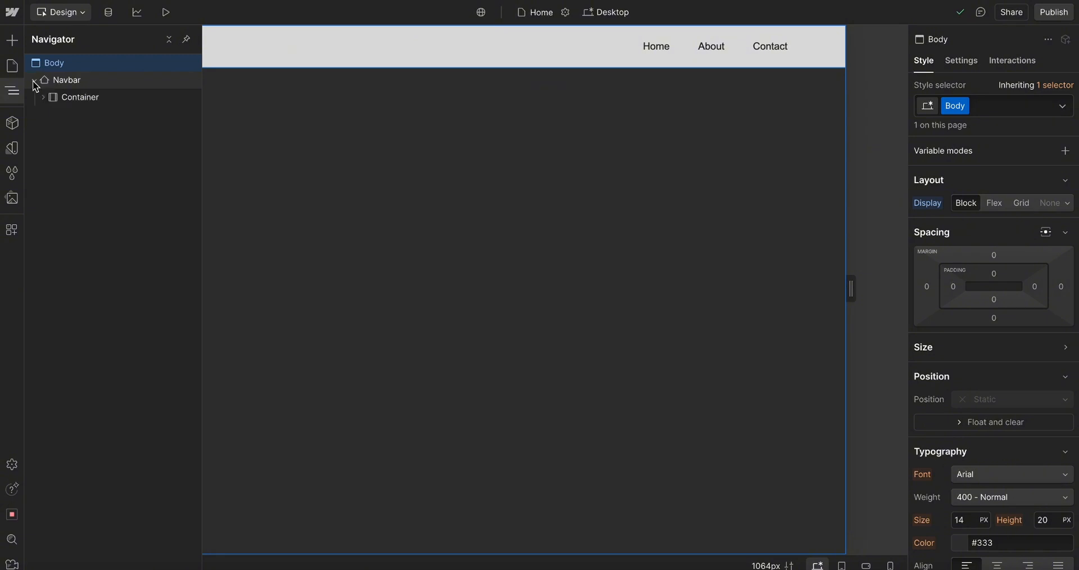
pyautogui.click(80, 97)
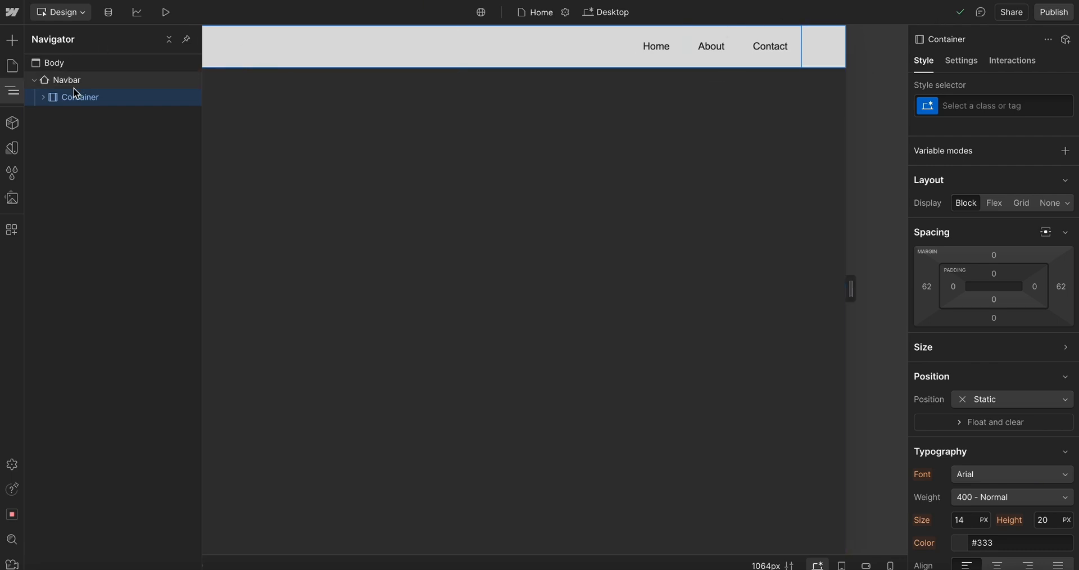
pyautogui.click(43, 97)
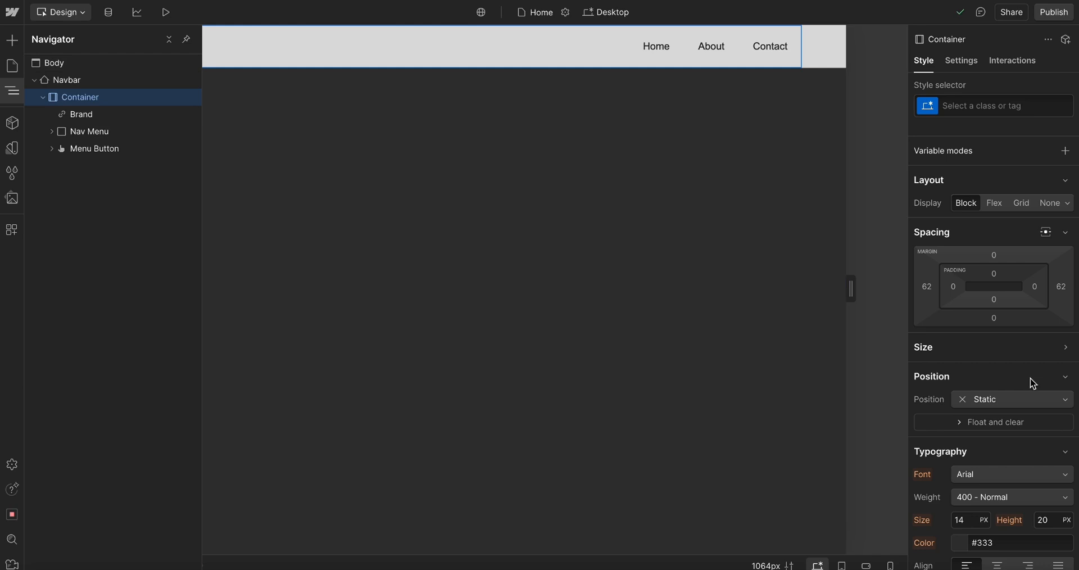
pyautogui.scroll(-1, 1031, 381)
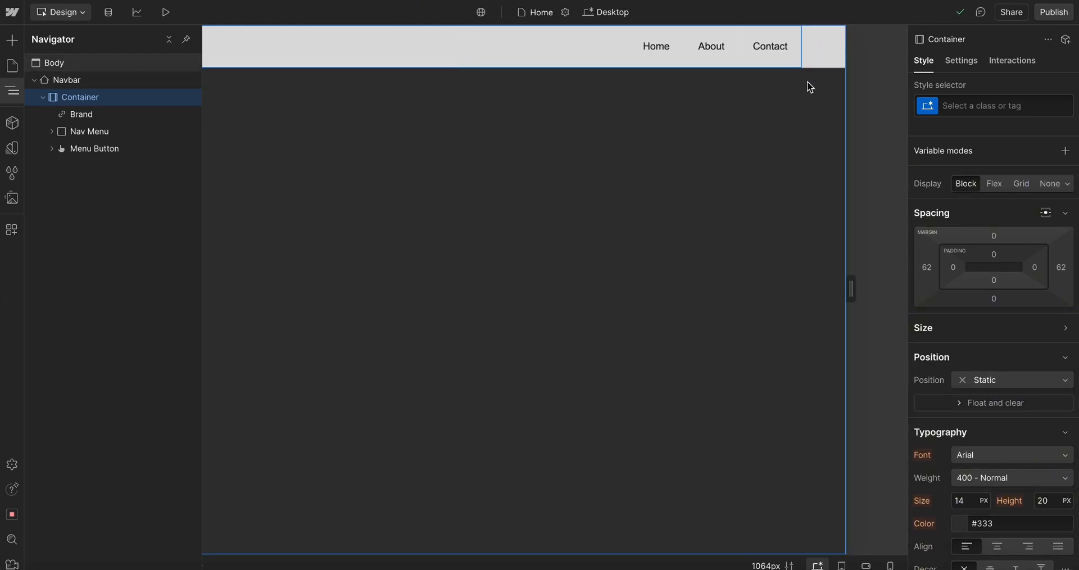
pyautogui.scroll(1, 1018, 469)
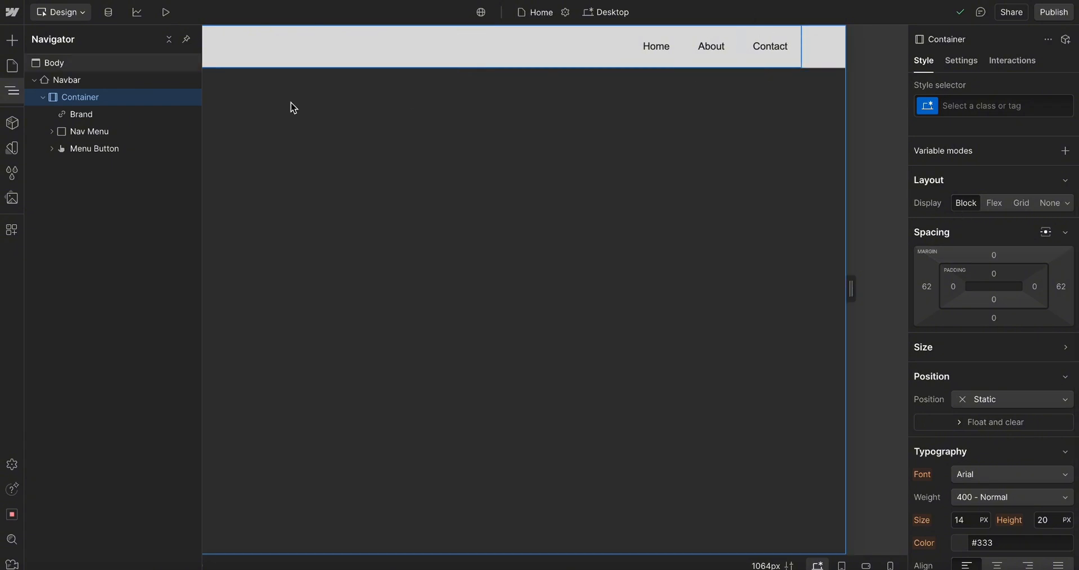
pyautogui.scroll(-5, 934, 397)
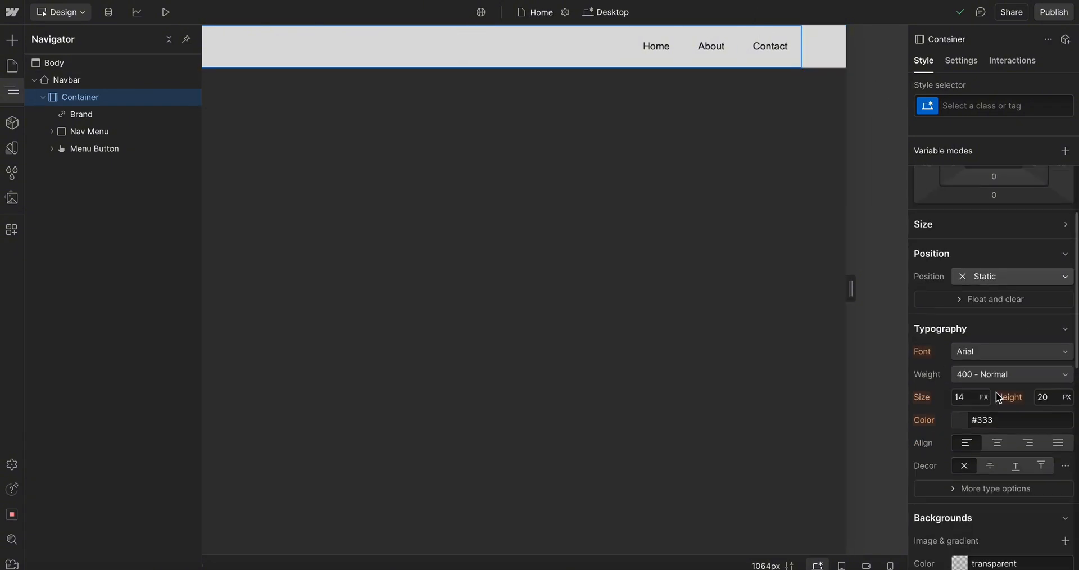
# Compare the Container's background colour with the navigation bar's fill in the Figma design
pyautogui.click(965, 447)
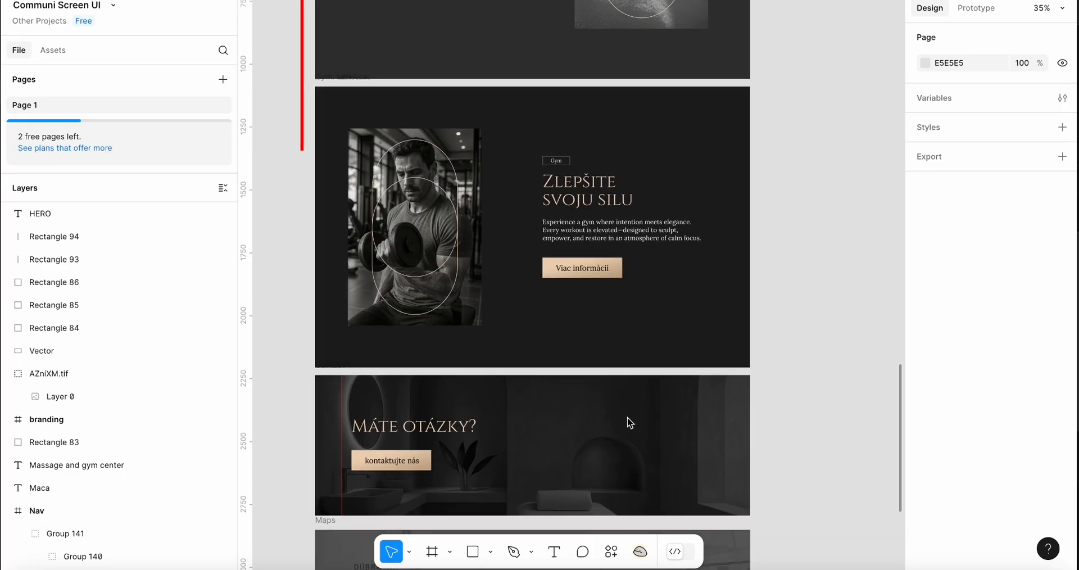
pyautogui.click(630, 422)
pyautogui.scroll(15, 628, 421)
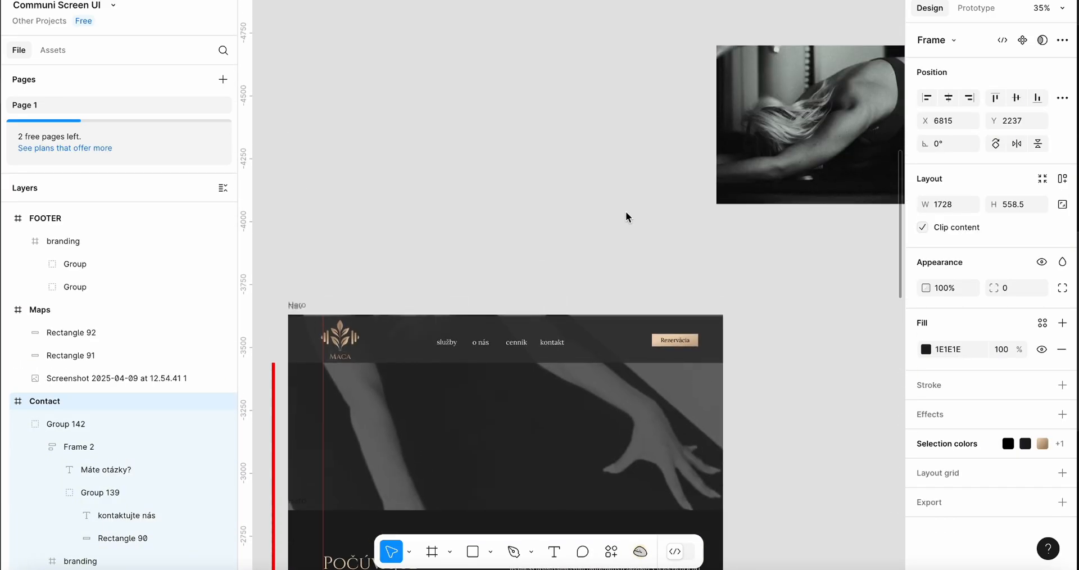
pyautogui.click(594, 341)
pyautogui.scroll(5, 594, 340)
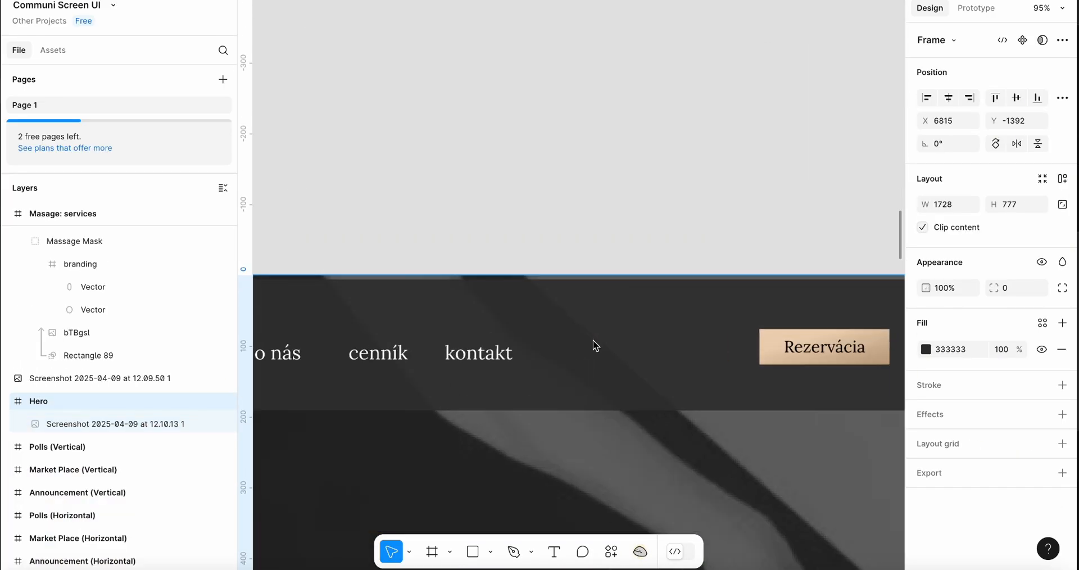
pyautogui.scroll(-5, 642, 304)
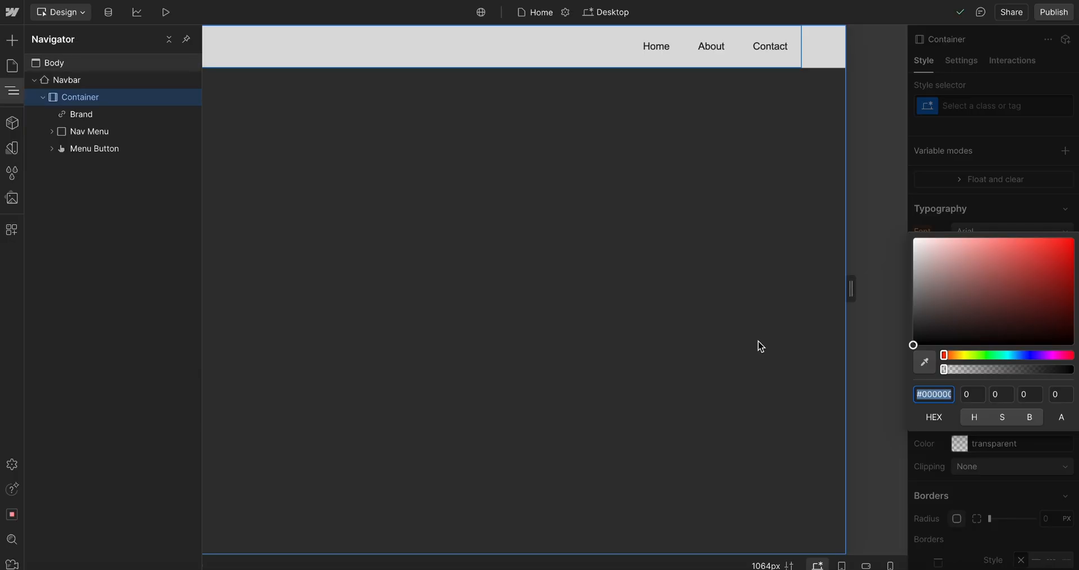
pyautogui.click(1017, 138)
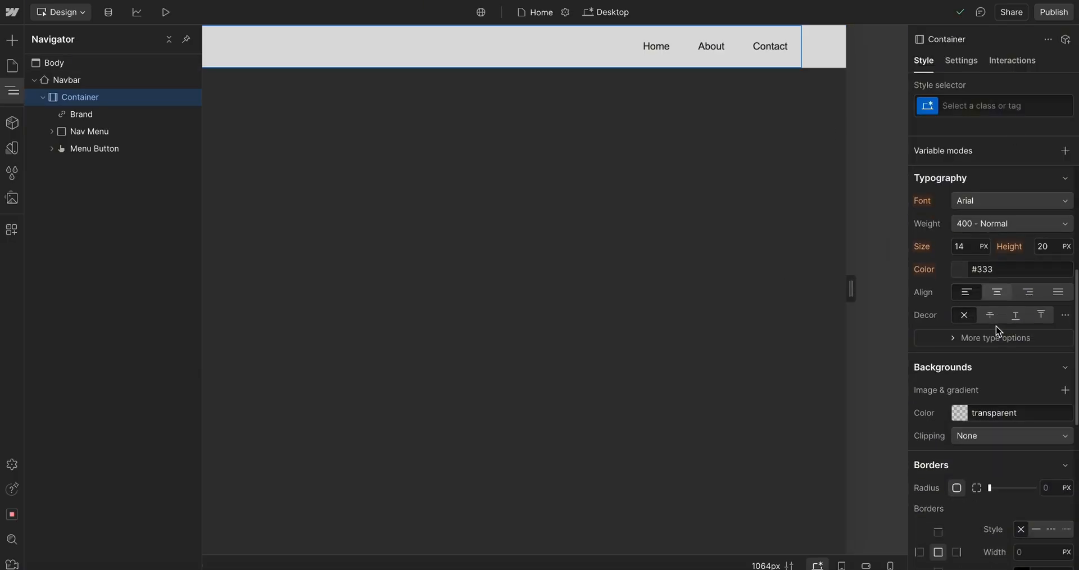
# Make the Navbar's background colour fully transparent by setting its alpha to 0
pyautogui.click(87, 80)
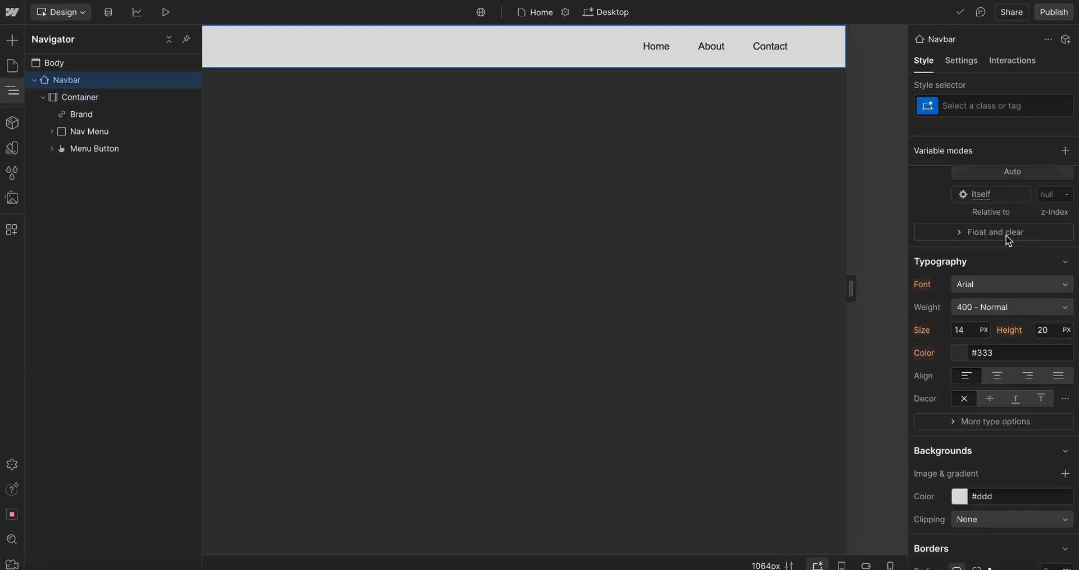
pyautogui.click(962, 496)
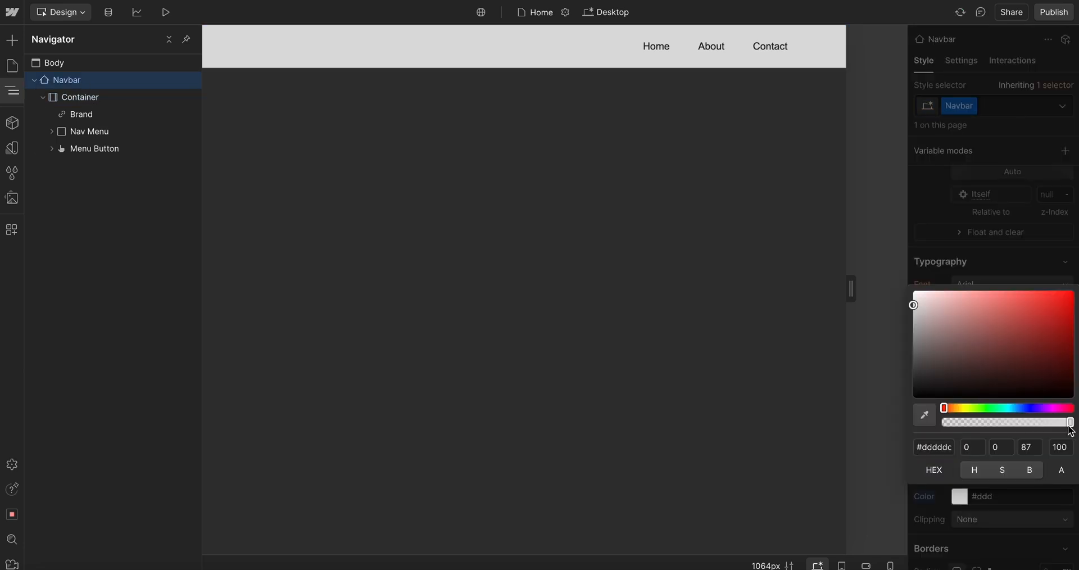
pyautogui.moveTo(1069, 422); pyautogui.dragTo(851, 430)
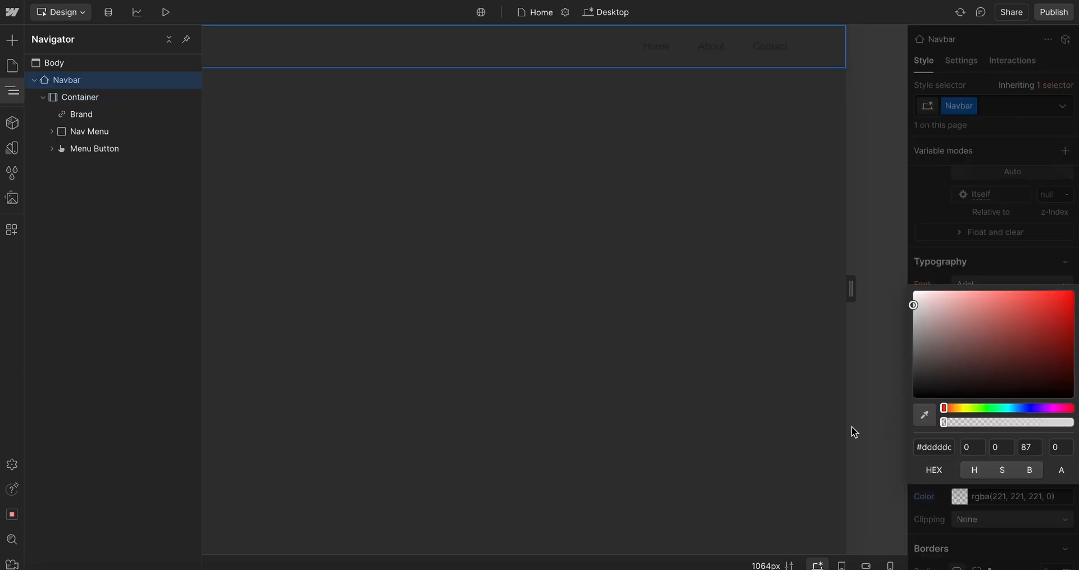
# Try setting the Home nav link's text colour to the PRIMARY variable
pyautogui.click(656, 46)
pyautogui.scroll(-1, 1006, 362)
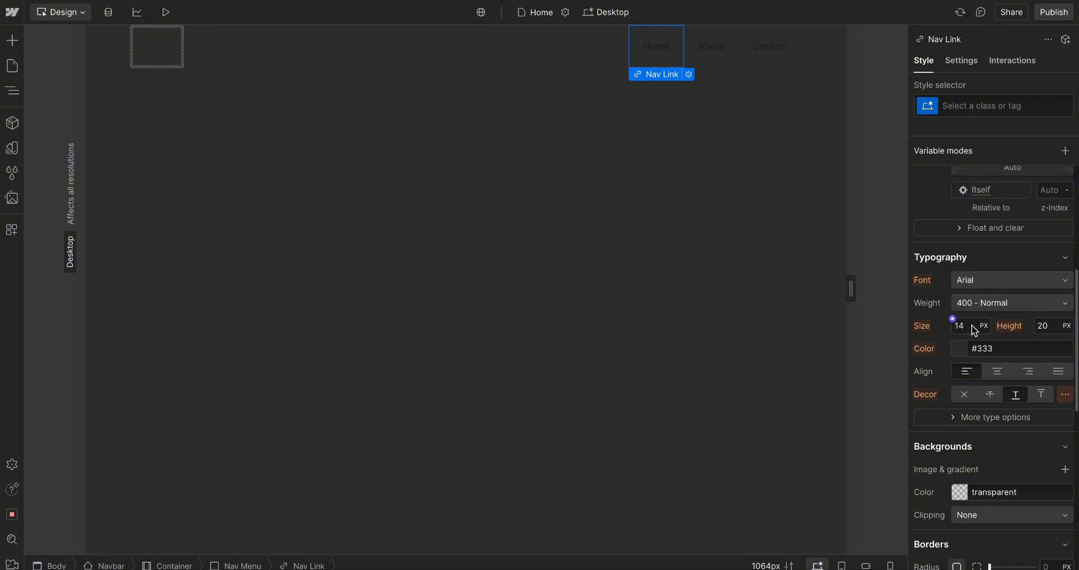
pyautogui.click(955, 345)
pyautogui.click(939, 463)
pyautogui.click(944, 448)
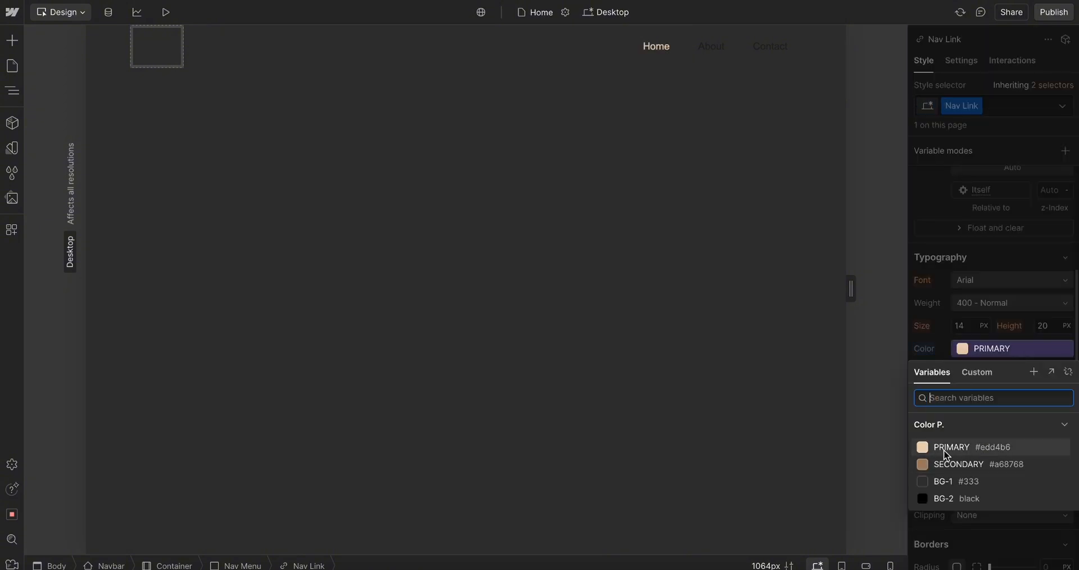
pyautogui.hotkey('ctrl', 'z')
# Inspect the navigation bar frame and its link text in the Figma design
pyautogui.click(971, 353)
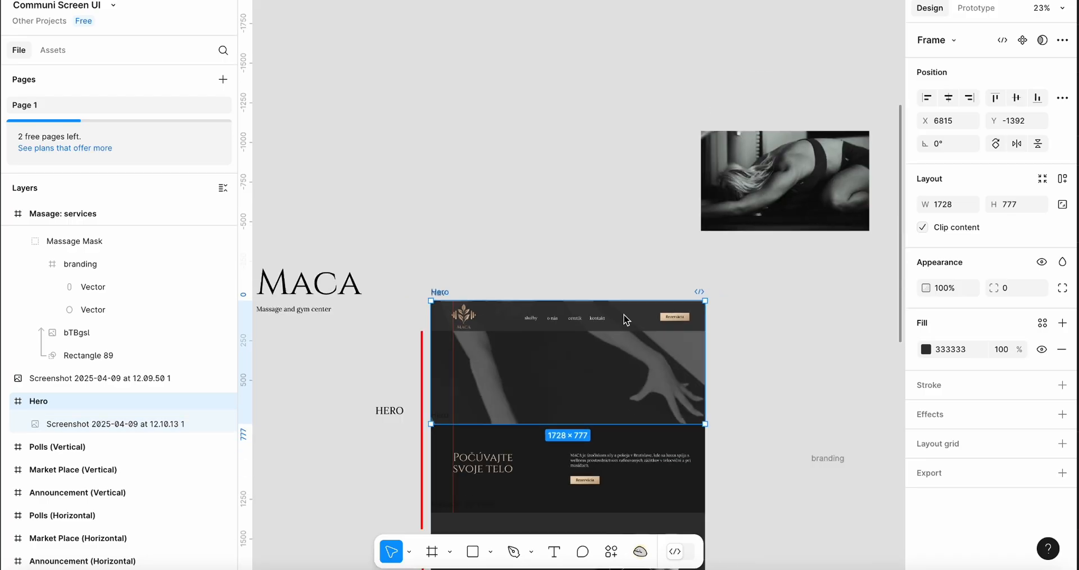
pyautogui.scroll(5, 624, 316)
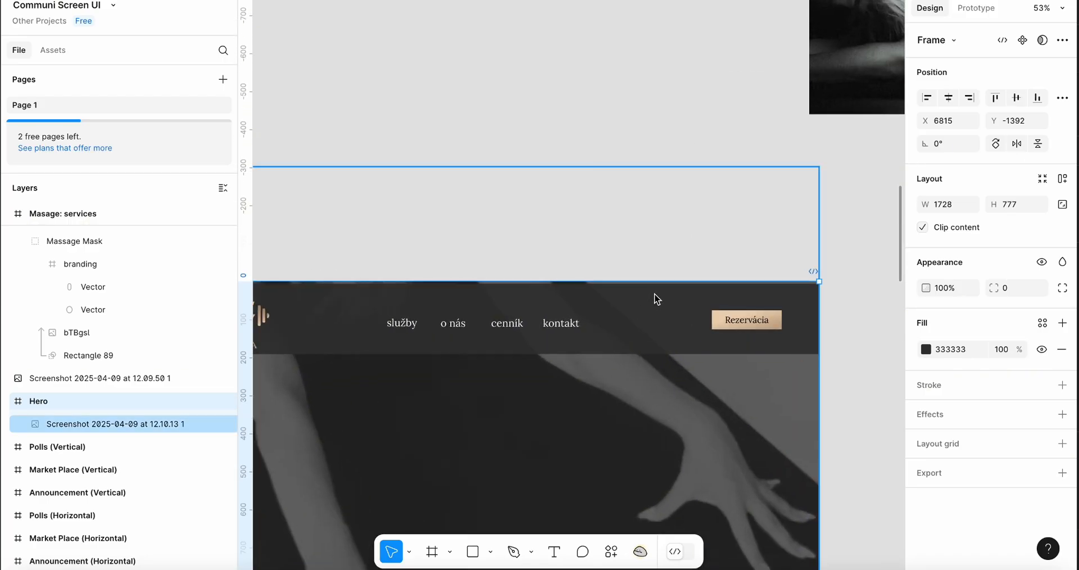
pyautogui.doubleClick(655, 294)
pyautogui.press('Escape')
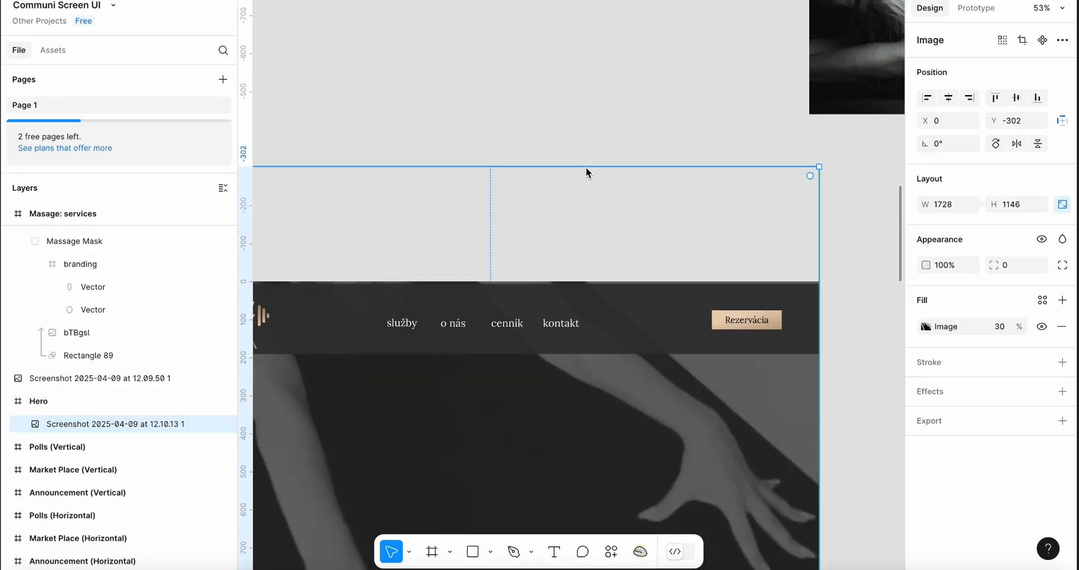
pyautogui.moveTo(586, 166); pyautogui.dragTo(594, 233)
pyautogui.press('super+z')
pyautogui.scroll(-5, 674, 186)
pyautogui.click(453, 216)
pyautogui.scroll(4, 454, 217)
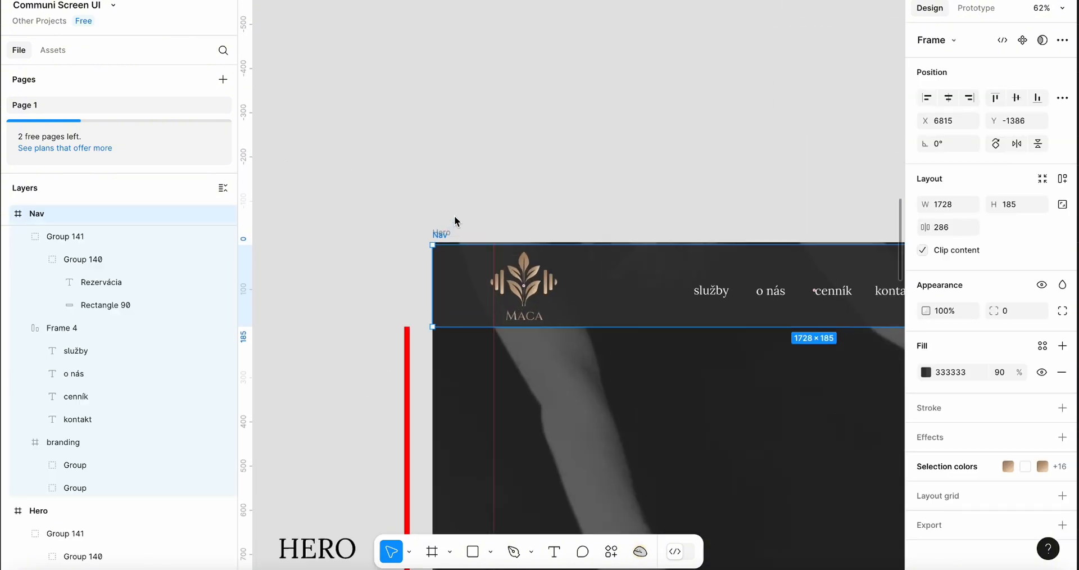
pyautogui.moveTo(596, 245); pyautogui.dragTo(595, 243)
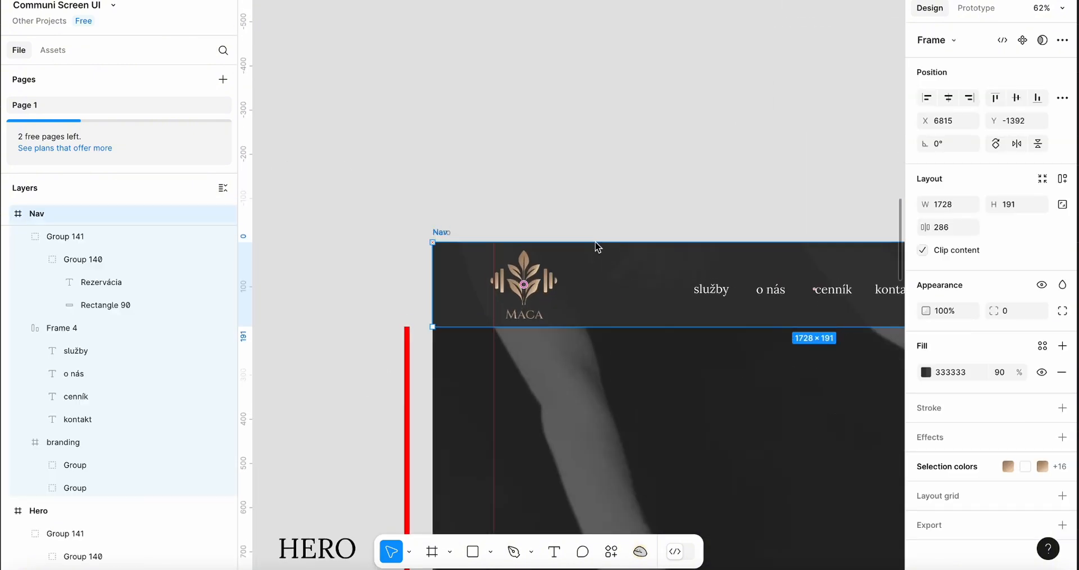
pyautogui.scroll(5, 596, 246)
pyautogui.click(640, 220)
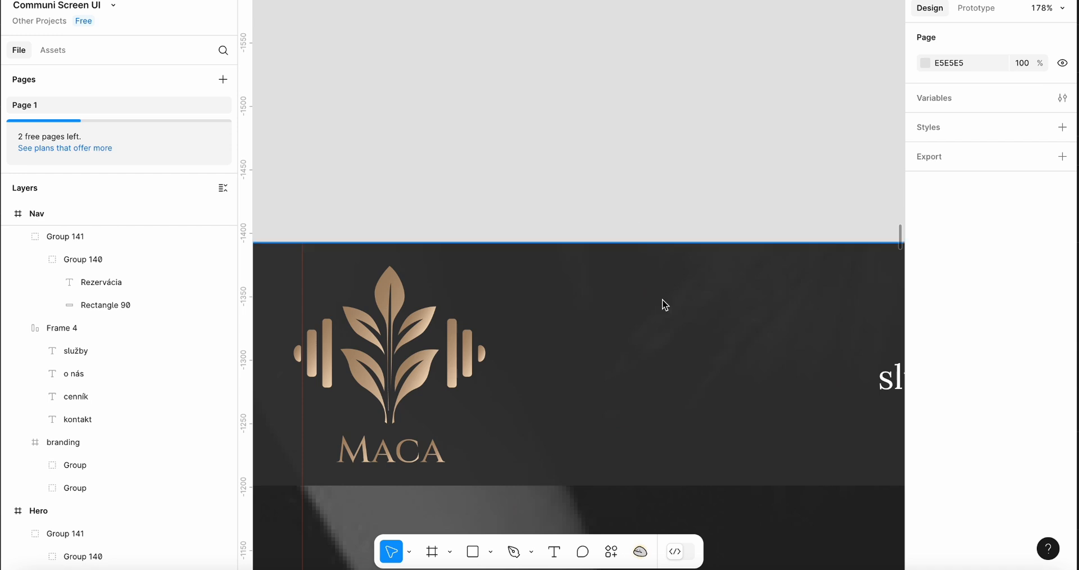
pyautogui.scroll(-6, 670, 332)
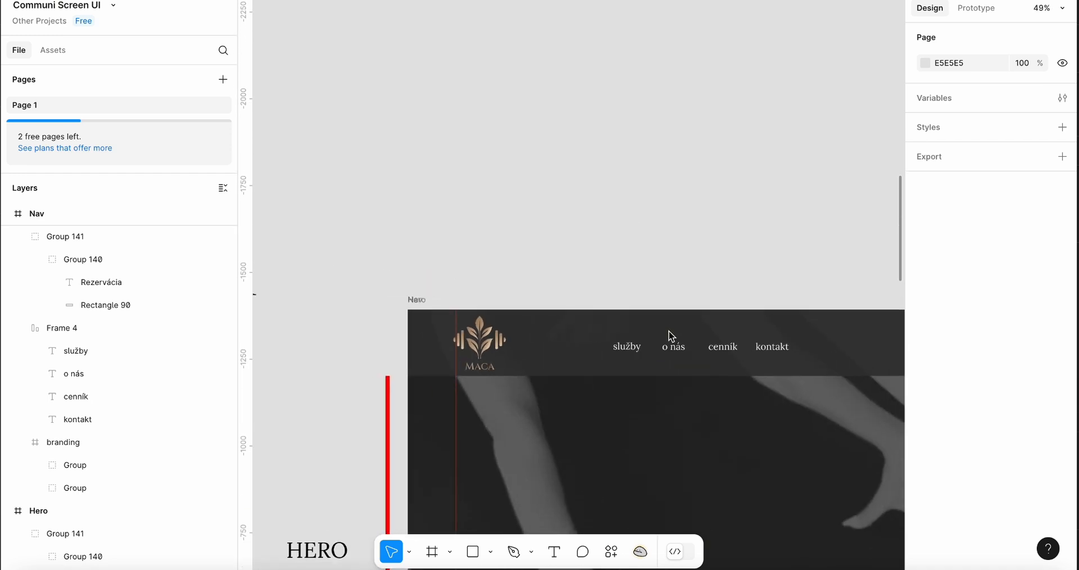
pyautogui.scroll(-3, 670, 337)
pyautogui.scroll(4, 719, 320)
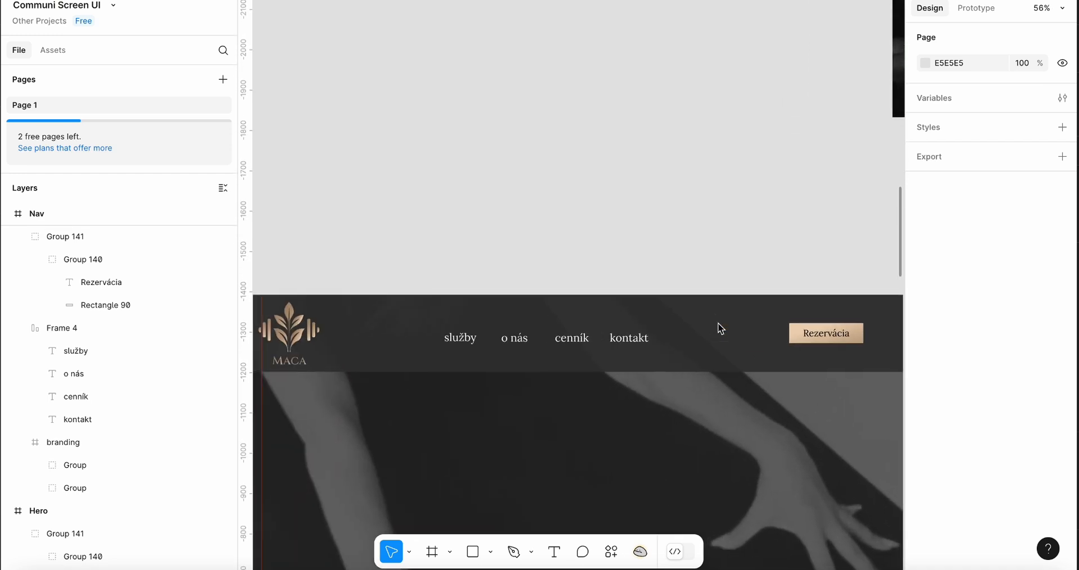
# Rename the Home nav link to služby to match the Figma navigation
pyautogui.press('super+Tab')
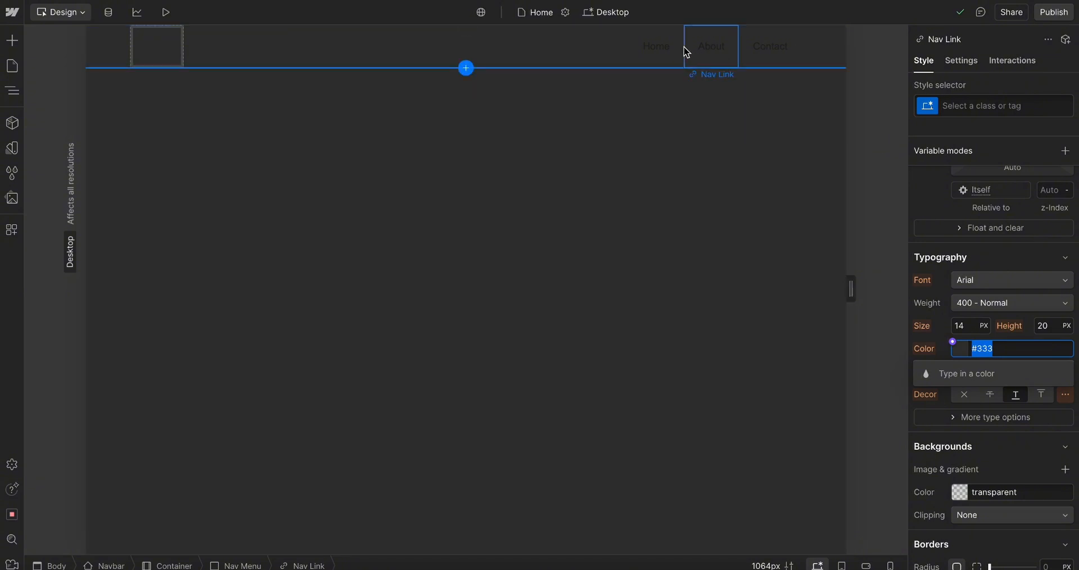
pyautogui.click(656, 46)
pyautogui.scroll(-5, 989, 479)
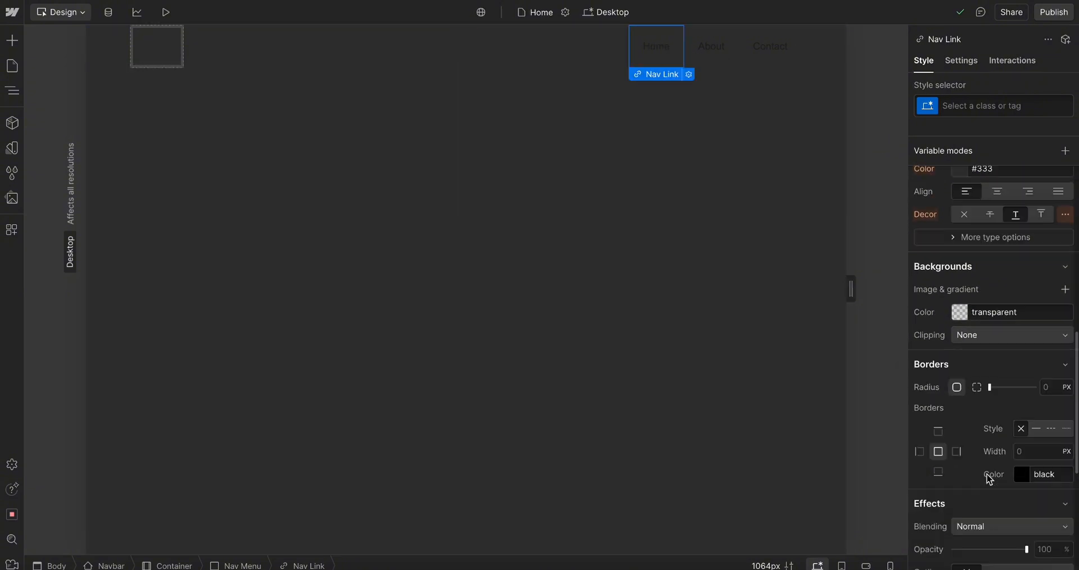
pyautogui.scroll(2, 989, 479)
pyautogui.scroll(3, 987, 478)
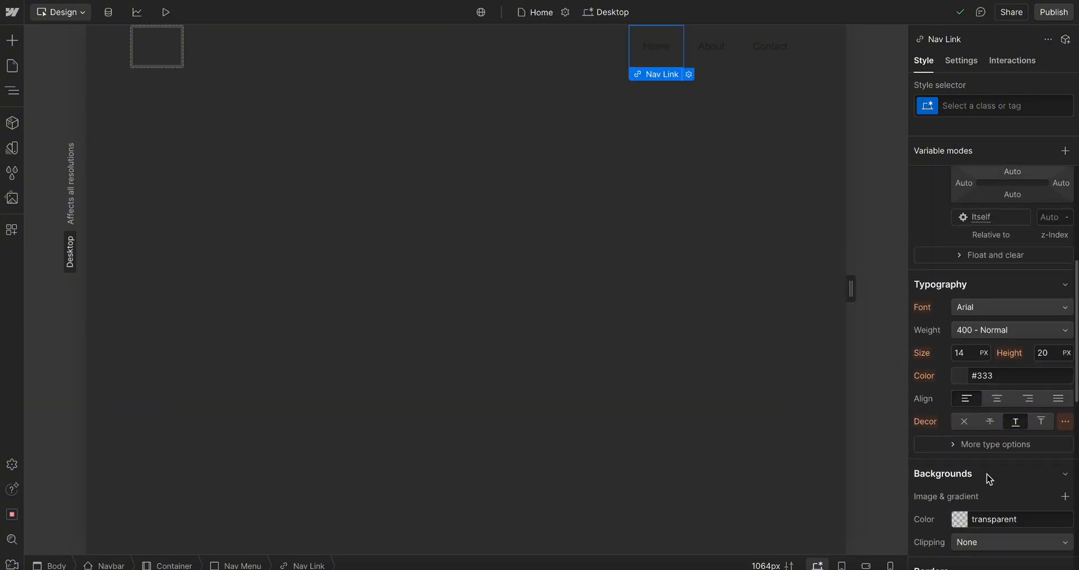
pyautogui.scroll(-2, 986, 480)
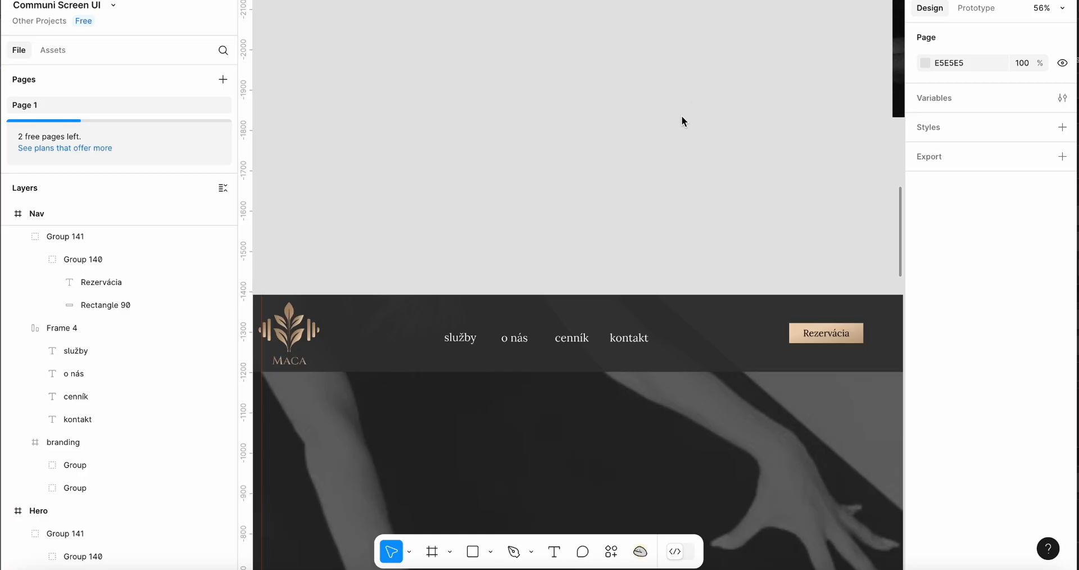
pyautogui.scroll(3, 517, 296)
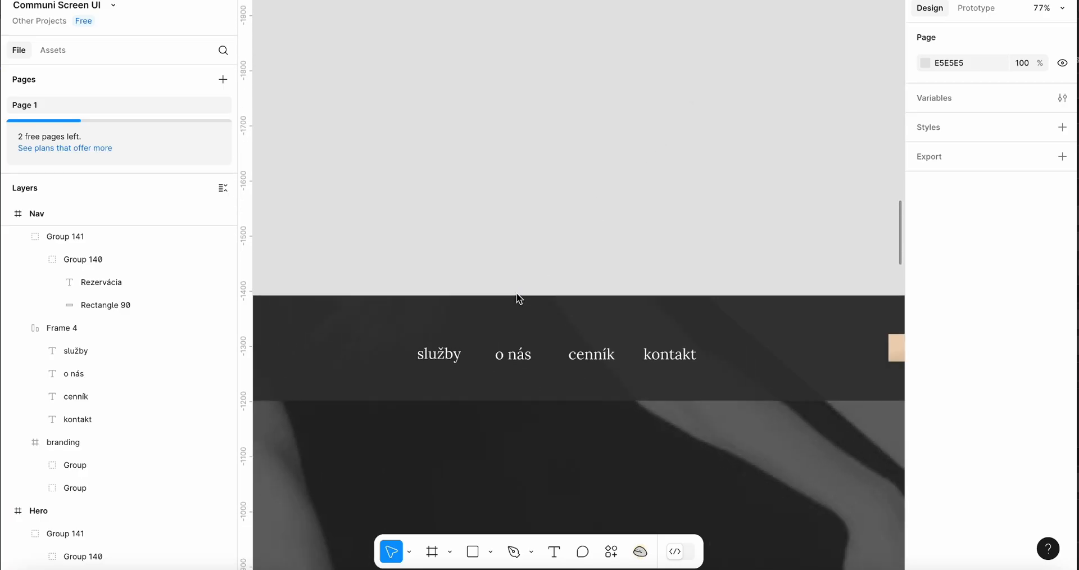
pyautogui.doubleClick(437, 354)
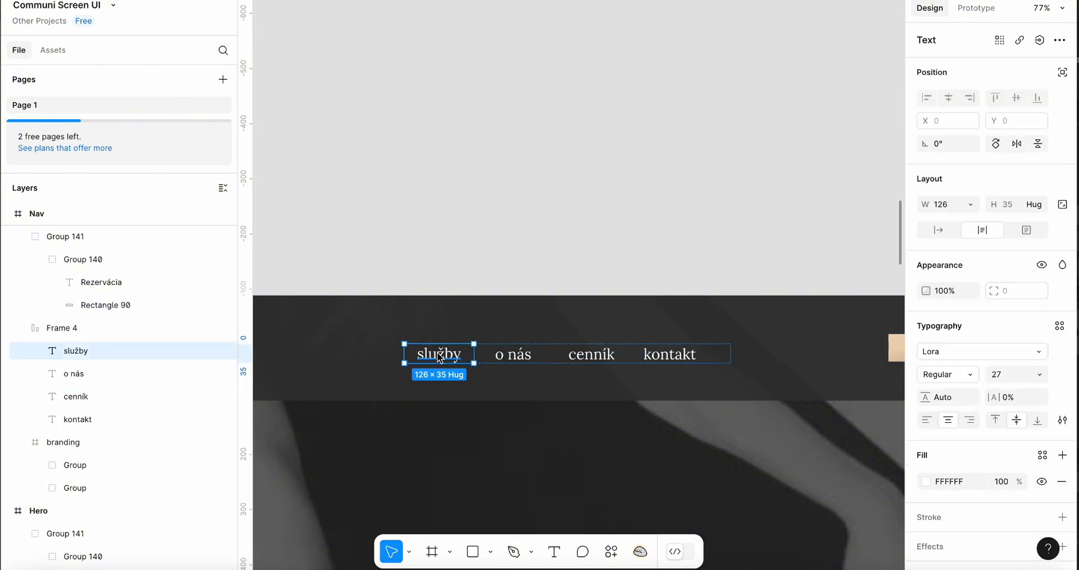
pyautogui.doubleClick(433, 352)
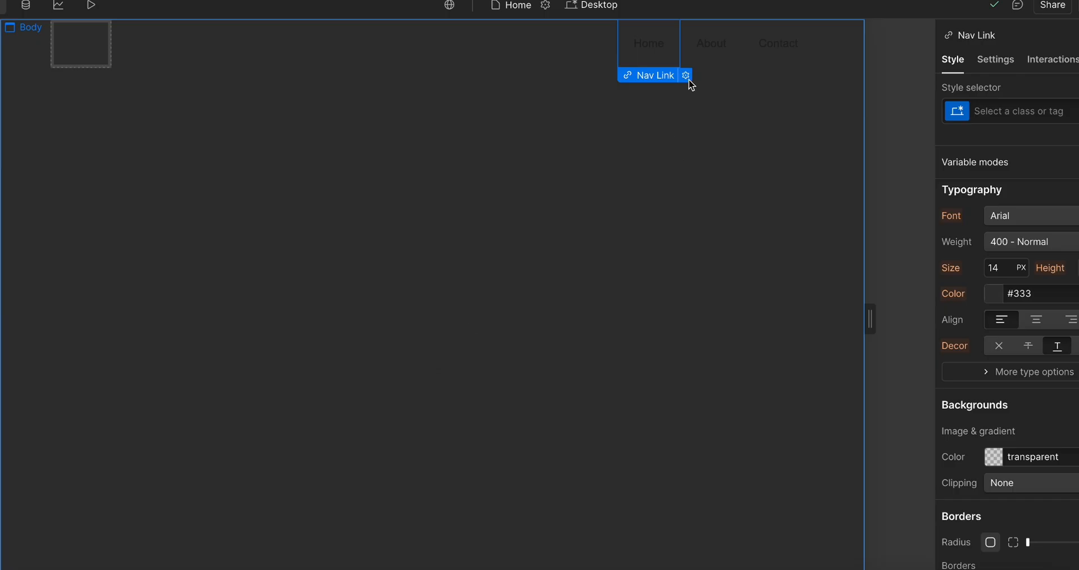
pyautogui.doubleClick(656, 45)
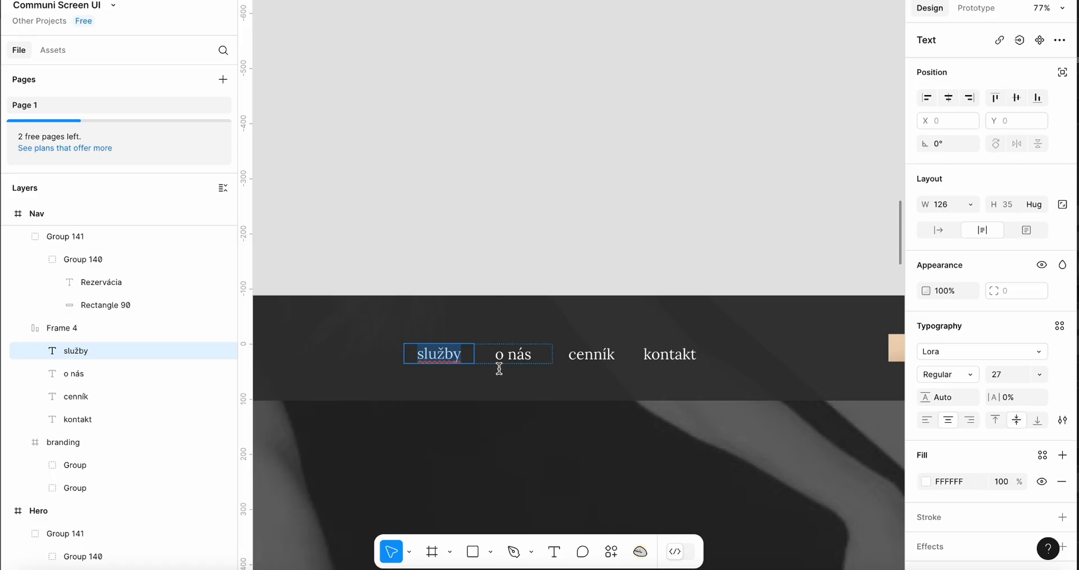
# Rename the About and Contact nav links to o nás and cenník
pyautogui.click(513, 363)
pyautogui.doubleClick(514, 362)
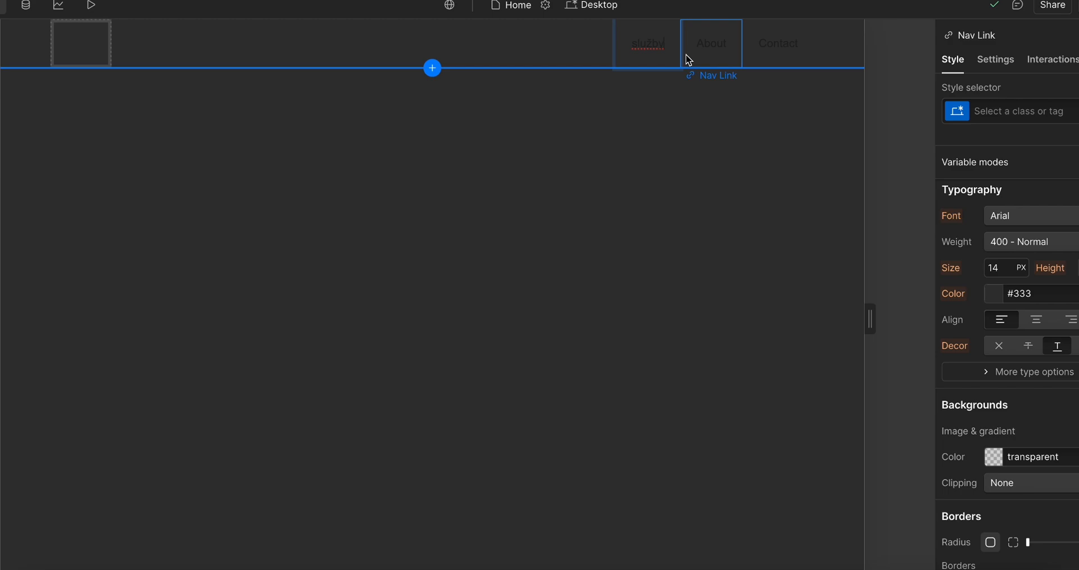
pyautogui.click(705, 43)
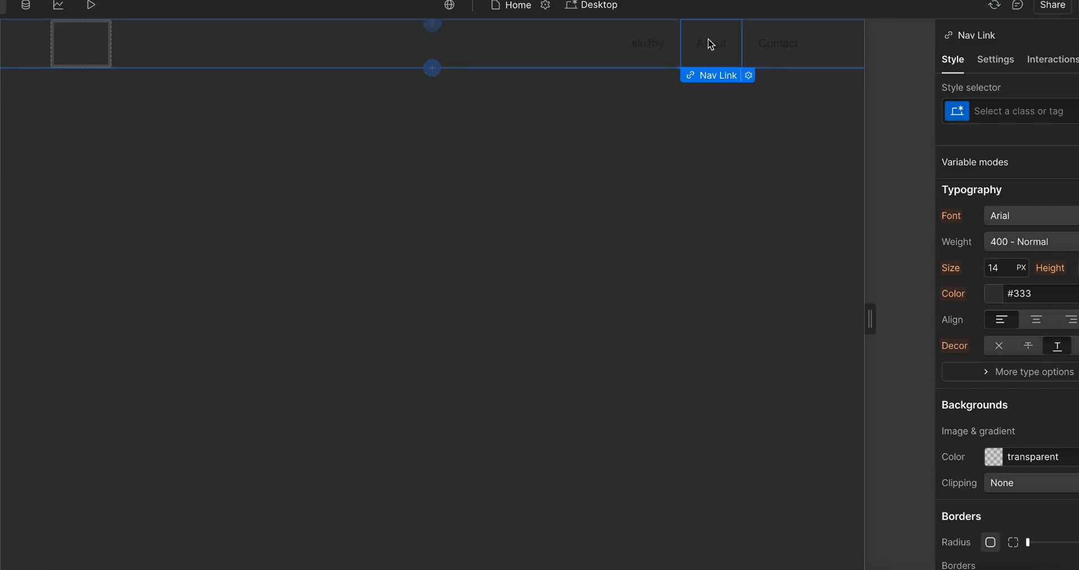
pyautogui.doubleClick(706, 41)
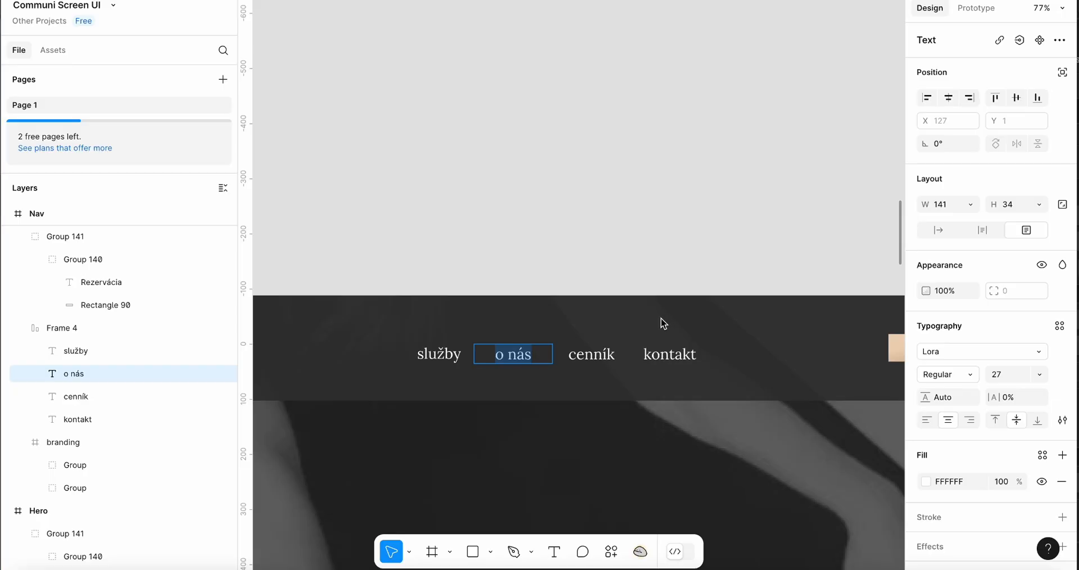
pyautogui.doubleClick(663, 360)
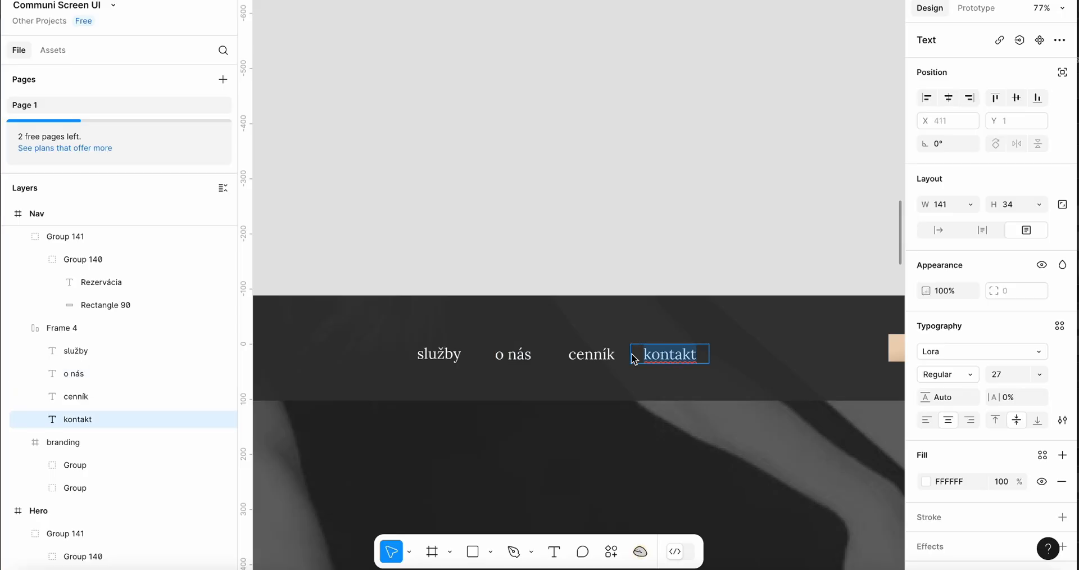
pyautogui.doubleClick(586, 357)
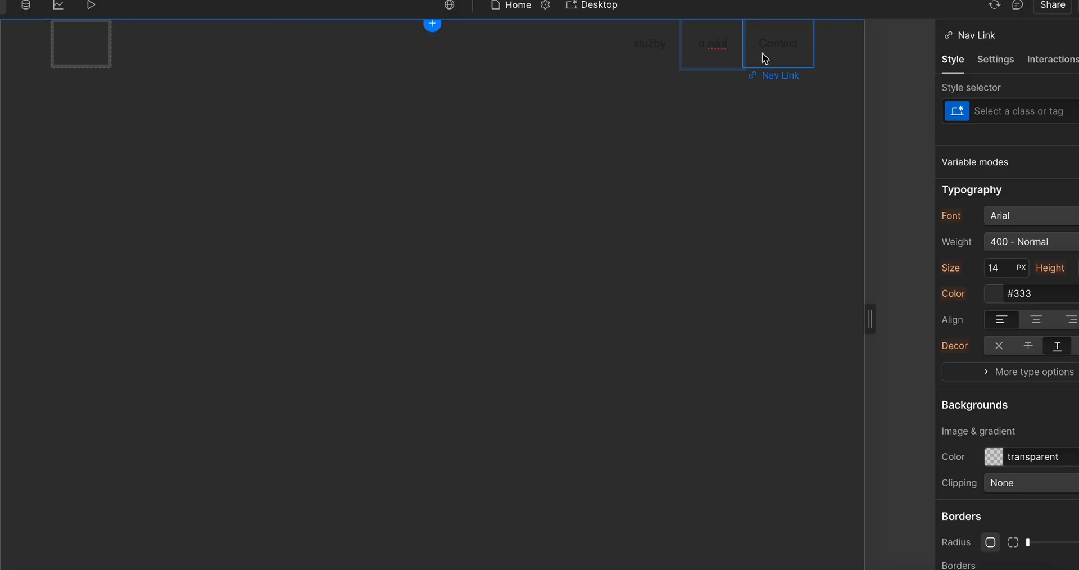
pyautogui.doubleClick(770, 45)
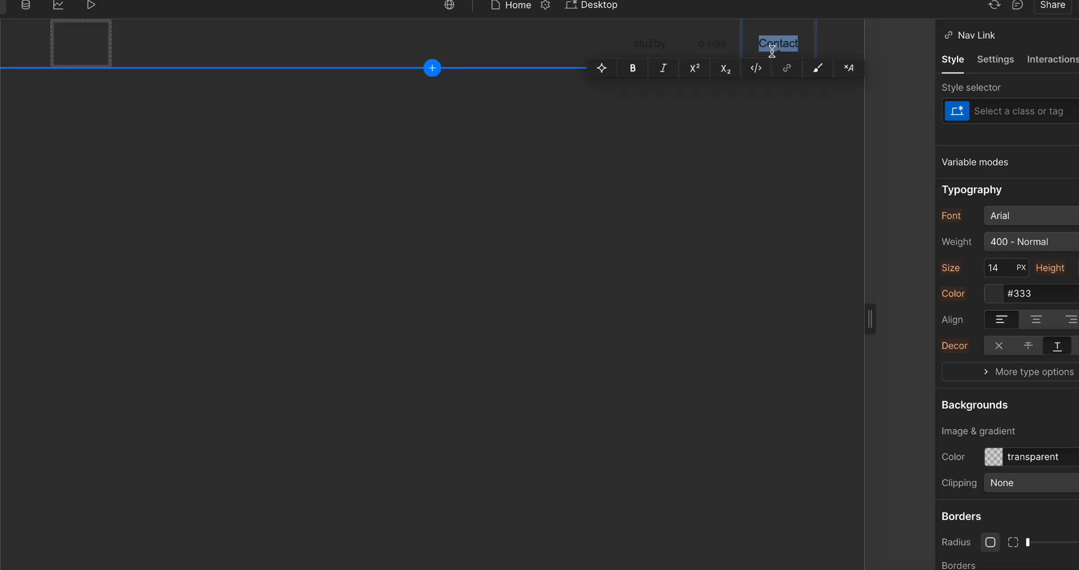
pyautogui.click(859, 110)
pyautogui.click(776, 37)
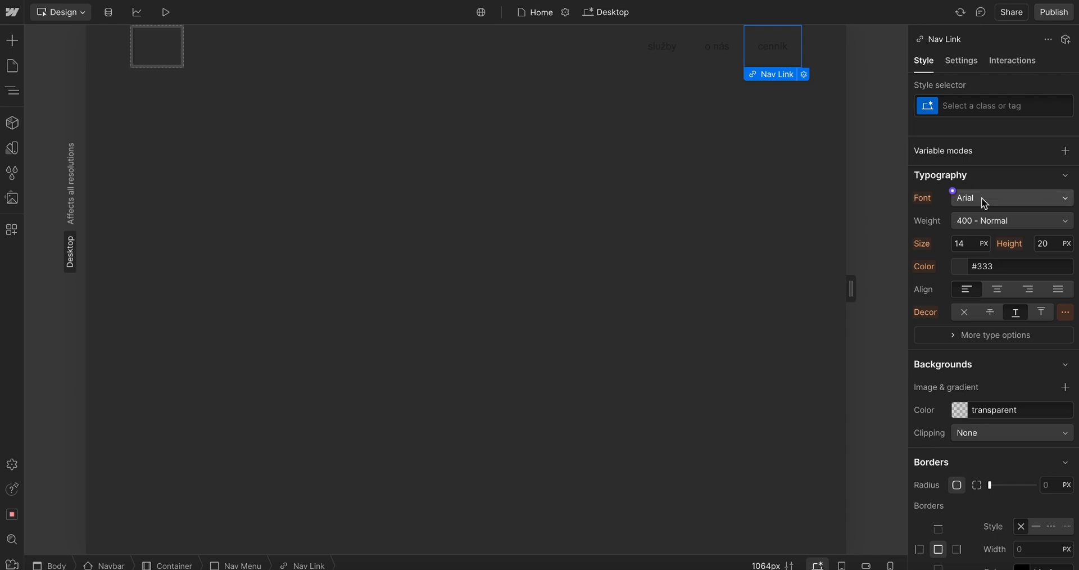
# Try giving the cenník nav link a grey text colour with the colour picker, and undo it
pyautogui.click(954, 261)
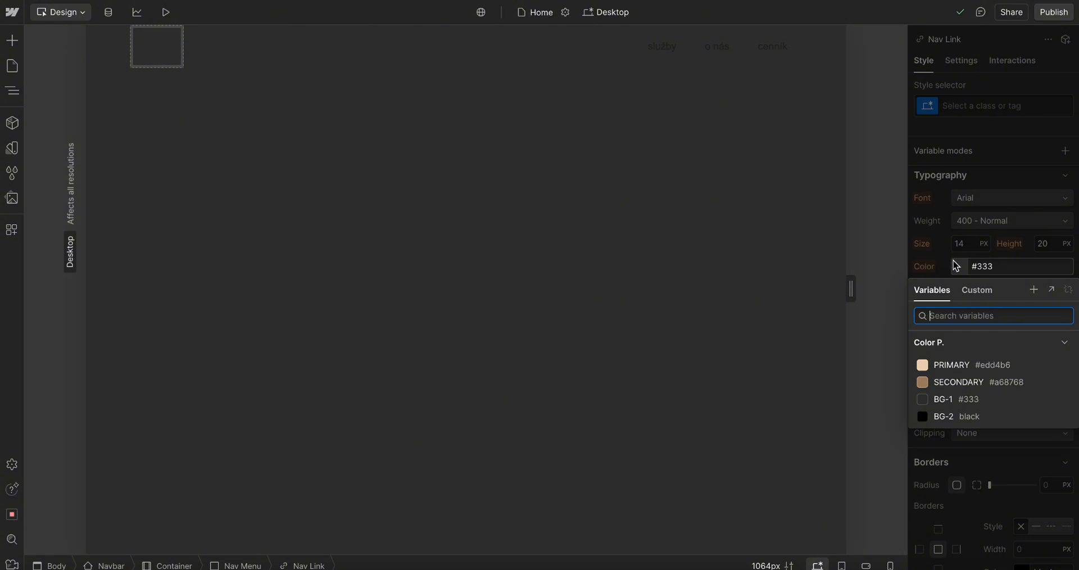
pyautogui.click(956, 265)
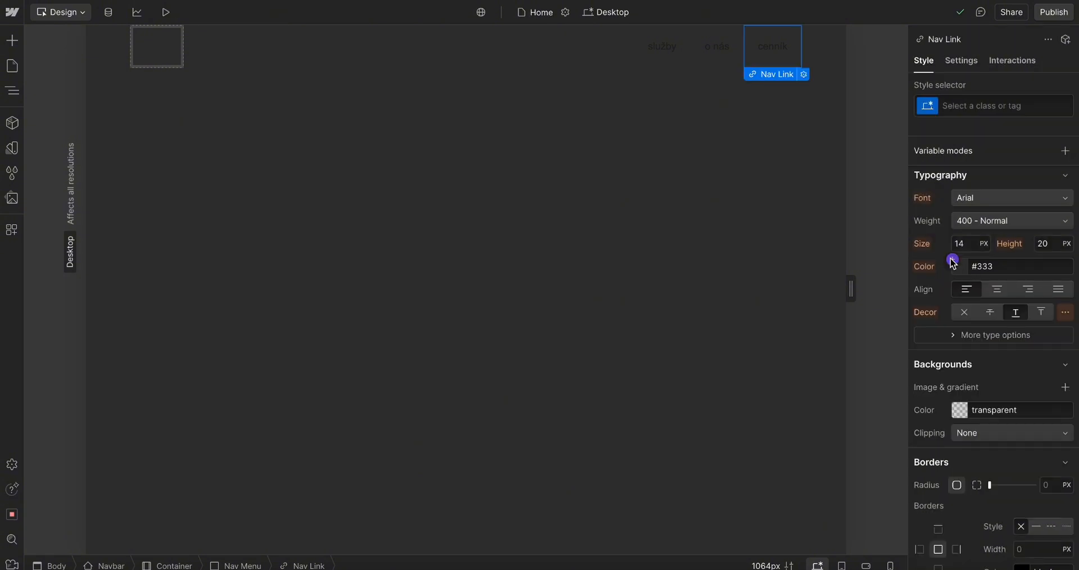
pyautogui.click(952, 261)
pyautogui.click(954, 262)
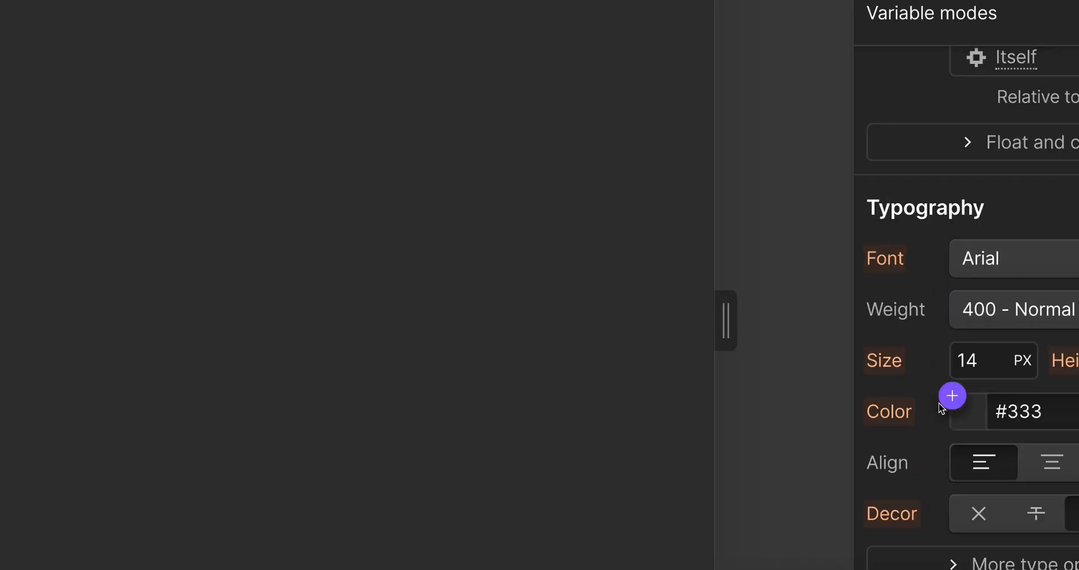
pyautogui.scroll(-2, 950, 328)
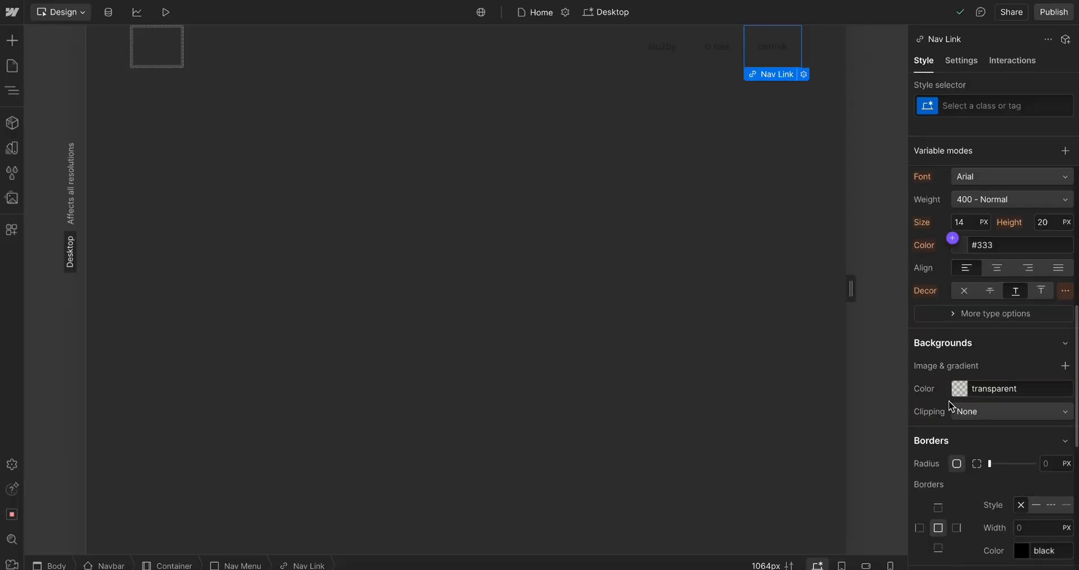
pyautogui.click(966, 245)
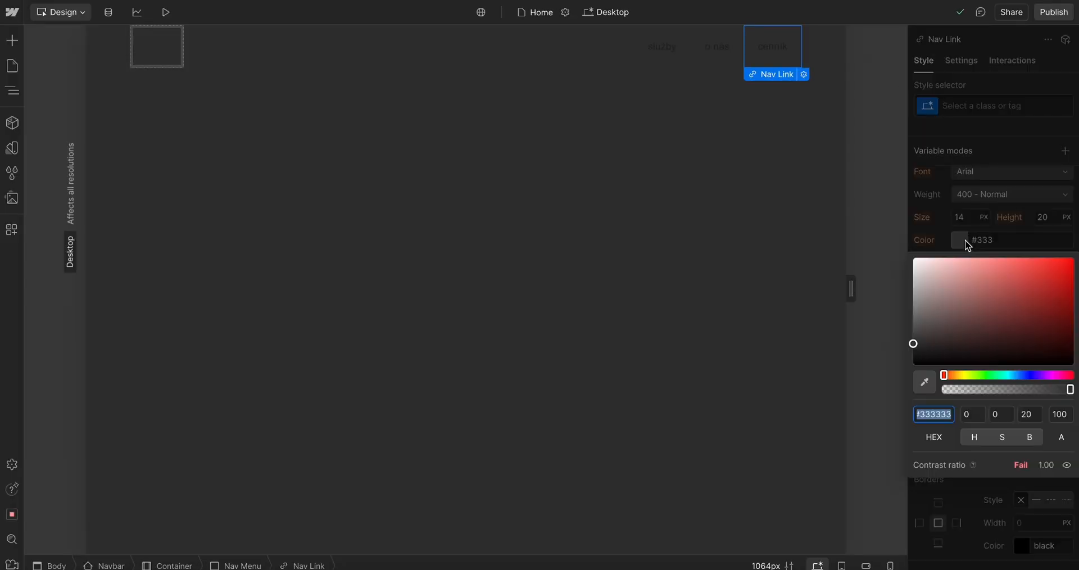
pyautogui.click(944, 296)
pyautogui.click(962, 240)
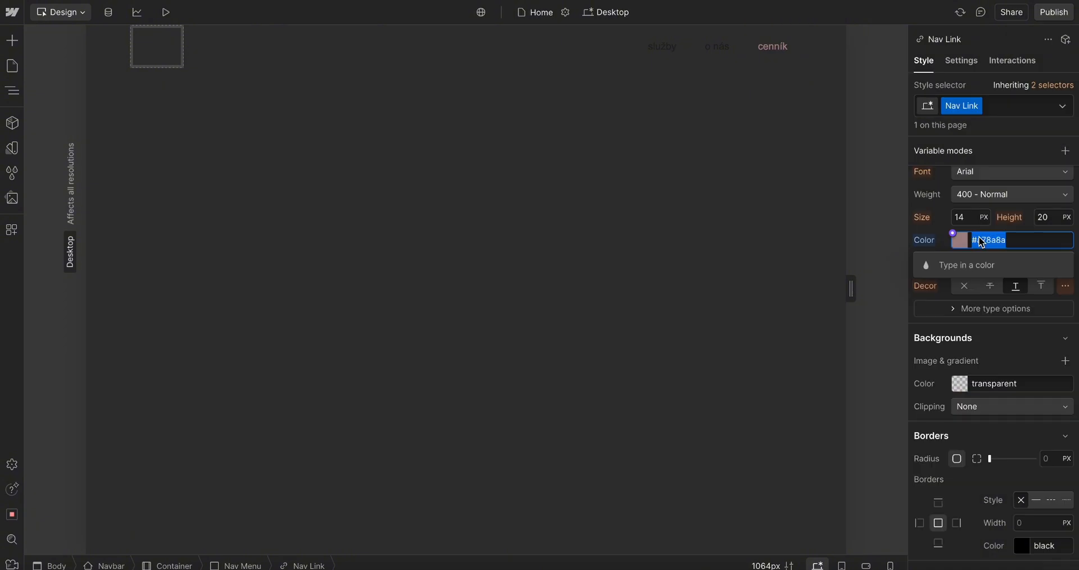
pyautogui.click(936, 223)
pyautogui.press('super+z')
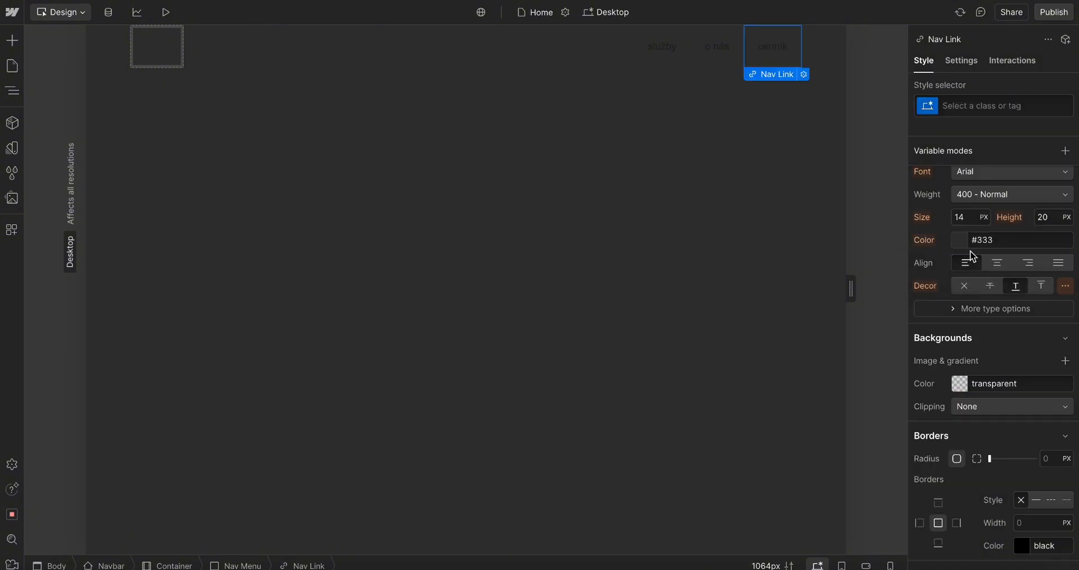
# Set the cenník nav link's text colour to white
pyautogui.click(966, 247)
pyautogui.click(913, 256)
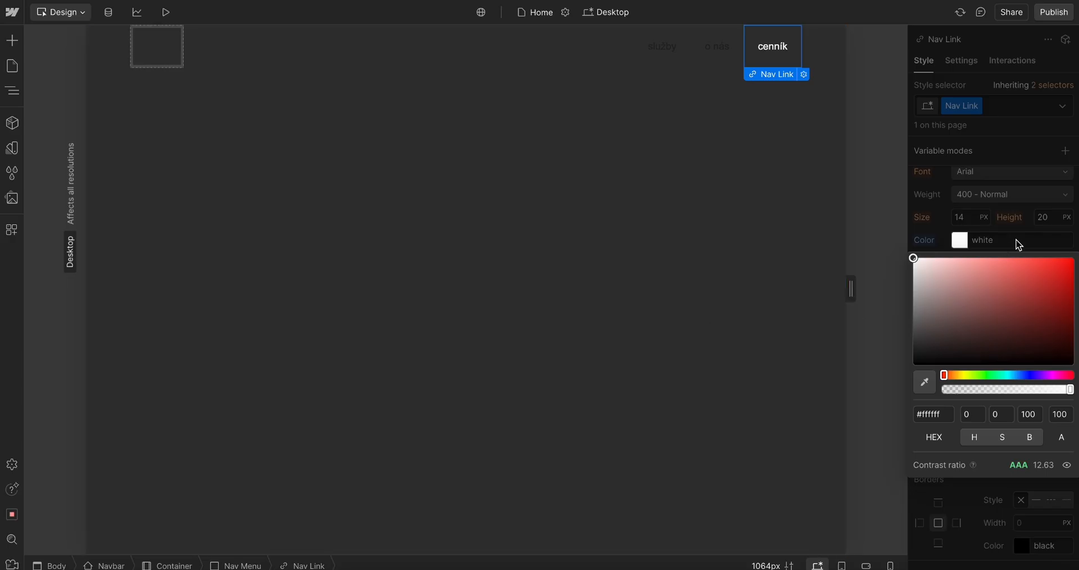
pyautogui.click(1019, 243)
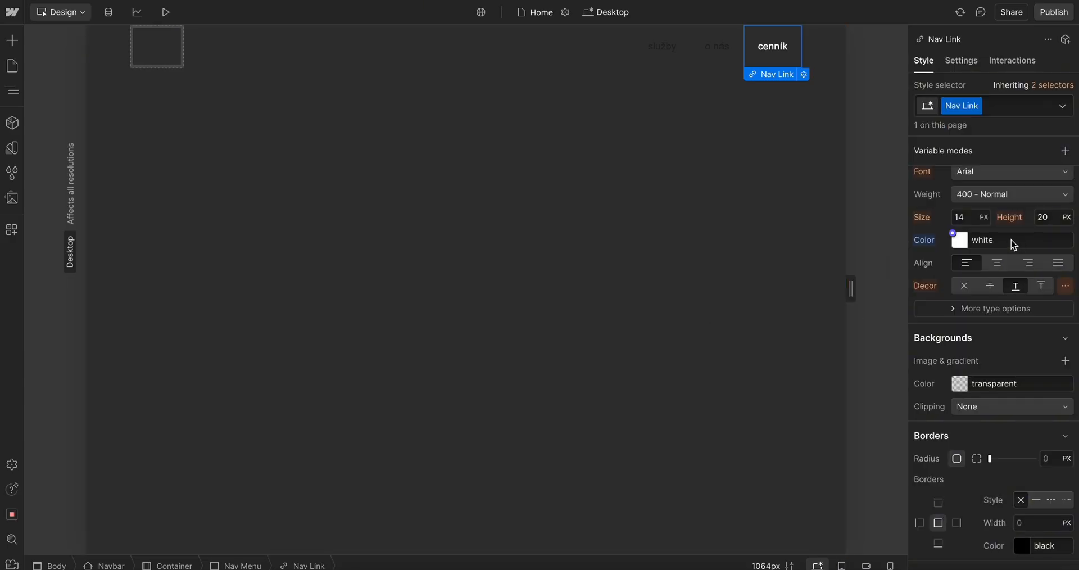
pyautogui.click(964, 250)
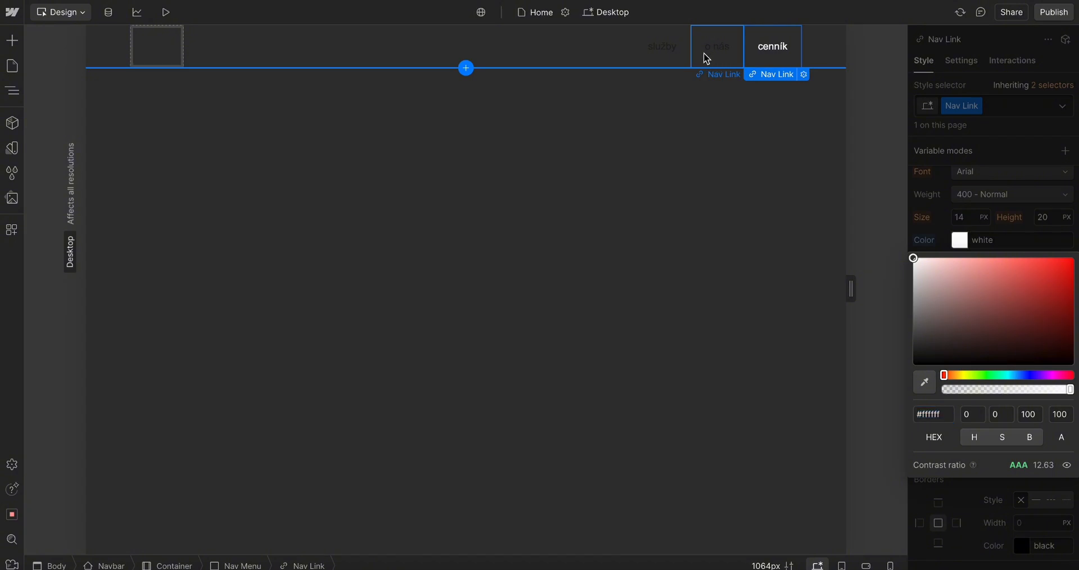
# Review the other nav links' style and settings for comparison
pyautogui.click(706, 56)
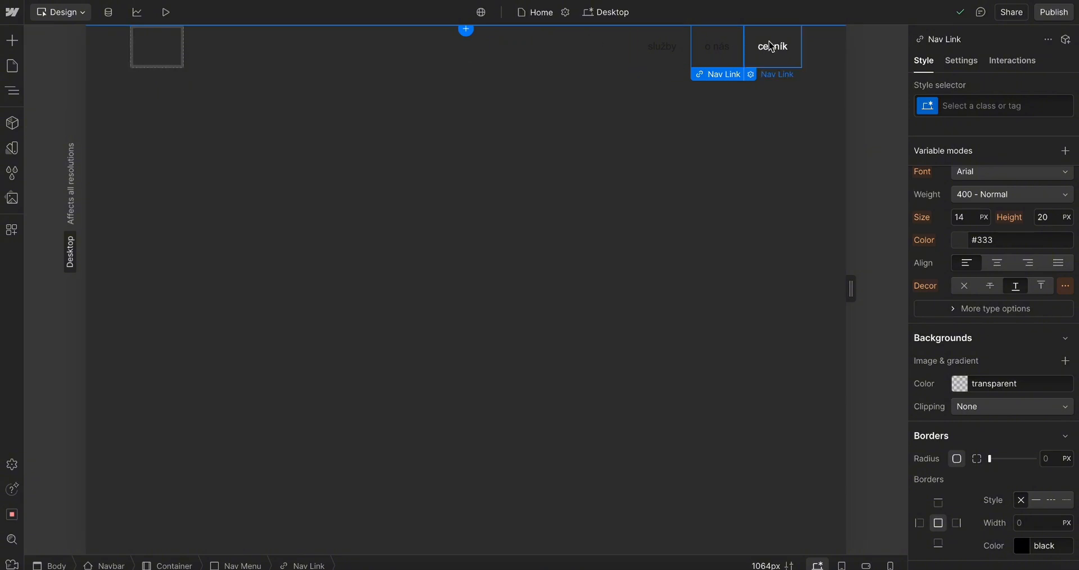
pyautogui.click(790, 57)
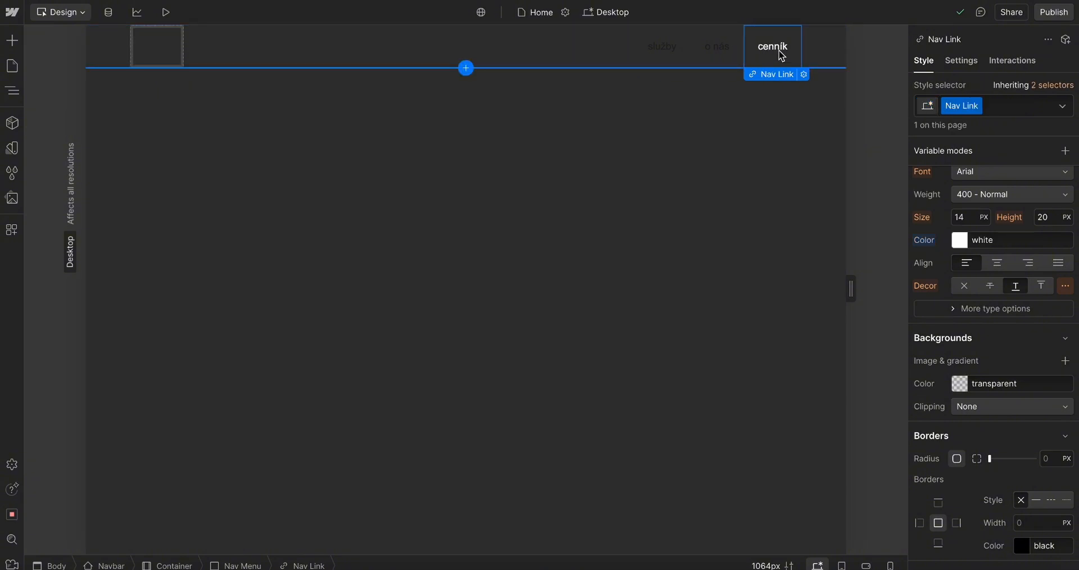
pyautogui.click(962, 63)
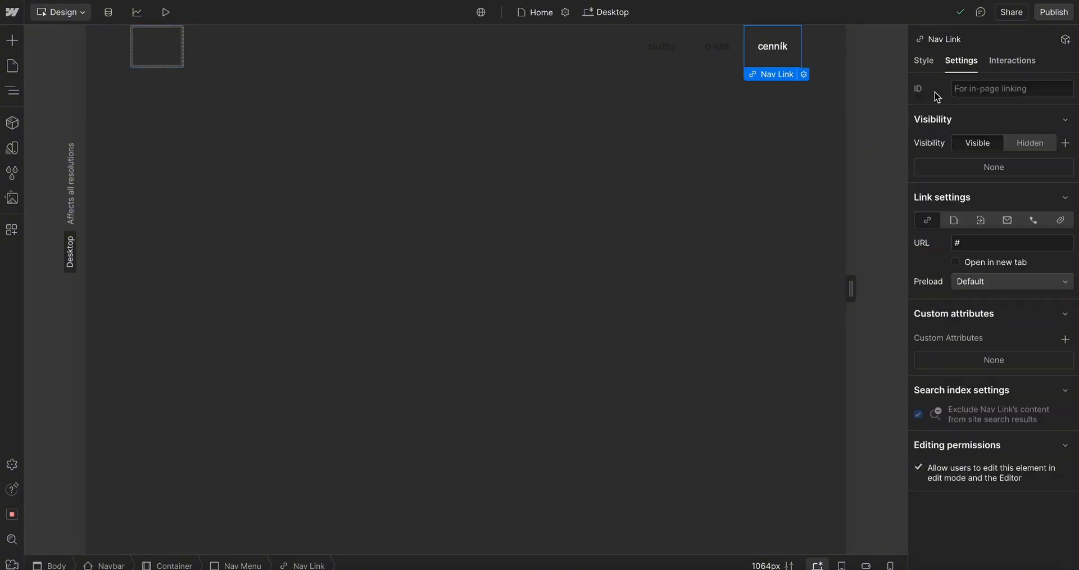
pyautogui.click(924, 62)
pyautogui.click(716, 46)
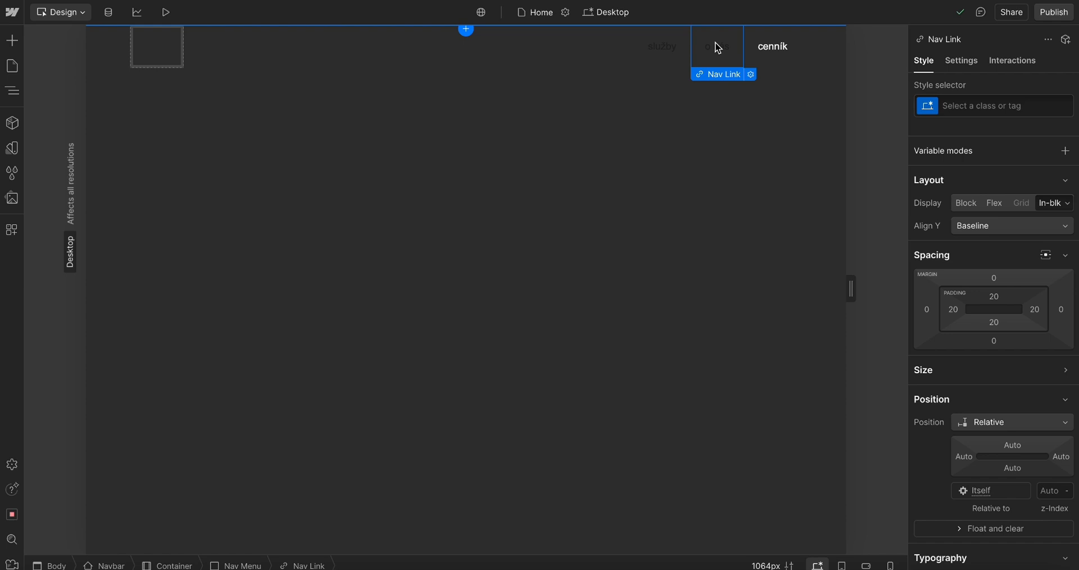
pyautogui.click(653, 52)
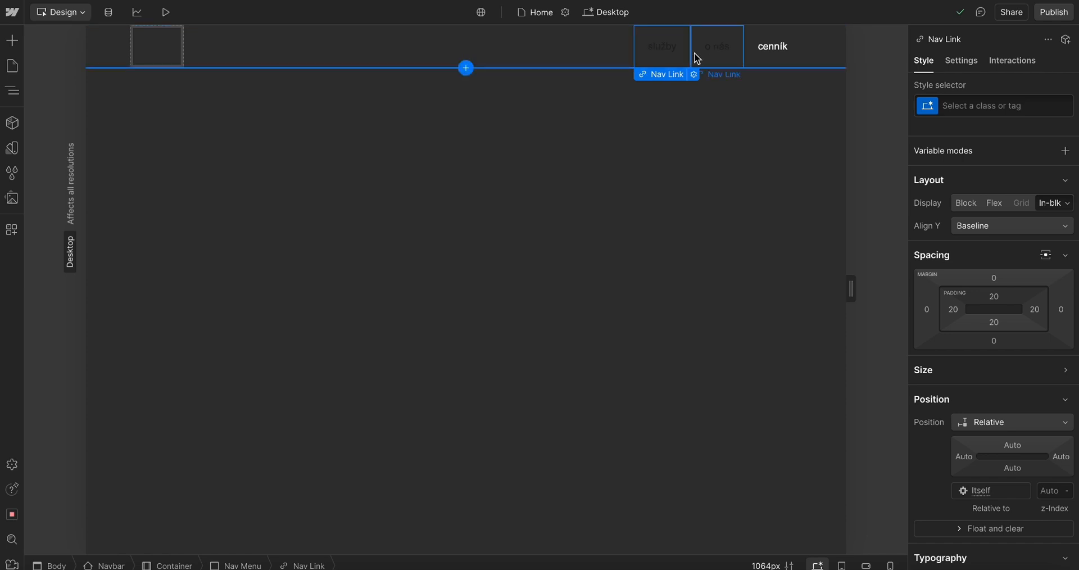
pyautogui.click(724, 51)
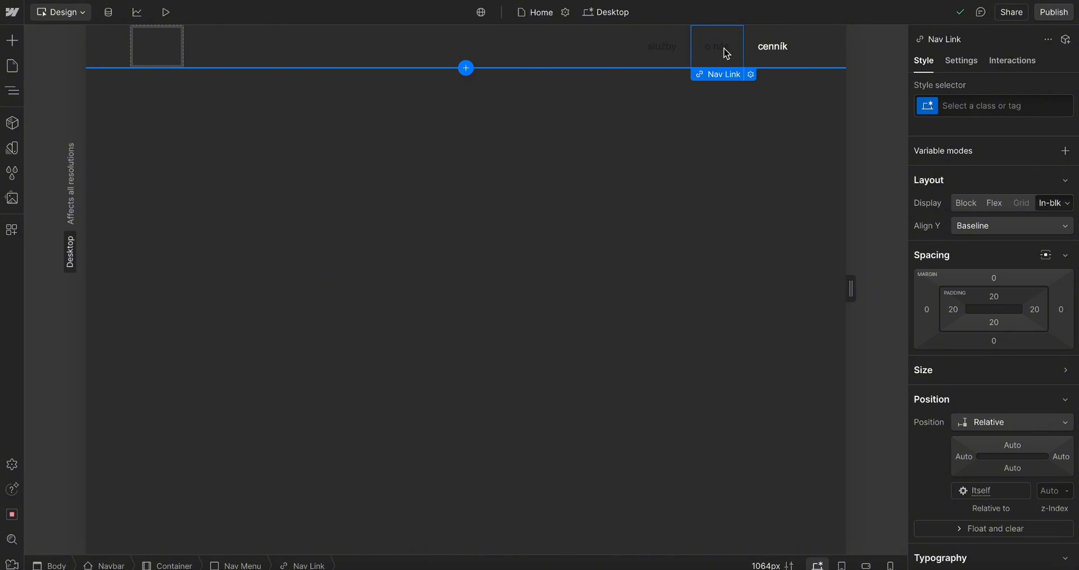
# Set the o nás and služby nav links' text colour to white with the colour picker
pyautogui.scroll(-5, 994, 360)
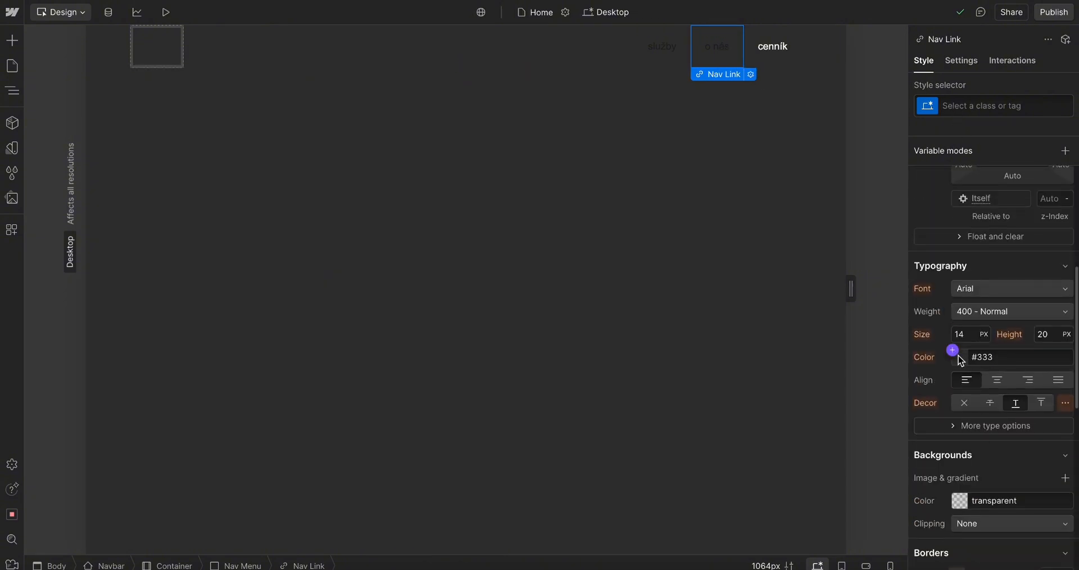
pyautogui.click(959, 358)
pyautogui.moveTo(927, 389); pyautogui.dragTo(898, 363)
pyautogui.click(678, 55)
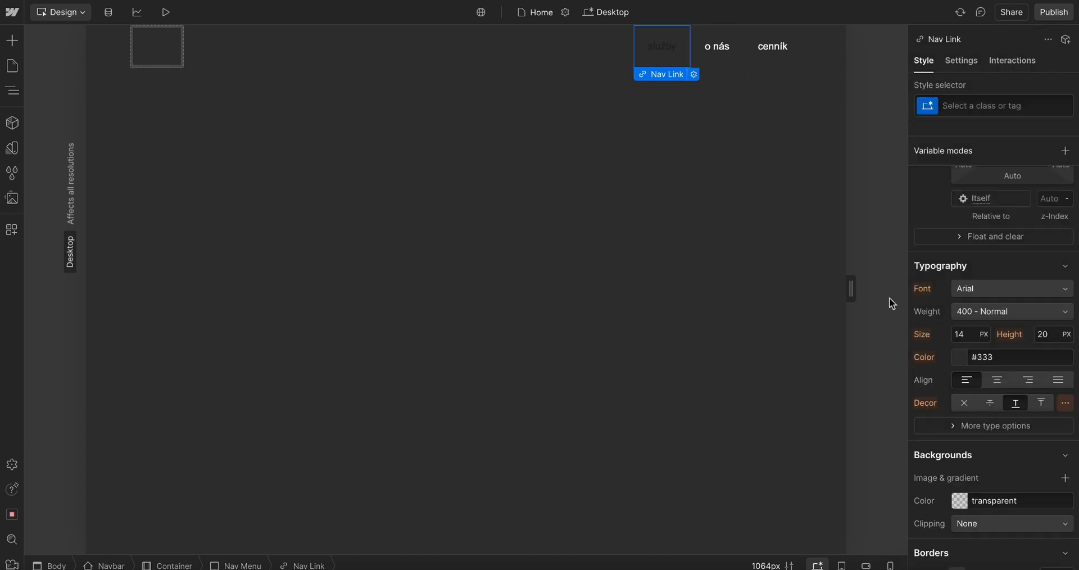
pyautogui.click(967, 356)
pyautogui.moveTo(927, 393); pyautogui.dragTo(824, 291)
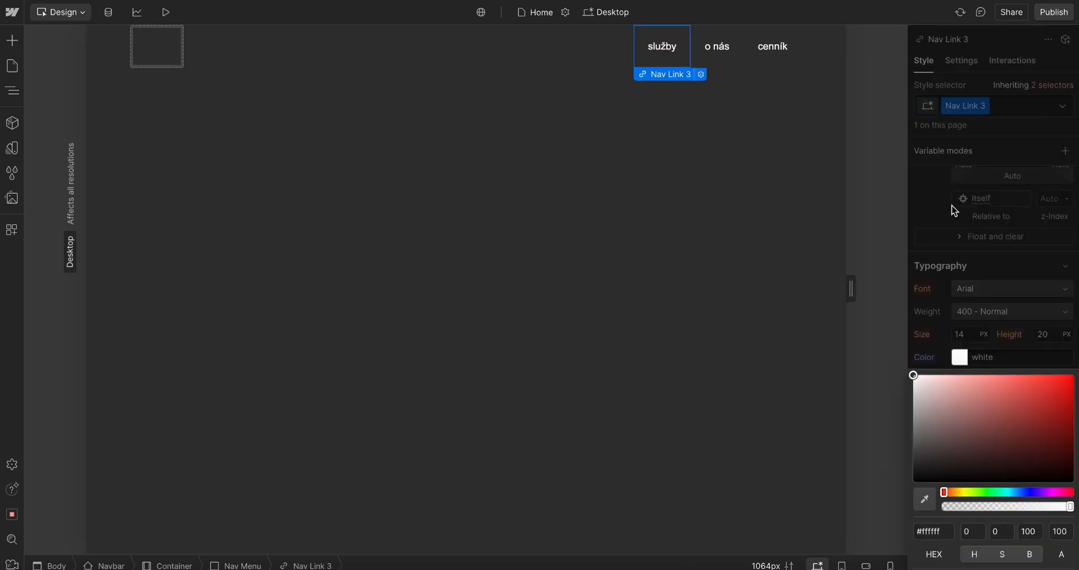
pyautogui.click(931, 100)
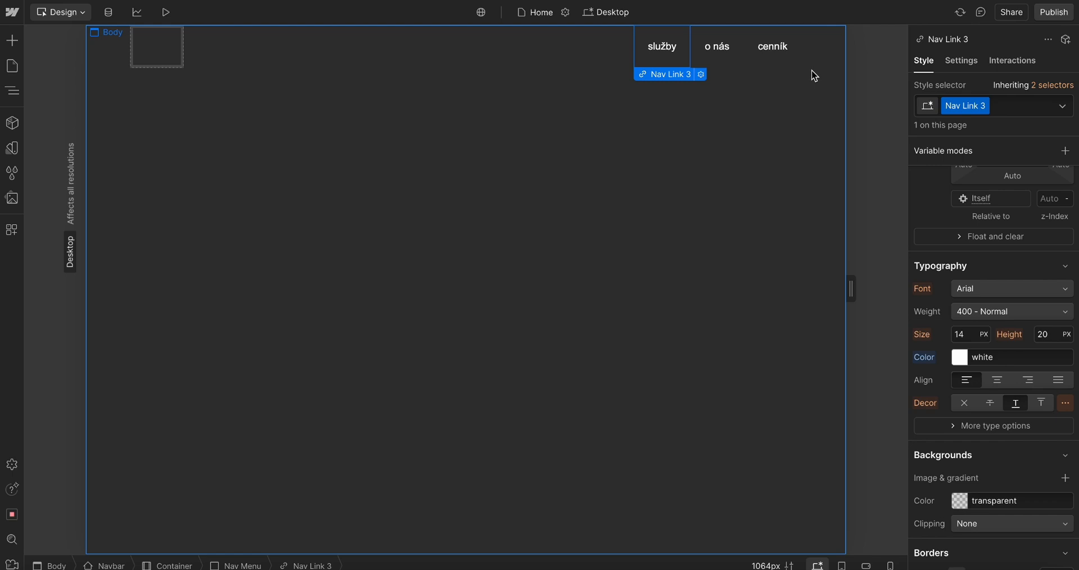
# Inspect the styles of the nav links, container, navbar and body elements
pyautogui.click(764, 49)
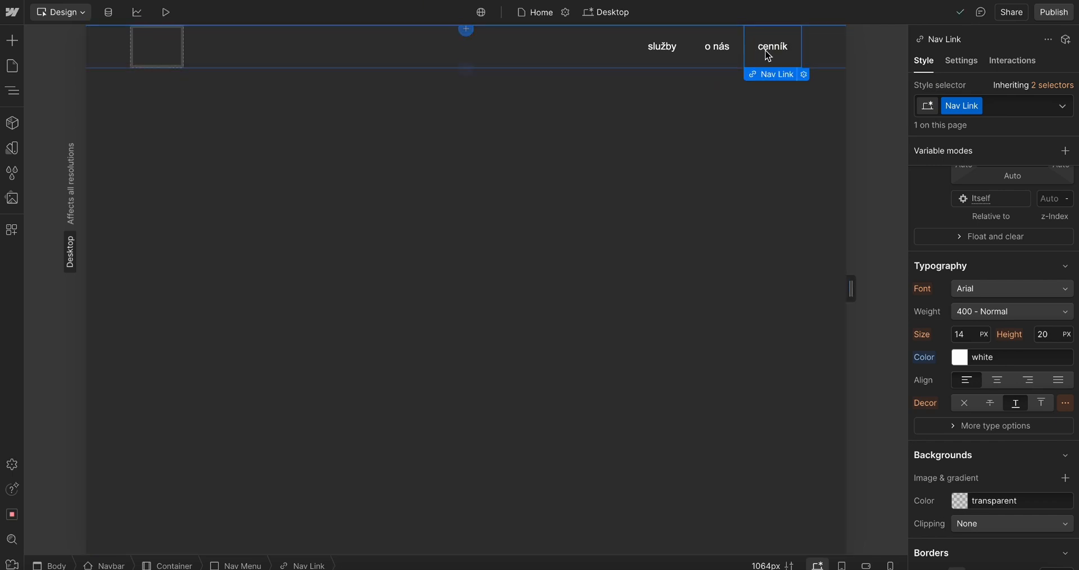
pyautogui.click(664, 48)
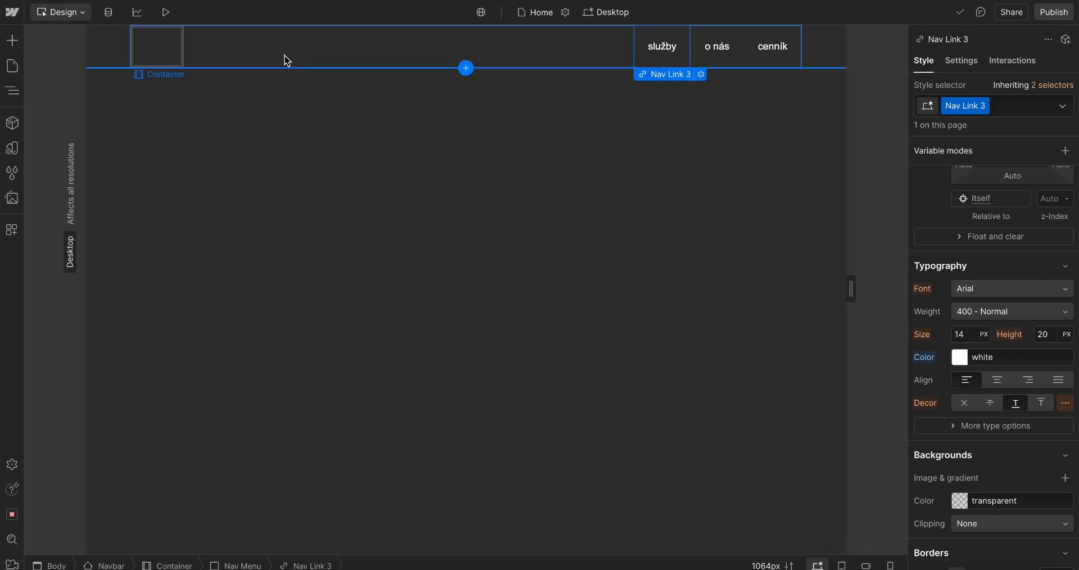
pyautogui.click(160, 59)
pyautogui.click(815, 63)
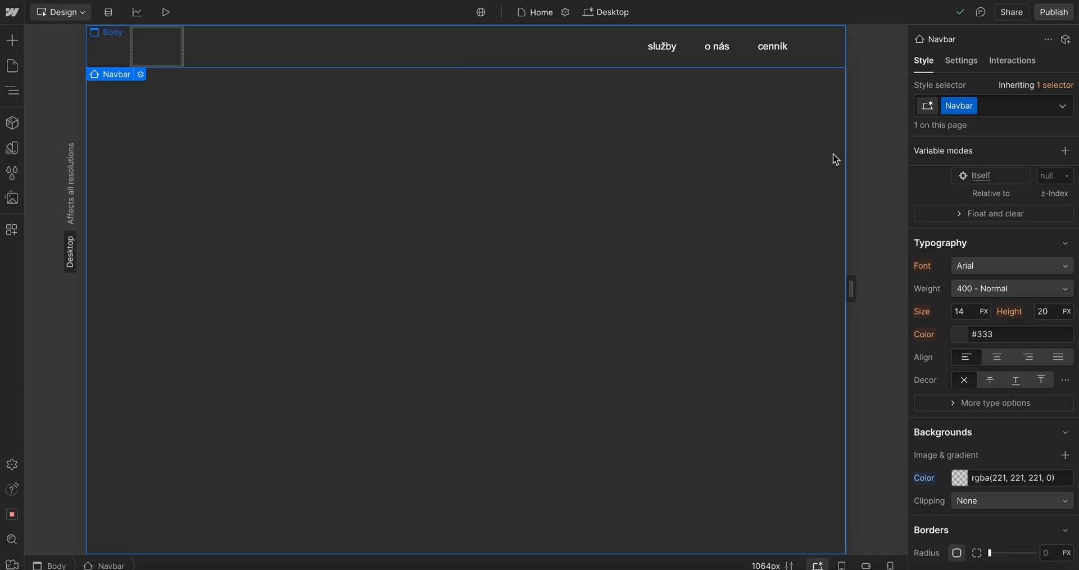
pyautogui.click(833, 160)
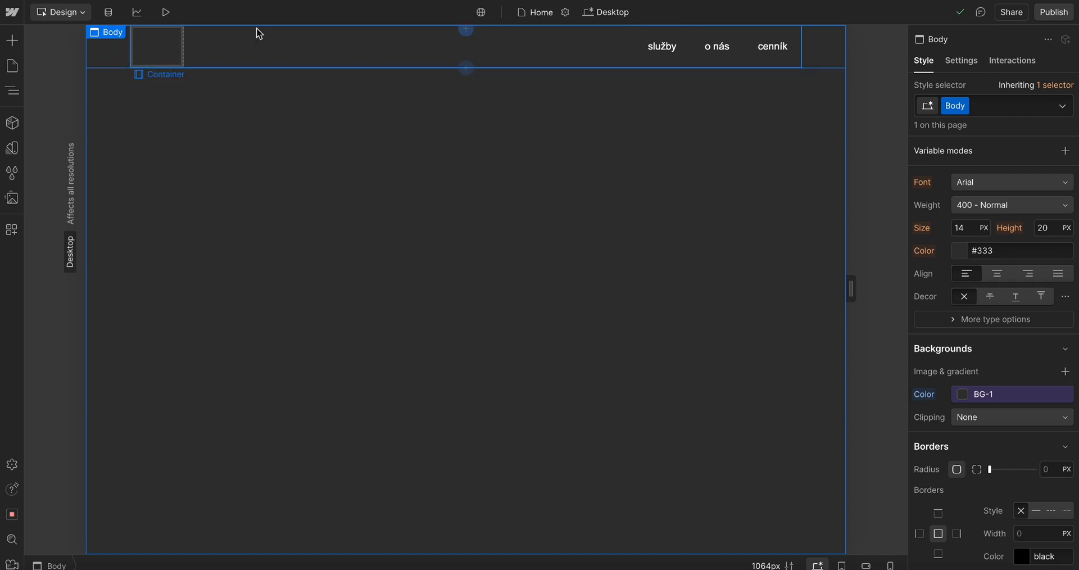
pyautogui.click(159, 55)
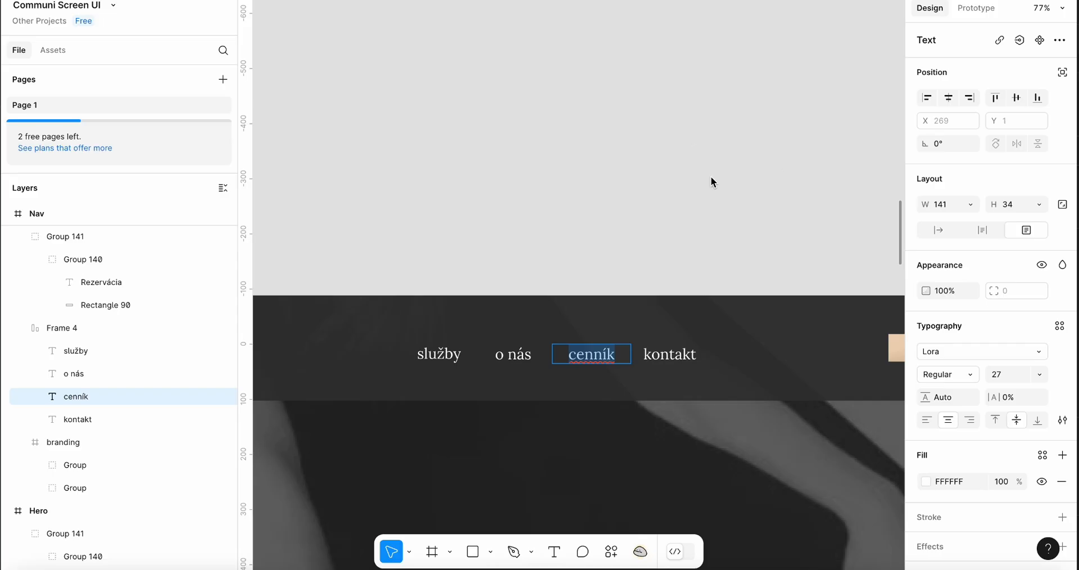
# Switch to Figma and export the branding logo frame as an SVG file
pyautogui.scroll(-3, 619, 344)
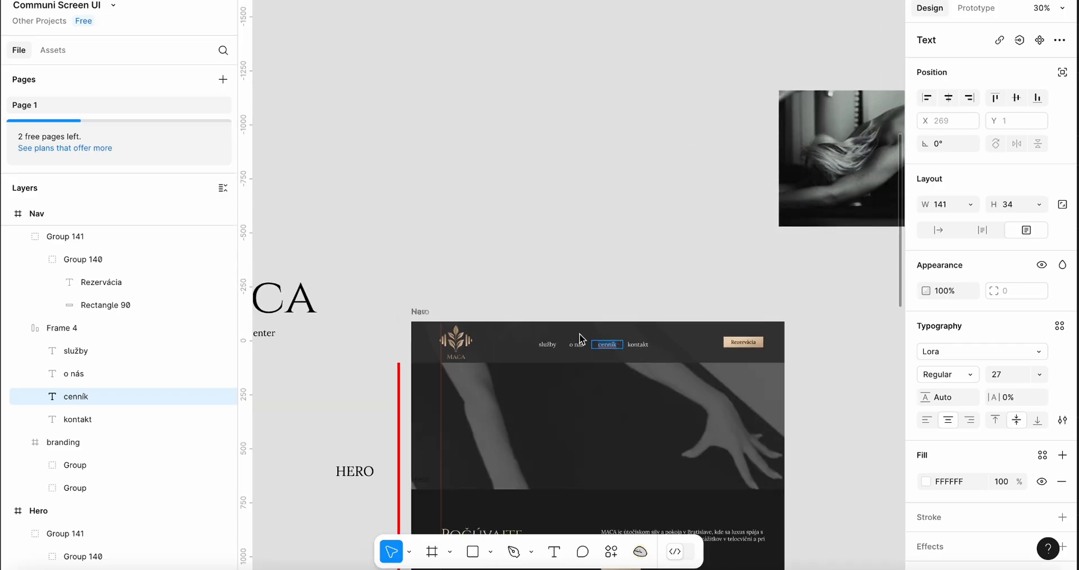
pyautogui.click(453, 341)
pyautogui.scroll(-5, 1011, 399)
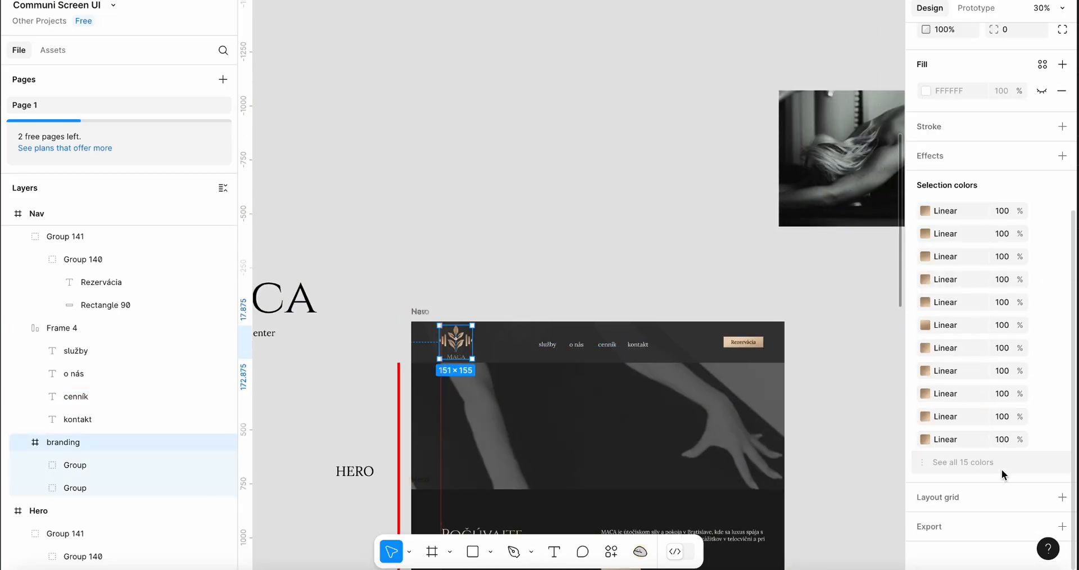
pyautogui.click(929, 526)
pyautogui.scroll(-1, 972, 457)
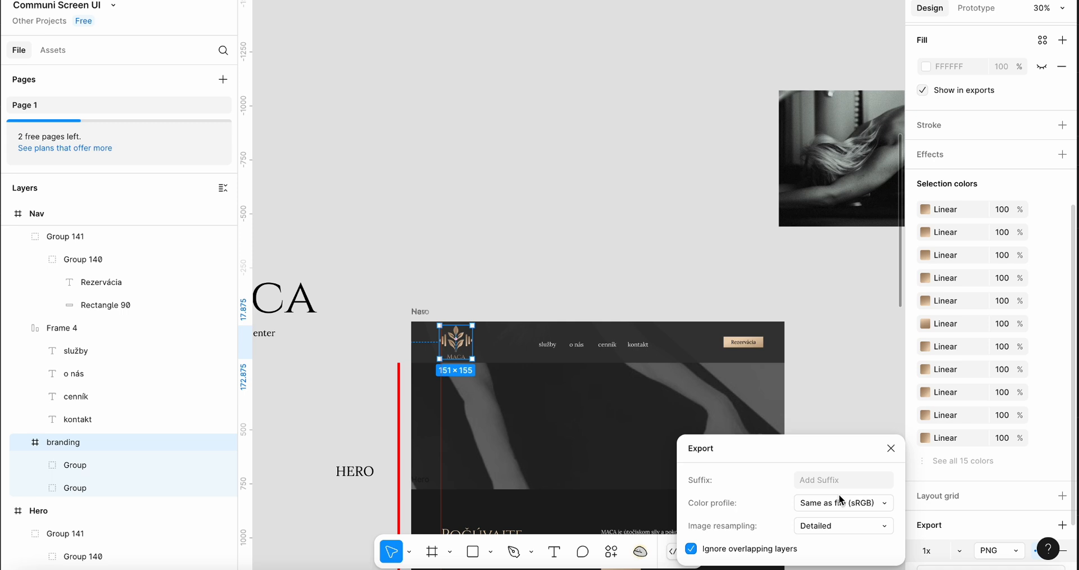
pyautogui.click(959, 551)
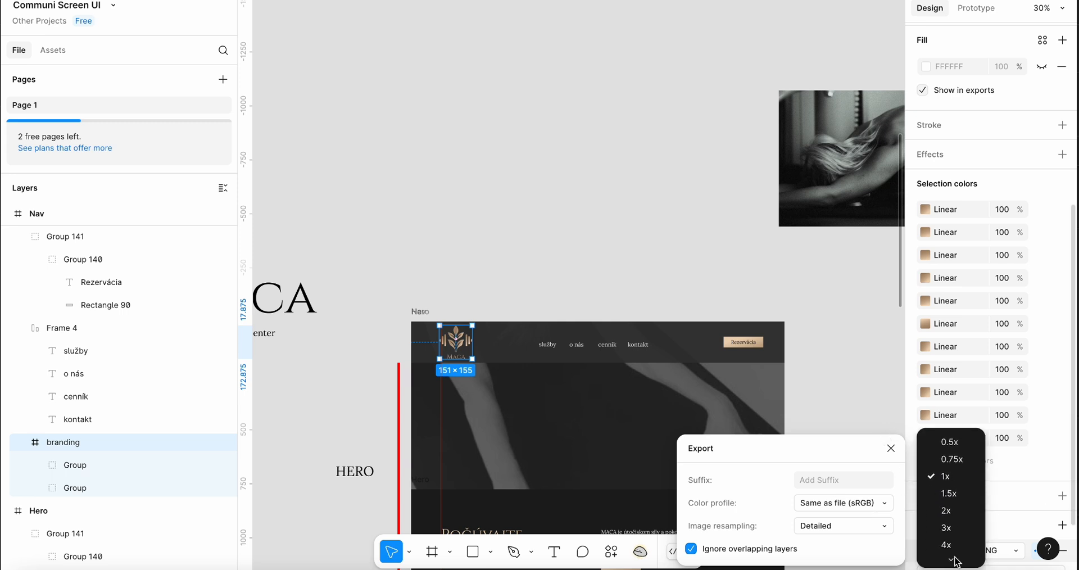
pyautogui.click(891, 449)
pyautogui.click(1013, 550)
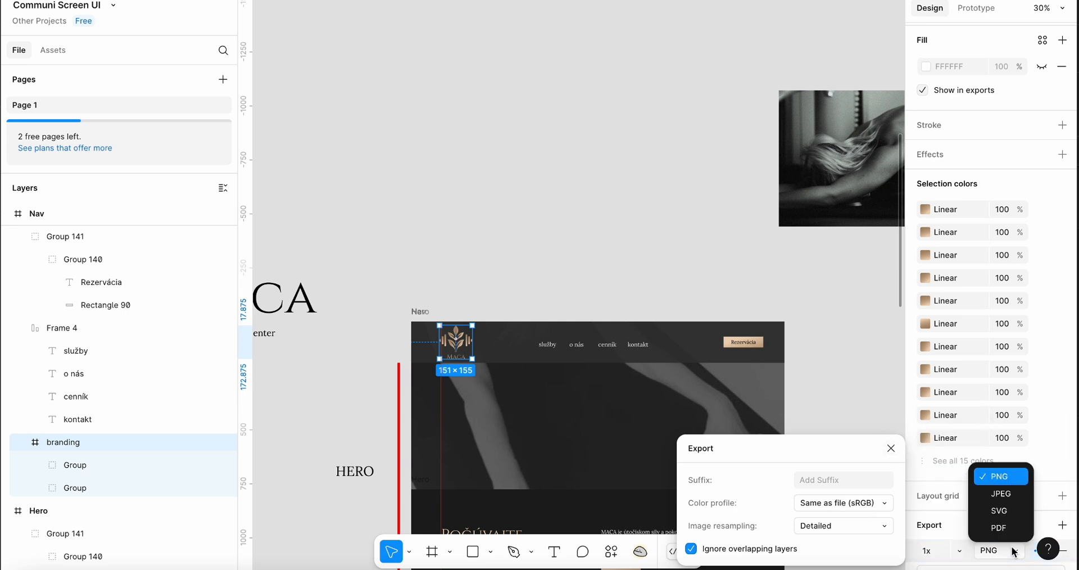
pyautogui.click(999, 510)
pyautogui.click(893, 426)
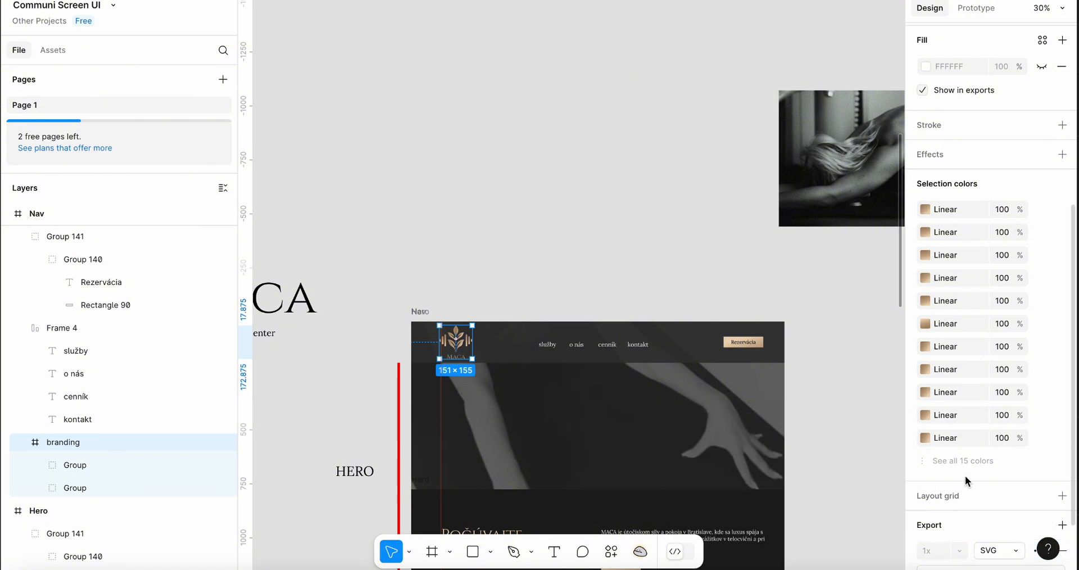
pyautogui.scroll(-2, 963, 482)
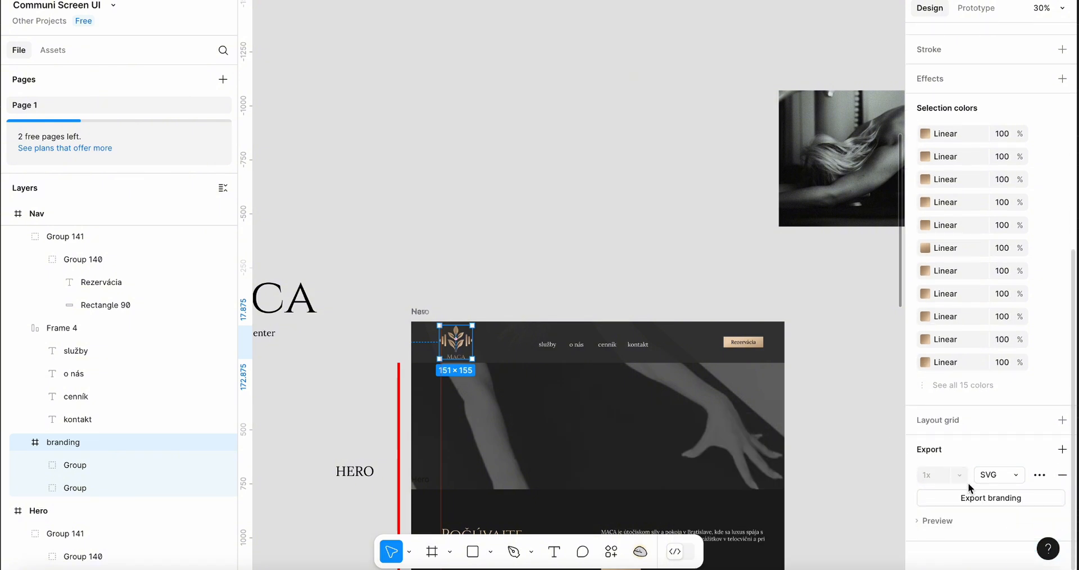
pyautogui.click(1007, 500)
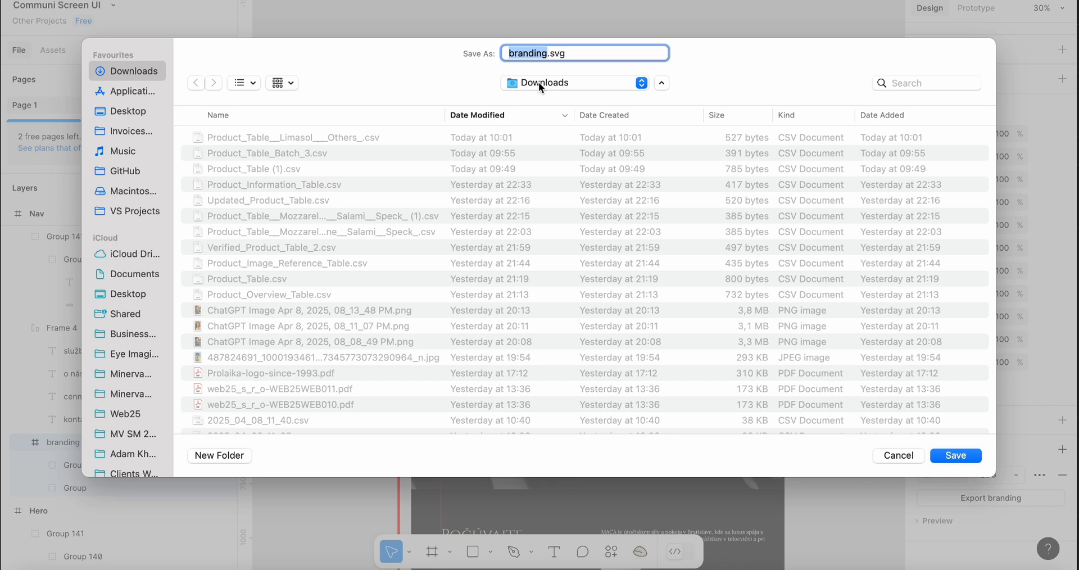
# Browse the save dialog to the MACA Health Center (Vlado) folder inside Clients Websites
pyautogui.scroll(-5, 114, 353)
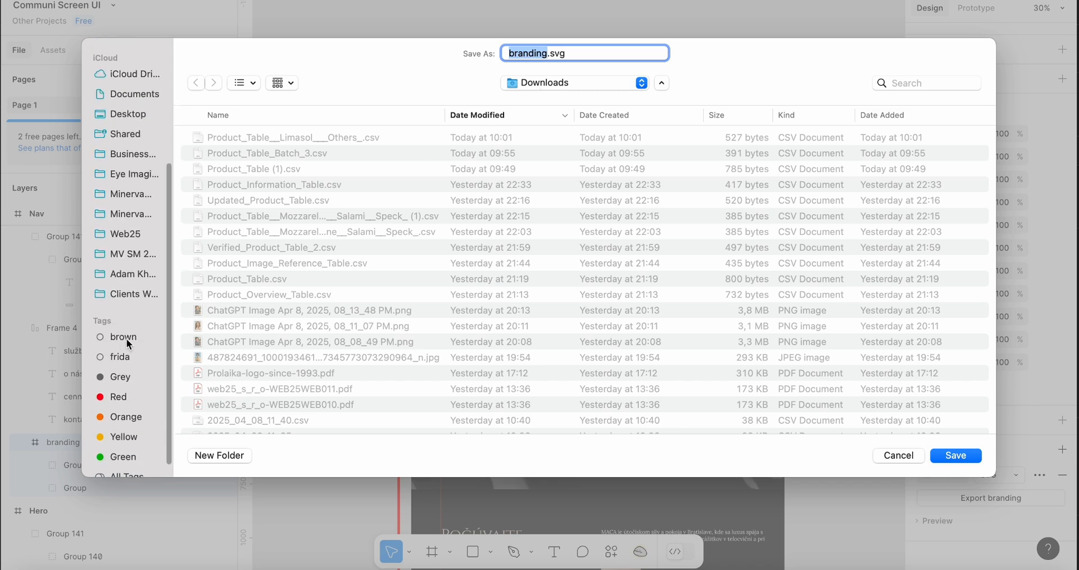
pyautogui.click(127, 275)
pyautogui.scroll(-3, 258, 359)
pyautogui.click(238, 320)
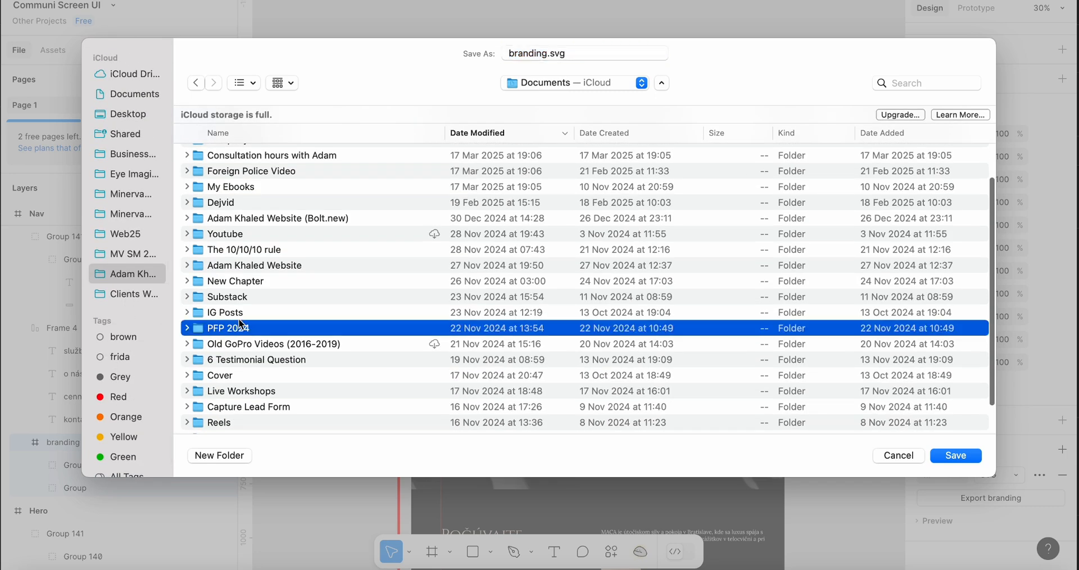
pyautogui.press('b')
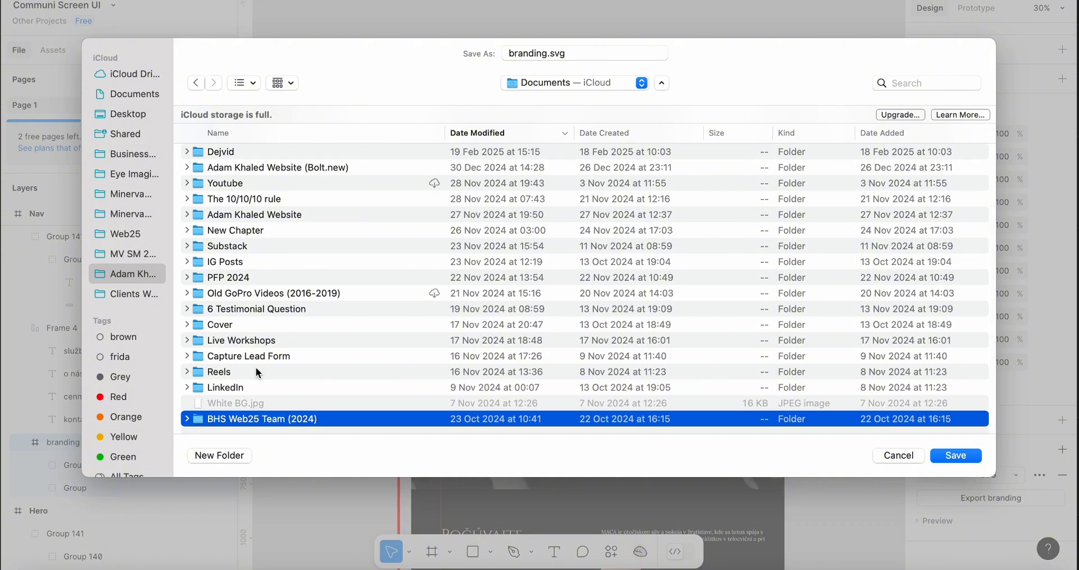
pyautogui.click(152, 291)
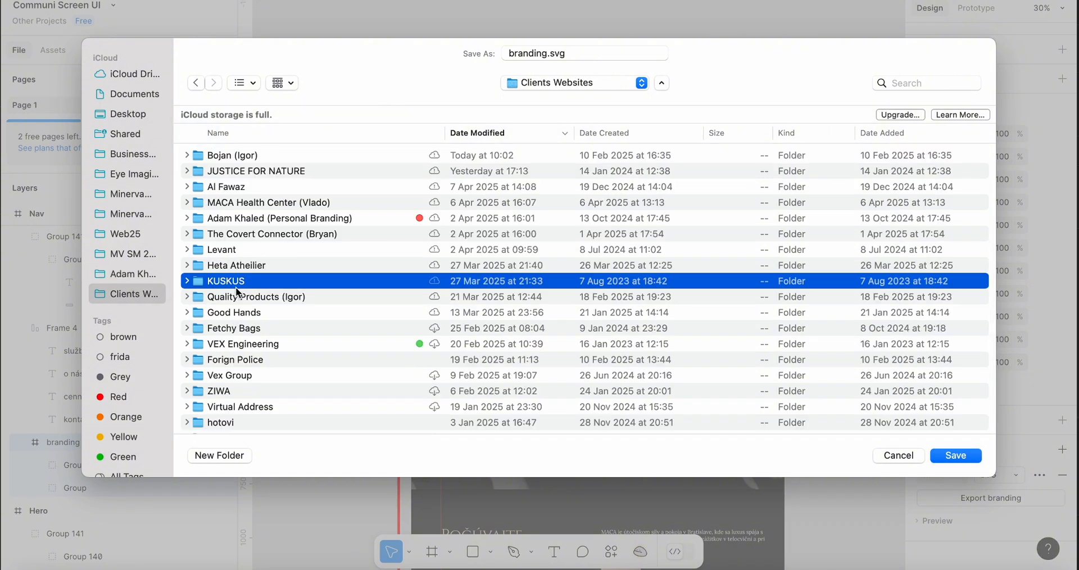
pyautogui.press('m')
pyautogui.doubleClick(261, 203)
pyautogui.rightClick(264, 279)
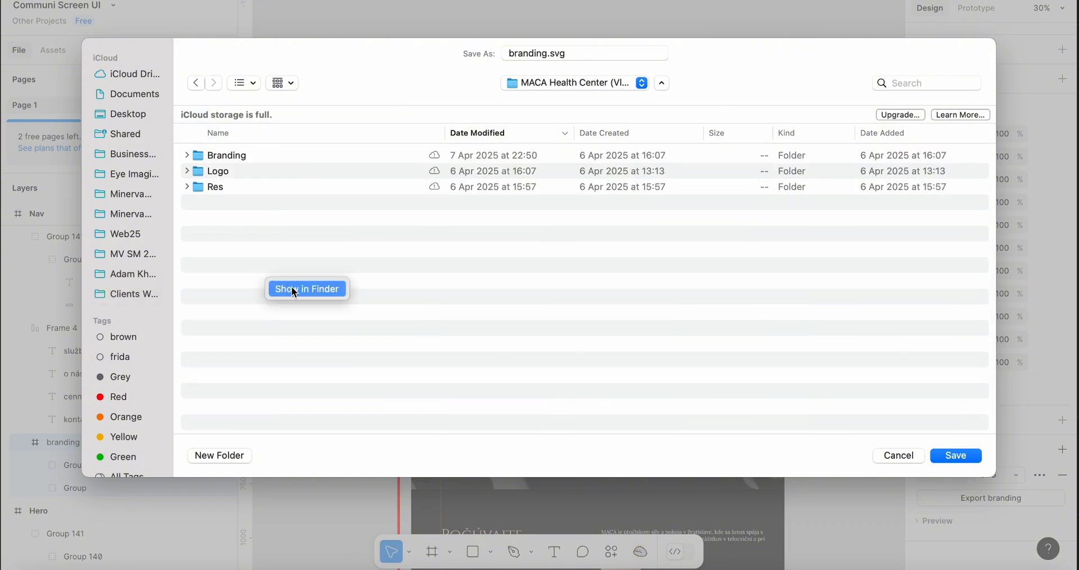
pyautogui.click(238, 365)
# Create a new folder named Website inside the MACA Health Center folder
pyautogui.click(218, 455)
pyautogui.write('We')
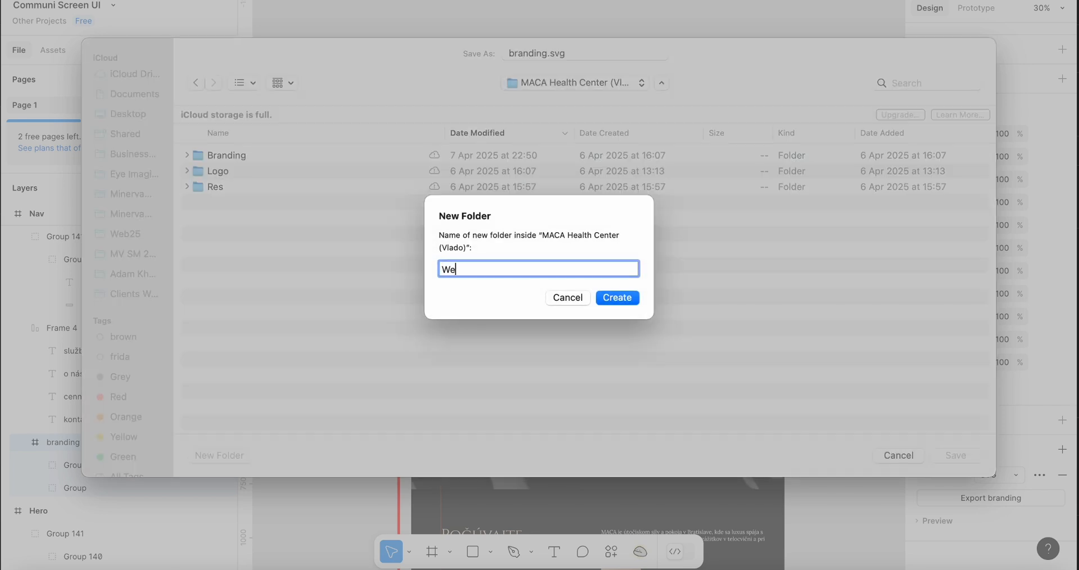
pyautogui.write('bseite')
pyautogui.press('BackSpace')
pyautogui.press('BackSpace')
pyautogui.press('BackSpace')
pyautogui.press('BackSpace')
pyautogui.write('ite')
pyautogui.press('Return')
# Create a Web Assets subfolder inside Website and save branding.svg into it
pyautogui.click(224, 453)
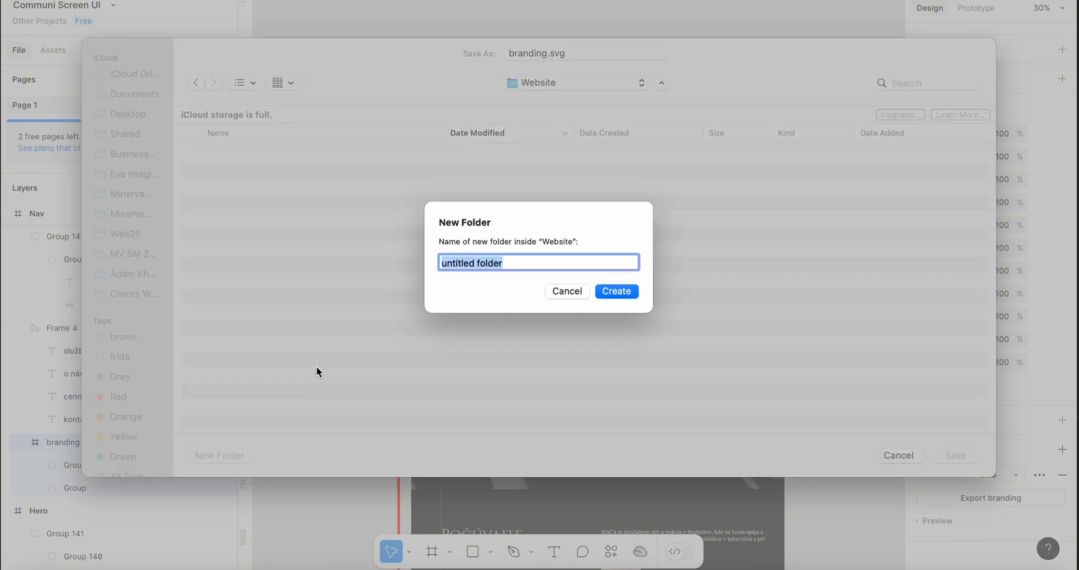
pyautogui.write('Web ')
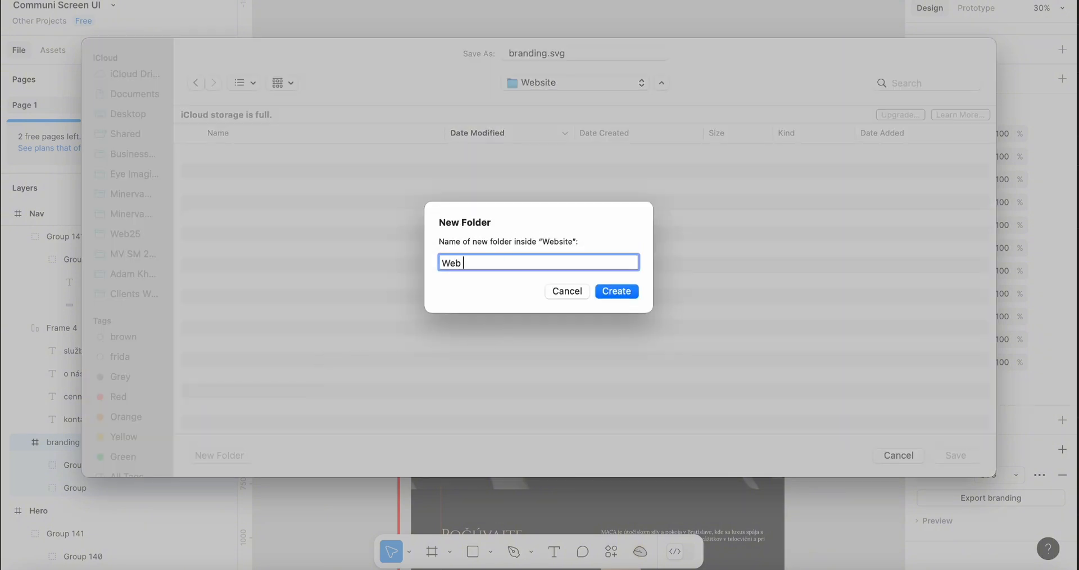
pyautogui.write('Assets')
pyautogui.press('Return')
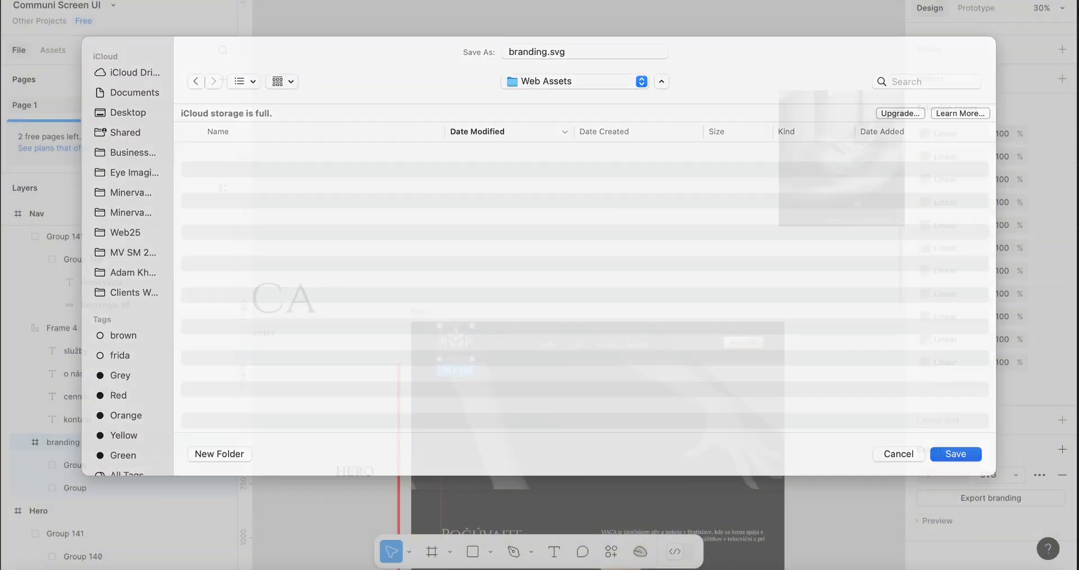
pyautogui.press('Return')
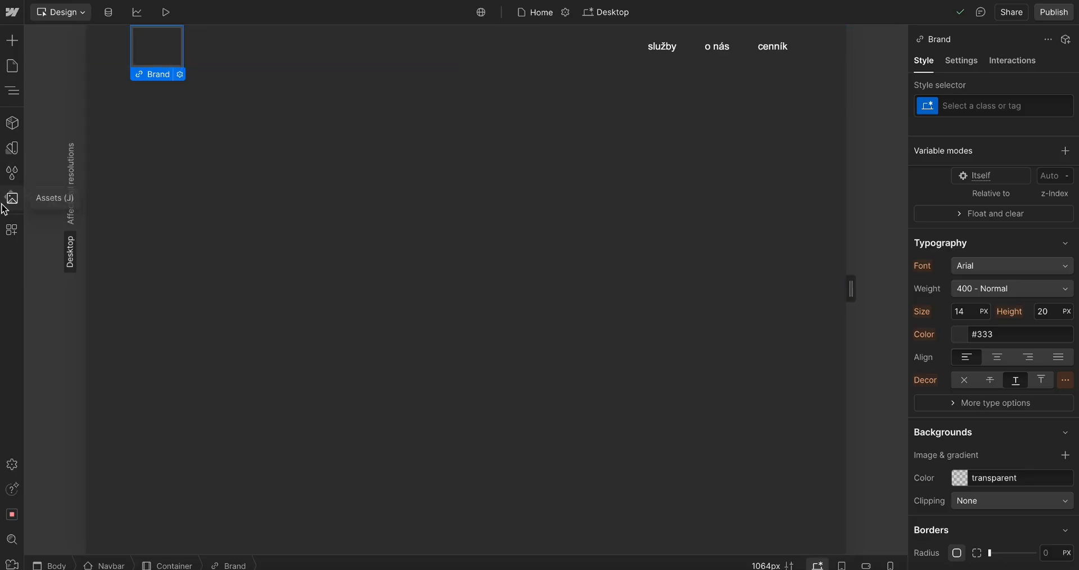
# Open the Assets panel and create a new asset folder named Band Assets
pyautogui.click(12, 90)
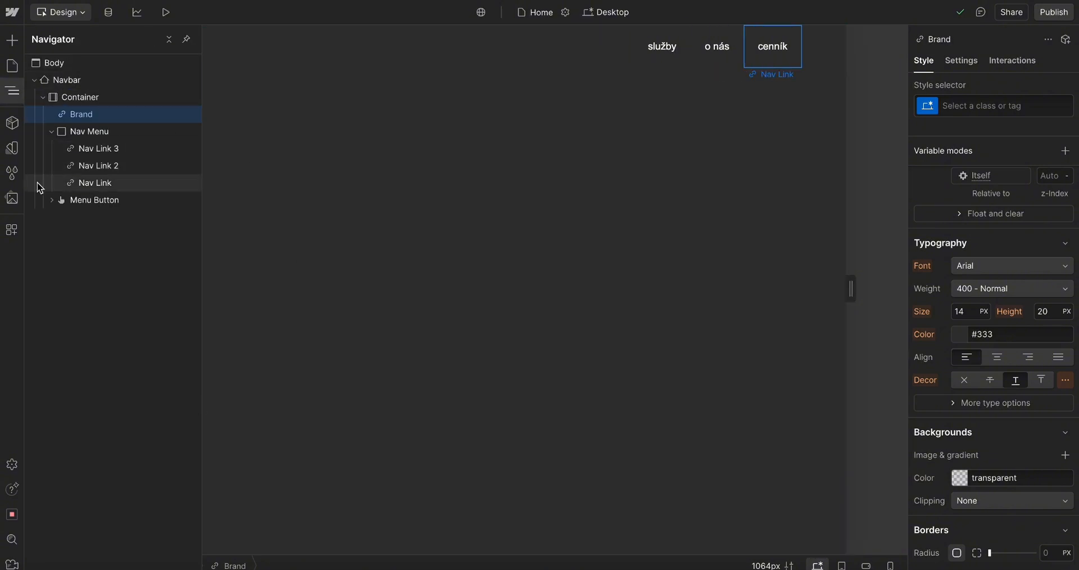
pyautogui.click(12, 201)
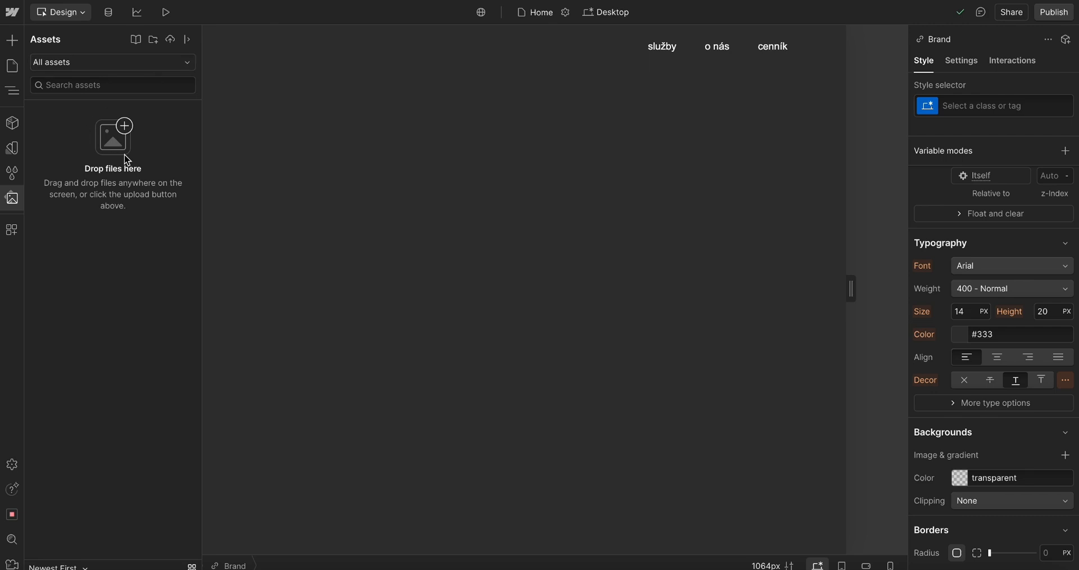
pyautogui.click(13, 198)
pyautogui.click(12, 198)
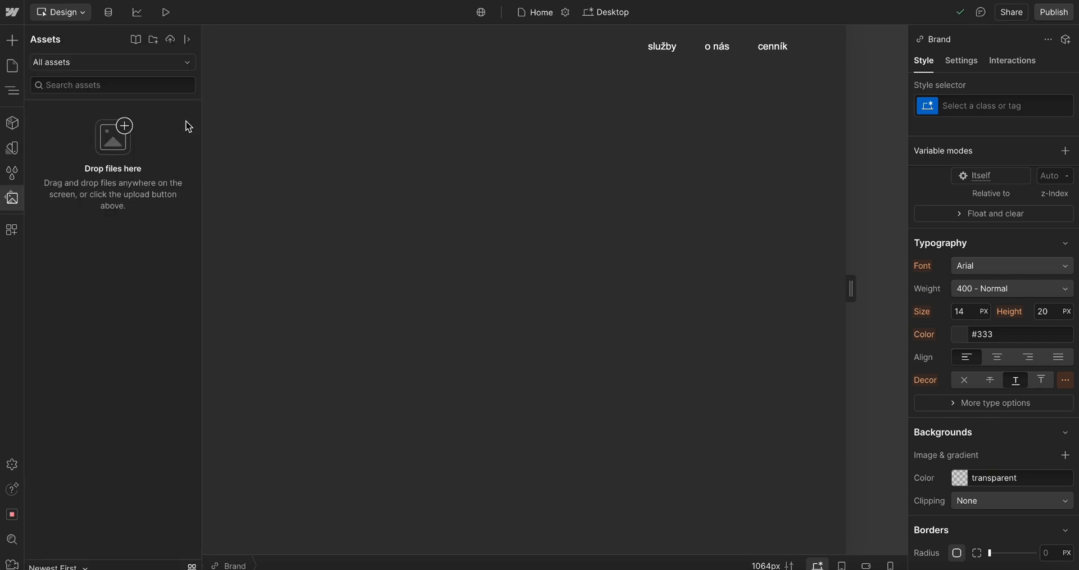
pyautogui.click(152, 40)
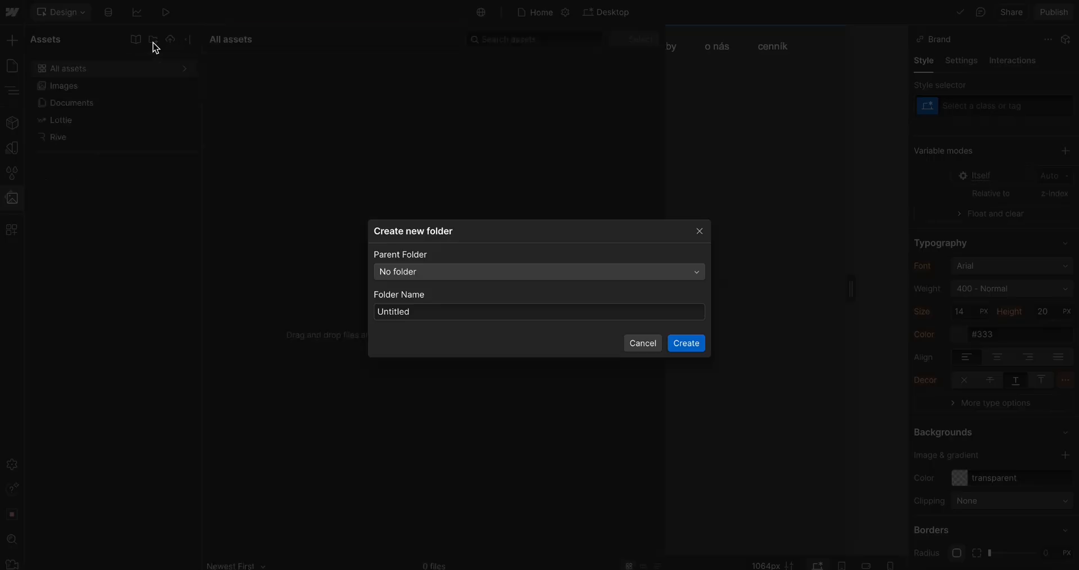
pyautogui.click(700, 232)
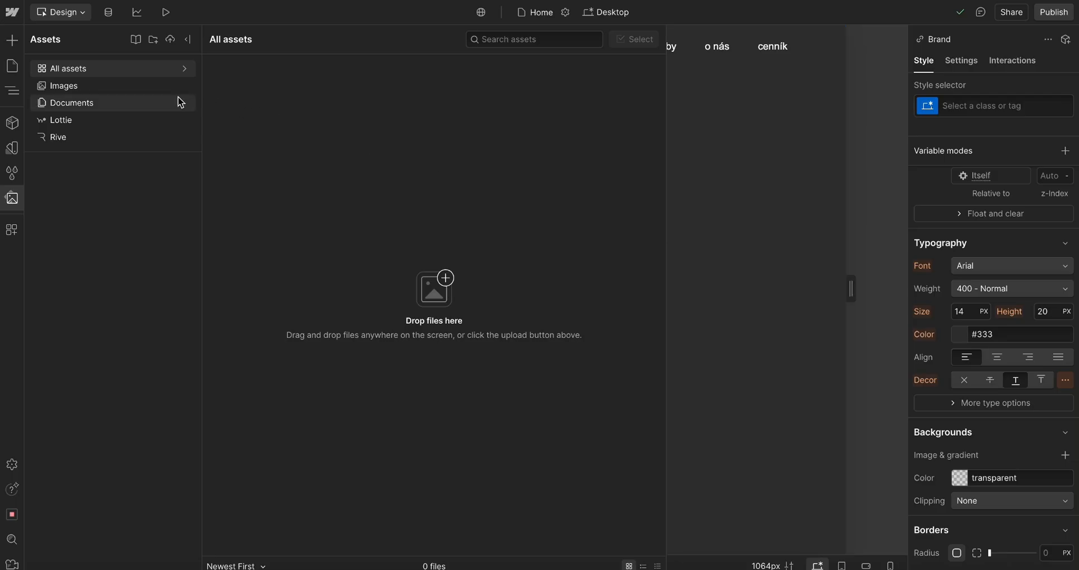
pyautogui.click(152, 40)
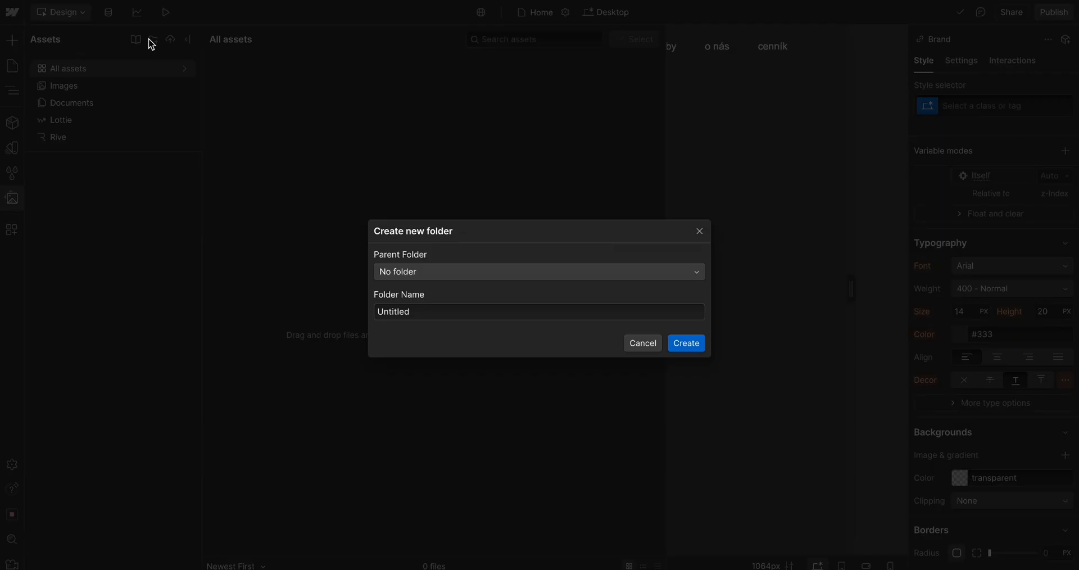
pyautogui.doubleClick(400, 318)
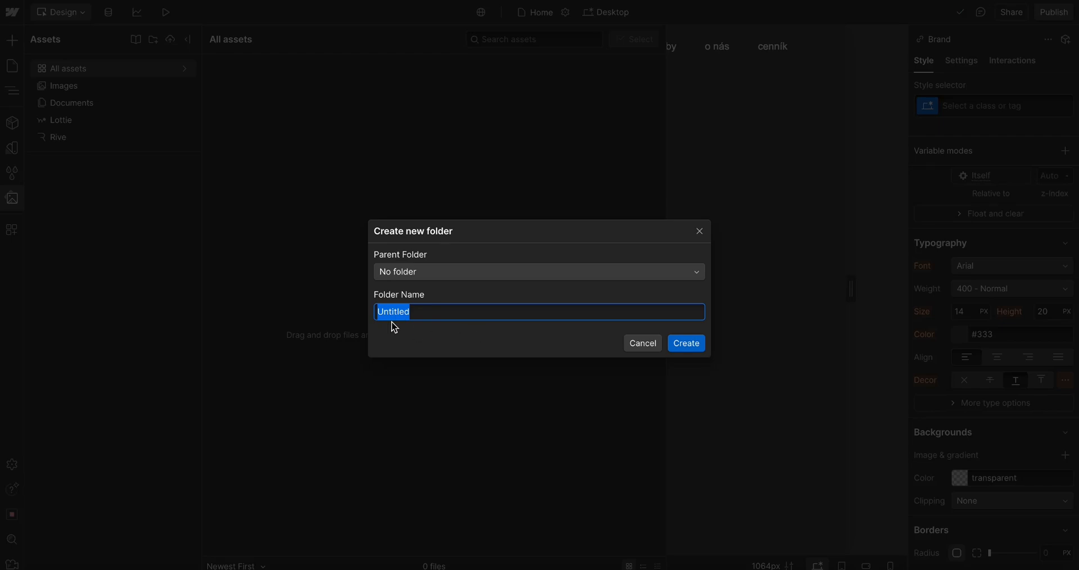
pyautogui.write('Logo')
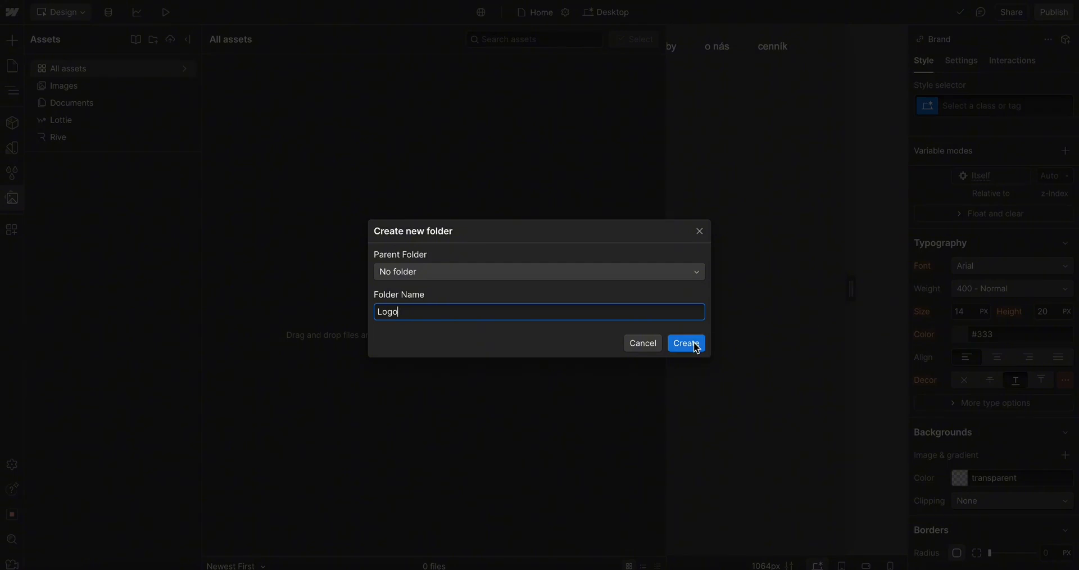
pyautogui.press('BackSpace')
pyautogui.press('BackSpace')
pyautogui.press('BackSpace')
pyautogui.press('BackSpace')
pyautogui.write('BandiAssets')
pyautogui.press('Return')
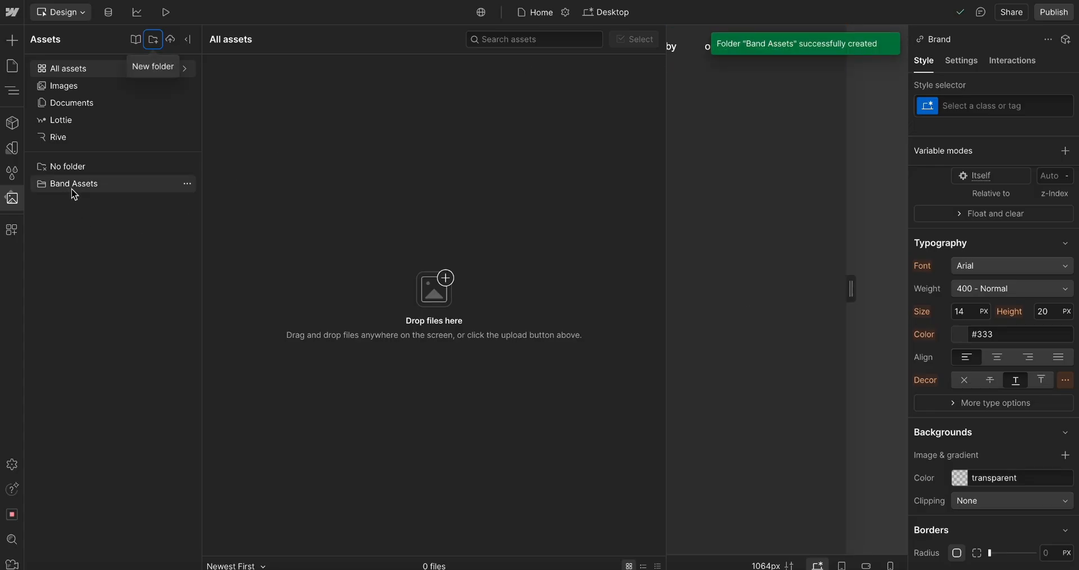
# Open the Band Assets folder and browse Finder to the MACA Health Center (Vlado) client folder
pyautogui.click(70, 193)
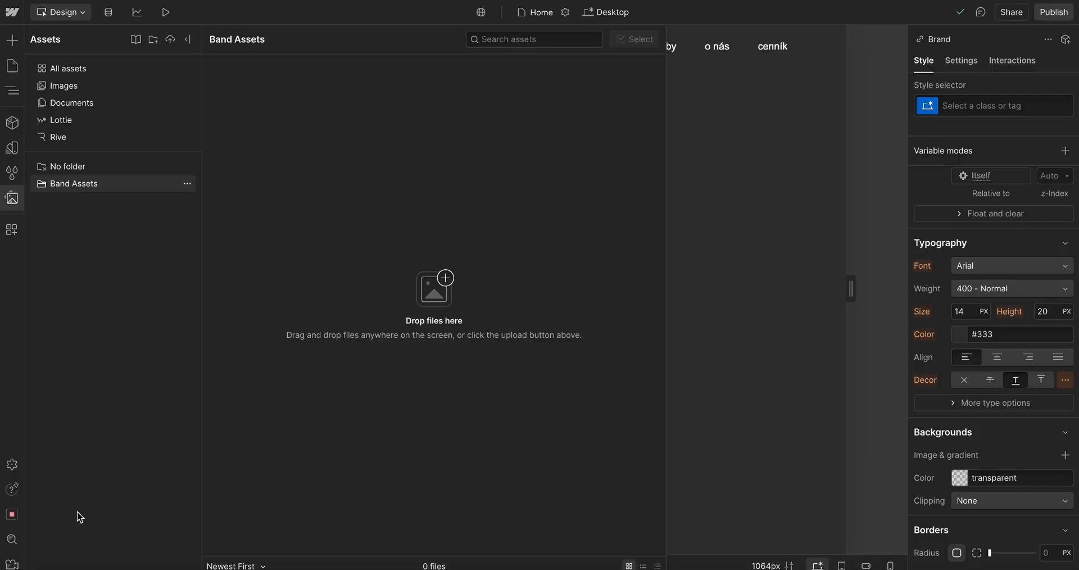
pyautogui.click(22, 565)
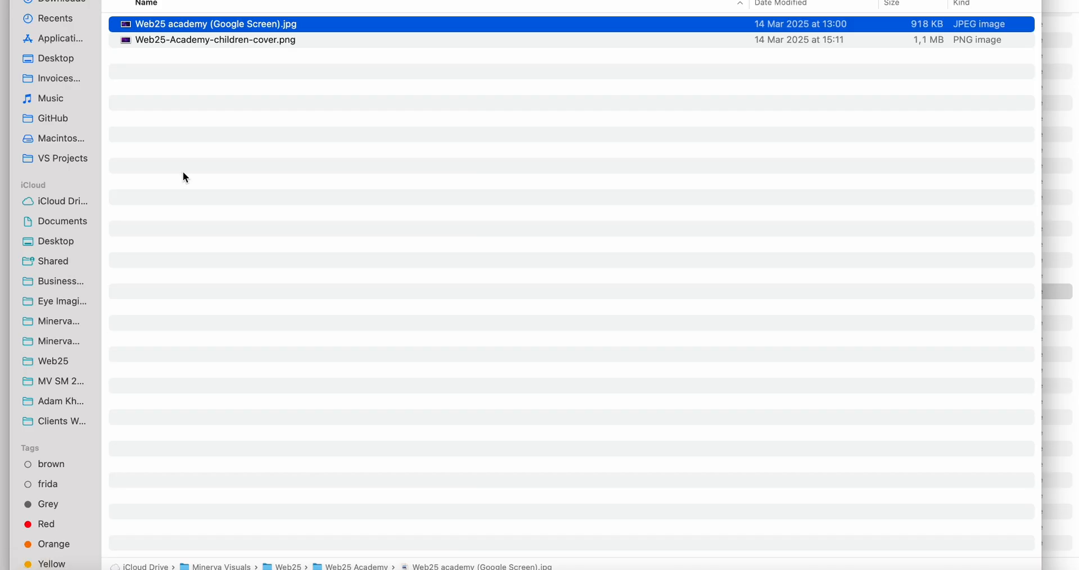
pyautogui.press('super+Up')
pyautogui.click(56, 421)
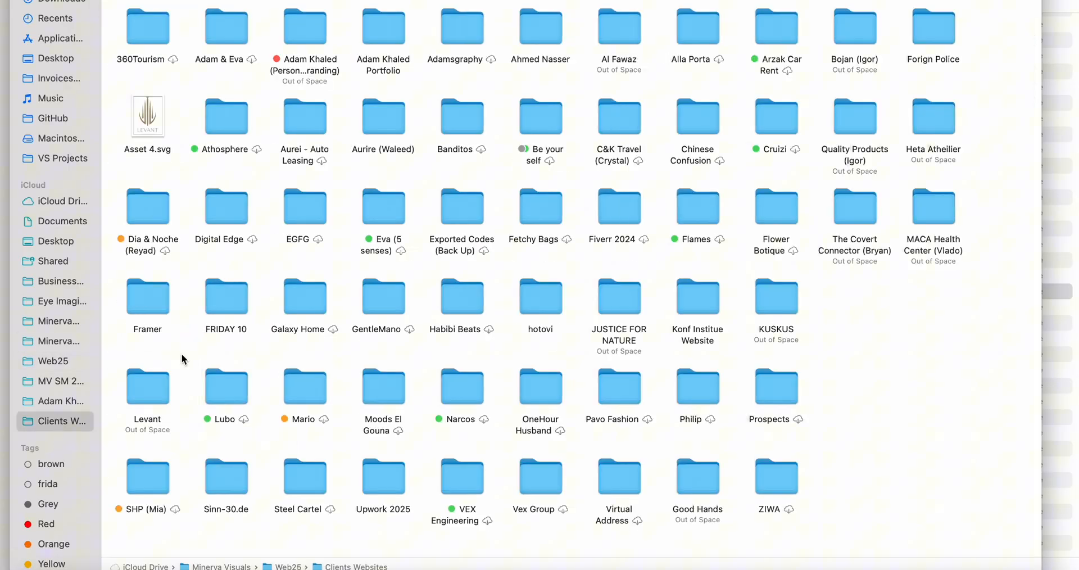
pyautogui.click(244, 297)
pyautogui.press('m')
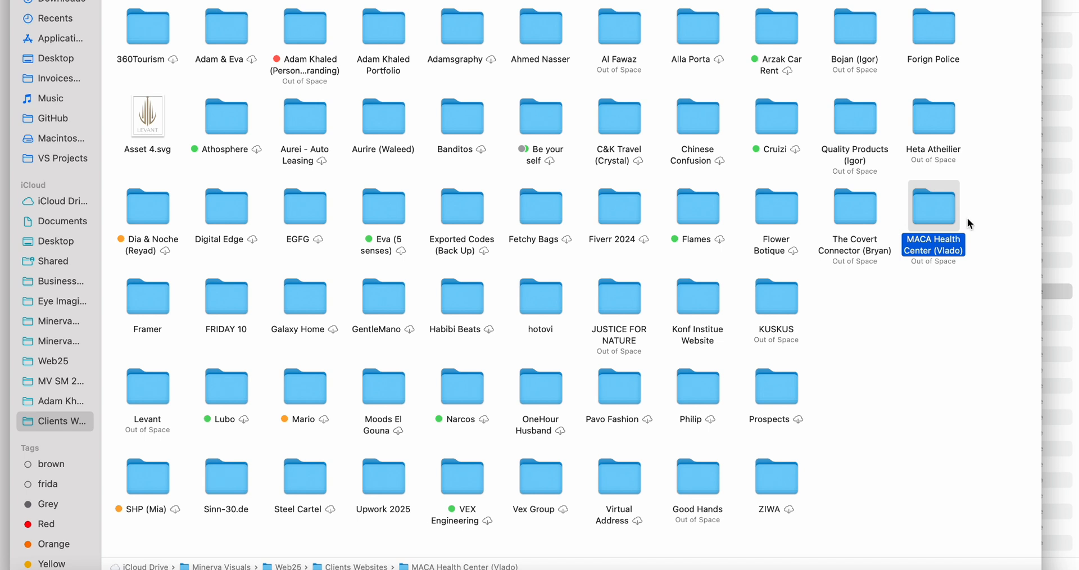
pyautogui.doubleClick(937, 209)
# Navigate to the Website > Web Assets folder and select branding.svg
pyautogui.doubleClick(239, 35)
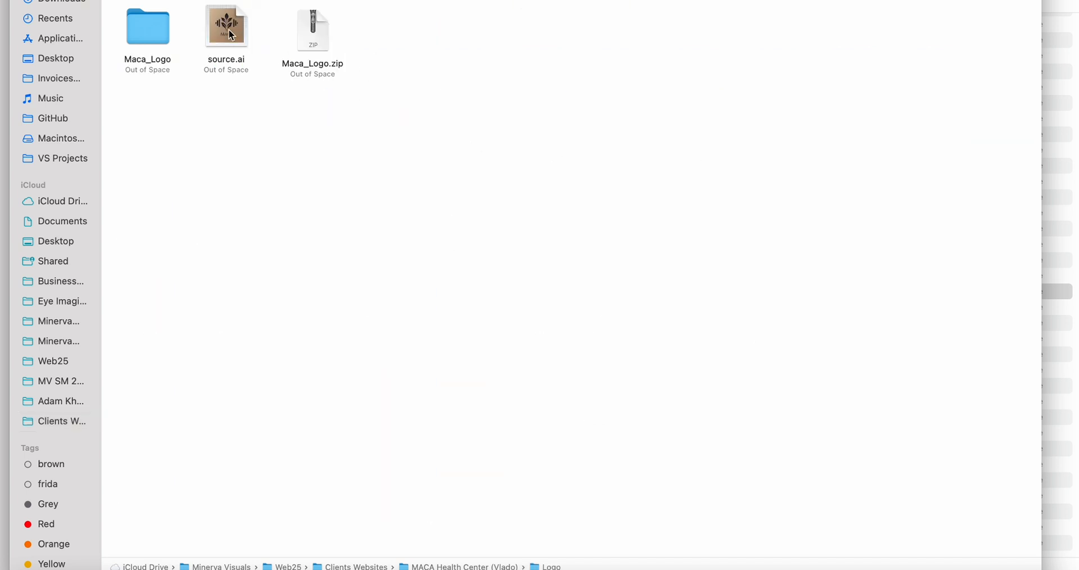
pyautogui.click(231, 34)
pyautogui.press('super+Up')
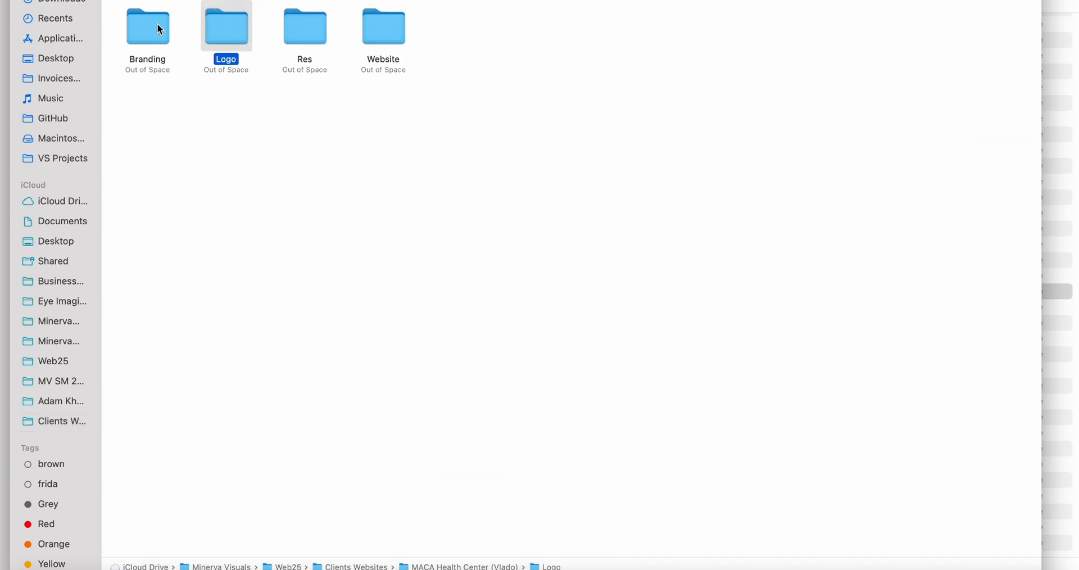
pyautogui.doubleClick(377, 33)
pyautogui.doubleClick(149, 31)
pyautogui.click(153, 27)
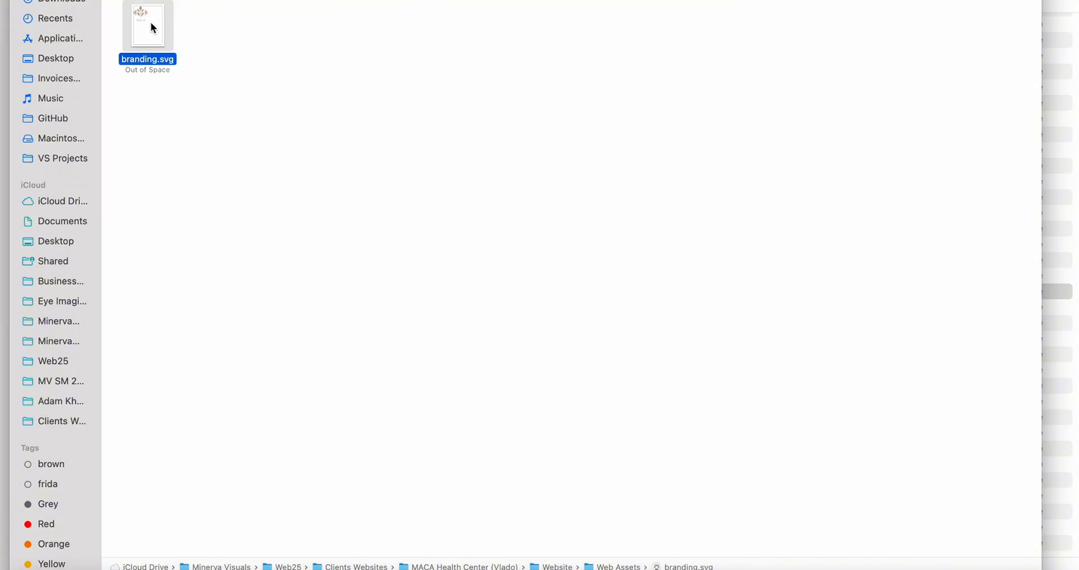
# Upload branding.svg into the Band Assets folder by dragging it from Finder
pyautogui.press('super+Tab')
pyautogui.moveTo(142, 28); pyautogui.dragTo(376, 201)
pyautogui.press('super+Tab')
pyautogui.press('super+Tab')
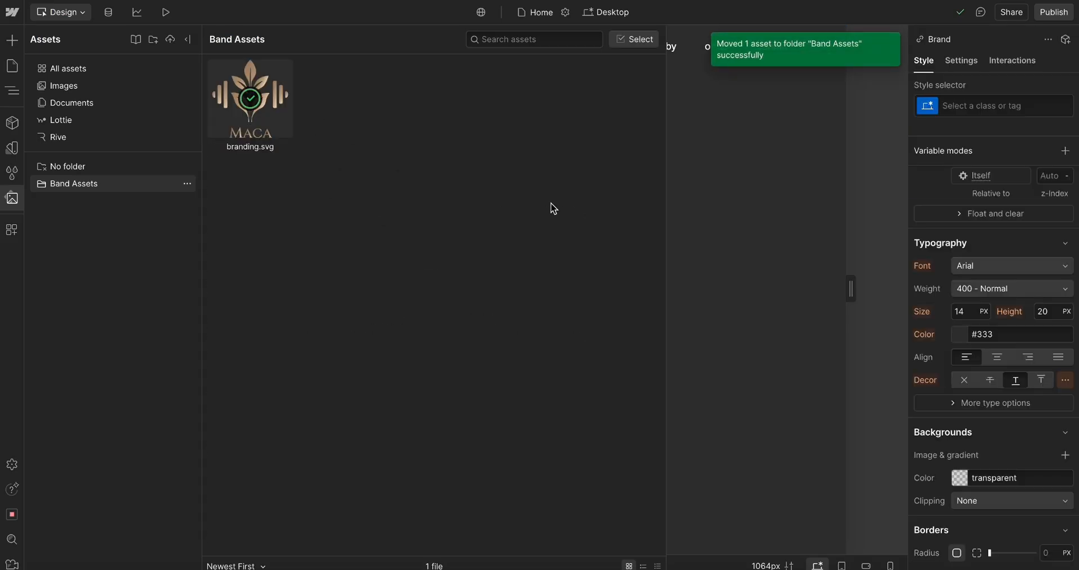
pyautogui.click(732, 110)
pyautogui.click(160, 48)
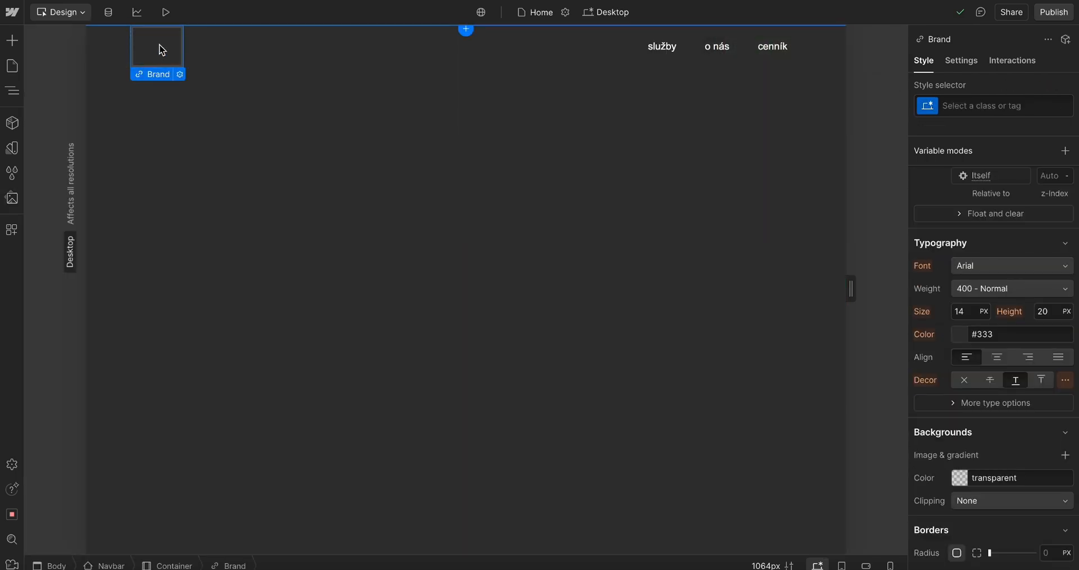
# Select the Brand link and insert an Image element inside it via quick find
pyautogui.click(14, 47)
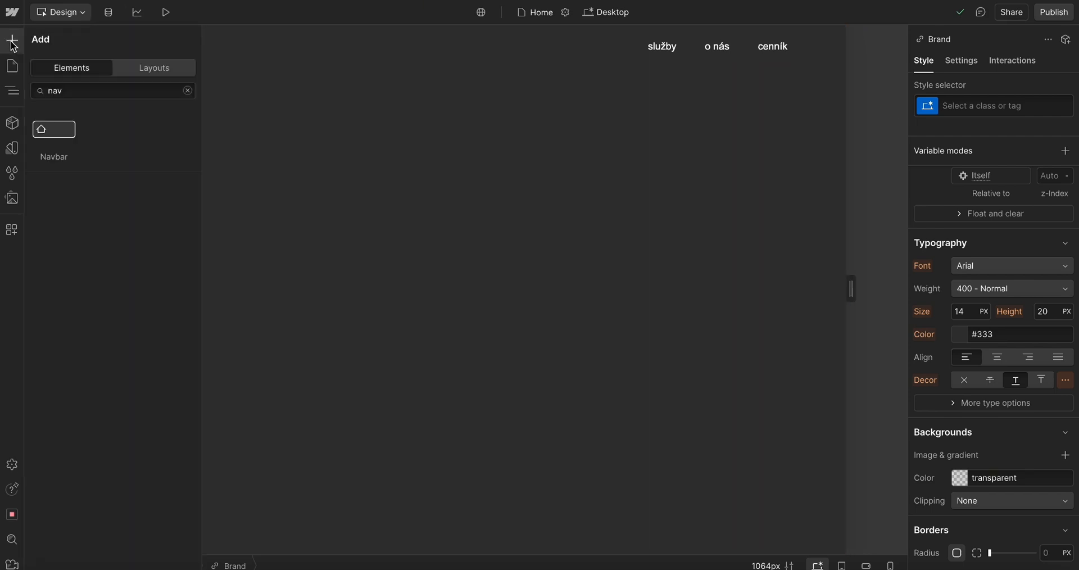
pyautogui.click(236, 118)
pyautogui.click(163, 41)
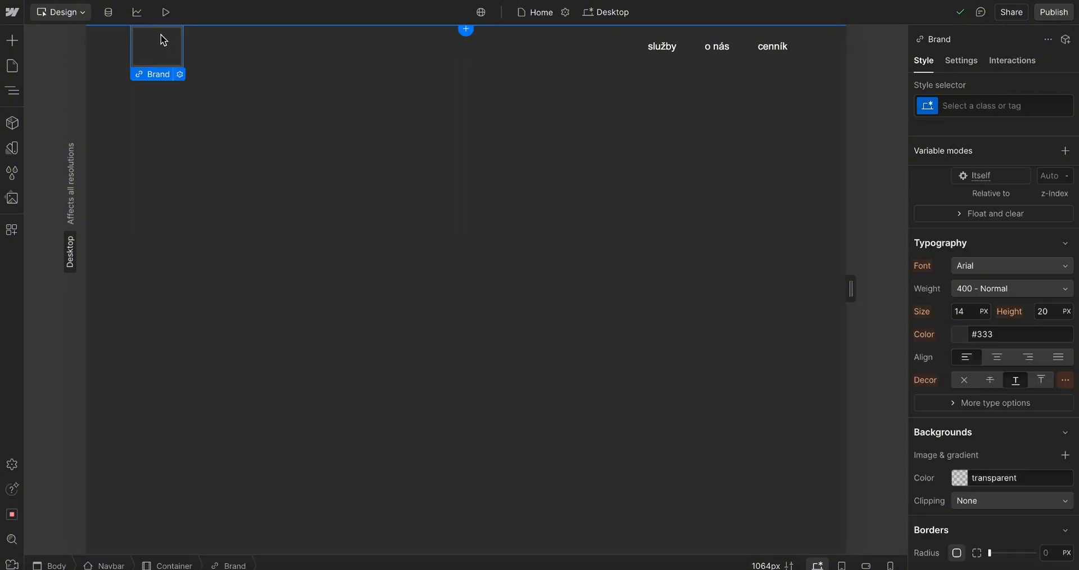
pyautogui.hotkey('ctrl', 'e')
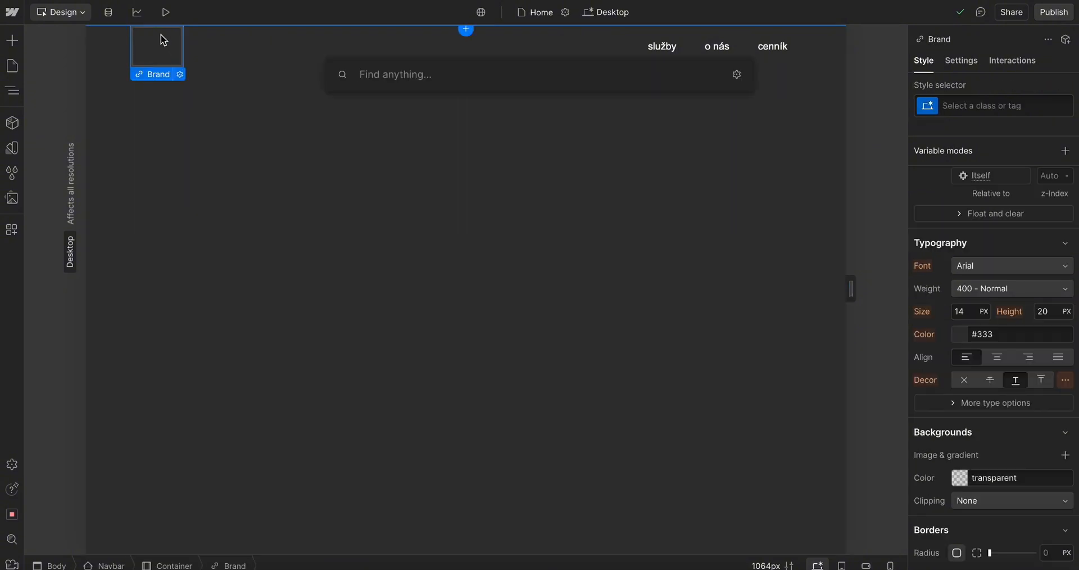
pyautogui.write('im')
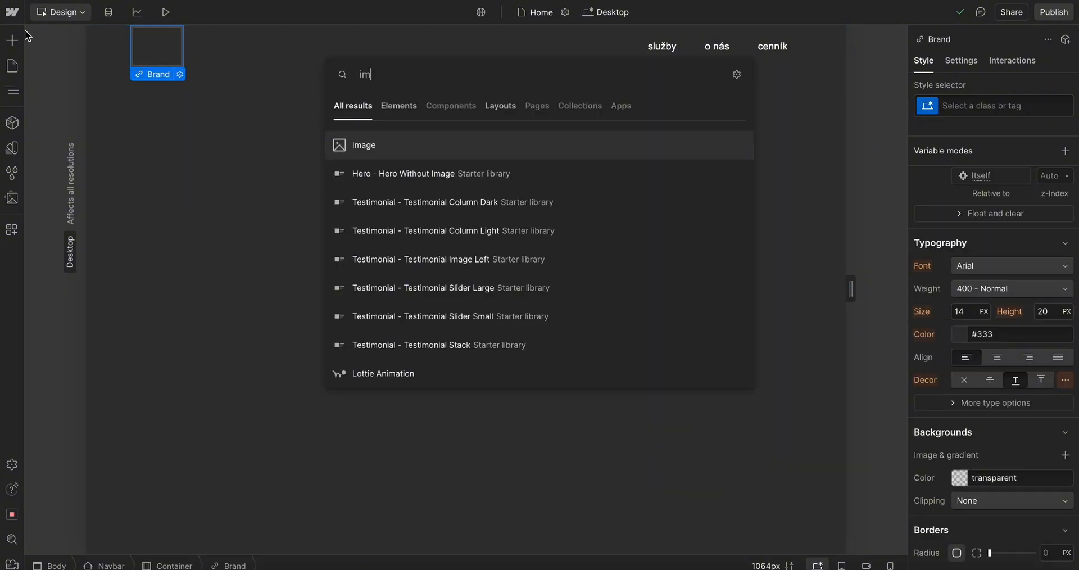
pyautogui.click(357, 151)
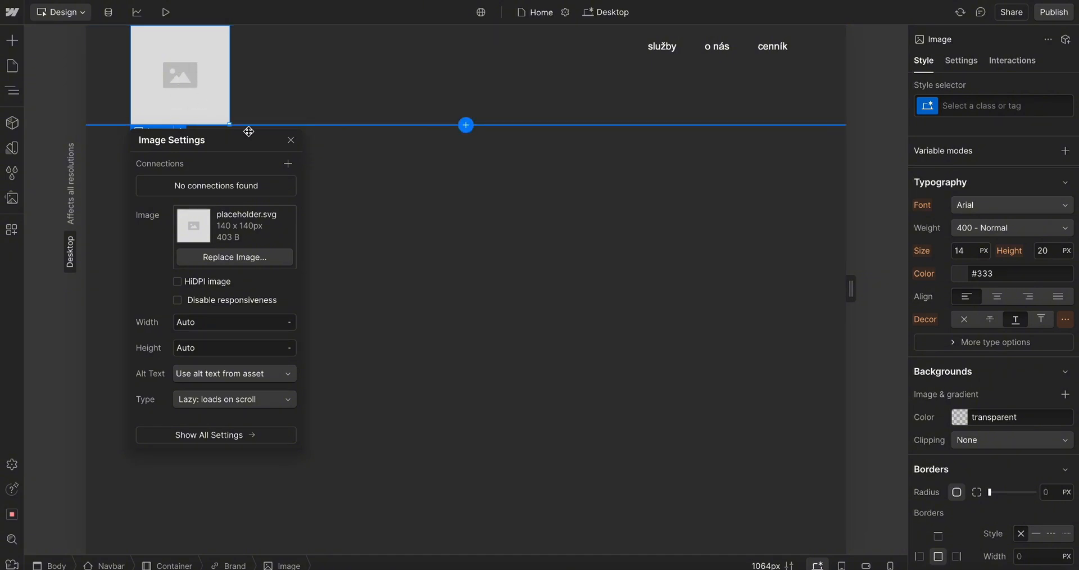
# Replace the image placeholder with the uploaded branding.svg asset in the image settings
pyautogui.click(290, 139)
pyautogui.doubleClick(197, 73)
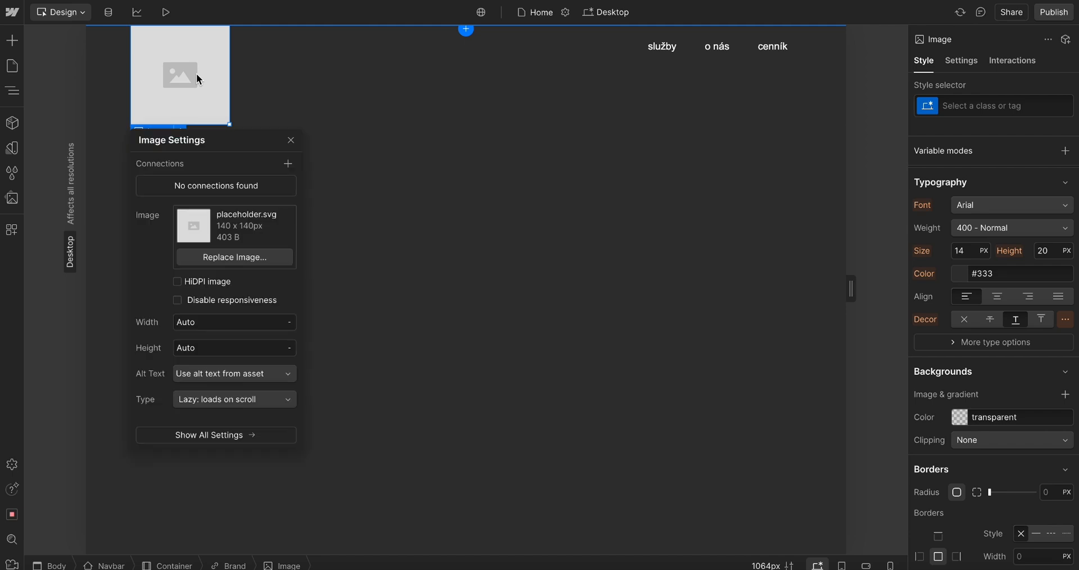
pyautogui.click(239, 259)
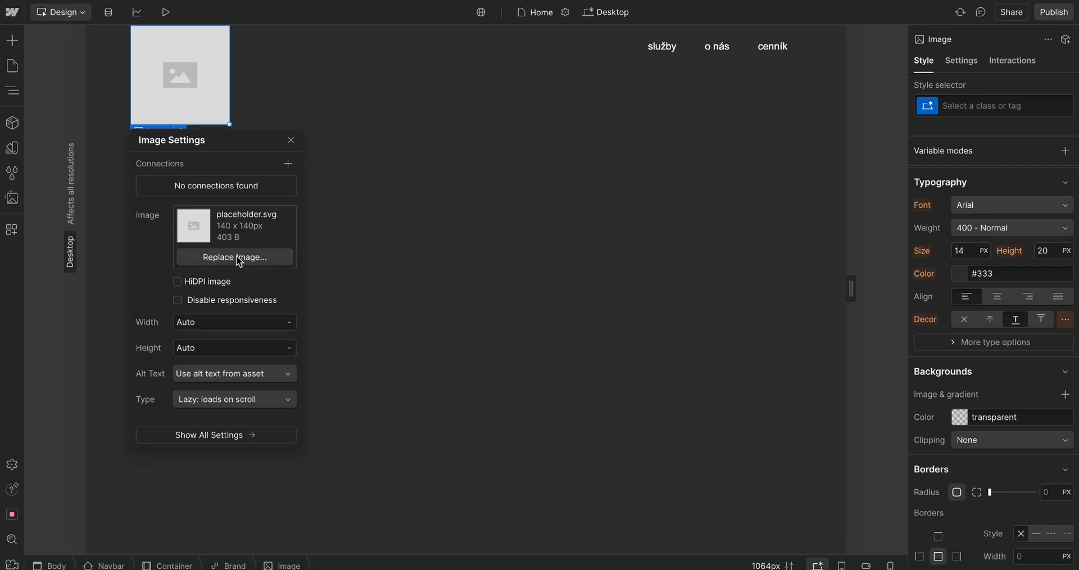
pyautogui.click(234, 147)
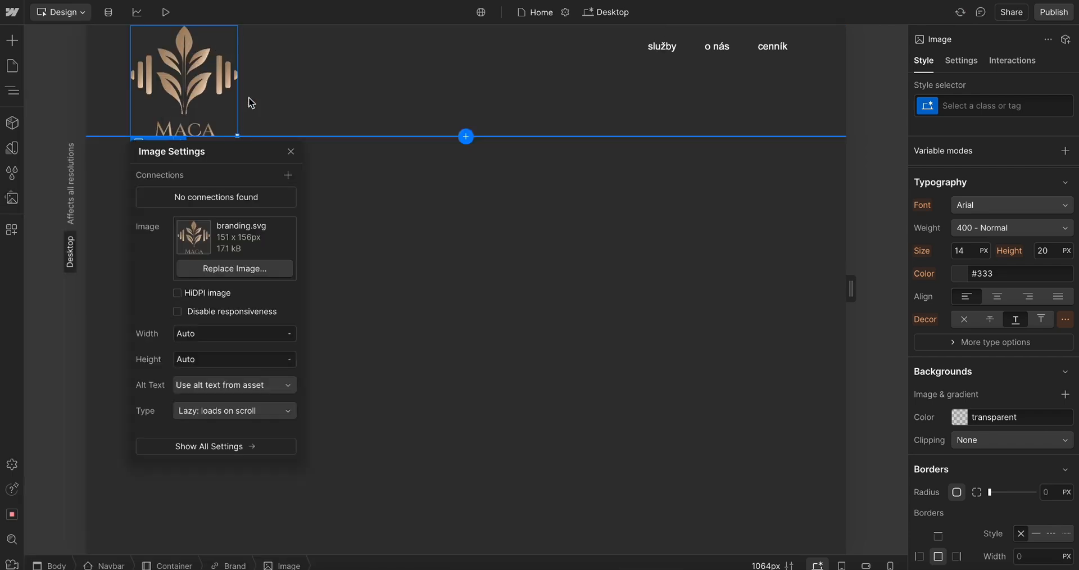
pyautogui.click(290, 151)
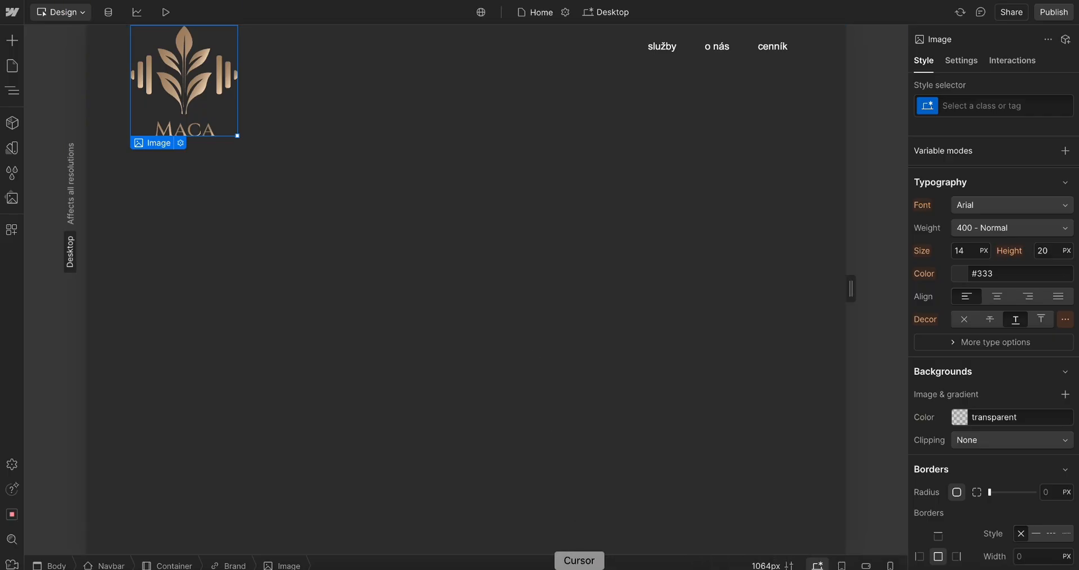
# Switch to Figma and inspect the logo icon group's dimensions in the branding frame
pyautogui.click(369, 565)
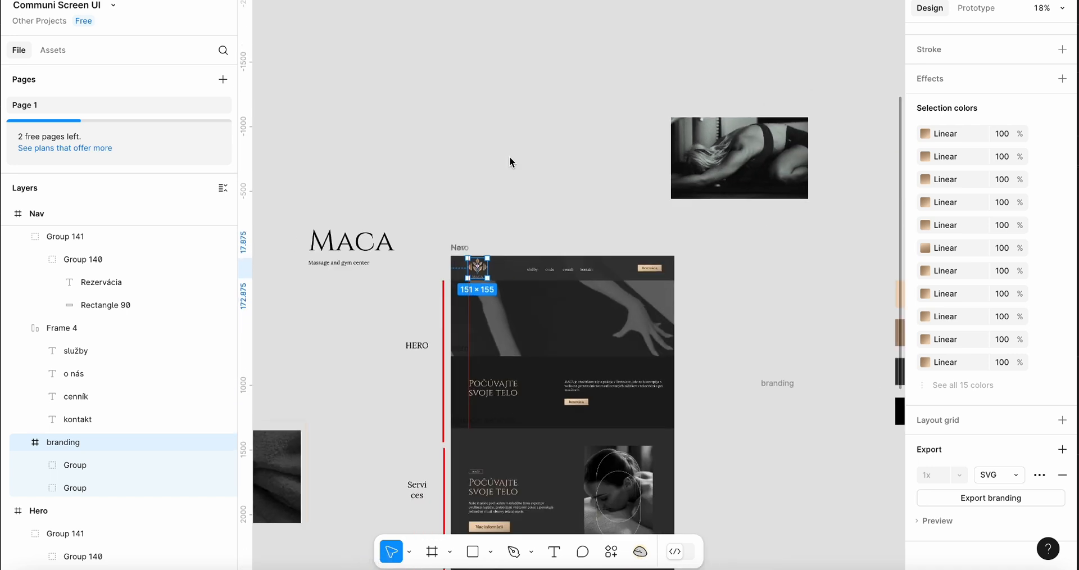
pyautogui.scroll(10, 518, 328)
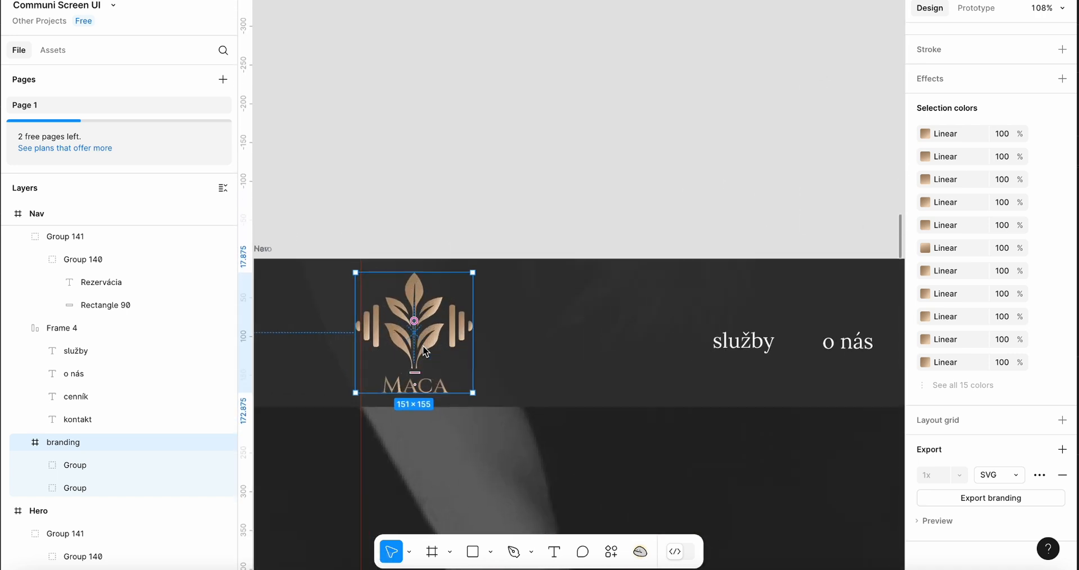
pyautogui.scroll(-5, 423, 345)
pyautogui.scroll(8, 422, 345)
pyautogui.scroll(-2, 422, 345)
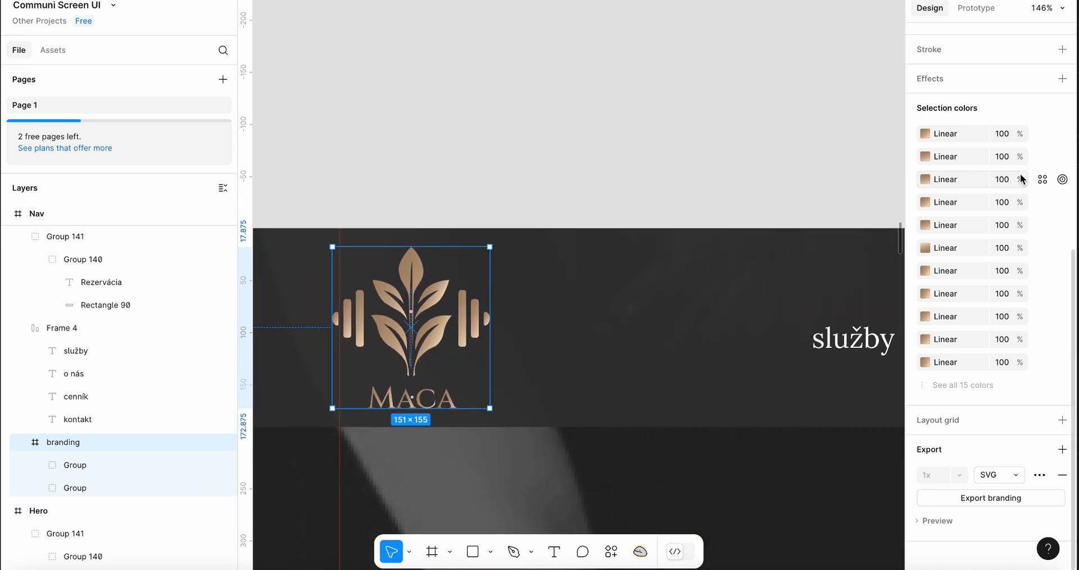
pyautogui.click(511, 189)
pyautogui.doubleClick(451, 287)
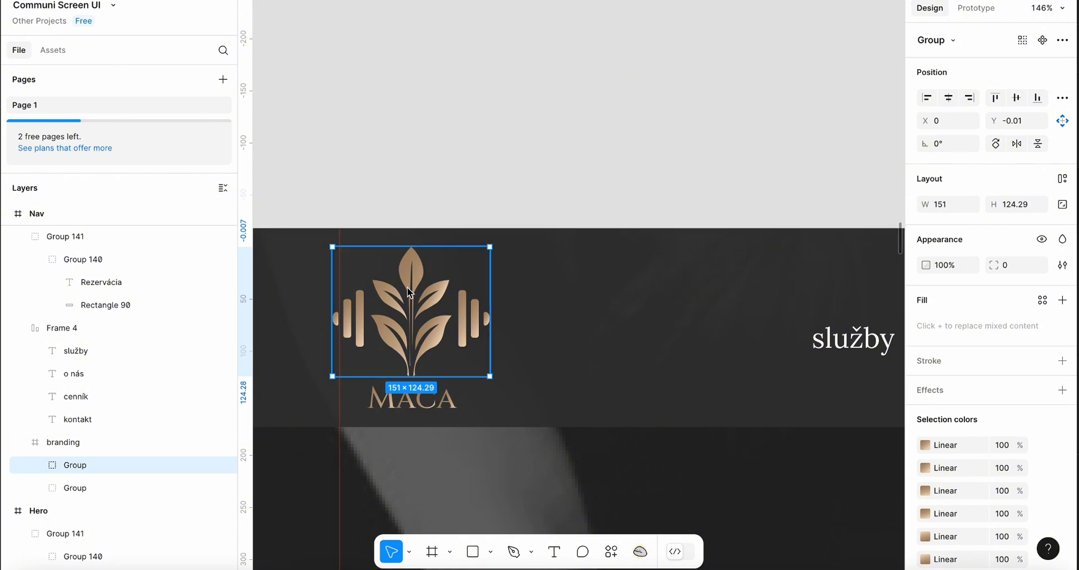
pyautogui.scroll(-5, 446, 308)
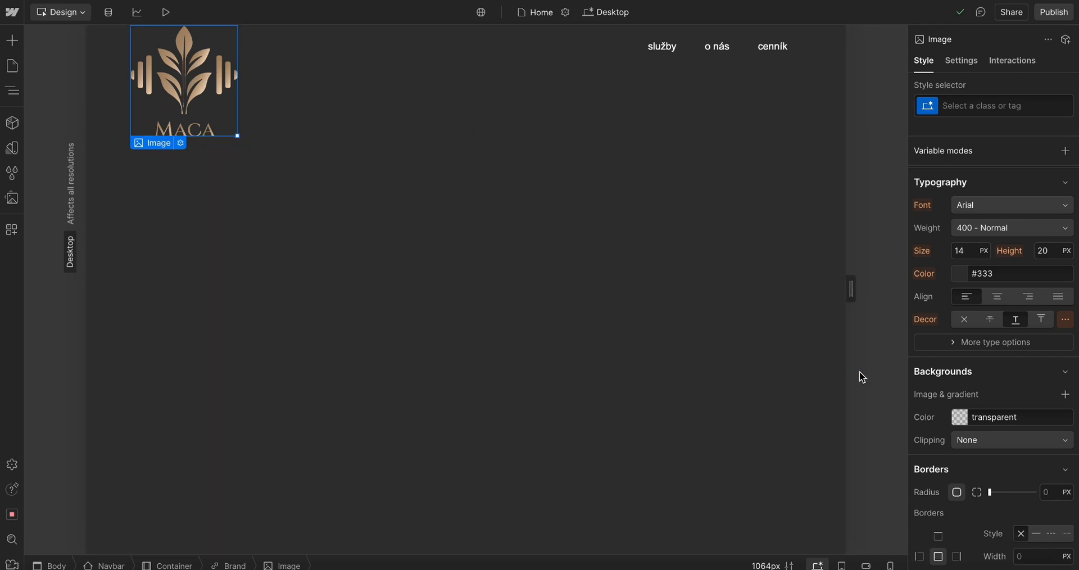
# Open the image's Size style settings in Webflow
pyautogui.scroll(5, 999, 301)
pyautogui.scroll(2, 1001, 303)
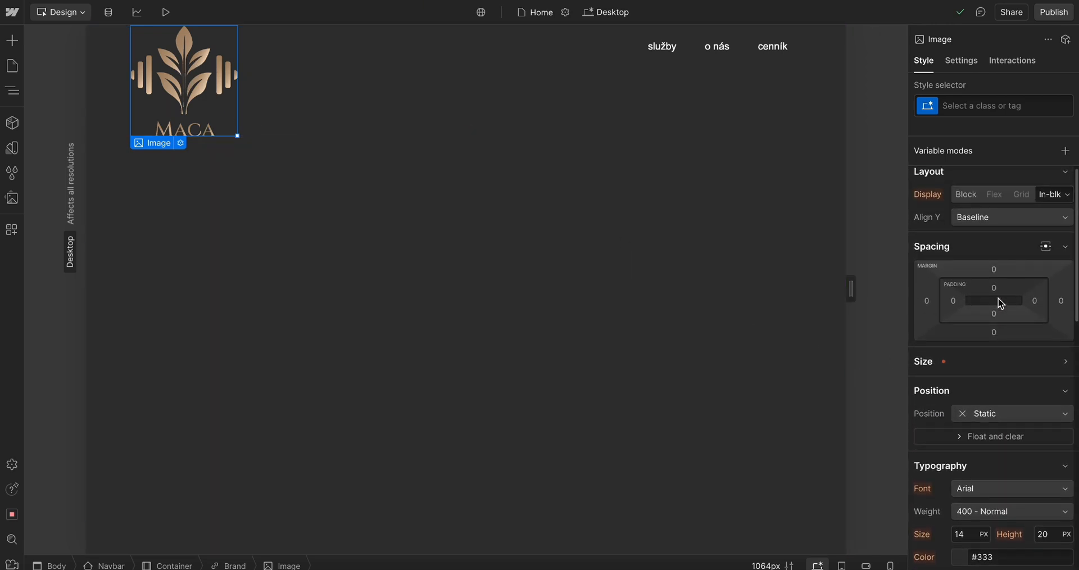
pyautogui.click(930, 364)
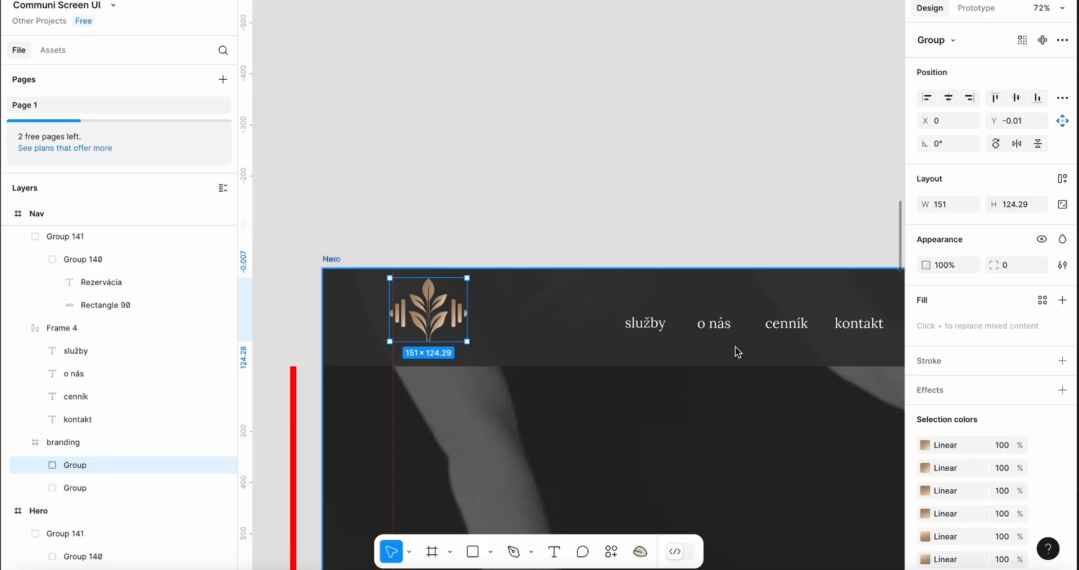
pyautogui.scroll(5, 737, 352)
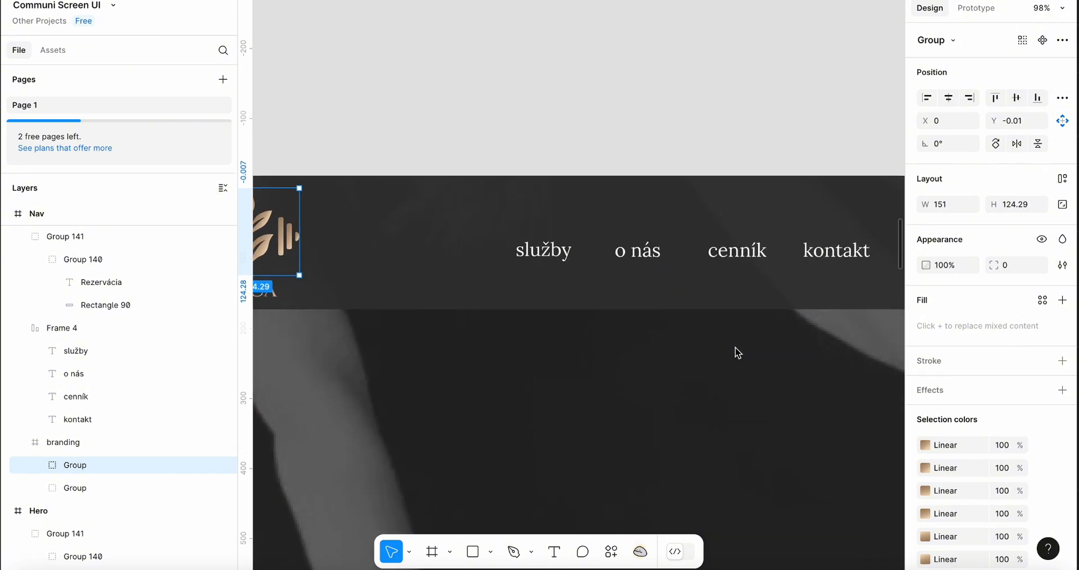
# Switch to Figma and inspect the width sizing options of the 'o nás' nav link text
pyautogui.scroll(-5, 736, 352)
pyautogui.click(679, 290)
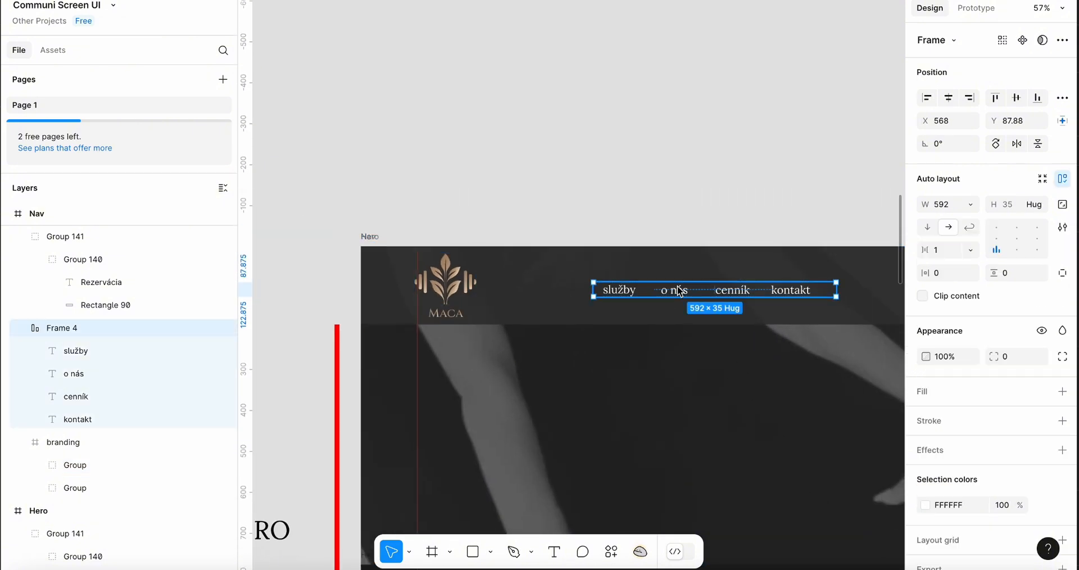
pyautogui.doubleClick(680, 290)
pyautogui.click(948, 206)
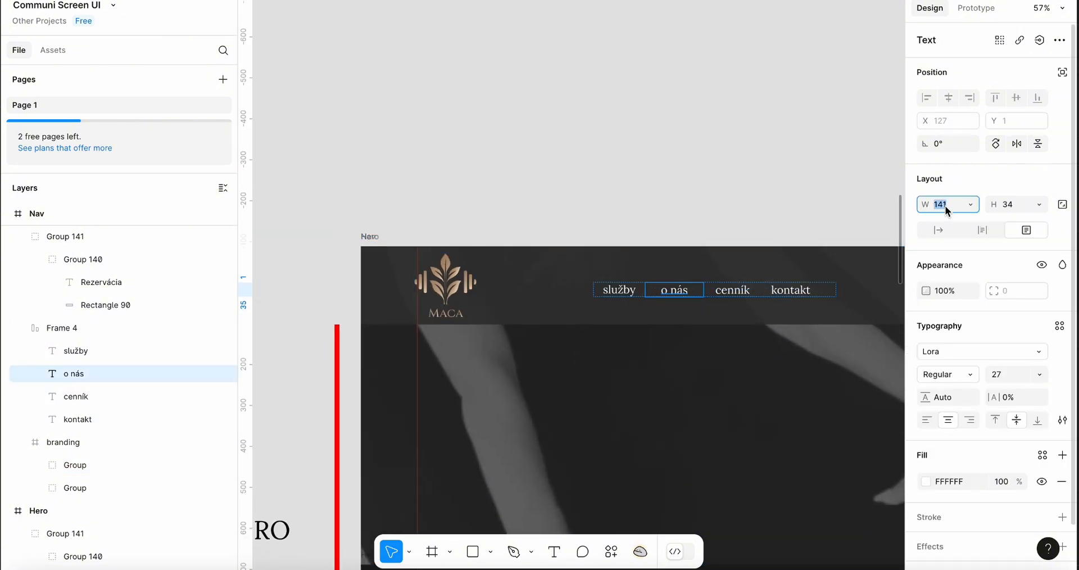
pyautogui.click(971, 204)
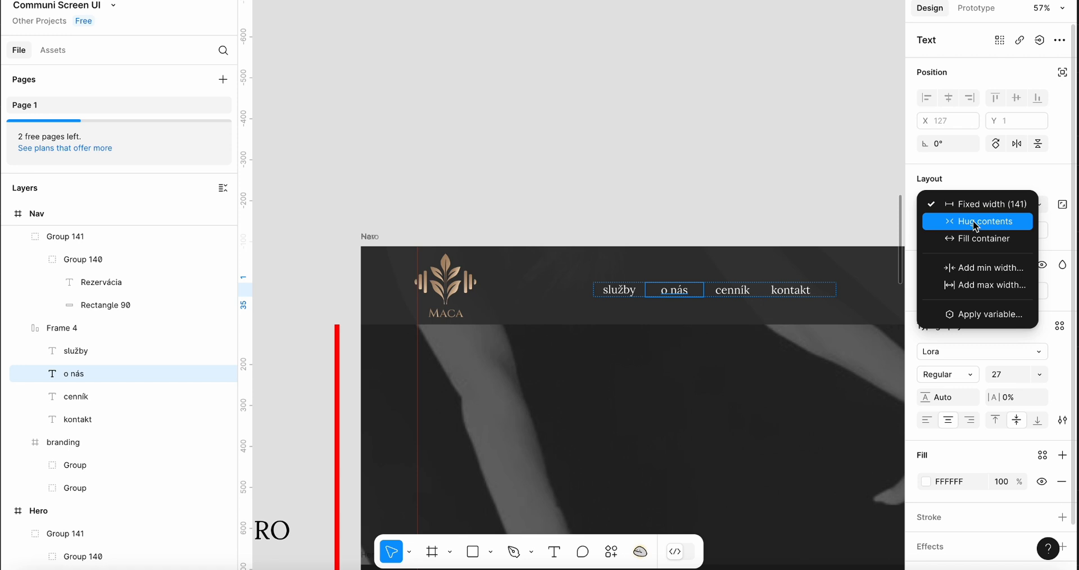
pyautogui.click(751, 150)
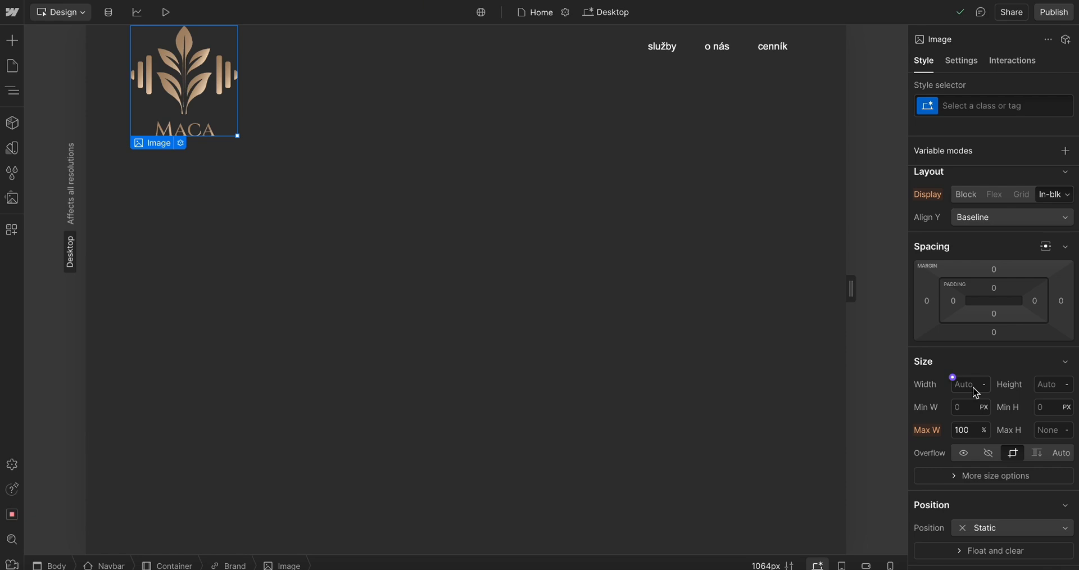
# Set the logo image's width to 80 px in Webflow
pyautogui.click(976, 388)
pyautogui.write('10px')
pyautogui.press('Return')
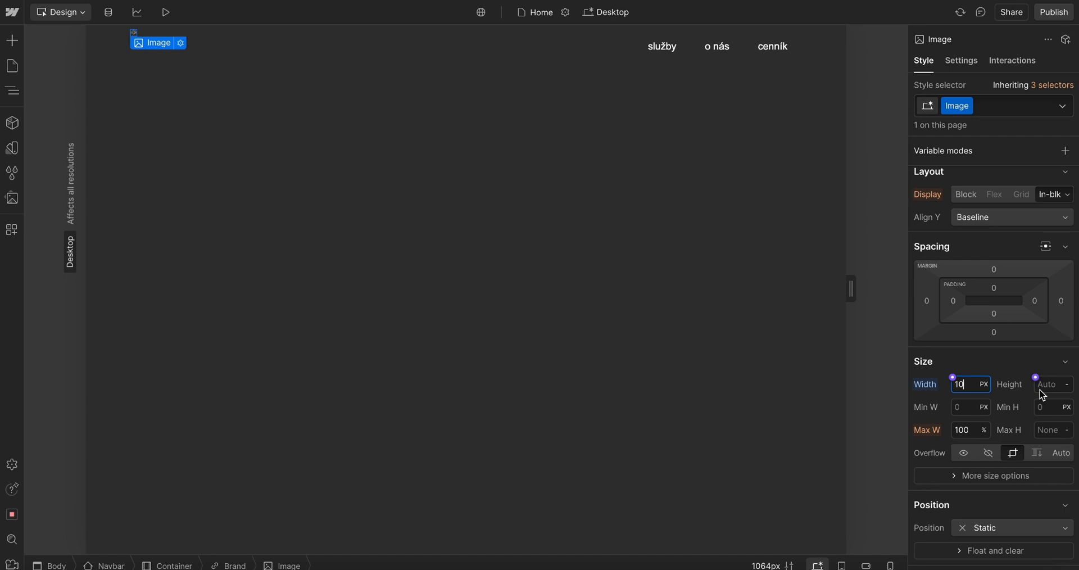
pyautogui.hotkey('shift', 'Up')
pyautogui.hotkey('shift', 'Up')
pyautogui.hotkey('shift', 'Up')
pyautogui.hotkey('shift', 'Up')
pyautogui.hotkey('shift', 'Up')
pyautogui.hotkey('shift', 'Up')
pyautogui.hotkey('shift', 'Up')
pyautogui.hotkey('shift', 'Up')
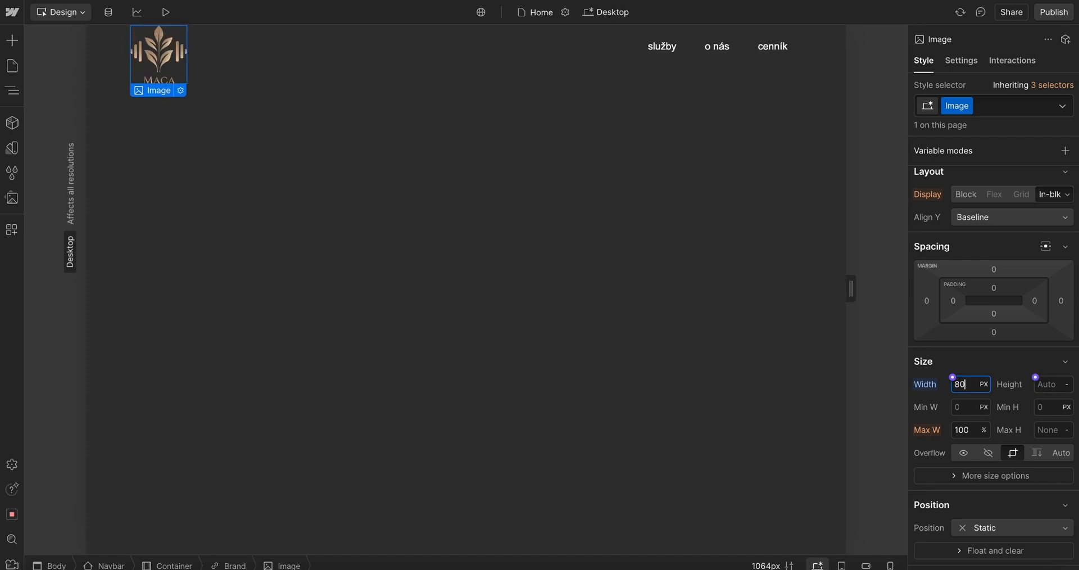
# Set the logo image's width to 3 rem and preview the page
pyautogui.click(399, 235)
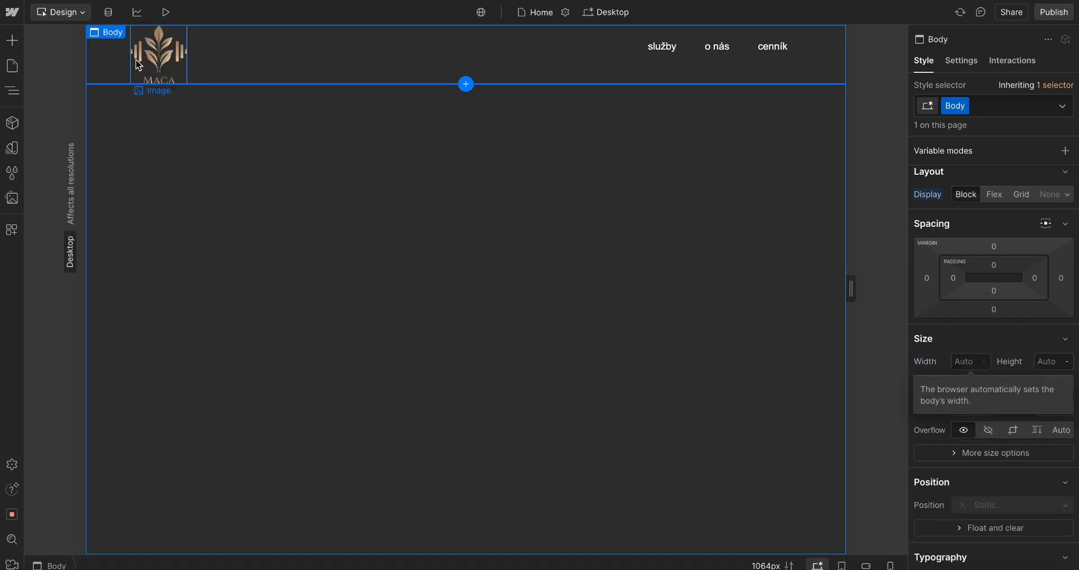
pyautogui.click(164, 60)
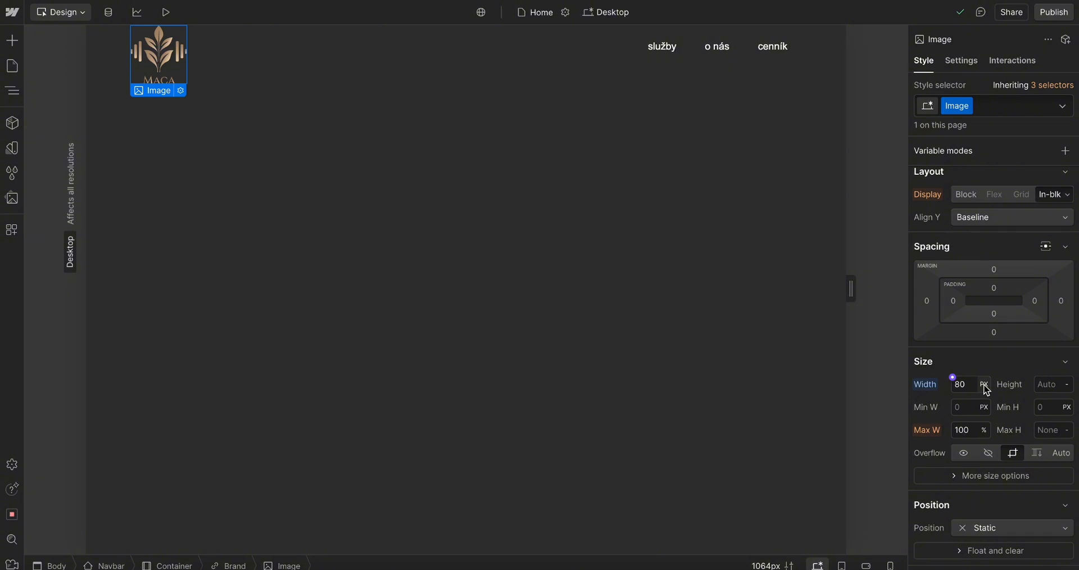
pyautogui.click(967, 390)
pyautogui.write('3rem')
pyautogui.press('Return')
pyautogui.click(162, 13)
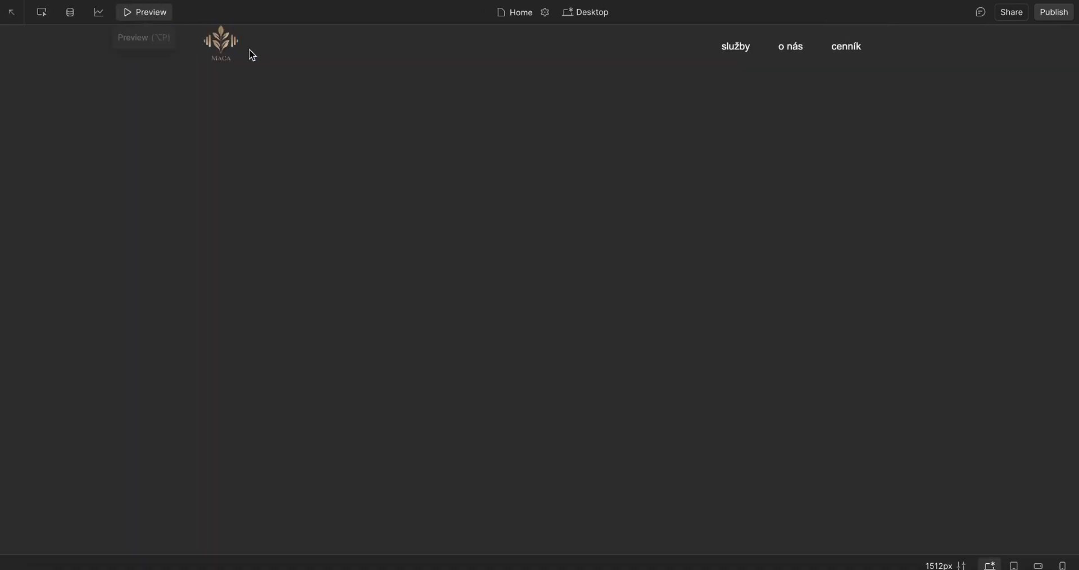
pyautogui.click(149, 17)
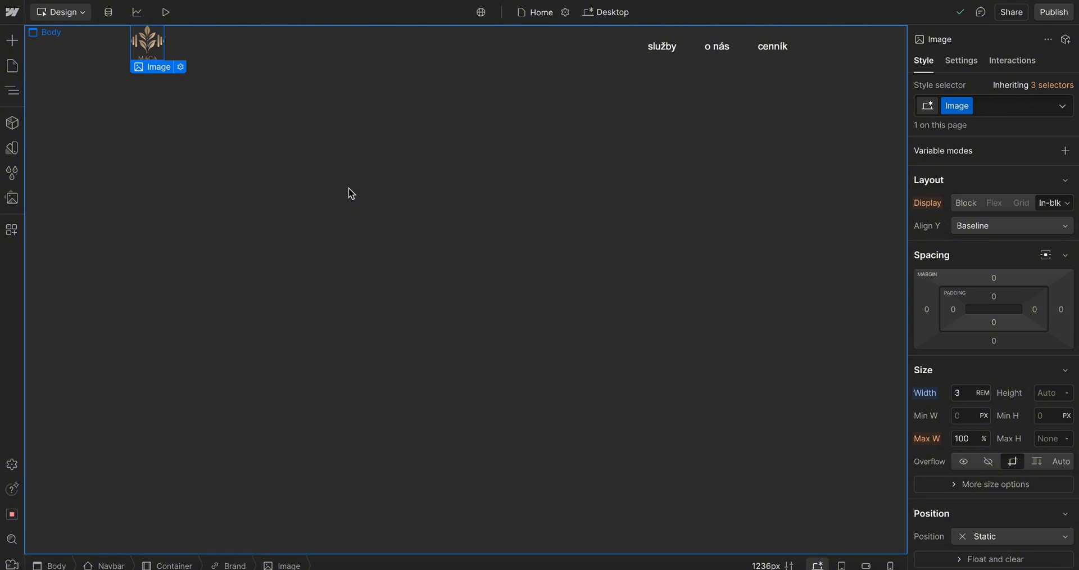
# Set the logo image's width to 30%
pyautogui.click(984, 393)
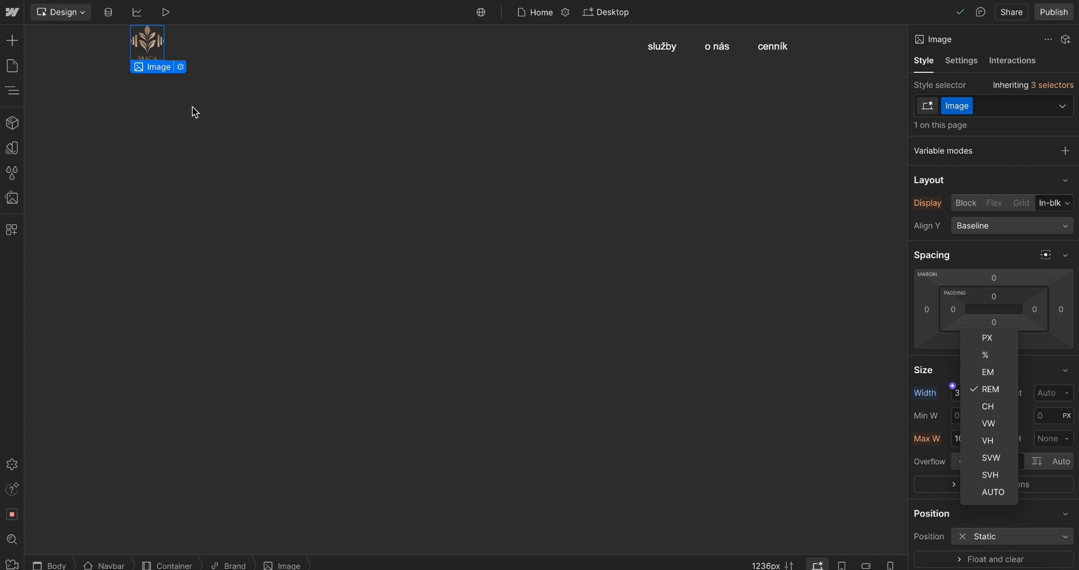
pyautogui.click(158, 40)
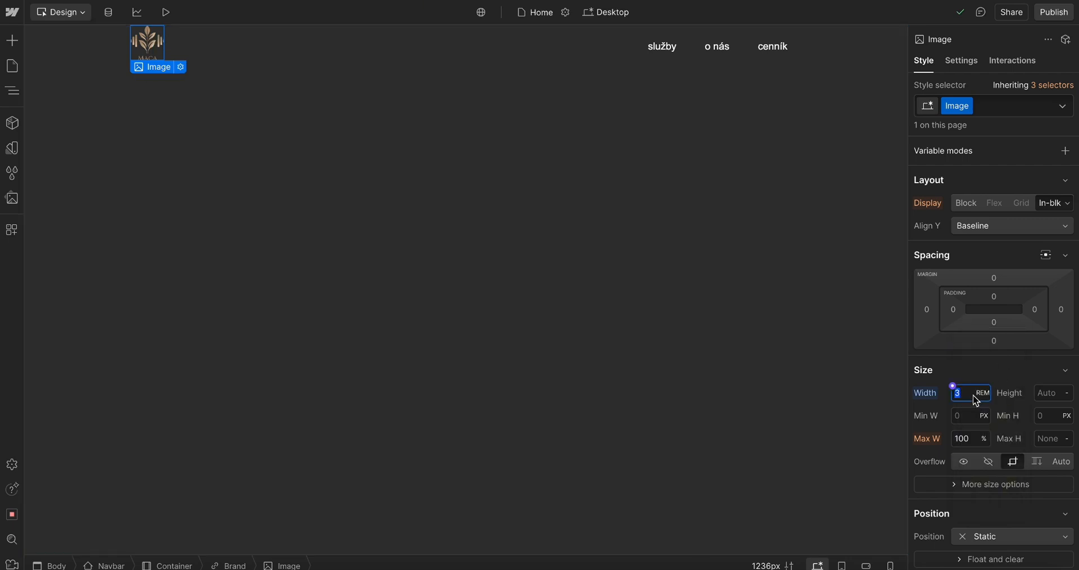
pyautogui.write('30%')
pyautogui.press('Return')
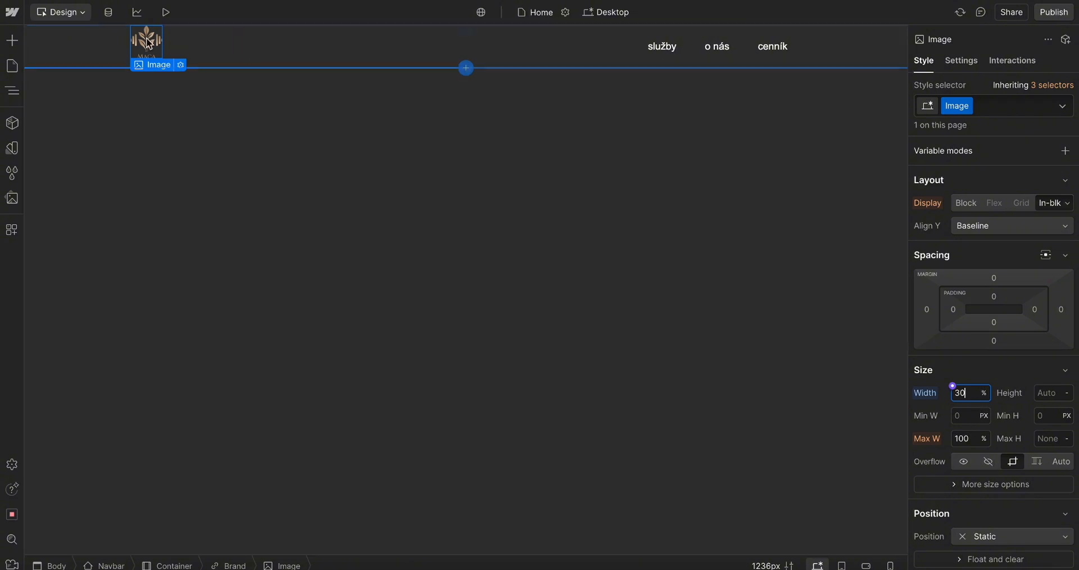
# Inspect the Brand link and its Image in the navigator
pyautogui.click(231, 565)
pyautogui.click(12, 90)
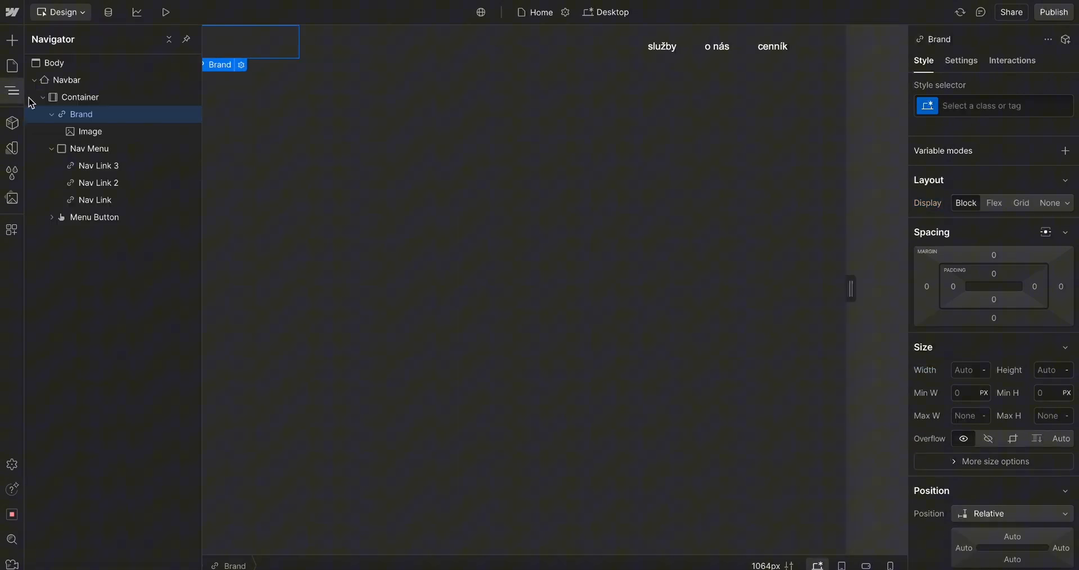
pyautogui.click(85, 132)
pyautogui.click(52, 114)
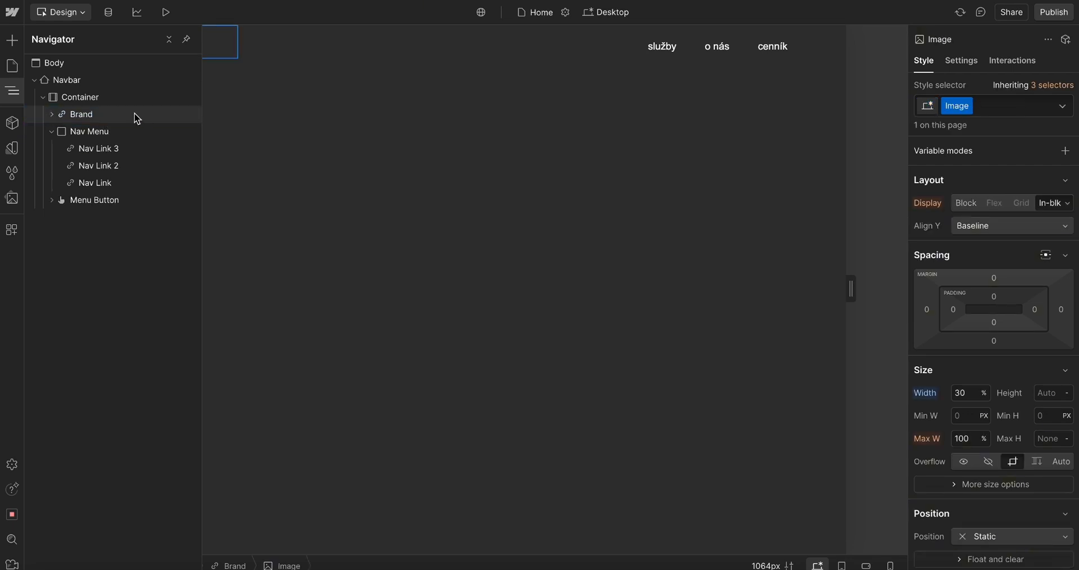
pyautogui.click(51, 115)
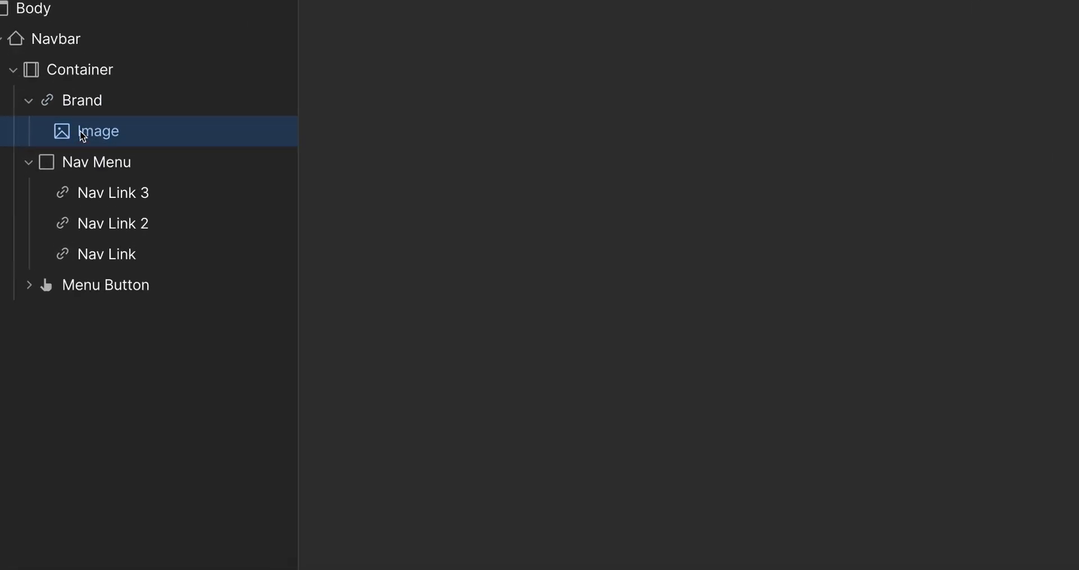
pyautogui.click(29, 103)
pyautogui.click(31, 104)
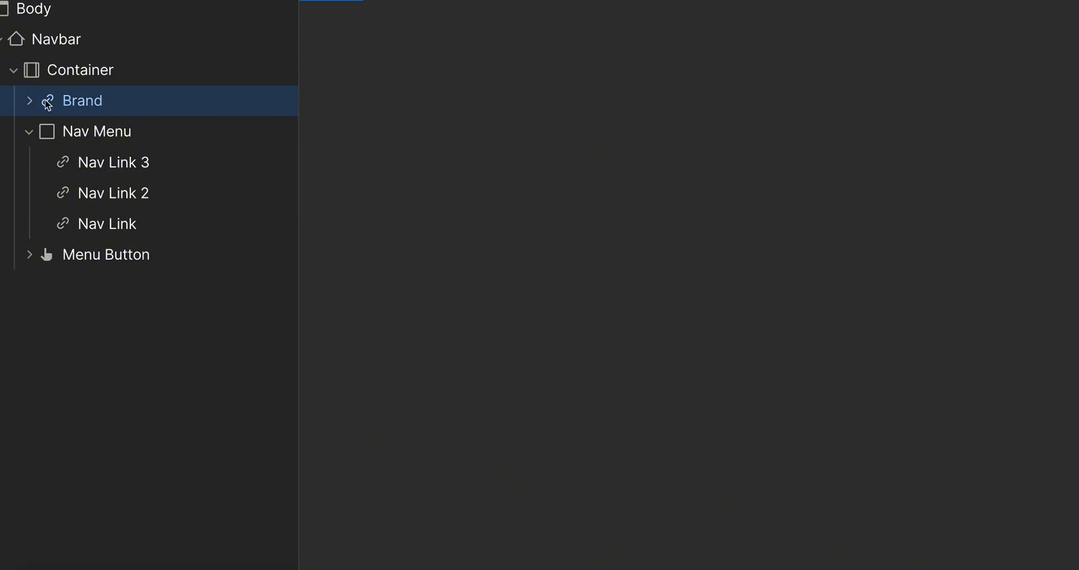
pyautogui.click(30, 103)
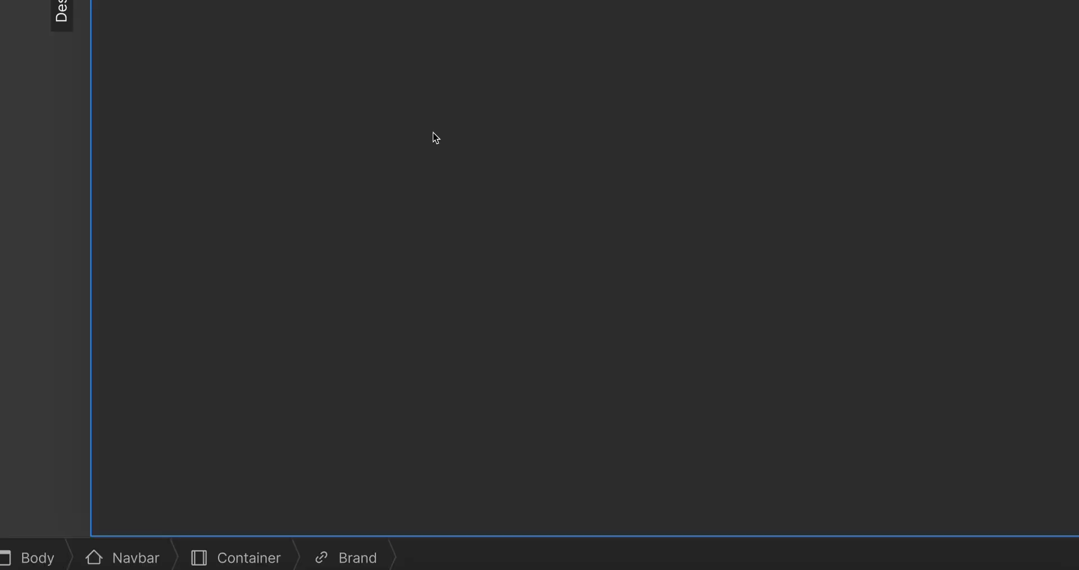
pyautogui.rightClick(241, 144)
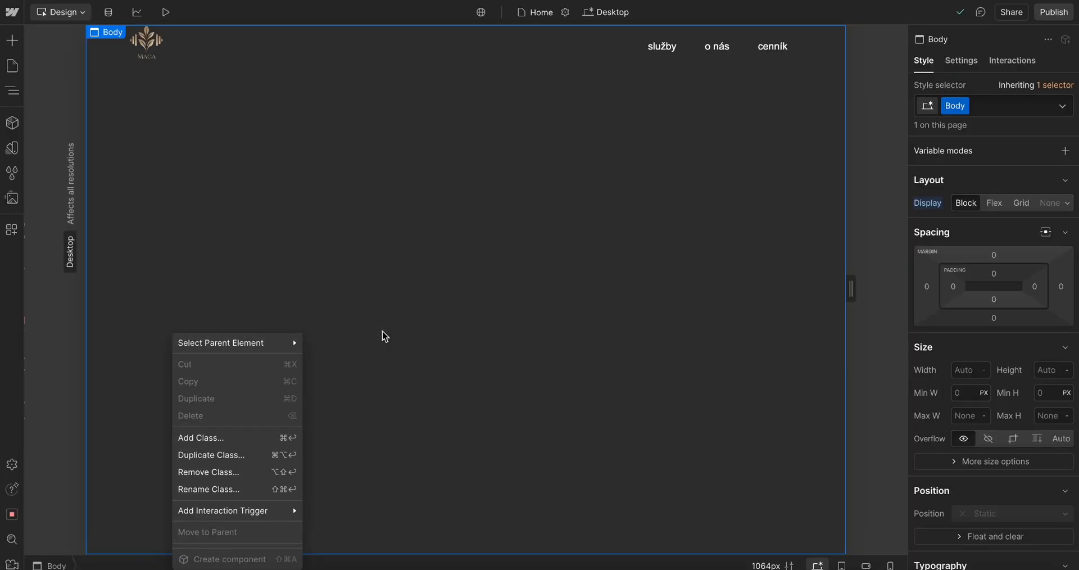
pyautogui.click(198, 91)
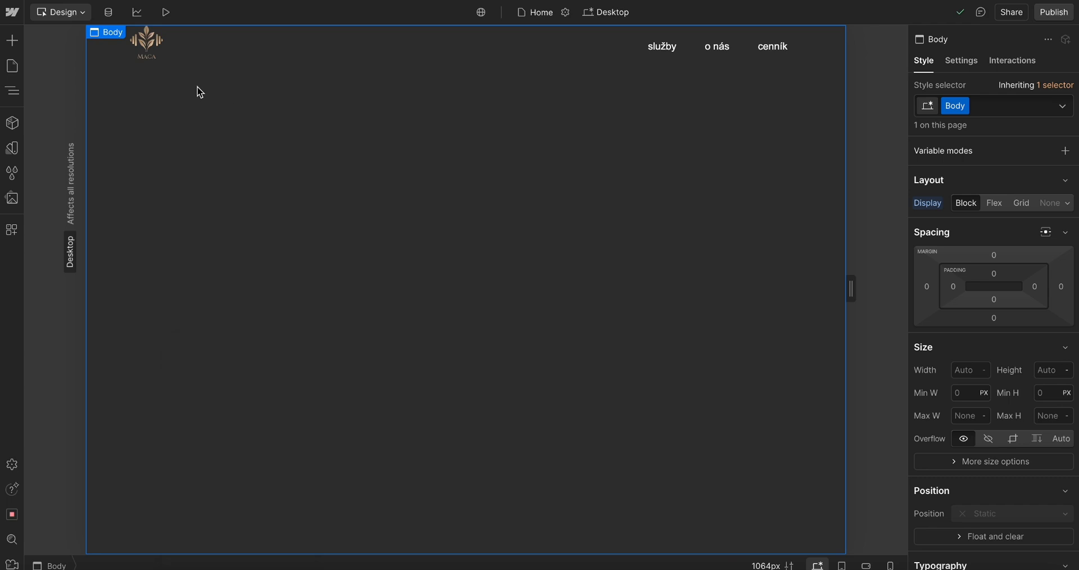
pyautogui.click(149, 47)
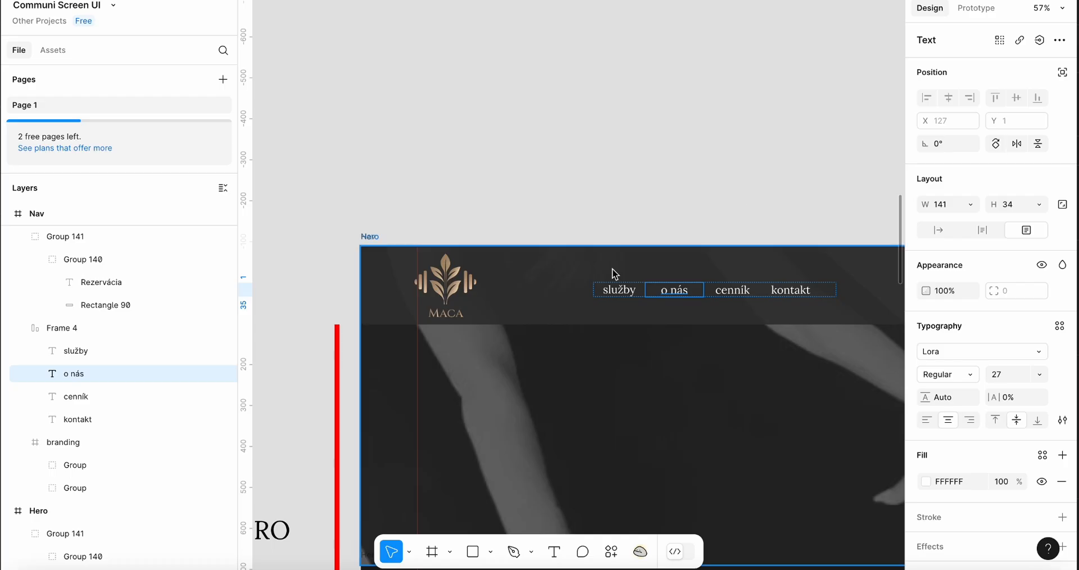
# Switch to Figma and scroll through the page design, examining the gym services section
pyautogui.scroll(-4, 612, 269)
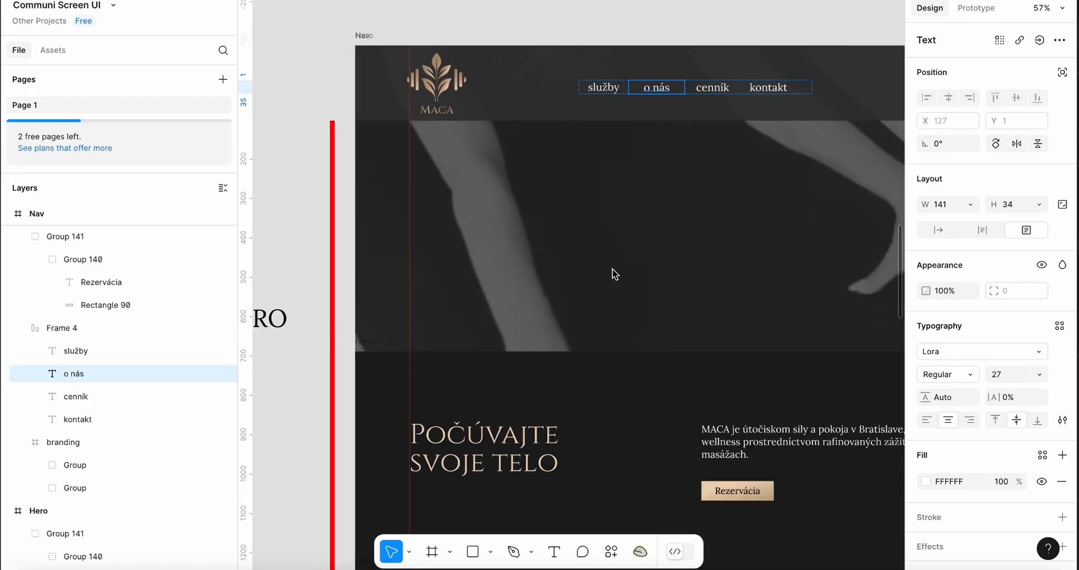
pyautogui.scroll(-5, 612, 268)
pyautogui.click(546, 250)
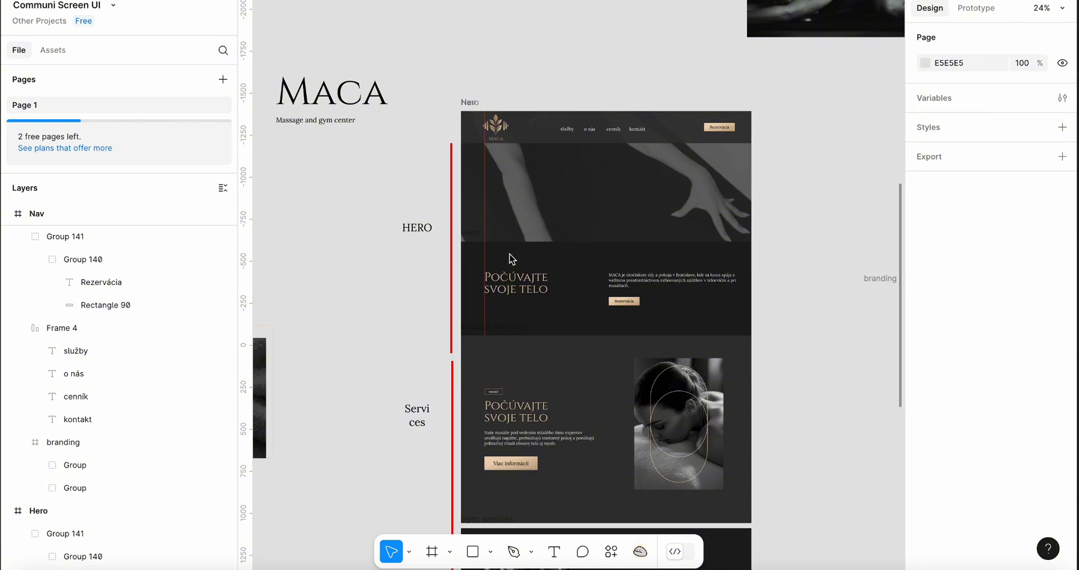
pyautogui.scroll(-4, 606, 285)
pyautogui.scroll(-7, 607, 288)
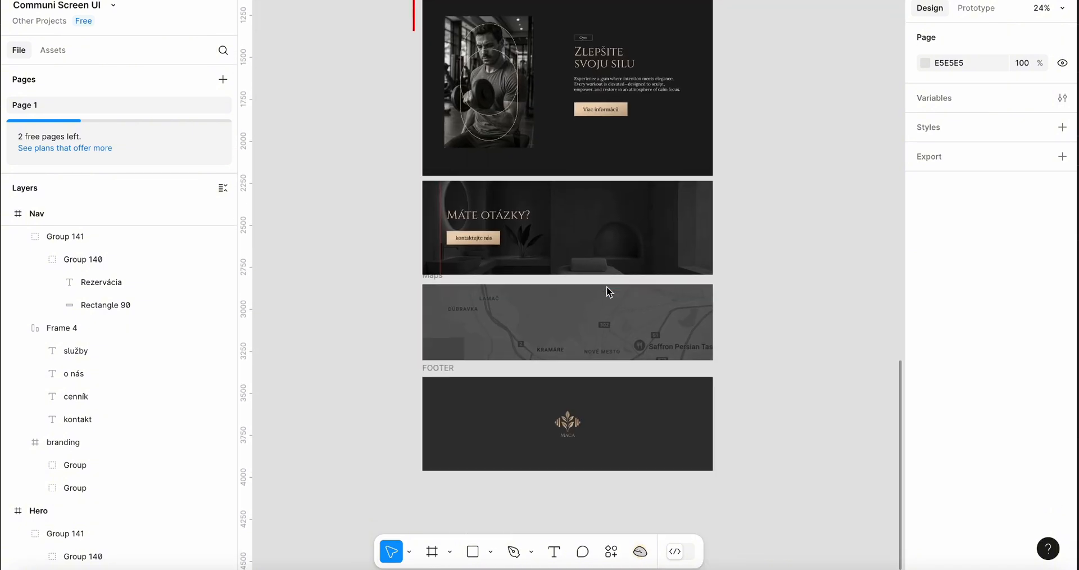
pyautogui.scroll(7, 606, 287)
pyautogui.click(511, 383)
pyautogui.scroll(5, 511, 383)
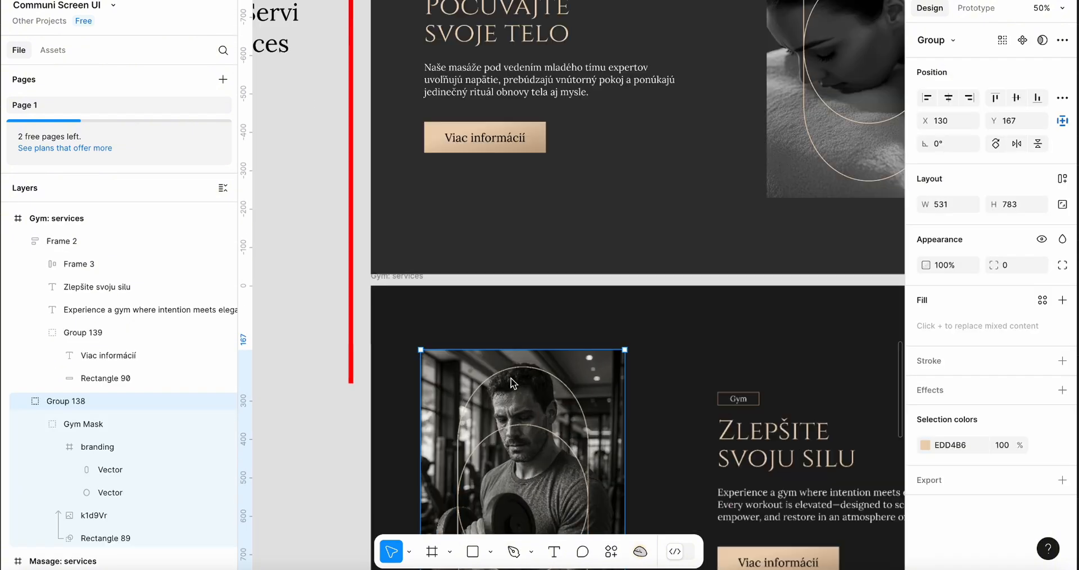
pyautogui.scroll(-2, 575, 354)
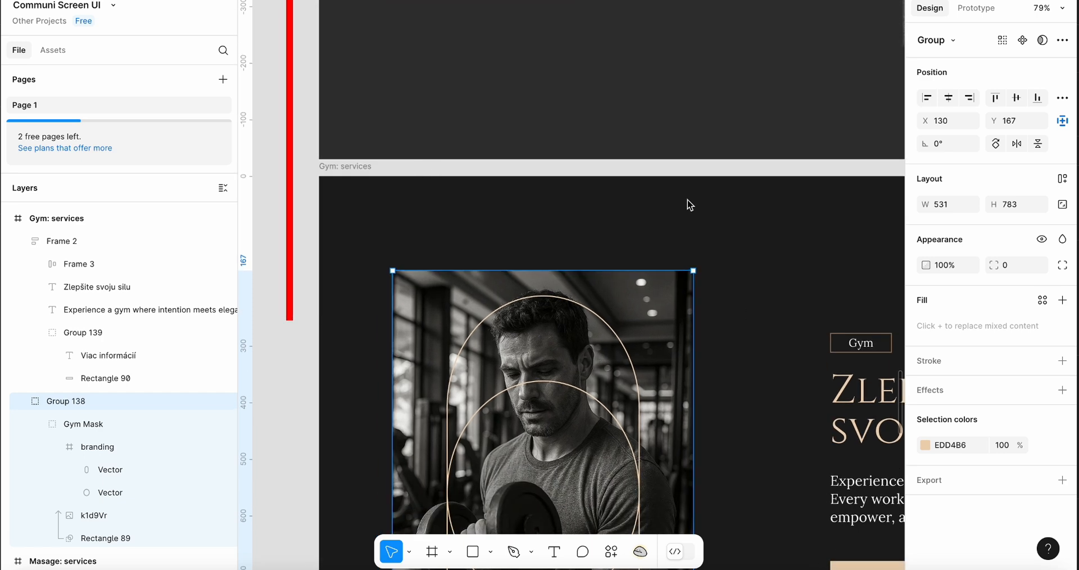
pyautogui.scroll(-5, 802, 196)
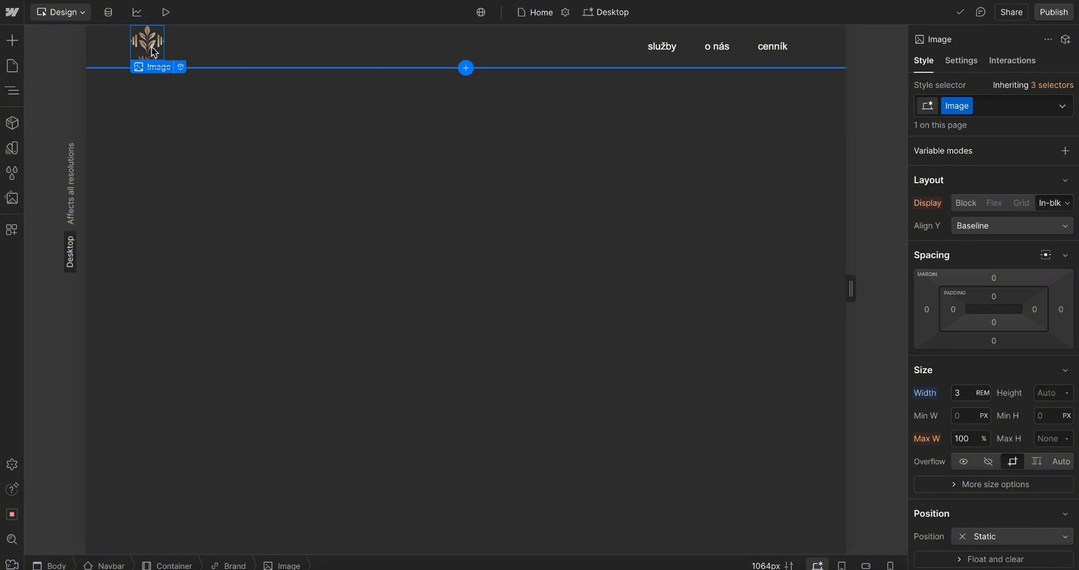
# Set the logo image's width to 4 rem in Webflow and preview the page
pyautogui.click(982, 392)
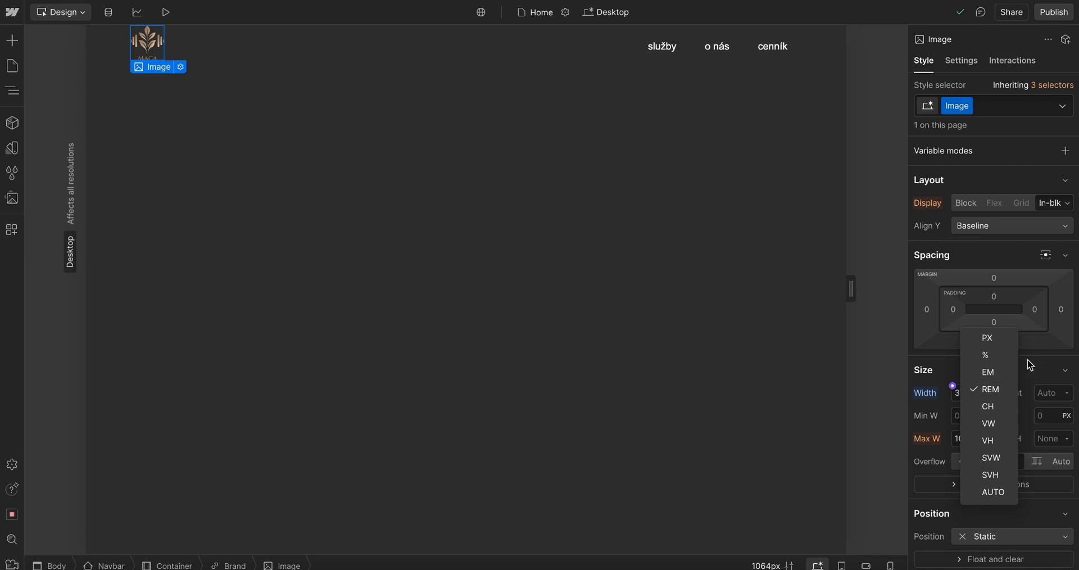
pyautogui.click(1005, 390)
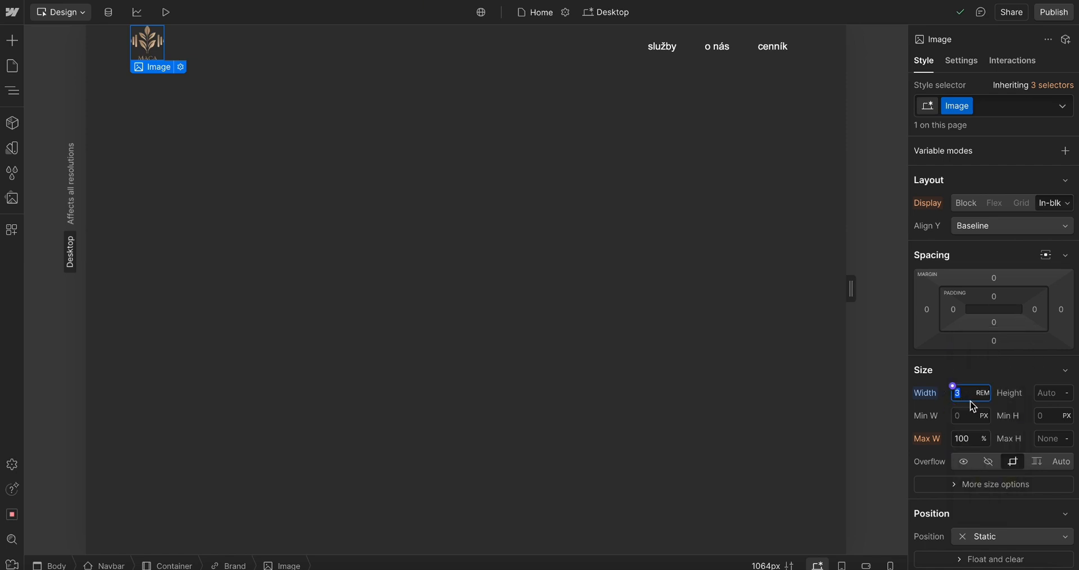
pyautogui.hotkey('alt', 'Up')
pyautogui.hotkey('alt', 'Up')
pyautogui.hotkey('alt', 'Up')
pyautogui.hotkey('alt', 'Up')
pyautogui.hotkey('alt', 'Up')
pyautogui.hotkey('alt', 'Up')
pyautogui.hotkey('alt', 'Up')
pyautogui.hotkey('alt', 'Up')
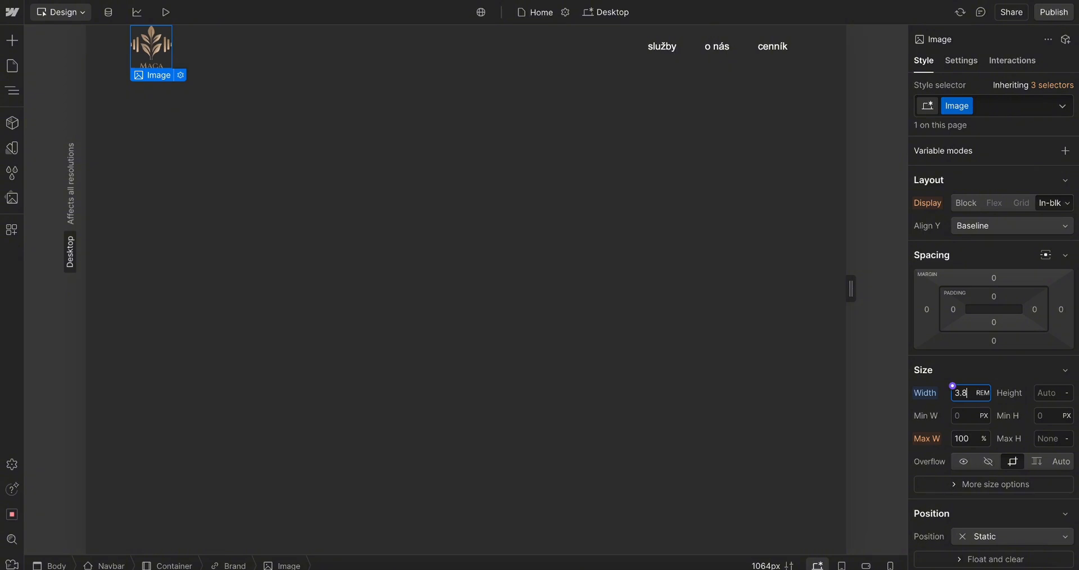
pyautogui.hotkey('alt', 'Up')
pyautogui.hotkey('alt', 'Up')
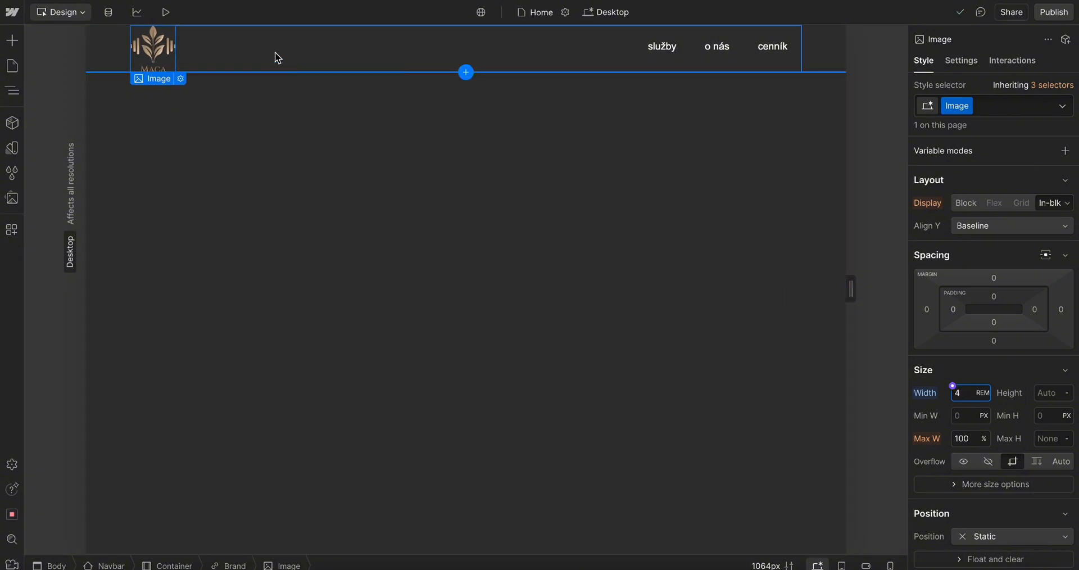
pyautogui.click(276, 56)
pyautogui.click(149, 53)
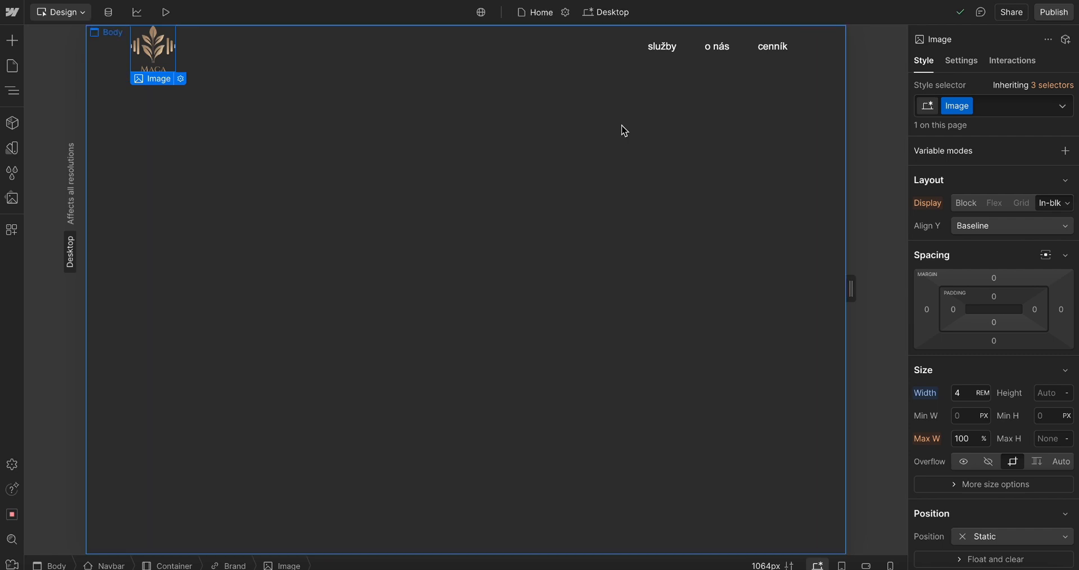
pyautogui.hotkey('alt', 'p')
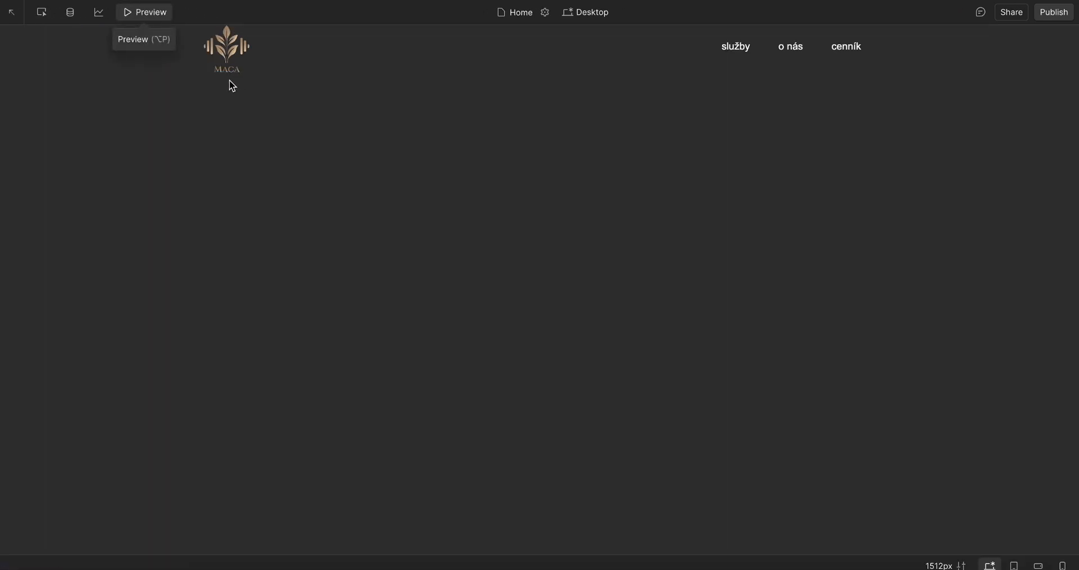
pyautogui.click(154, 17)
# Switch to Figma and examine the layout of the gym services section's text block and image
pyautogui.click(865, 45)
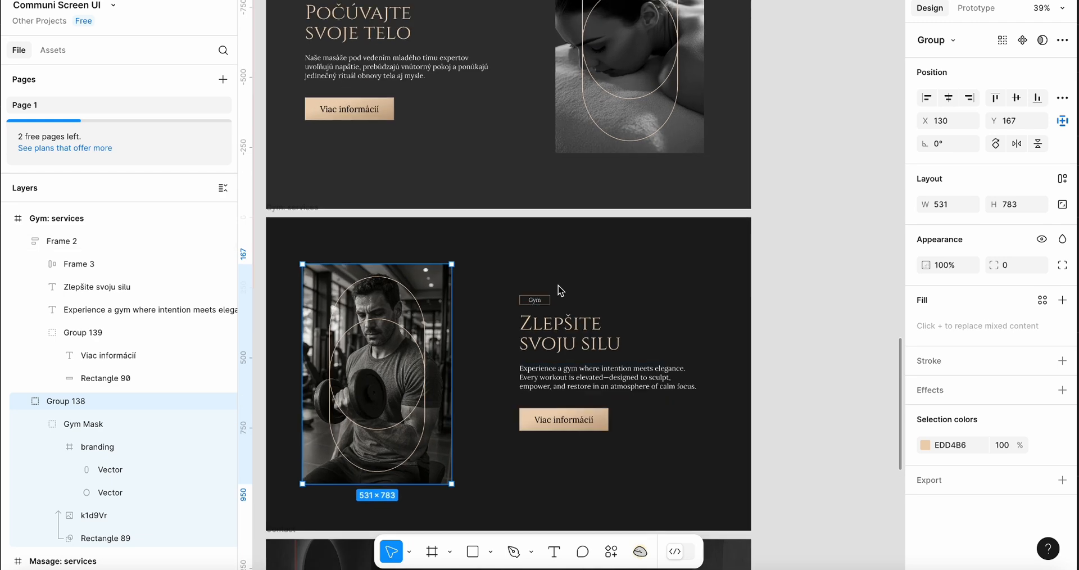
pyautogui.click(560, 290)
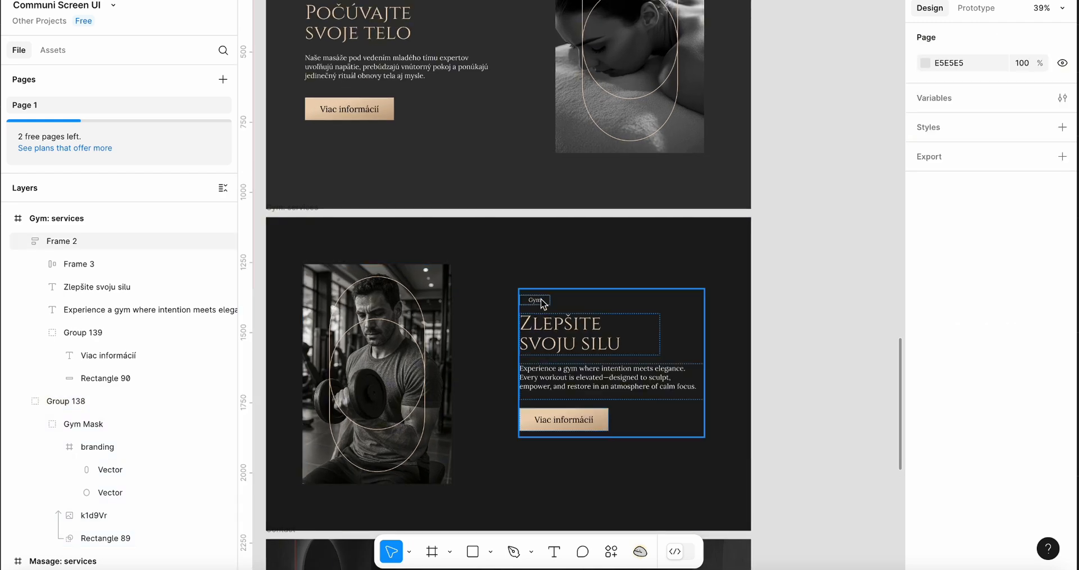
pyautogui.scroll(5, 548, 270)
pyautogui.scroll(-5, 542, 207)
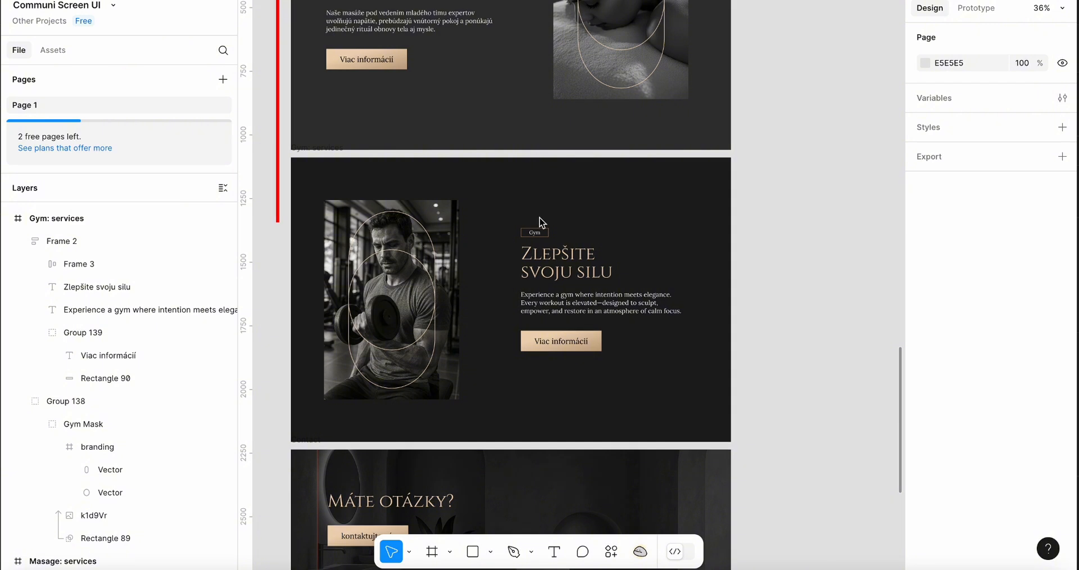
pyautogui.moveTo(564, 320); pyautogui.dragTo(614, 247)
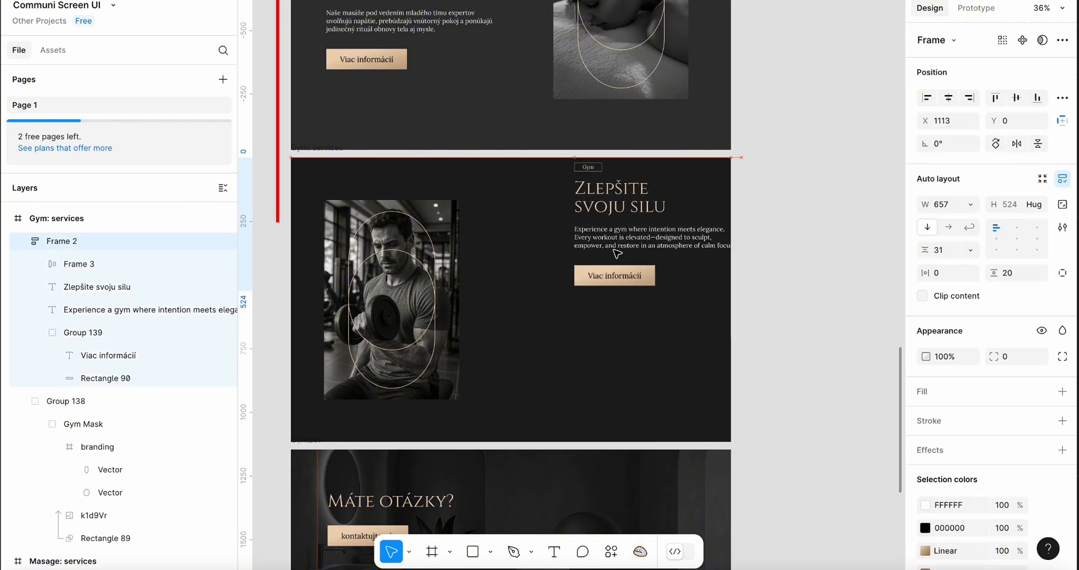
pyautogui.hotkey('ctrl', 'z')
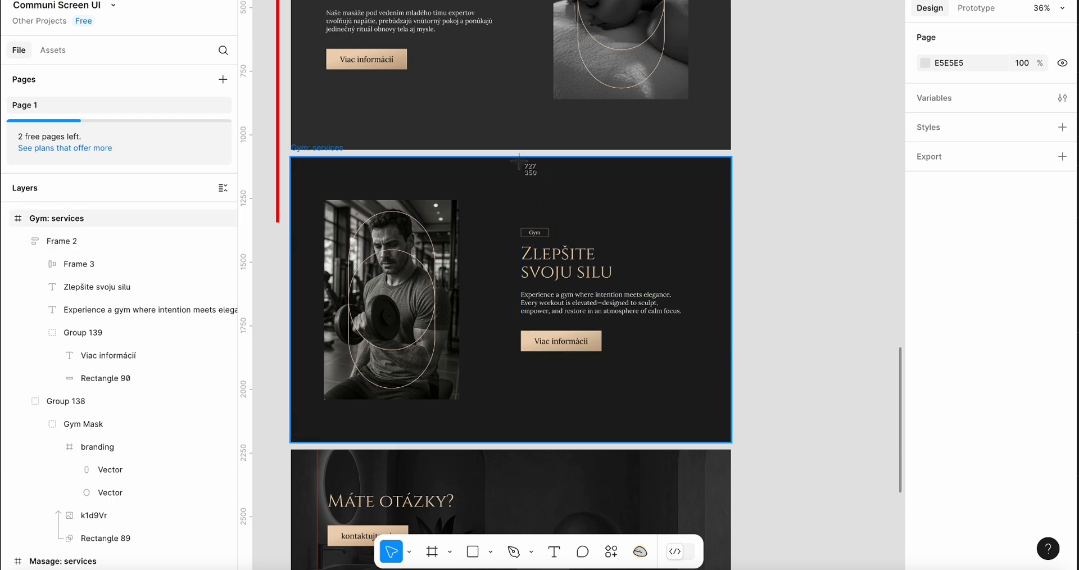
pyautogui.moveTo(519, 161); pyautogui.dragTo(607, 226)
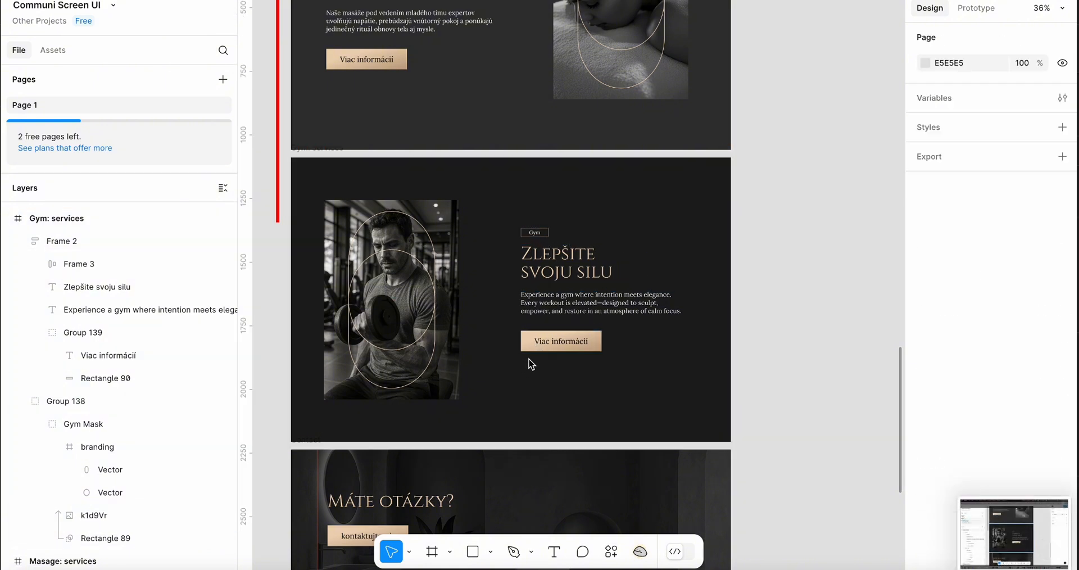
pyautogui.click(1026, 527)
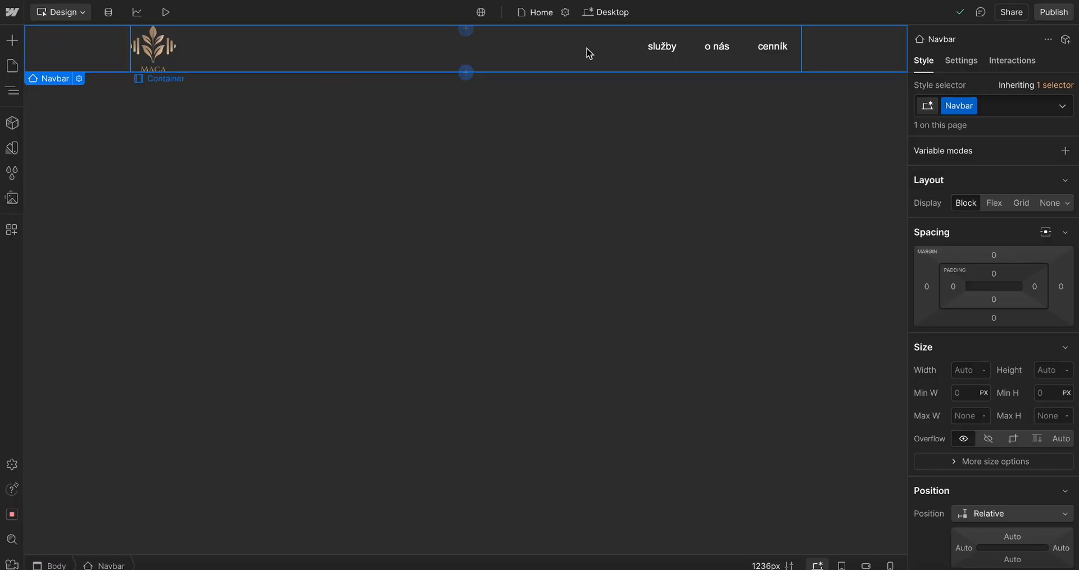
# Return to Webflow and select the navbar and its container on the canvas
pyautogui.click(587, 51)
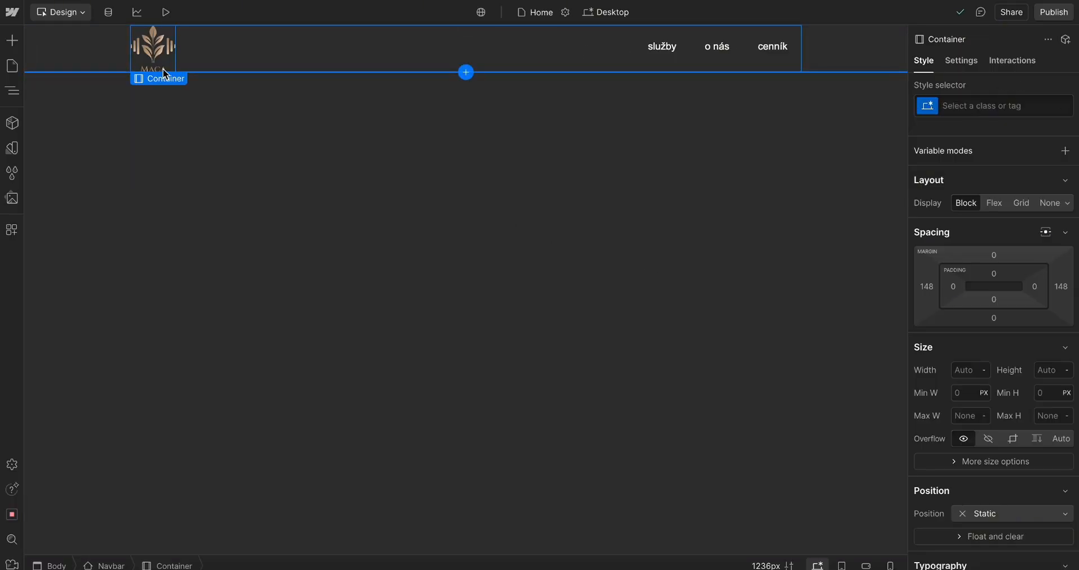
pyautogui.click(71, 69)
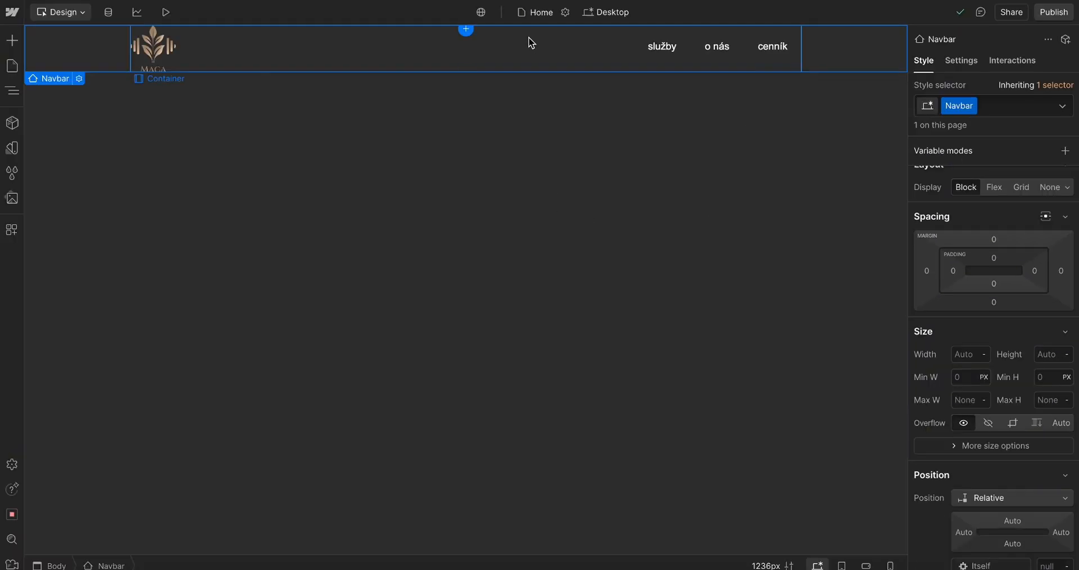
pyautogui.click(521, 46)
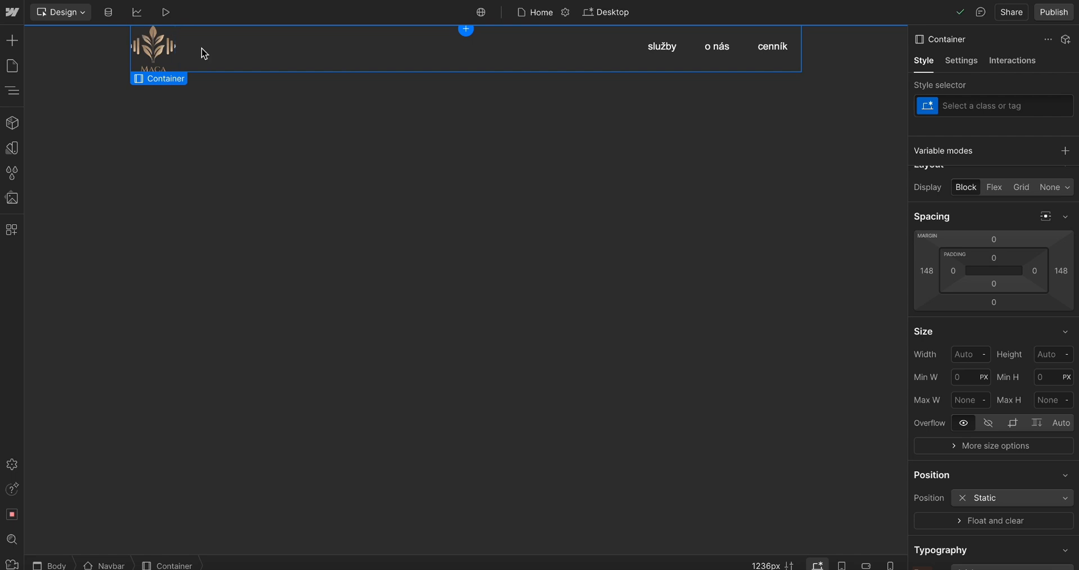
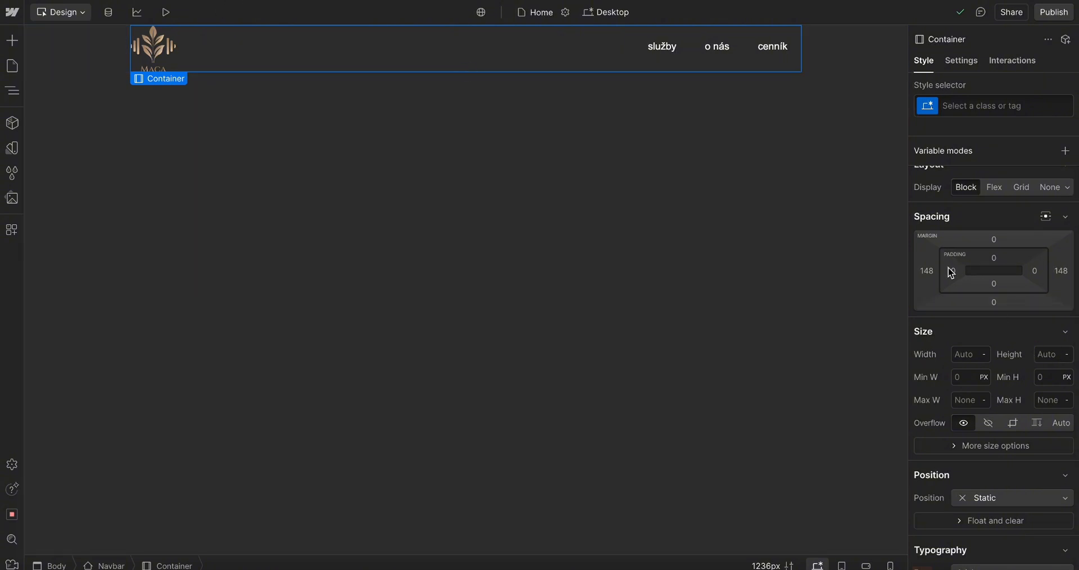
# Set the navbar container's left padding to about 88 px
pyautogui.scroll(1, 955, 260)
pyautogui.scroll(-1, 959, 268)
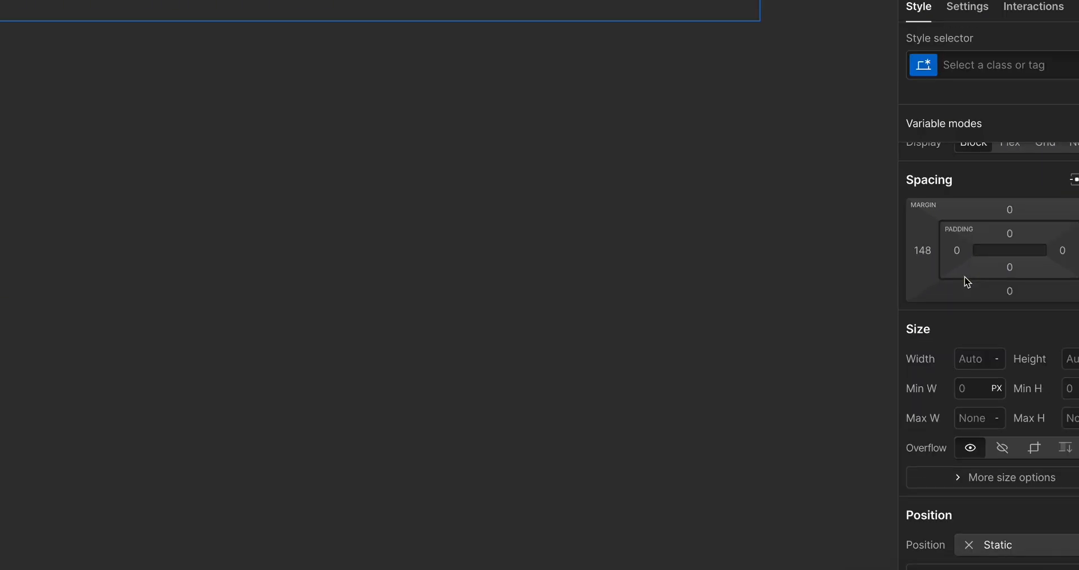
pyautogui.scroll(-1, 965, 275)
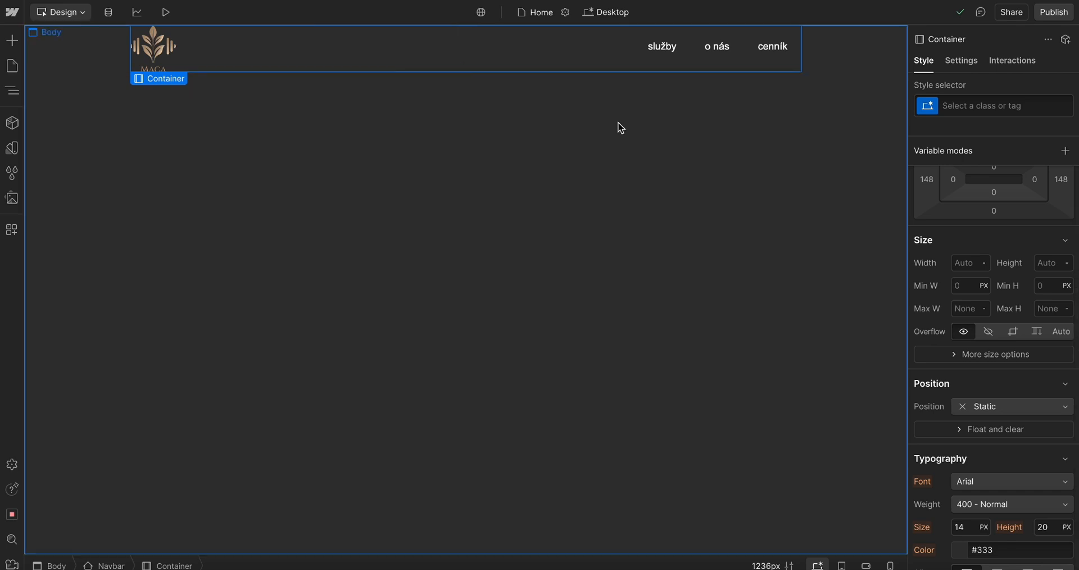
pyautogui.moveTo(953, 181); pyautogui.dragTo(1016, 184)
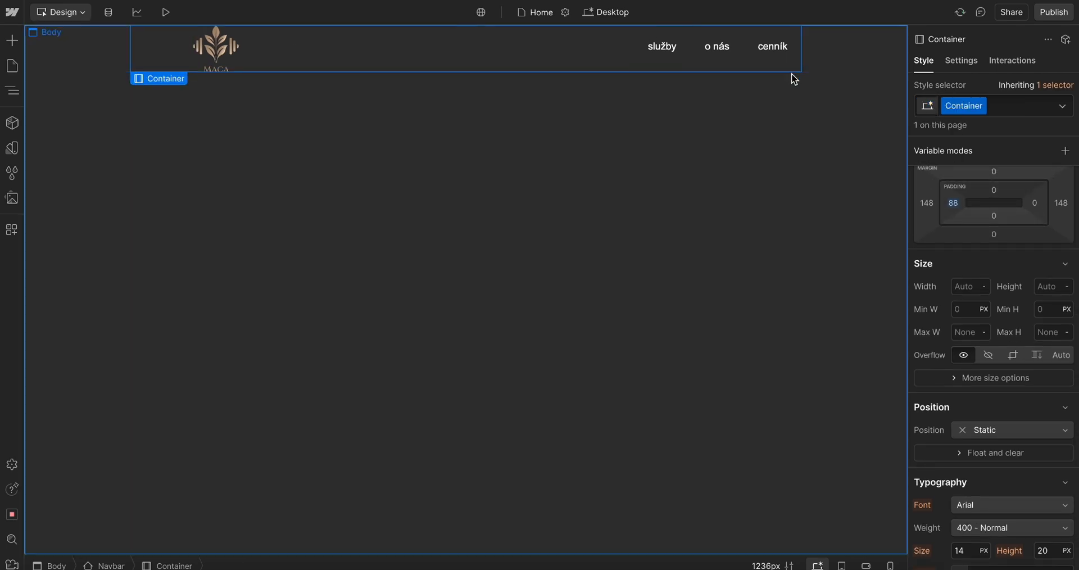
# Set the navbar container's background colour to #474747
pyautogui.scroll(-3, 975, 303)
pyautogui.scroll(-1, 975, 303)
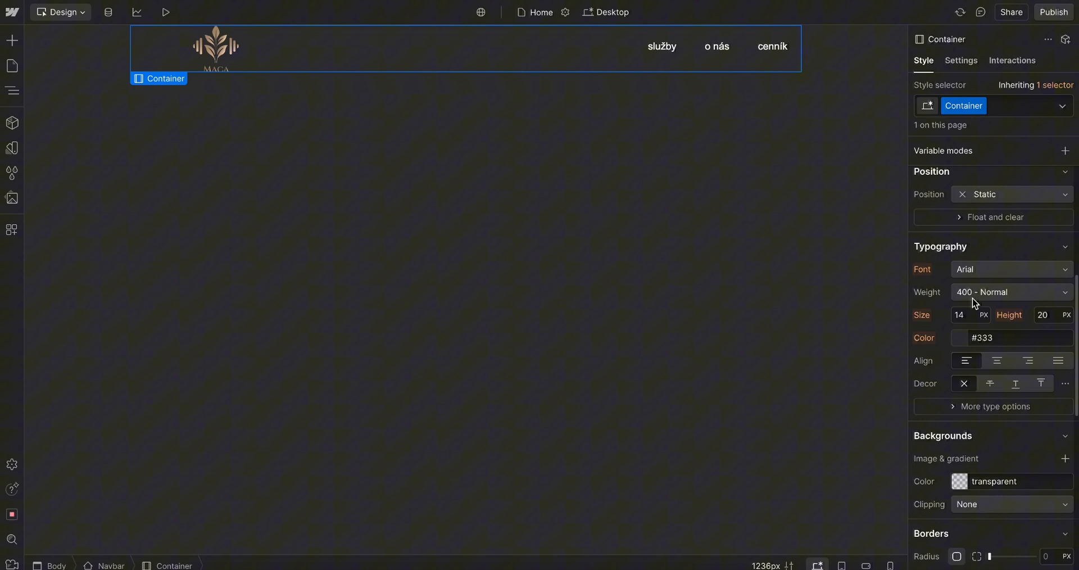
pyautogui.click(964, 485)
pyautogui.moveTo(910, 382); pyautogui.dragTo(867, 358)
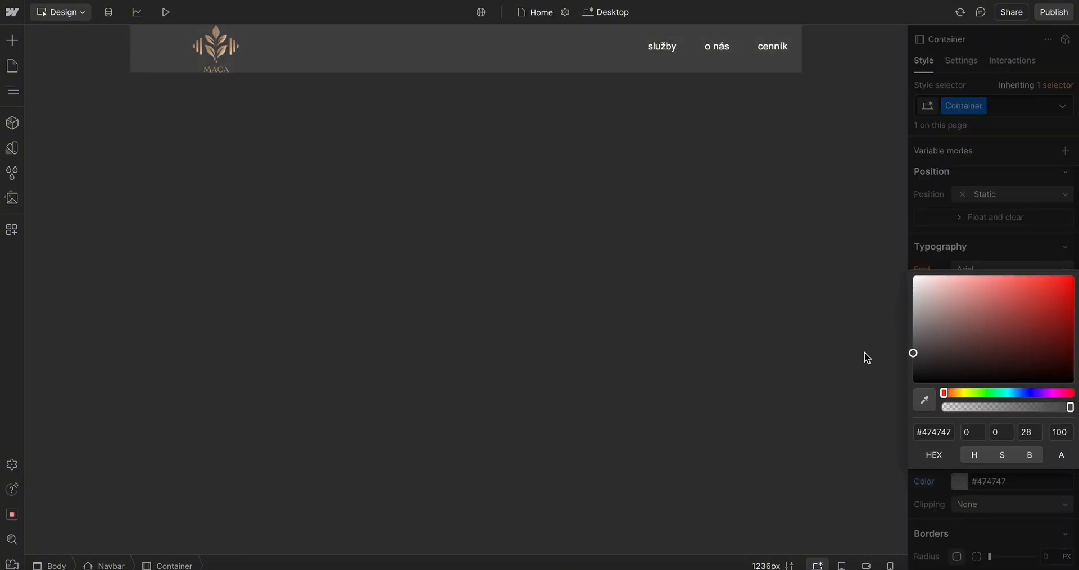
pyautogui.click(638, 276)
pyautogui.click(293, 64)
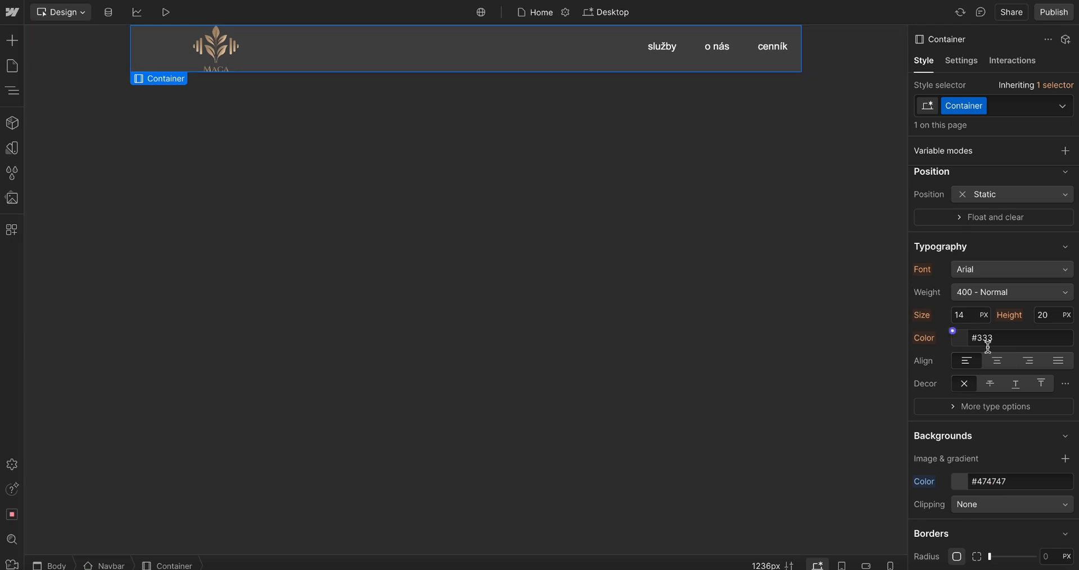
# Reset the container's left padding to 0, then widen it to about 56 px
pyautogui.scroll(5, 988, 337)
pyautogui.click(954, 288)
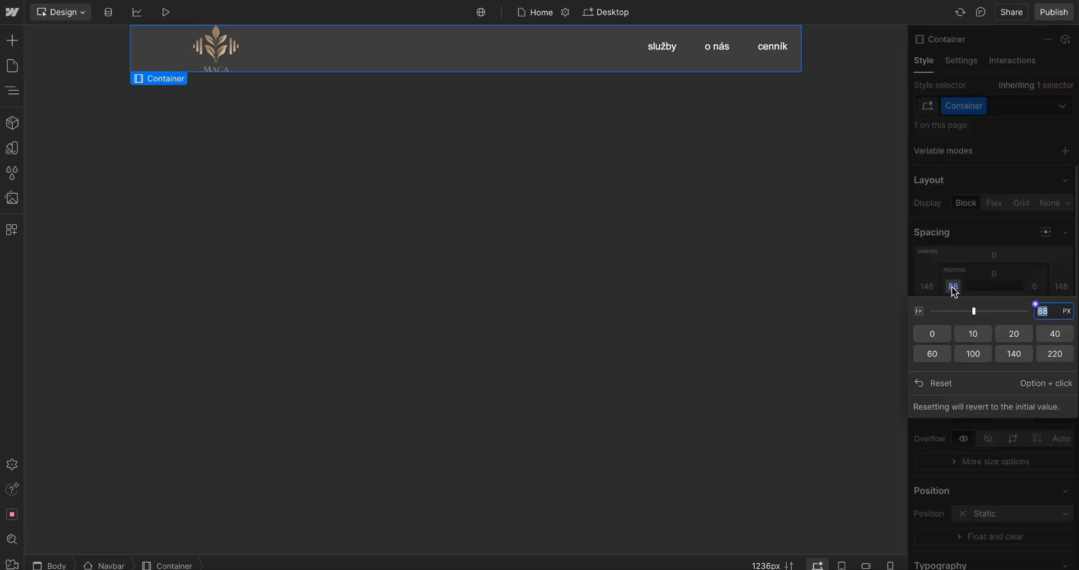
pyautogui.click(932, 334)
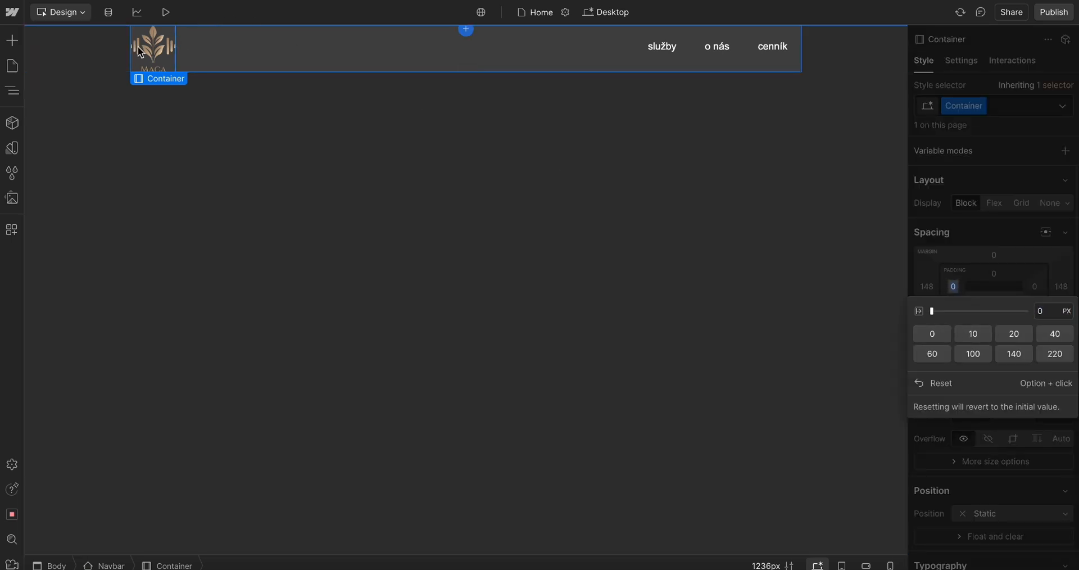
pyautogui.moveTo(954, 287); pyautogui.dragTo(972, 286)
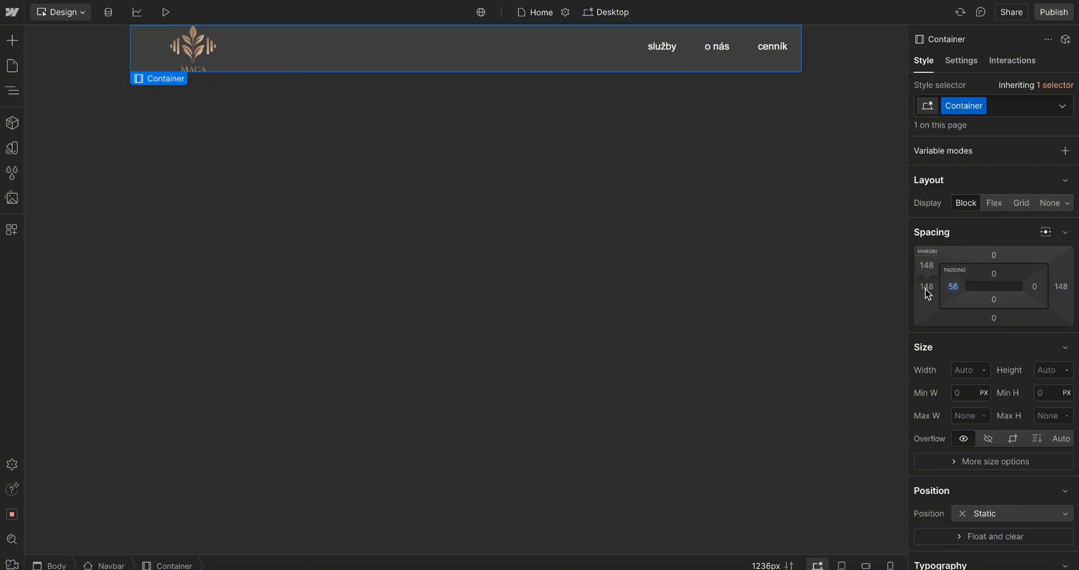
# Shift the container's left margin to about 140 px
pyautogui.moveTo(928, 292); pyautogui.dragTo(494, 188)
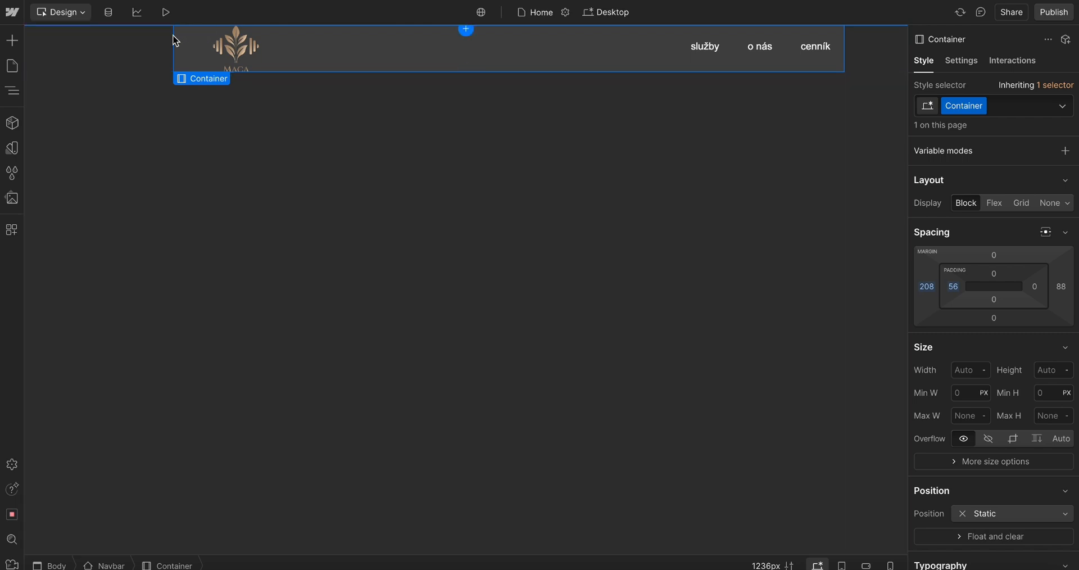
pyautogui.moveTo(934, 292); pyautogui.dragTo(854, 287)
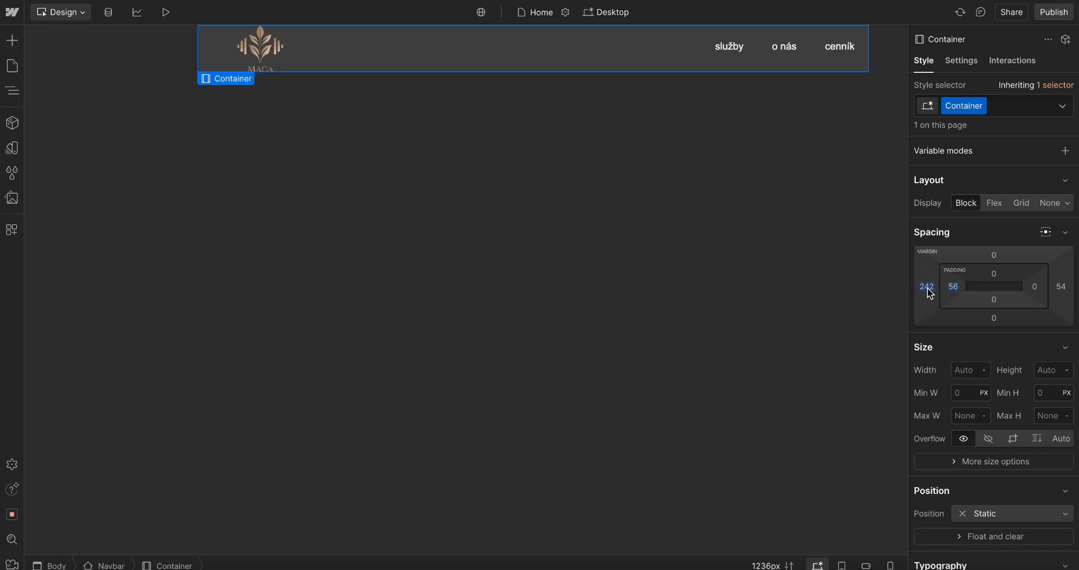
pyautogui.moveTo(930, 294); pyautogui.dragTo(1002, 291)
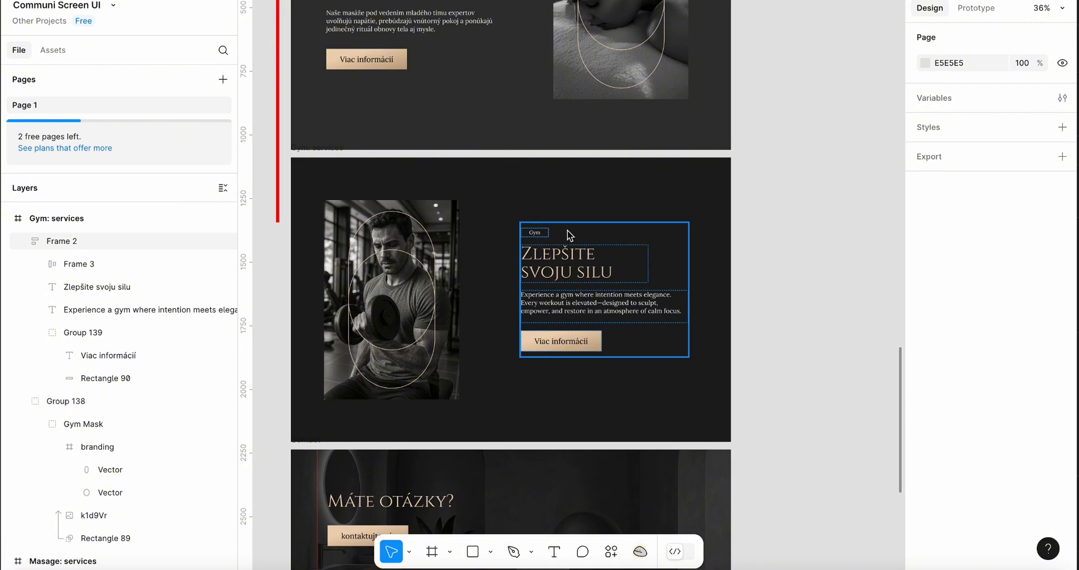
# Switch to Figma and examine the massage services section's text block and its position
pyautogui.scroll(3, 469, 212)
pyautogui.scroll(2, 469, 211)
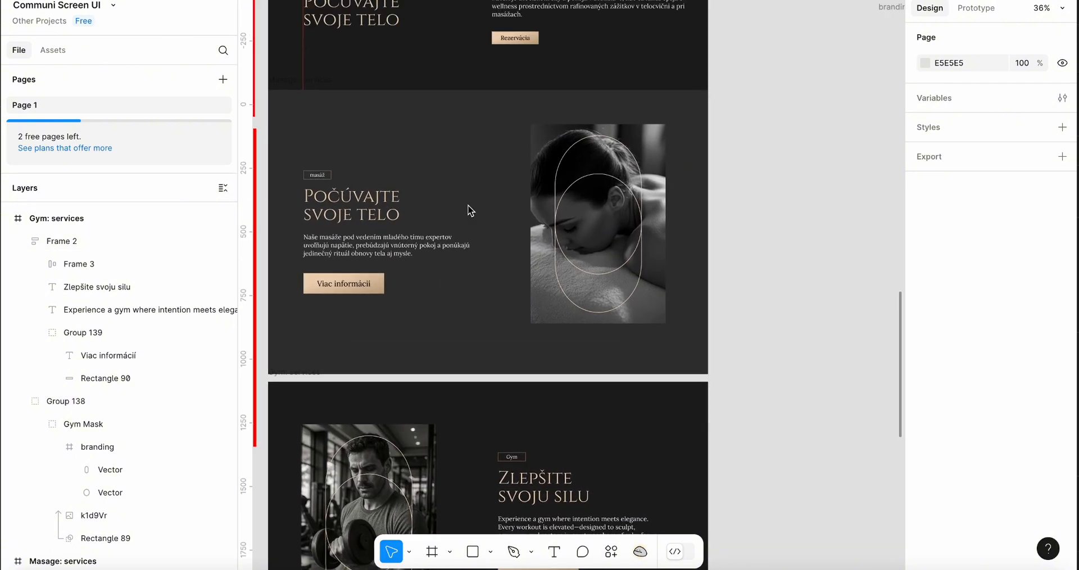
pyautogui.click(324, 171)
pyautogui.click(345, 153)
pyautogui.click(325, 168)
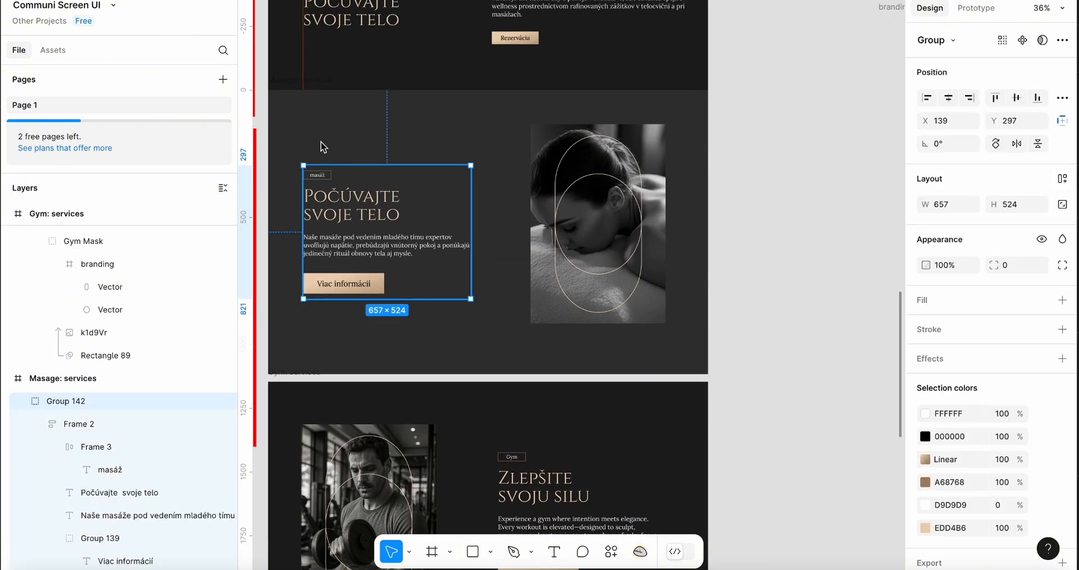
pyautogui.click(324, 142)
pyautogui.moveTo(325, 169); pyautogui.dragTo(324, 175)
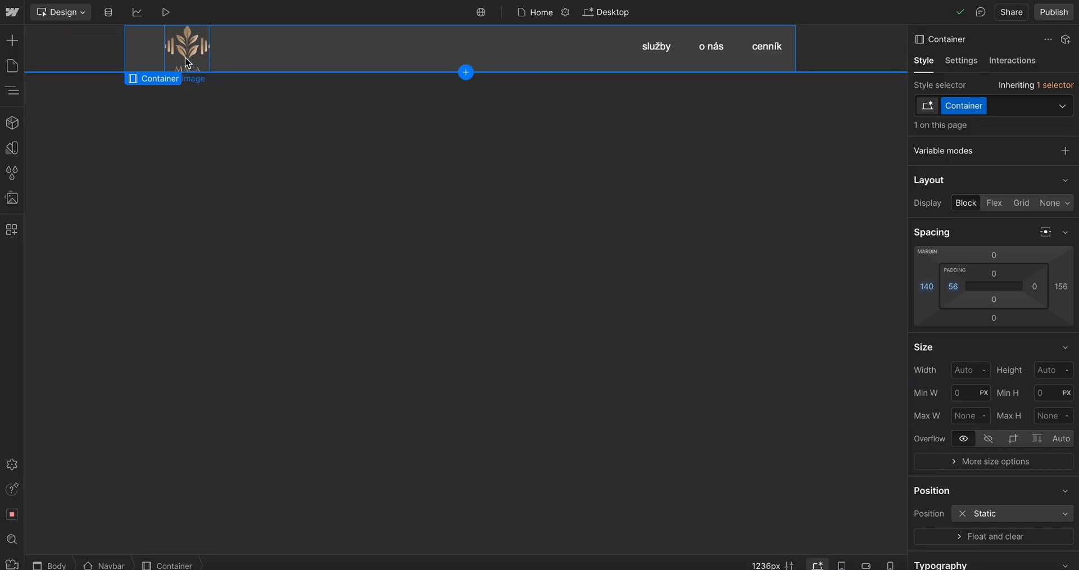
# Return to Webflow, set the container's left padding to 0 and its right margin to 140 px
pyautogui.click(953, 287)
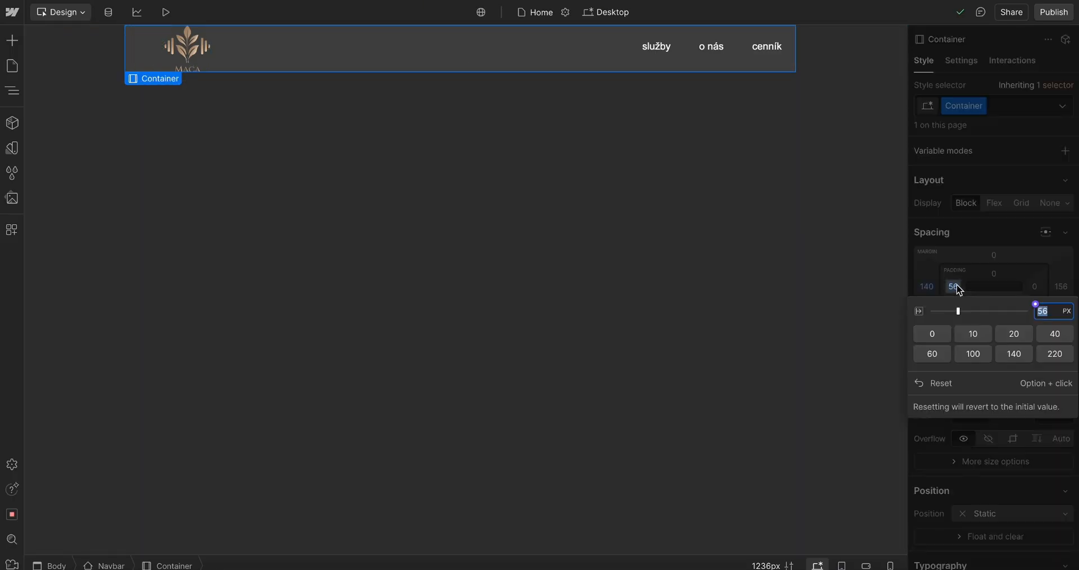
pyautogui.click(932, 332)
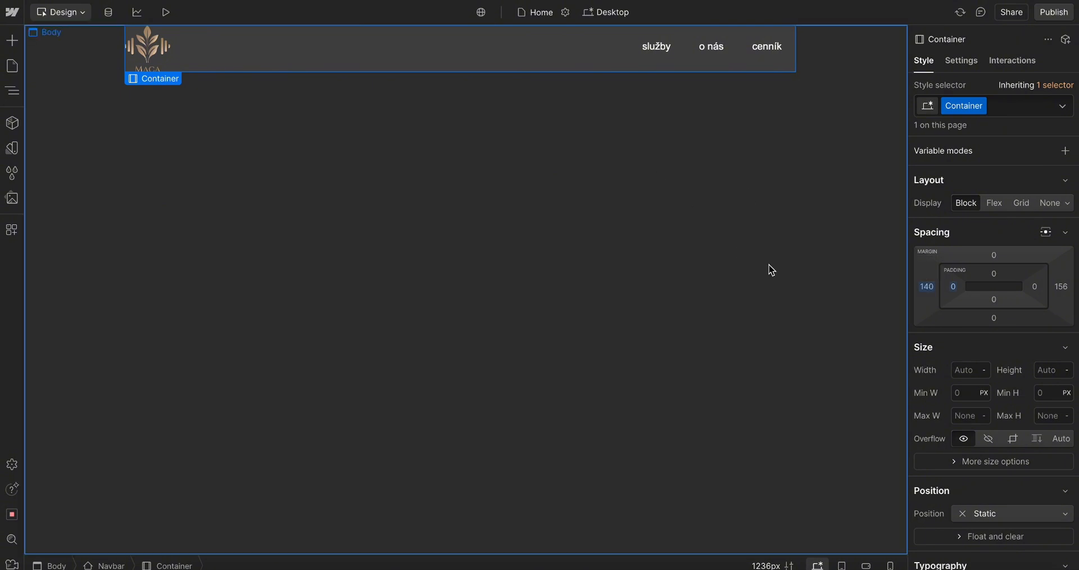
pyautogui.click(1061, 290)
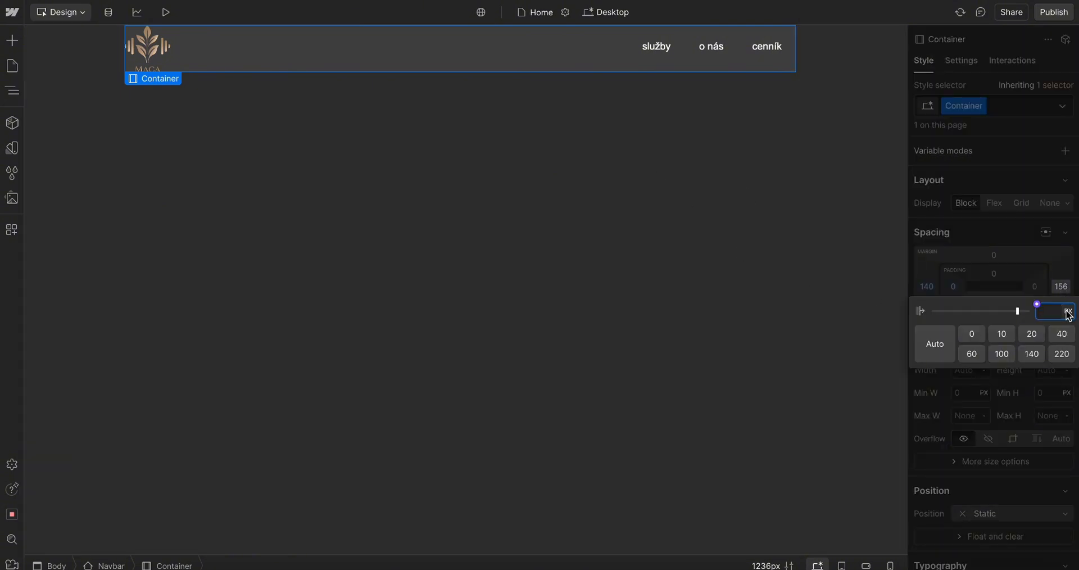
pyautogui.write('140')
pyautogui.press('Return')
pyautogui.click(759, 313)
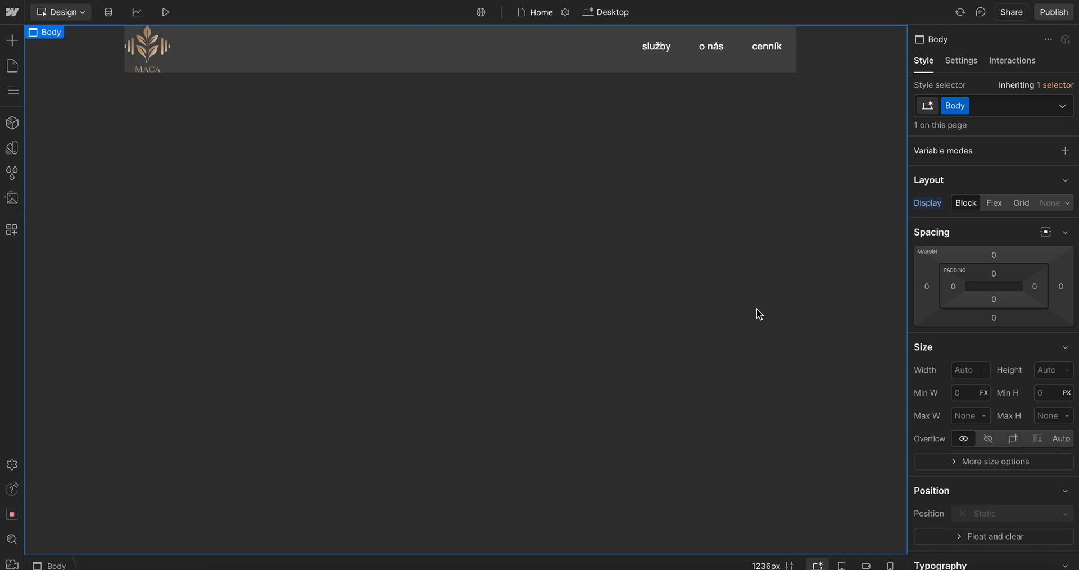
# Search the Add panel for a Navbar element and try dragging it onto the canvas
pyautogui.click(784, 70)
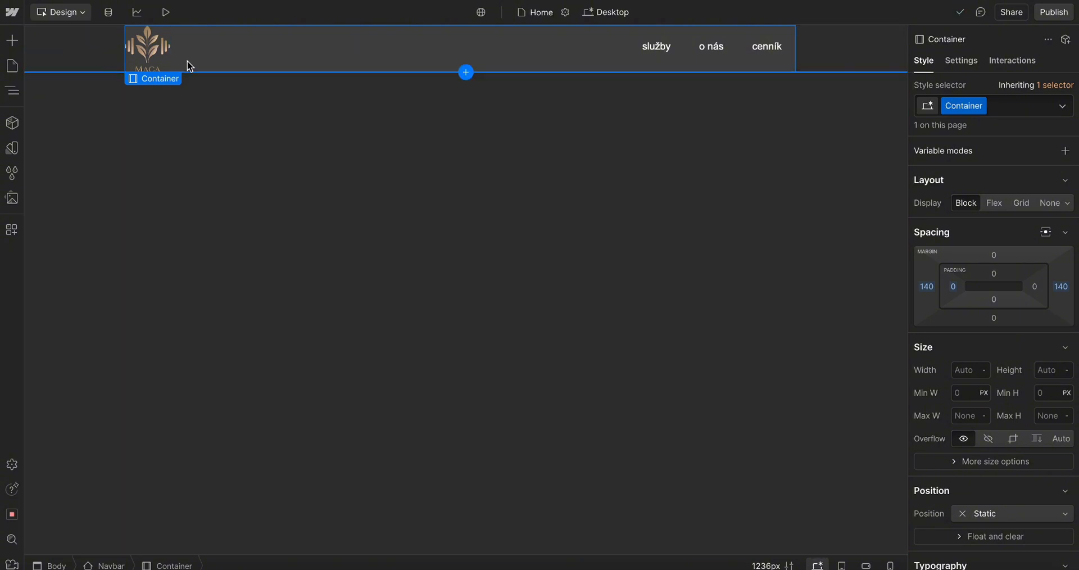
pyautogui.click(12, 40)
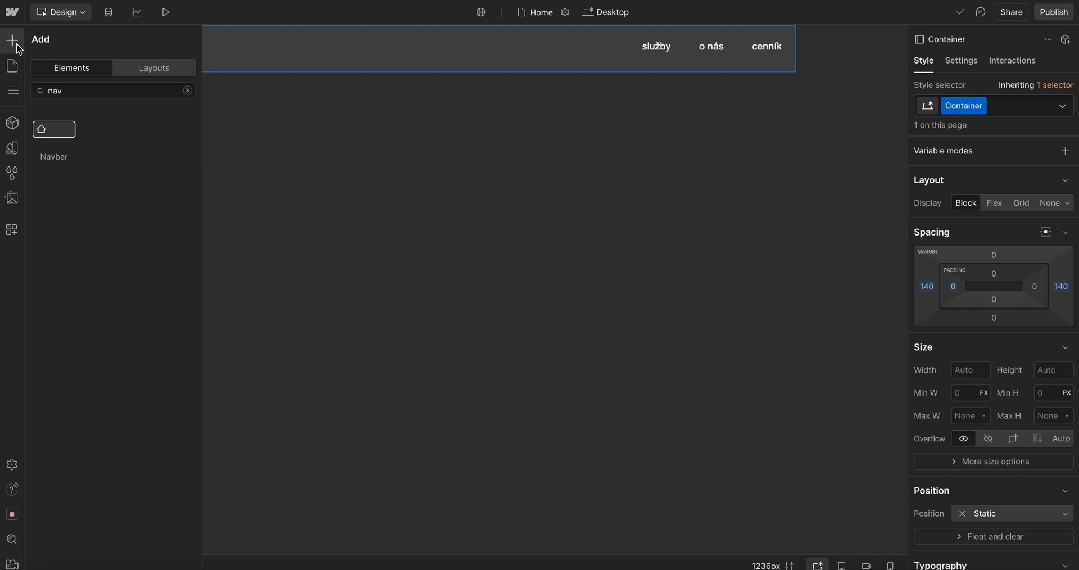
pyautogui.click(65, 91)
pyautogui.moveTo(63, 129); pyautogui.dragTo(544, 128)
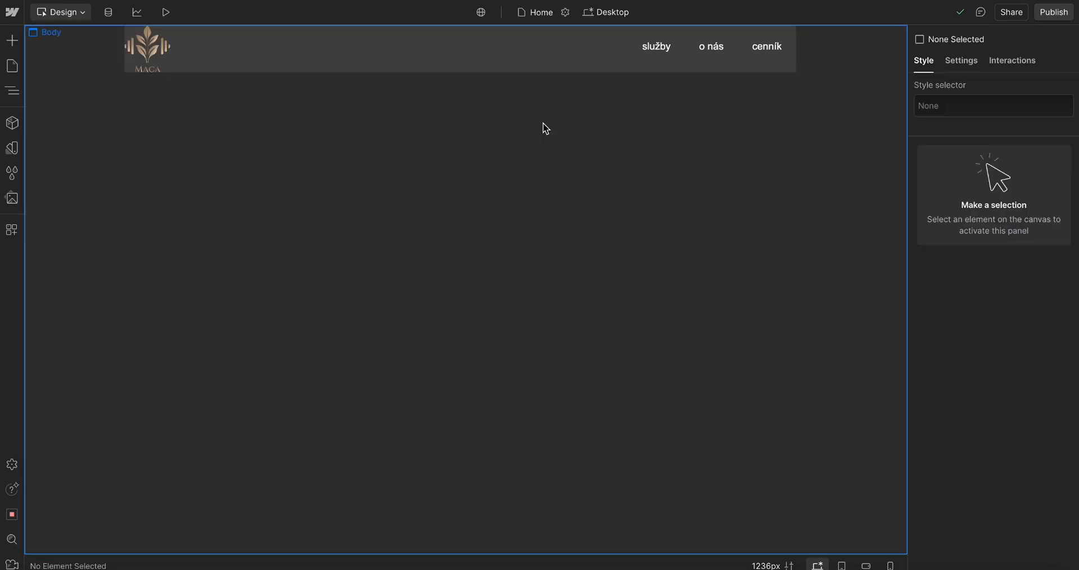
# Inspect the nav links and the container, then preview the page and return to the designer
pyautogui.click(678, 70)
pyautogui.click(787, 61)
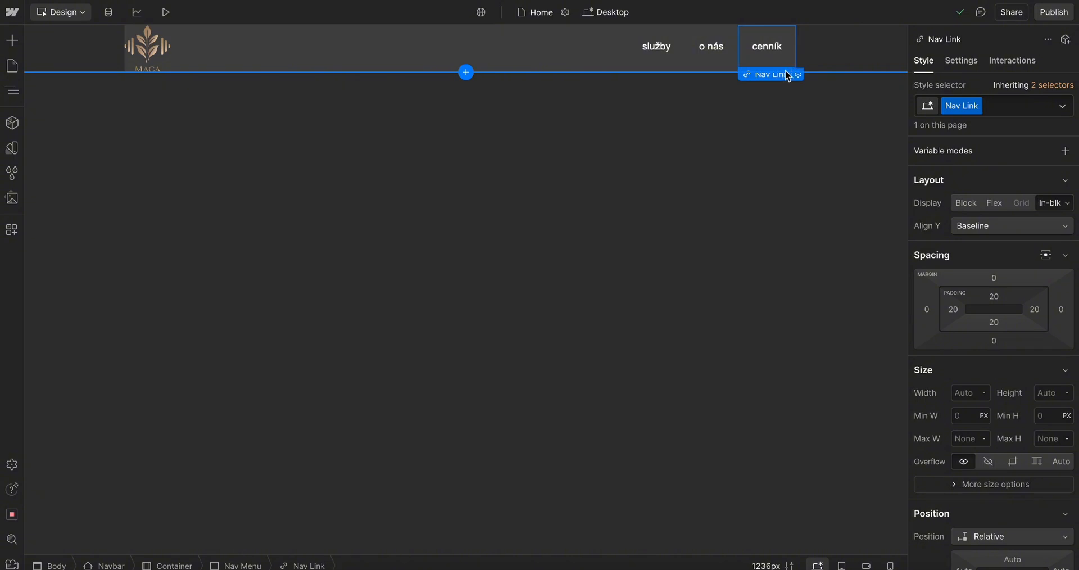
pyautogui.click(198, 68)
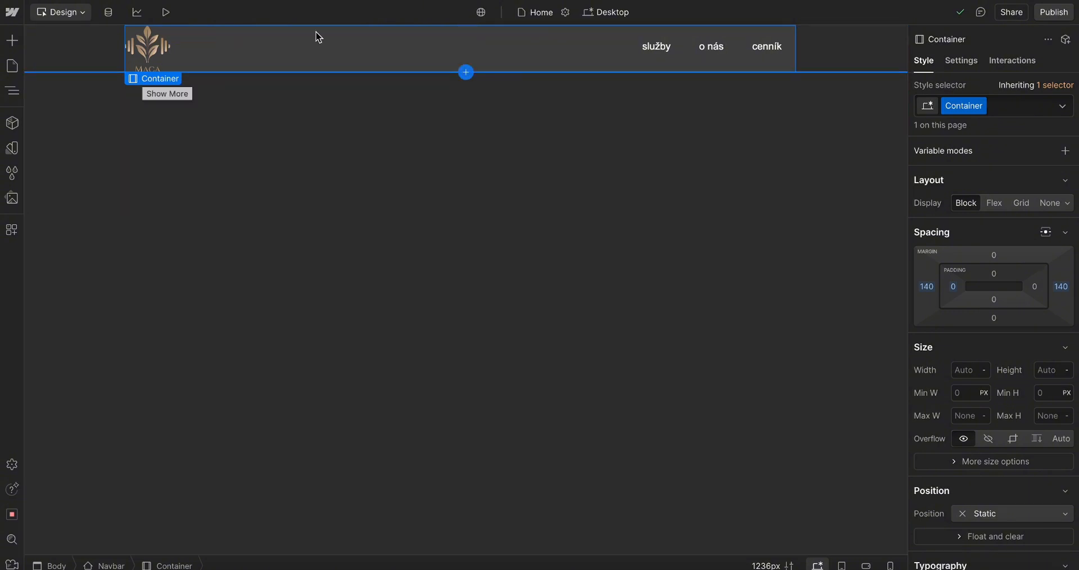
pyautogui.click(166, 13)
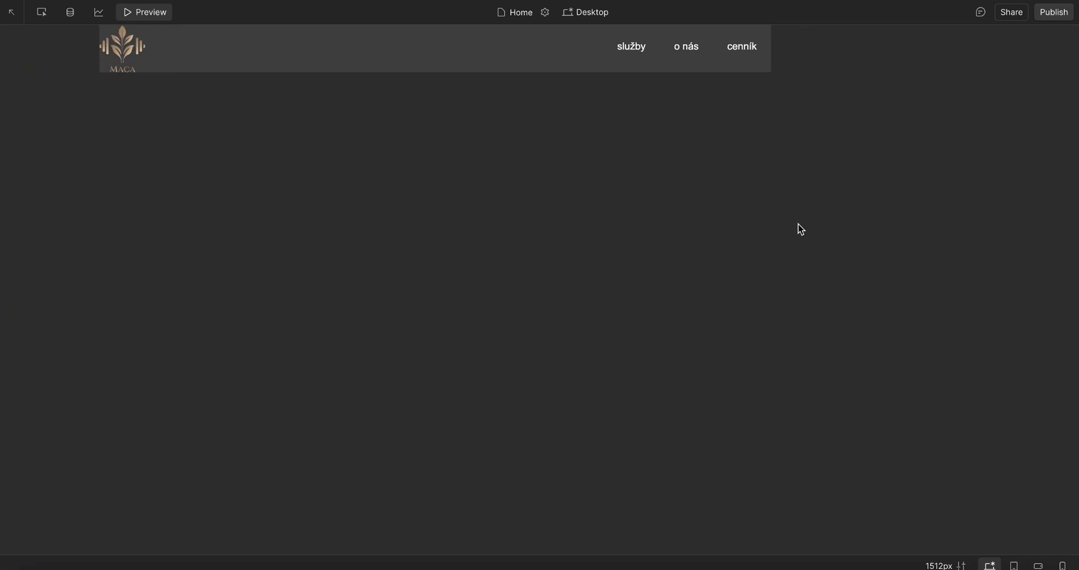
pyautogui.click(136, 17)
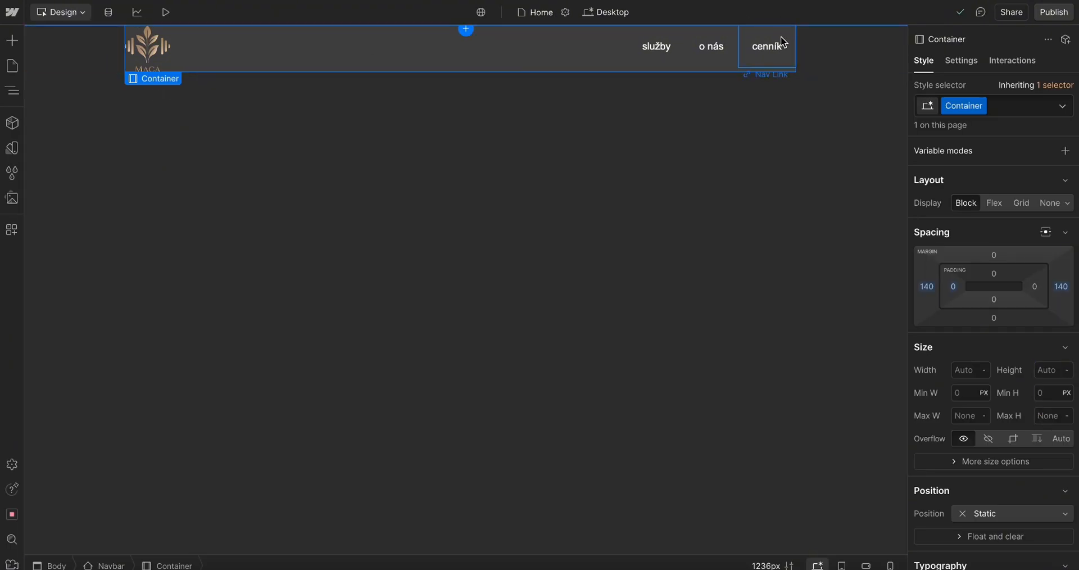
# Capture screenshots of the navbar region
pyautogui.press('super+shift+4')
pyautogui.moveTo(122, 26); pyautogui.dragTo(822, 78)
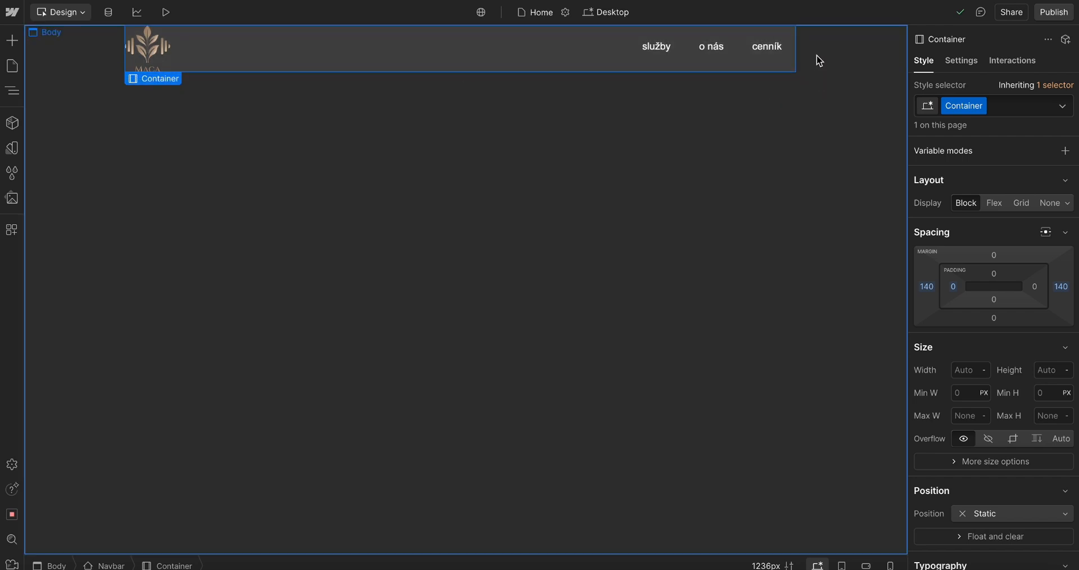
pyautogui.click(106, 65)
pyautogui.click(472, 66)
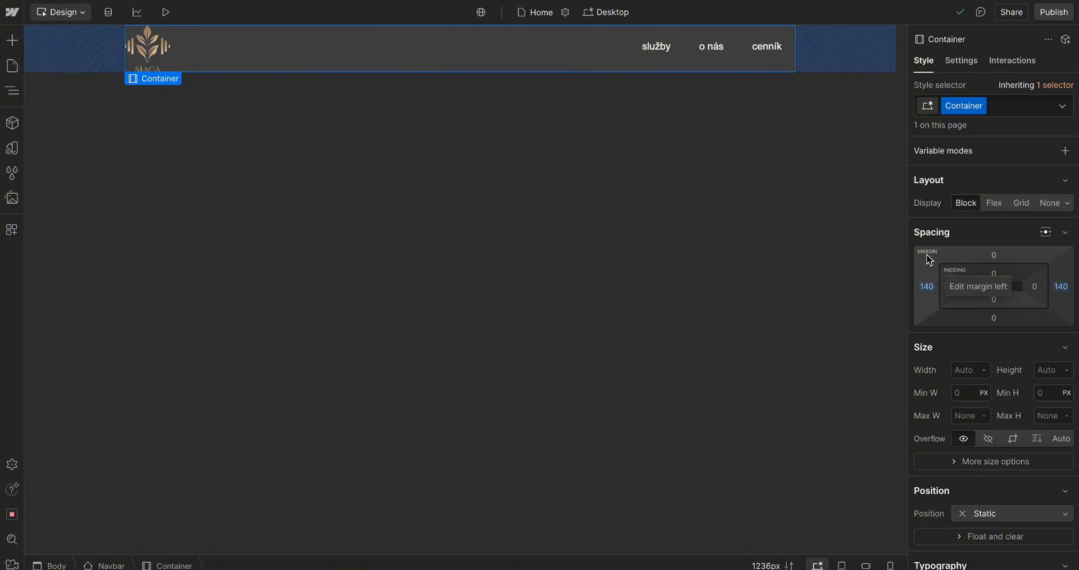
pyautogui.press('super+shift+4')
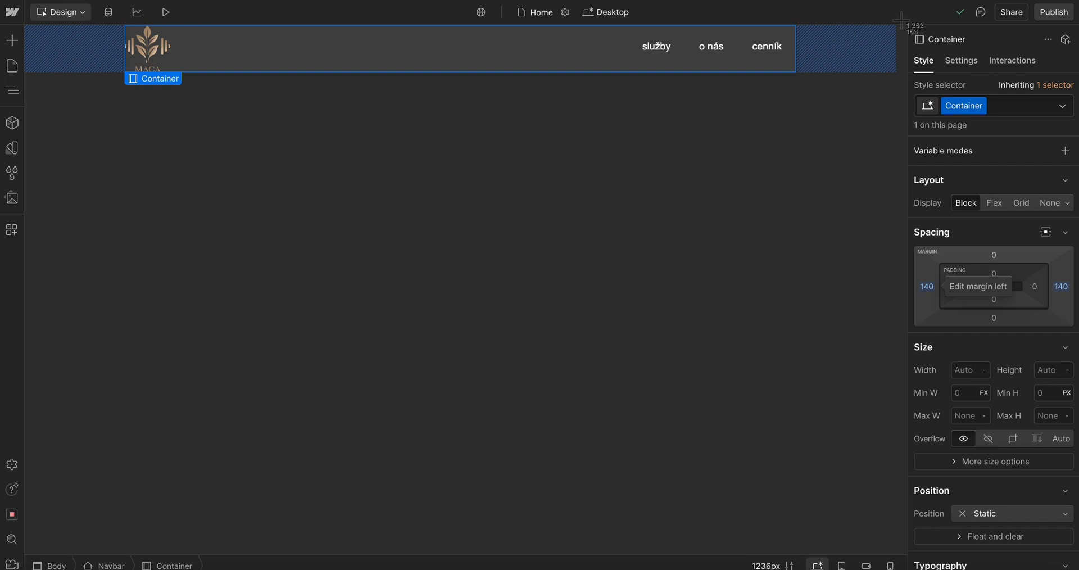
pyautogui.moveTo(900, 21); pyautogui.dragTo(105, 72)
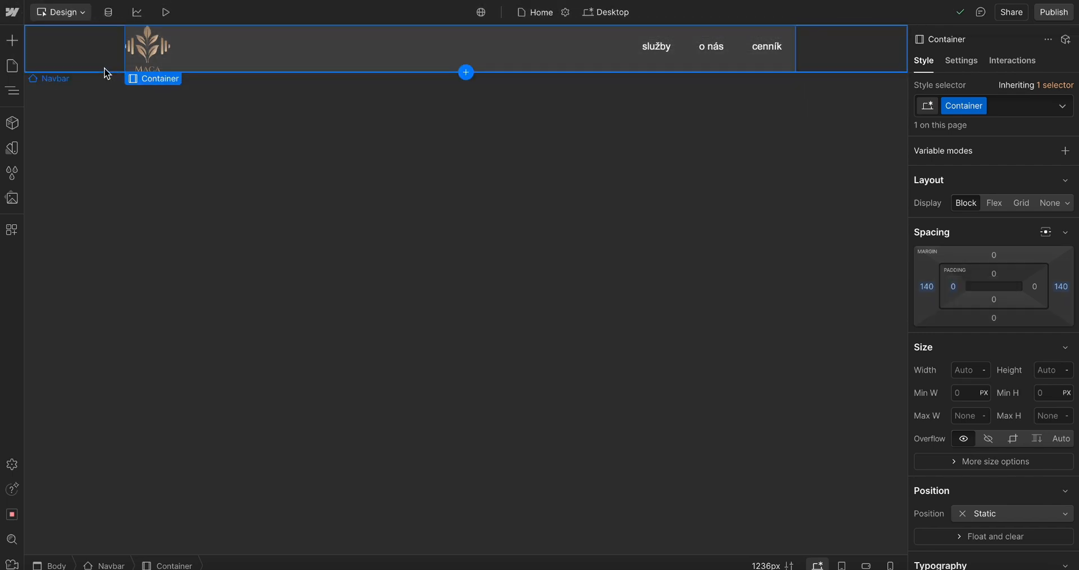
# Set the container's right and left margins to 0
pyautogui.click(1061, 288)
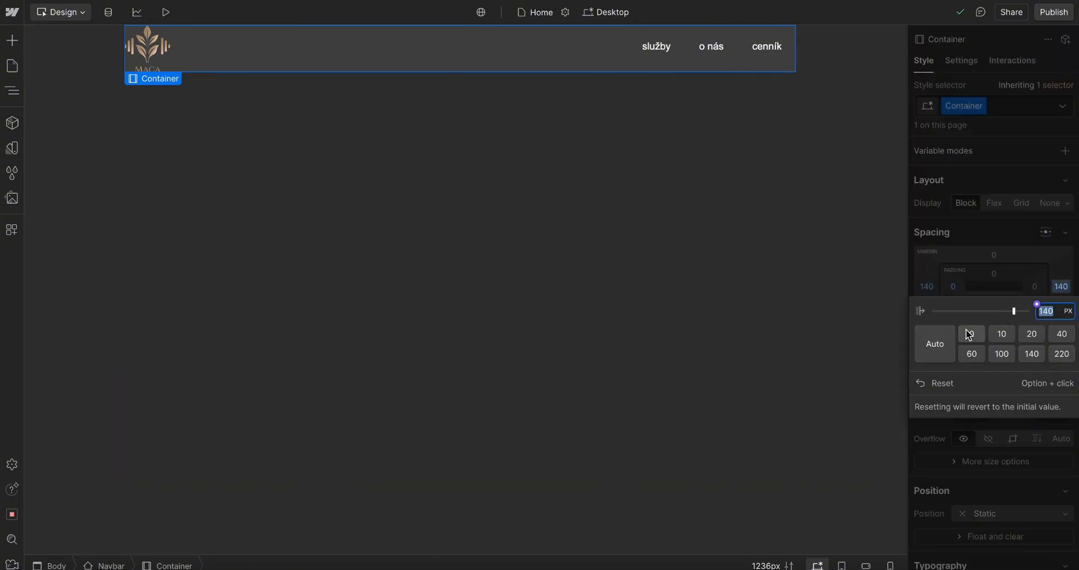
pyautogui.click(971, 334)
pyautogui.click(926, 286)
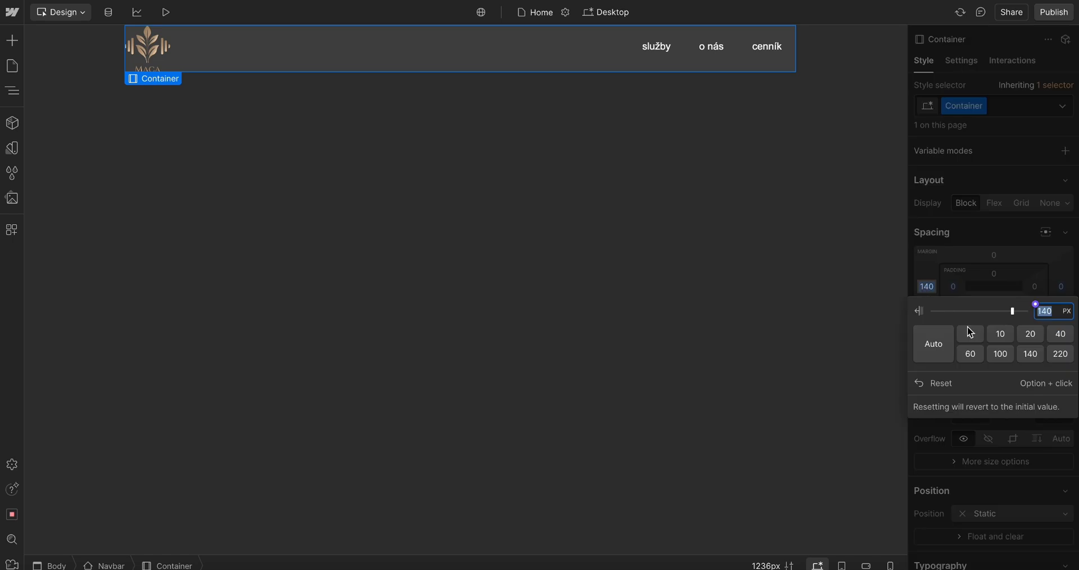
pyautogui.click(971, 333)
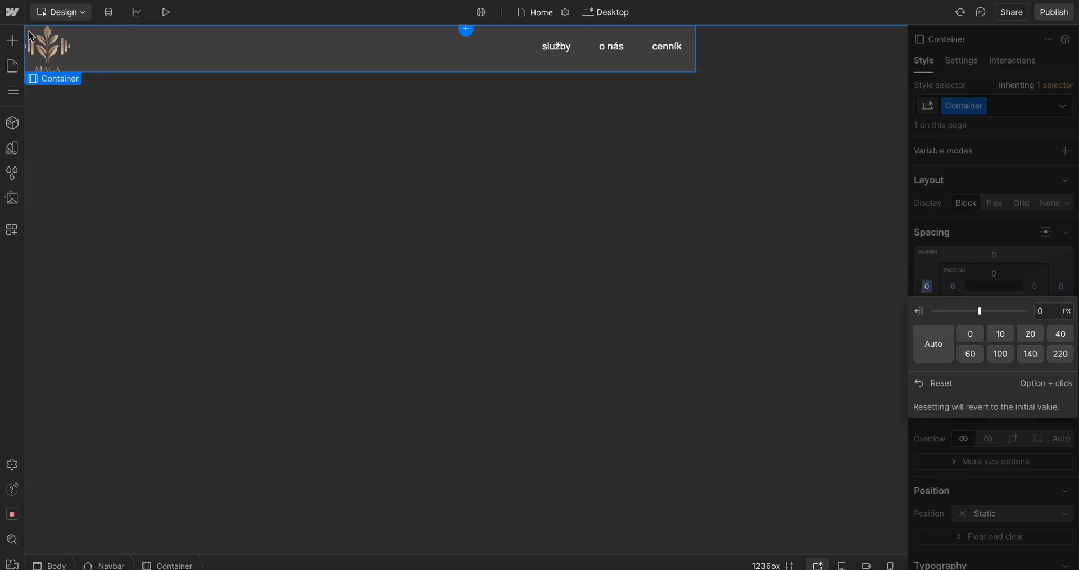
pyautogui.click(1010, 264)
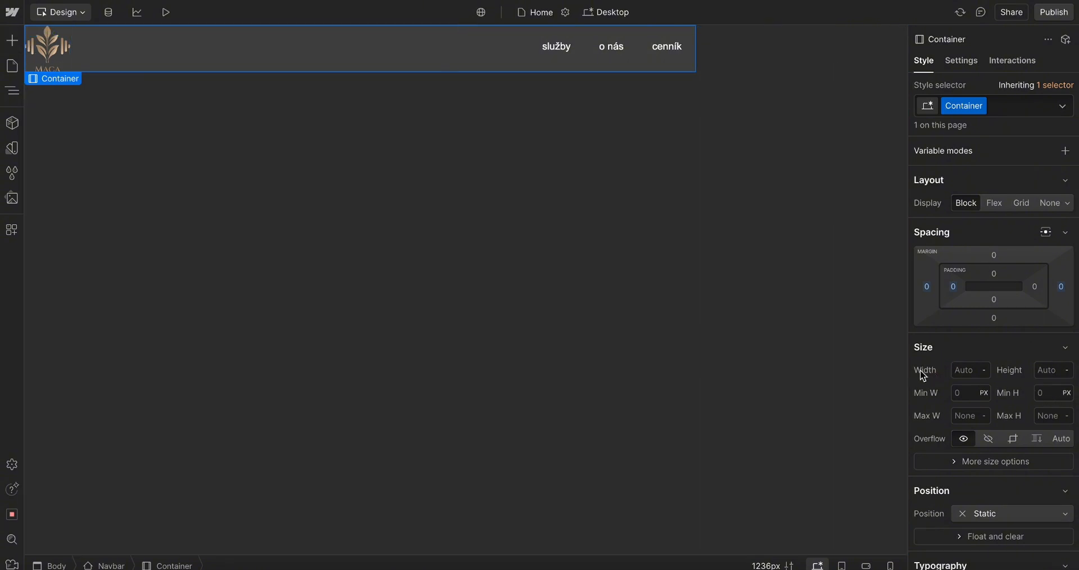
# Set the container's width to 100%
pyautogui.click(967, 372)
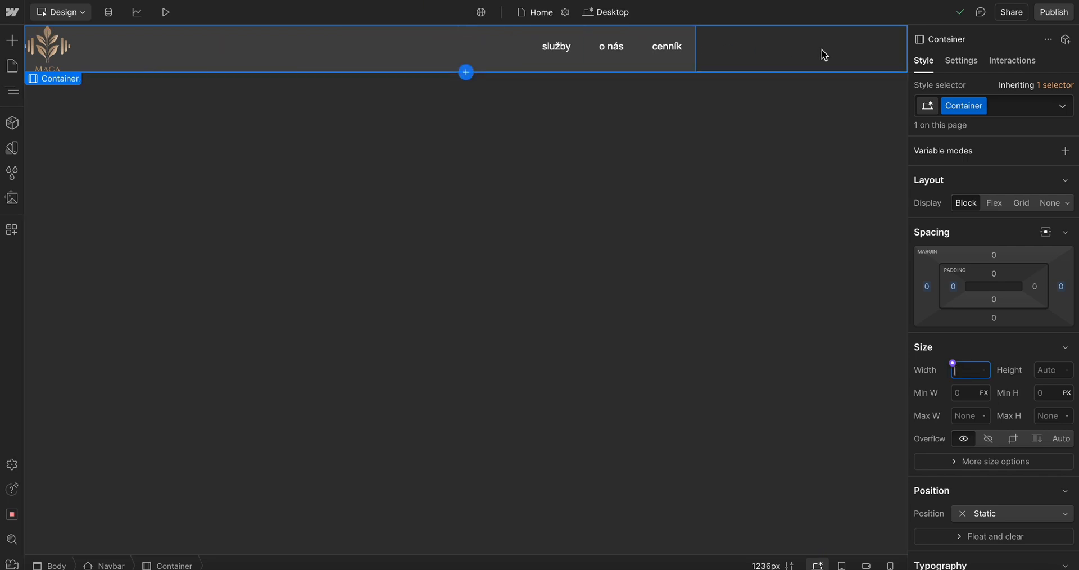
pyautogui.write('100')
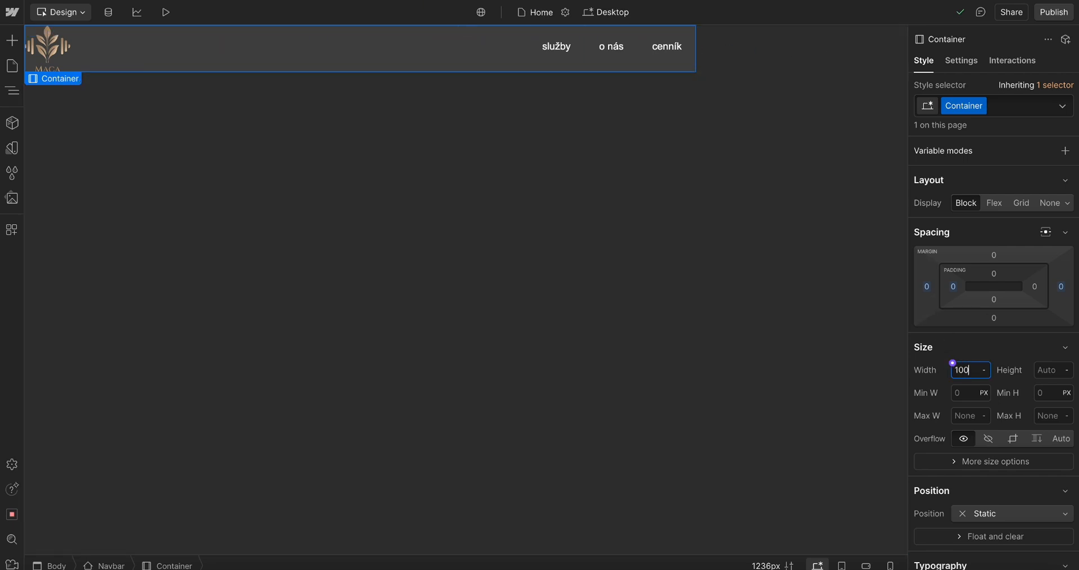
pyautogui.write('%')
pyautogui.press('Return')
# Select the Navbar in the navigator and set its width to 100%
pyautogui.click(17, 94)
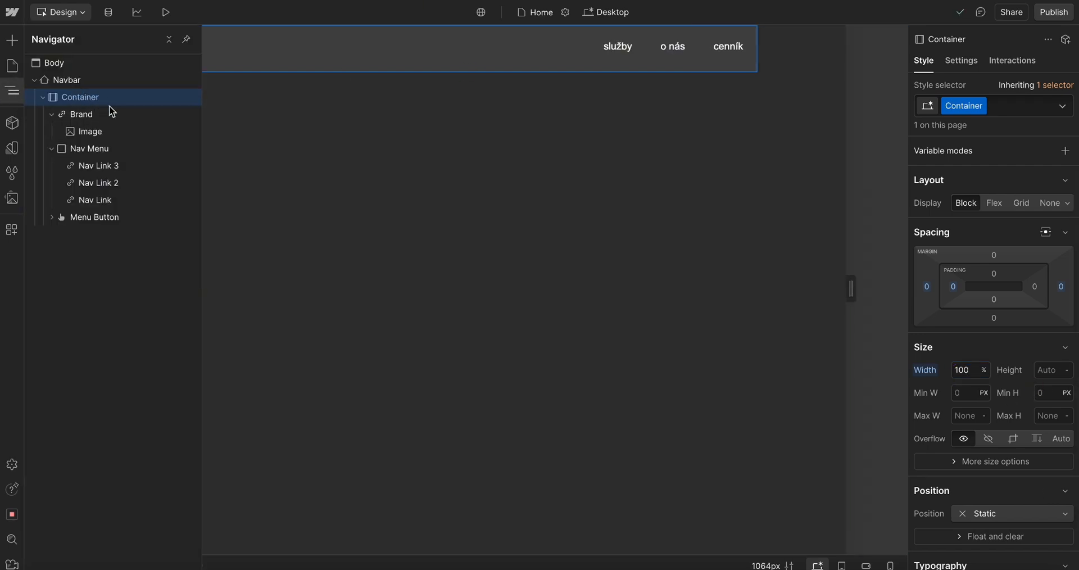
pyautogui.click(77, 85)
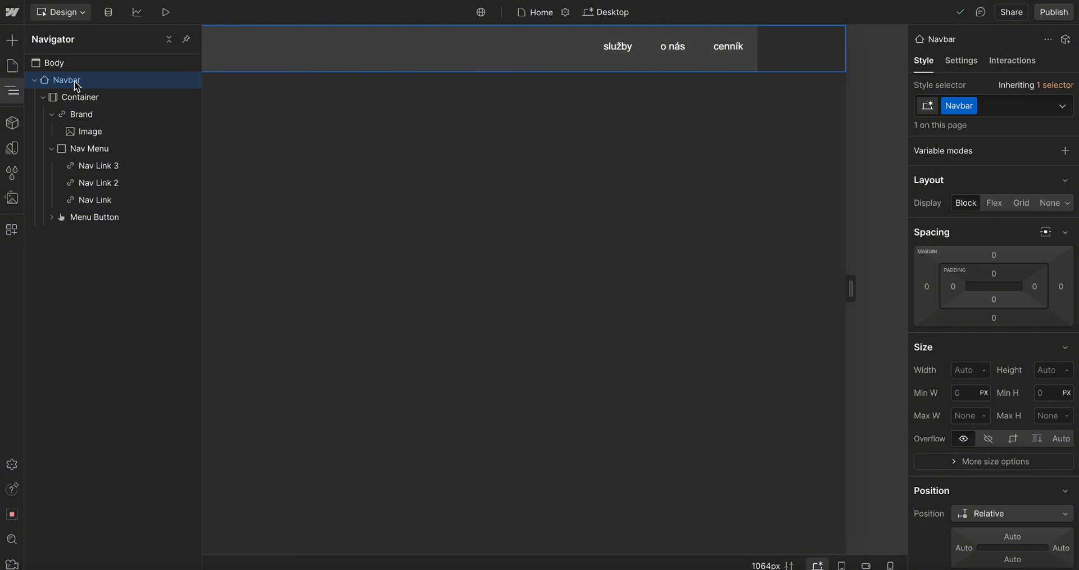
pyautogui.click(36, 80)
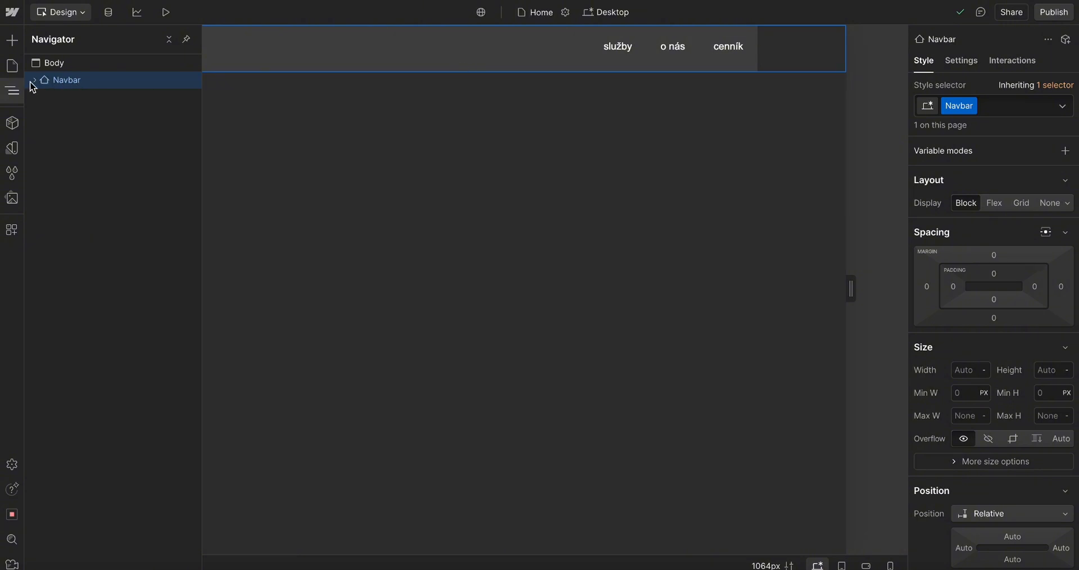
pyautogui.click(34, 81)
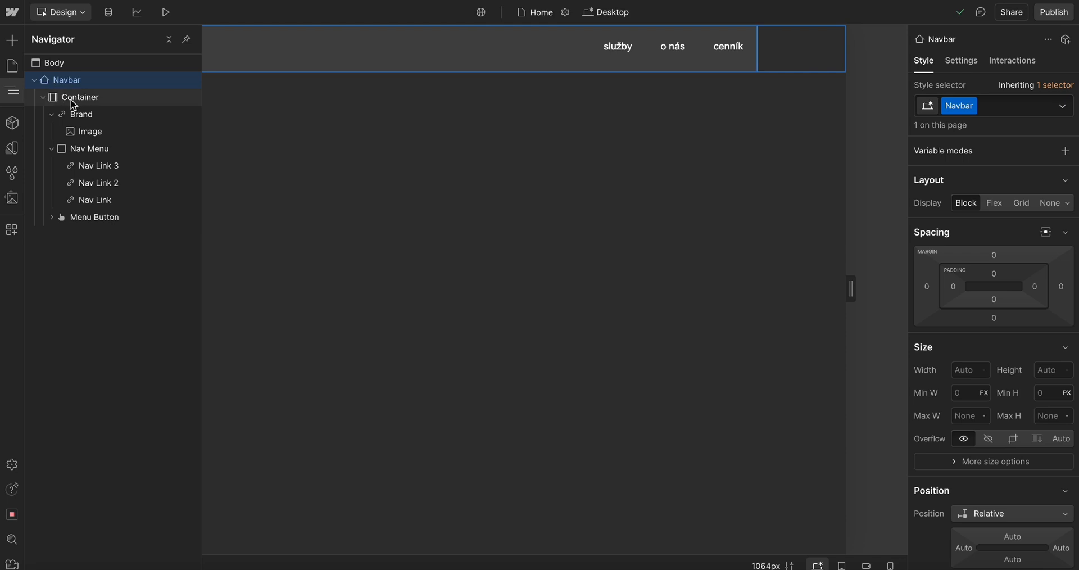
pyautogui.click(35, 80)
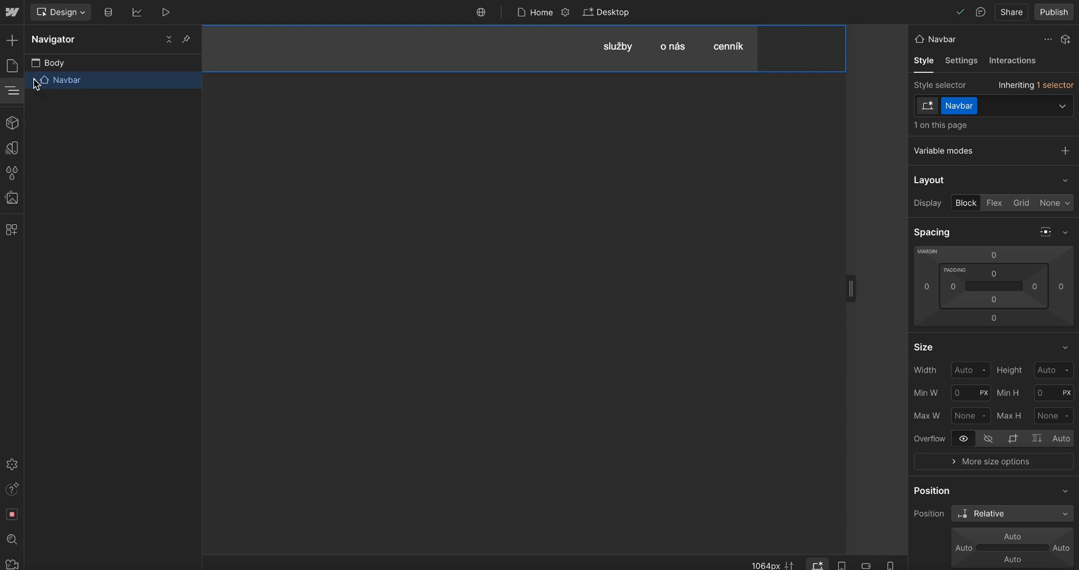
pyautogui.click(972, 369)
pyautogui.write('100')
pyautogui.press('Return')
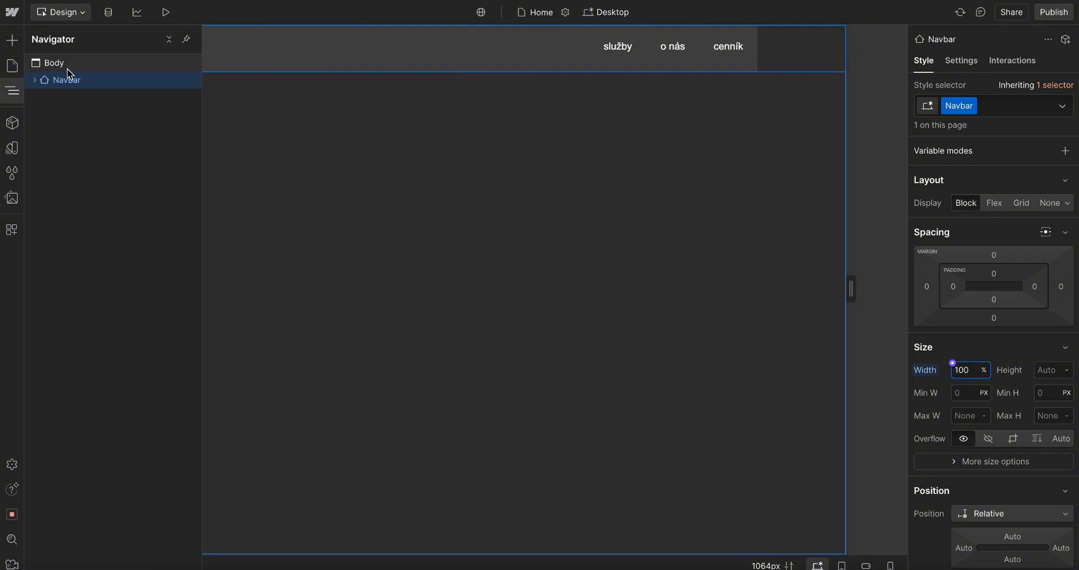
# Select the navbar's container and set its maximum width to 100%
pyautogui.click(626, 84)
pyautogui.click(510, 46)
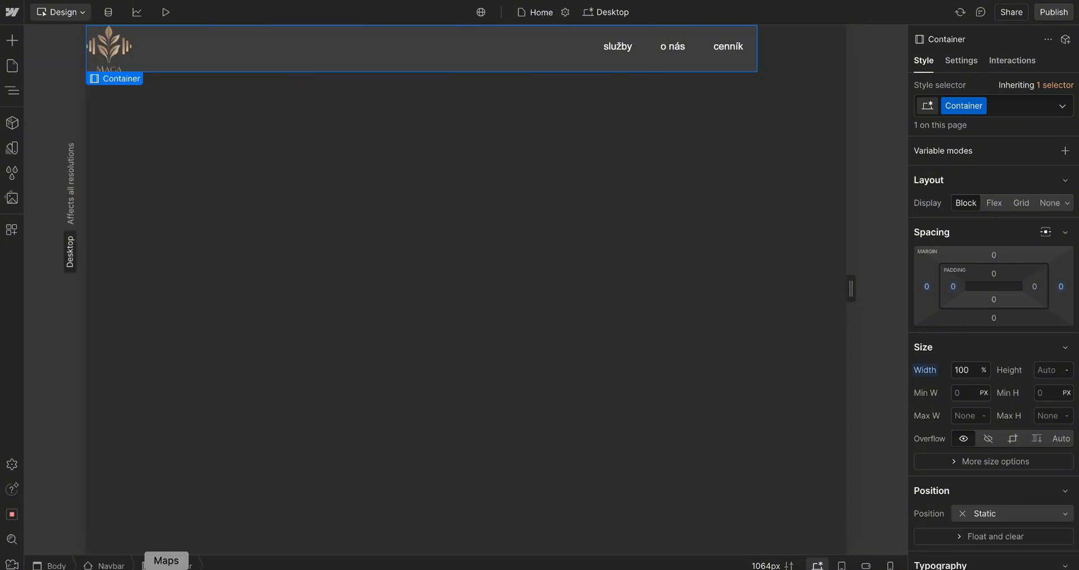
pyautogui.click(960, 416)
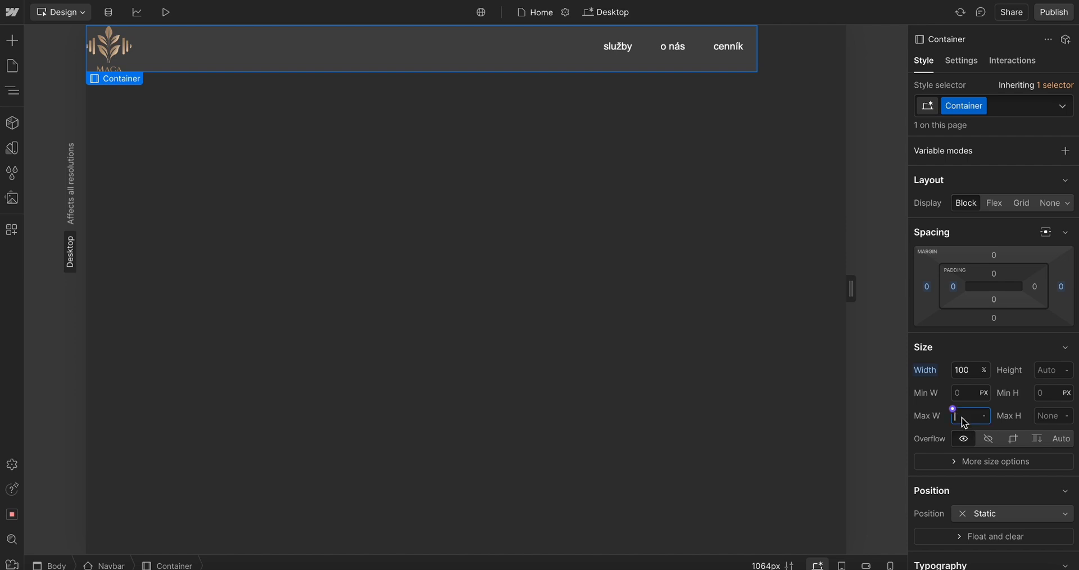
pyautogui.write('100%')
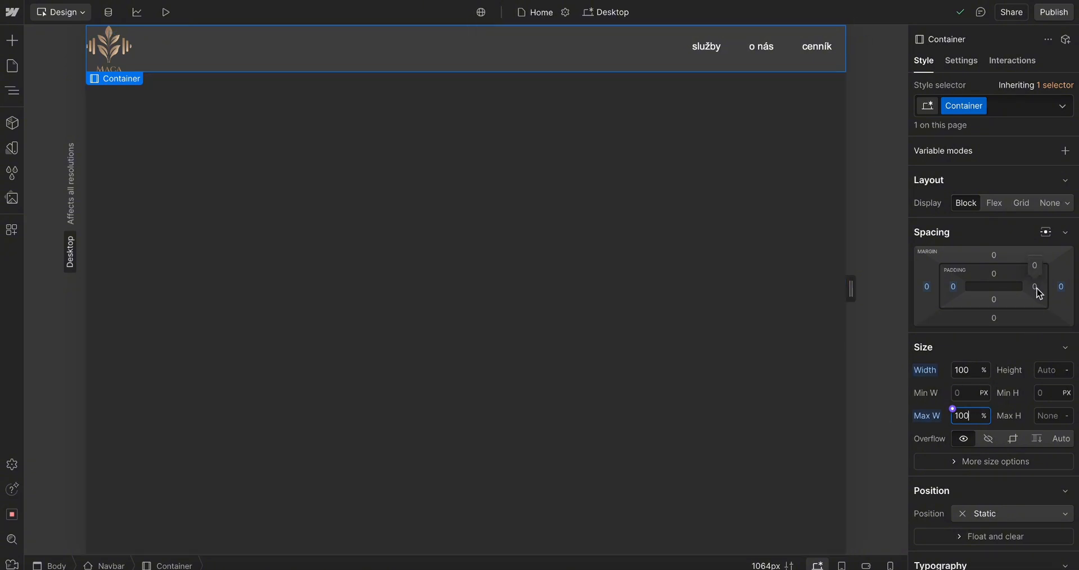
# Set the container's right and left padding to 3rem
pyautogui.moveTo(1036, 288); pyautogui.dragTo(1007, 286)
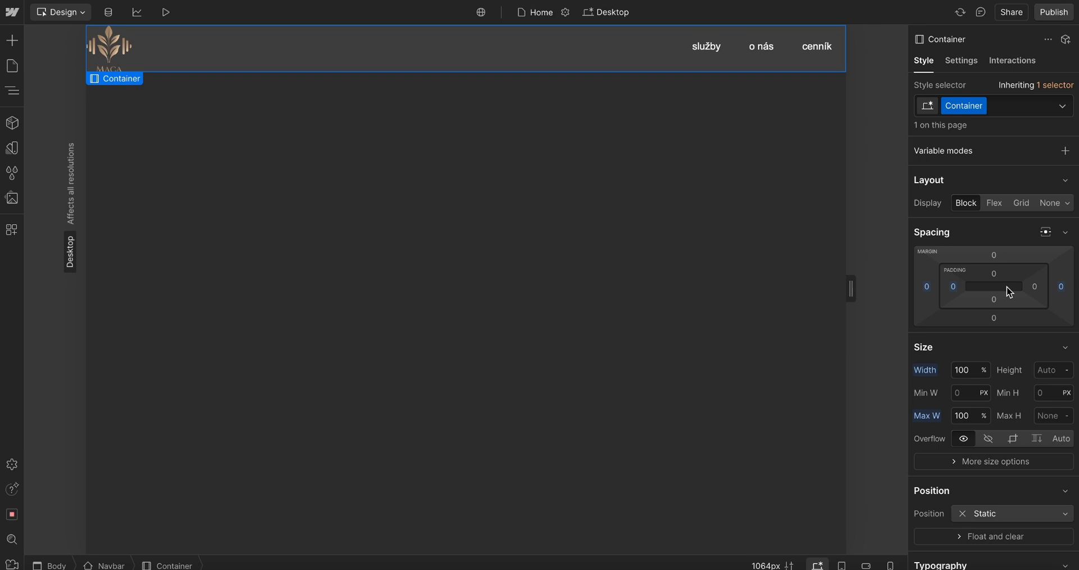
pyautogui.click(1034, 287)
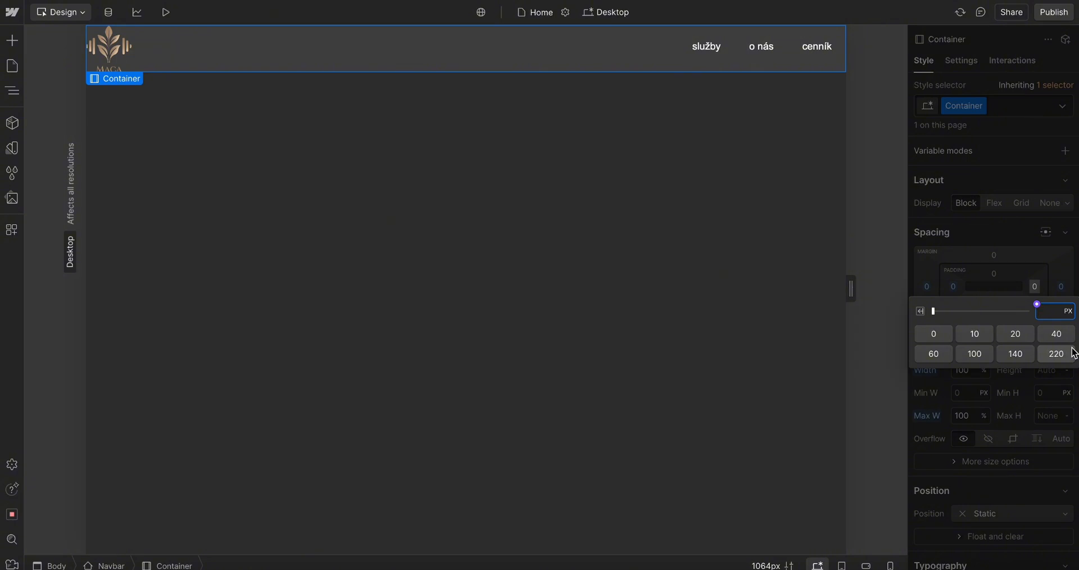
pyautogui.write('3rem')
pyautogui.press('Return')
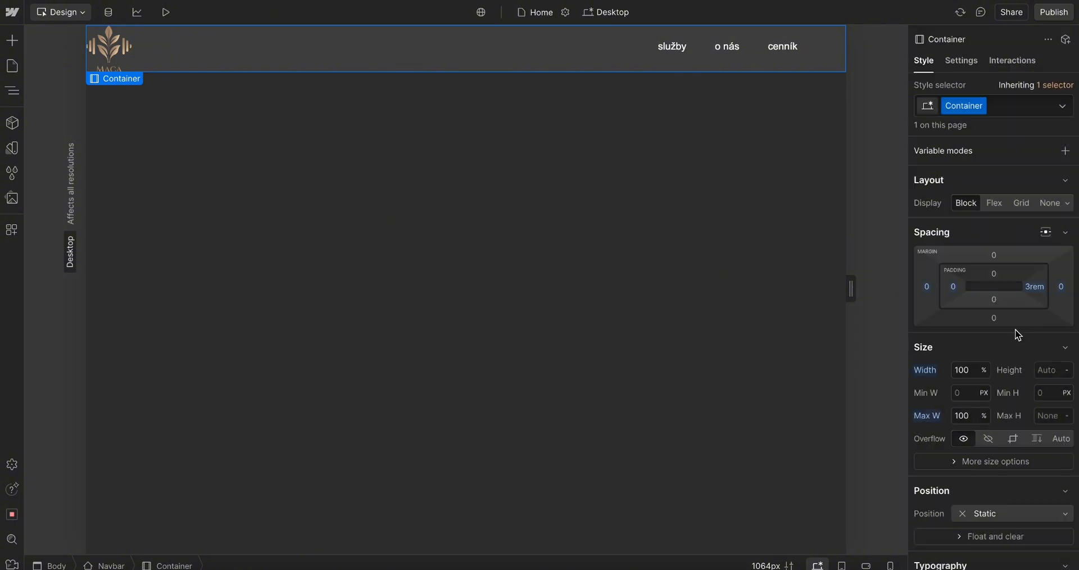
pyautogui.click(953, 286)
pyautogui.write('3rem')
pyautogui.press('Return')
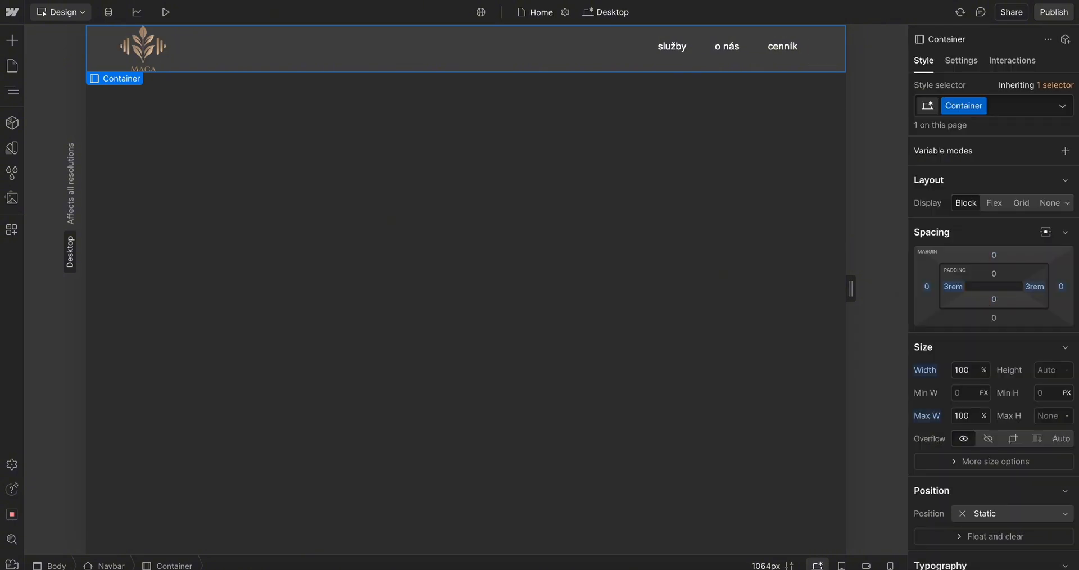
# Set the container's right and left padding to 10 rem
pyautogui.click(1026, 285)
pyautogui.write('1')
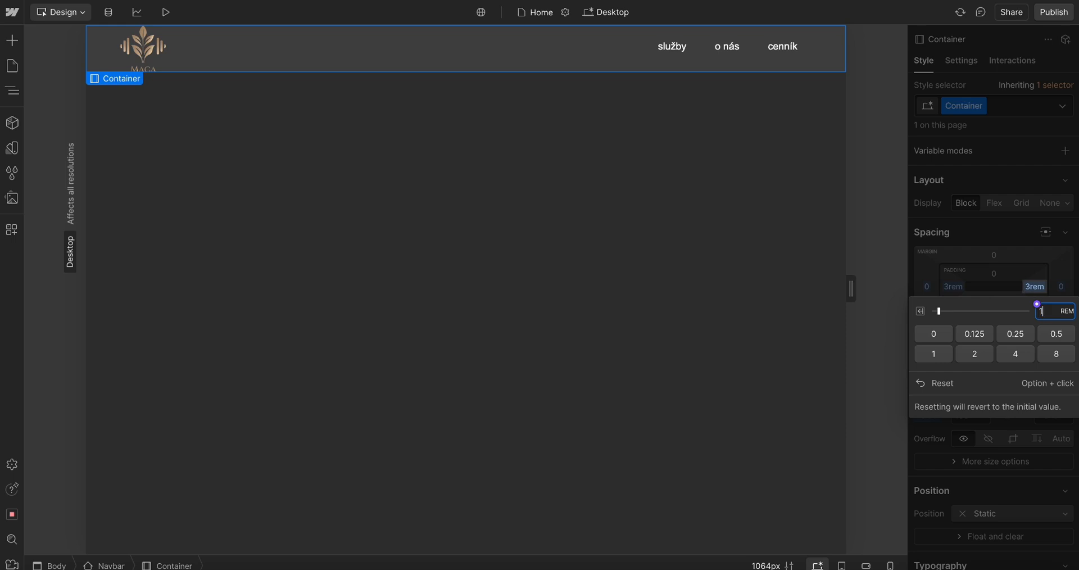
pyautogui.write('0')
pyautogui.press('Return')
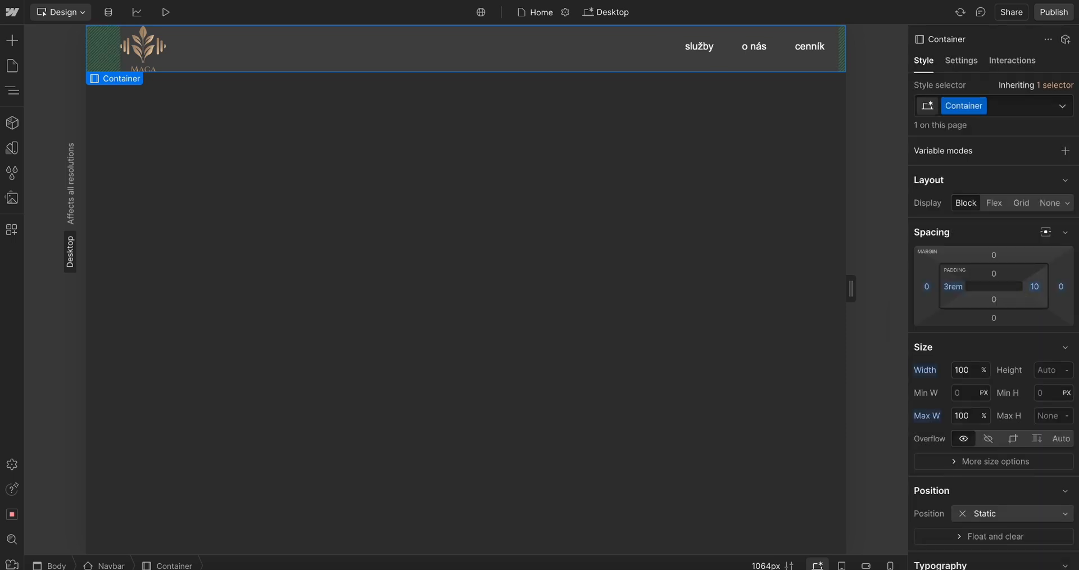
pyautogui.click(953, 286)
pyautogui.write('10')
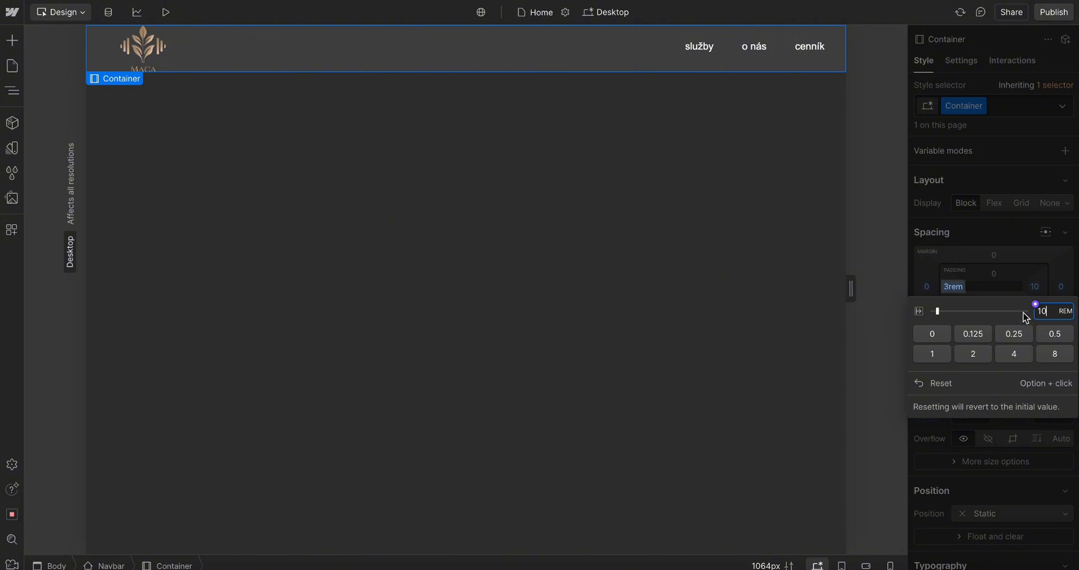
pyautogui.press('Return')
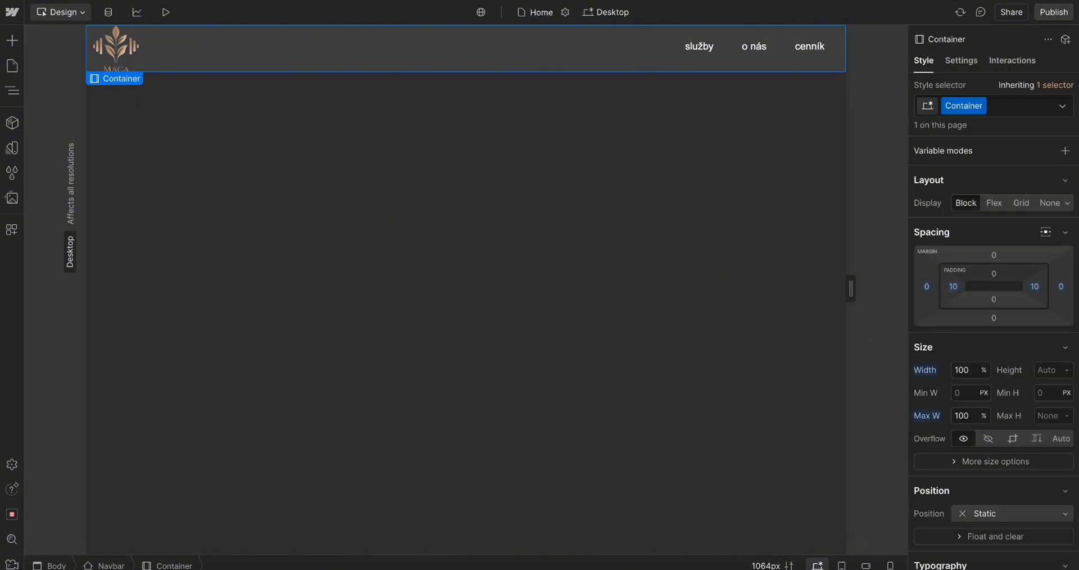
# Set the container's left and right padding back to 3rem
pyautogui.click(953, 287)
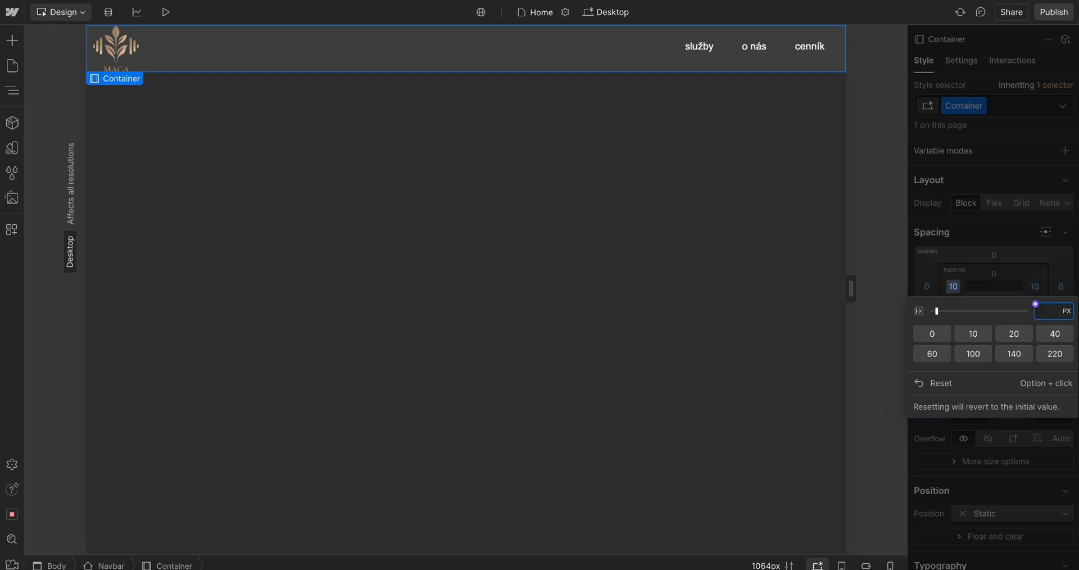
pyautogui.write('3rem')
pyautogui.press('Return')
pyautogui.click(1036, 287)
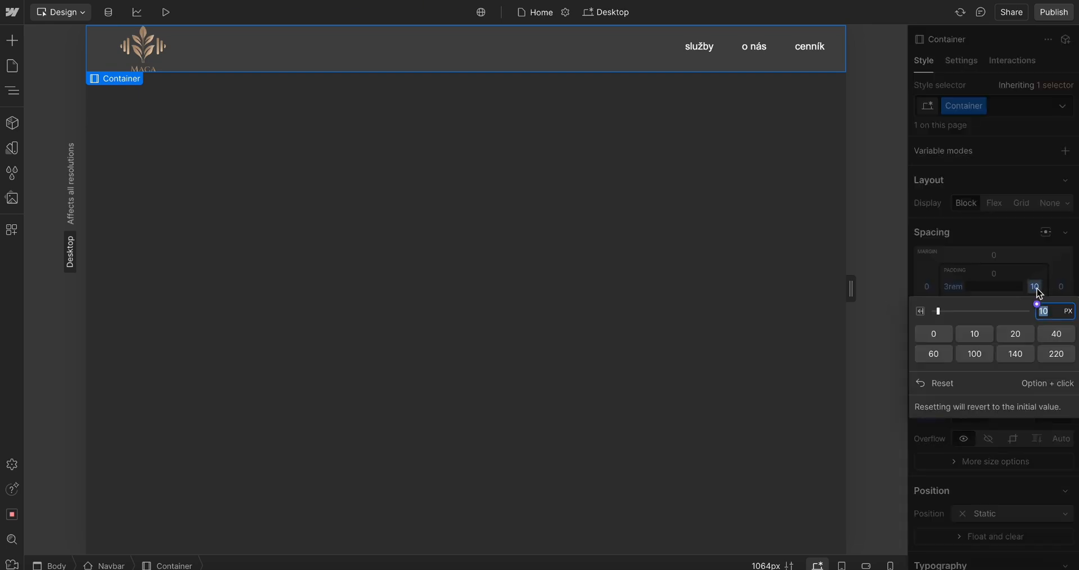
pyautogui.write('3rem')
pyautogui.press('Return')
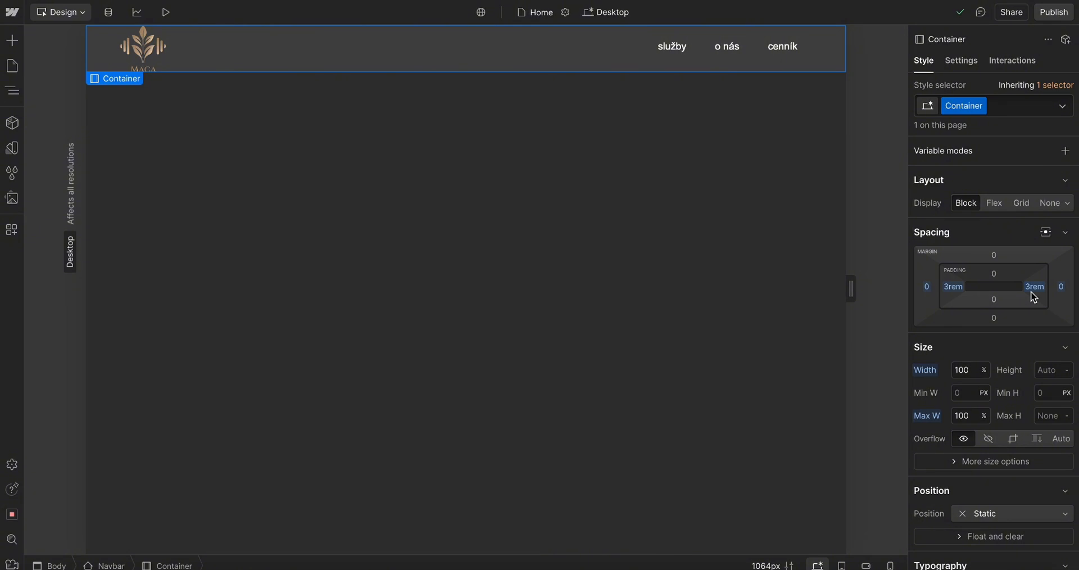
# Set the container's top and bottom padding to 1rem
pyautogui.press('e')
pyautogui.click(993, 274)
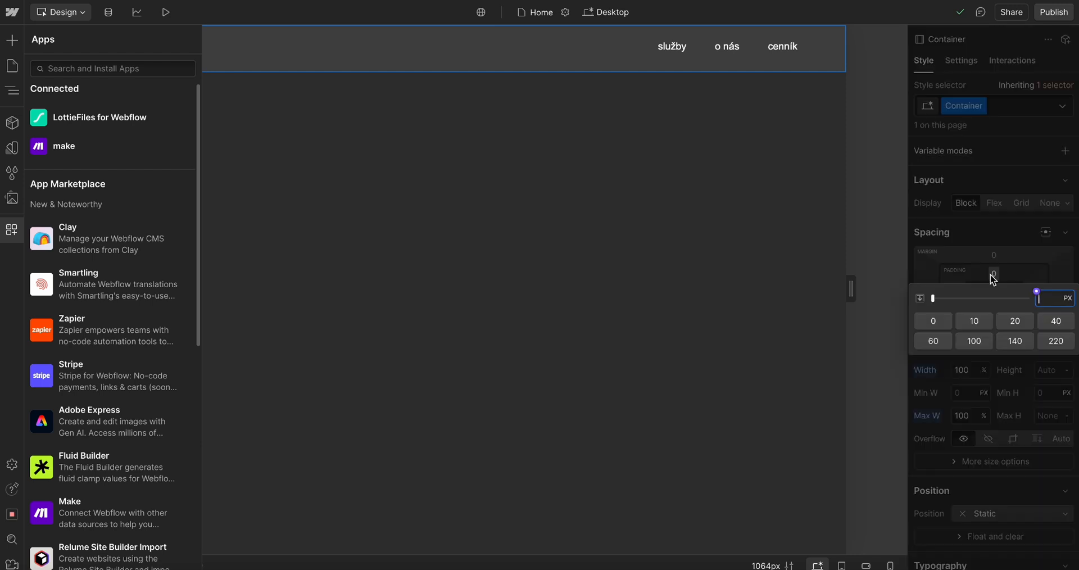
pyautogui.write('1rem')
pyautogui.press('Return')
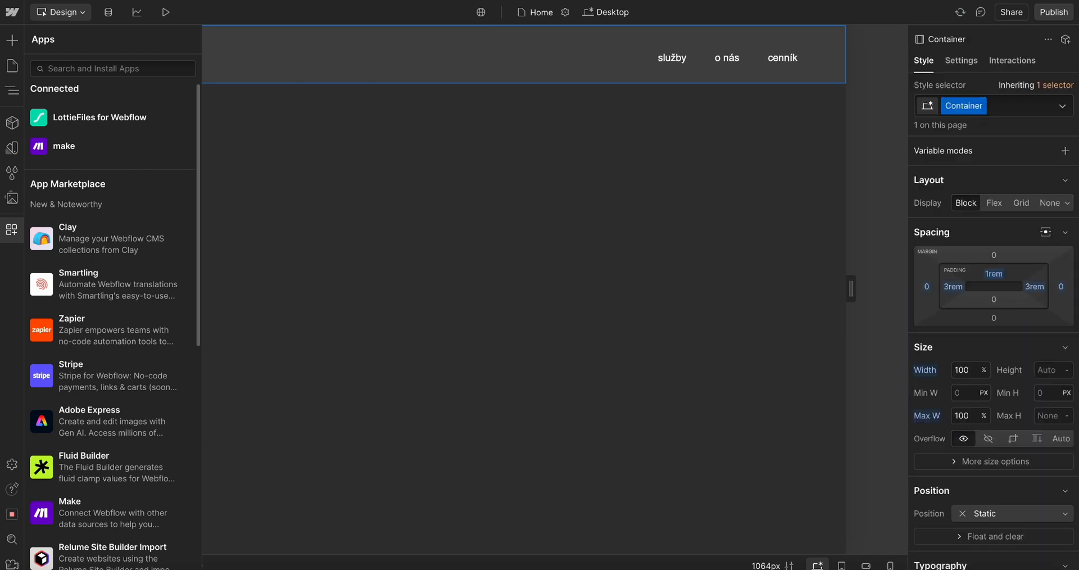
pyautogui.click(994, 299)
pyautogui.write('1rem')
pyautogui.press('Return')
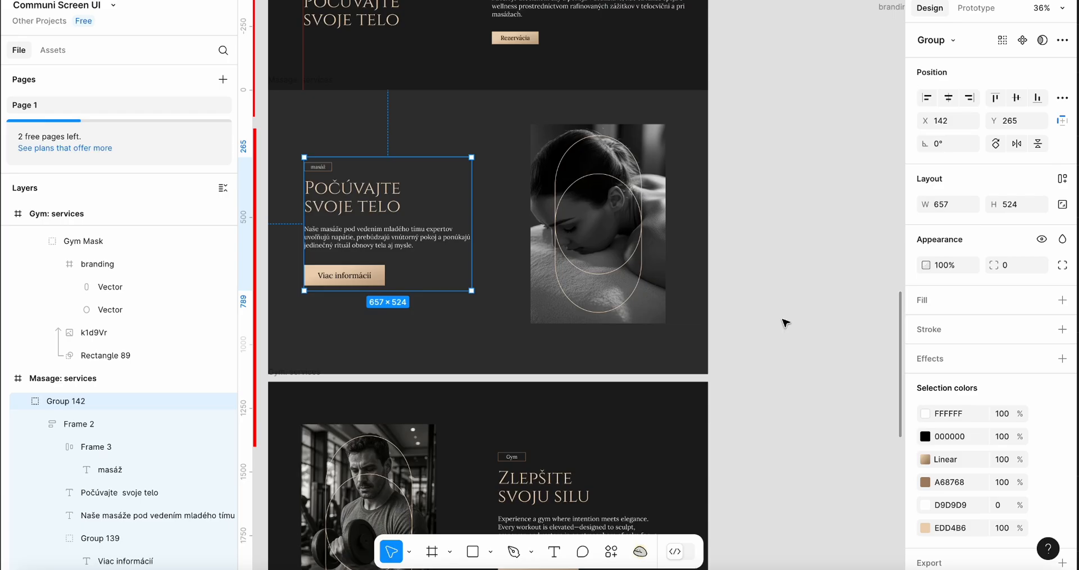
# Compare the Webflow navbar with the Figma design's navbar and its Rezervácia button
pyautogui.scroll(10, 474, 163)
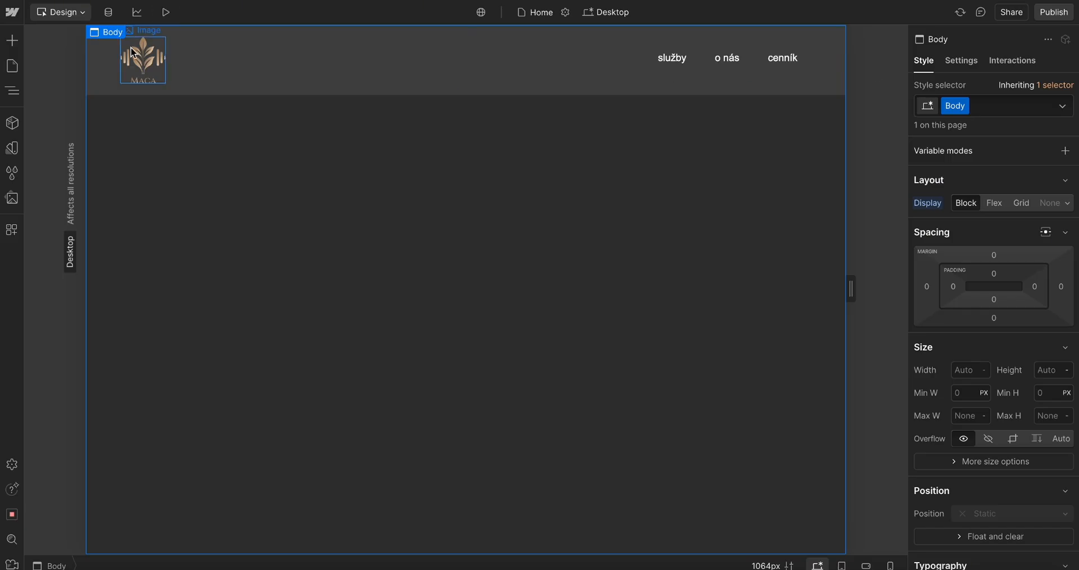
pyautogui.click(110, 84)
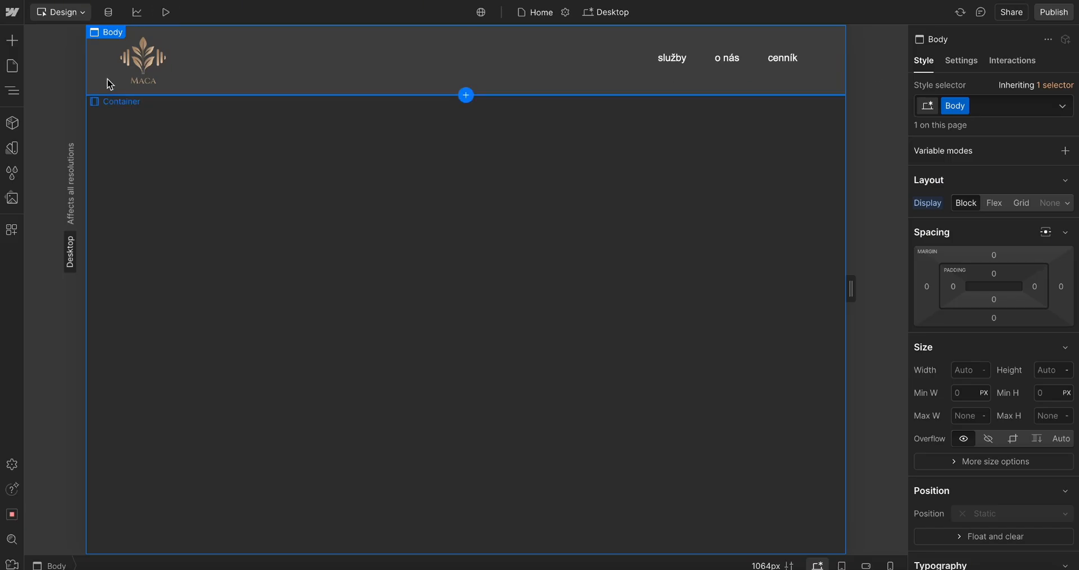
pyautogui.click(12, 91)
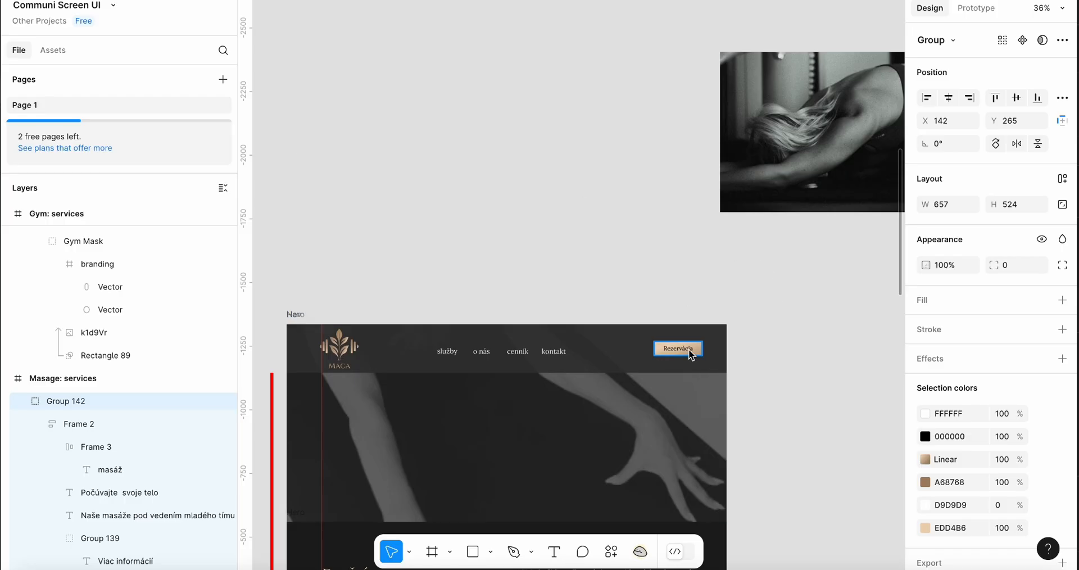
pyautogui.click(690, 351)
pyautogui.scroll(3, 689, 352)
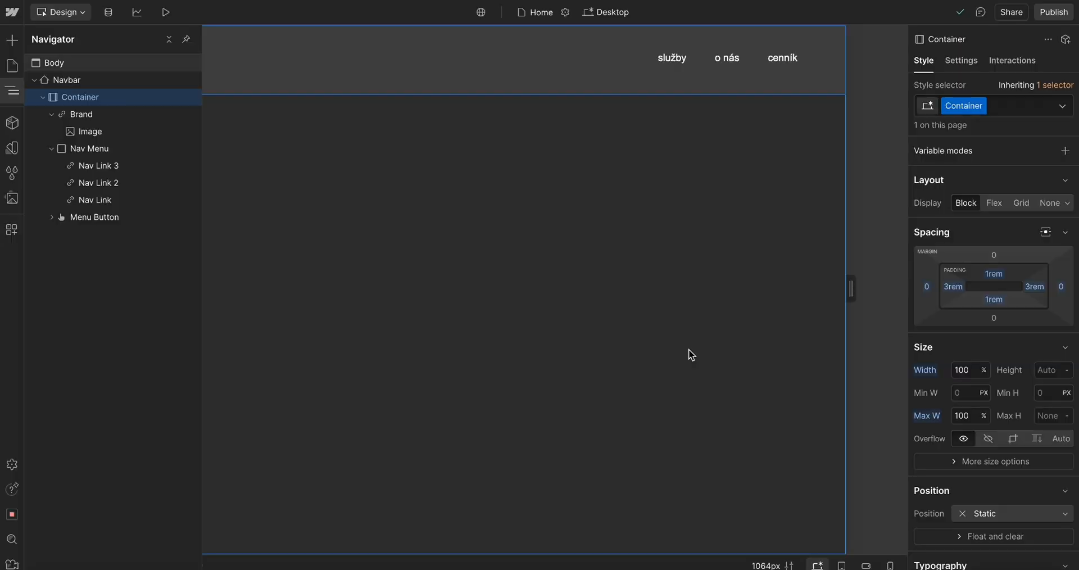
# Add a Button element to the navbar container using quick find
pyautogui.hotkey('ctrl', 'k')
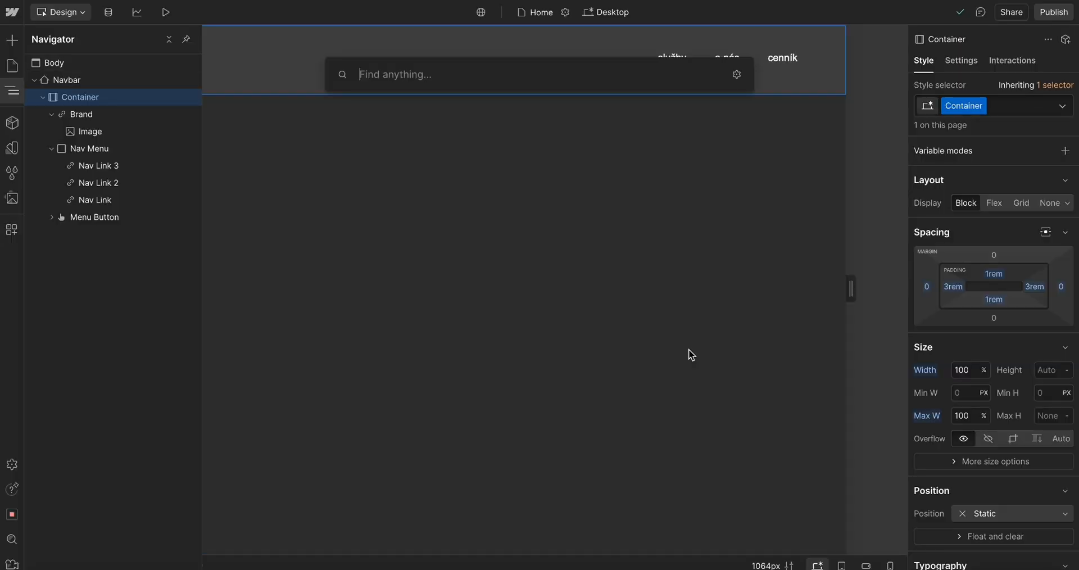
pyautogui.press('Escape')
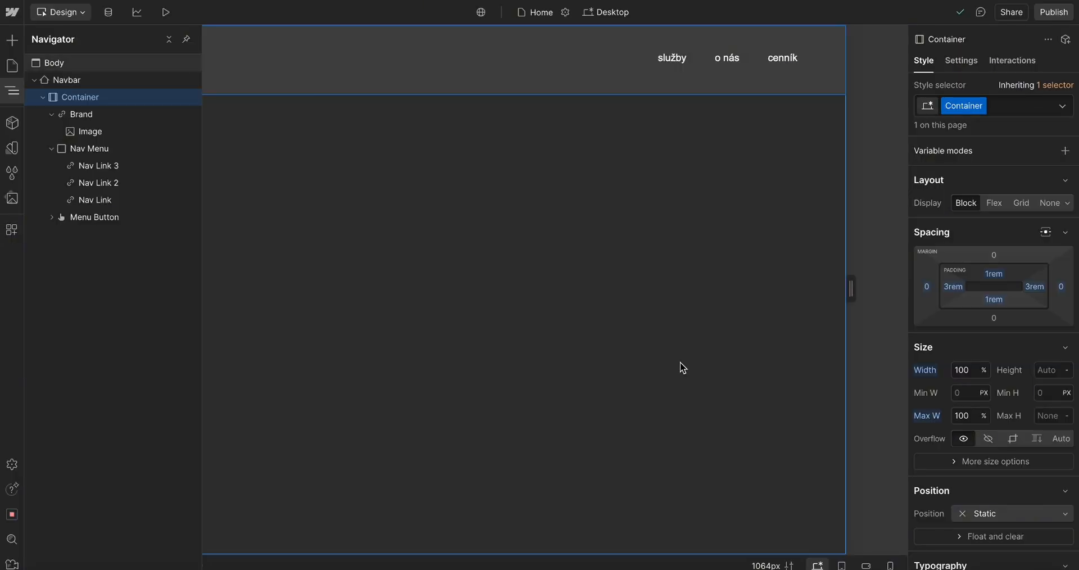
pyautogui.hotkey('ctrl', 'k')
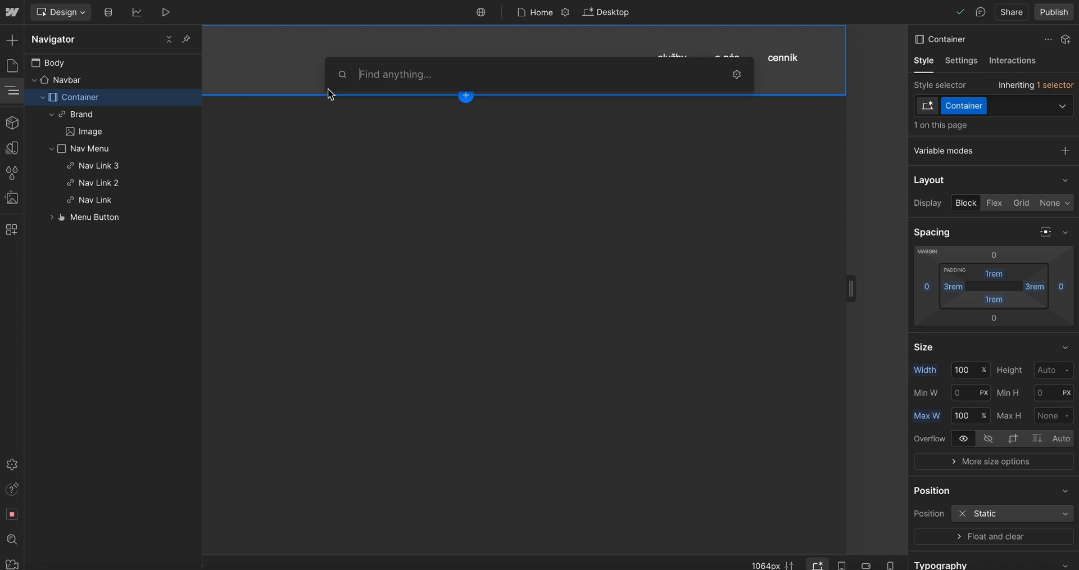
pyautogui.write('but')
pyautogui.click(375, 150)
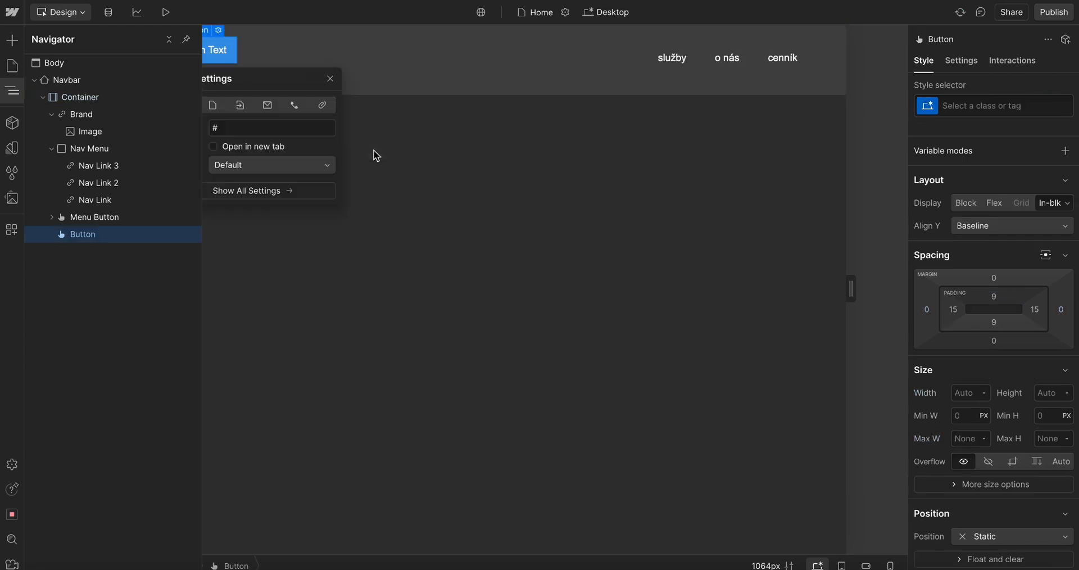
# Try to move the new button inside the Menu Button element, then undo the move
pyautogui.click(253, 45)
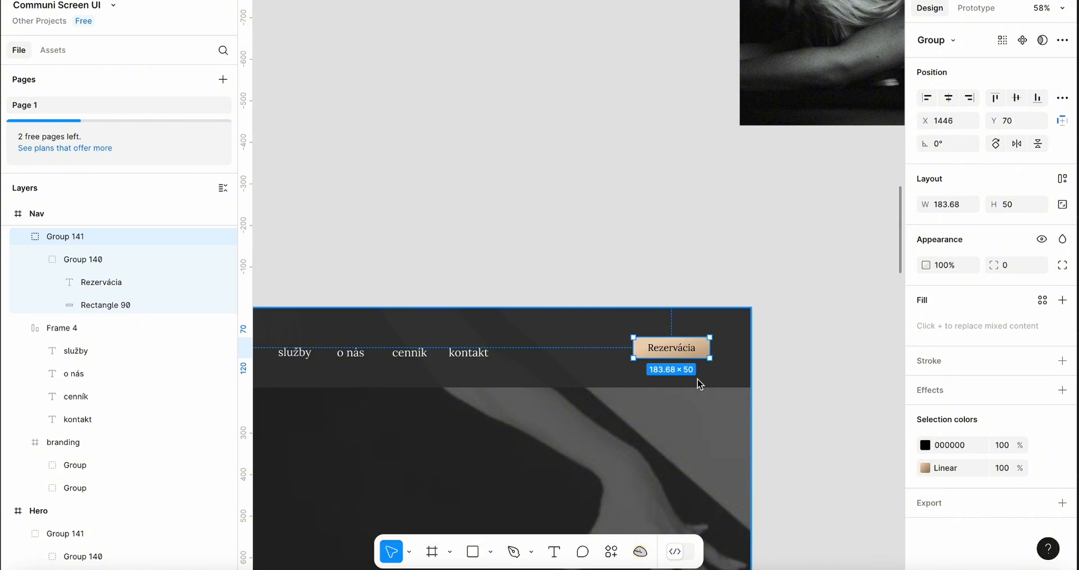
pyautogui.scroll(-5, 700, 384)
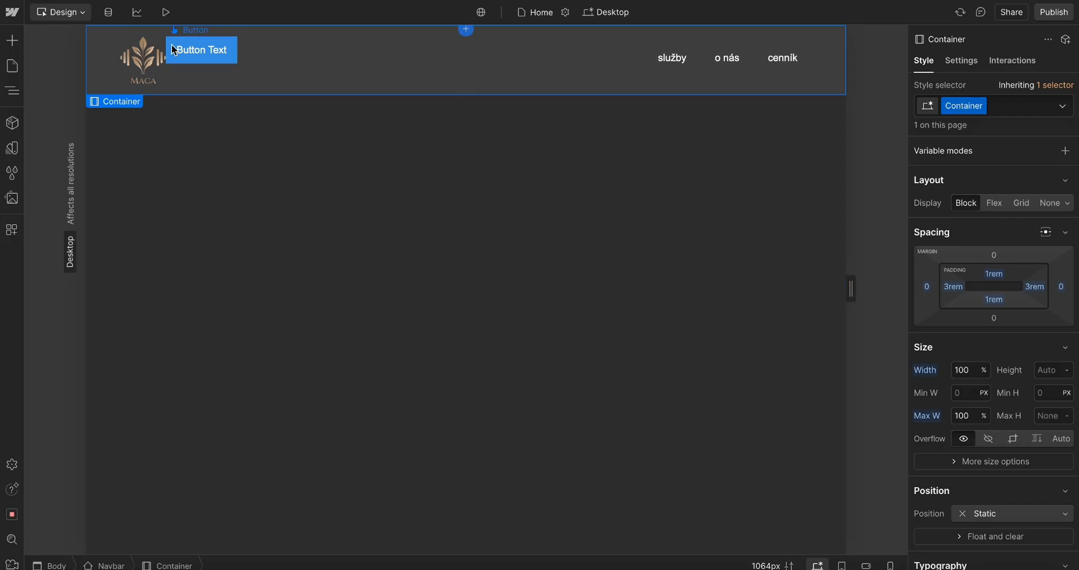
pyautogui.press('z')
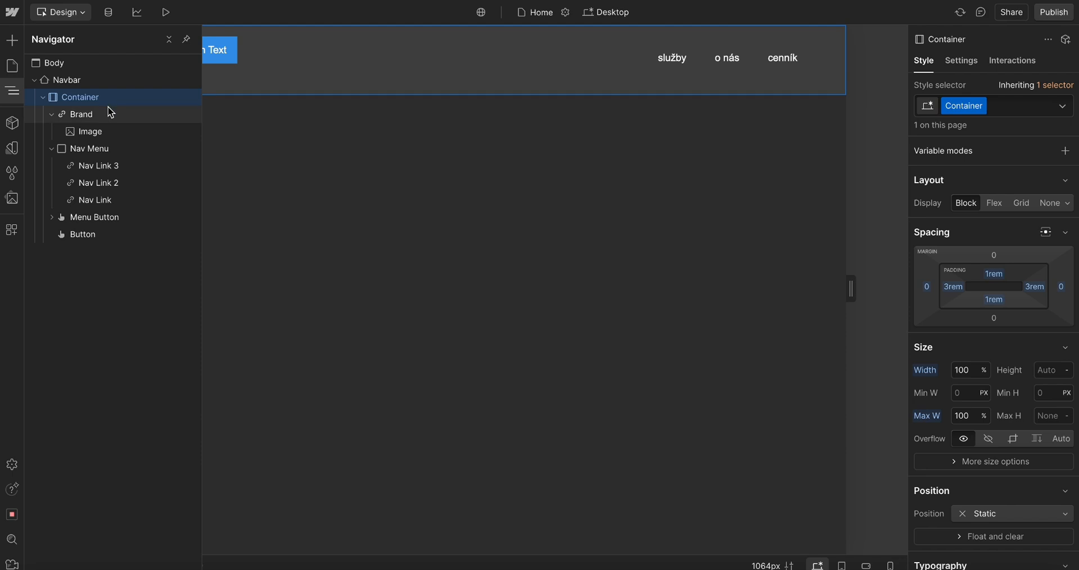
pyautogui.click(81, 236)
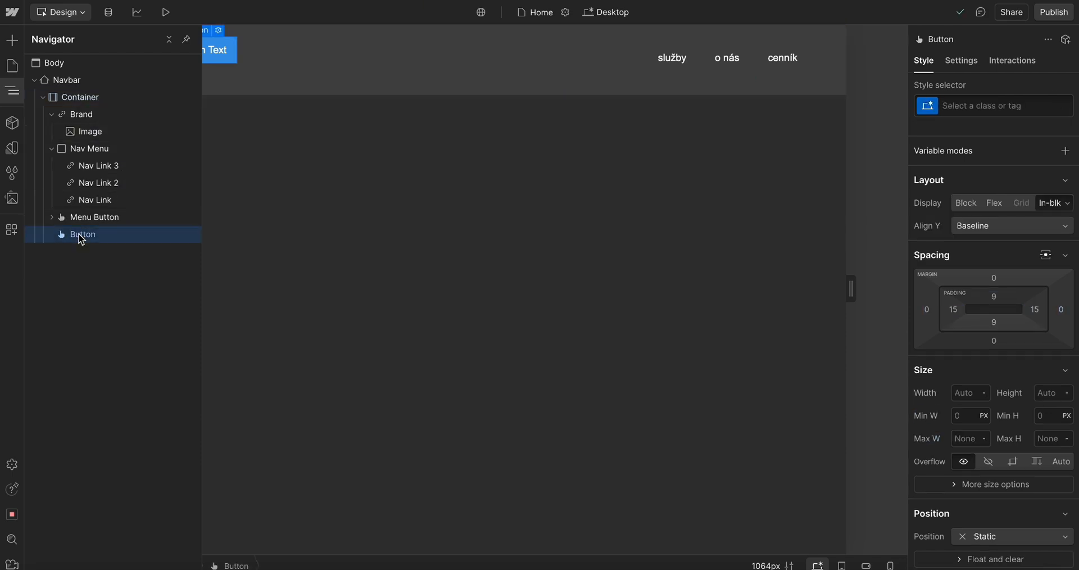
pyautogui.click(42, 98)
pyautogui.click(43, 98)
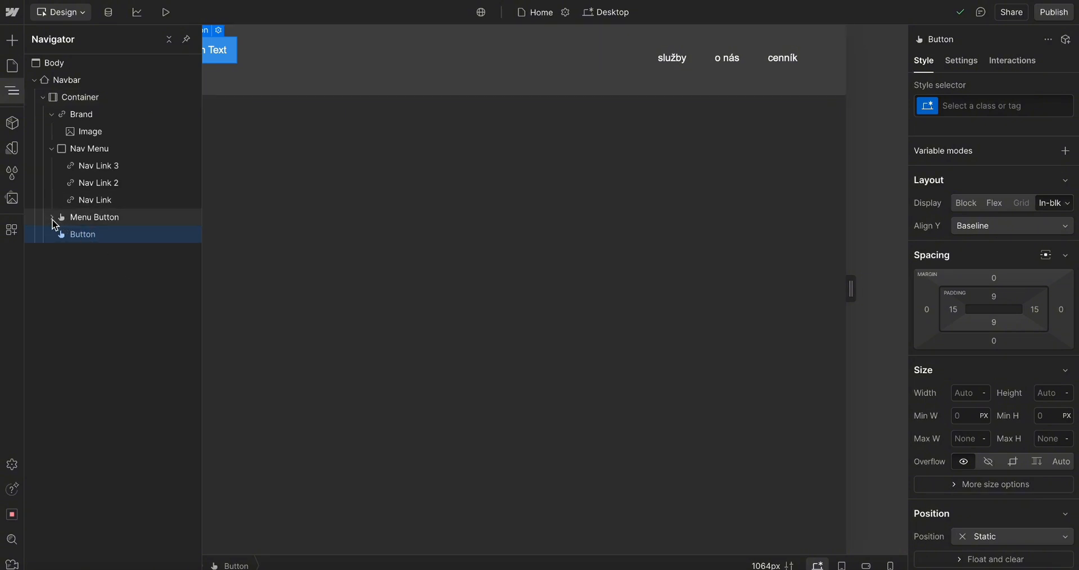
pyautogui.click(97, 222)
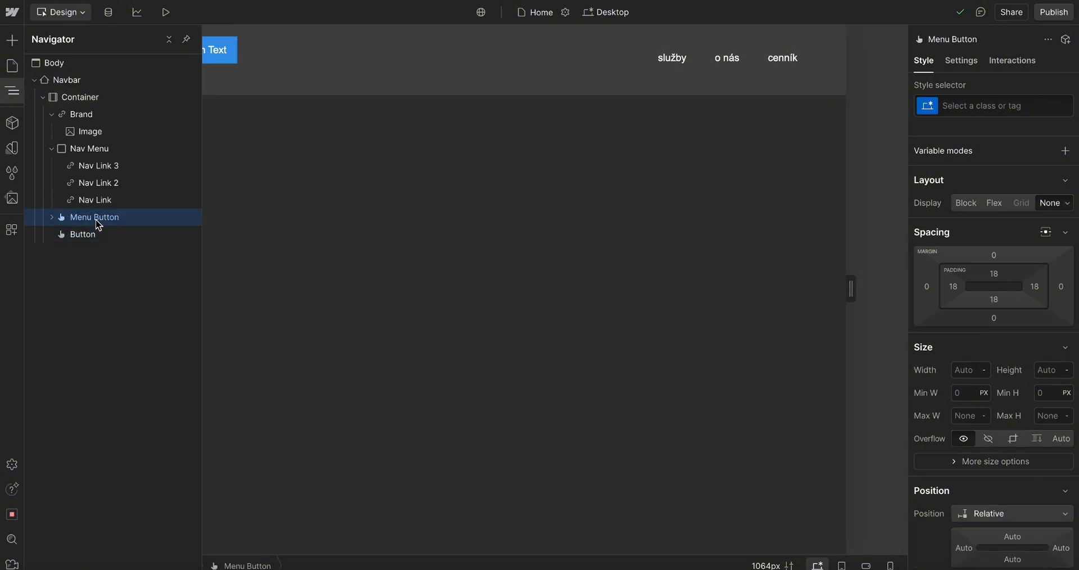
pyautogui.click(52, 216)
pyautogui.moveTo(89, 251); pyautogui.dragTo(118, 232)
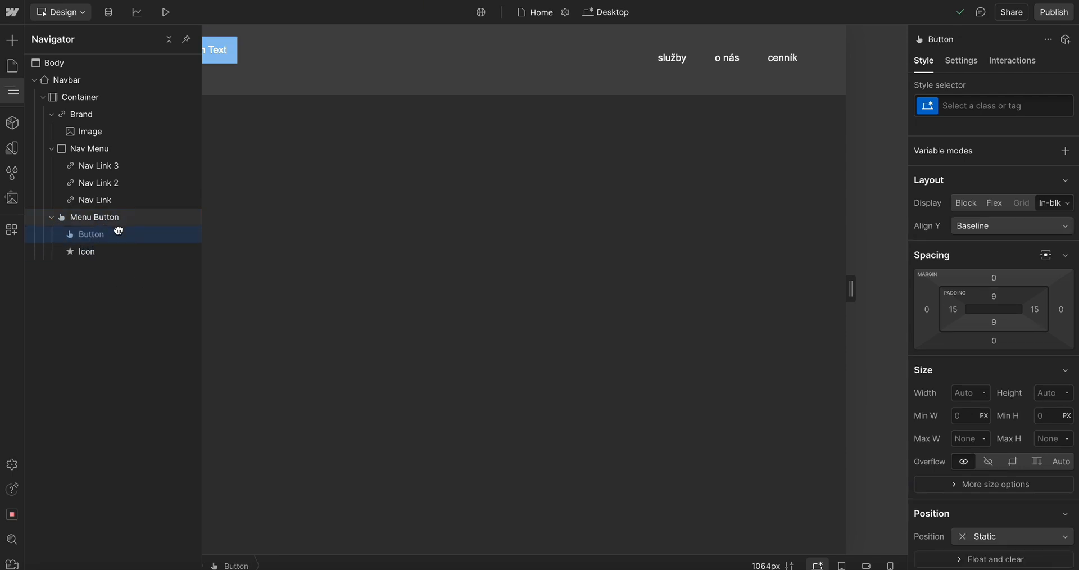
pyautogui.press('super+z')
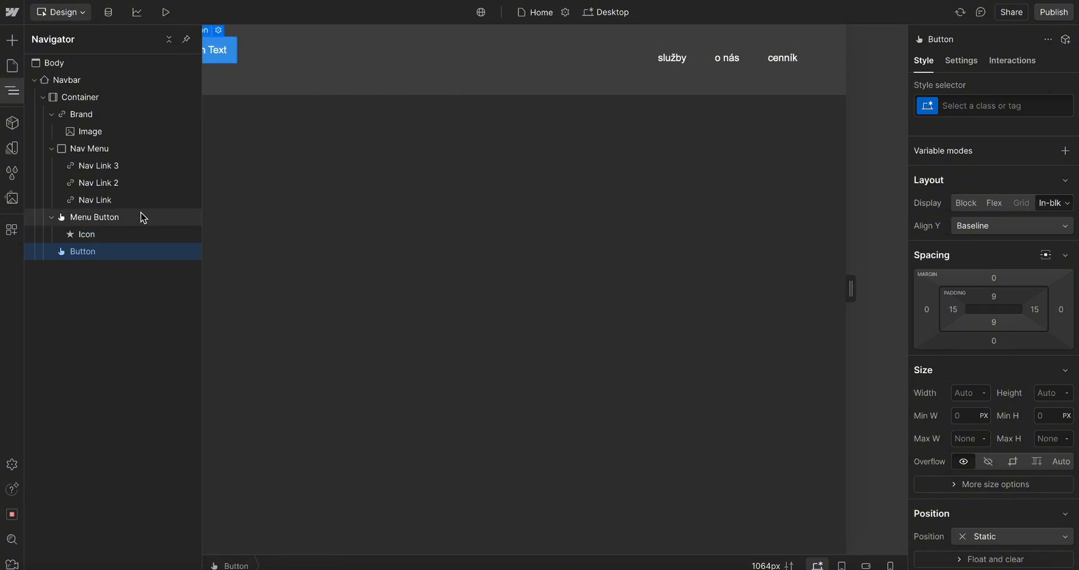
# Select the Menu Button and review its background colour settings
pyautogui.click(96, 220)
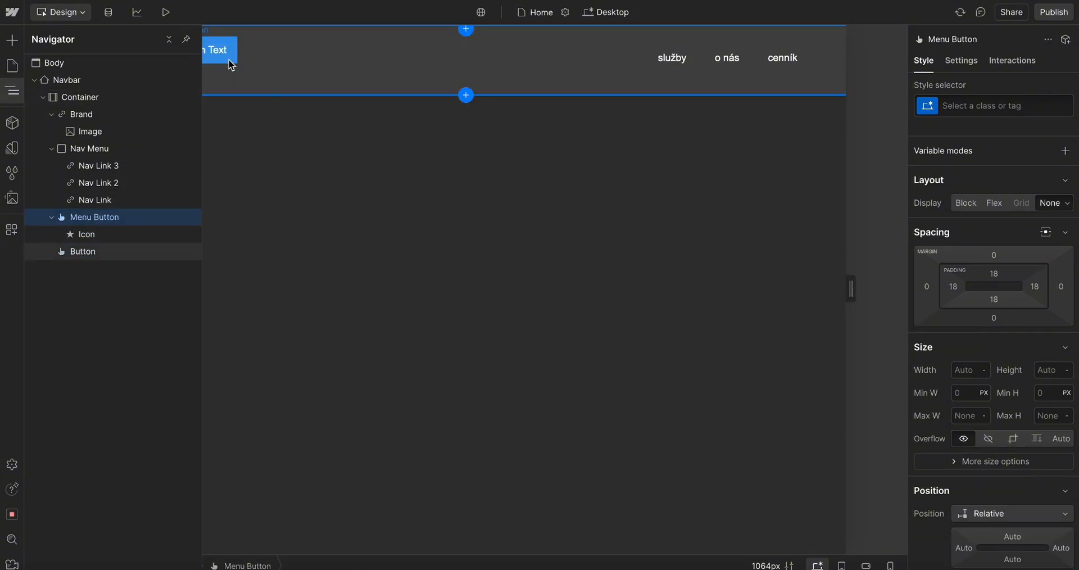
pyautogui.scroll(-7, 1029, 382)
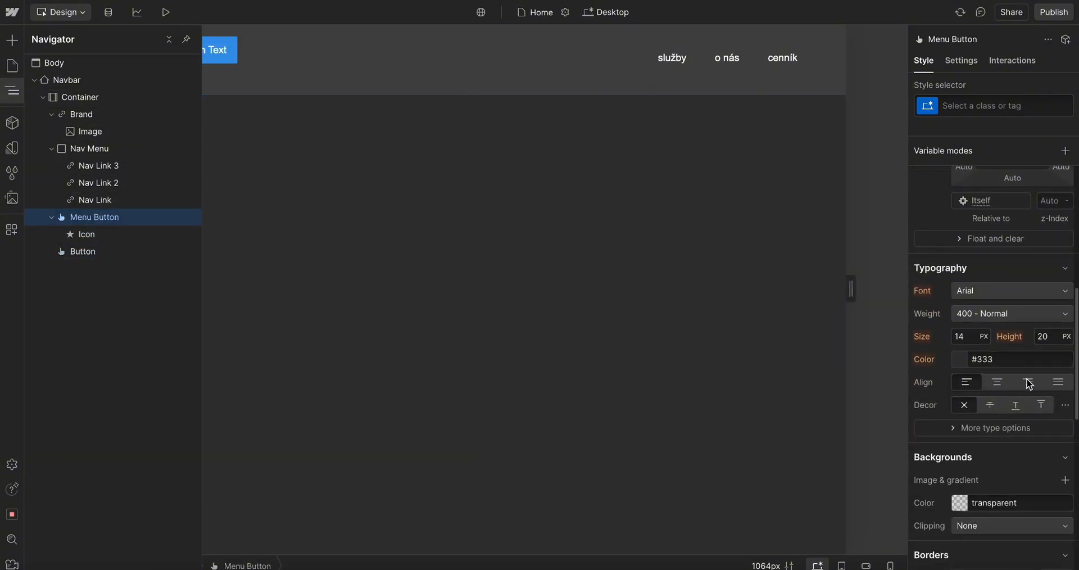
pyautogui.click(962, 411)
pyautogui.moveTo(929, 282); pyautogui.dragTo(855, 140)
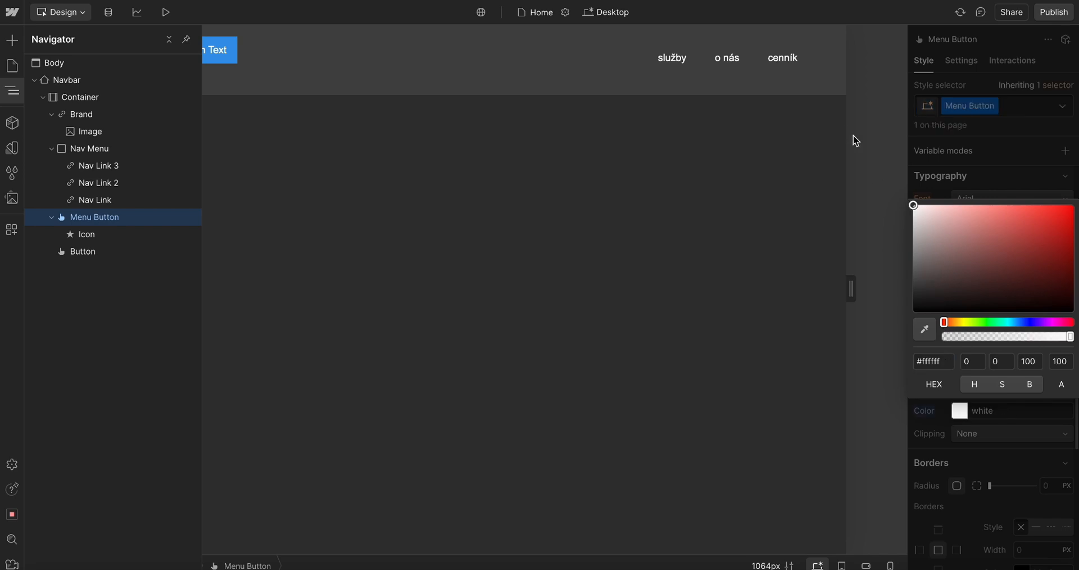
pyautogui.click(726, 195)
pyautogui.click(215, 48)
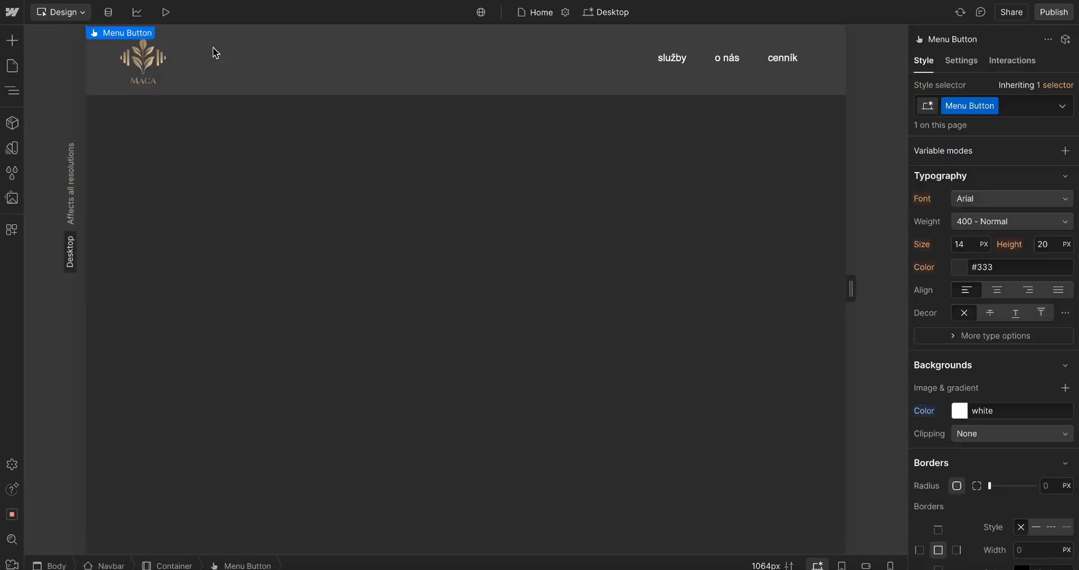
pyautogui.click(328, 65)
# Add a Button element inside the Menu Button using quick find
pyautogui.press('super+Tab')
pyautogui.press('super+Tab')
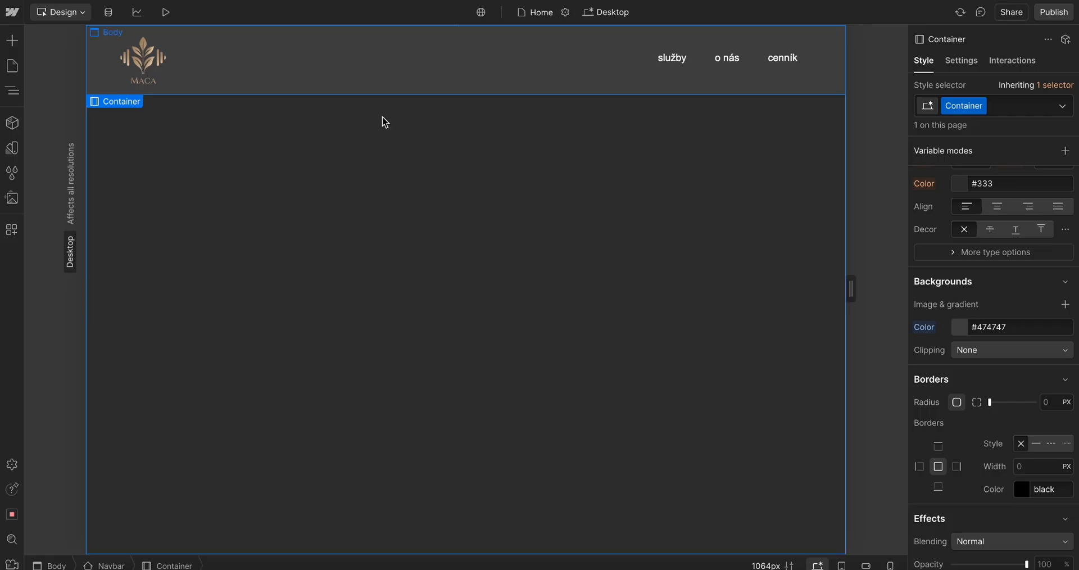
pyautogui.click(11, 91)
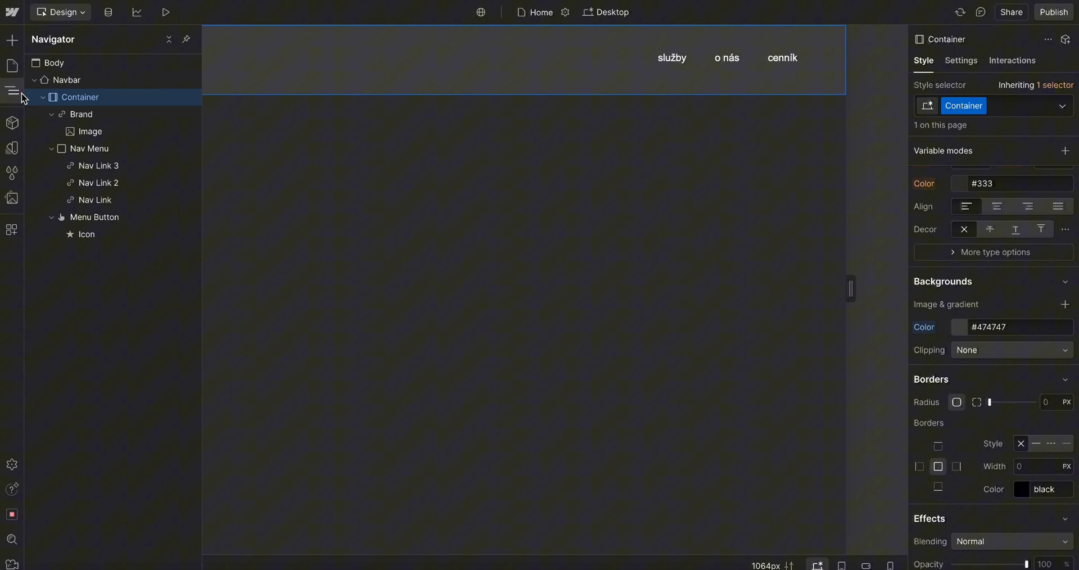
pyautogui.click(83, 218)
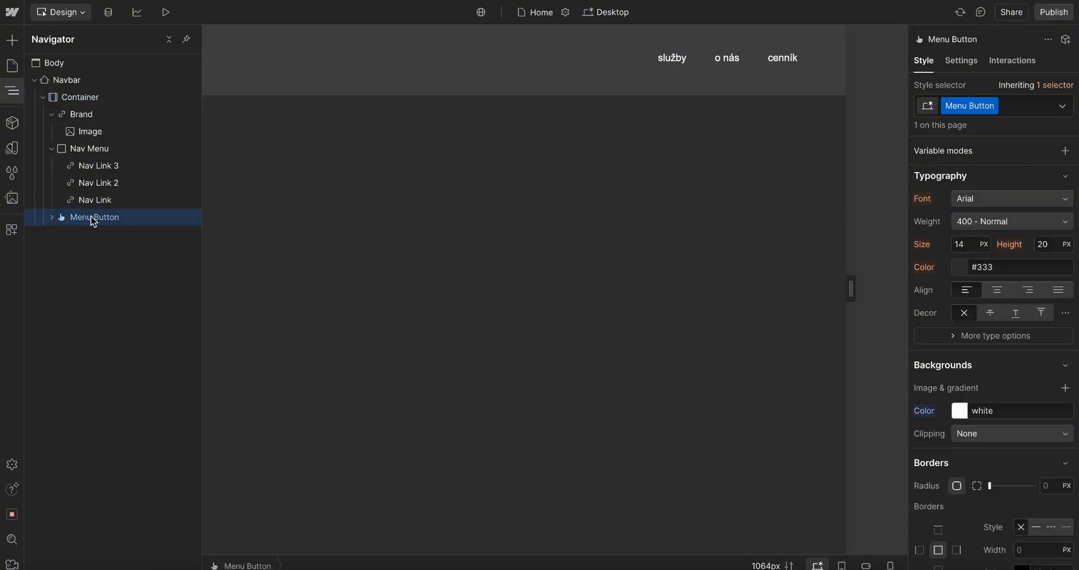
pyautogui.hotkey('ctrl', 'e')
pyautogui.write('bu')
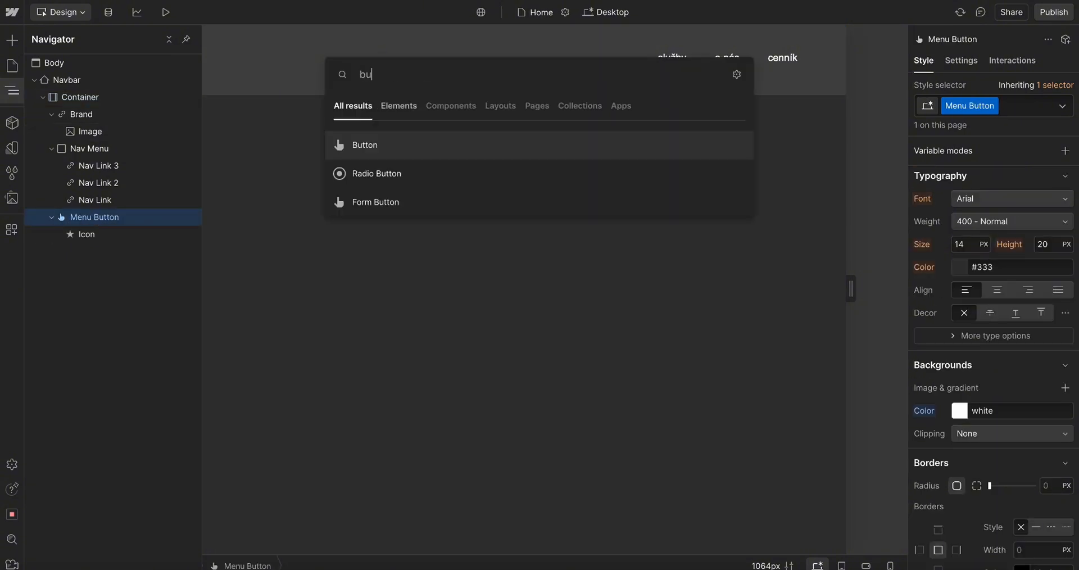
pyautogui.press('Return')
# Inspect the background colours of the body, container and navbar
pyautogui.click(400, 99)
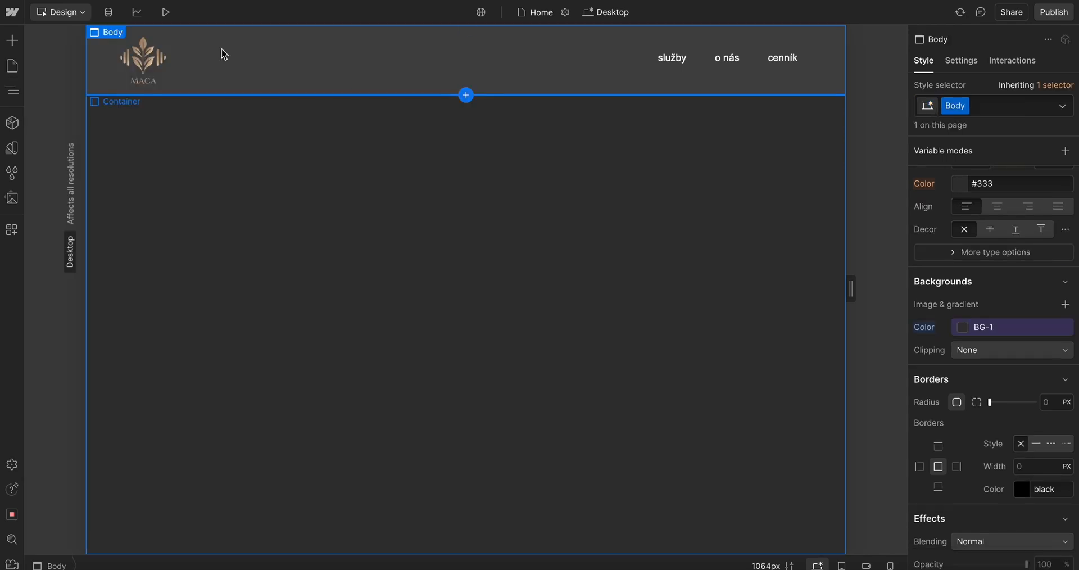
pyautogui.click(802, 113)
pyautogui.scroll(-5, 1028, 212)
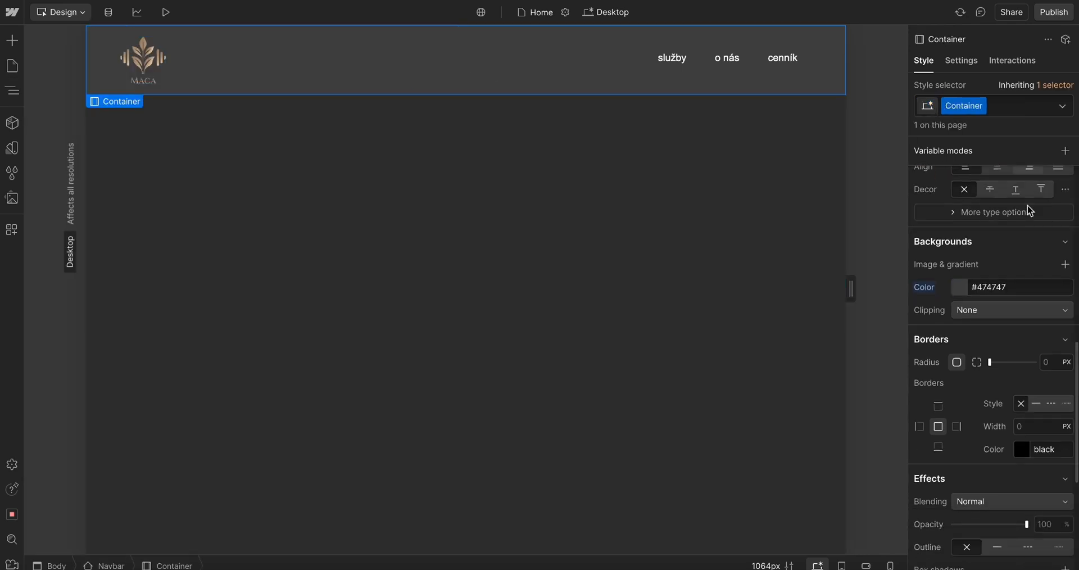
pyautogui.click(107, 565)
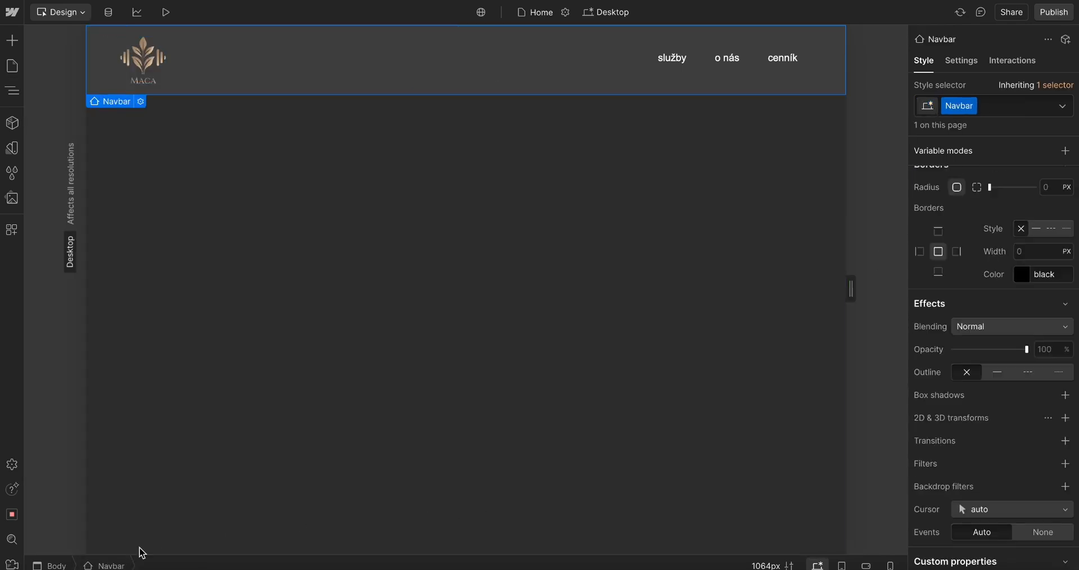
pyautogui.scroll(-3, 968, 313)
pyautogui.scroll(5, 967, 313)
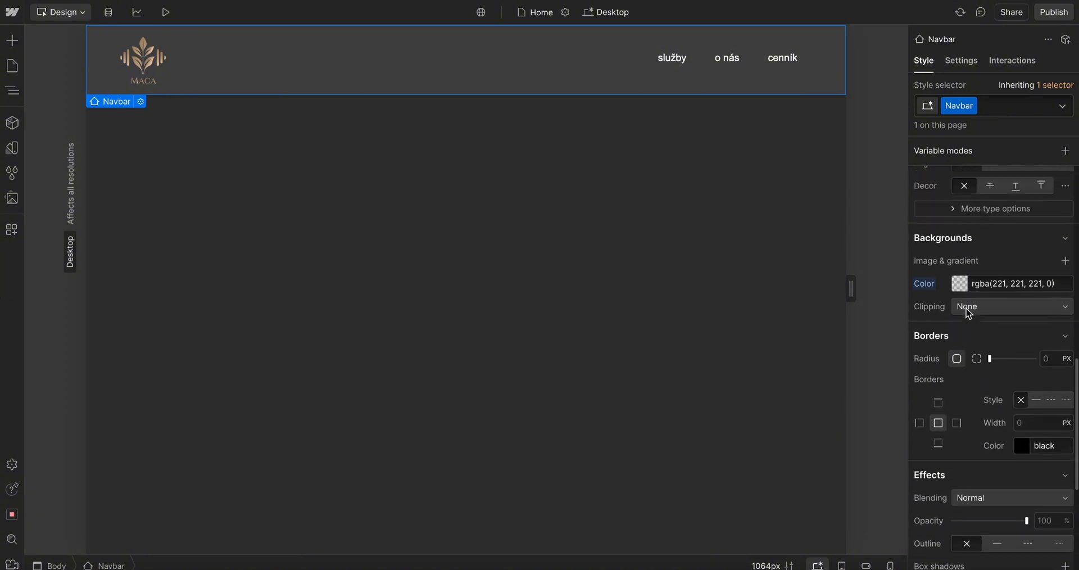
pyautogui.click(965, 296)
pyautogui.moveTo(945, 443); pyautogui.dragTo(923, 443)
# Make the container's background fully transparent by setting its alpha to 0
pyautogui.click(834, 42)
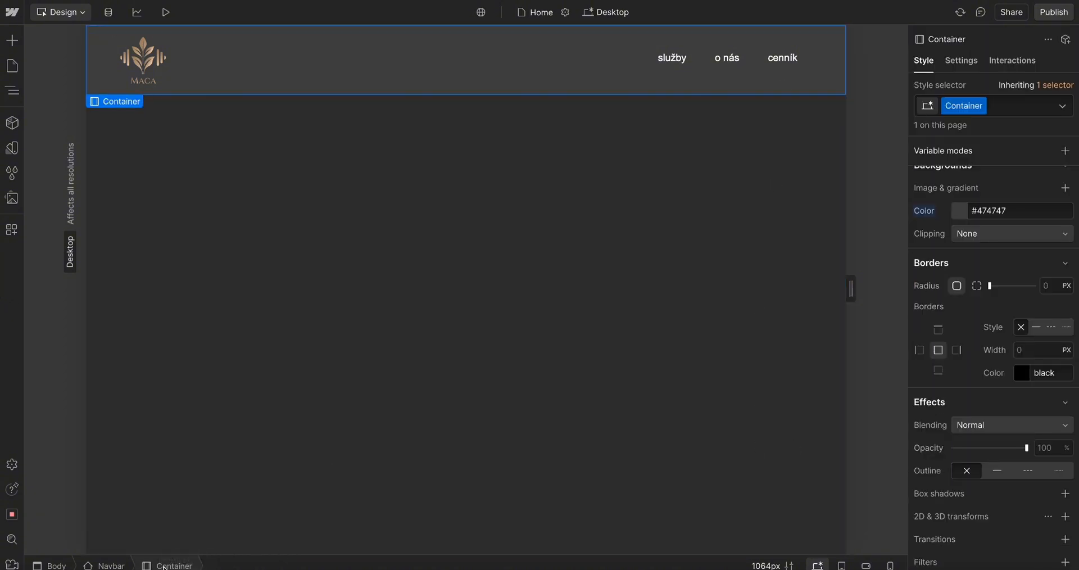
pyautogui.click(965, 219)
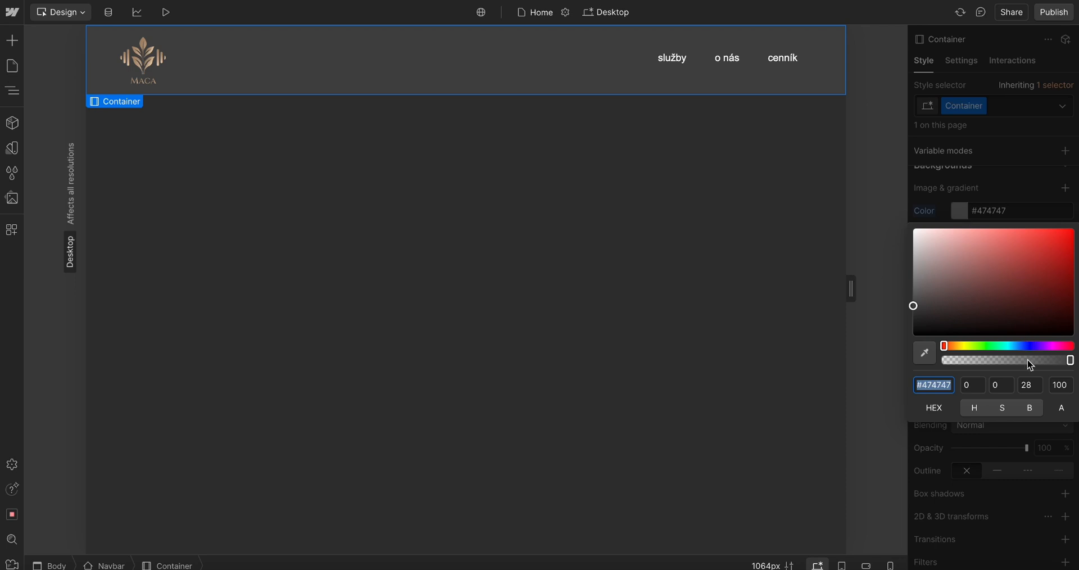
pyautogui.moveTo(1030, 365); pyautogui.dragTo(858, 363)
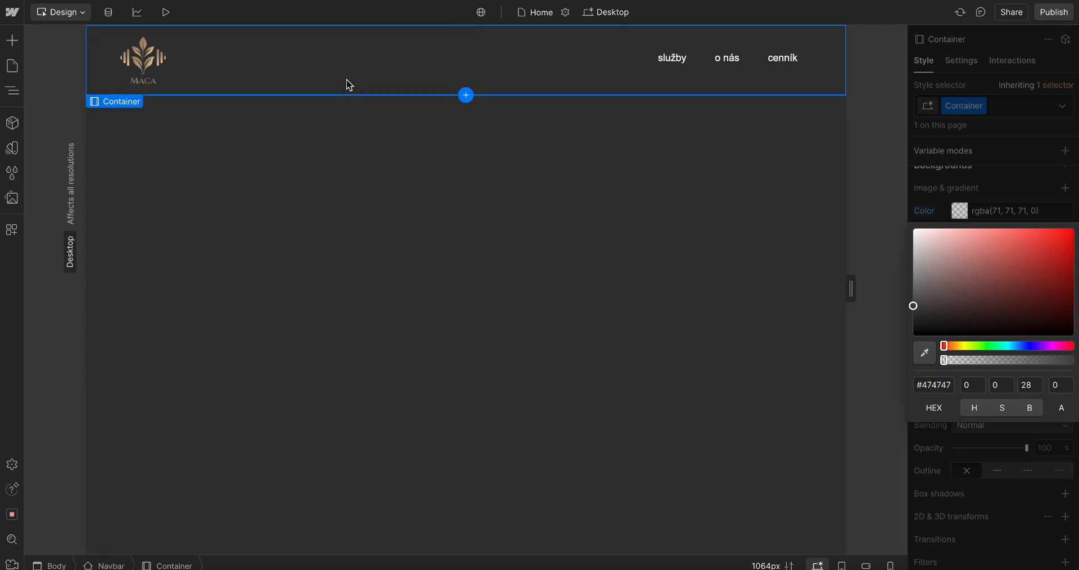
# Add another Button element to the navbar container using quick find
pyautogui.hotkey('ctrl', 'k')
pyautogui.write('bui')
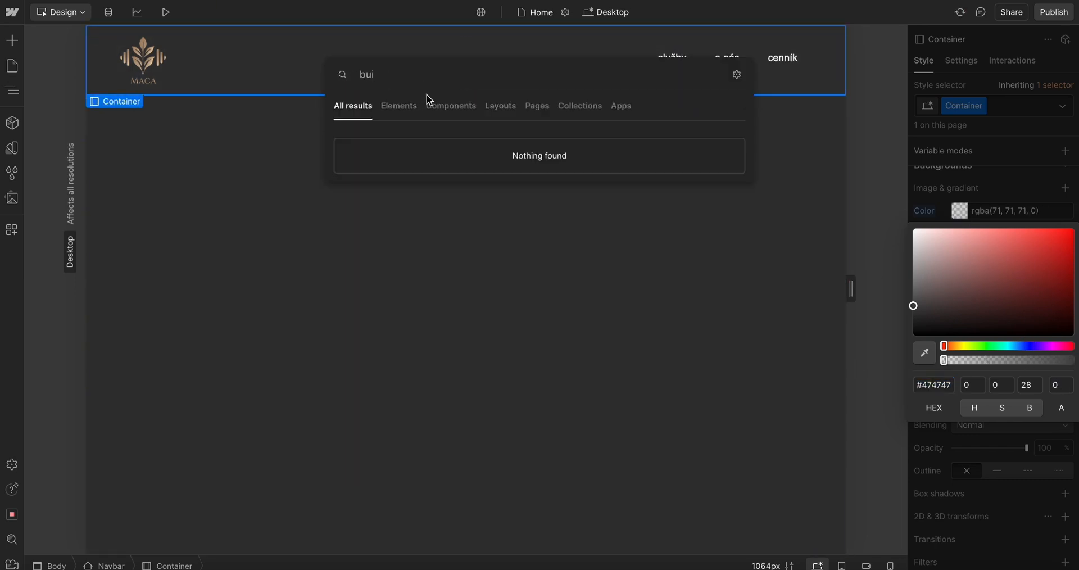
pyautogui.press('BackSpace')
pyautogui.write('t')
pyautogui.click(372, 146)
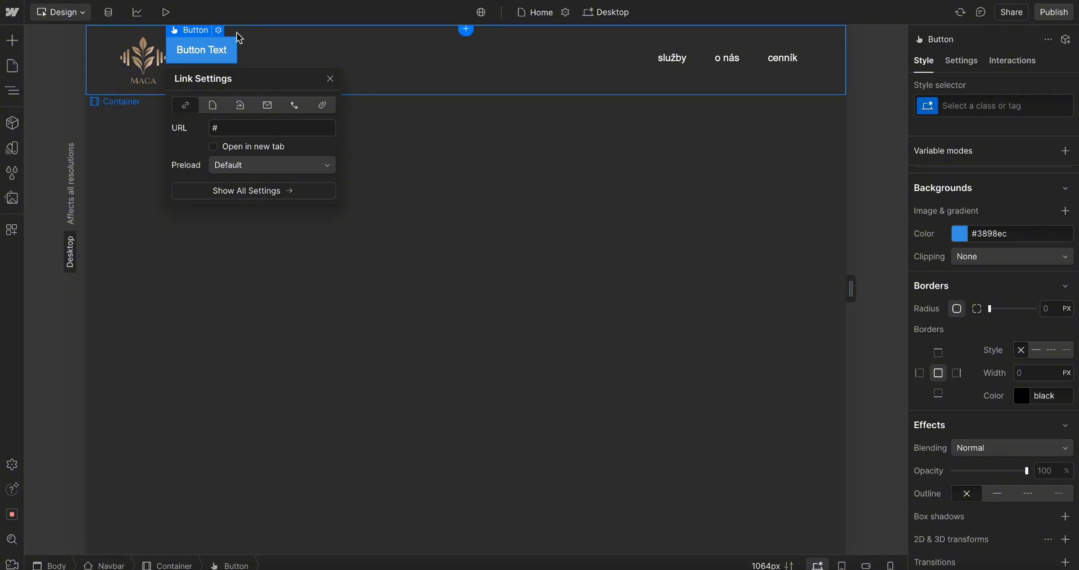
# Try to drag the button into the nav menu beside cenník, then undo it
pyautogui.moveTo(239, 37); pyautogui.dragTo(812, 64)
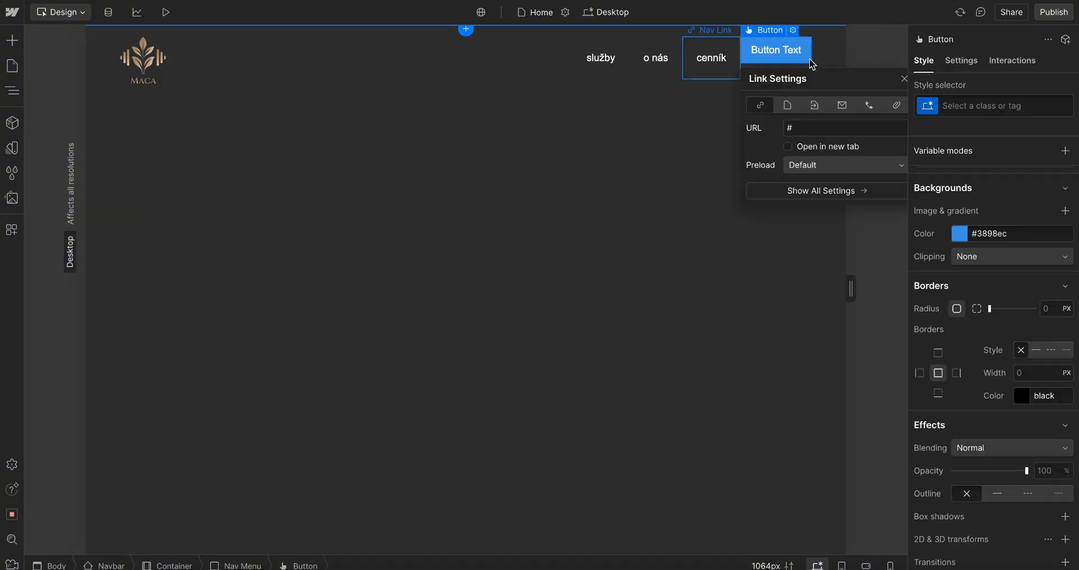
pyautogui.hotkey('ctrl', 'z')
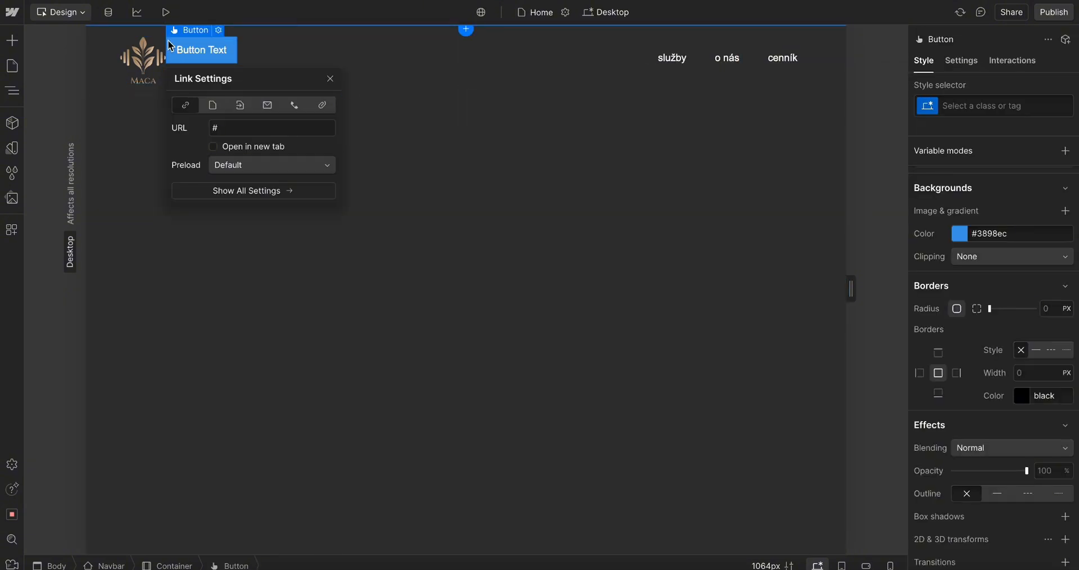
pyautogui.moveTo(189, 48); pyautogui.dragTo(838, 61)
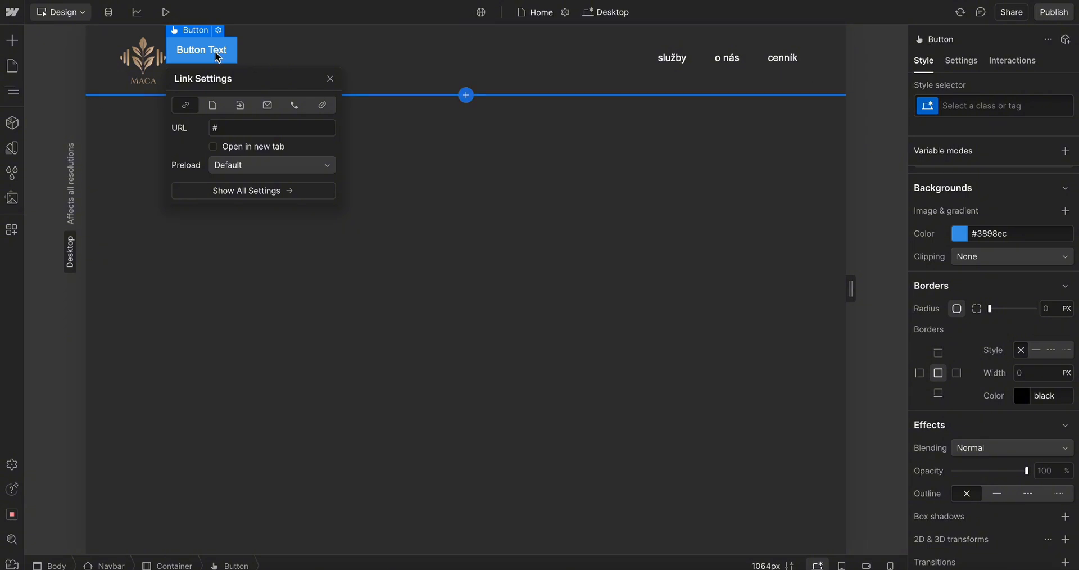
# Move the button into the Nav Menu after the cenník link and select the Nav Menu
pyautogui.moveTo(217, 57); pyautogui.dragTo(798, 67)
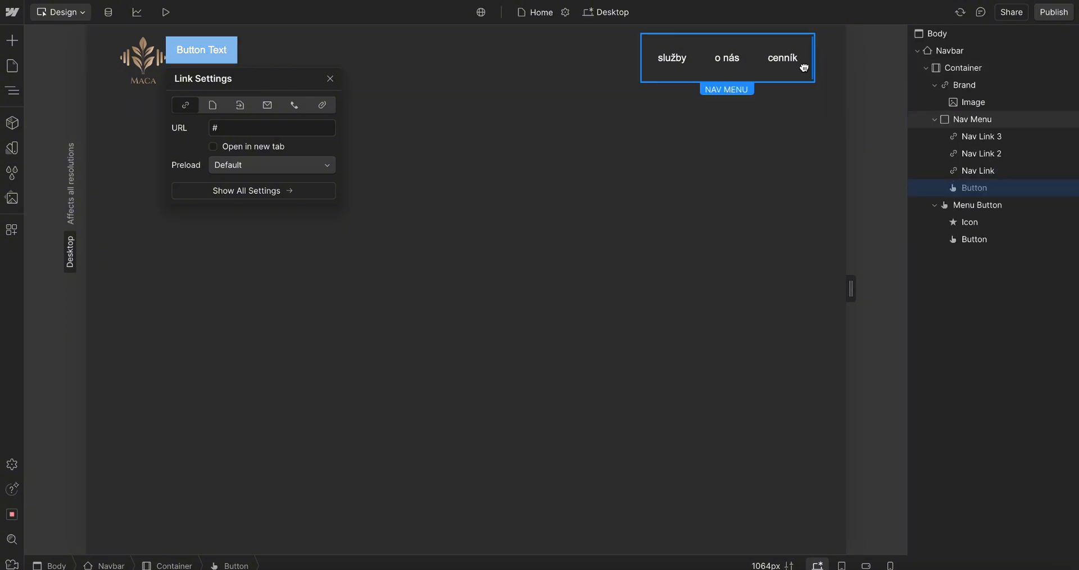
pyautogui.click(675, 123)
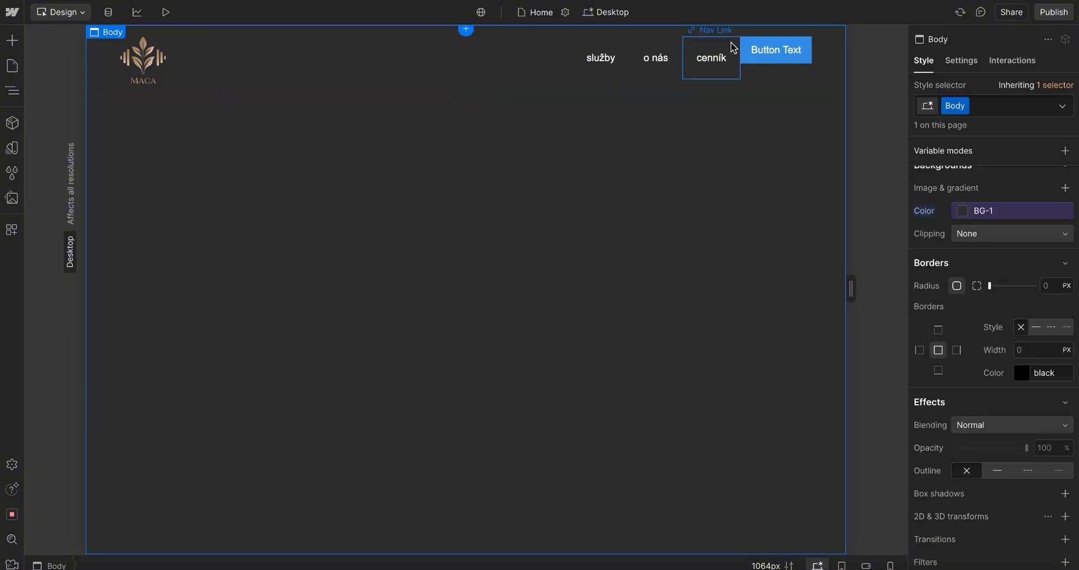
pyautogui.click(674, 51)
pyautogui.click(232, 564)
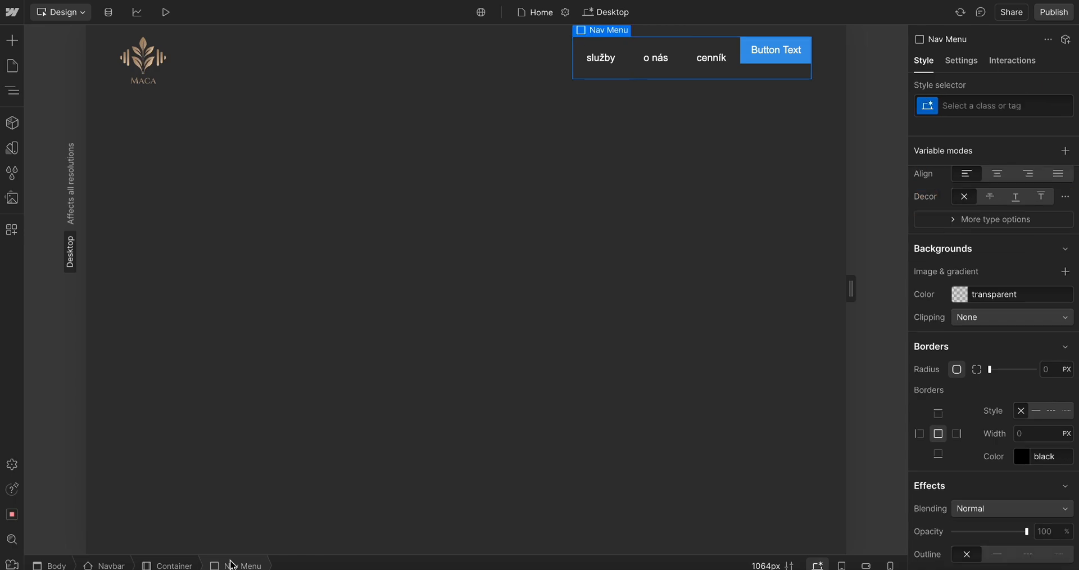
# Compare the navbar in the Figma design and inspect the Nav Menu's links and button in the Navigator
pyautogui.scroll(4, 1040, 251)
pyautogui.press('super+Tab')
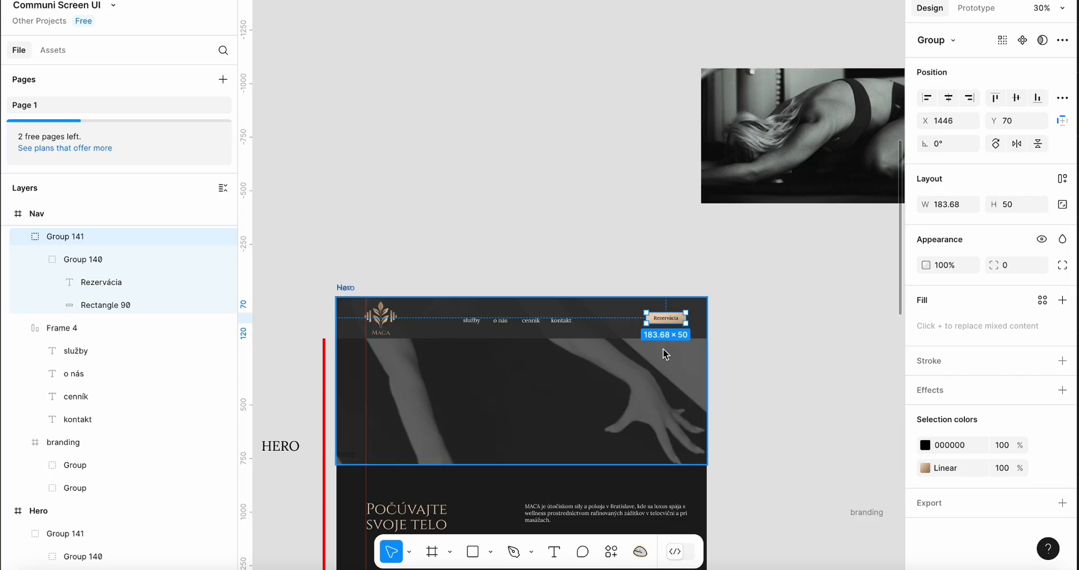
pyautogui.scroll(4, 665, 354)
pyautogui.scroll(-2, 665, 354)
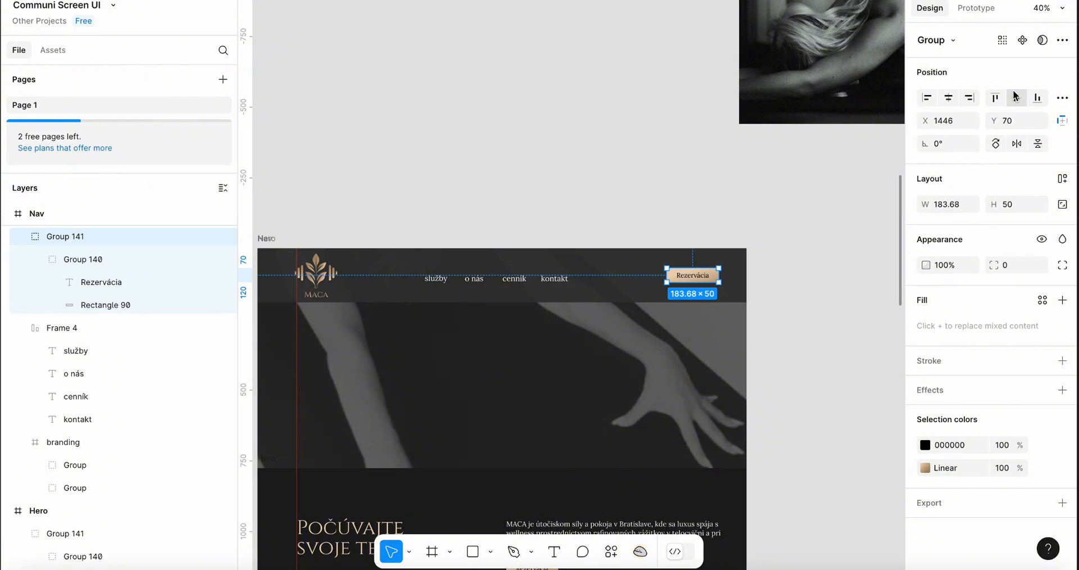
pyautogui.press('super+Tab')
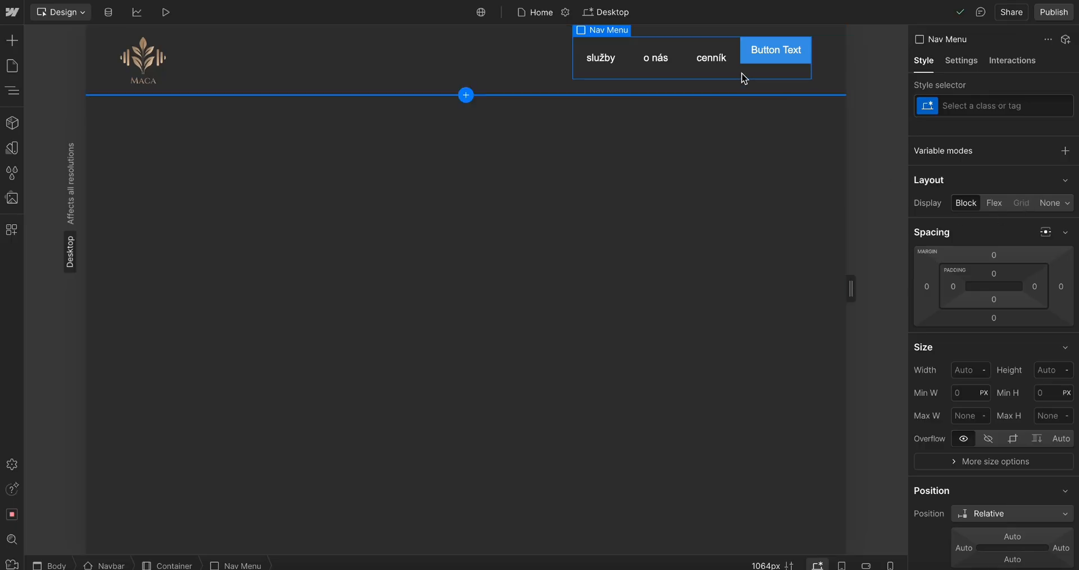
pyautogui.click(12, 91)
pyautogui.click(51, 149)
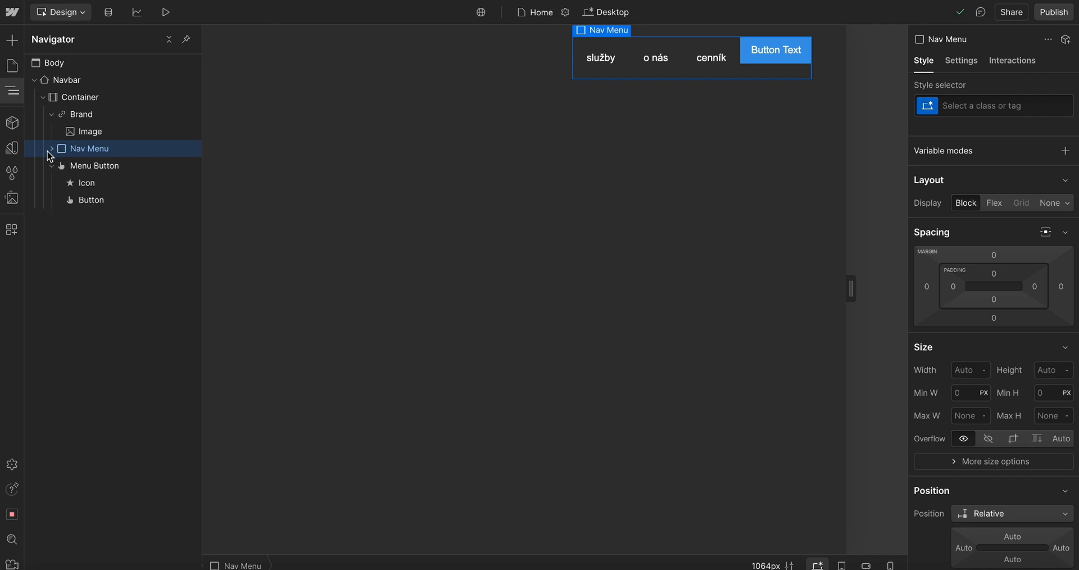
pyautogui.click(51, 149)
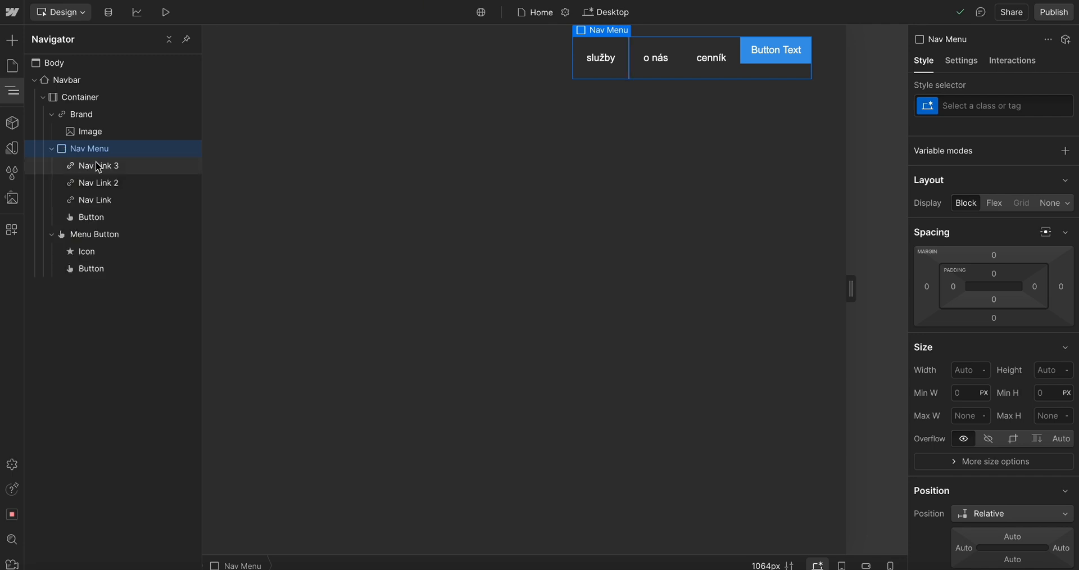
pyautogui.click(98, 166)
pyautogui.click(106, 183)
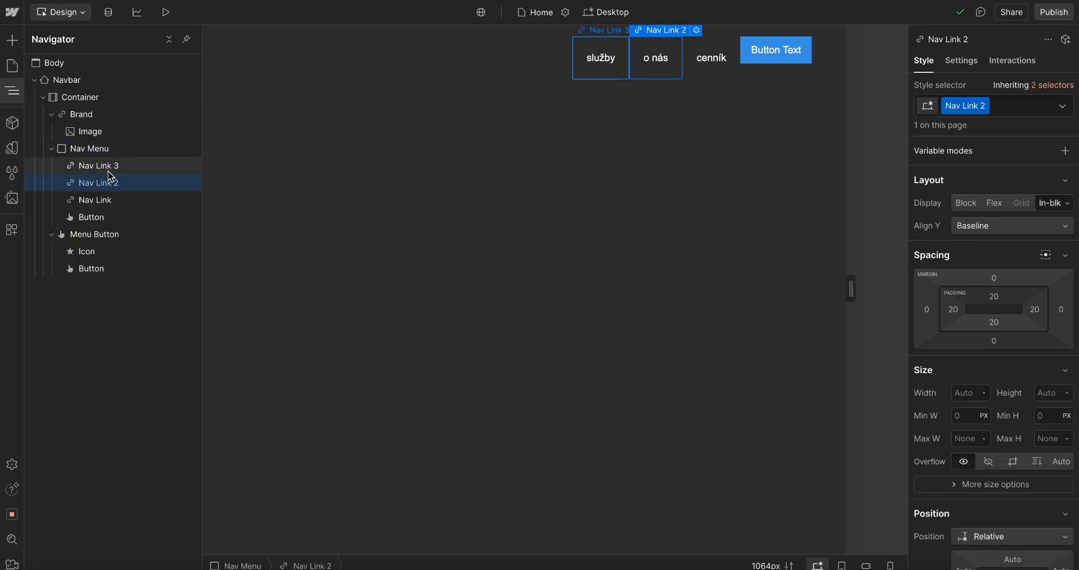
pyautogui.click(109, 202)
pyautogui.click(112, 218)
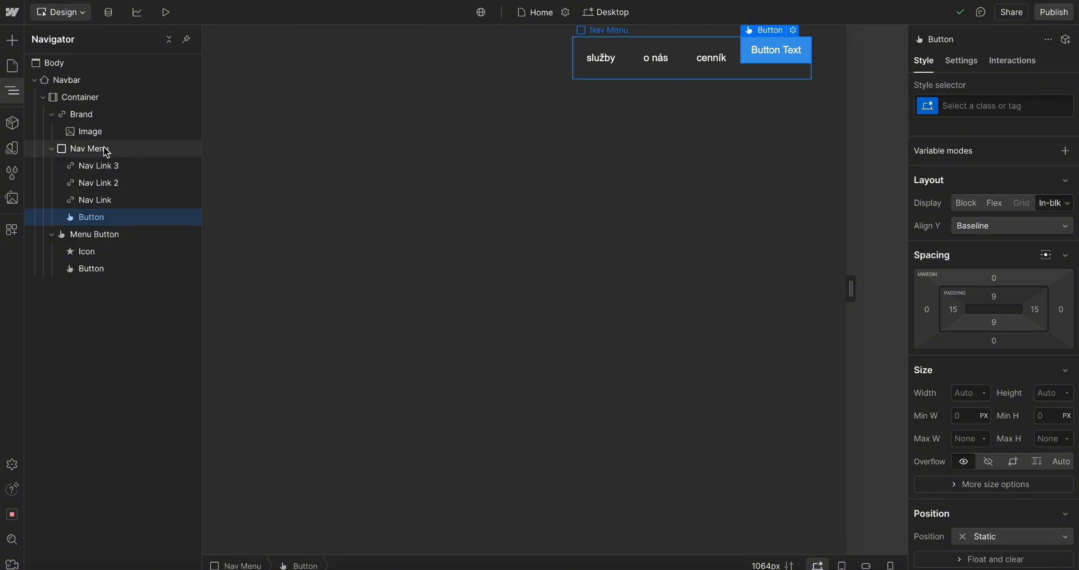
# Set the Nav Menu to Flex display in a horizontal row with its items centred on both axes
pyautogui.click(103, 149)
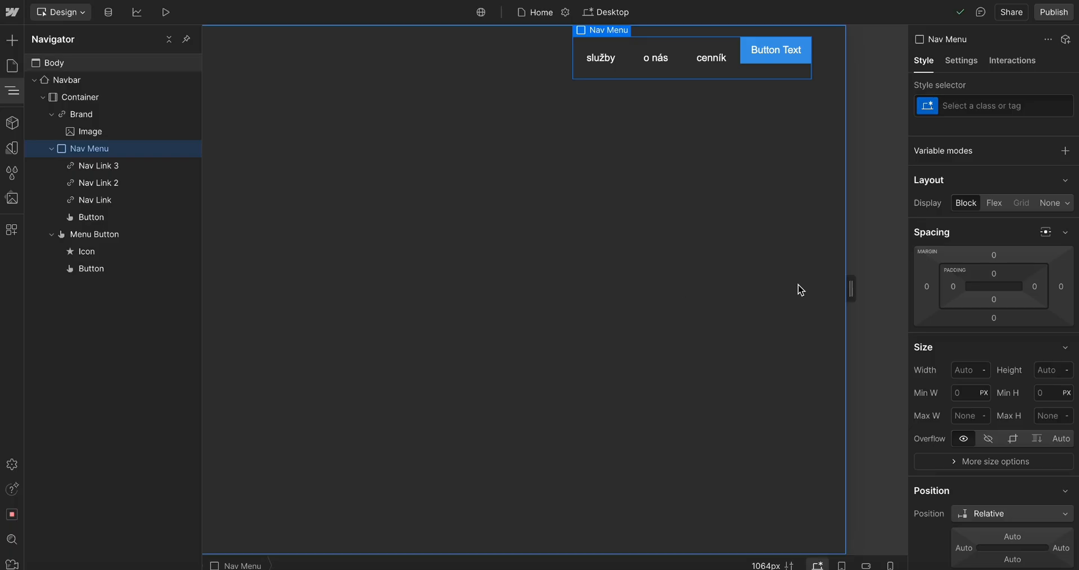
pyautogui.click(993, 203)
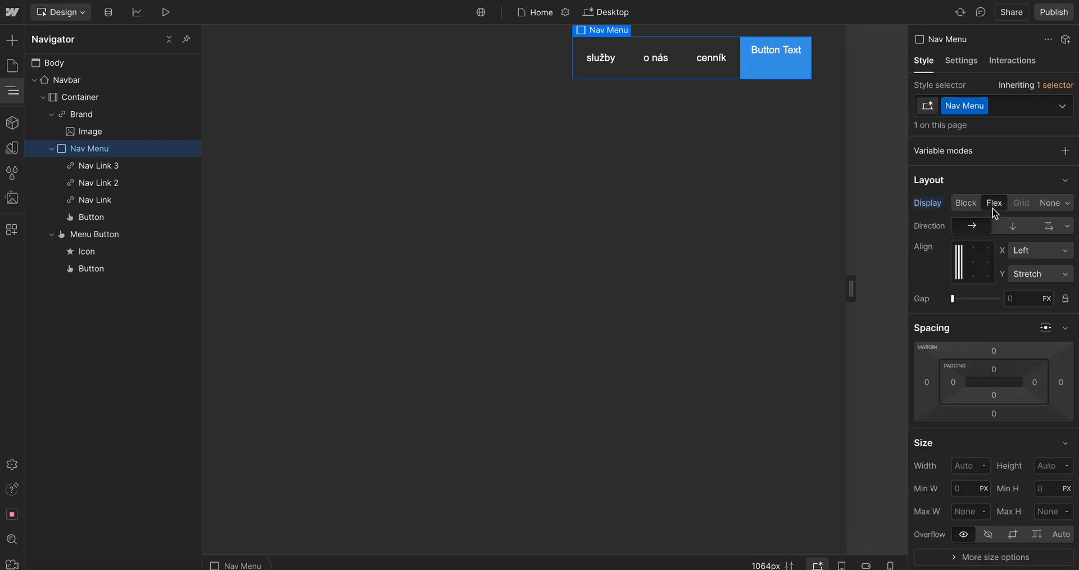
pyautogui.click(966, 205)
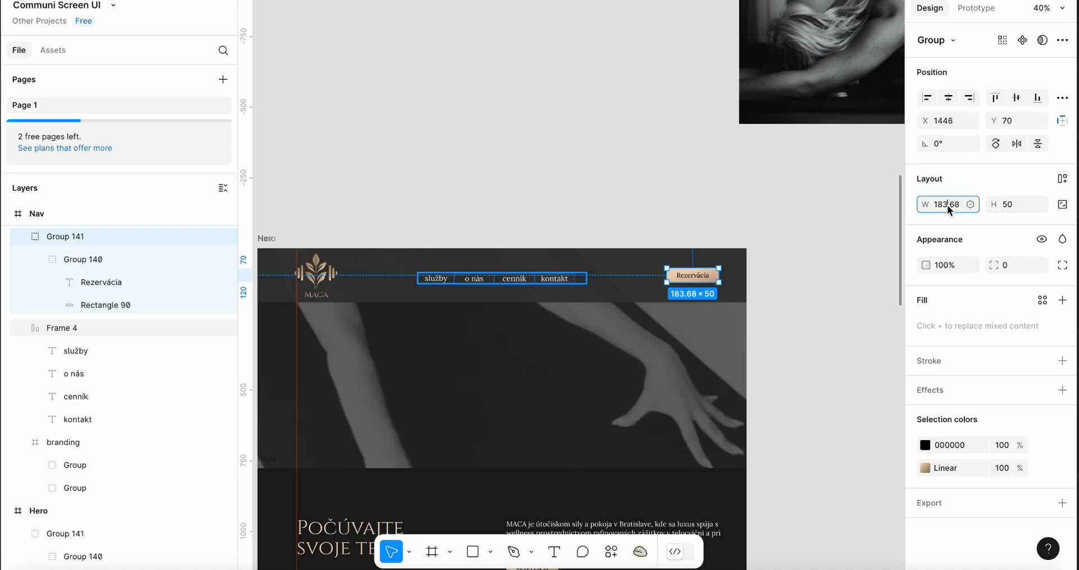
pyautogui.click(946, 266)
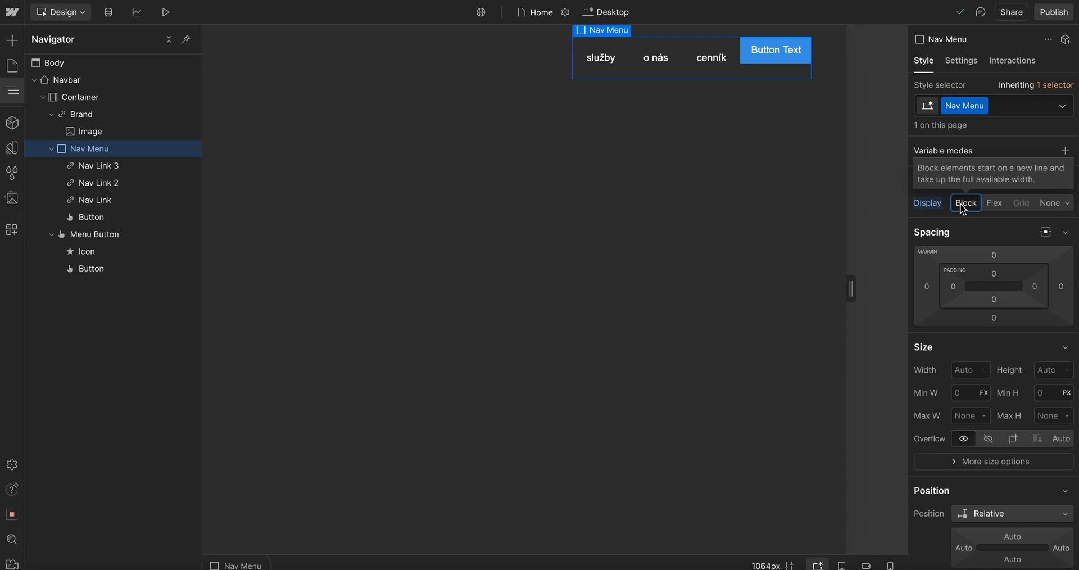
pyautogui.click(995, 206)
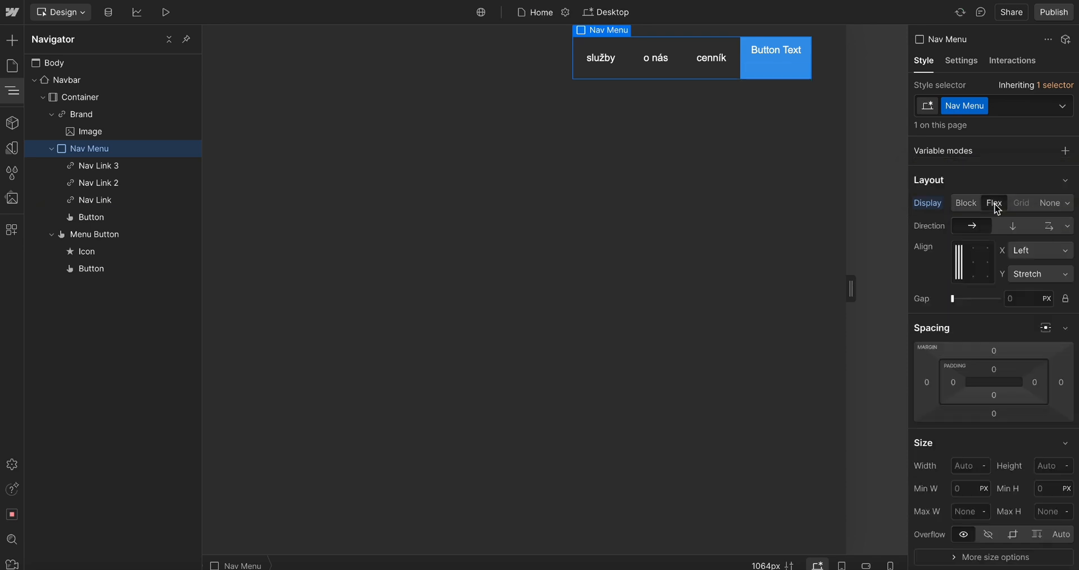
pyautogui.click(1012, 226)
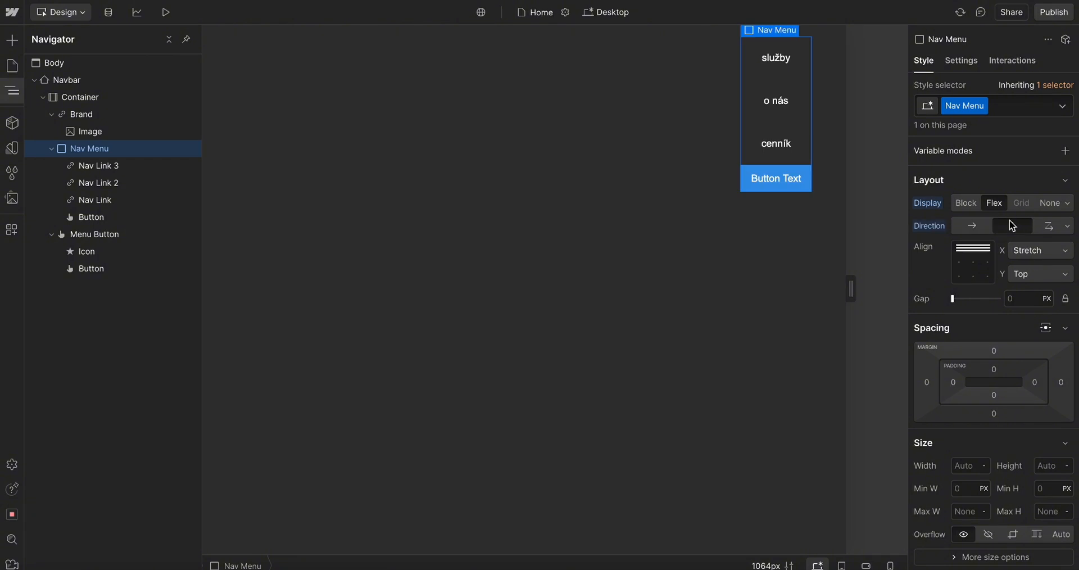
pyautogui.click(980, 228)
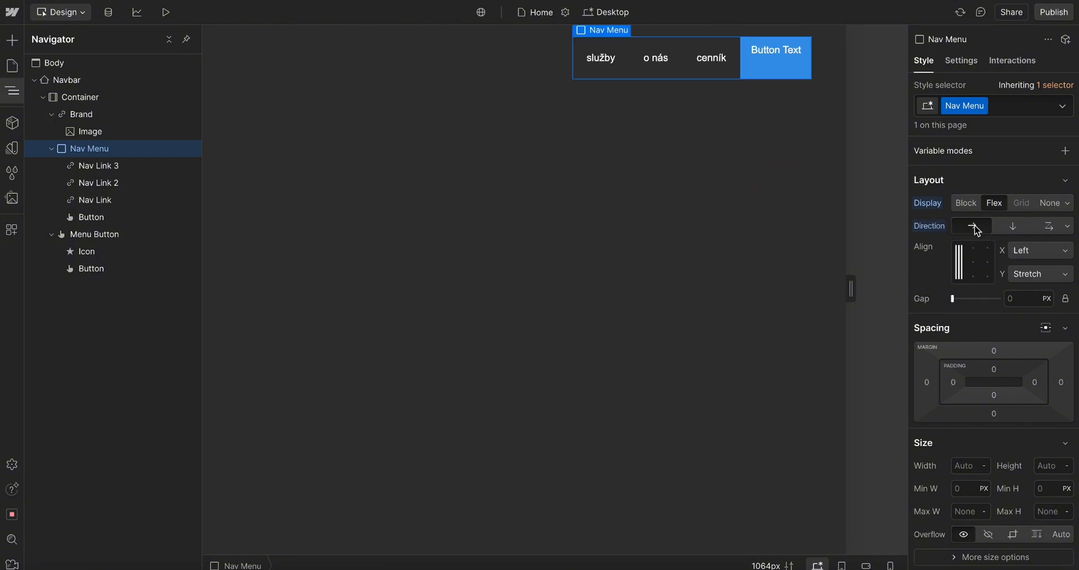
pyautogui.click(976, 265)
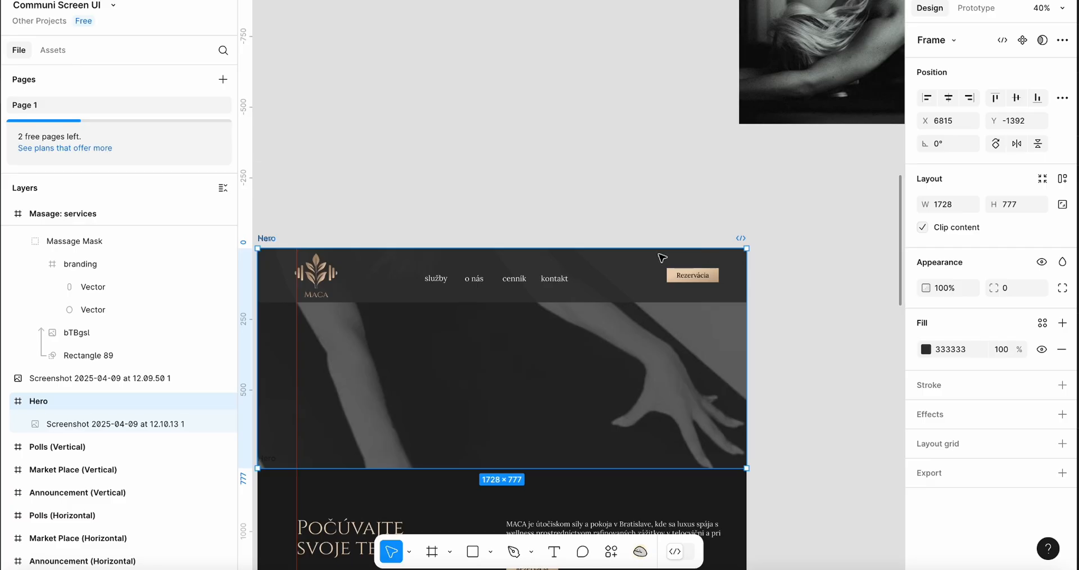
# Review the full Maca page layout in the Figma design
pyautogui.scroll(-5, 652, 258)
pyautogui.scroll(-3, 646, 261)
pyautogui.scroll(10, 633, 263)
pyautogui.scroll(-5, 632, 258)
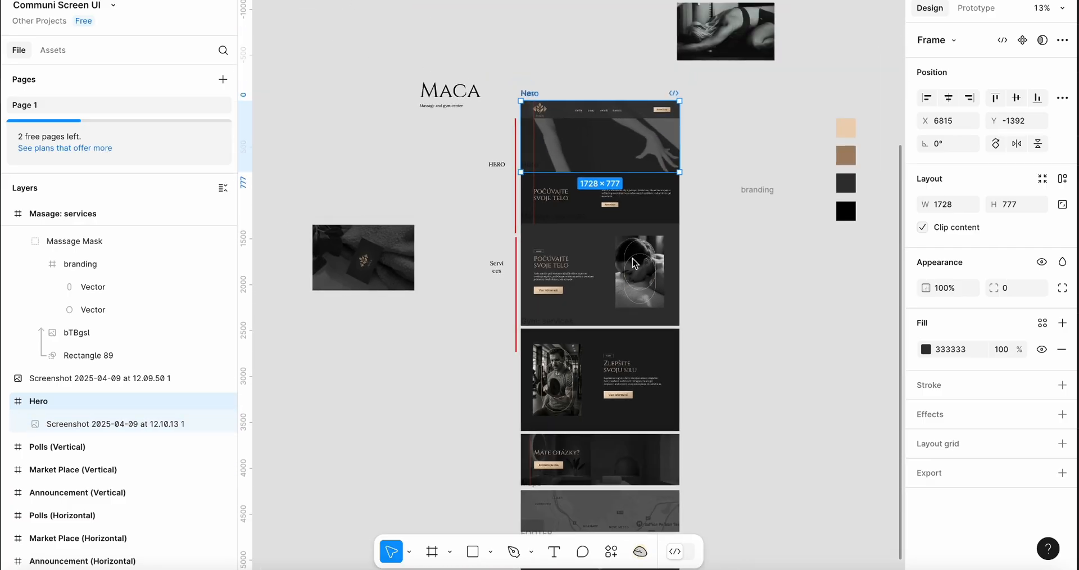
pyautogui.scroll(-2, 592, 345)
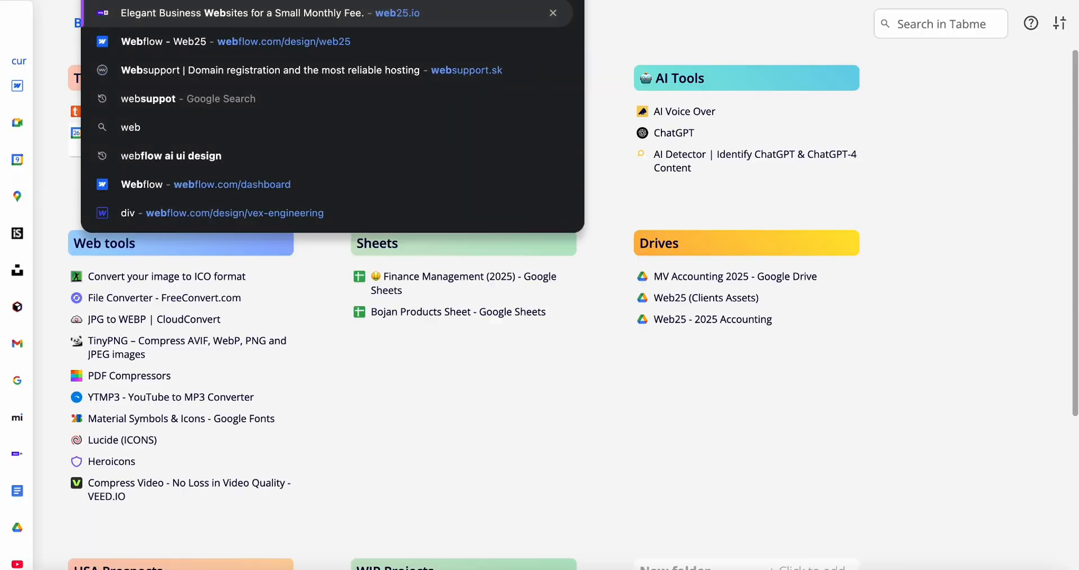
pyautogui.press('Return')
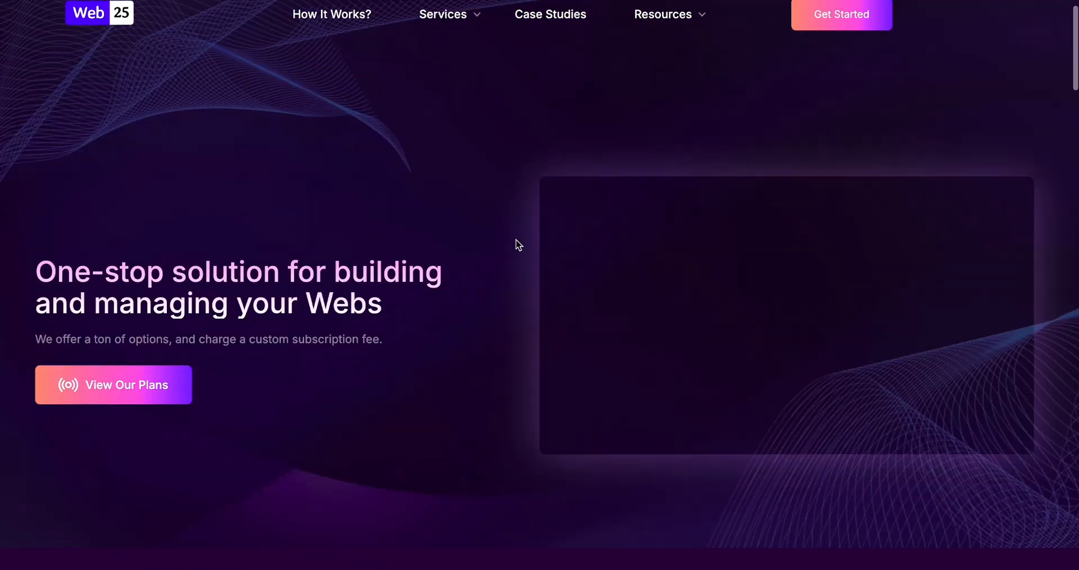
pyautogui.scroll(1, 516, 240)
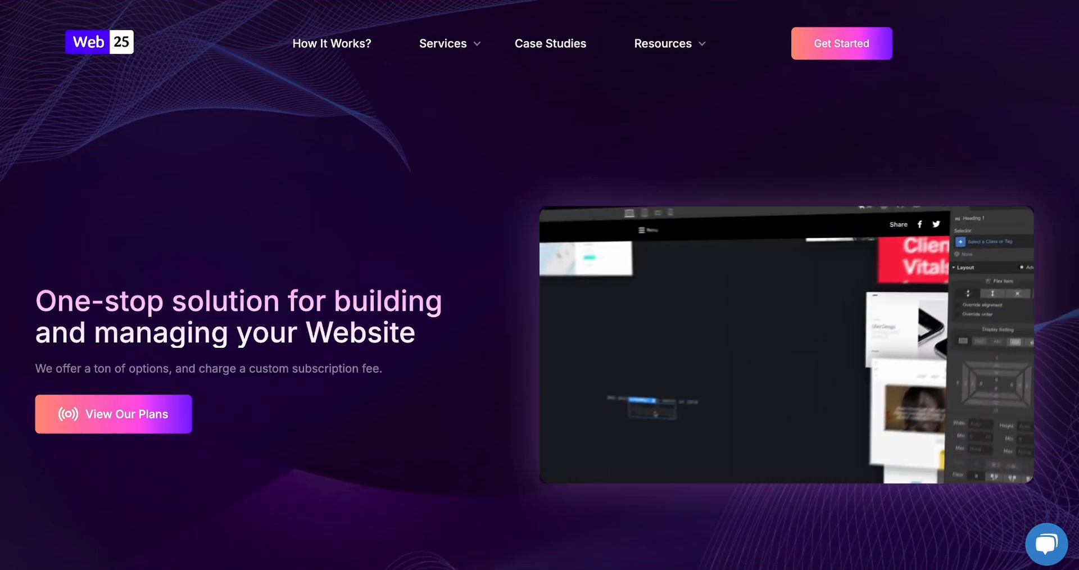
pyautogui.hotkey('ctrl', 'l')
pyautogui.write('jus')
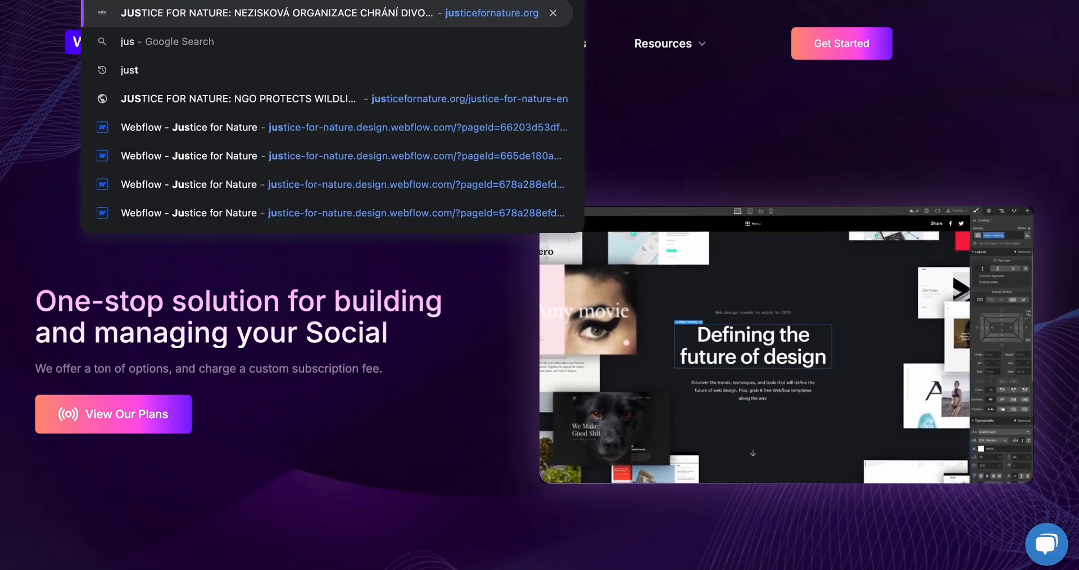
pyautogui.press('Return')
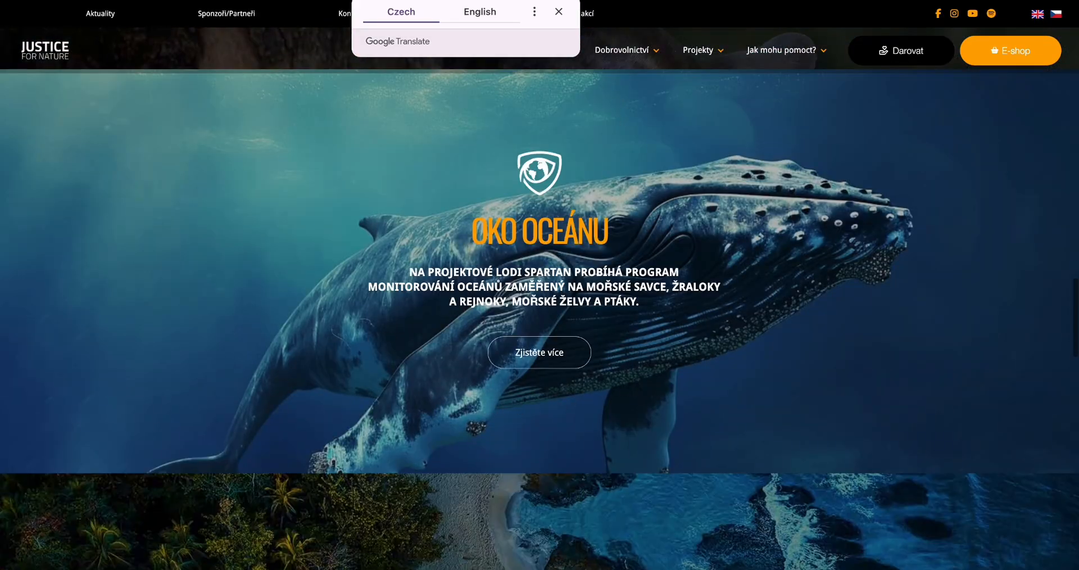
pyautogui.scroll(-20, 76, 149)
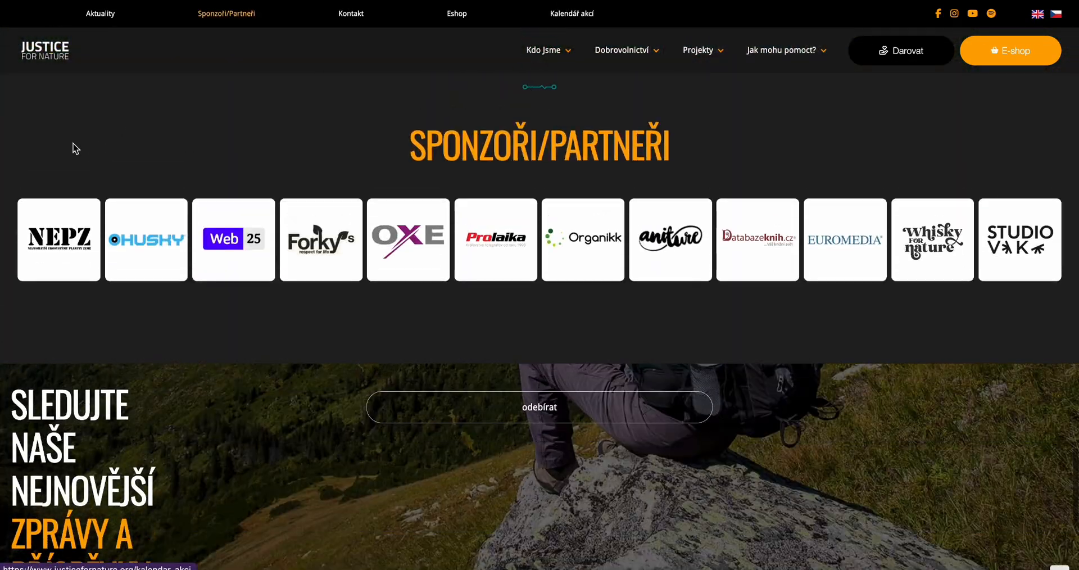
pyautogui.press('super+shift+4')
pyautogui.moveTo(6, 194); pyautogui.dragTo(1078, 306)
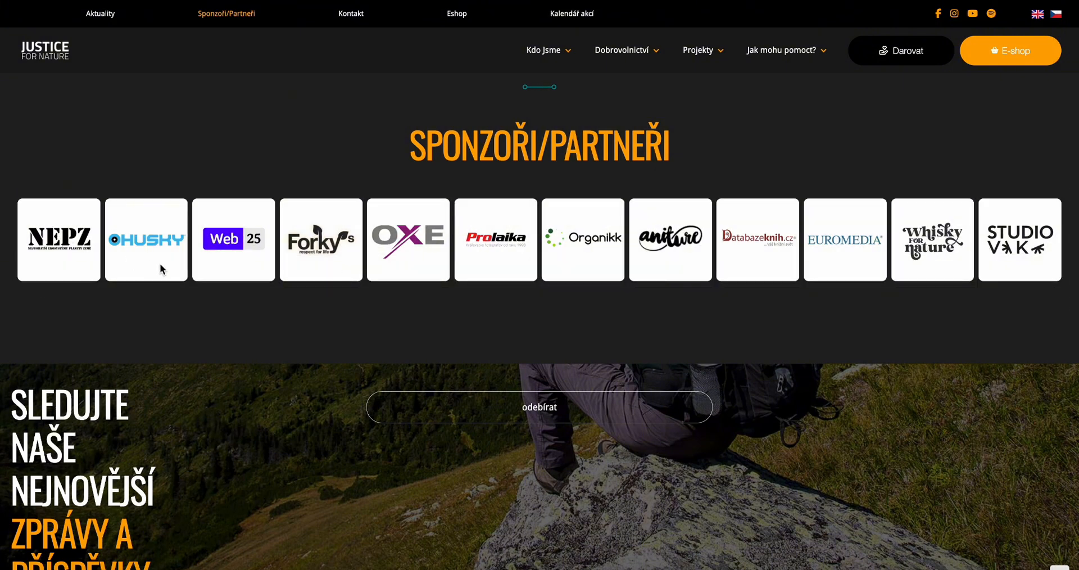
pyautogui.hotkey('ctrl', 'Right')
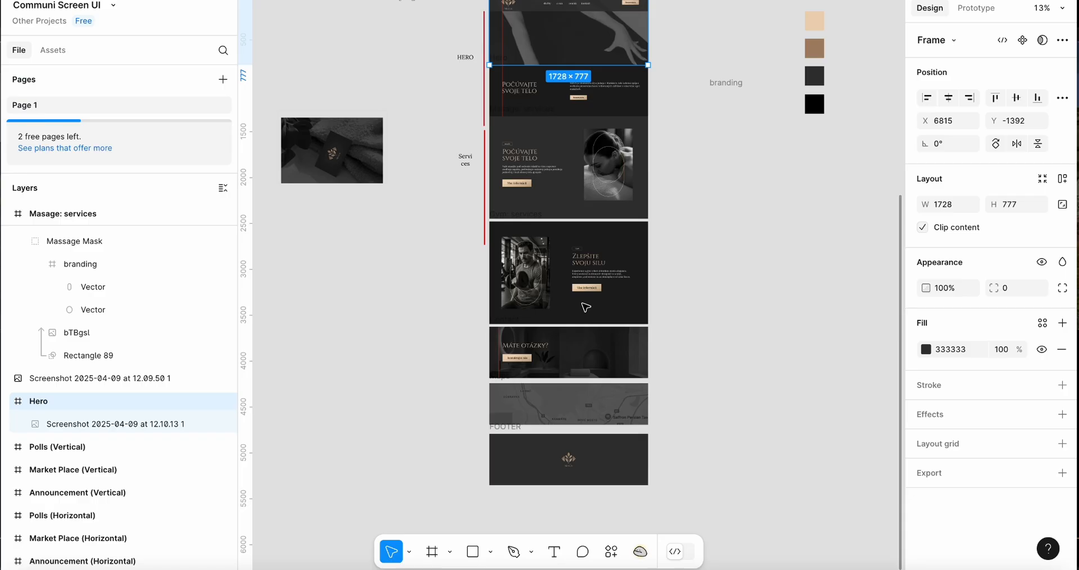
pyautogui.press('super+Tab')
pyautogui.press('super+Tab')
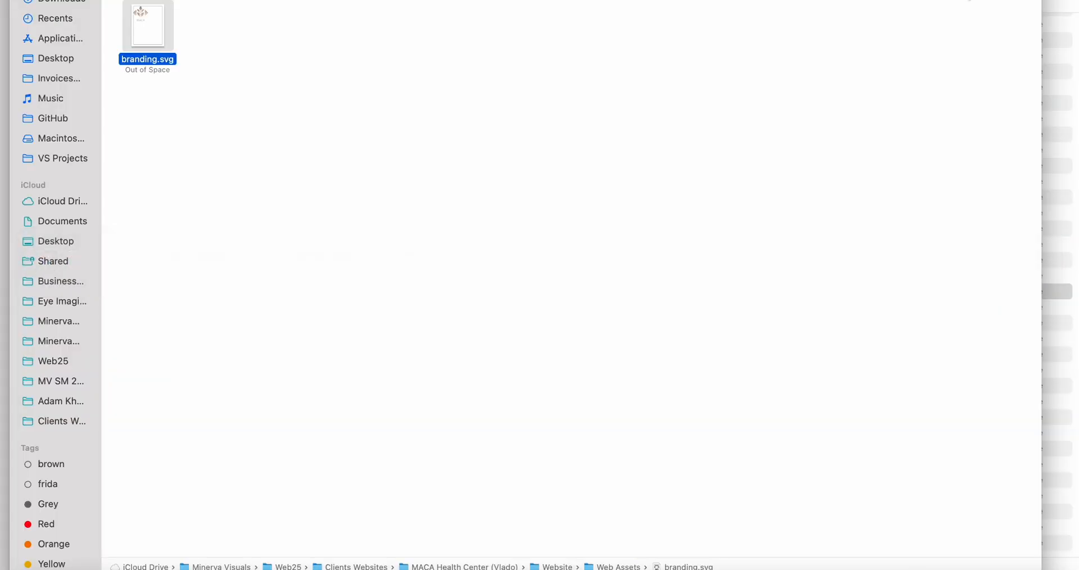
pyautogui.press('super+Tab')
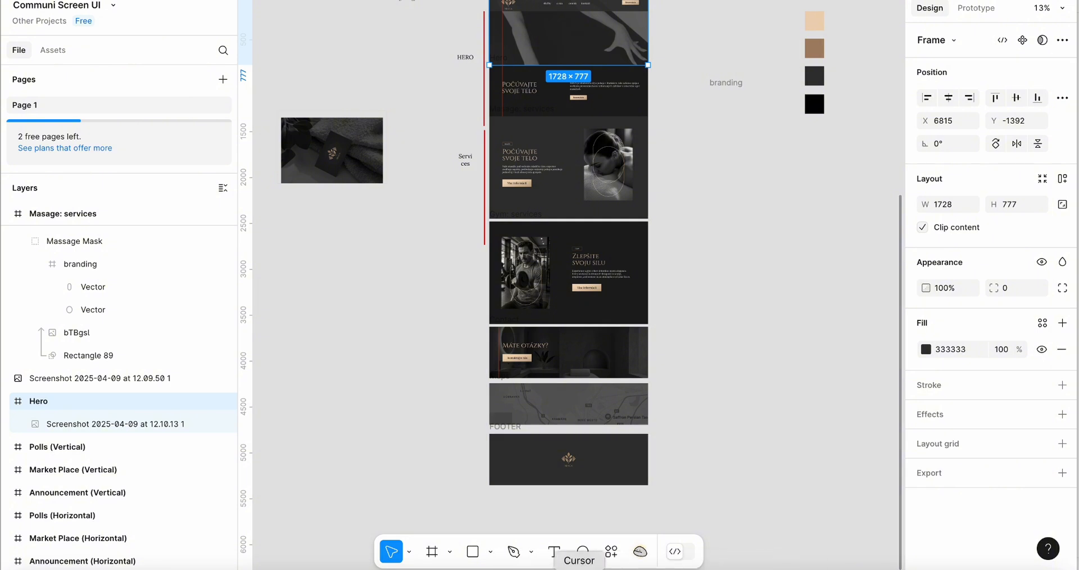
pyautogui.click(539, 566)
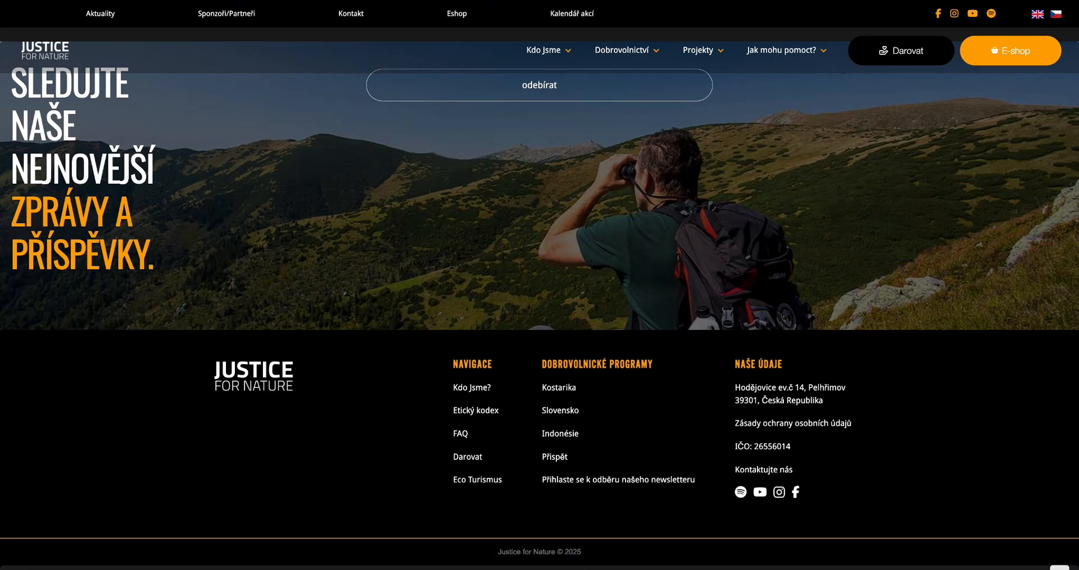
pyautogui.click(1034, 2)
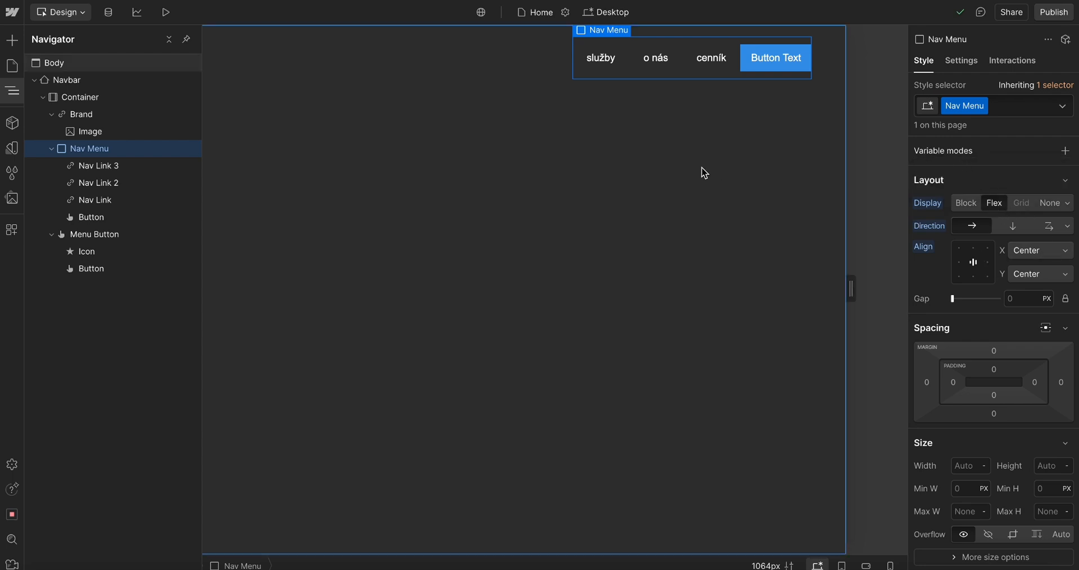
pyautogui.click(1008, 225)
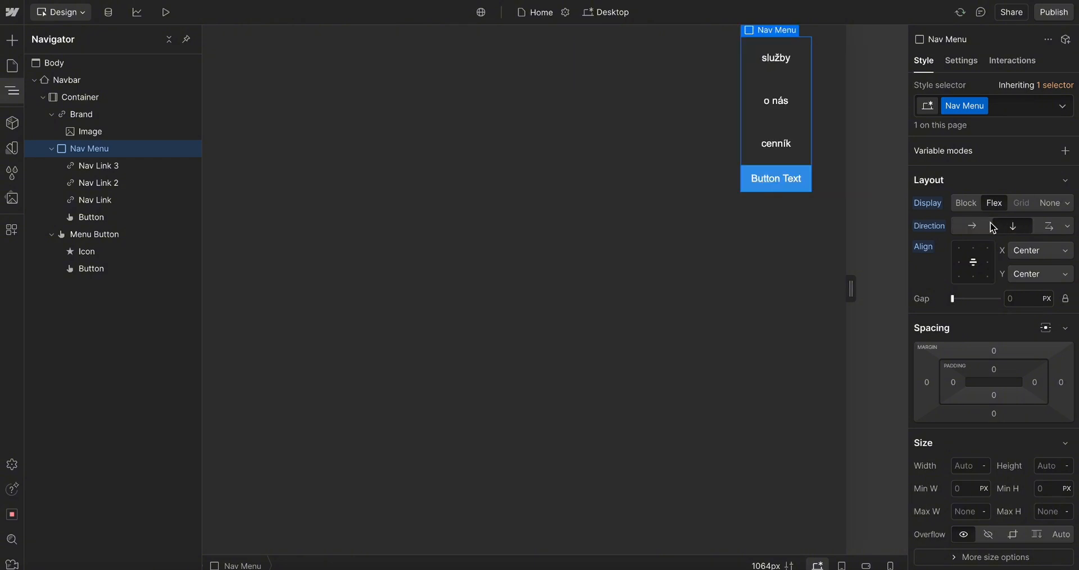
pyautogui.click(971, 225)
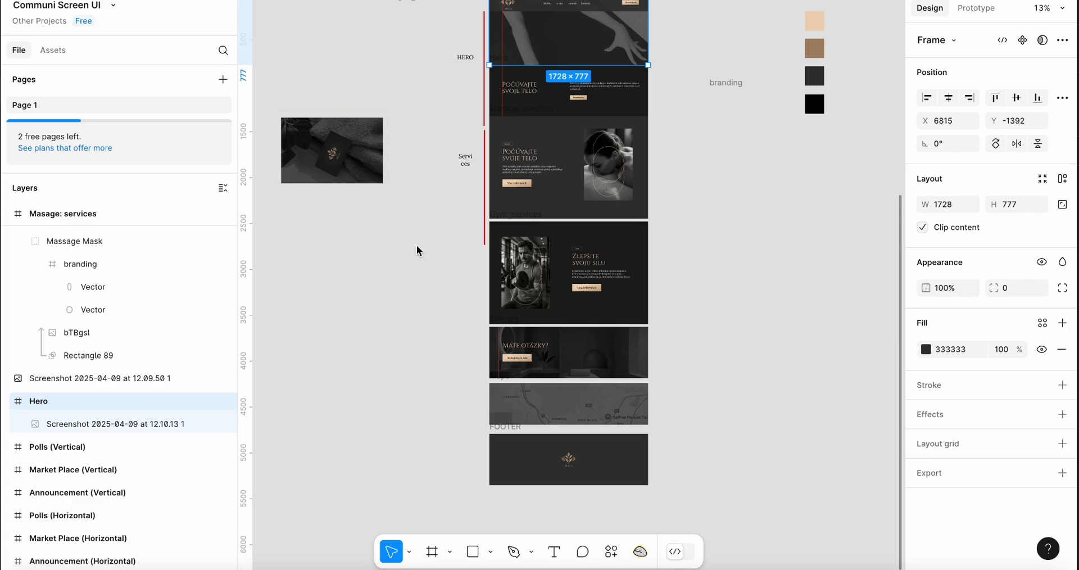
pyautogui.scroll(3, 417, 250)
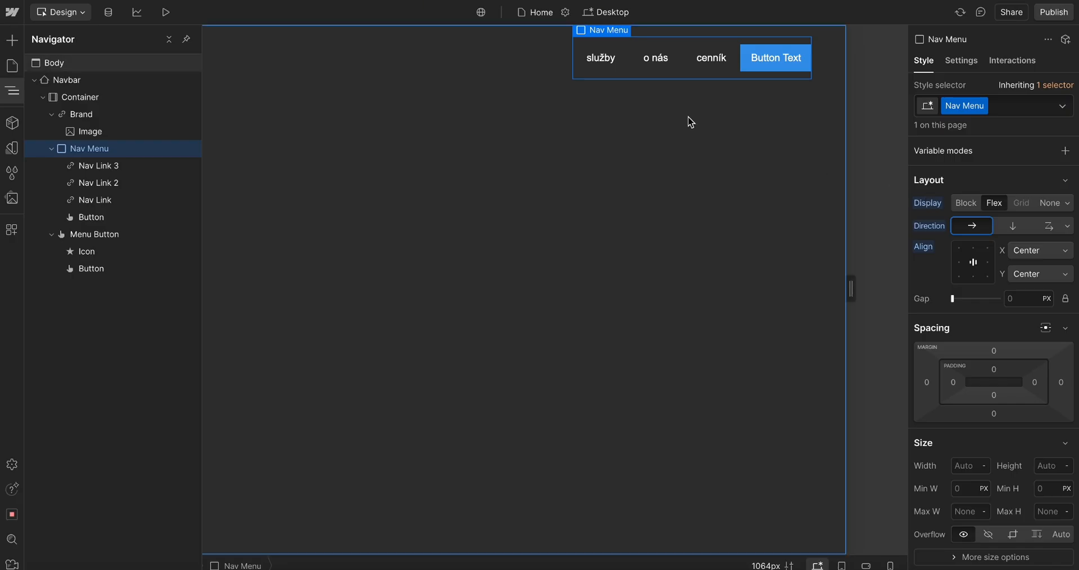
# Set the Nav Menu's gap between items to 2 rem
pyautogui.moveTo(921, 304)
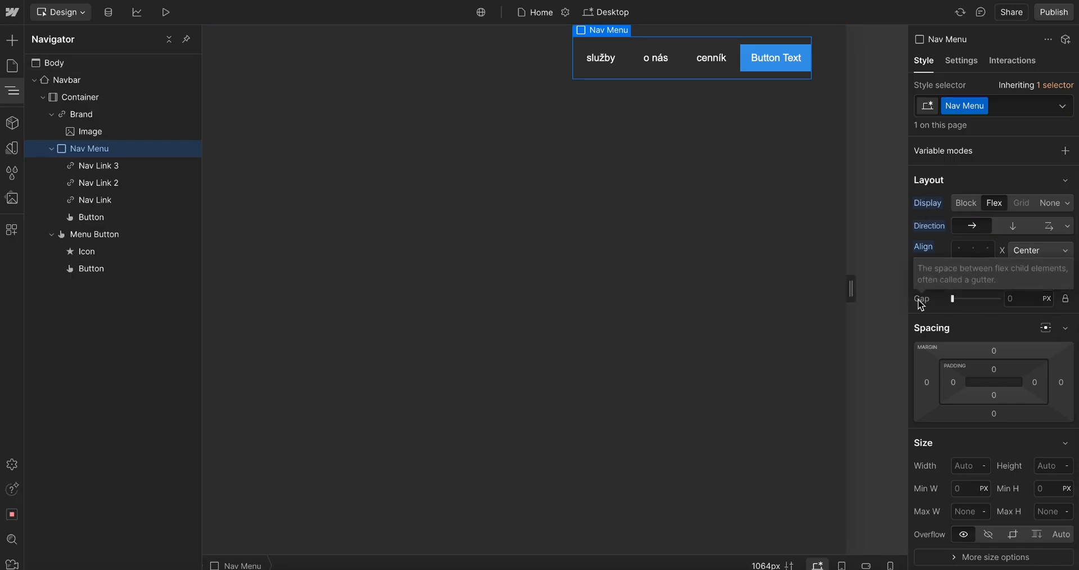
pyautogui.click(1023, 304)
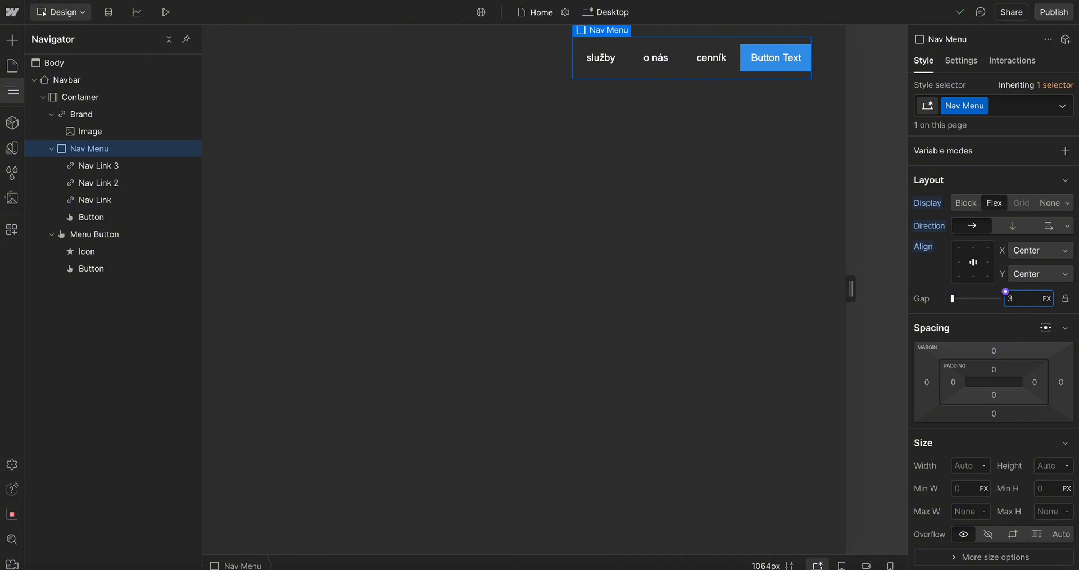
pyautogui.write('3re')
pyautogui.press('Return')
pyautogui.press('Down')
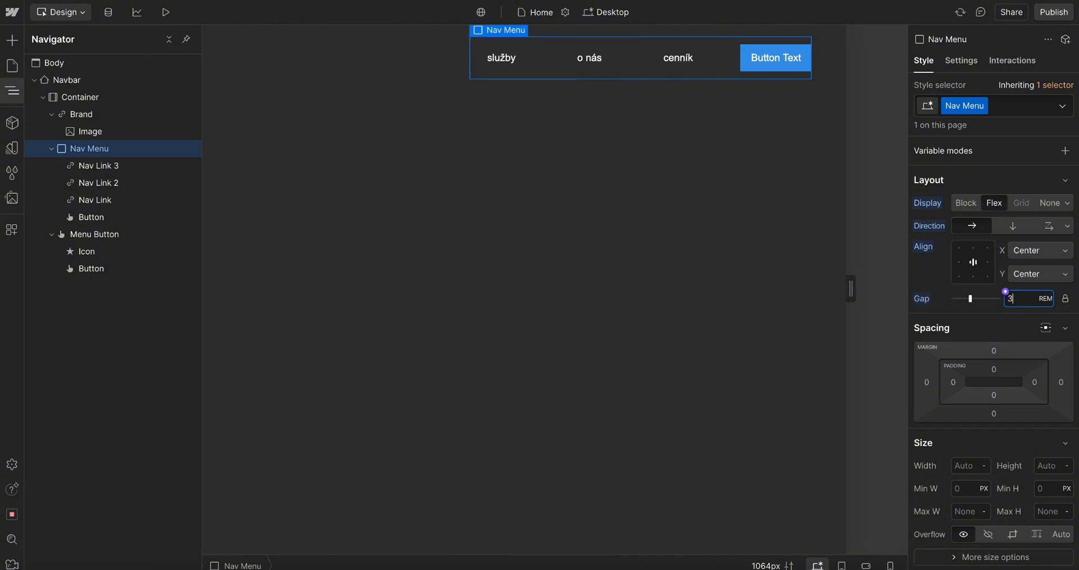
pyautogui.press('BackSpace')
pyautogui.press('BackSpace')
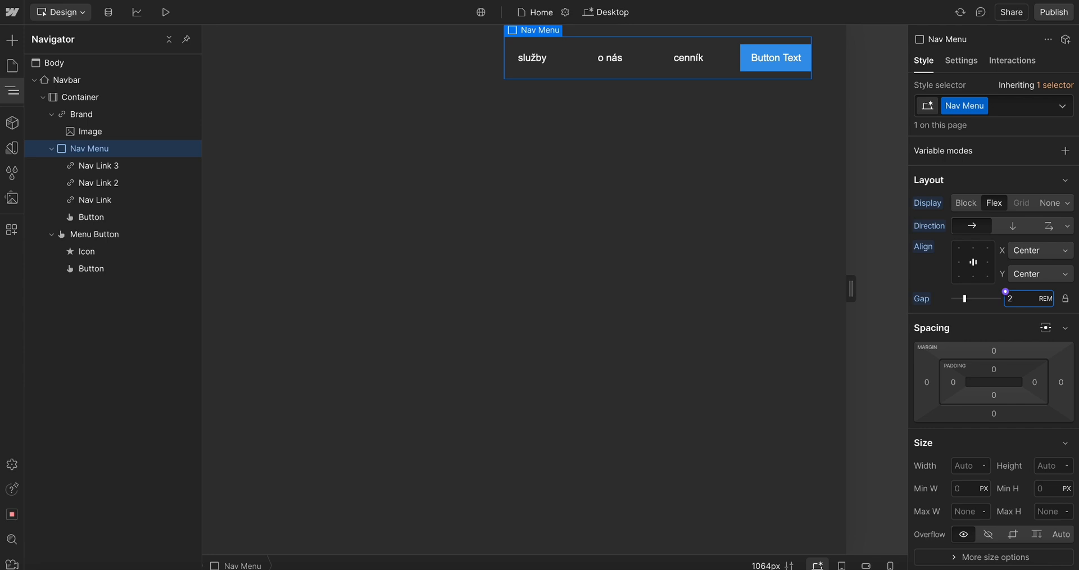
# Set the Nav Menu's gap between items to 1.2 rem
pyautogui.press('Down')
pyautogui.press('Down')
pyautogui.press('Down')
pyautogui.press('Down')
pyautogui.press('Down')
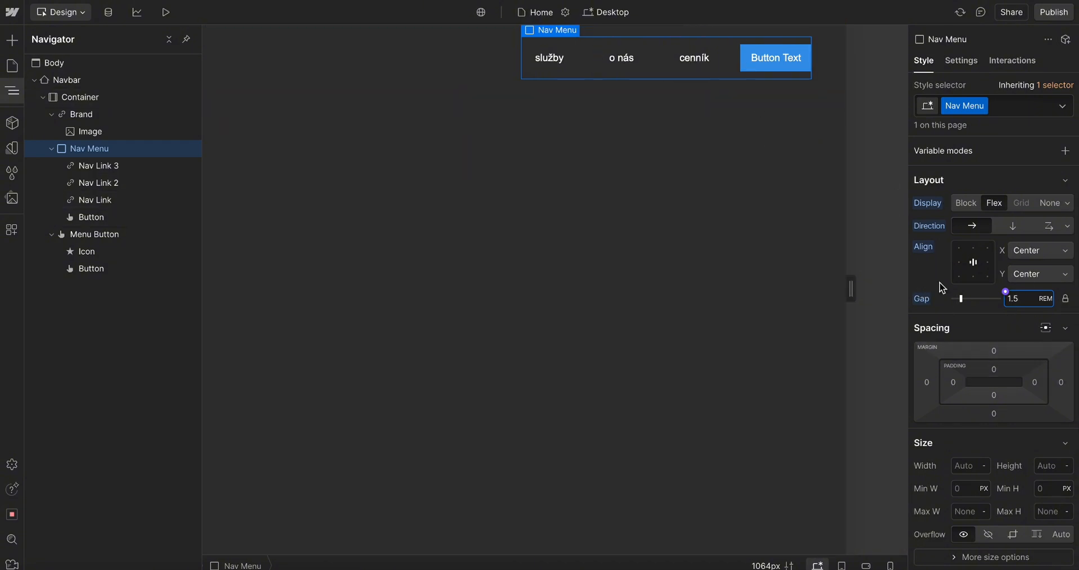
pyautogui.press('BackSpace')
pyautogui.write('3')
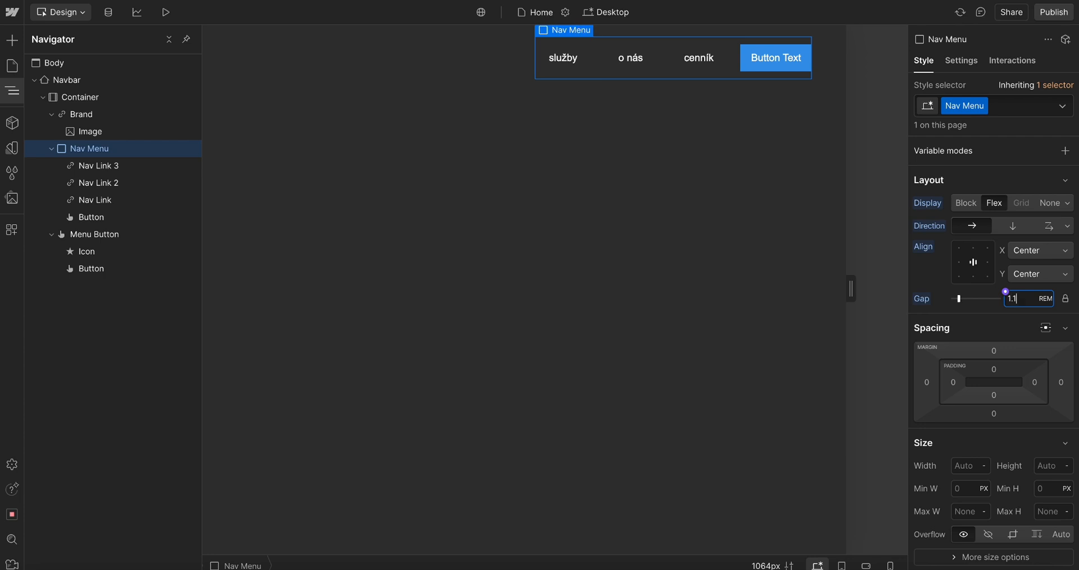
pyautogui.press('BackSpace')
pyautogui.write('2')
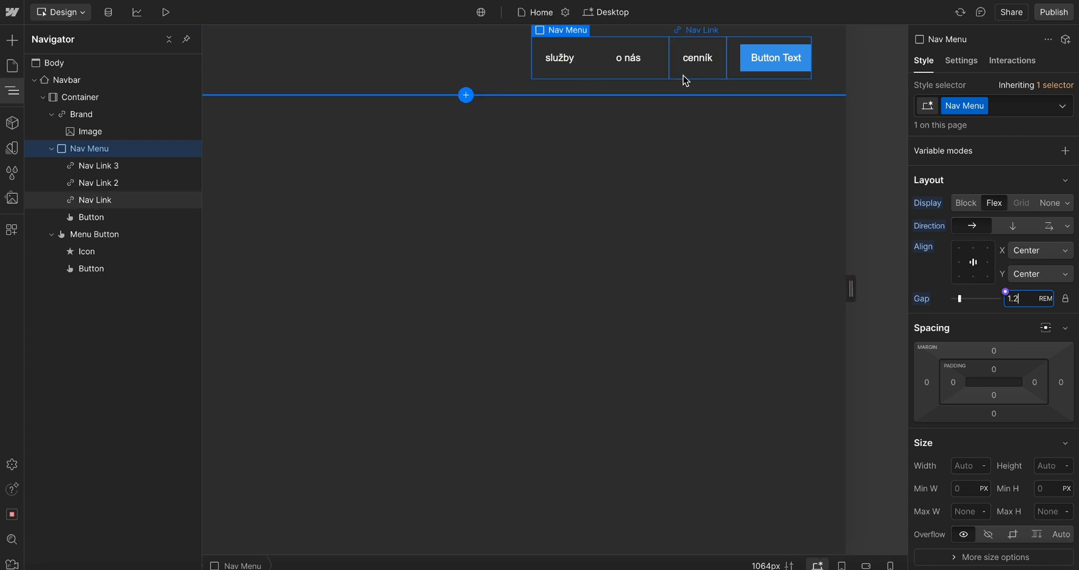
# Switch to the Figma design and examine the navbar spacing in the hero frame
pyautogui.press('super+Tab')
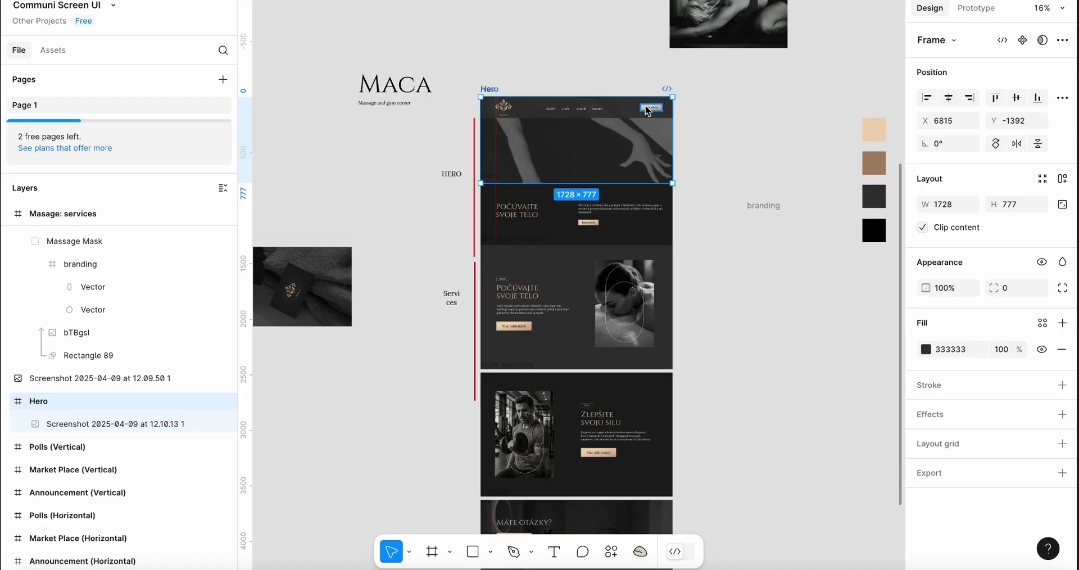
pyautogui.scroll(5, 648, 108)
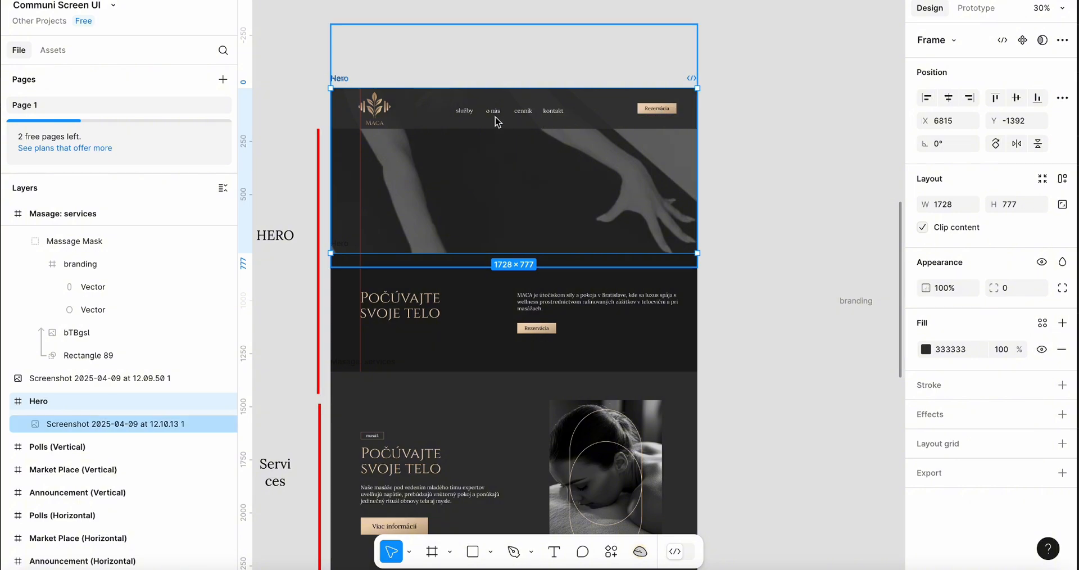
pyautogui.press('super+Tab')
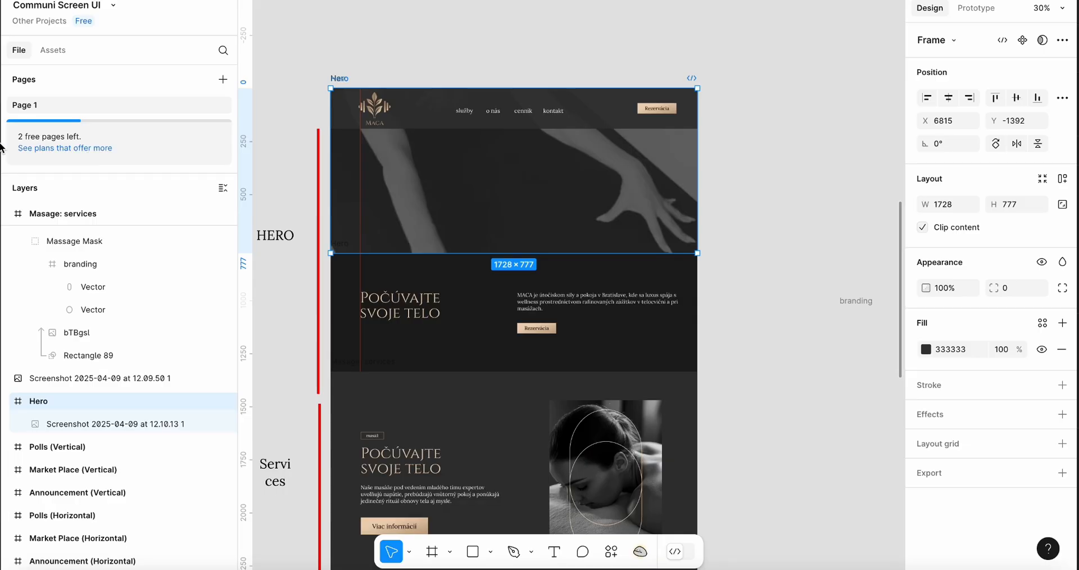
pyautogui.scroll(-5, 382, 113)
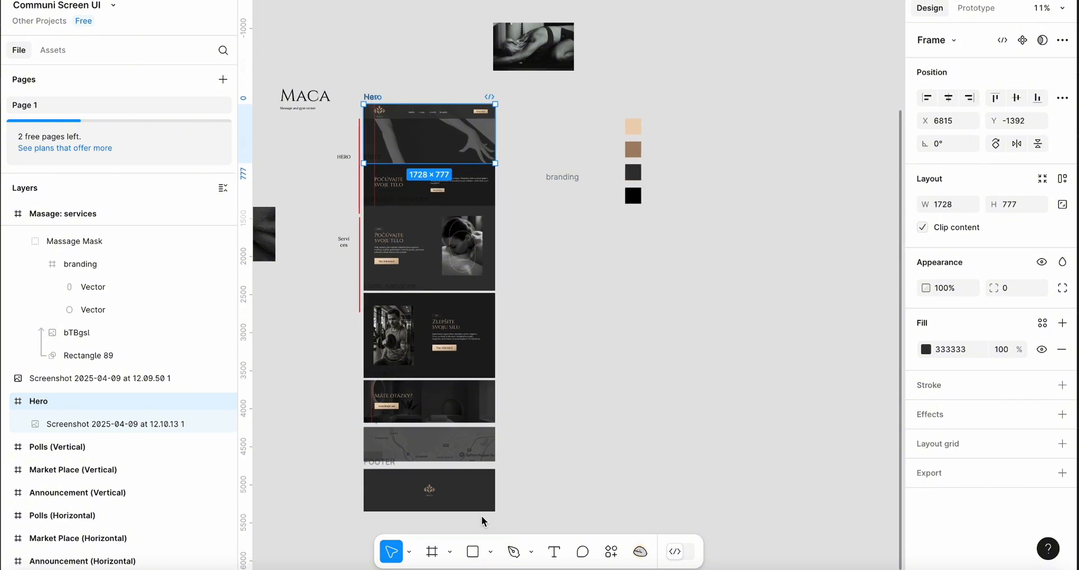
# Draw a large rectangle beside the design, duplicate it as a smaller box inside, and fill the copy white
pyautogui.click(474, 555)
pyautogui.moveTo(738, 276); pyautogui.dragTo(562, 380)
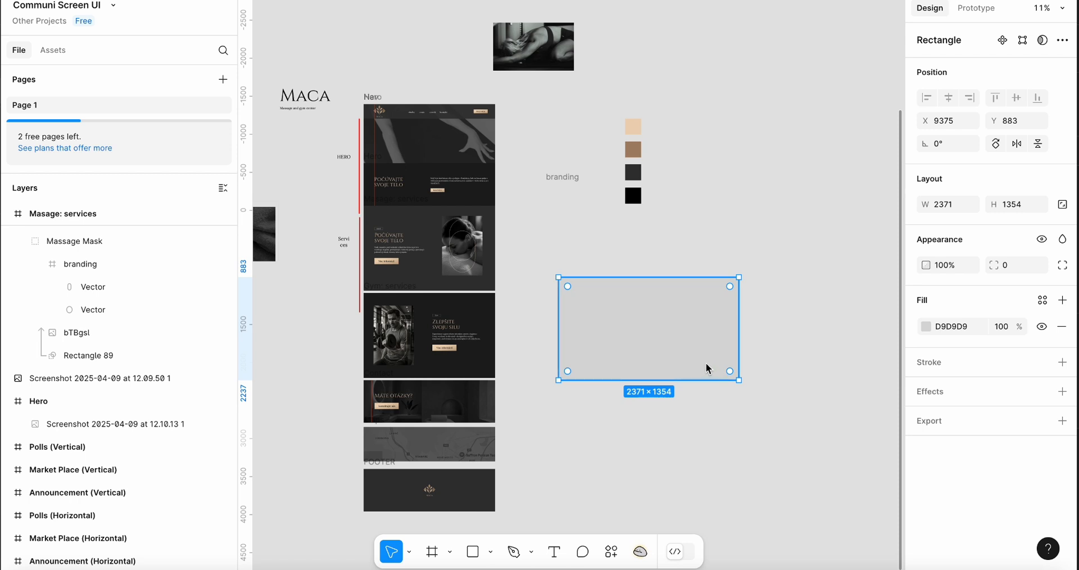
pyautogui.press('super+d')
pyautogui.moveTo(738, 379); pyautogui.dragTo(713, 368)
pyautogui.click(925, 325)
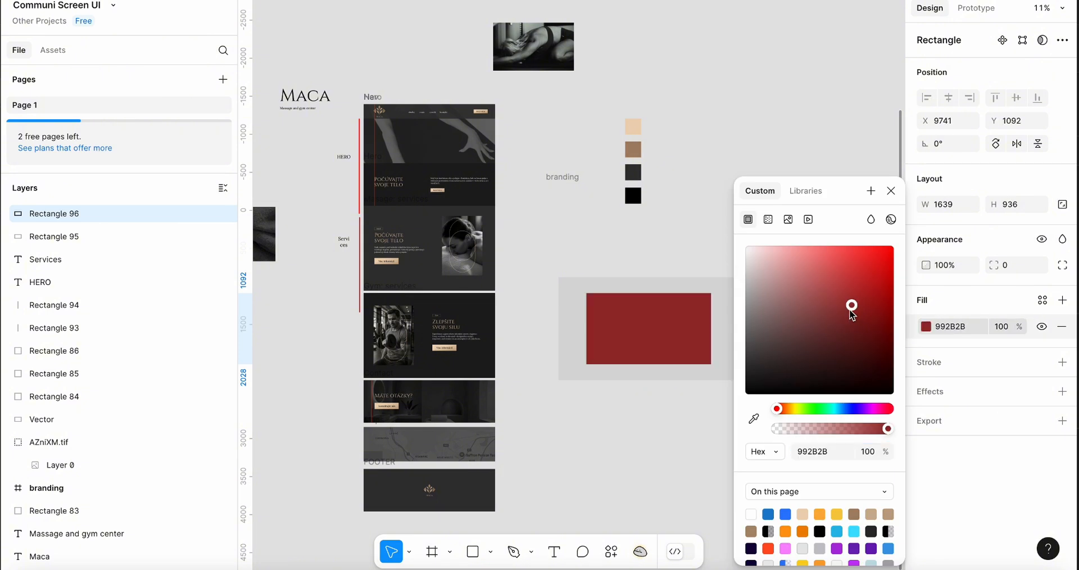
pyautogui.moveTo(850, 309); pyautogui.dragTo(639, 292)
pyautogui.click(707, 116)
pyautogui.click(645, 346)
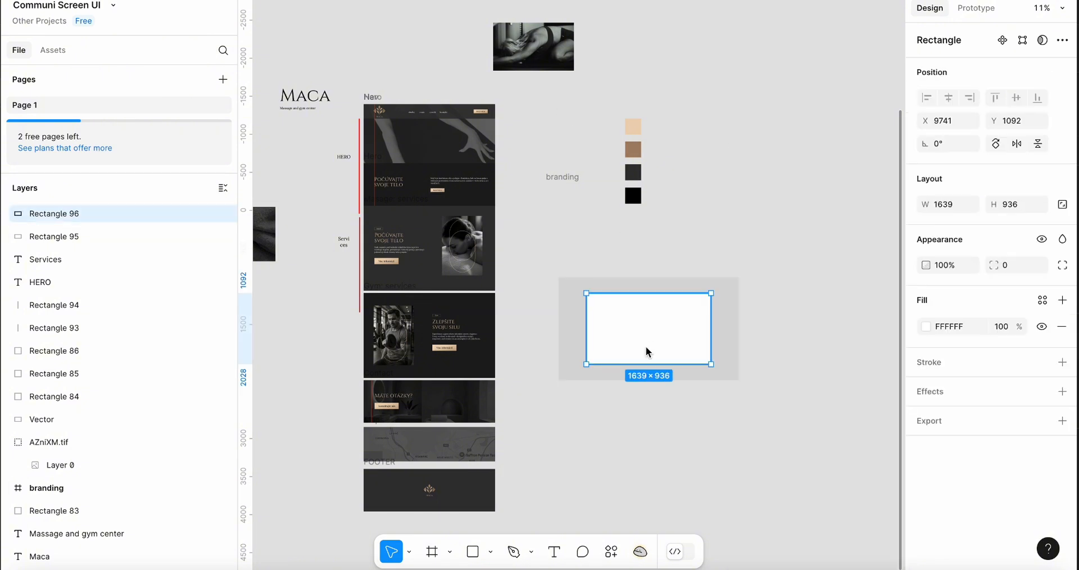
# Duplicate the white box as a smaller box of about 717 × 410 inside it and fill it red
pyautogui.press('super+d')
pyautogui.moveTo(711, 365); pyautogui.dragTo(676, 344)
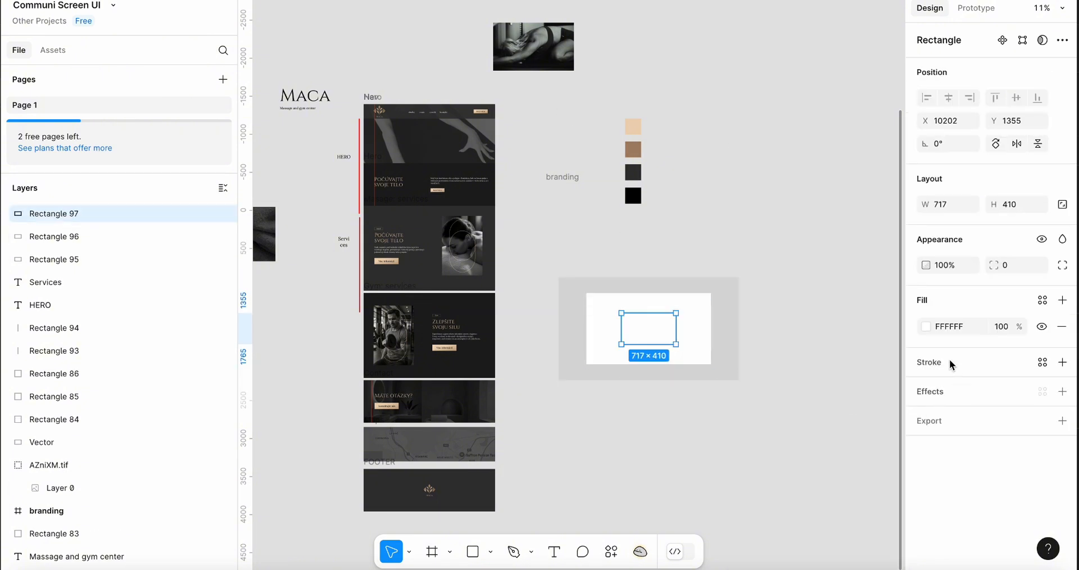
pyautogui.click(928, 330)
pyautogui.moveTo(852, 285); pyautogui.dragTo(894, 248)
pyautogui.click(730, 201)
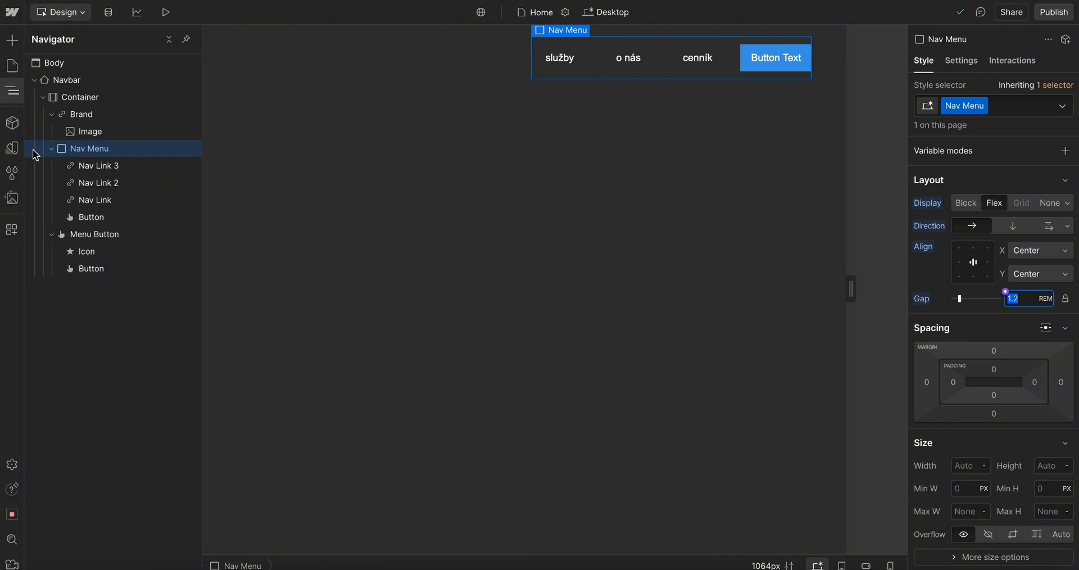
# Collapse the Nav Menu in the Navigator and search the Add elements panel for a Div Block
pyautogui.click(51, 148)
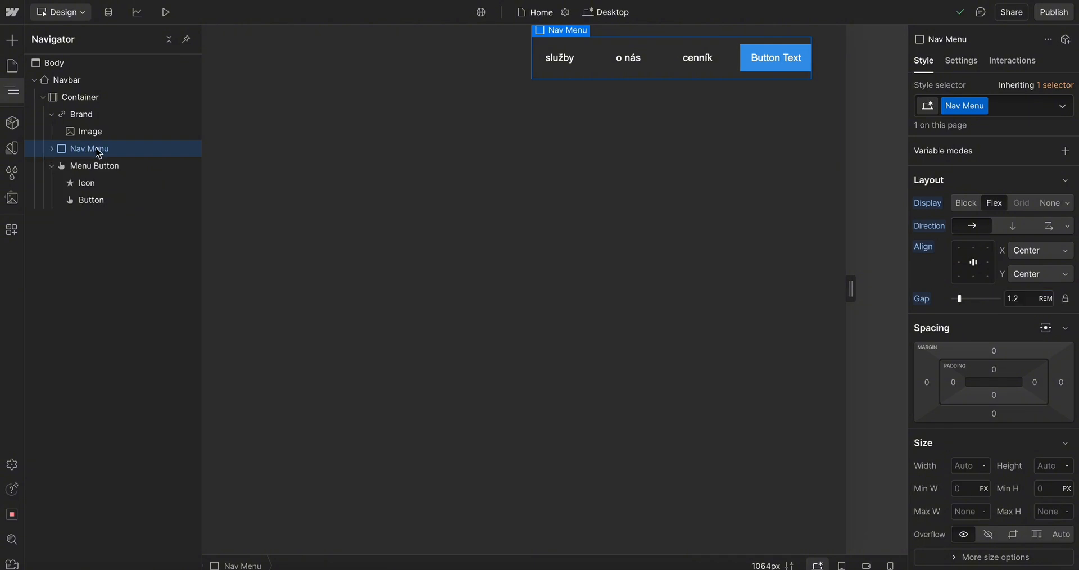
pyautogui.click(17, 41)
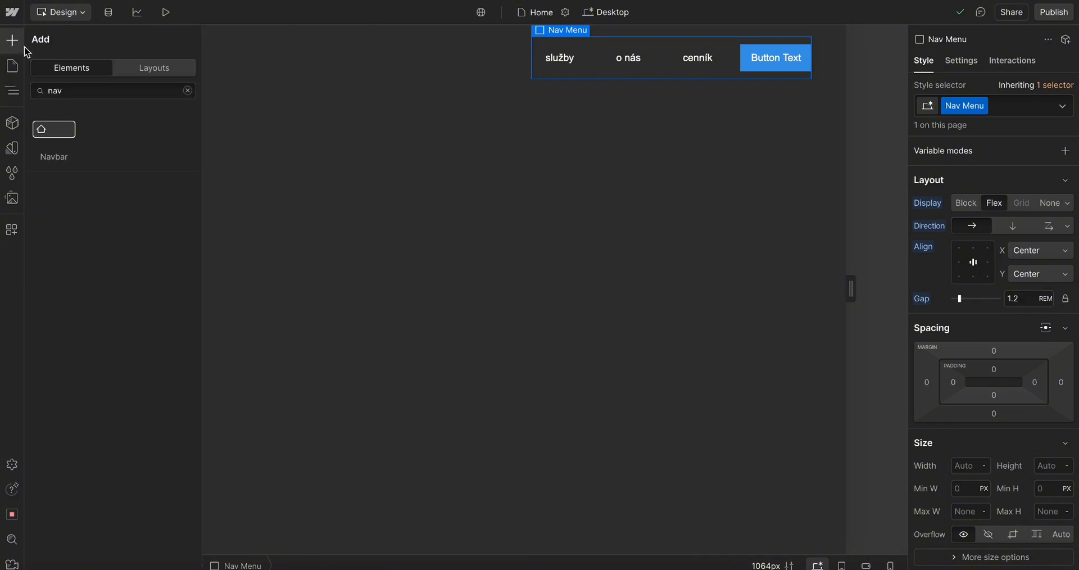
pyautogui.doubleClick(56, 90)
pyautogui.press('BackSpace')
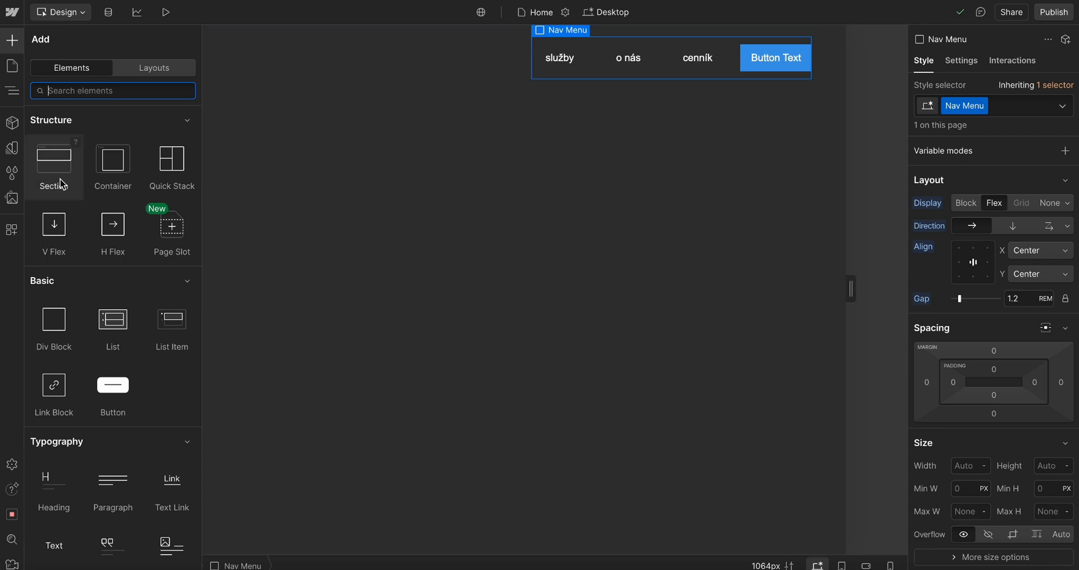
pyautogui.write('div')
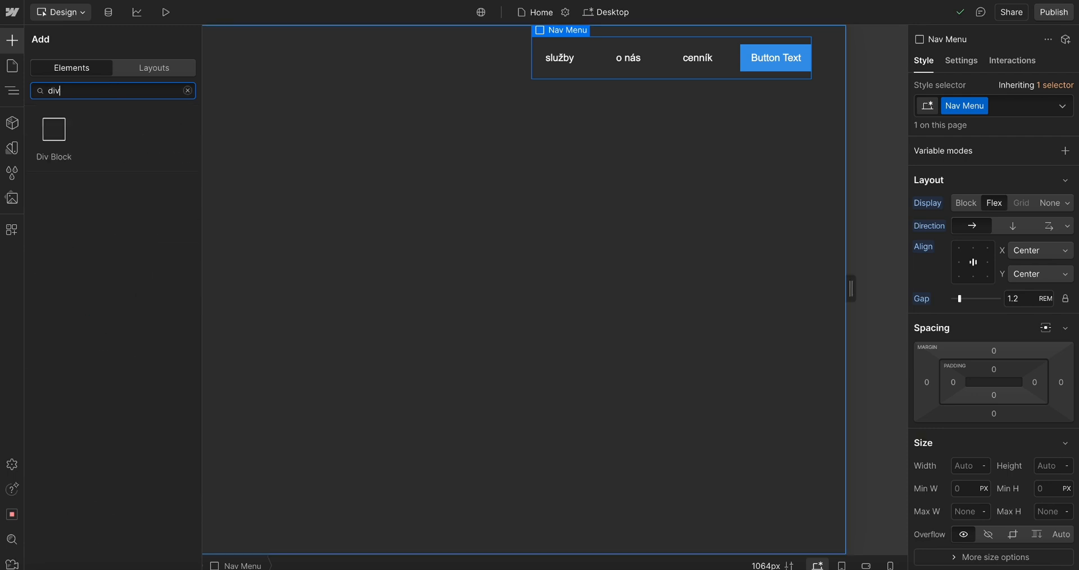
pyautogui.click(51, 132)
pyautogui.press('Delete')
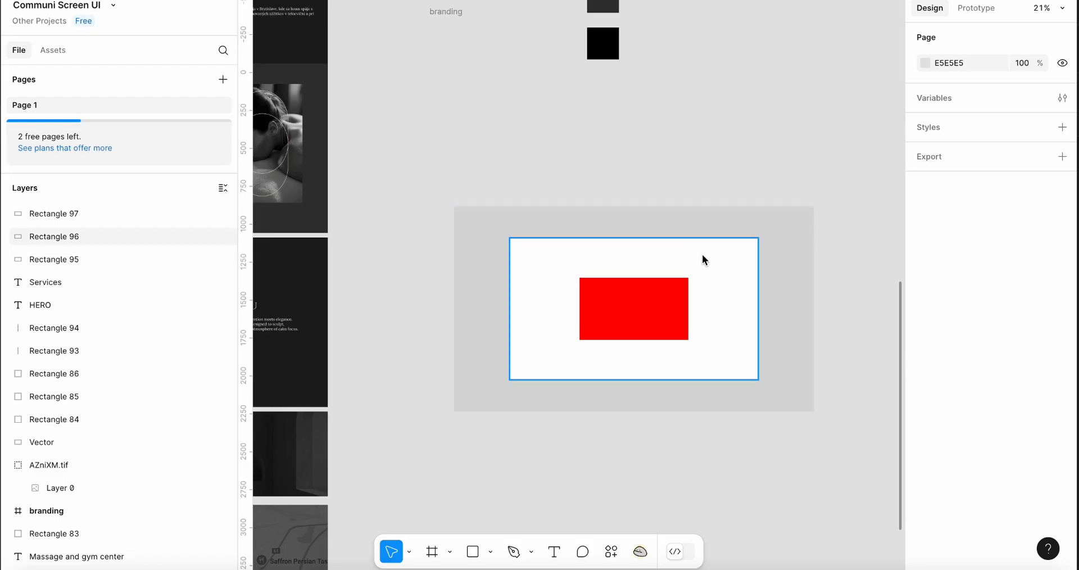
# Enlarge the red box inside the white box to about 959 × 606
pyautogui.click(703, 256)
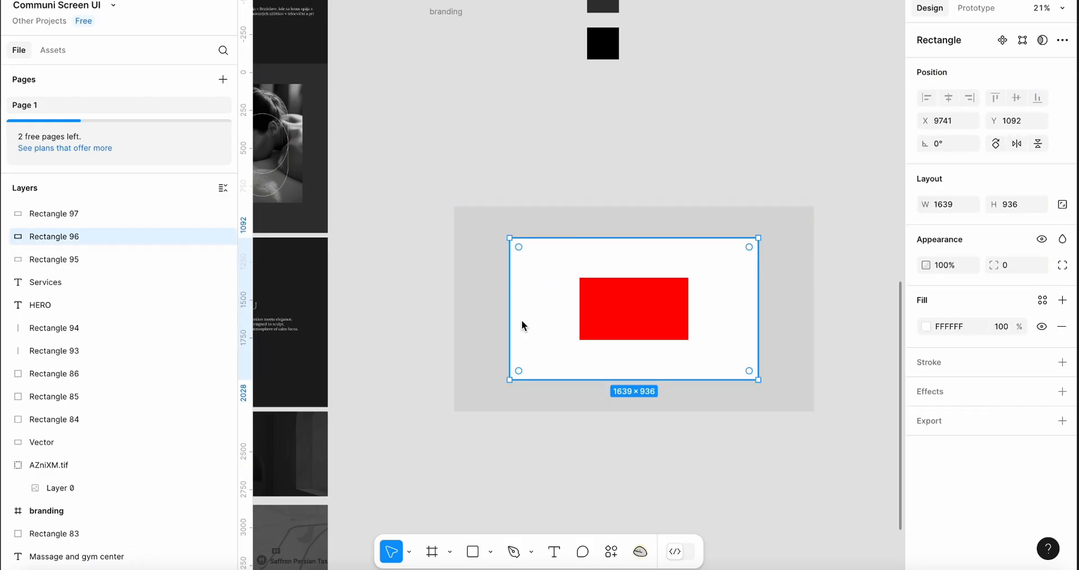
pyautogui.click(608, 326)
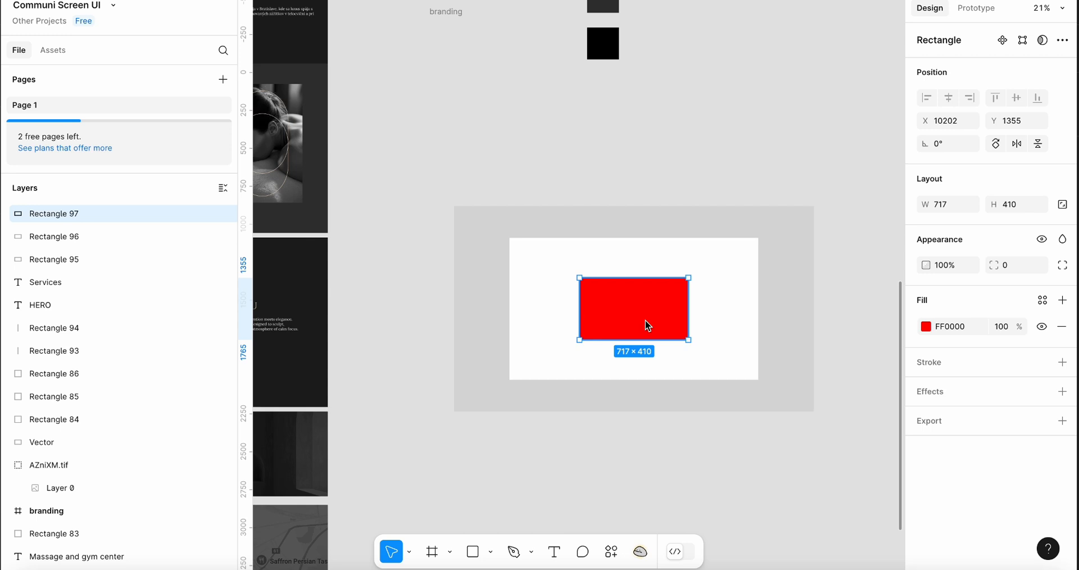
pyautogui.moveTo(648, 325); pyautogui.dragTo(710, 359)
pyautogui.moveTo(643, 306); pyautogui.dragTo(679, 315)
pyautogui.moveTo(740, 361); pyautogui.dragTo(684, 338)
pyautogui.moveTo(623, 286); pyautogui.dragTo(648, 306)
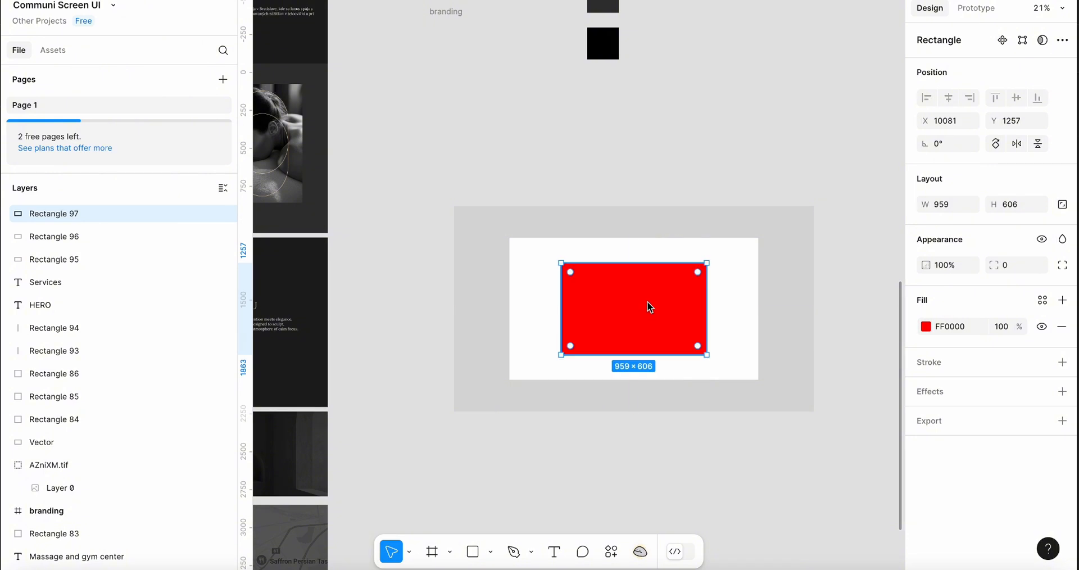
pyautogui.hotkey('ctrl', 'd')
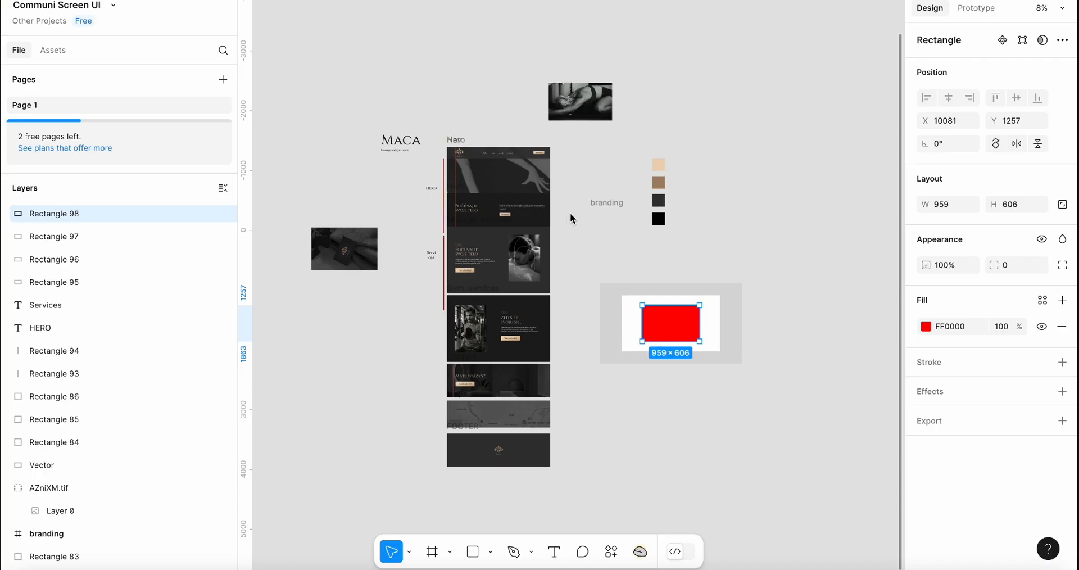
pyautogui.press('Delete')
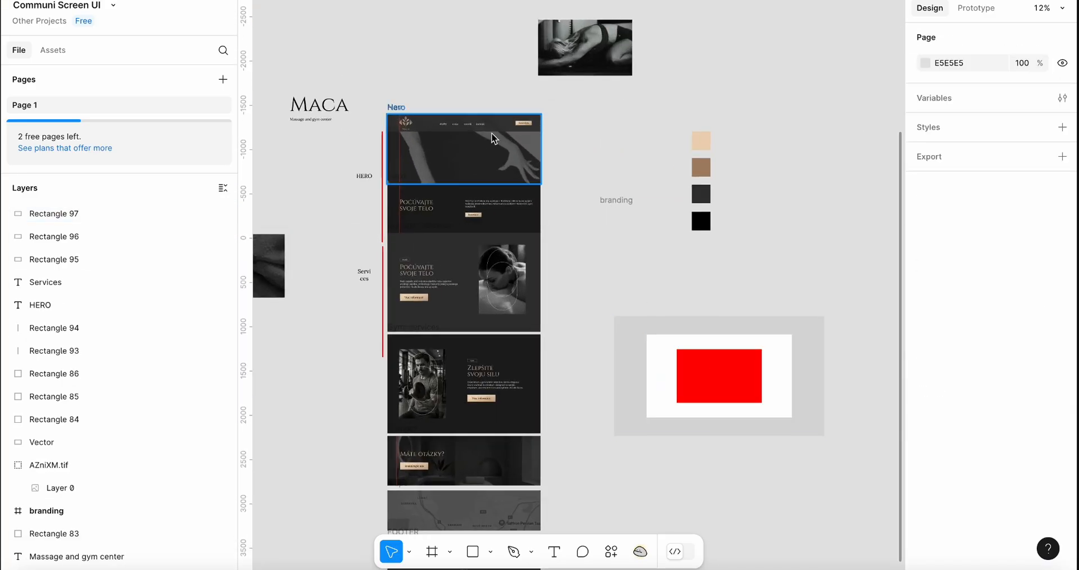
# Try drawing a rectangle over the navbar of the Figma hero design
pyautogui.scroll(5, 492, 133)
pyautogui.scroll(5, 492, 138)
pyautogui.hscroll(-5, 492, 138)
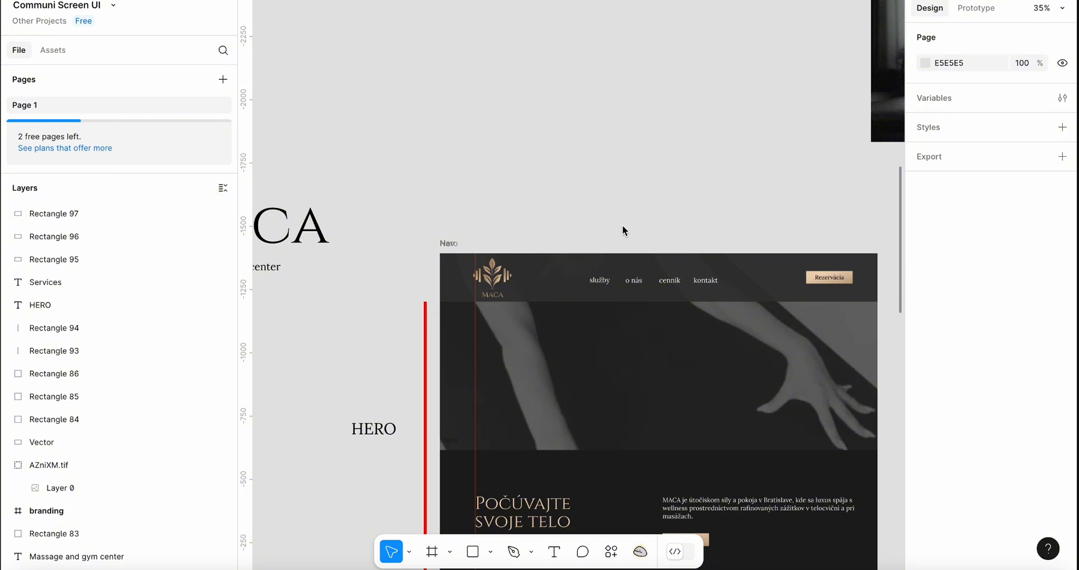
pyautogui.scroll(-3, 586, 179)
pyautogui.hscroll(3, 586, 180)
pyautogui.press('r')
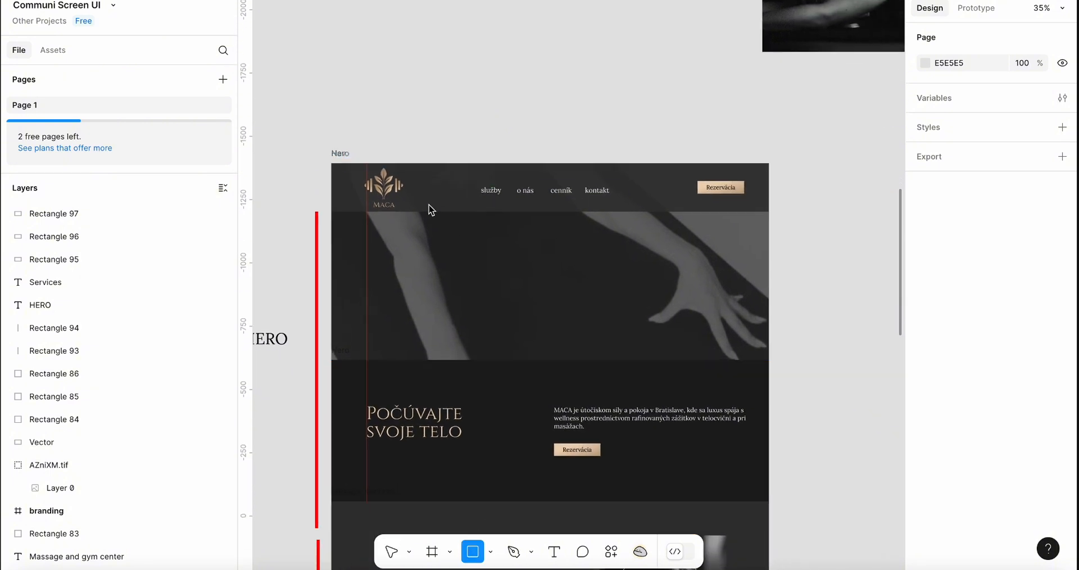
pyautogui.moveTo(379, 176); pyautogui.dragTo(761, 213)
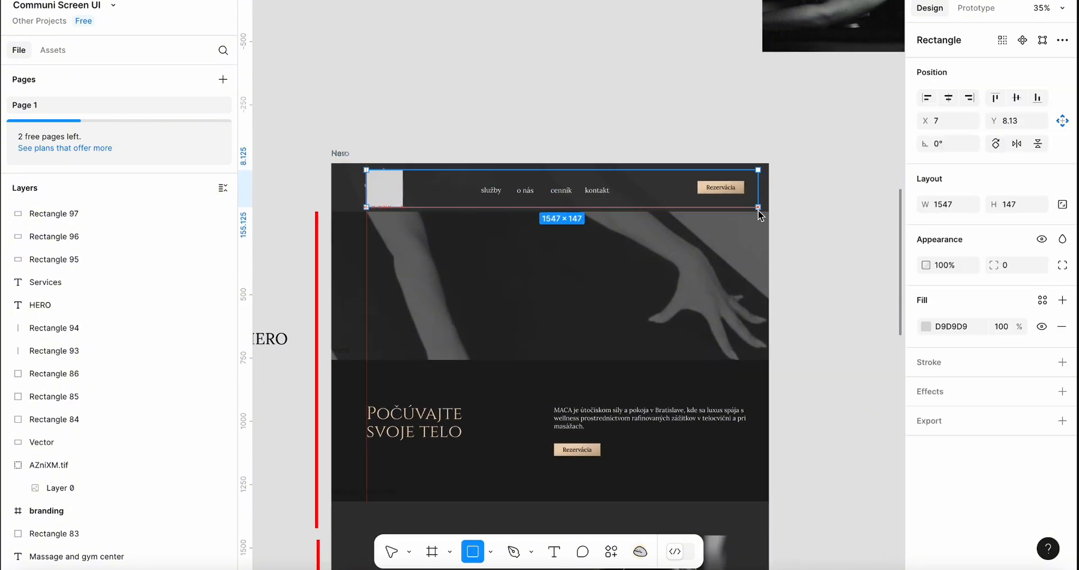
pyautogui.hotkey('ctrl', 'z')
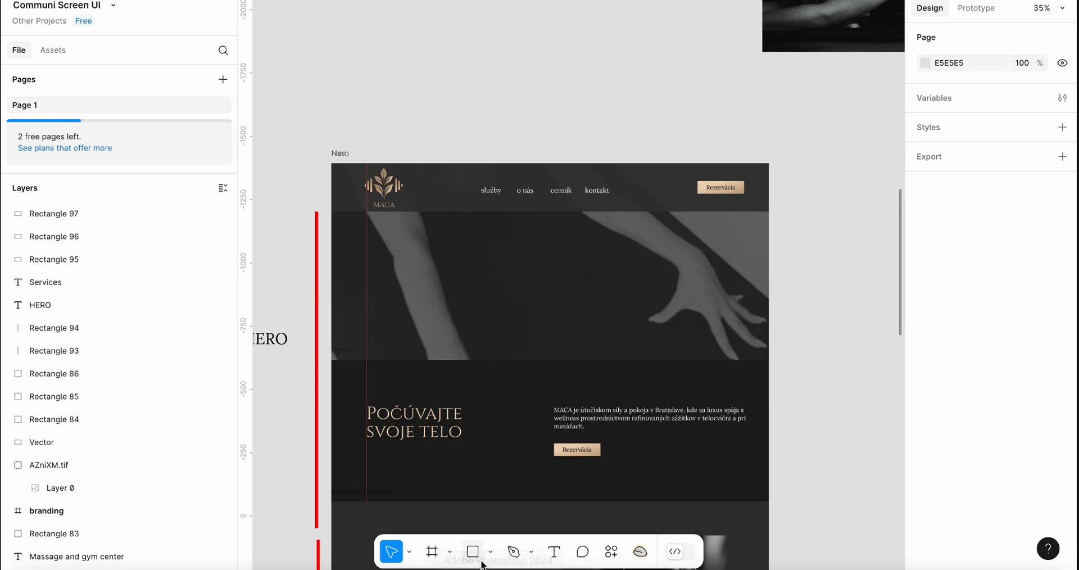
# Draw a rectangle about 1290 × 210 above the hero and give it a red FF0000 inside stroke of 11
pyautogui.click(473, 551)
pyautogui.moveTo(646, 52); pyautogui.dragTo(655, 59)
pyautogui.moveTo(449, 110); pyautogui.dragTo(326, 106)
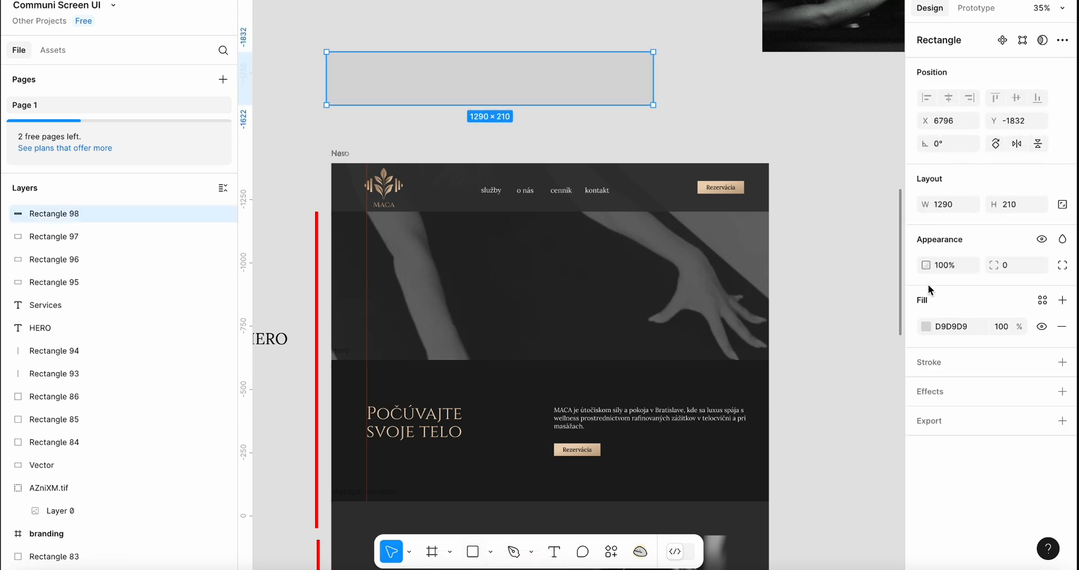
pyautogui.click(933, 362)
pyautogui.moveTo(801, 311); pyautogui.dragTo(969, 83)
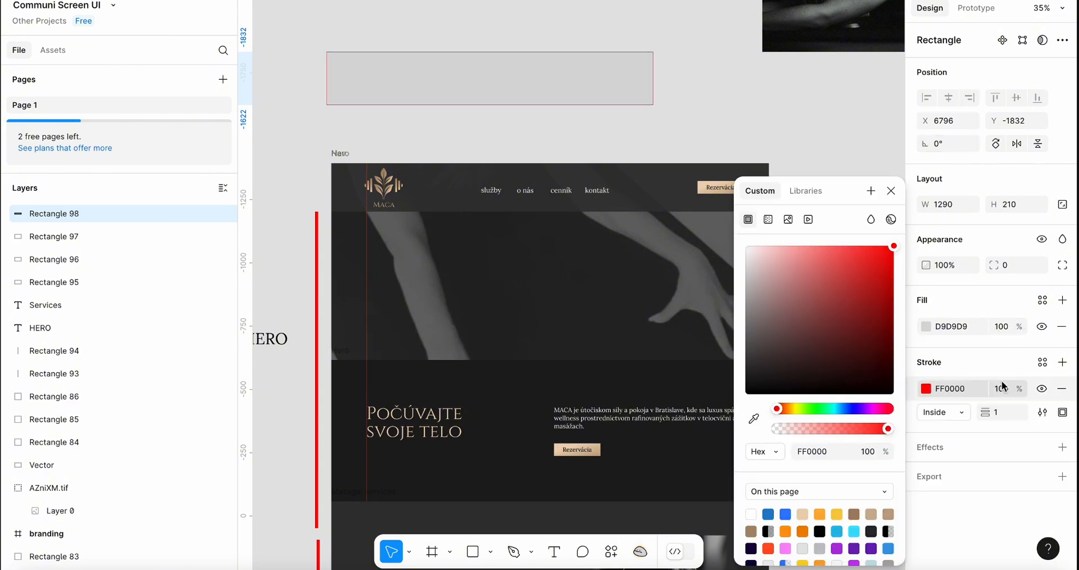
pyautogui.click(1002, 416)
pyautogui.hotkey('shift', 'Up')
pyautogui.hotkey('shift', 'Up')
pyautogui.hotkey('shift', 'Up')
pyautogui.hotkey('shift', 'Down')
pyautogui.hotkey('shift', 'Down')
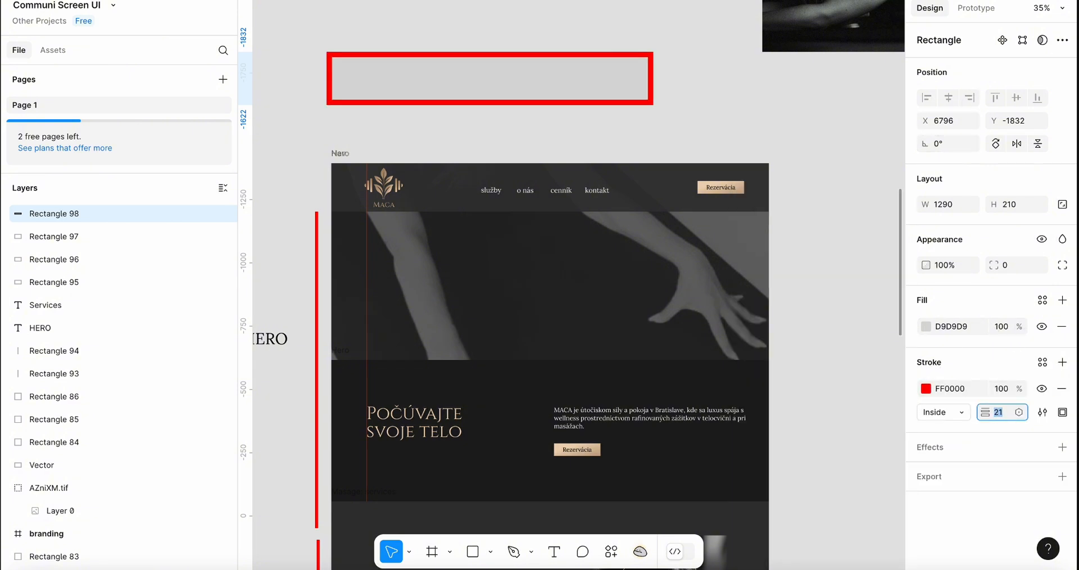
# Move the outlined rectangle slightly and set its fill opacity to 0%
pyautogui.click(750, 175)
pyautogui.click(608, 102)
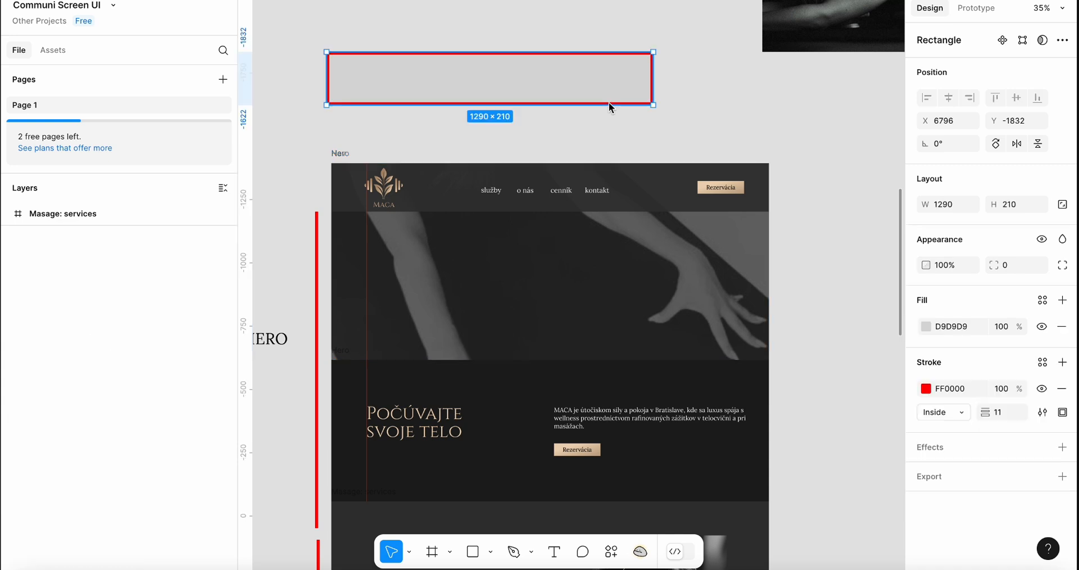
pyautogui.moveTo(608, 102); pyautogui.dragTo(639, 121)
pyautogui.click(993, 326)
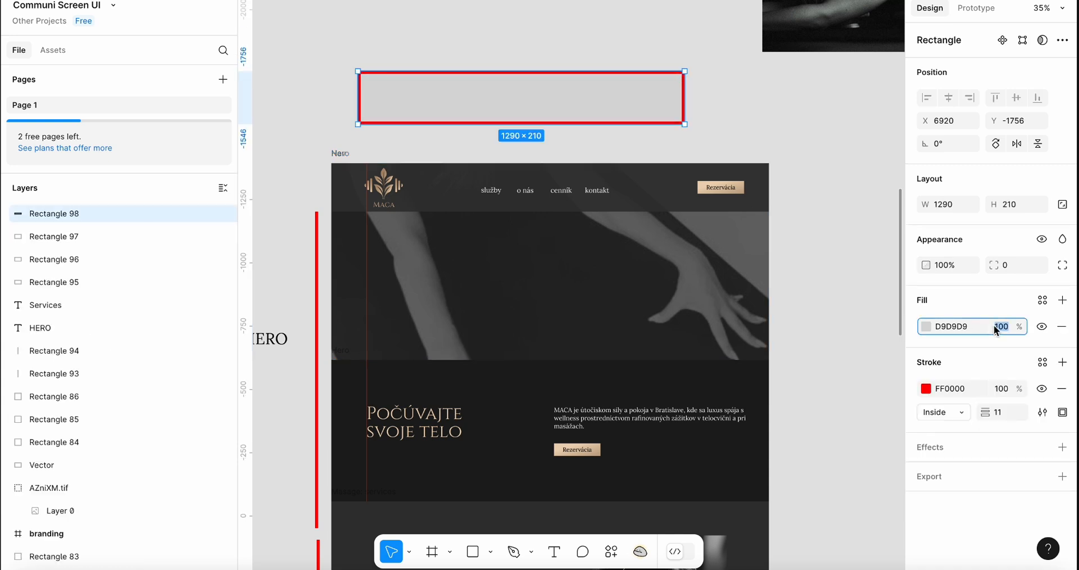
pyautogui.write('0')
pyautogui.press('Return')
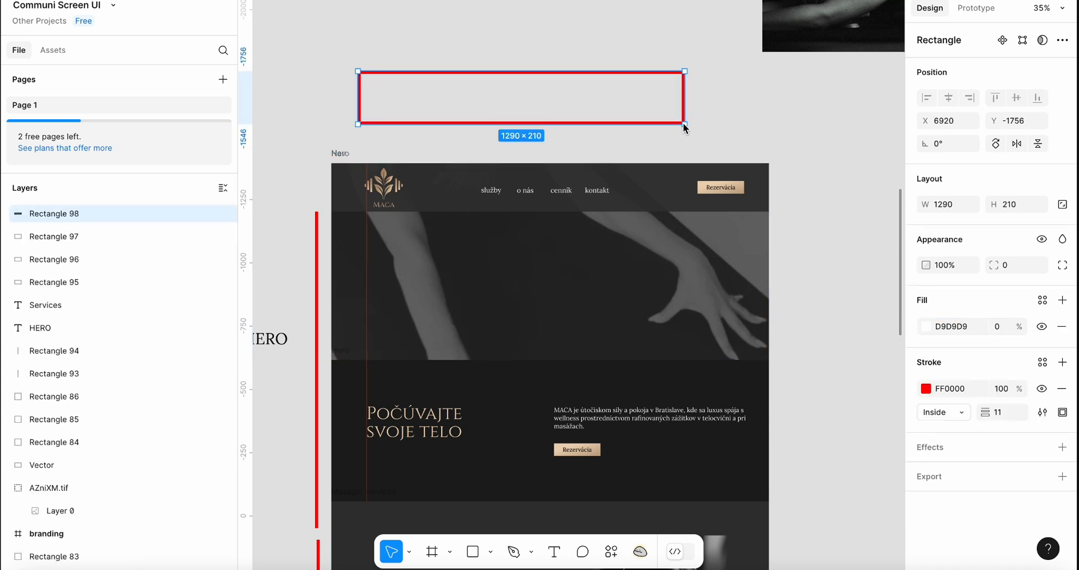
# Narrow the red-outlined rectangle and undo the stray red rectangle that appeared
pyautogui.moveTo(684, 123); pyautogui.dragTo(443, 115)
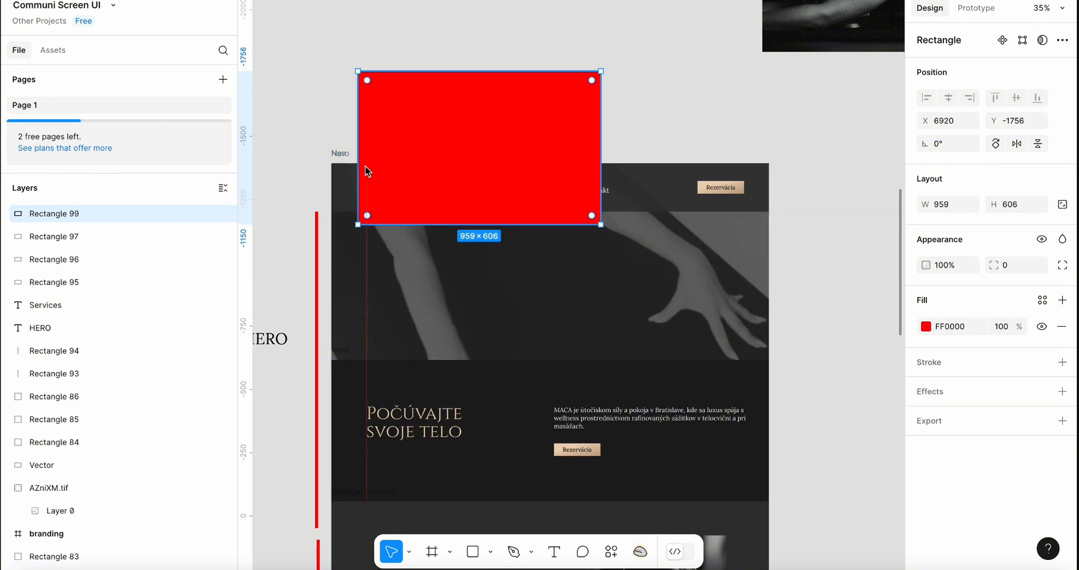
pyautogui.click(323, 162)
pyautogui.hotkey('ctrl', 'z')
pyautogui.press('Escape')
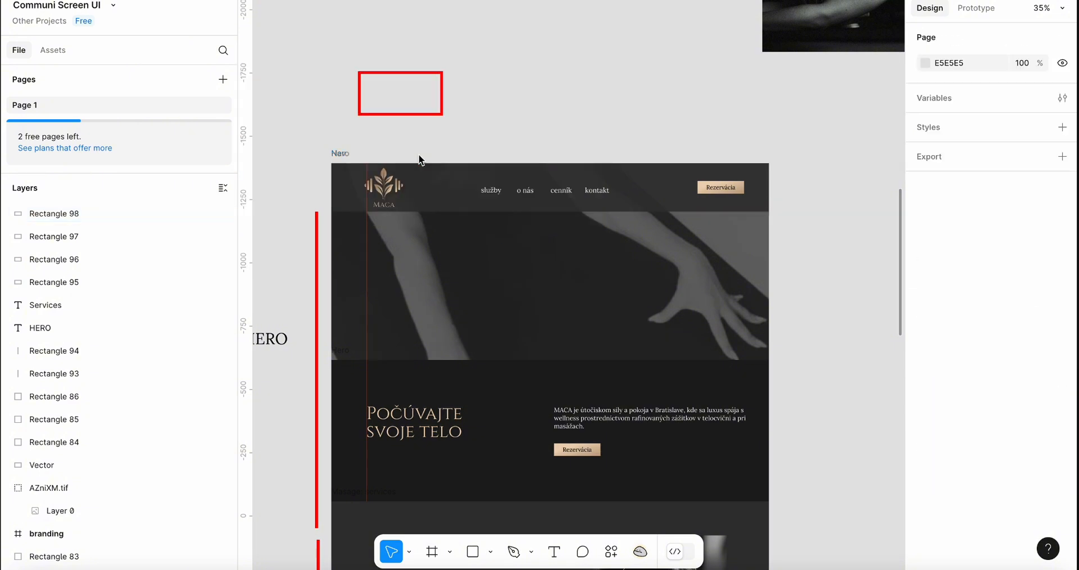
pyautogui.scroll(2, 420, 160)
pyautogui.moveTo(302, 166); pyautogui.dragTo(892, 236)
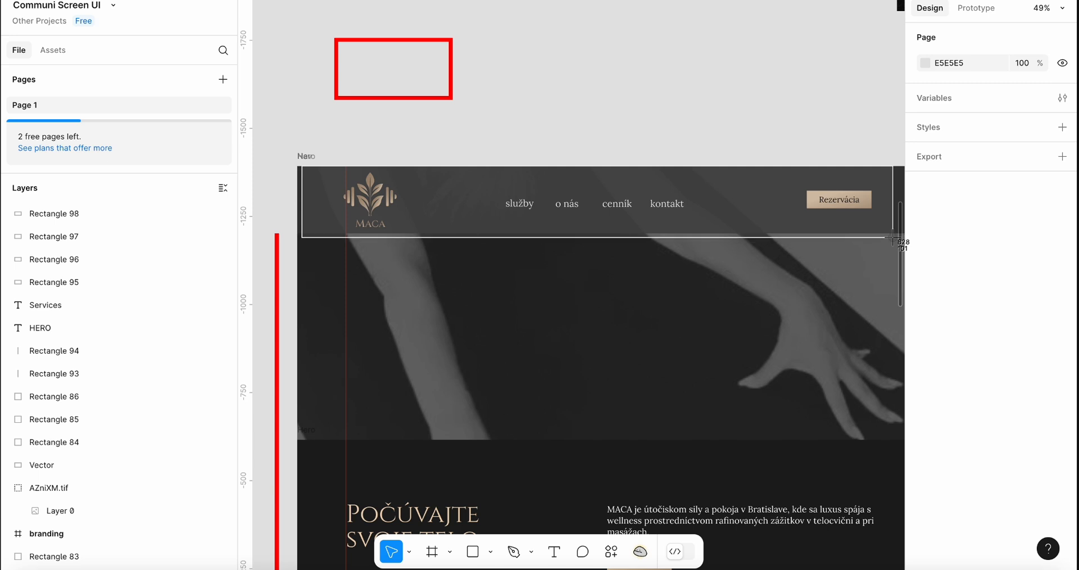
pyautogui.press('Escape')
pyautogui.hscroll(1, 708, 242)
pyautogui.scroll(-1, 708, 242)
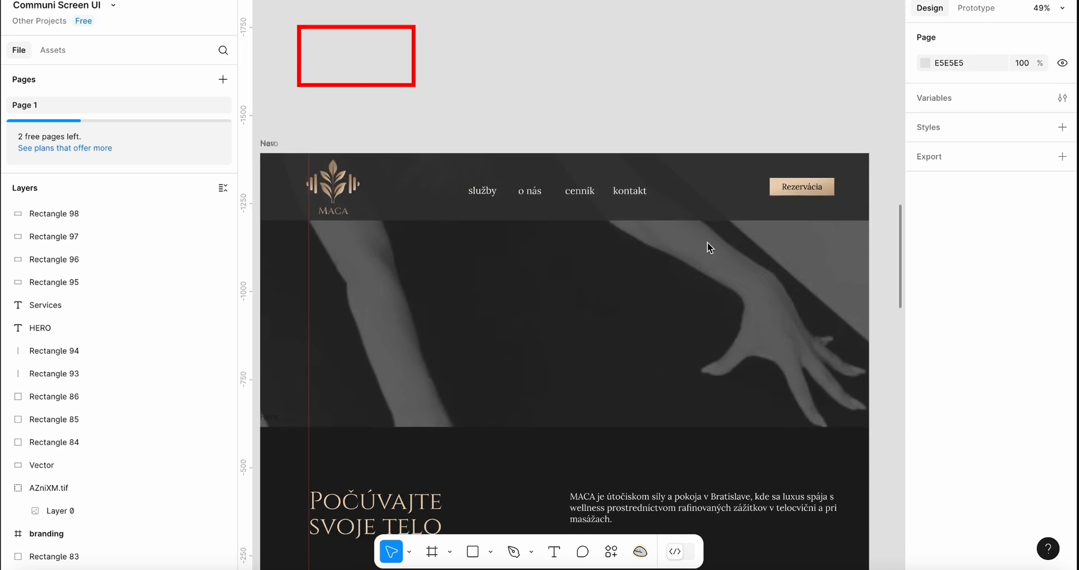
# Reduce the red rectangle's stroke weight to 9
pyautogui.click(407, 85)
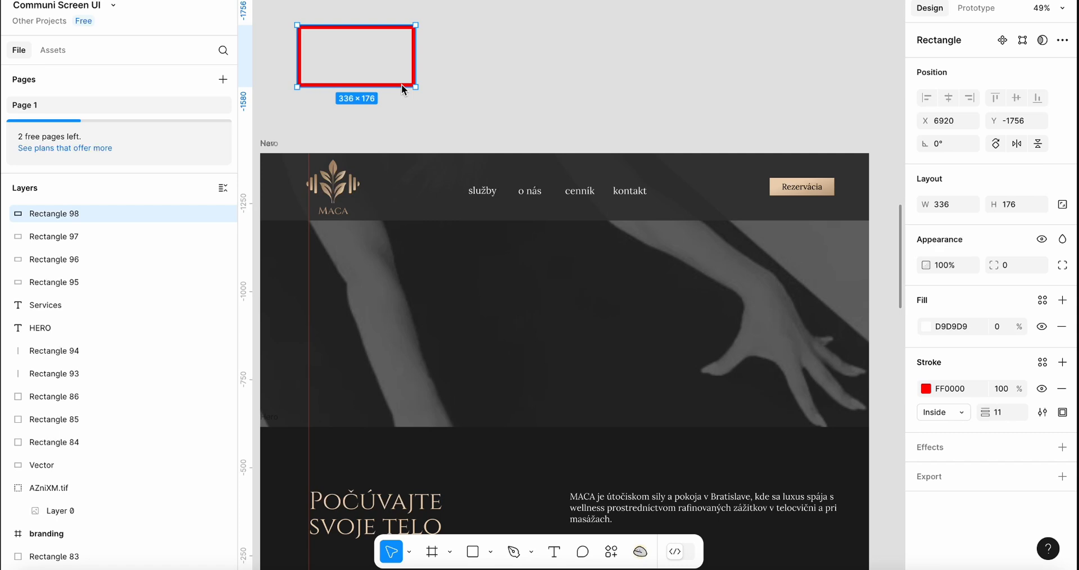
pyautogui.click(999, 414)
pyautogui.press('Down')
pyautogui.press('Down')
pyautogui.click(538, 105)
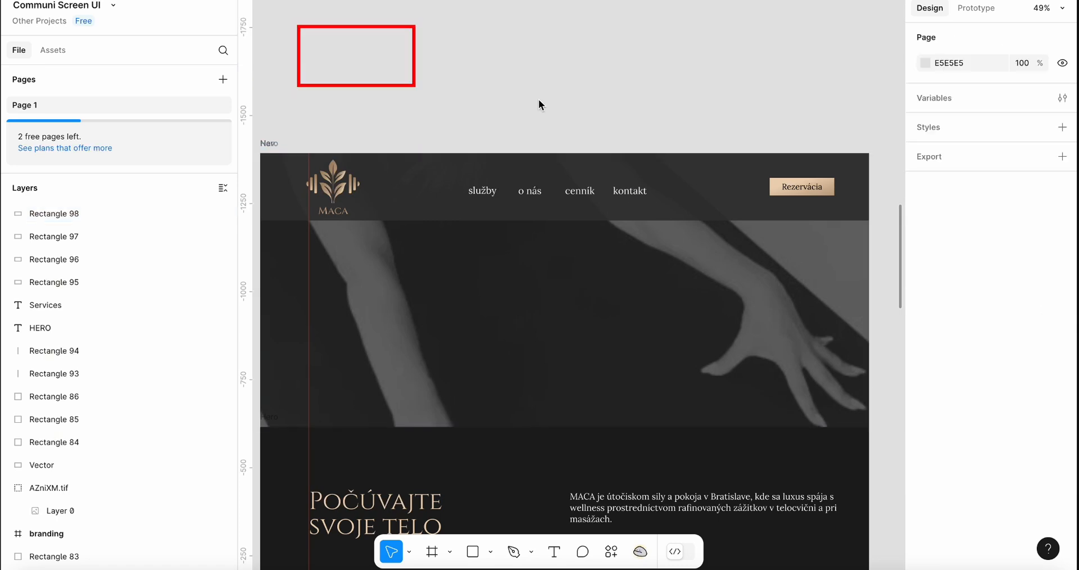
# Move the red rectangle slightly and hide the side panels to enlarge the canvas
pyautogui.moveTo(390, 88); pyautogui.dragTo(420, 104)
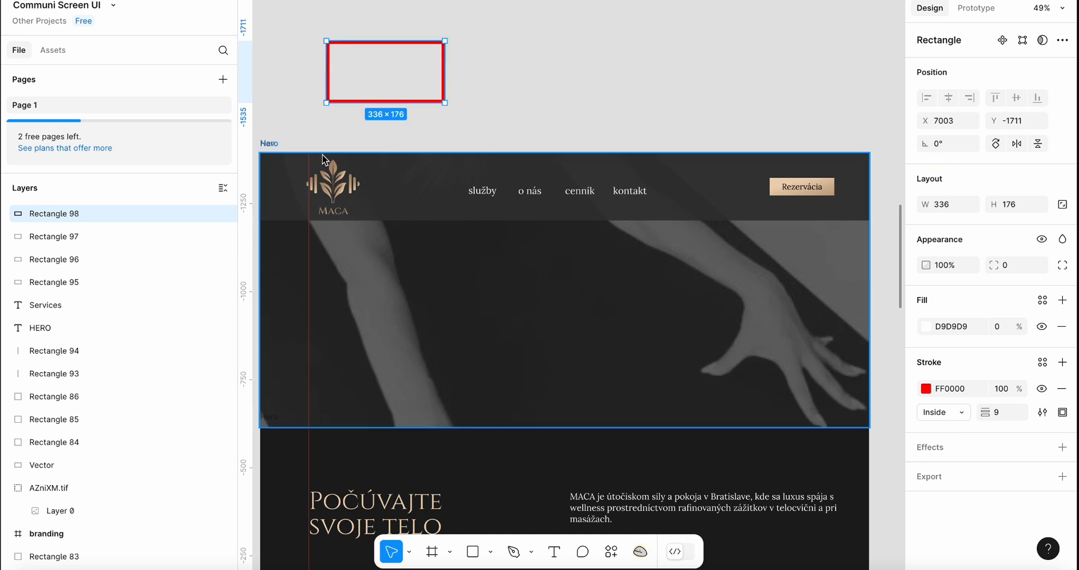
pyautogui.hscroll(-1, 382, 282)
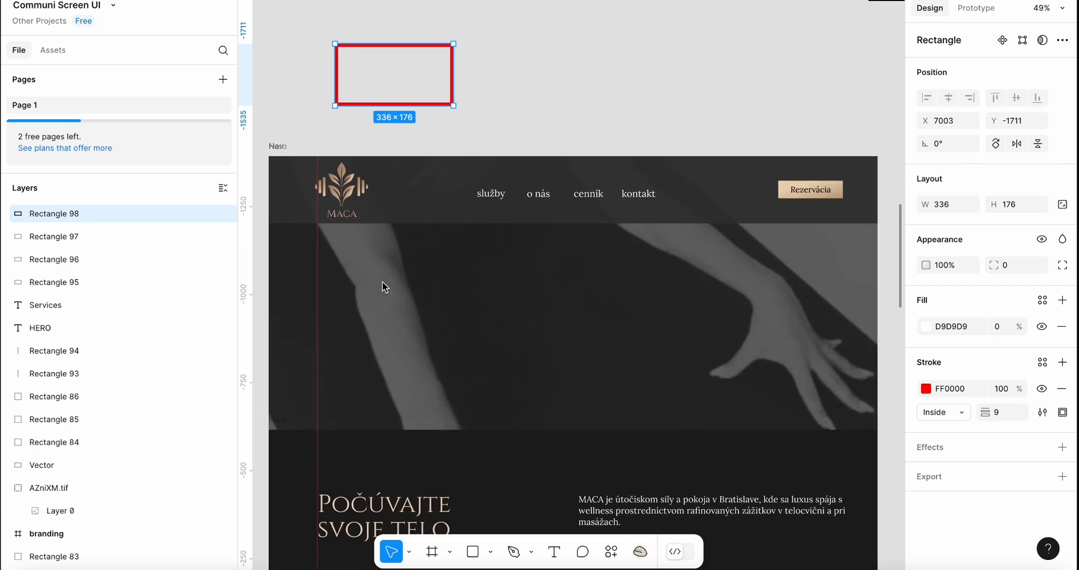
pyautogui.hotkey('shift', '\\')
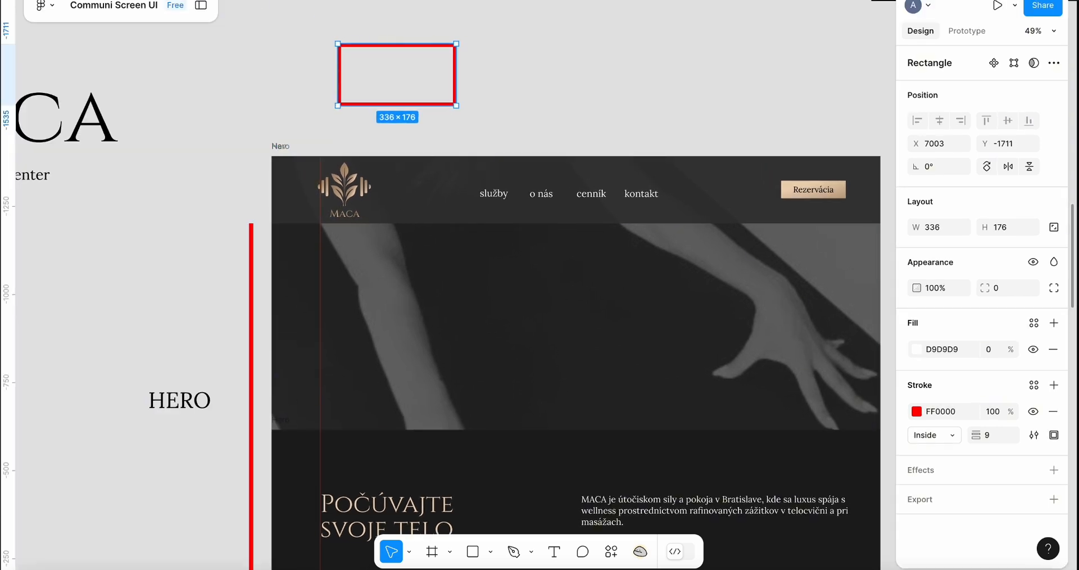
pyautogui.hscroll(5, 509, 165)
pyautogui.scroll(3, 564, 171)
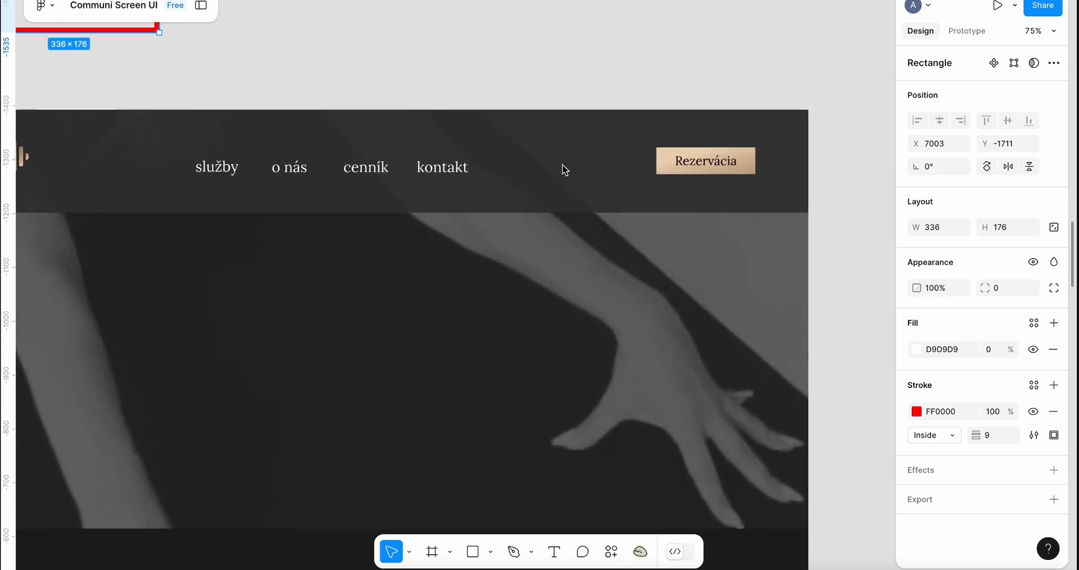
pyautogui.hscroll(-2, 564, 170)
pyautogui.scroll(1, 565, 170)
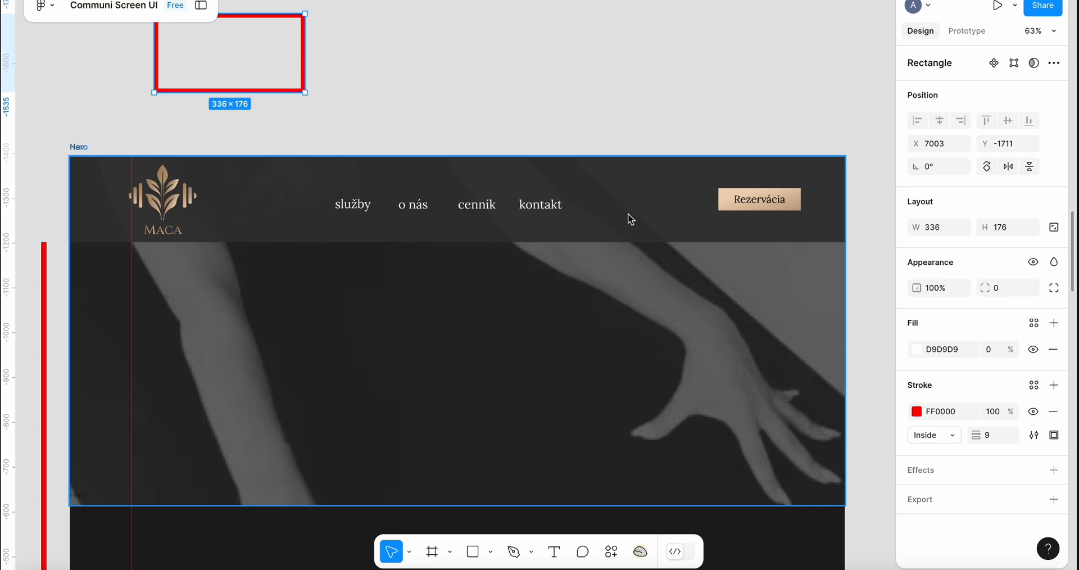
# Inspect the logo frame and the Rezervácia button, nudging the button down about 5 px
pyautogui.click(192, 181)
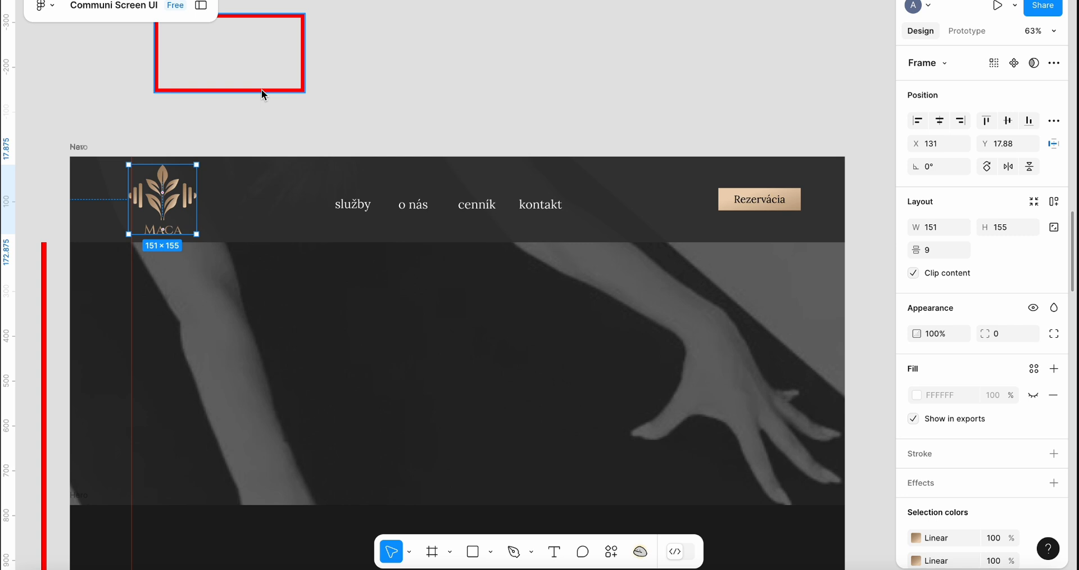
pyautogui.click(741, 201)
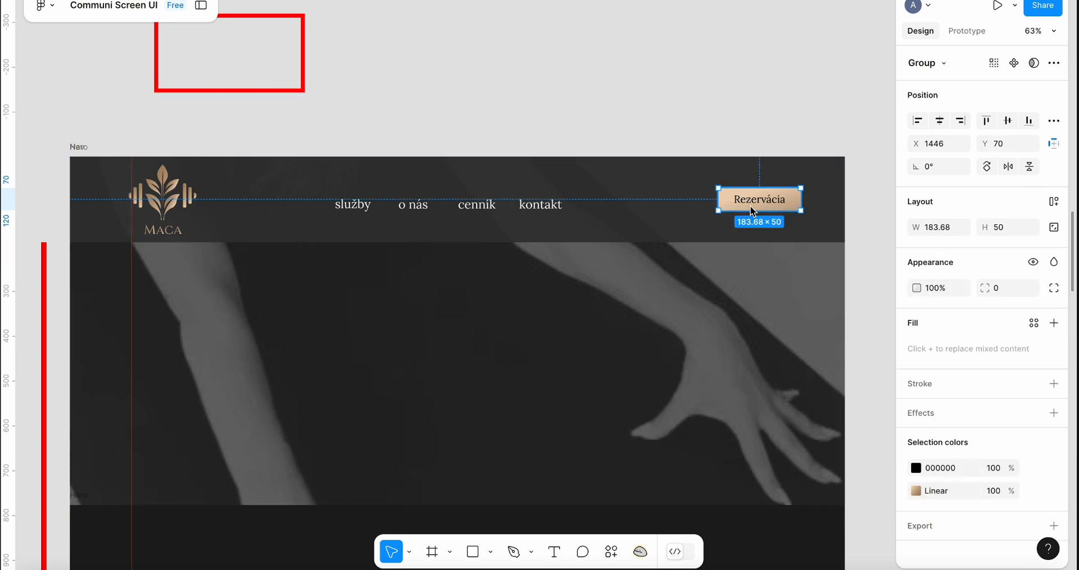
pyautogui.moveTo(739, 201); pyautogui.dragTo(743, 204)
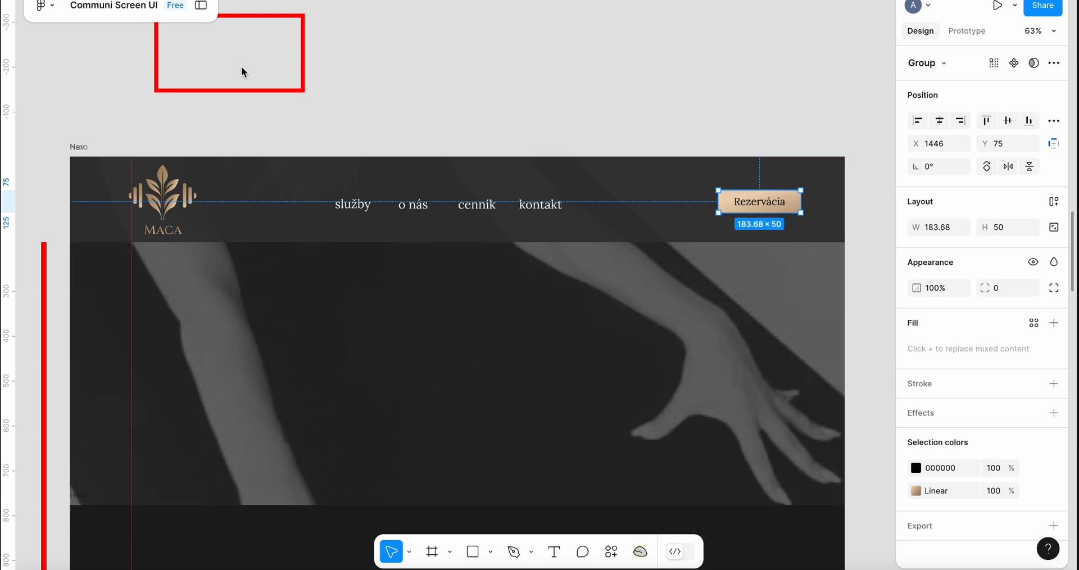
# Move the red rectangle over the navbar logo and resize it to about 184 × 198
pyautogui.click(232, 90)
pyautogui.moveTo(232, 90); pyautogui.dragTo(206, 236)
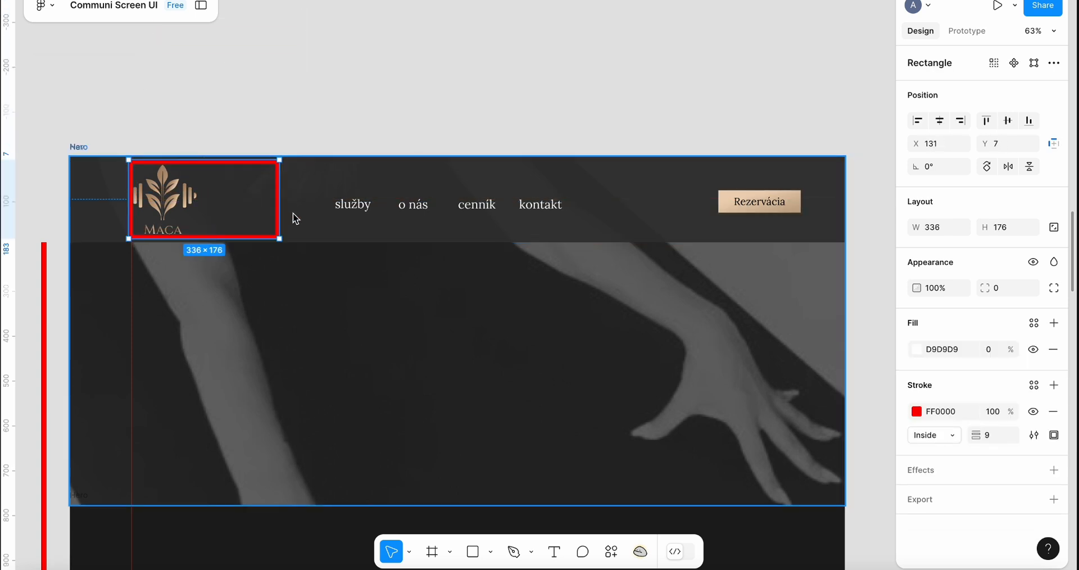
pyautogui.moveTo(279, 204); pyautogui.dragTo(204, 205)
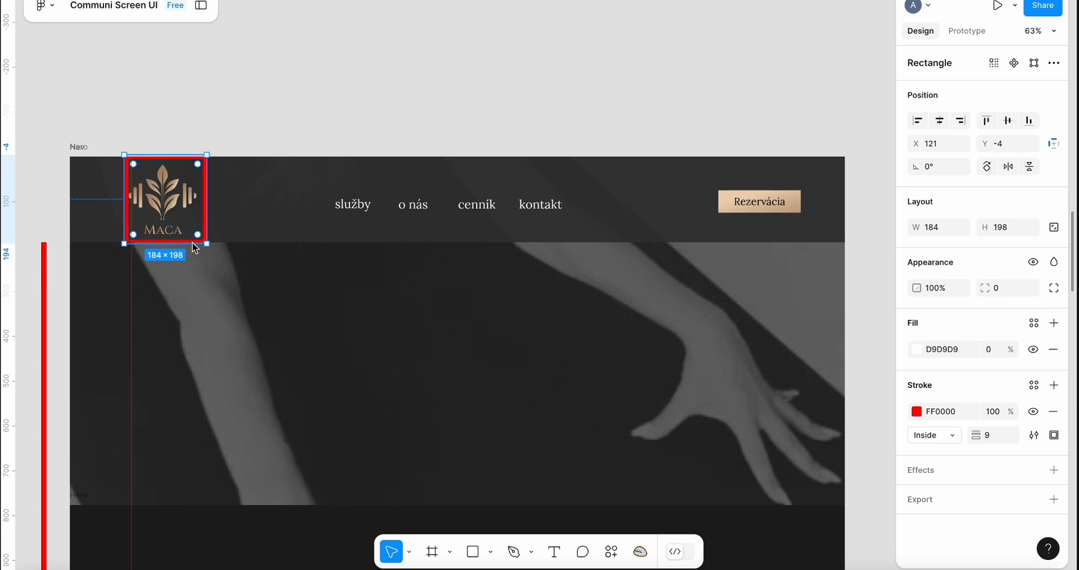
pyautogui.moveTo(206, 237); pyautogui.dragTo(211, 241)
pyautogui.press('Escape')
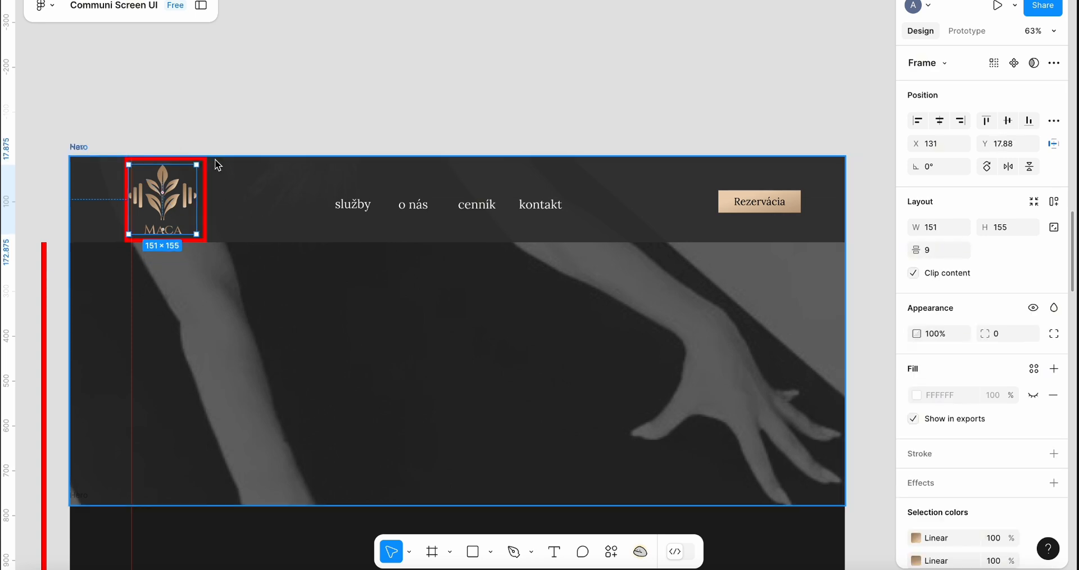
# Duplicate the red rectangle onto the nav links so each of služby, o nás, cenník and kontakt is framed
pyautogui.moveTo(203, 177); pyautogui.dragTo(388, 180)
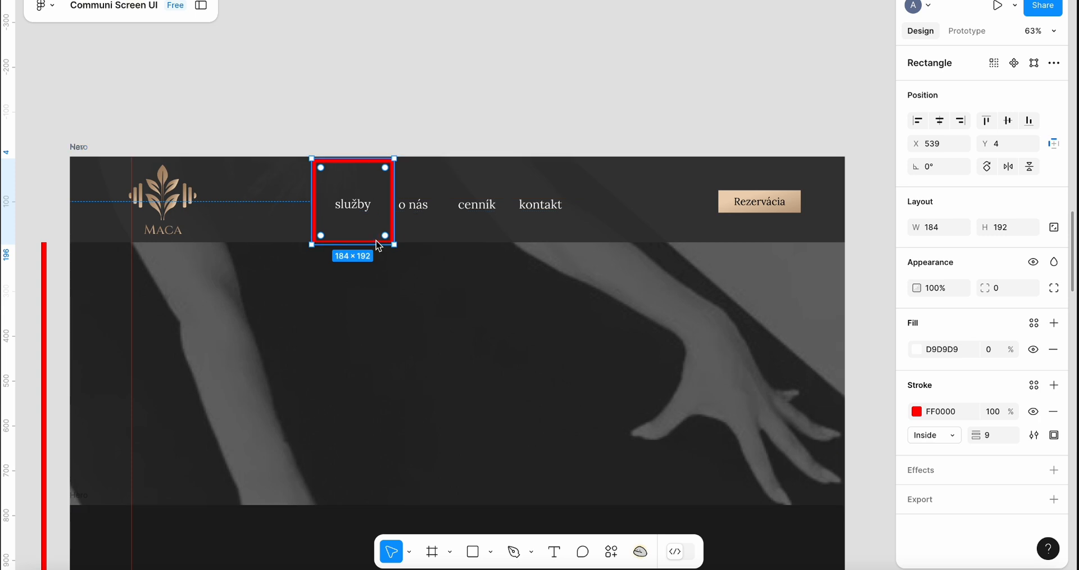
pyautogui.moveTo(380, 245); pyautogui.dragTo(379, 243)
pyautogui.moveTo(373, 181); pyautogui.dragTo(576, 202)
pyautogui.hotkey('ctrl', 'z')
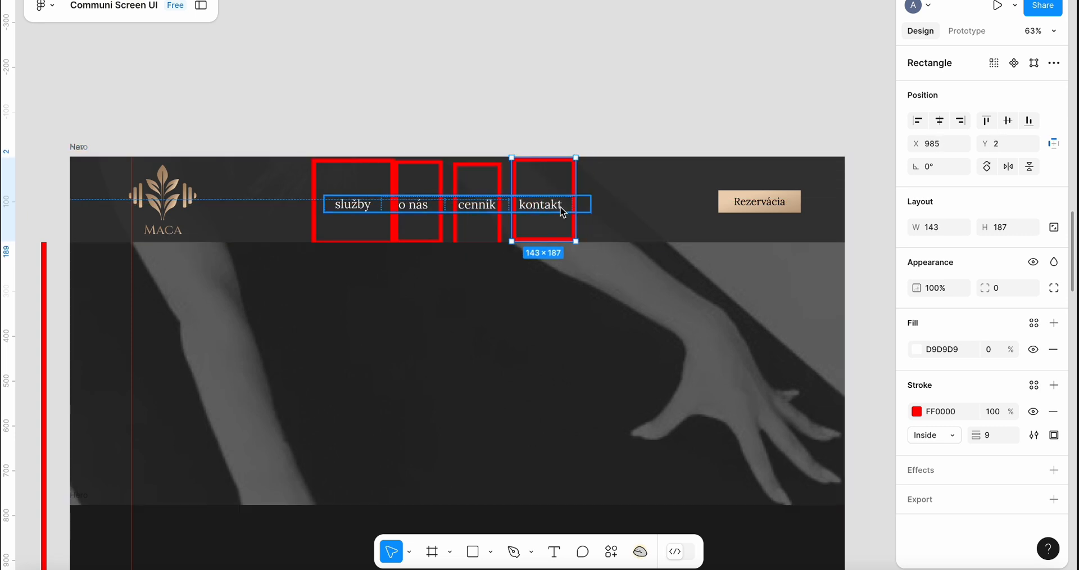
# Try stretching a red rectangle across the whole navbar
pyautogui.keyDown('alt'); pyautogui.moveTo(552, 169); pyautogui.dragTo(169, 235); pyautogui.keyUp('alt')
pyautogui.moveTo(197, 203); pyautogui.dragTo(826, 214)
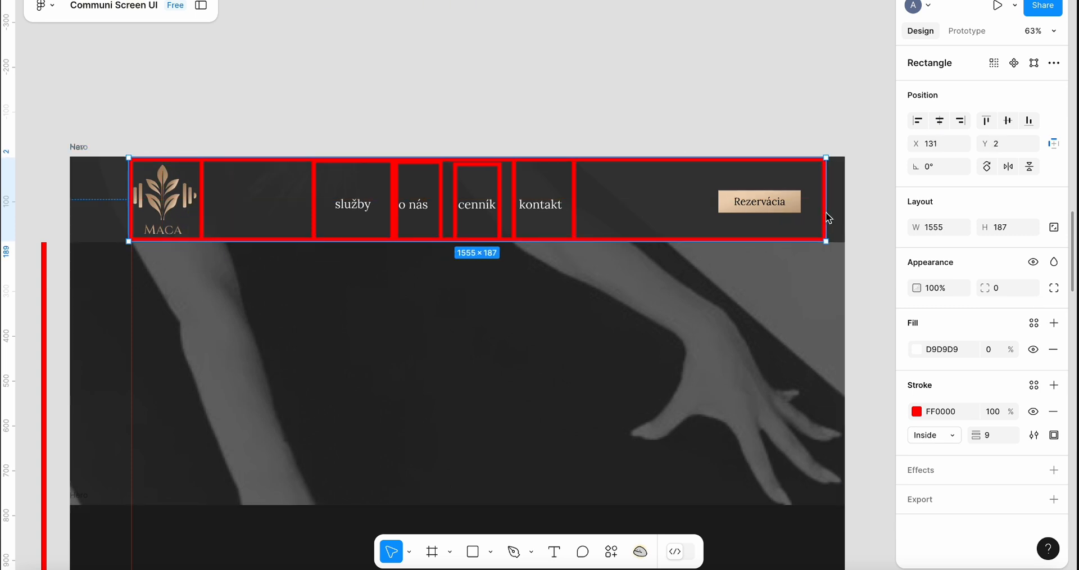
pyautogui.hotkey('ctrl', 'z')
# Duplicate a red rectangle and stretch it across the entire navbar, about 1745 × 187
pyautogui.moveTo(194, 201); pyautogui.dragTo(852, 252)
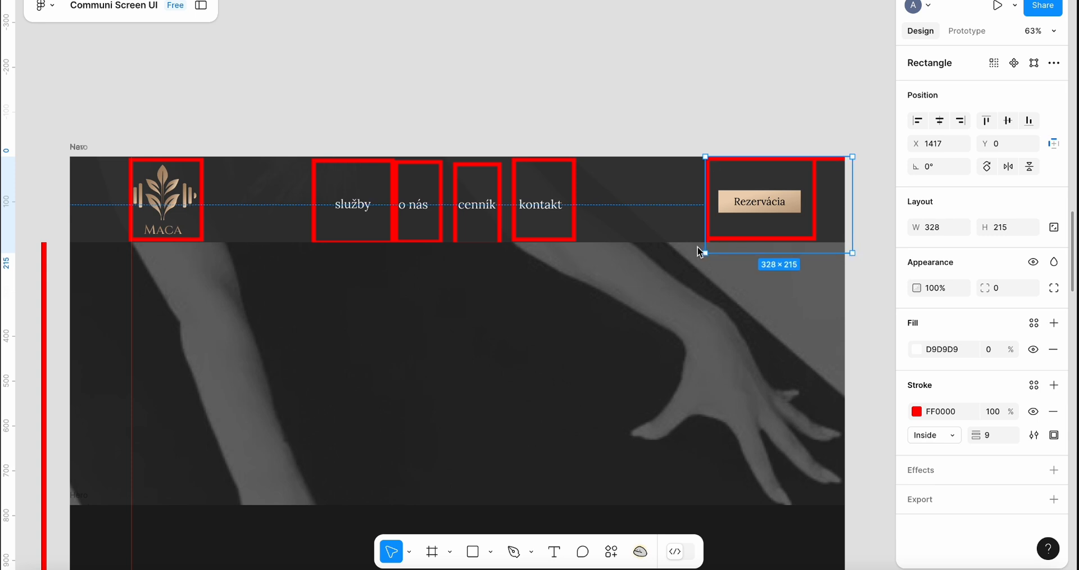
pyautogui.moveTo(706, 251)
pyautogui.mouseDown()
pyautogui.moveTo(234, 243)
pyautogui.moveTo(191, 265)
pyautogui.moveTo(167, 240)
pyautogui.mouseUp()
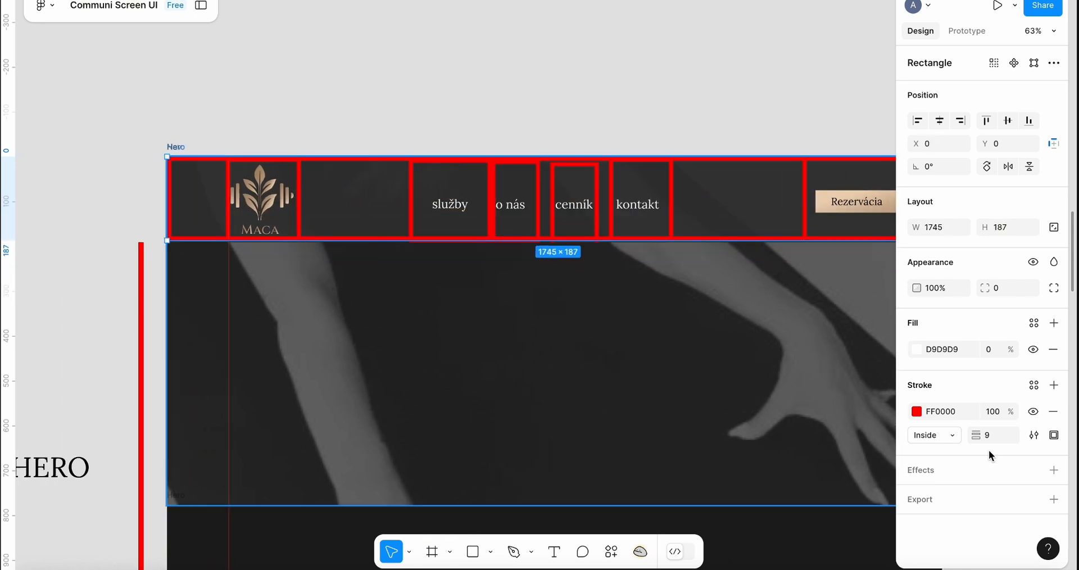
# Change the full-width navbar rectangle's stroke color to yellow-green D6F600
pyautogui.click(917, 411)
pyautogui.click(759, 292)
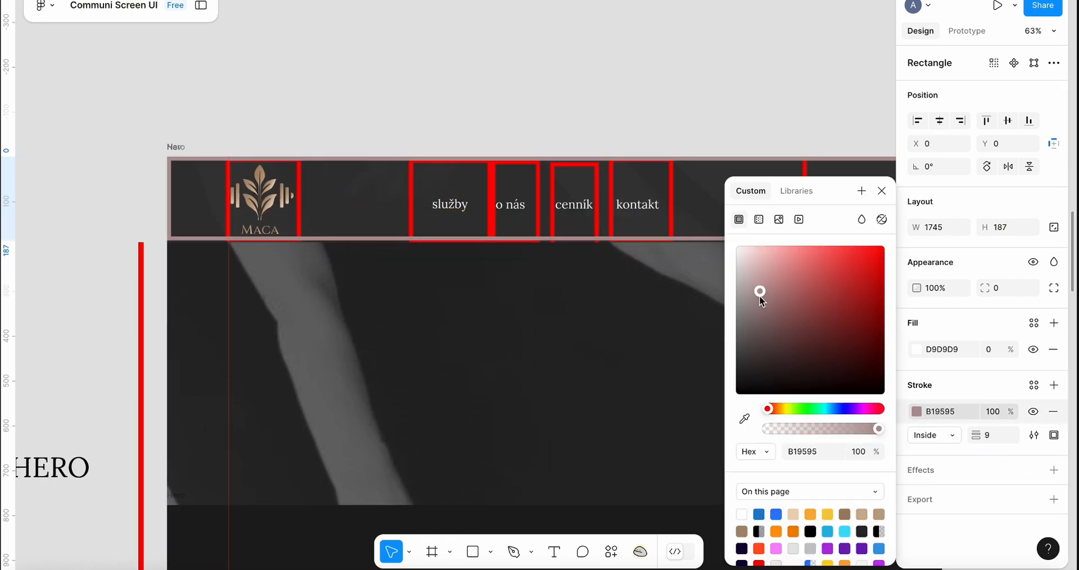
pyautogui.click(788, 408)
pyautogui.moveTo(776, 329); pyautogui.dragTo(903, 256)
pyautogui.click(755, 131)
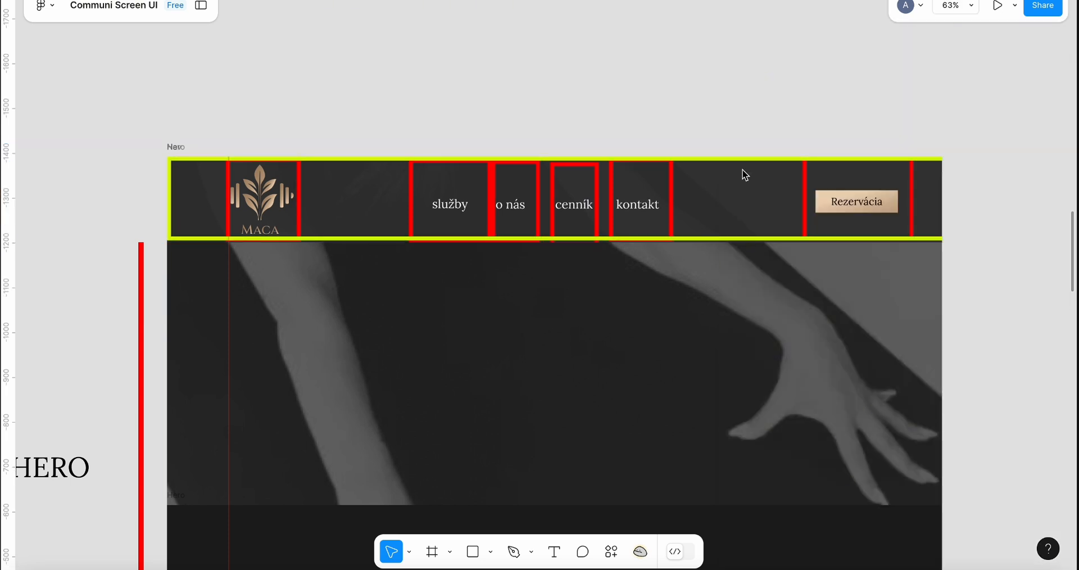
# Add a rectangle with a purple 6700F6 stroke enclosing the four nav links, about 621 × 194
pyautogui.hscroll(2, 726, 209)
pyautogui.scroll(1, 726, 209)
pyautogui.click(593, 230)
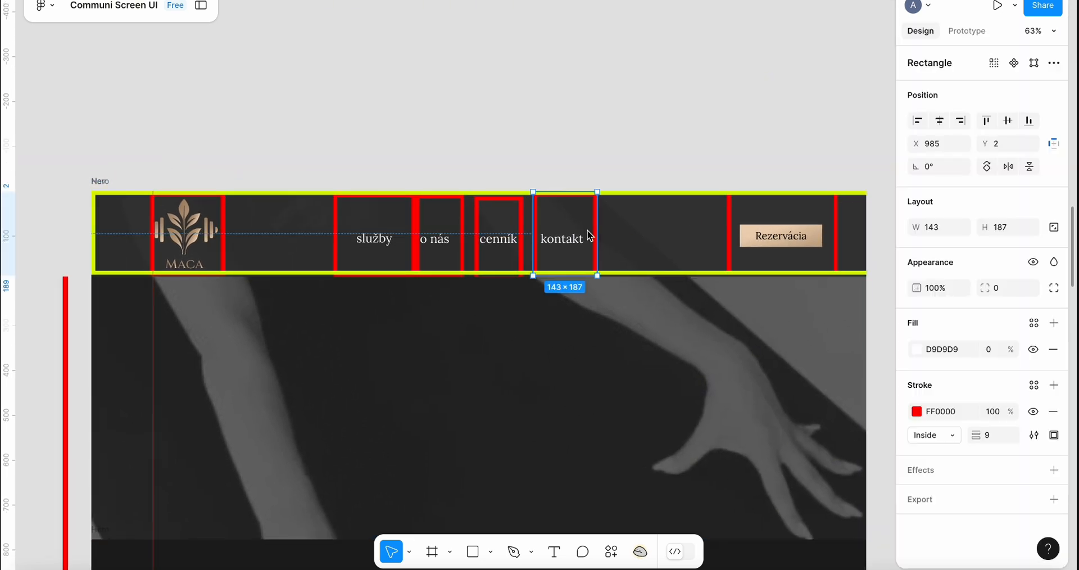
pyautogui.click(737, 274)
pyautogui.moveTo(864, 275); pyautogui.dragTo(611, 280)
pyautogui.click(917, 411)
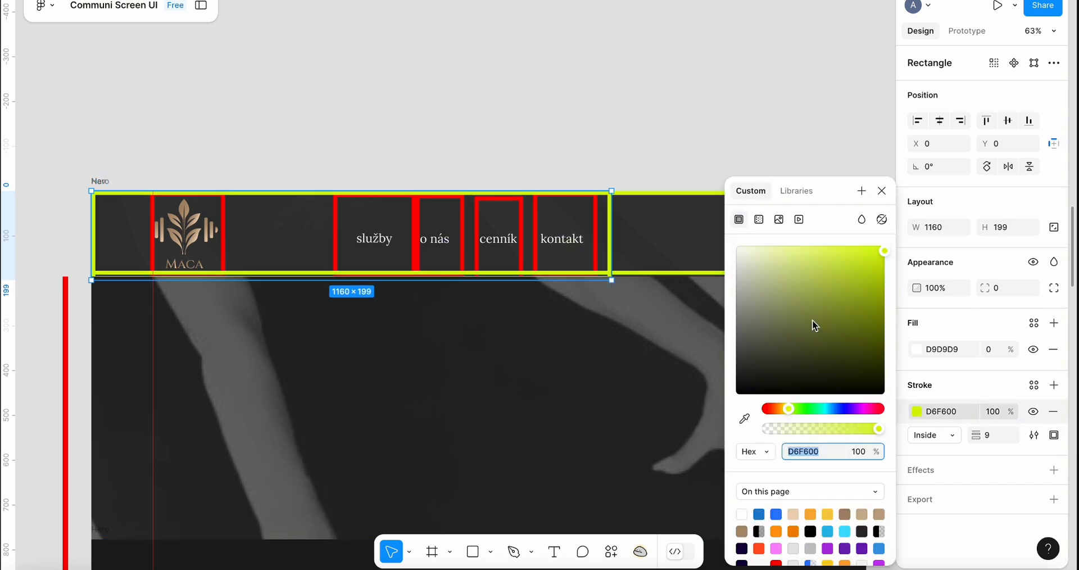
pyautogui.moveTo(800, 406)
pyautogui.mouseDown()
pyautogui.moveTo(778, 407)
pyautogui.moveTo(849, 407)
pyautogui.mouseUp()
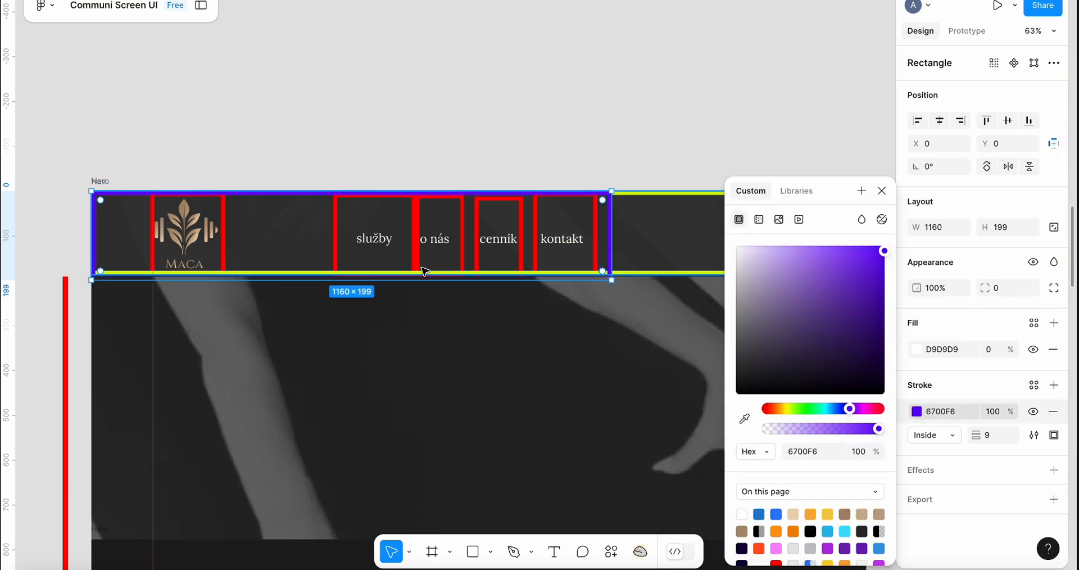
pyautogui.moveTo(92, 280); pyautogui.dragTo(335, 282)
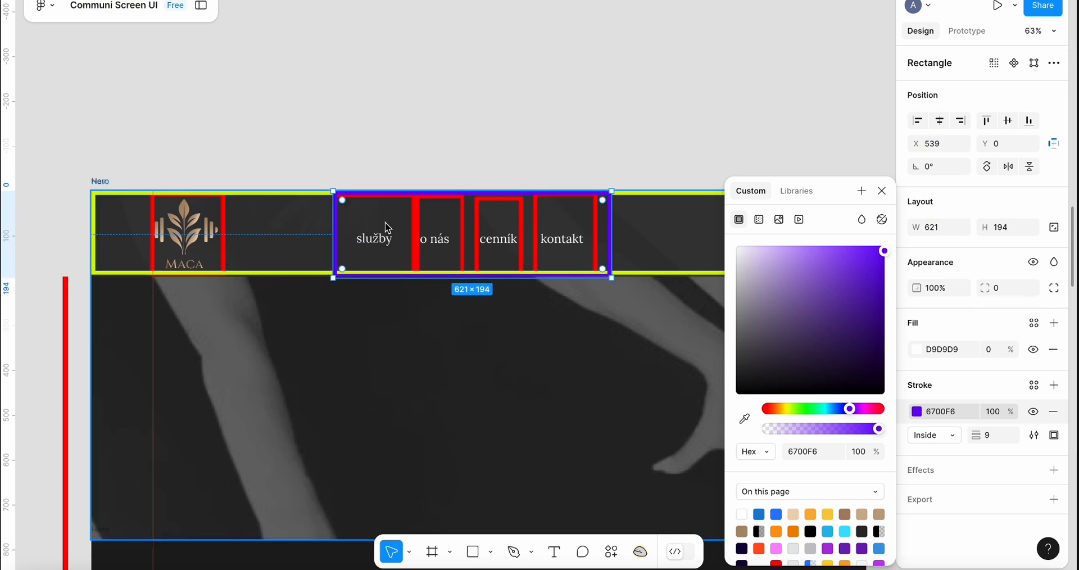
pyautogui.hscroll(5, 556, 239)
pyautogui.scroll(1, 556, 239)
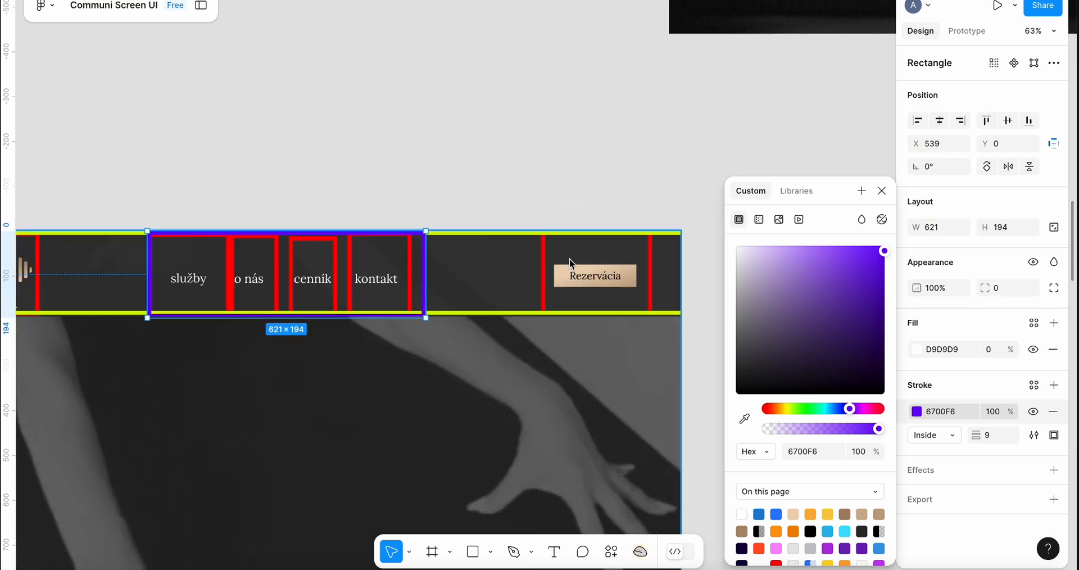
pyautogui.scroll(-3, 414, 255)
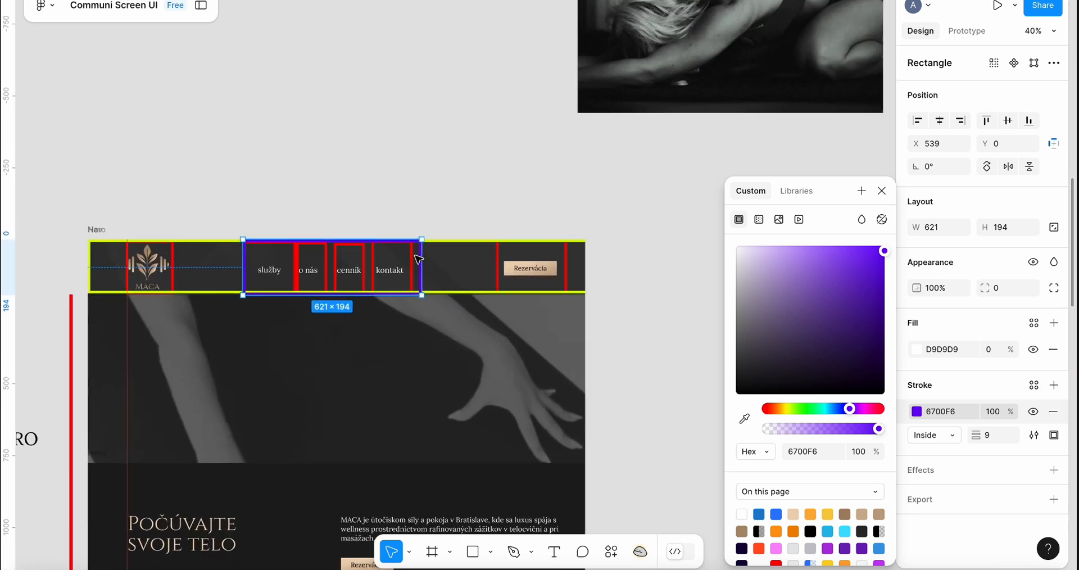
pyautogui.moveTo(422, 268); pyautogui.dragTo(421, 268)
pyautogui.click(467, 163)
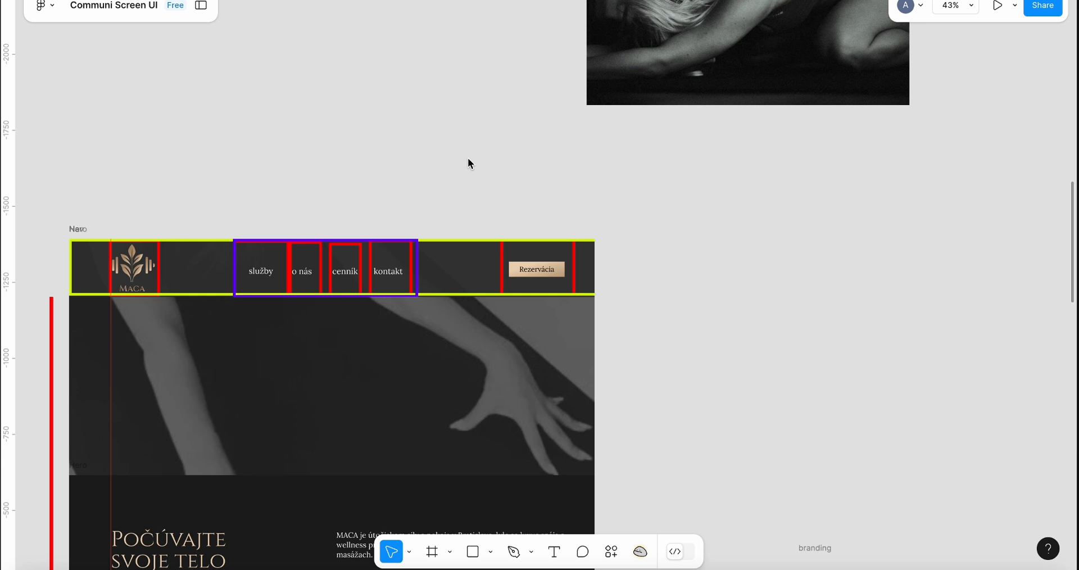
# Switch to the Webflow project and open the Navigator
pyautogui.press('super+Tab')
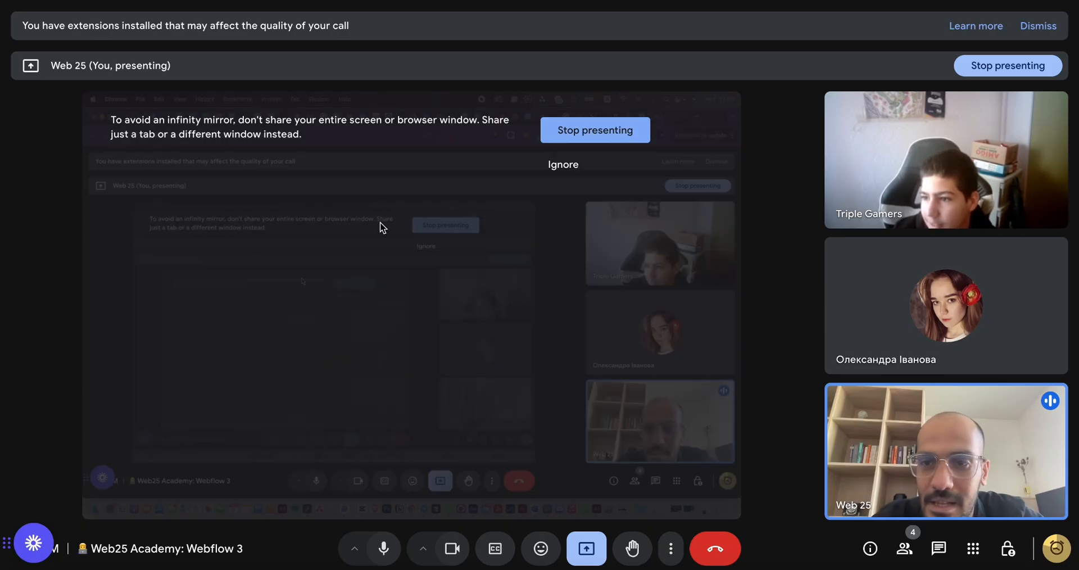
pyautogui.hotkey('ctrl', 'Tab')
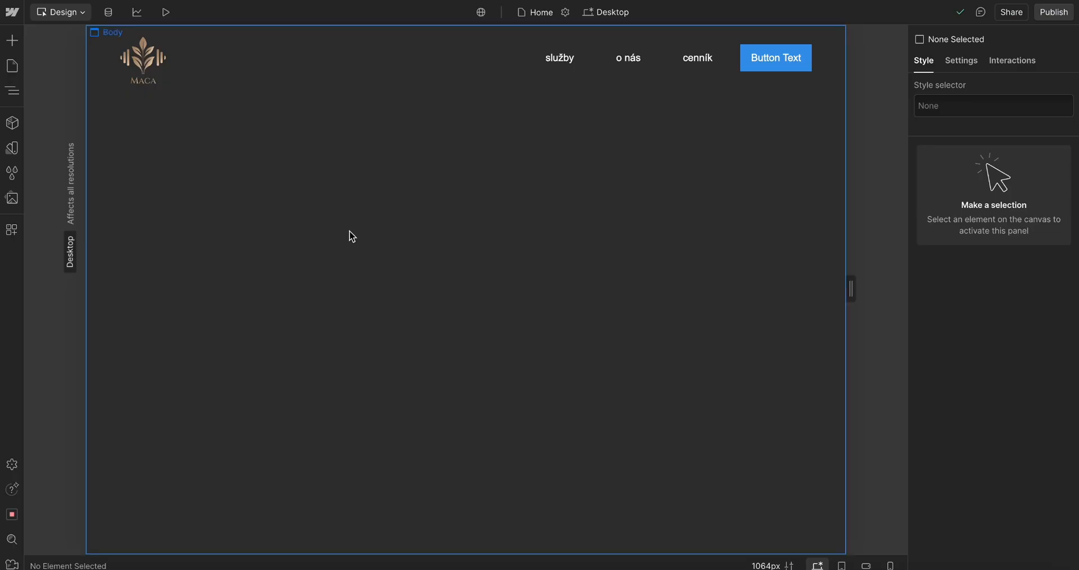
pyautogui.click(12, 91)
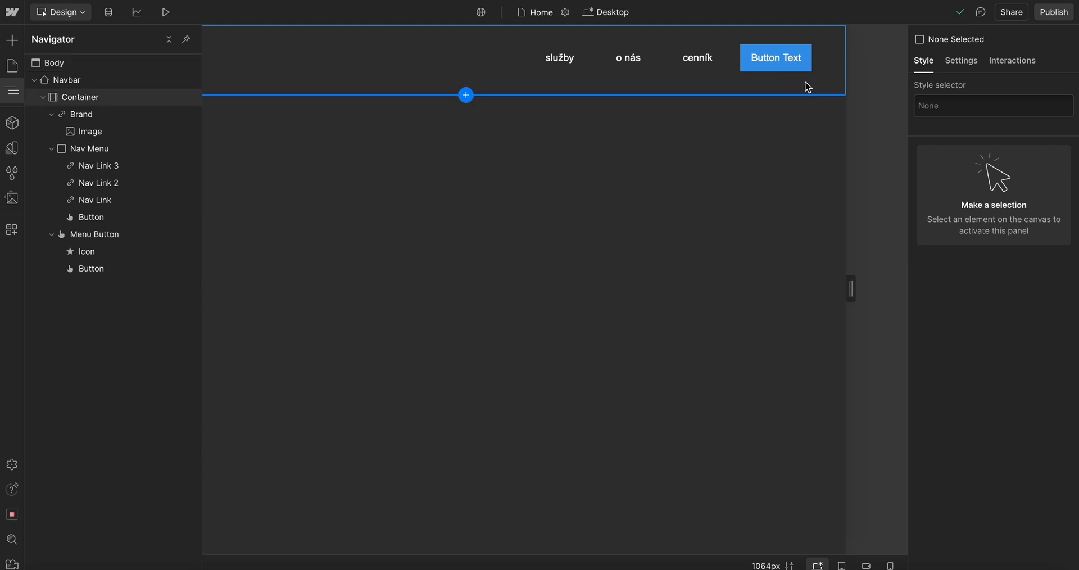
# Select the služby nav link and examine its spacing settings
pyautogui.click(599, 108)
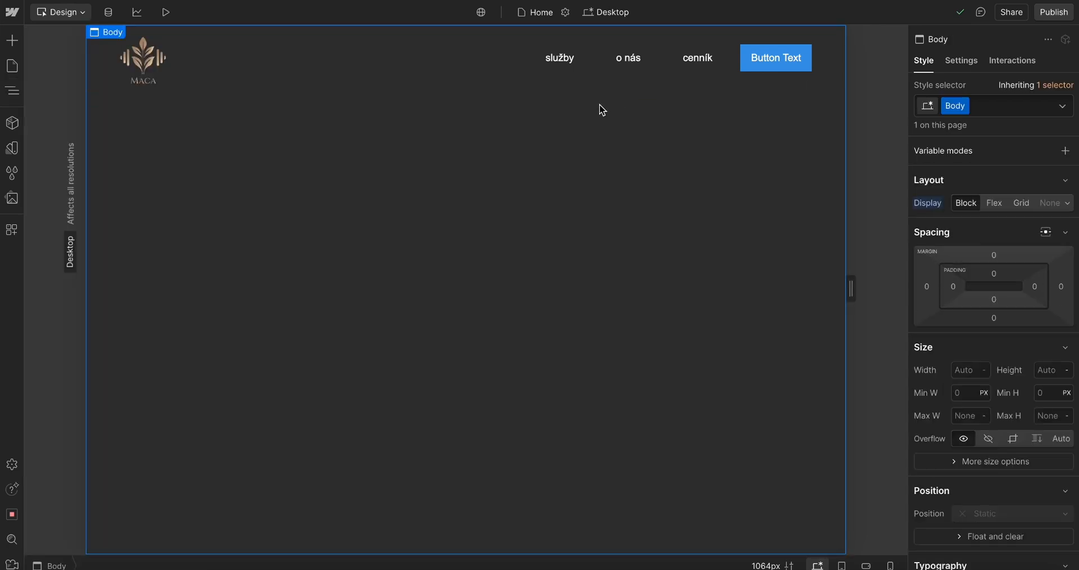
pyautogui.click(562, 71)
pyautogui.click(10, 85)
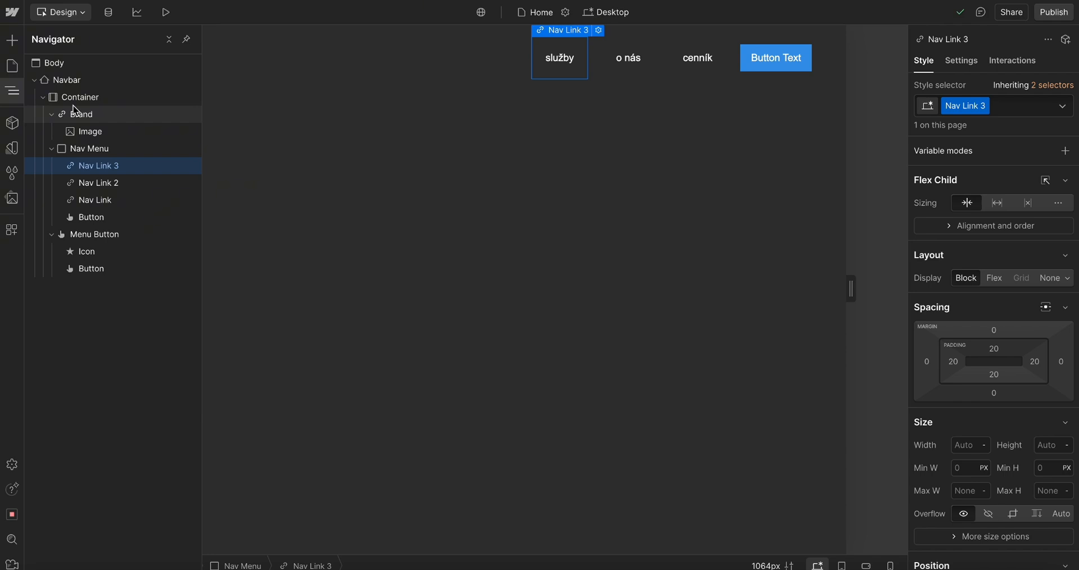
pyautogui.click(504, 98)
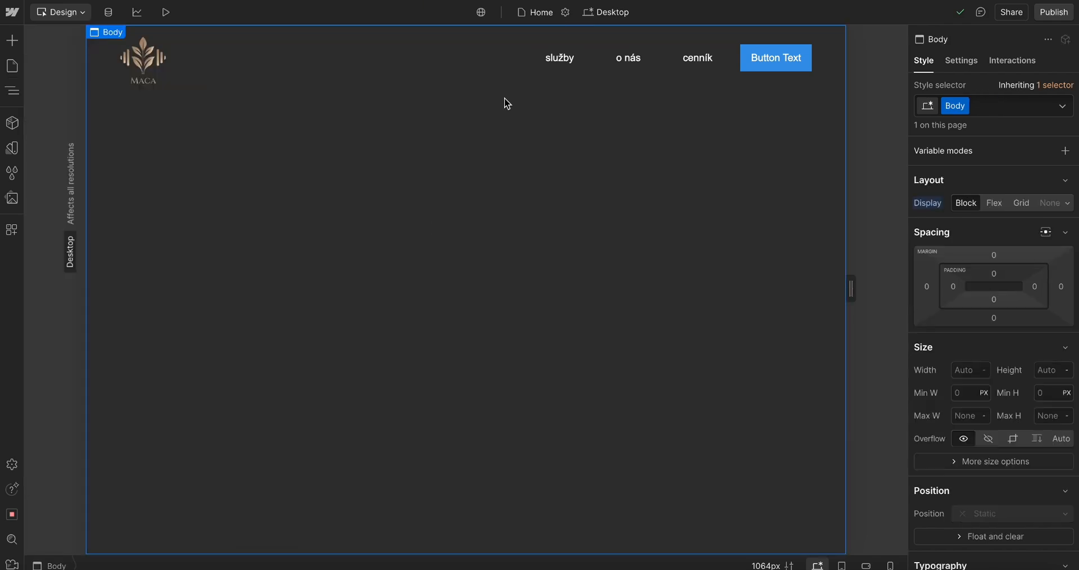
# Compare the nav menu in Webflow with the navbar layout boxes in the Figma design
pyautogui.click(593, 75)
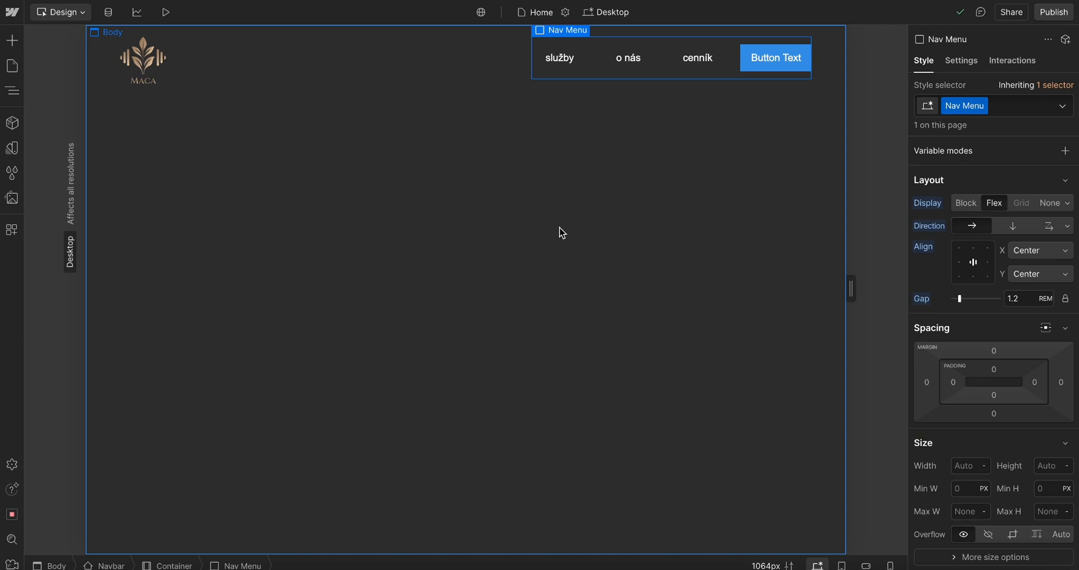
pyautogui.click(564, 321)
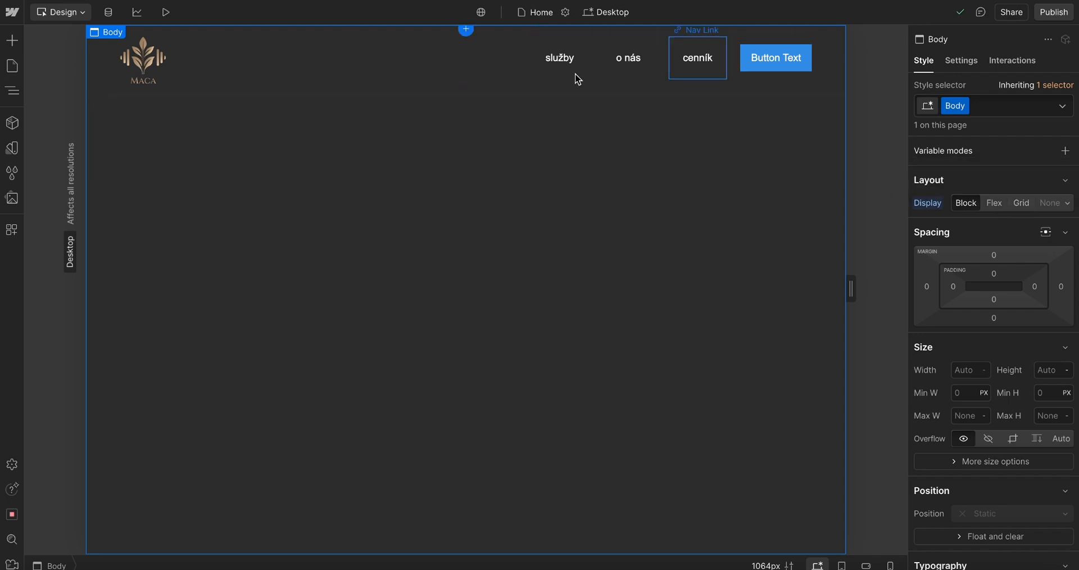
pyautogui.click(592, 62)
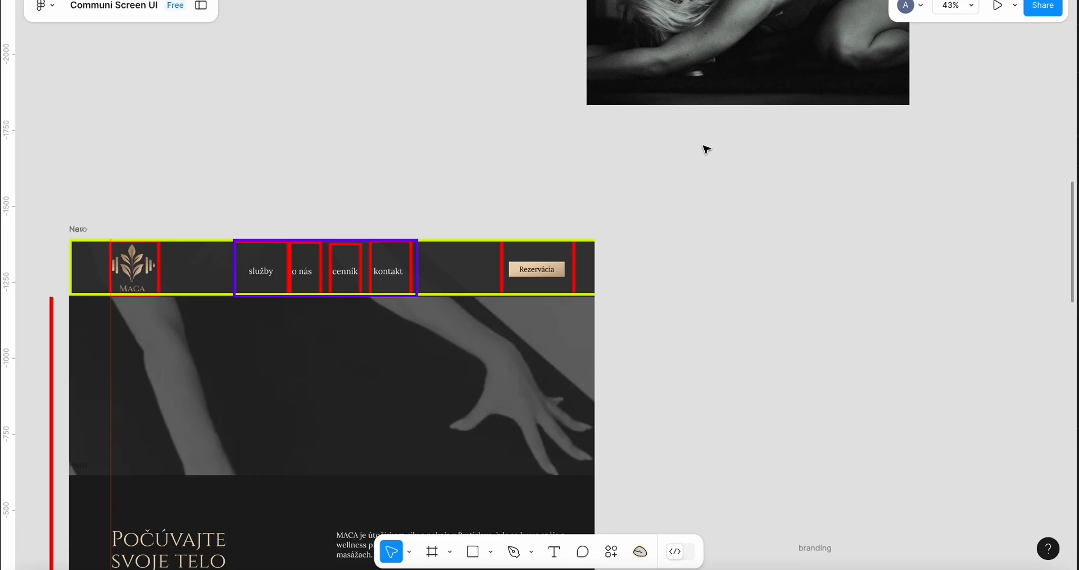
pyautogui.scroll(-2, 508, 289)
pyautogui.scroll(-5, 508, 289)
pyautogui.scroll(3, 508, 289)
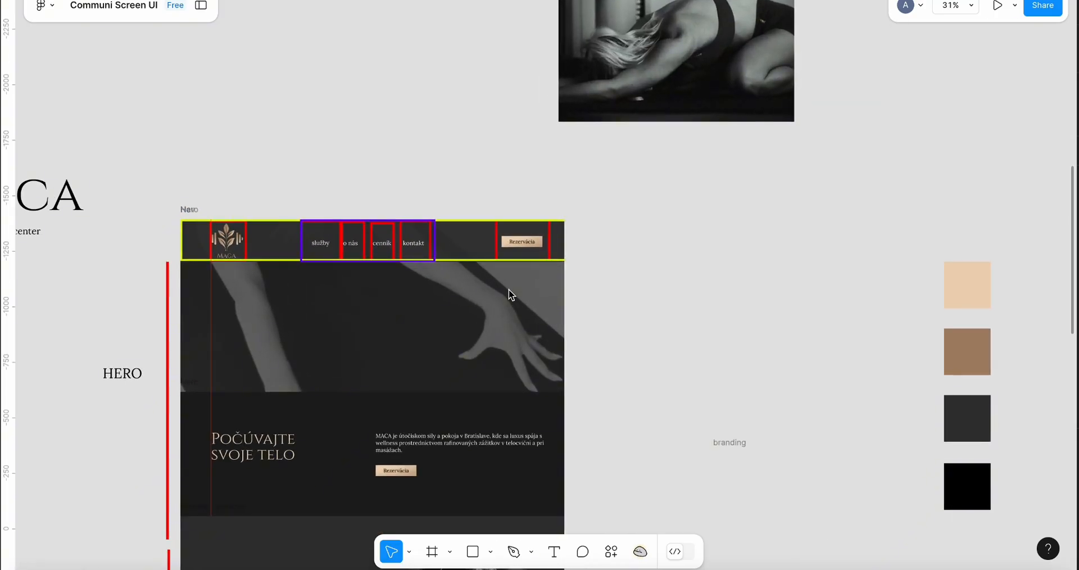
pyautogui.moveTo(525, 241); pyautogui.dragTo(421, 293)
pyautogui.hotkey('ctrl', 'z')
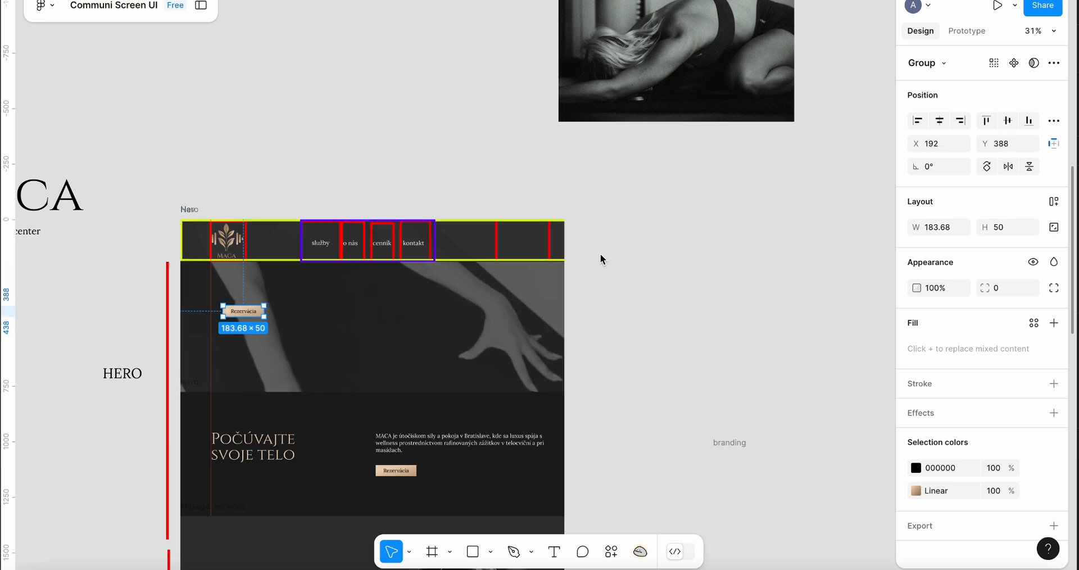
pyautogui.hotkey('ctrl', 'z')
pyautogui.hotkey('ctrl', 'z')
pyautogui.hotkey('ctrl', 'z')
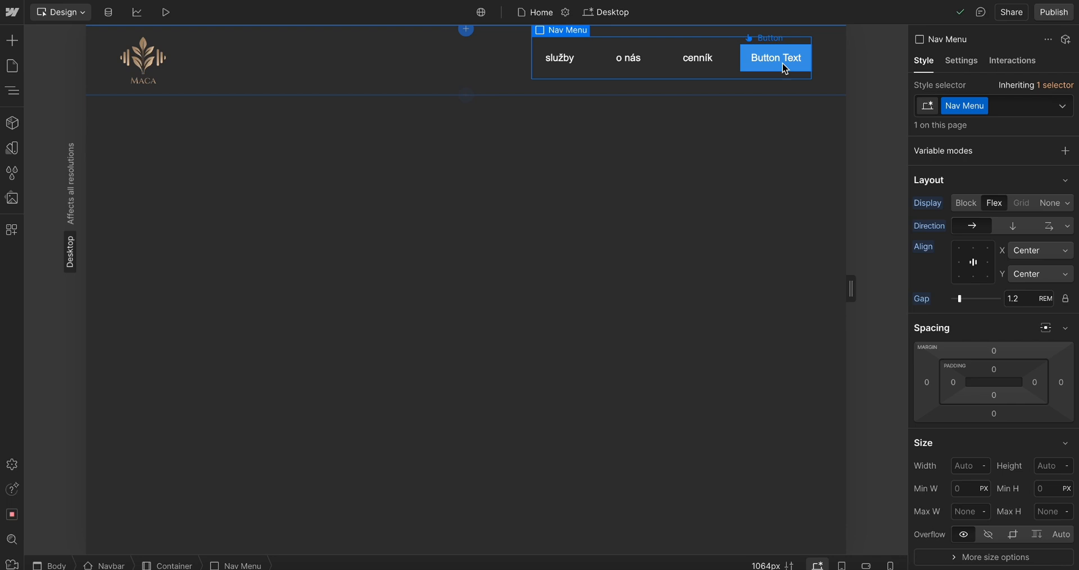
# Try to drag the nav button out of the navbar
pyautogui.moveTo(782, 62); pyautogui.dragTo(553, 221)
pyautogui.click(765, 200)
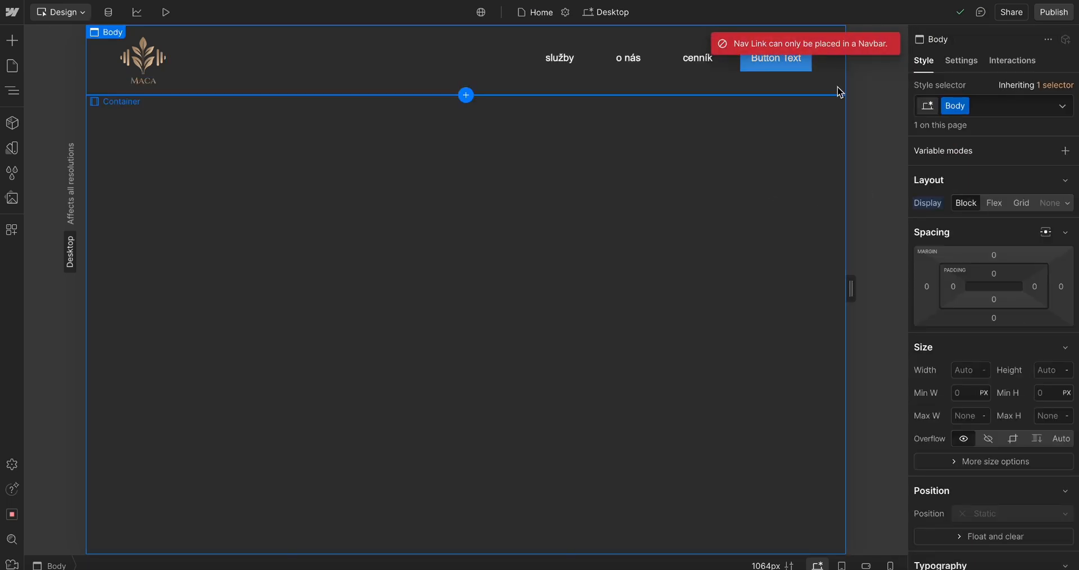
pyautogui.moveTo(845, 32); pyautogui.dragTo(99, 561)
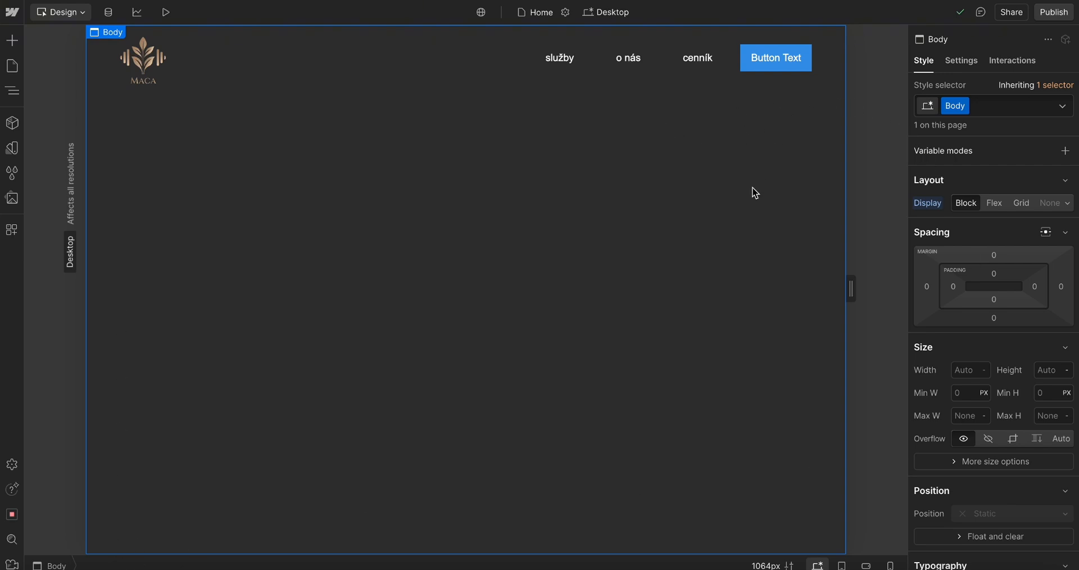
pyautogui.press('super+Tab')
pyautogui.press('super+Tab')
pyautogui.press('super+Tab')
pyautogui.scroll(-5, 803, 340)
pyautogui.scroll(-3, 801, 341)
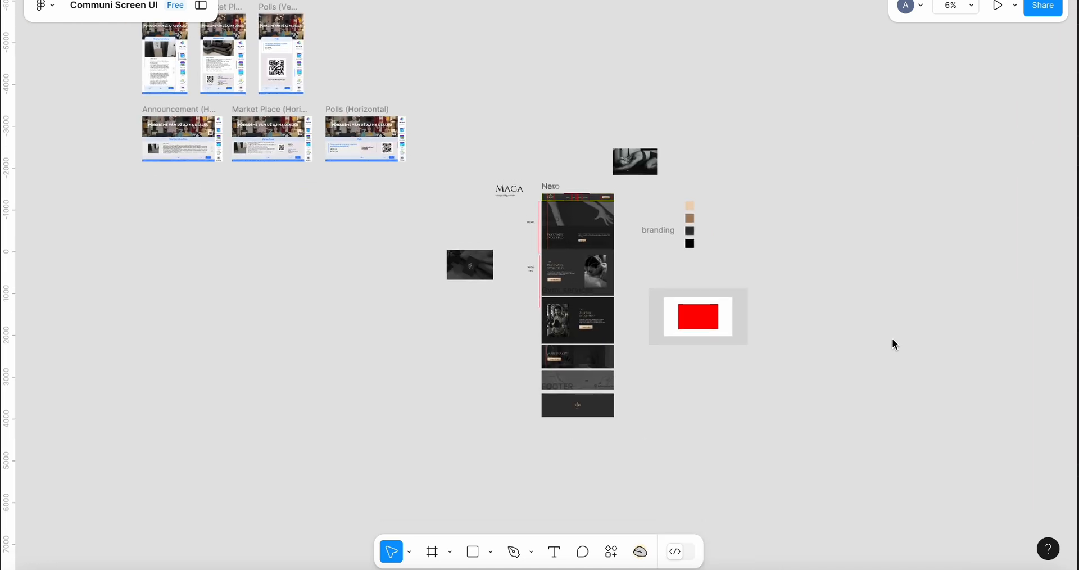
pyautogui.click(432, 551)
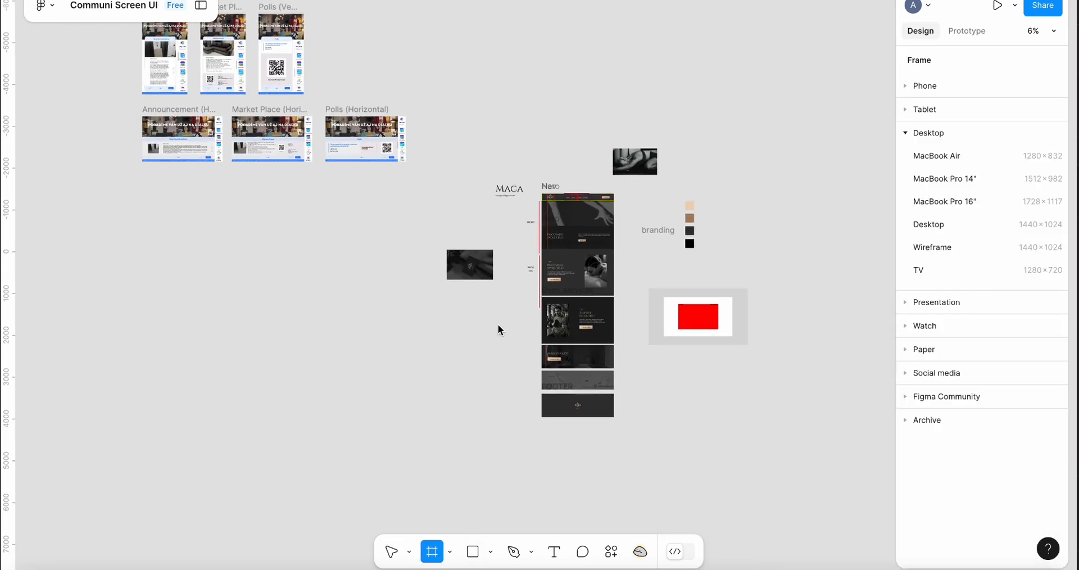
pyautogui.press('super+Tab')
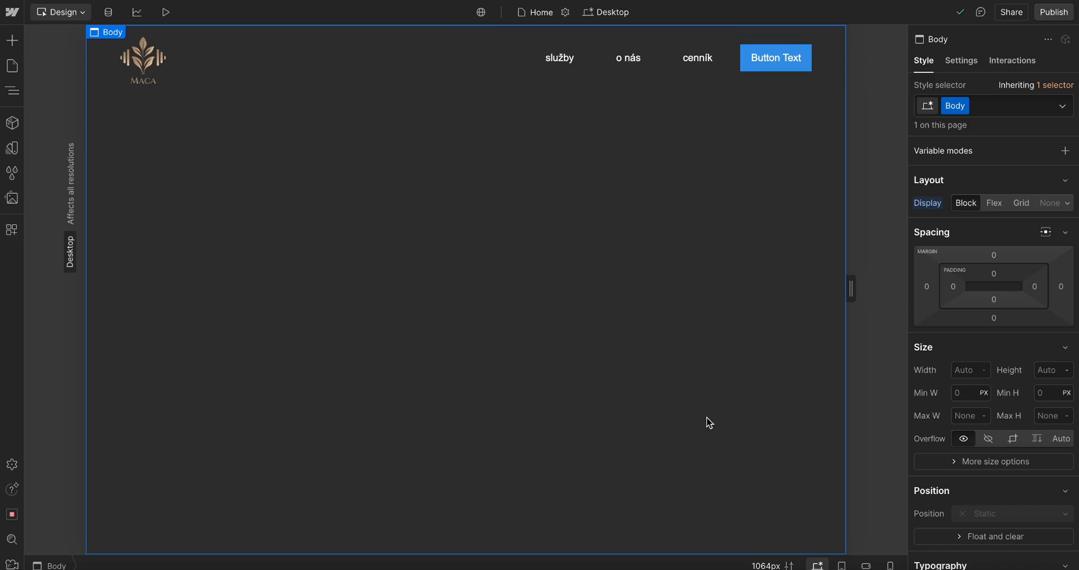
pyautogui.press('super+Tab')
pyautogui.press('super+Tab')
# Set the Body's display to Flex with items aligned left and top
pyautogui.click(12, 90)
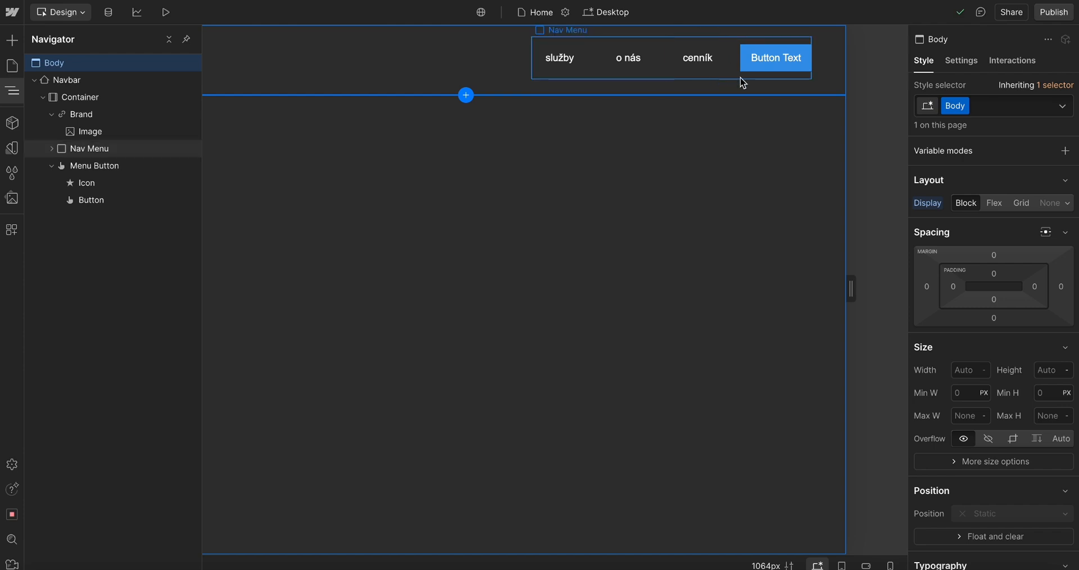
pyautogui.click(994, 203)
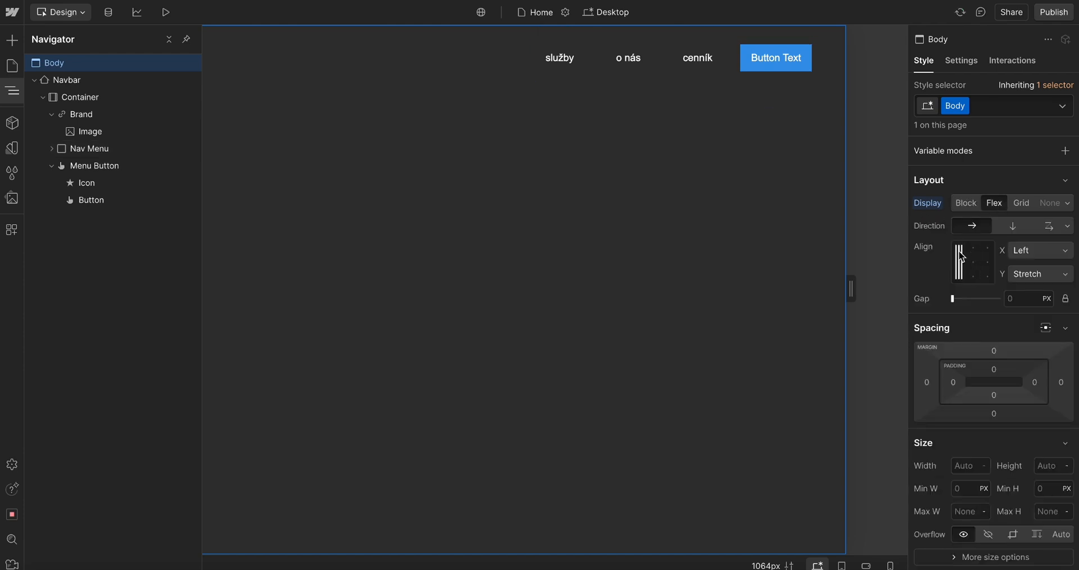
pyautogui.click(973, 262)
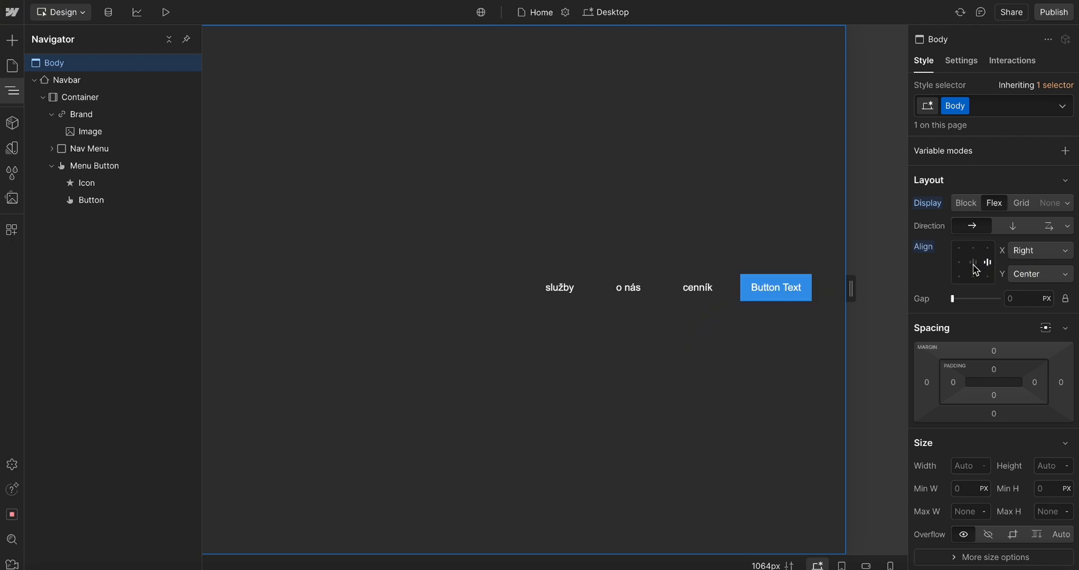
pyautogui.click(959, 248)
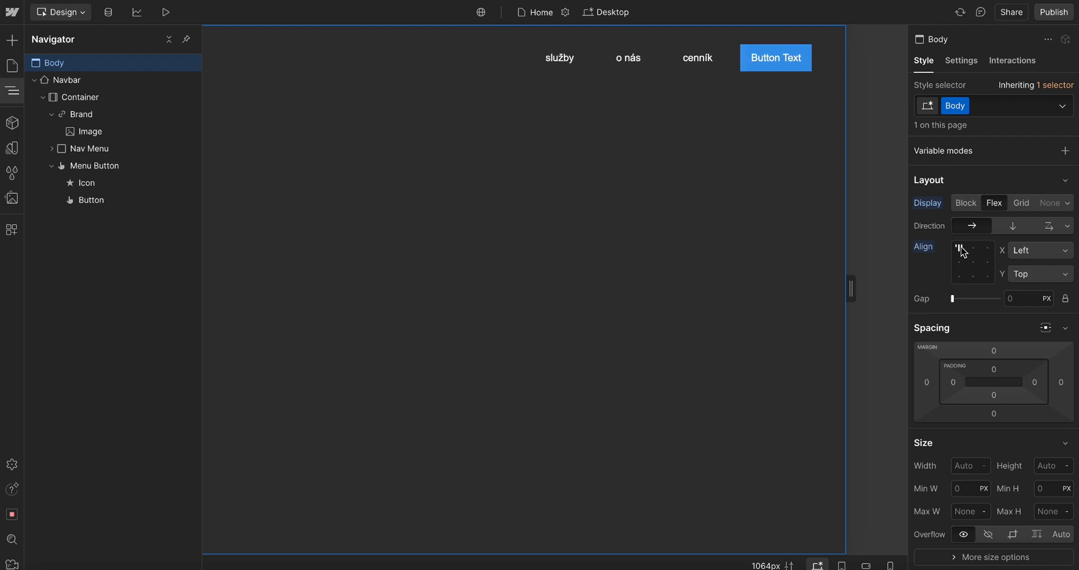
pyautogui.click(426, 194)
pyautogui.click(17, 94)
# Change the nav button's text to Rezervácia, copying the wording from the Figma design
pyautogui.click(751, 70)
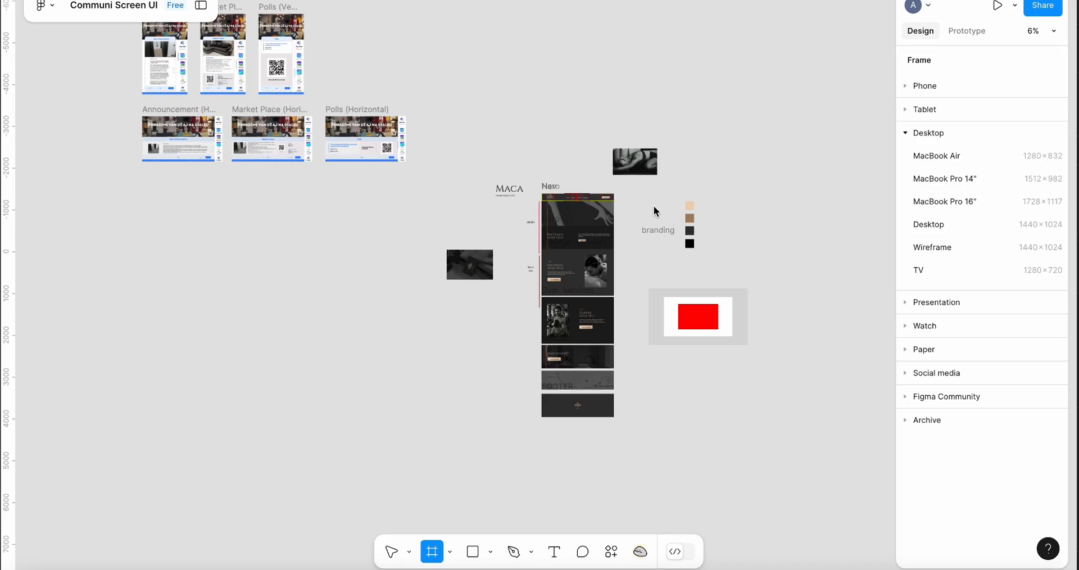
pyautogui.scroll(5, 593, 188)
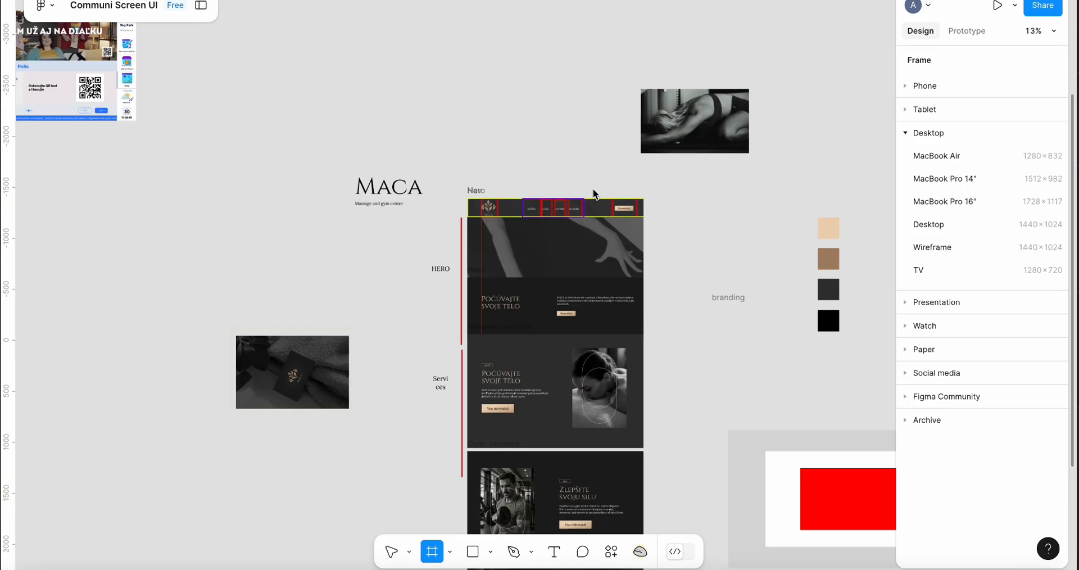
pyautogui.hscroll(4, 592, 188)
pyautogui.click(478, 166)
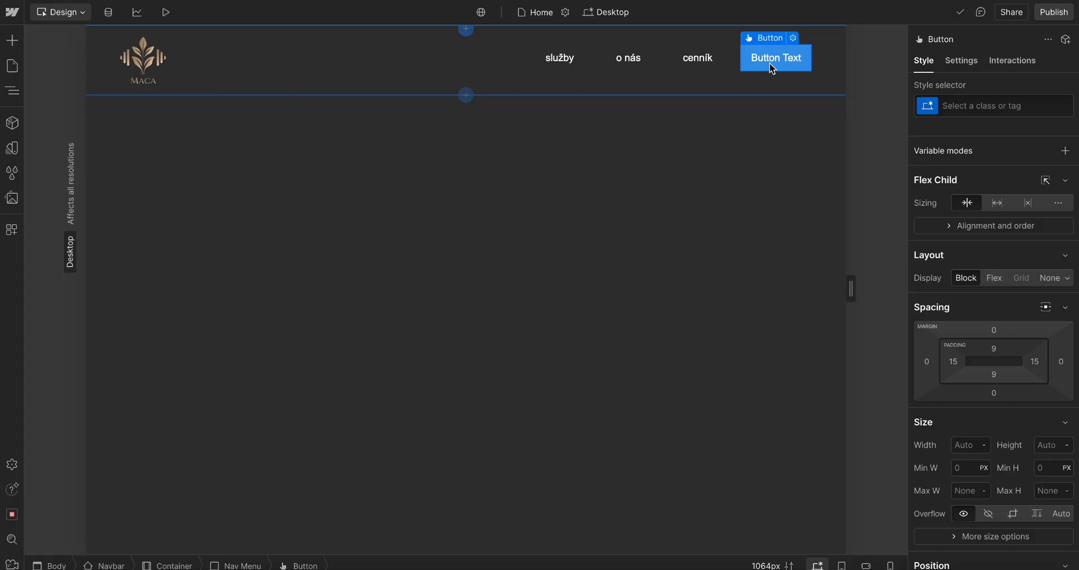
pyautogui.doubleClick(807, 58)
pyautogui.write('Reserva')
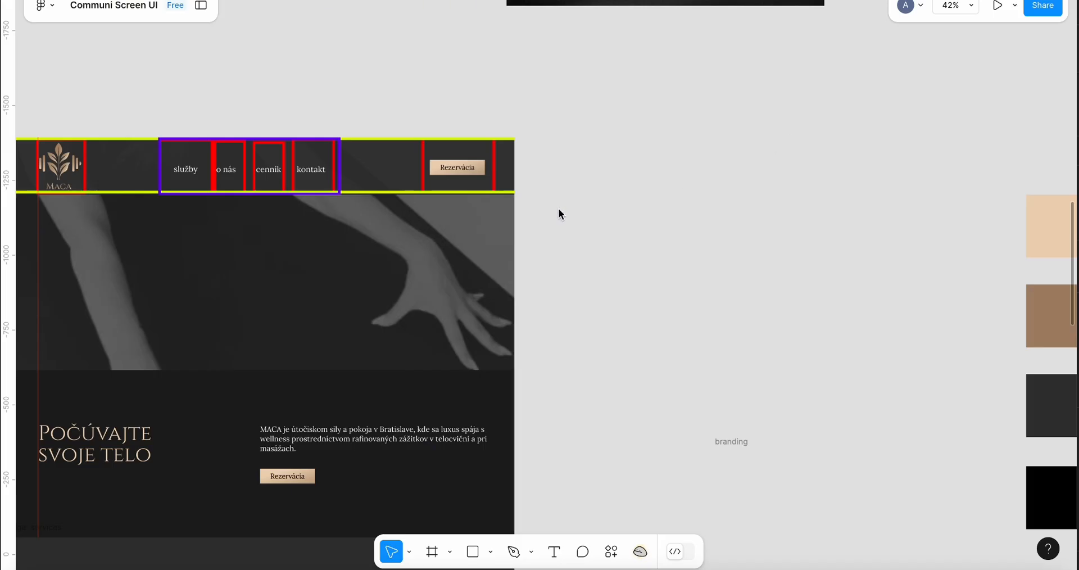
pyautogui.click(459, 170)
pyautogui.doubleClick(450, 168)
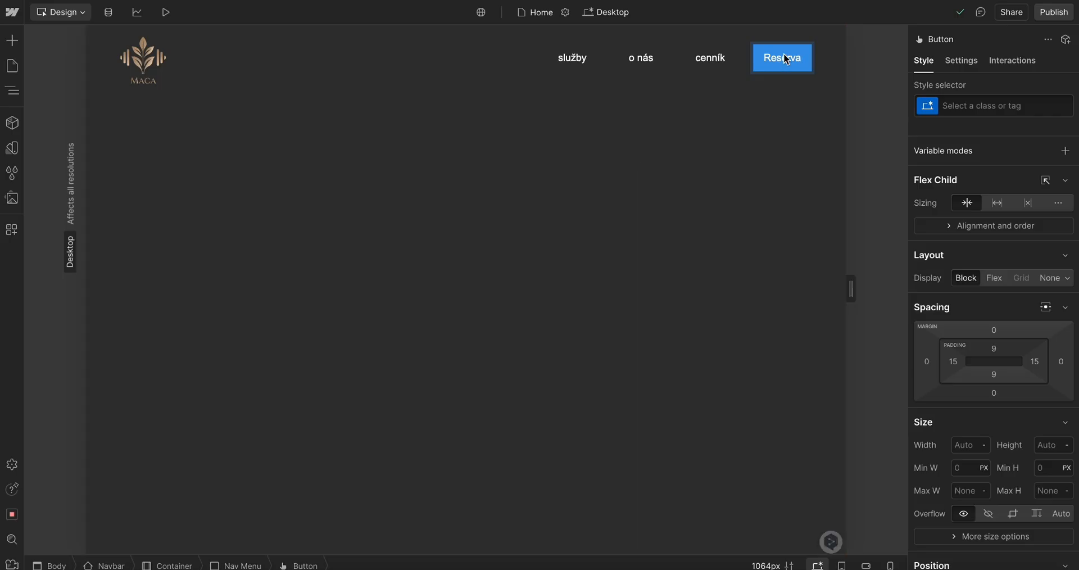
pyautogui.doubleClick(785, 58)
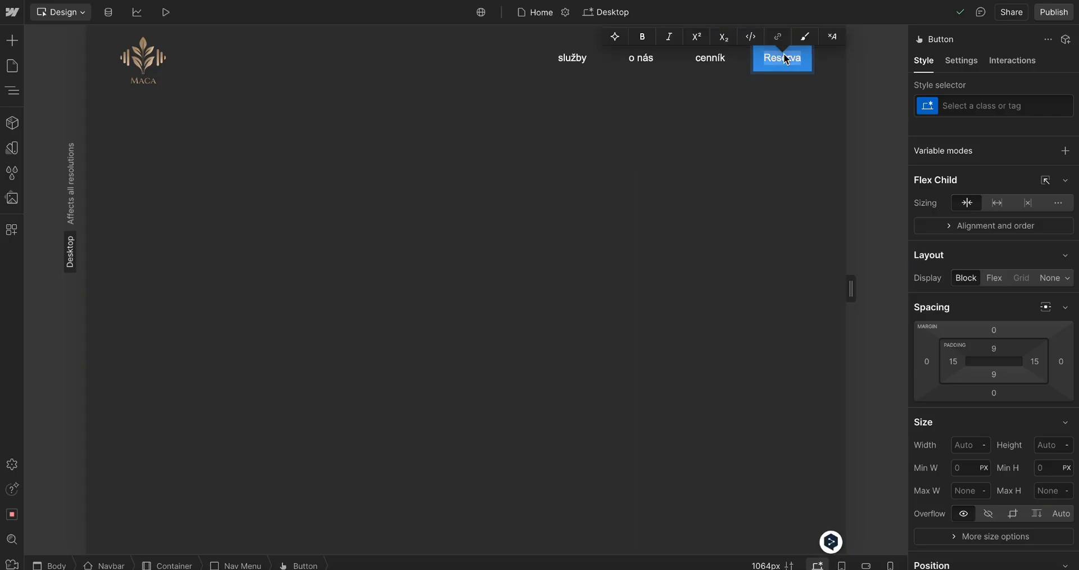
pyautogui.write('Rezervácia')
pyautogui.click(804, 114)
pyautogui.click(801, 54)
# Set the nav button's background color to the PRIMARY color variable
pyautogui.scroll(-8, 965, 221)
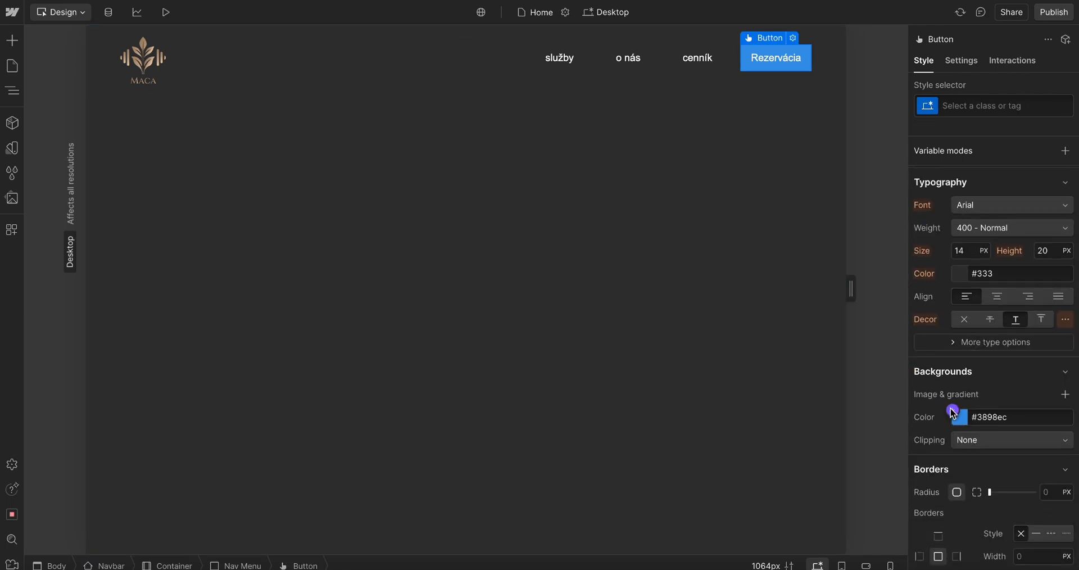
pyautogui.click(953, 414)
pyautogui.click(949, 532)
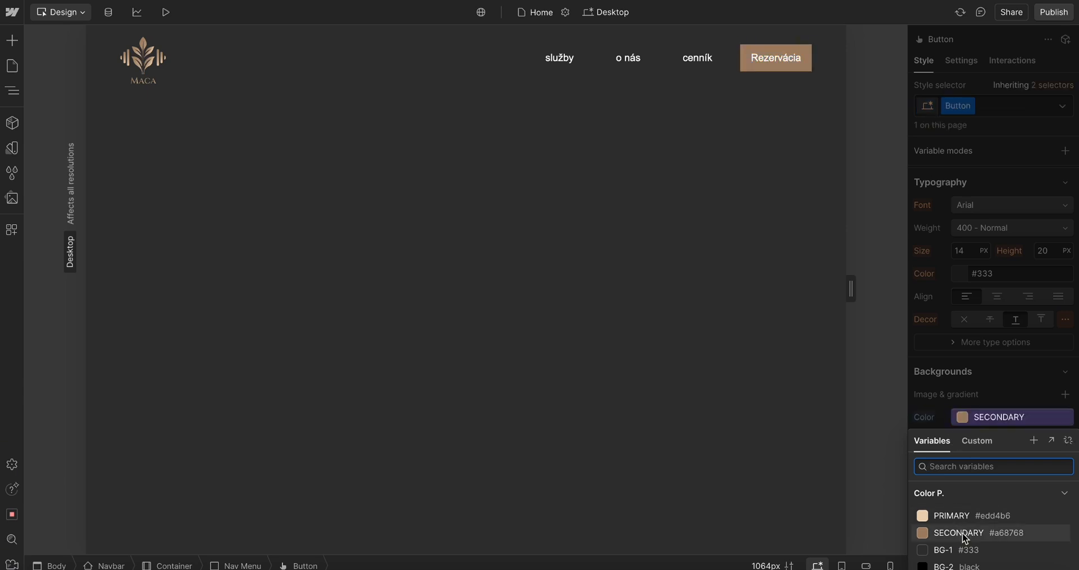
pyautogui.click(956, 515)
pyautogui.click(1000, 343)
# Set the nav button's text color to the BG-2 color variable
pyautogui.scroll(3, 999, 347)
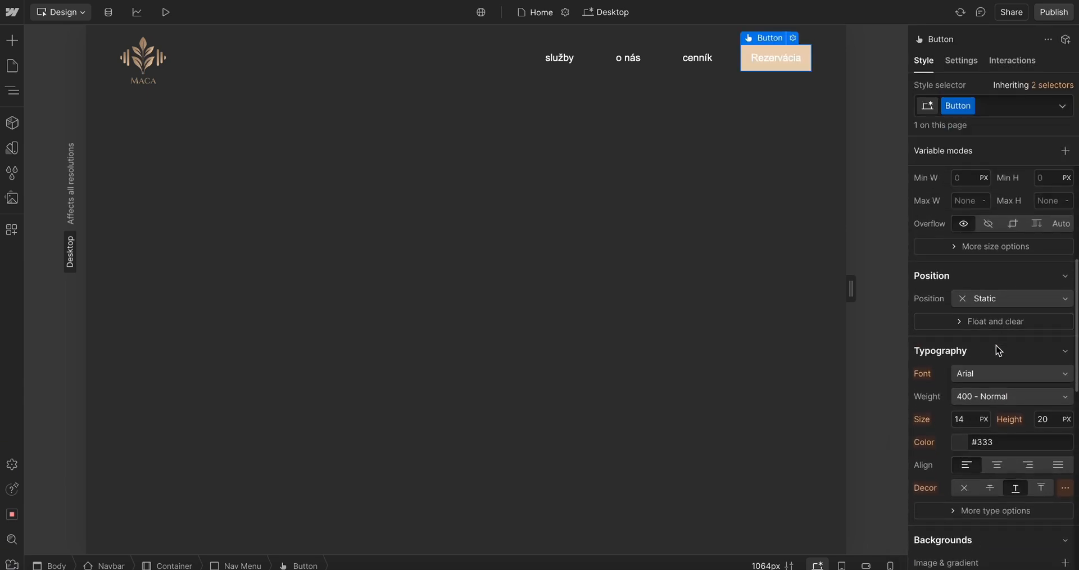
pyautogui.click(958, 441)
pyautogui.click(963, 398)
pyautogui.click(937, 417)
pyautogui.click(848, 356)
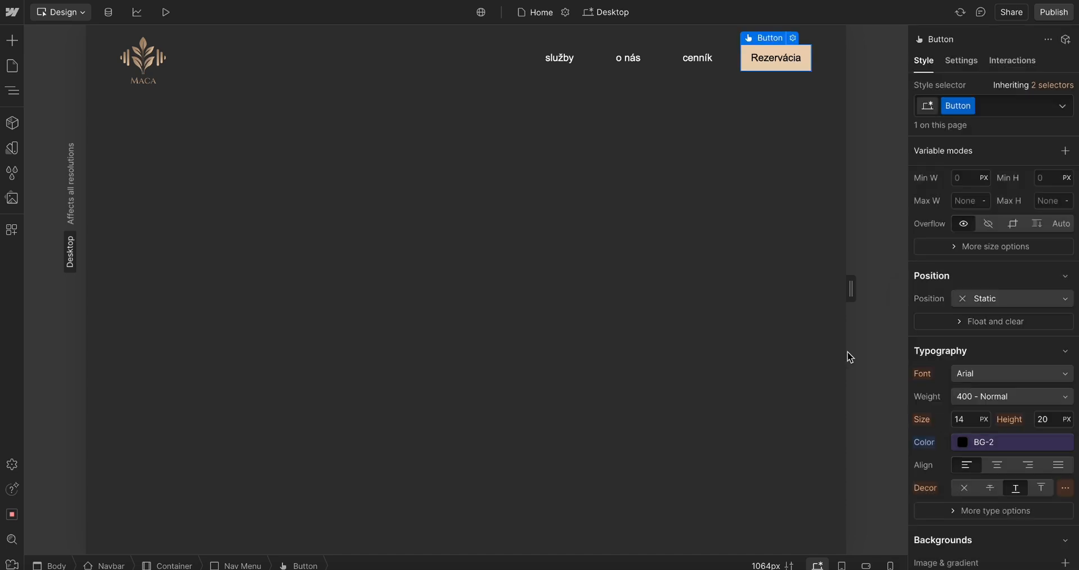
pyautogui.click(12, 90)
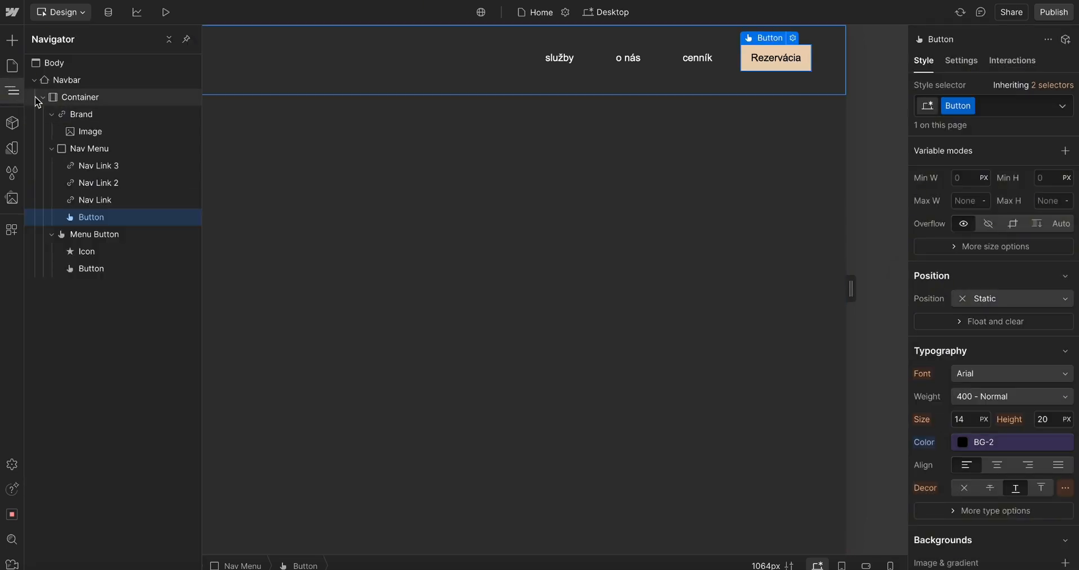
pyautogui.click(34, 80)
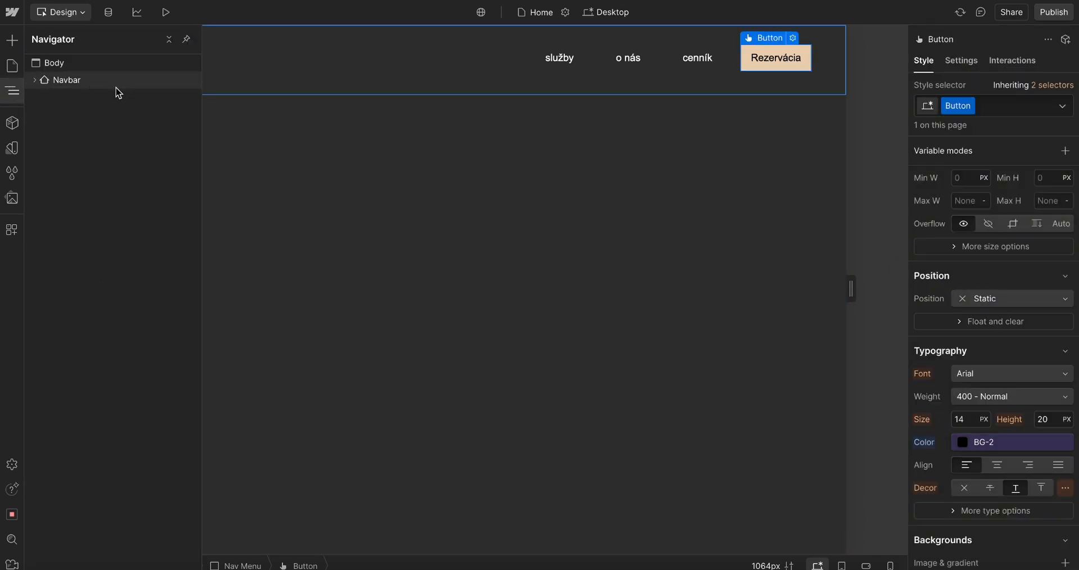
pyautogui.click(47, 68)
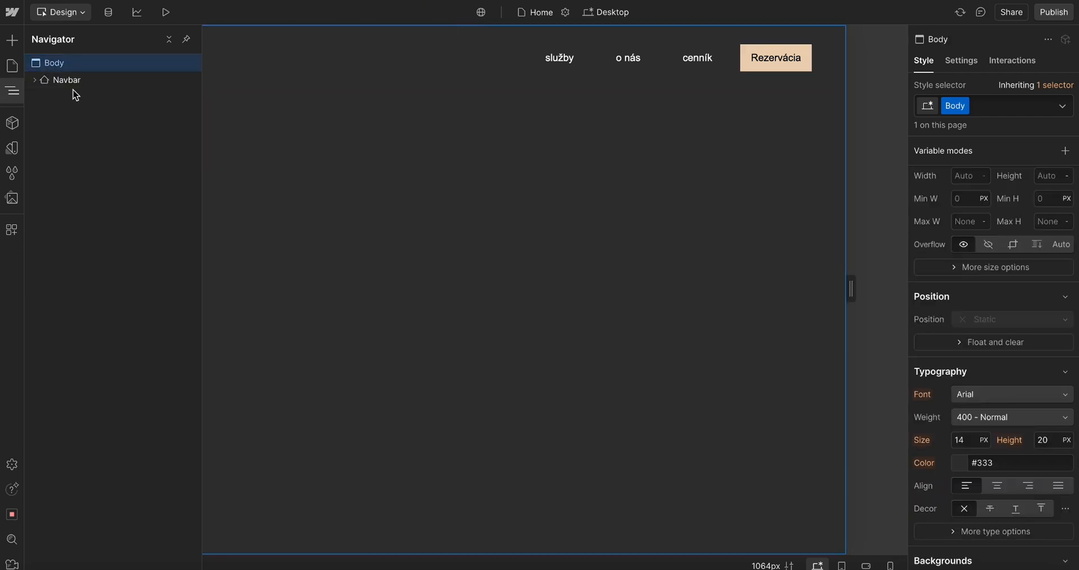
pyautogui.hotkey('ctrl', 'k')
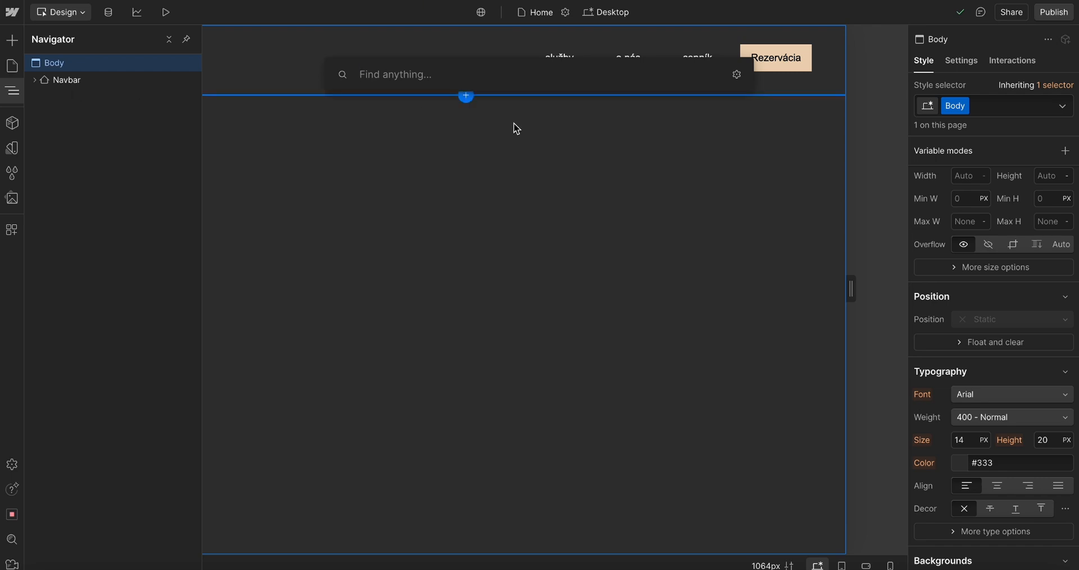
pyautogui.click(650, 175)
pyautogui.click(642, 174)
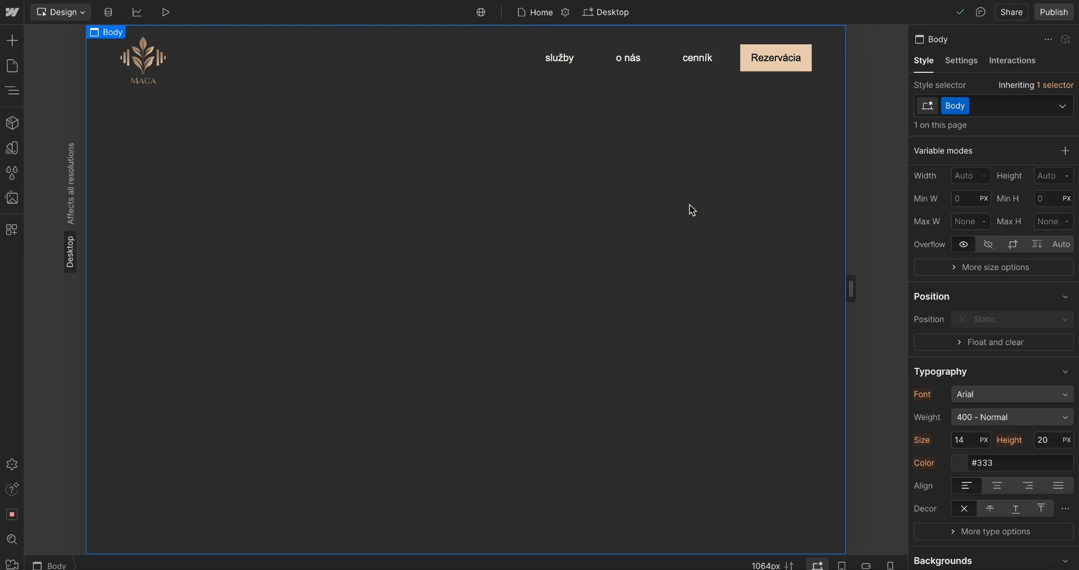
# Give the navbar's Brand link a new class named LOGO
pyautogui.click(601, 77)
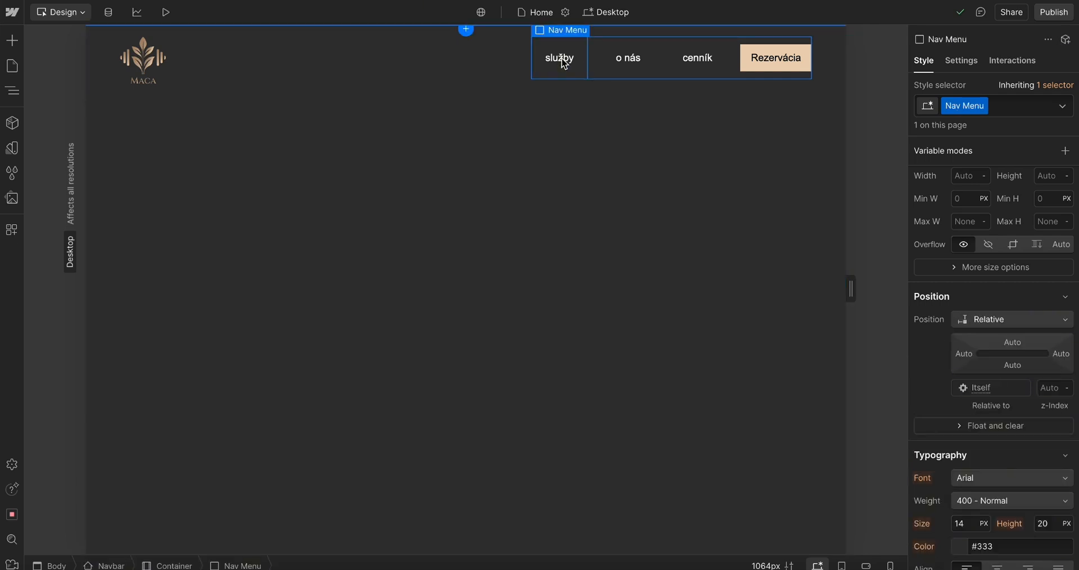
pyautogui.click(565, 60)
pyautogui.click(595, 77)
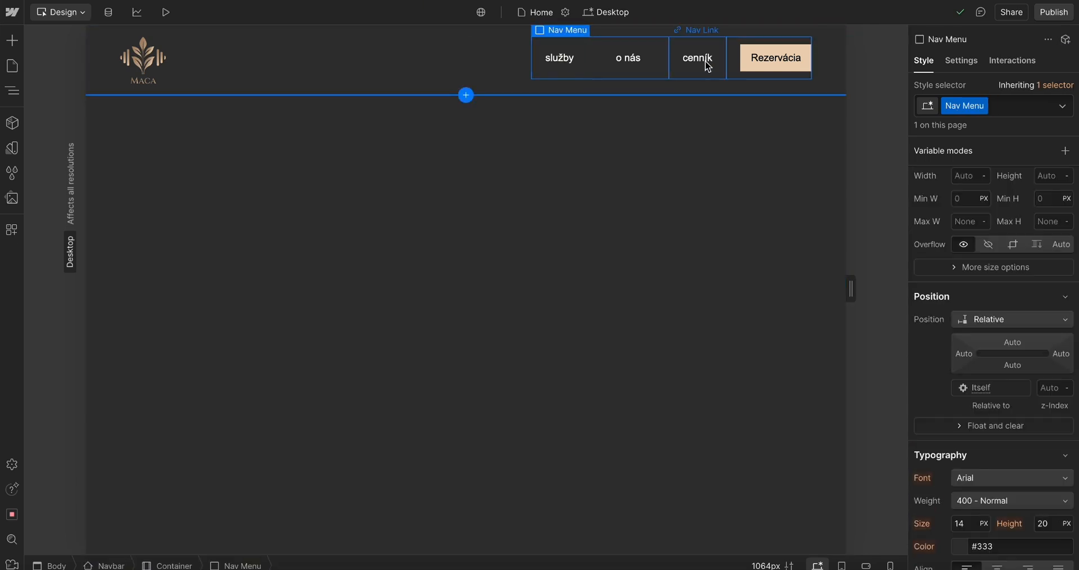
pyautogui.click(12, 90)
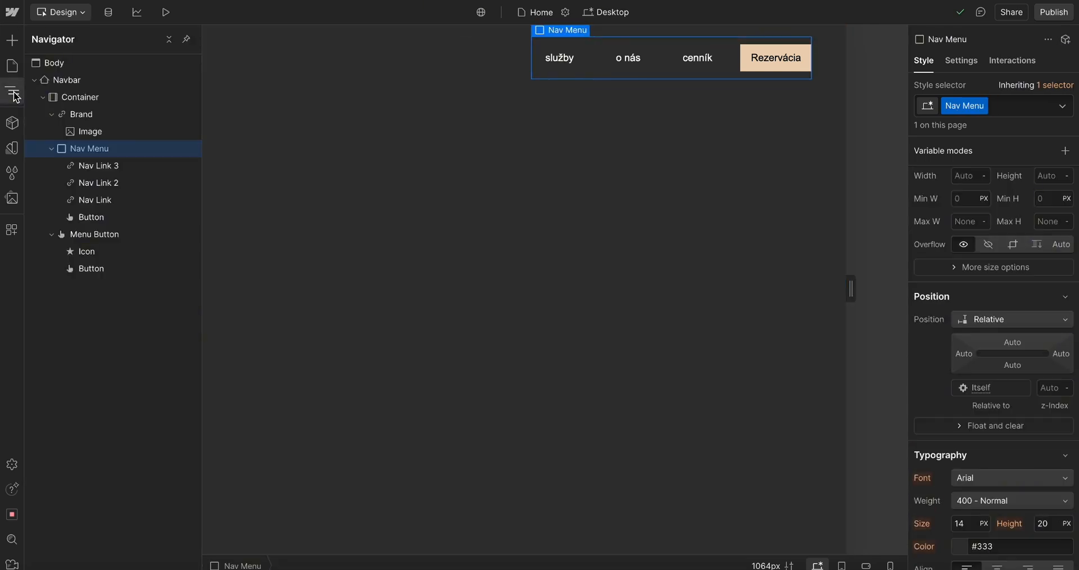
pyautogui.click(52, 115)
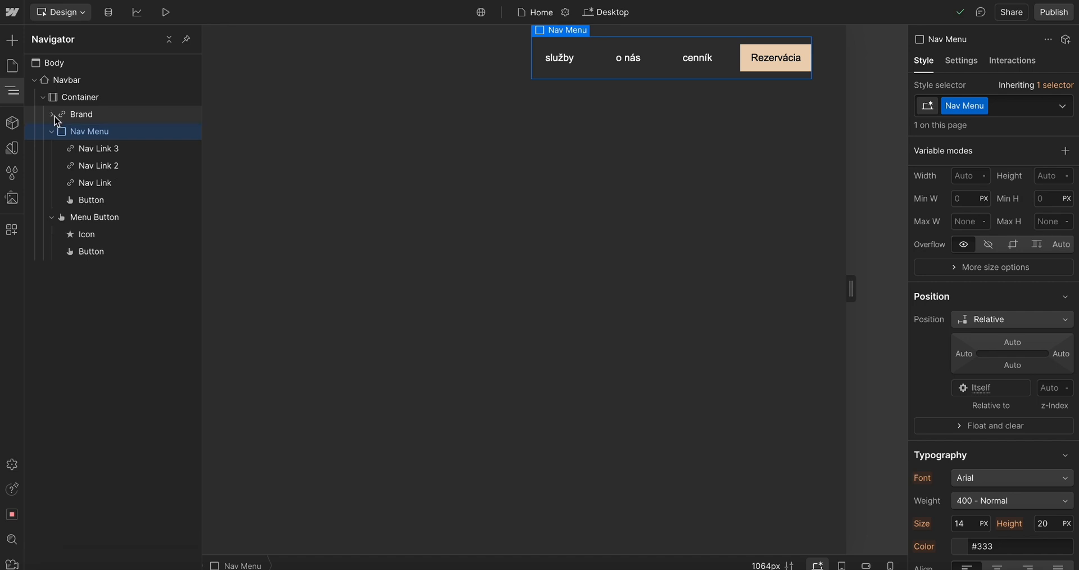
pyautogui.click(93, 97)
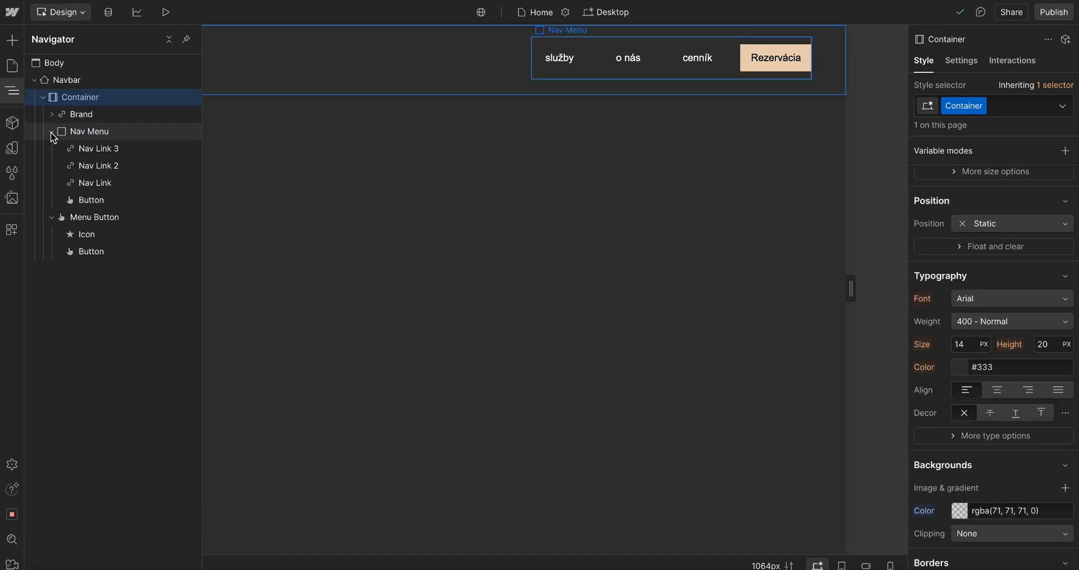
pyautogui.click(85, 115)
pyautogui.click(956, 107)
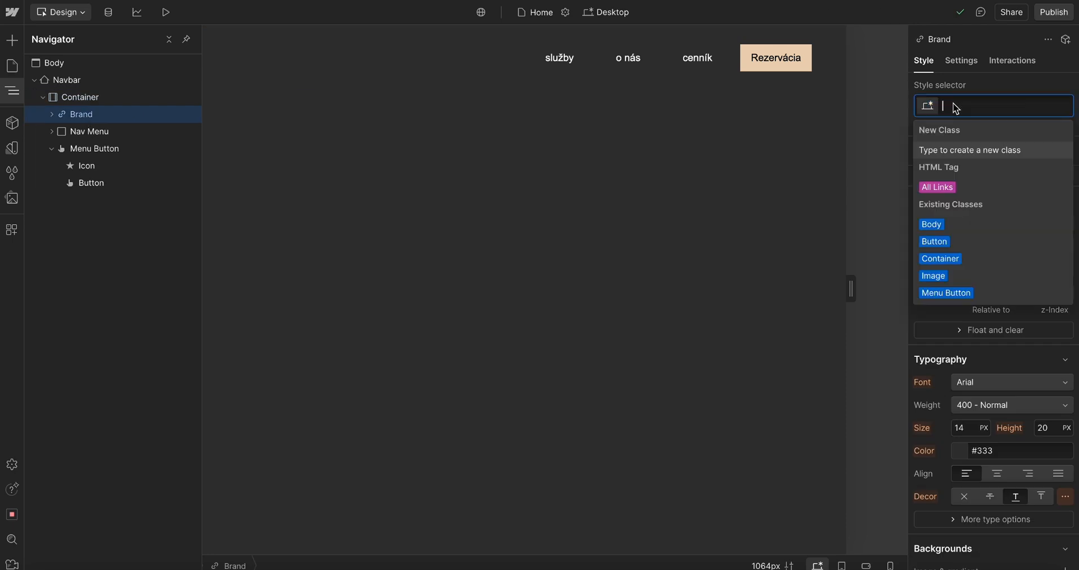
pyautogui.write('LOGO')
pyautogui.press('Return')
pyautogui.click(469, 167)
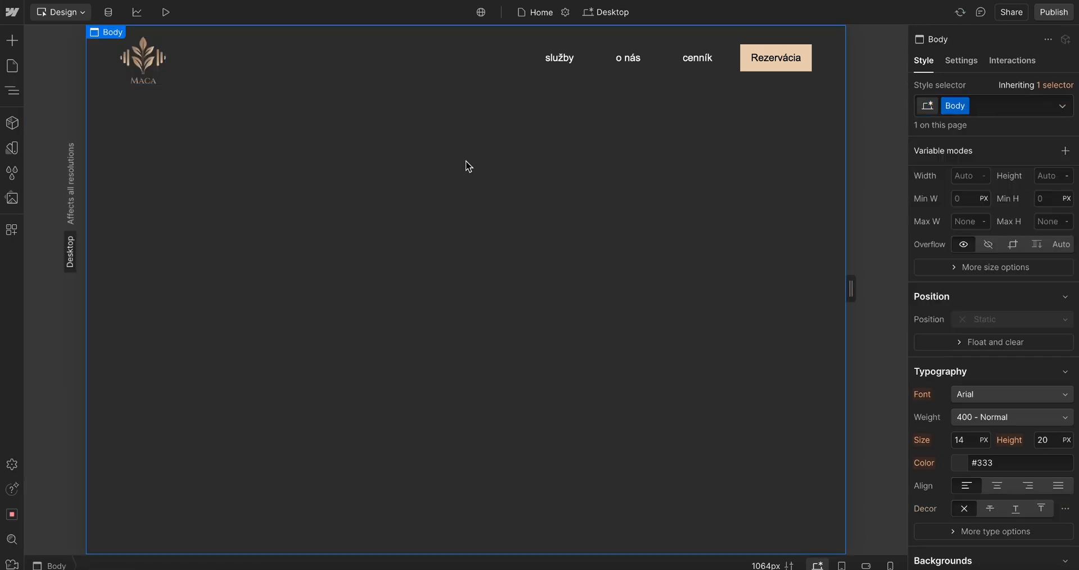
pyautogui.press('z')
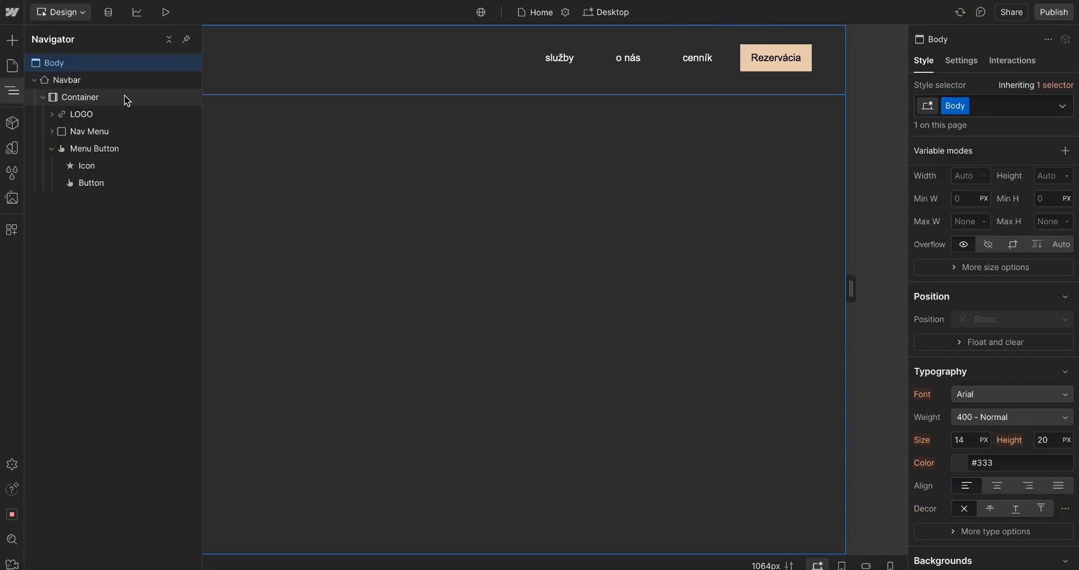
pyautogui.click(85, 130)
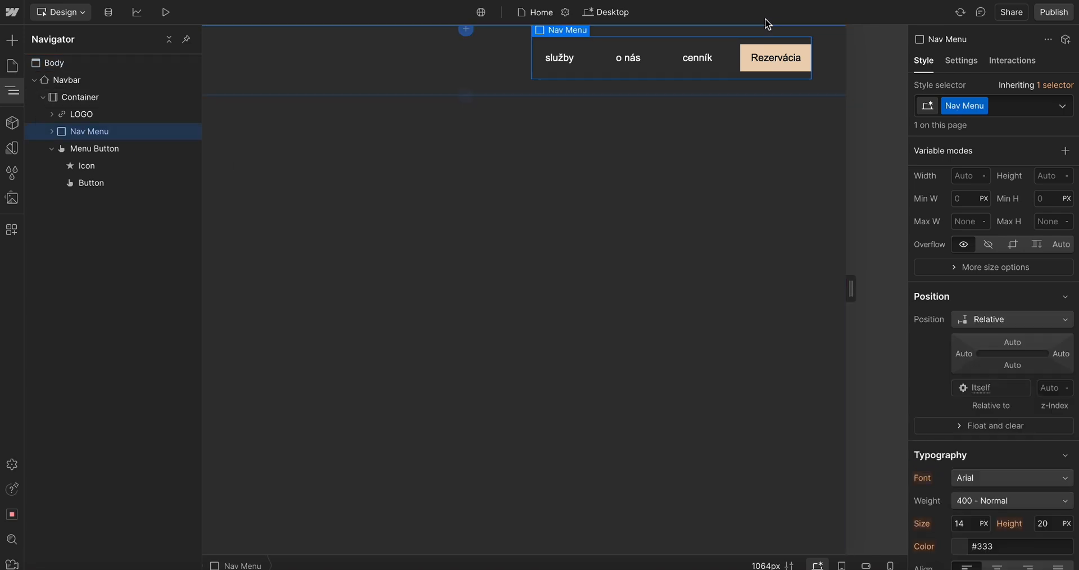
pyautogui.click(120, 151)
pyautogui.press('Delete')
pyautogui.hotkey('ctrl', 'z')
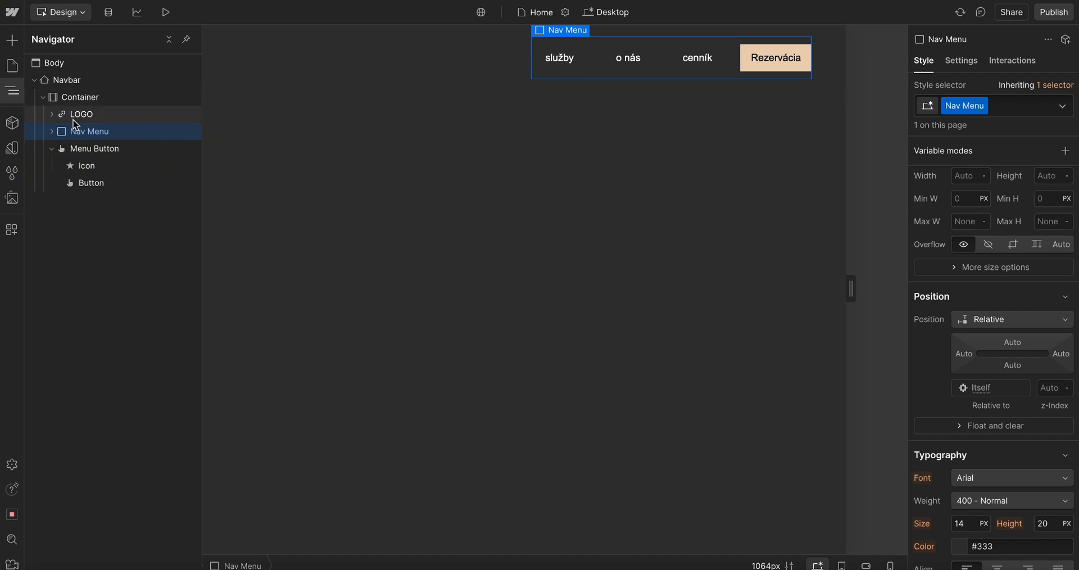
# Add a Div Block inside the navbar's Container and place it between Nav Menu and Menu Button
pyautogui.click(96, 118)
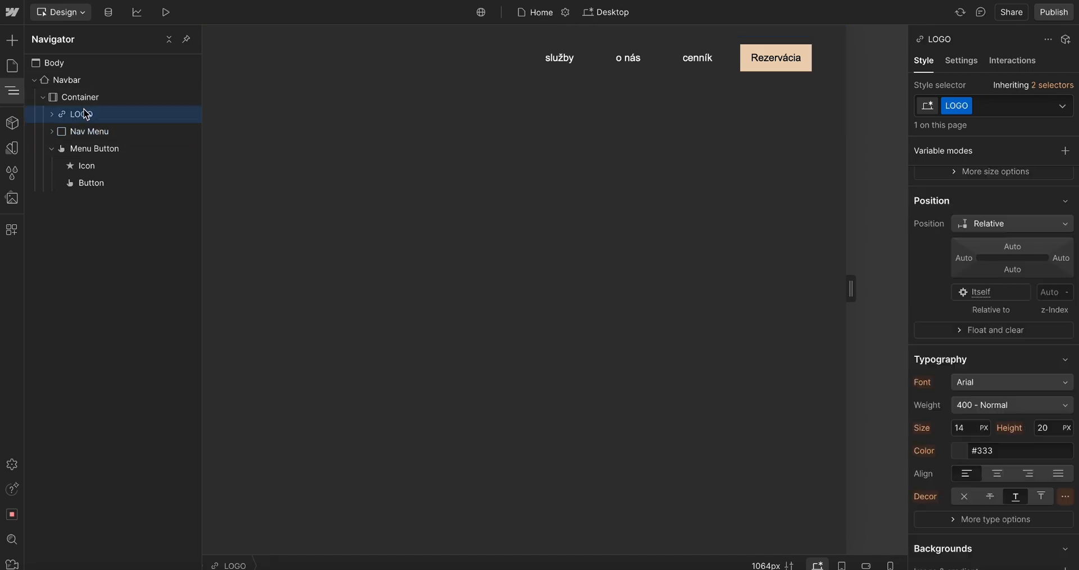
pyautogui.click(101, 100)
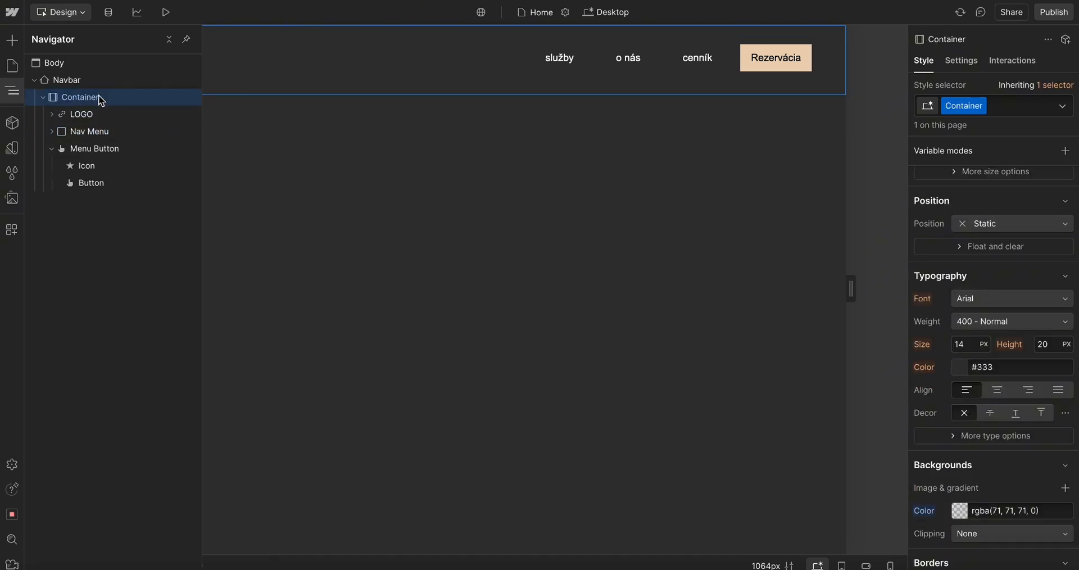
pyautogui.hotkey('ctrl', 'k')
pyautogui.write('div')
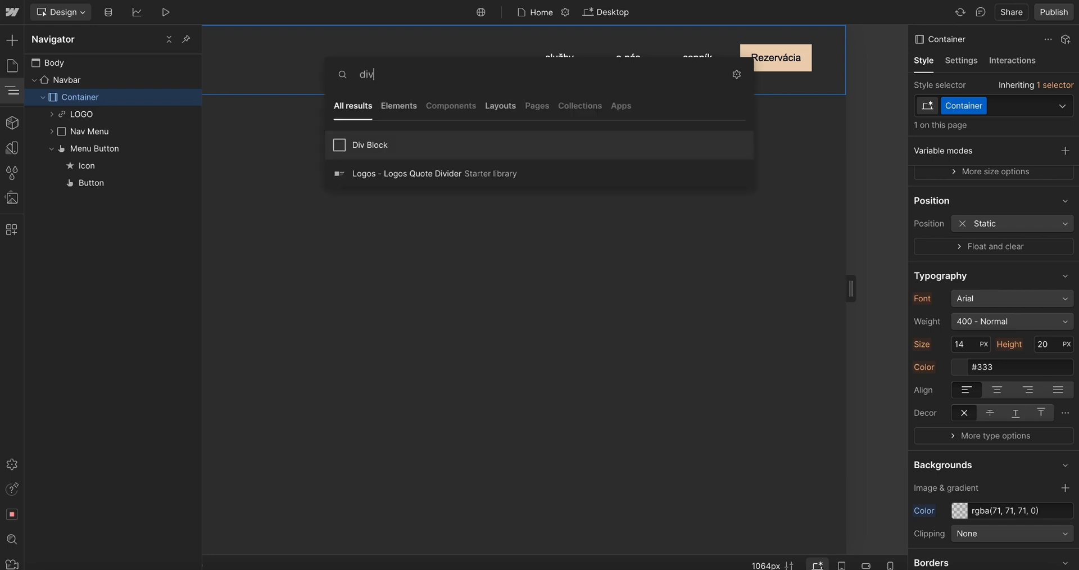
pyautogui.click(396, 151)
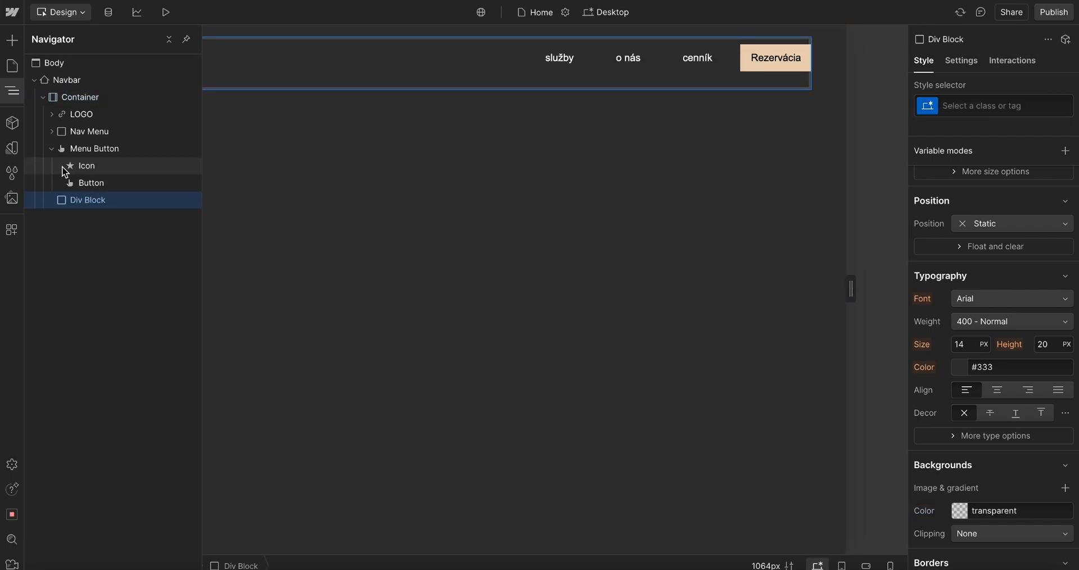
pyautogui.click(52, 148)
pyautogui.moveTo(103, 167); pyautogui.dragTo(84, 151)
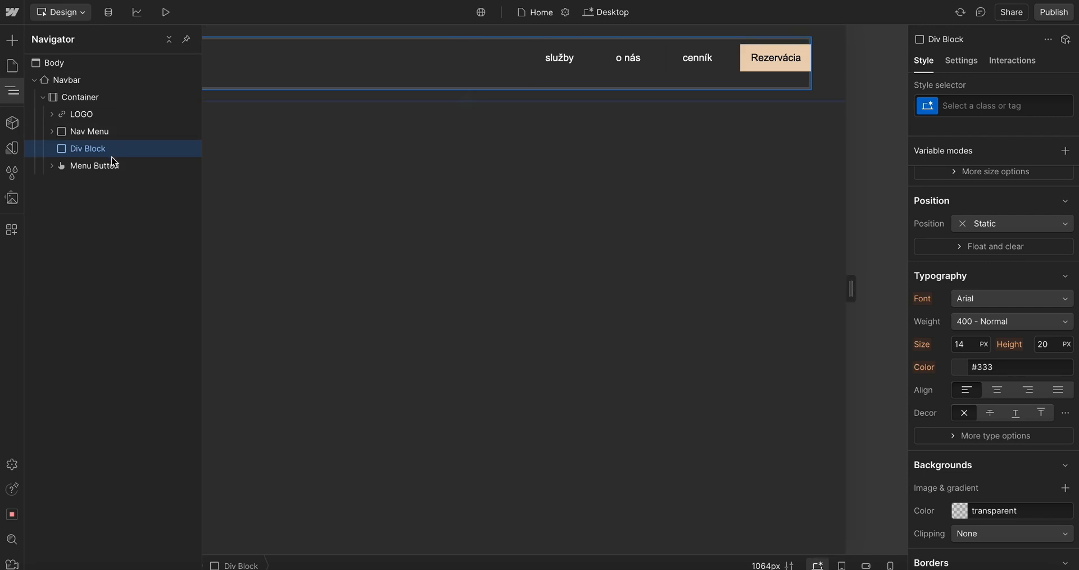
# Start creating a new class for the Div Block
pyautogui.click(988, 107)
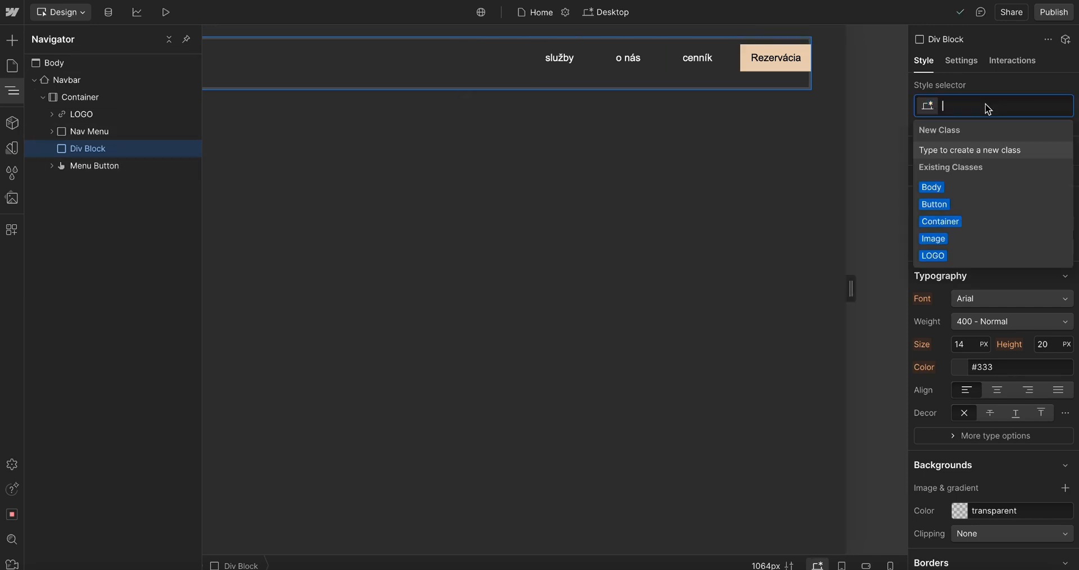
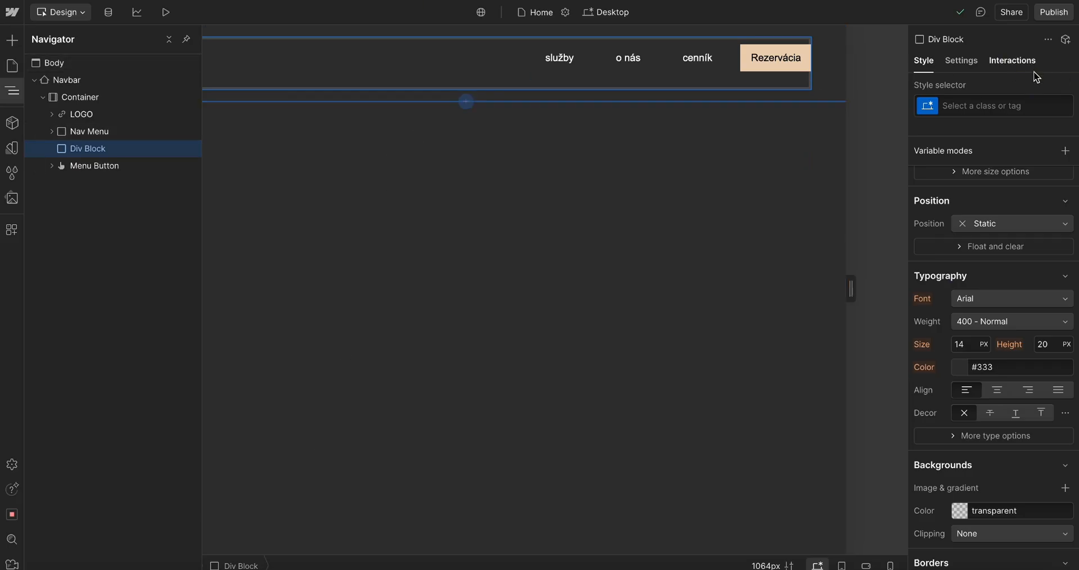
# Name the Div Block's new class Nav-Button-Div
pyautogui.click(982, 106)
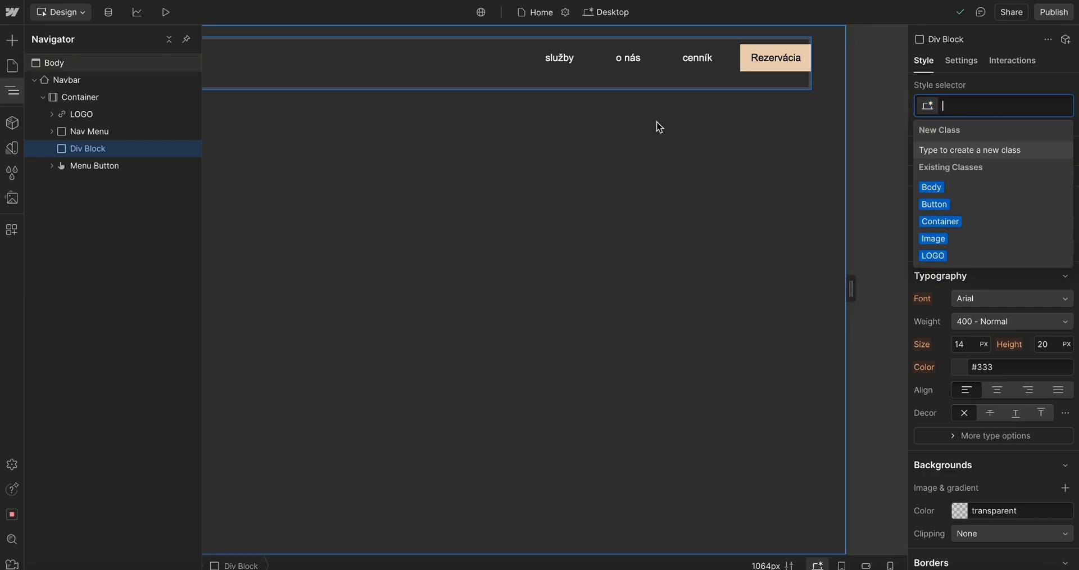
pyautogui.write('Butto')
pyautogui.press('BackSpace')
pyautogui.press('BackSpace')
pyautogui.press('BackSpace')
pyautogui.press('BackSpace')
pyautogui.press('BackSpace')
pyautogui.write('Nav-')
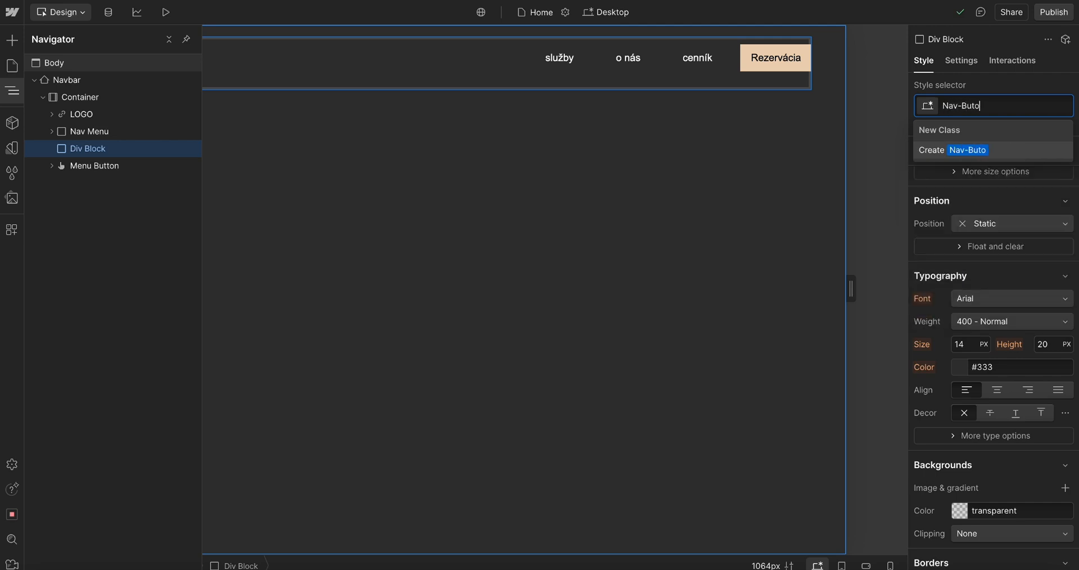
pyautogui.write('Button')
pyautogui.write('-Box')
pyautogui.press('Return')
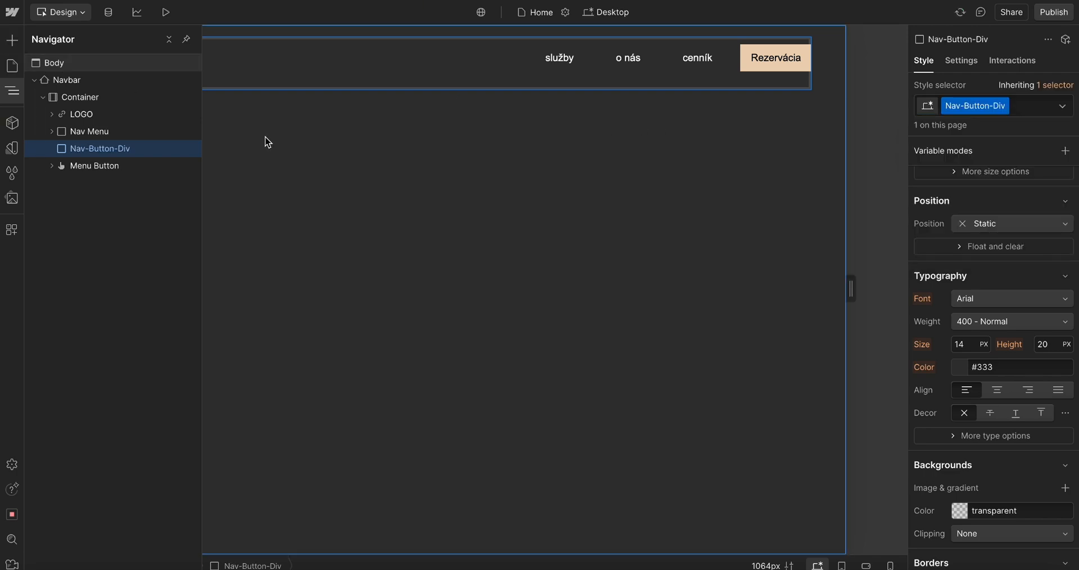
# Move the Rezervácia button into the Nav-Button-Div block
pyautogui.click(747, 59)
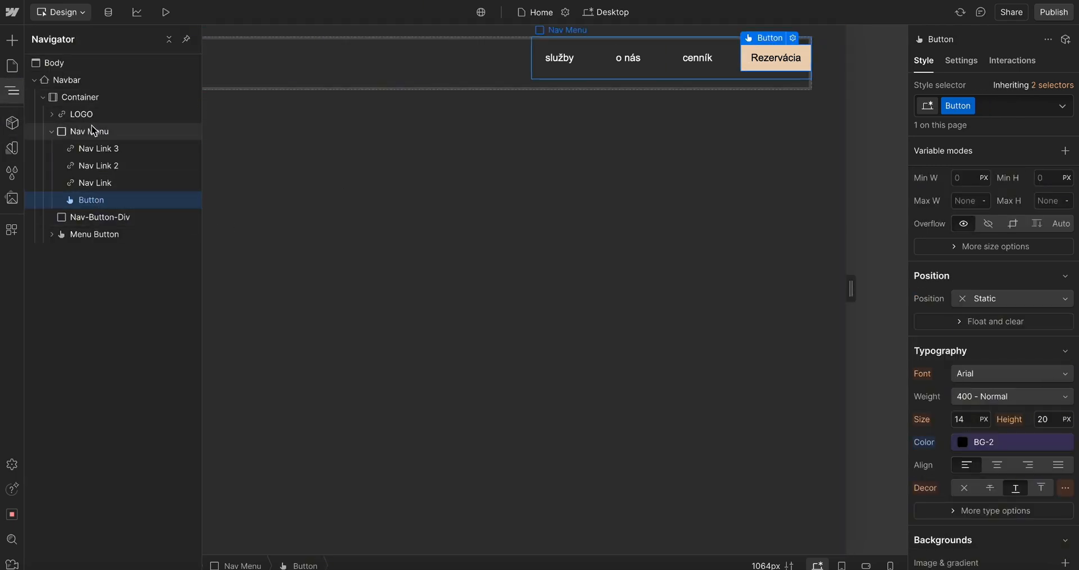
pyautogui.moveTo(118, 200); pyautogui.dragTo(95, 207)
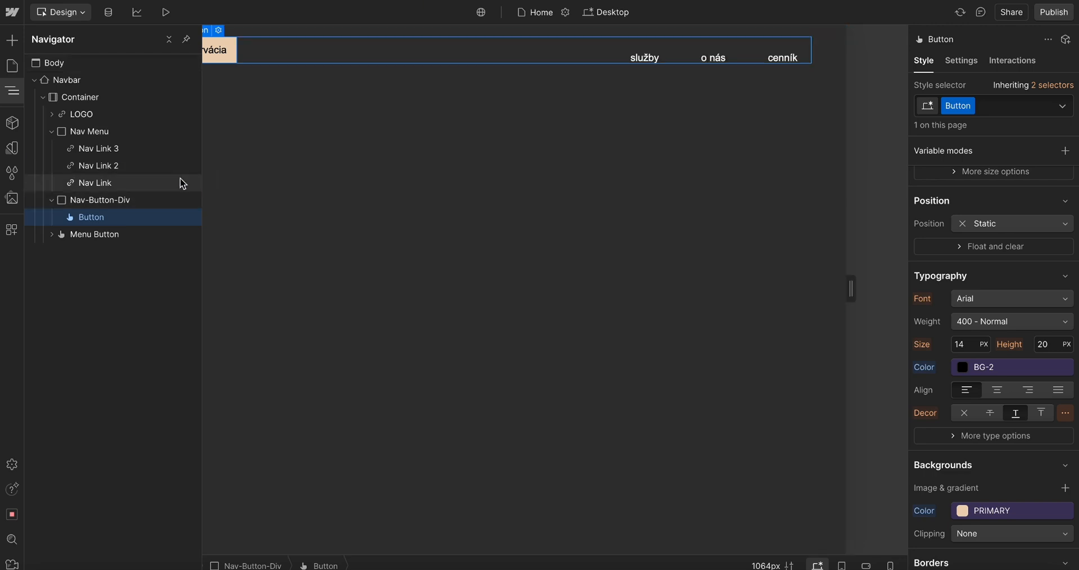
# Reorder the Container so Nav-Button-Div sits after the Menu Button
pyautogui.click(225, 168)
pyautogui.click(250, 56)
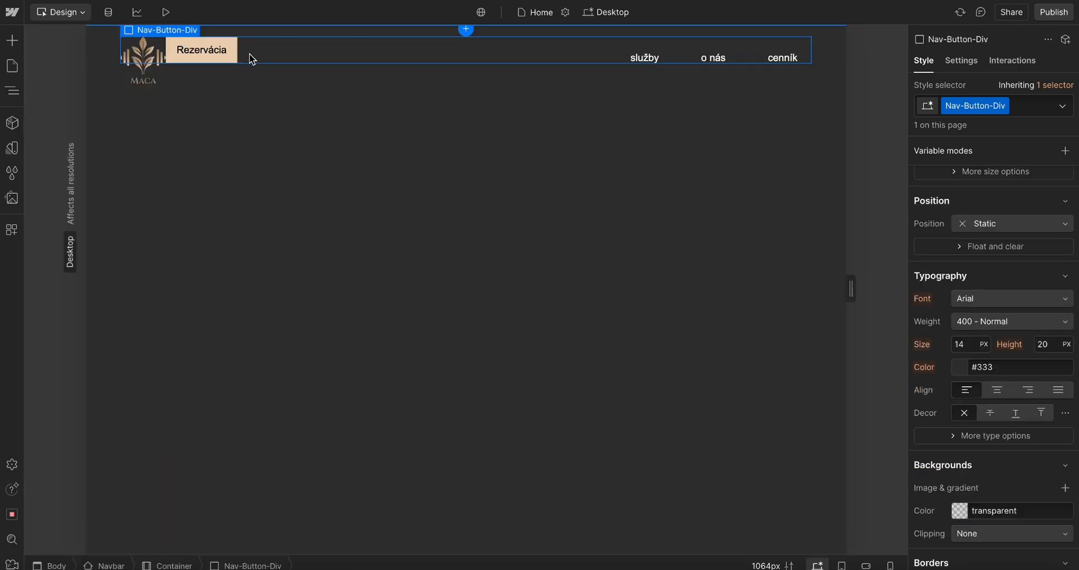
pyautogui.click(201, 59)
pyautogui.click(12, 90)
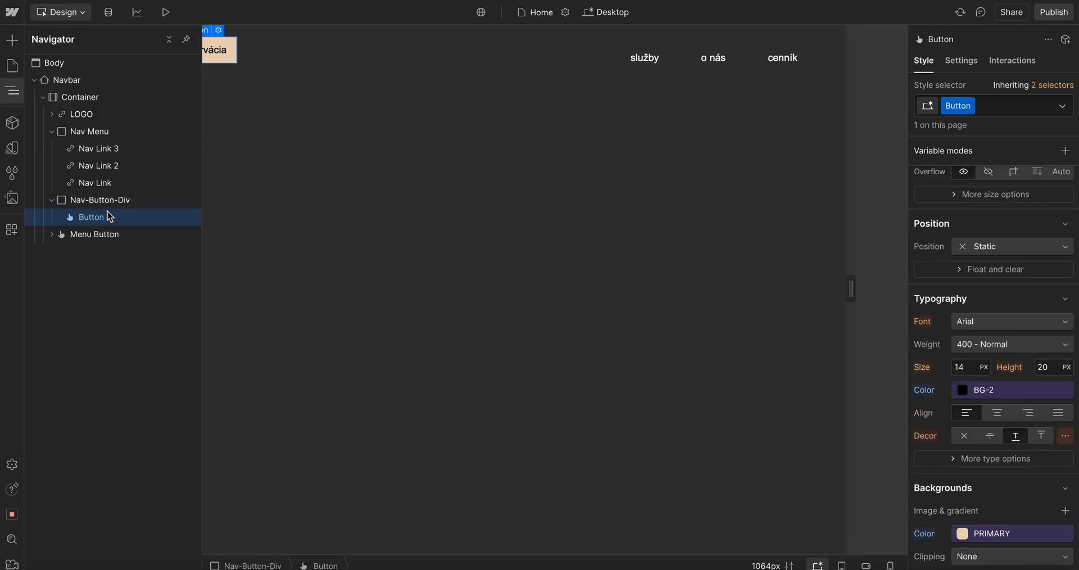
pyautogui.click(54, 200)
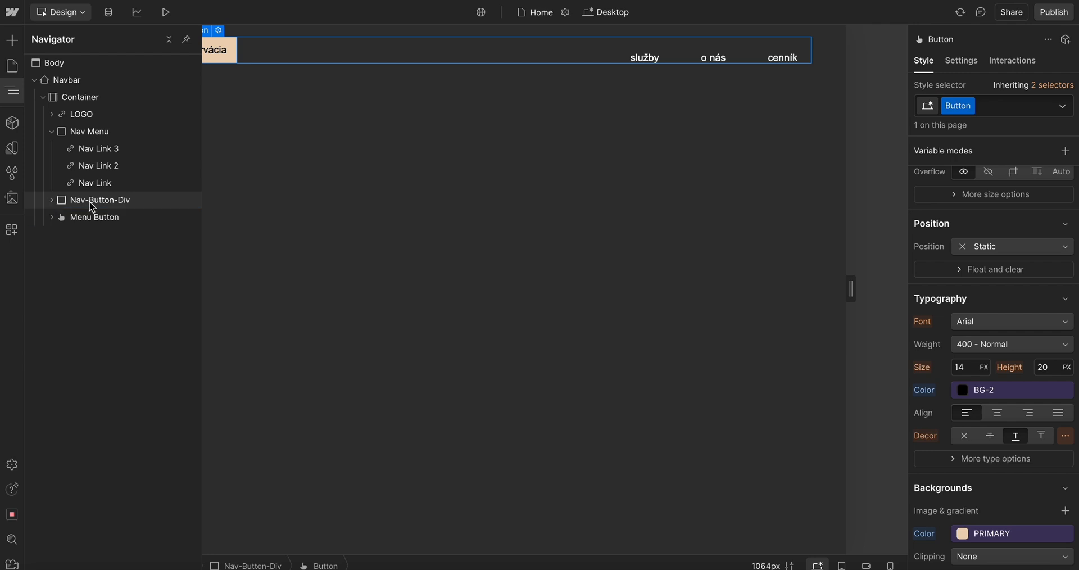
pyautogui.moveTo(92, 207); pyautogui.dragTo(89, 222)
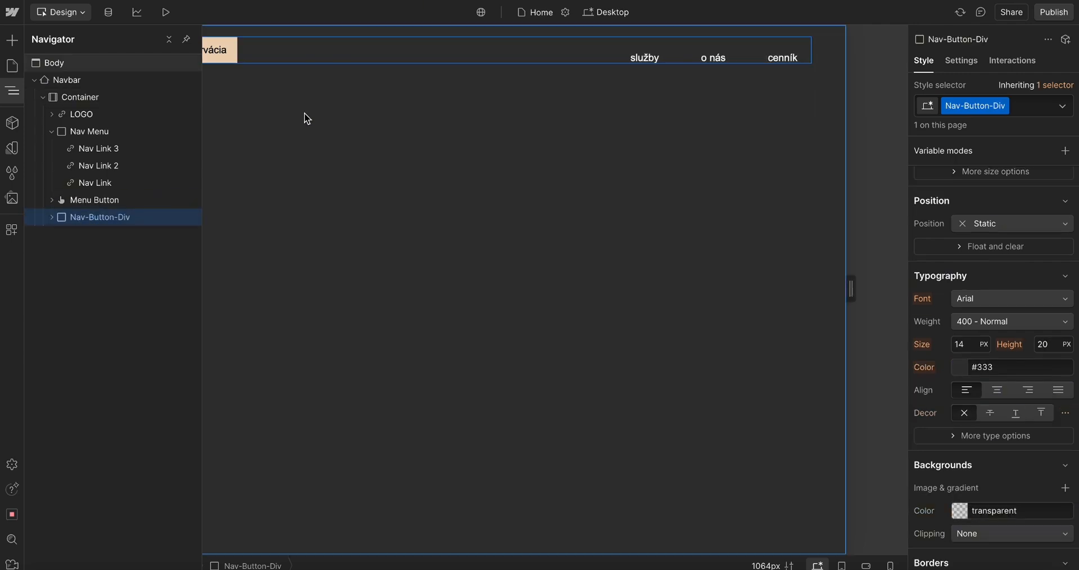
# Inspect the styles of the Nav Menu, Container and LOGO elements
pyautogui.click(88, 134)
pyautogui.scroll(-1, 956, 423)
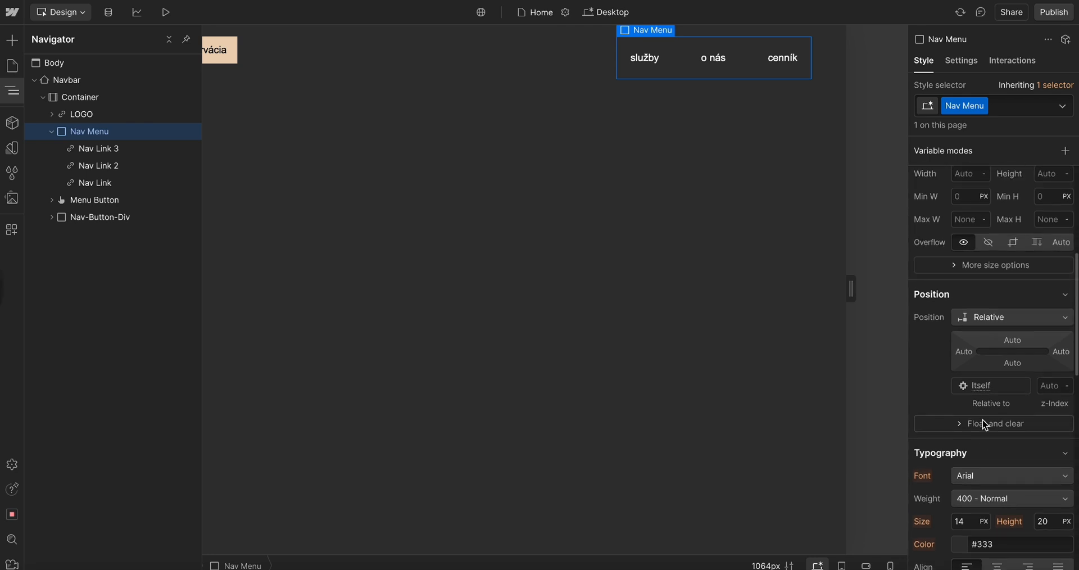
pyautogui.click(86, 97)
pyautogui.scroll(-5, 952, 378)
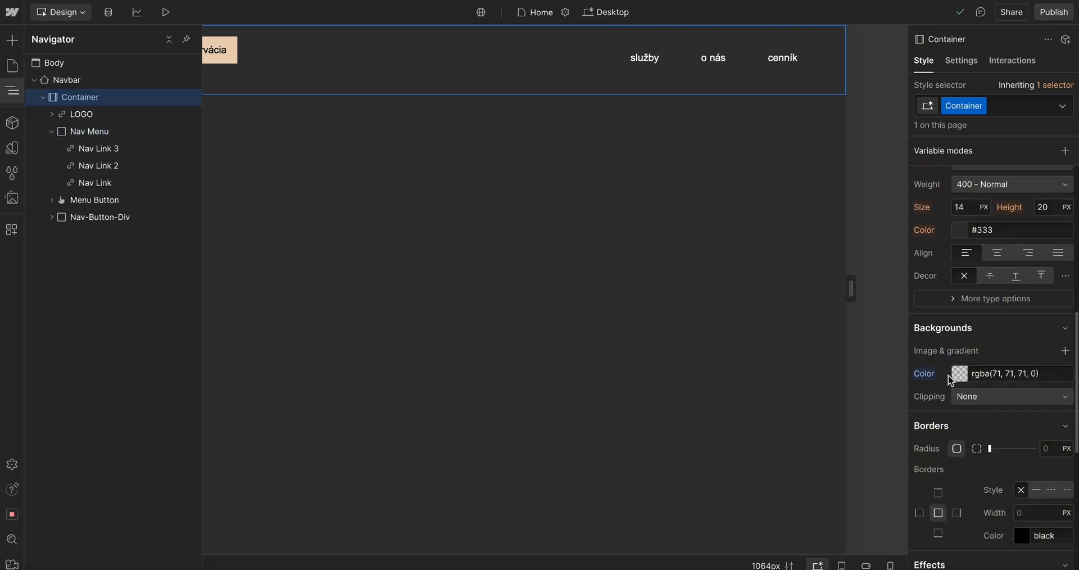
pyautogui.scroll(-4, 1006, 340)
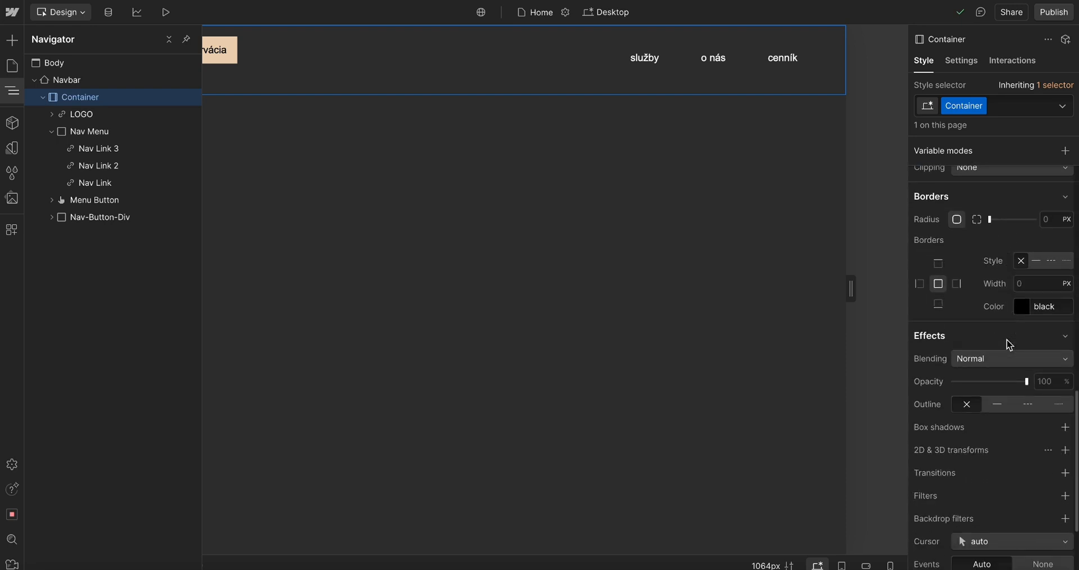
pyautogui.scroll(4, 1006, 339)
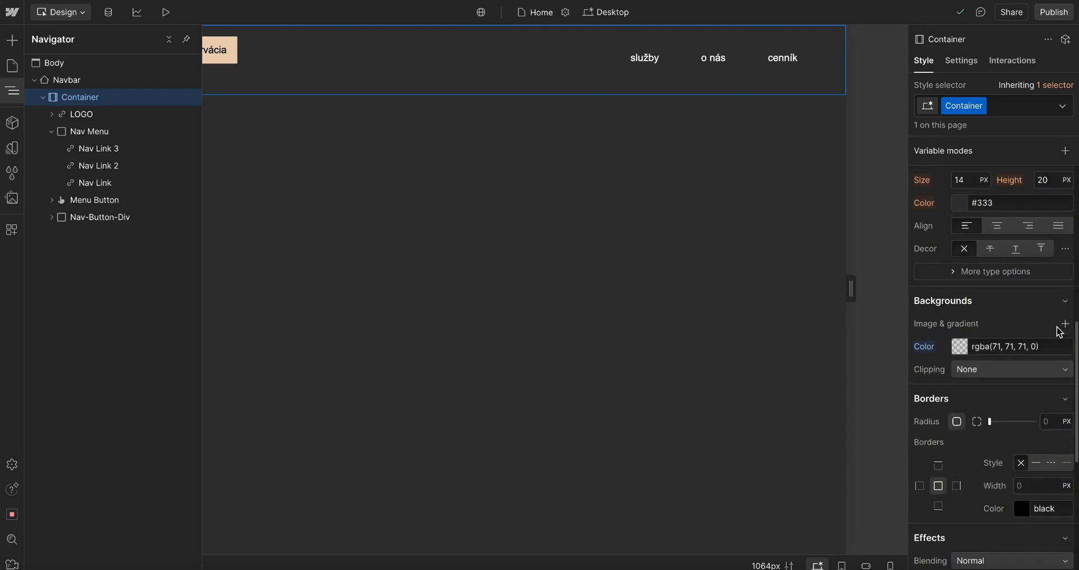
pyautogui.click(93, 114)
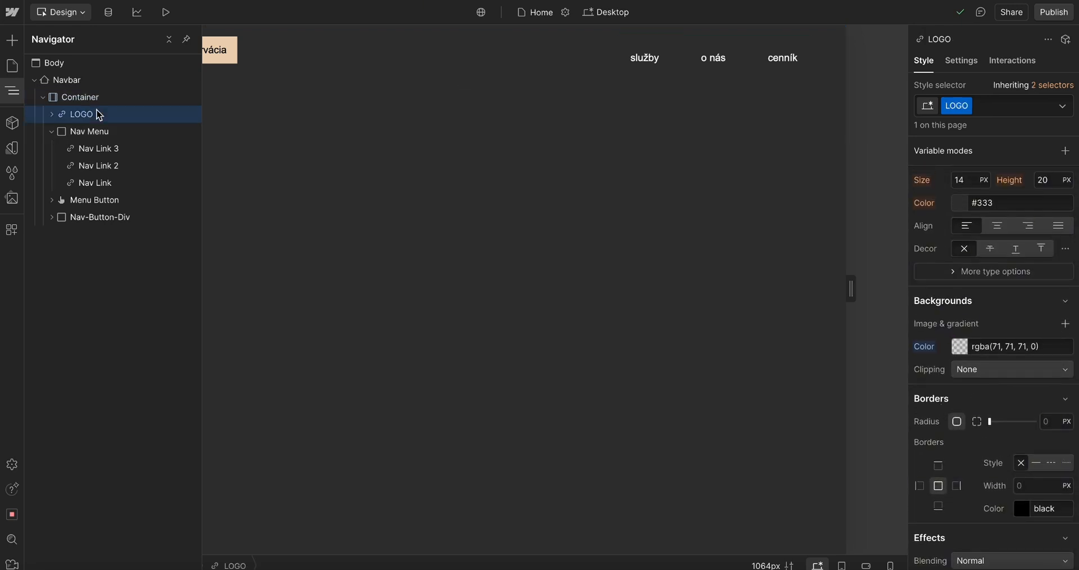
pyautogui.click(78, 99)
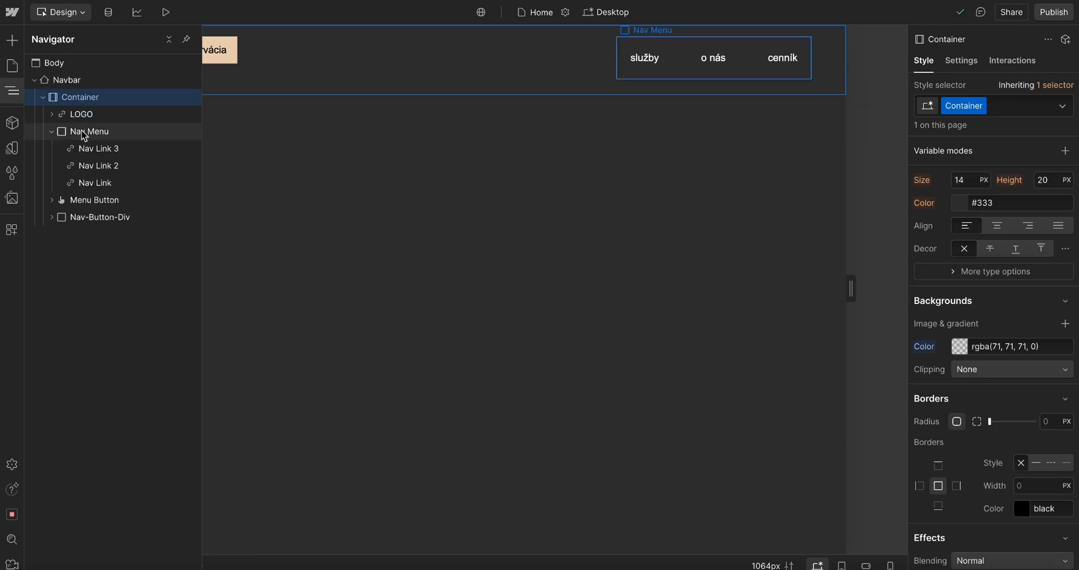
pyautogui.click(83, 133)
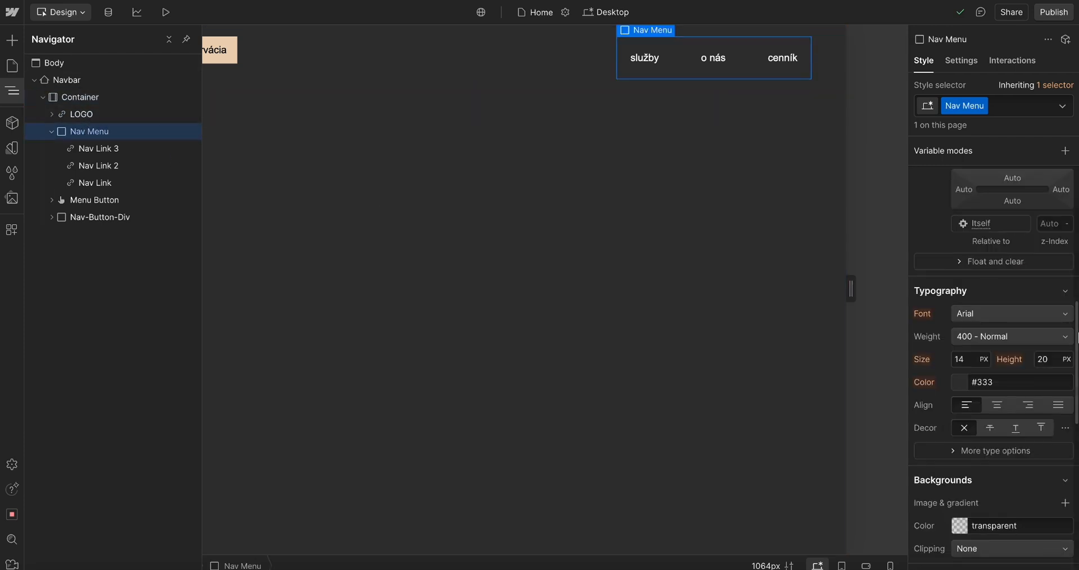
pyautogui.scroll(3, 1064, 361)
pyautogui.click(982, 236)
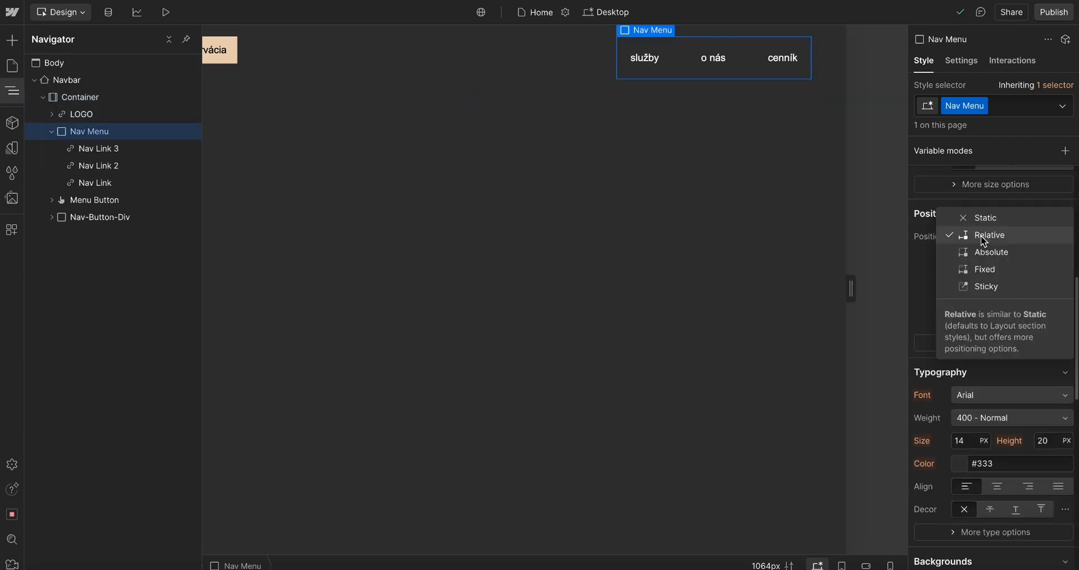
pyautogui.click(983, 223)
pyautogui.click(989, 236)
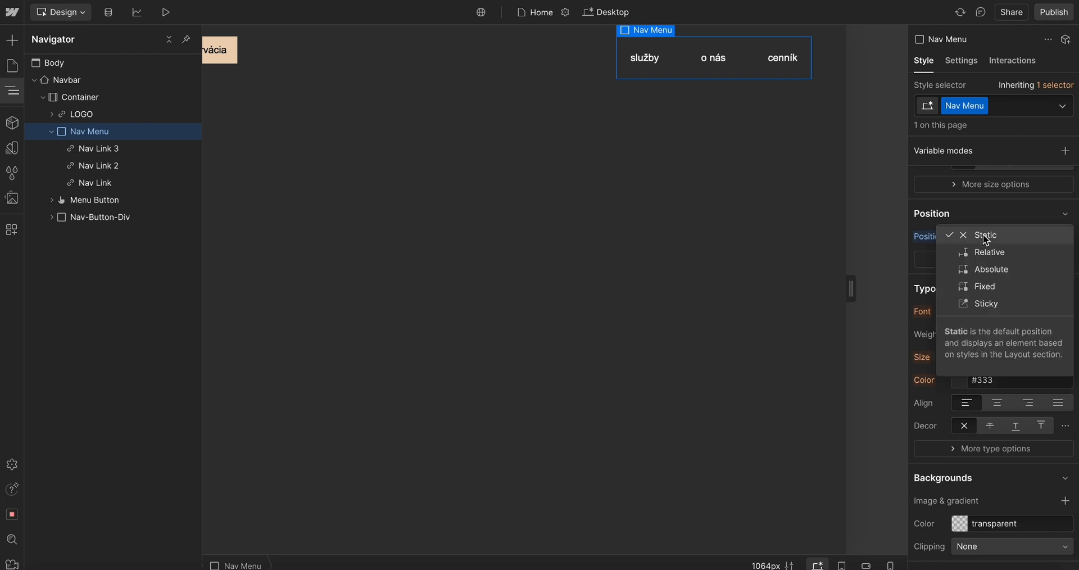
pyautogui.click(985, 252)
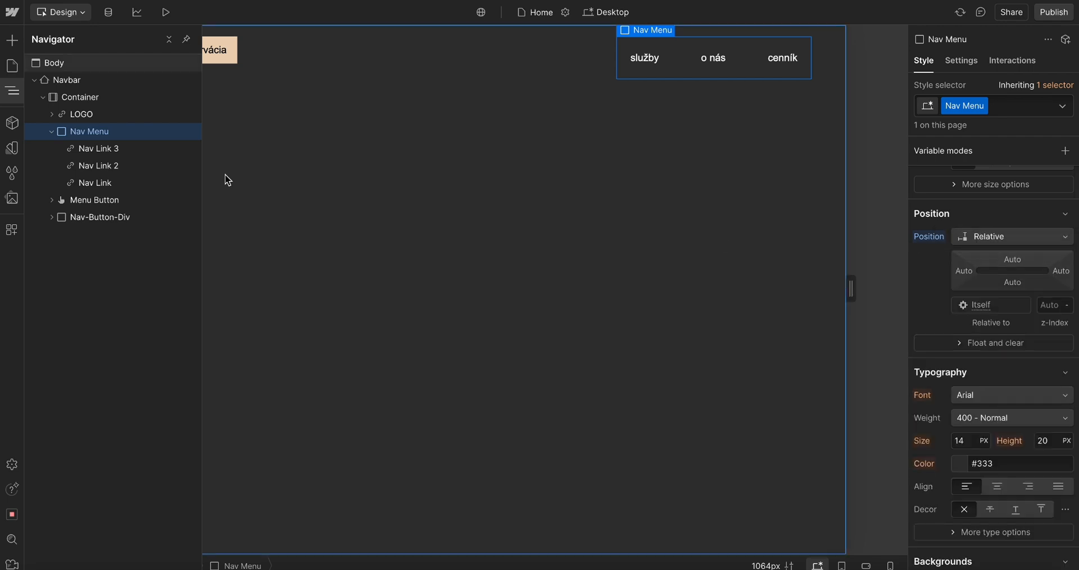
# Inspect the nav links, Menu Button and Nav-Button-Div, and collapse the Nav Menu in the navigator
pyautogui.click(110, 151)
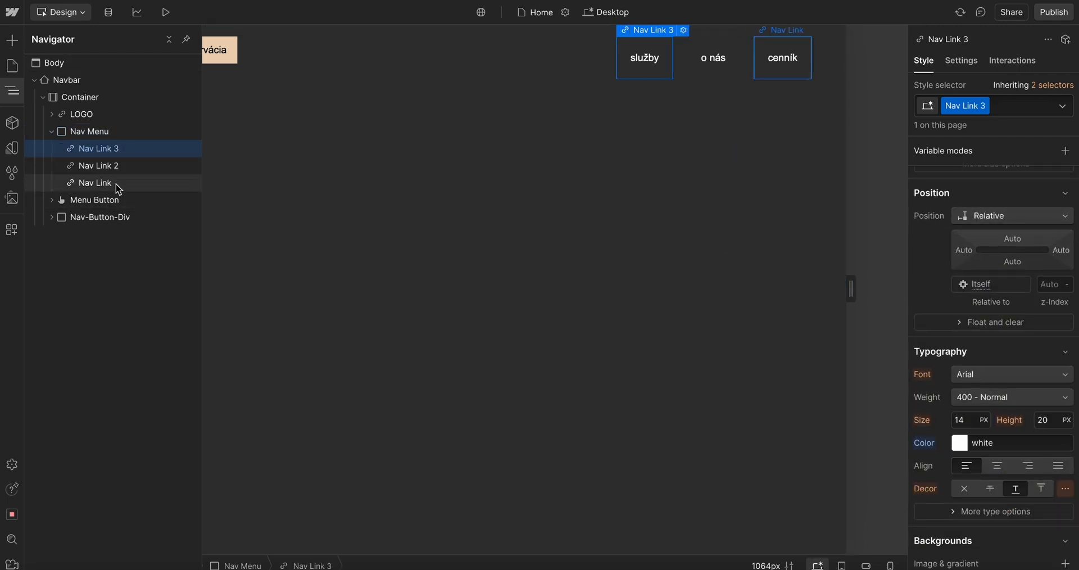
pyautogui.click(101, 205)
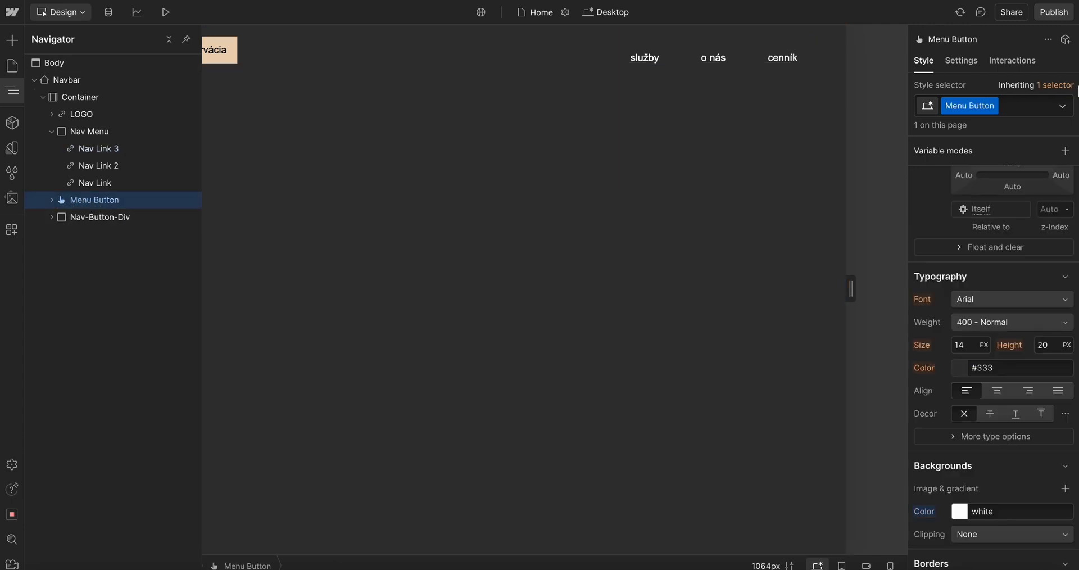
pyautogui.scroll(5, 1062, 241)
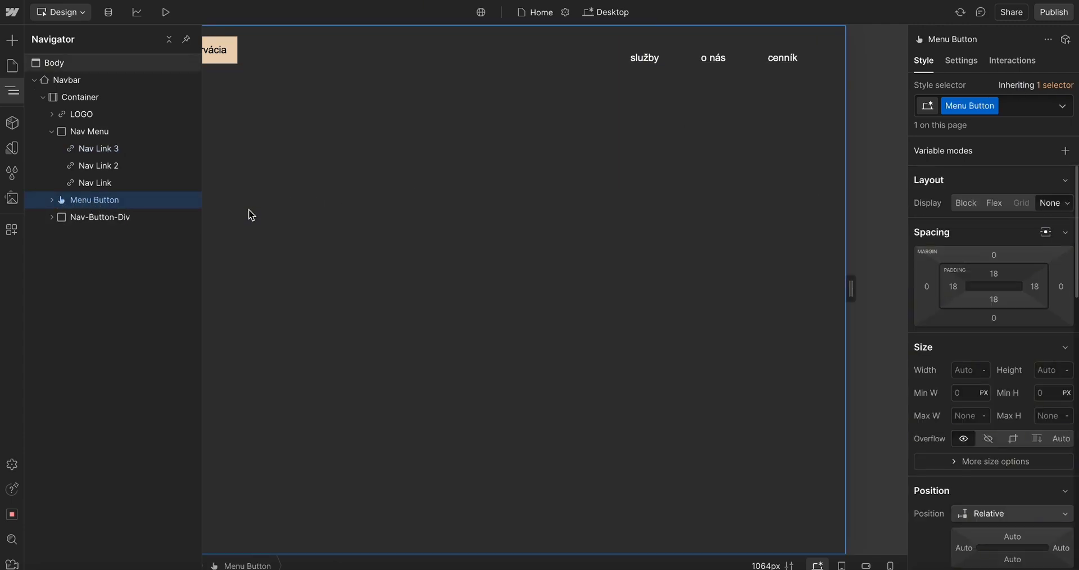
pyautogui.click(85, 218)
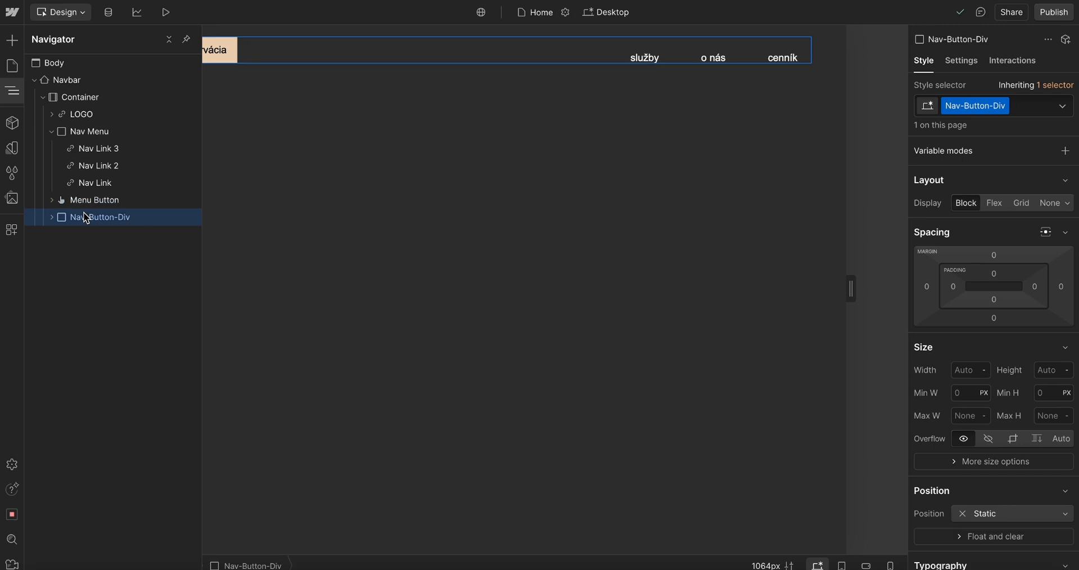
pyautogui.click(57, 133)
pyautogui.click(52, 132)
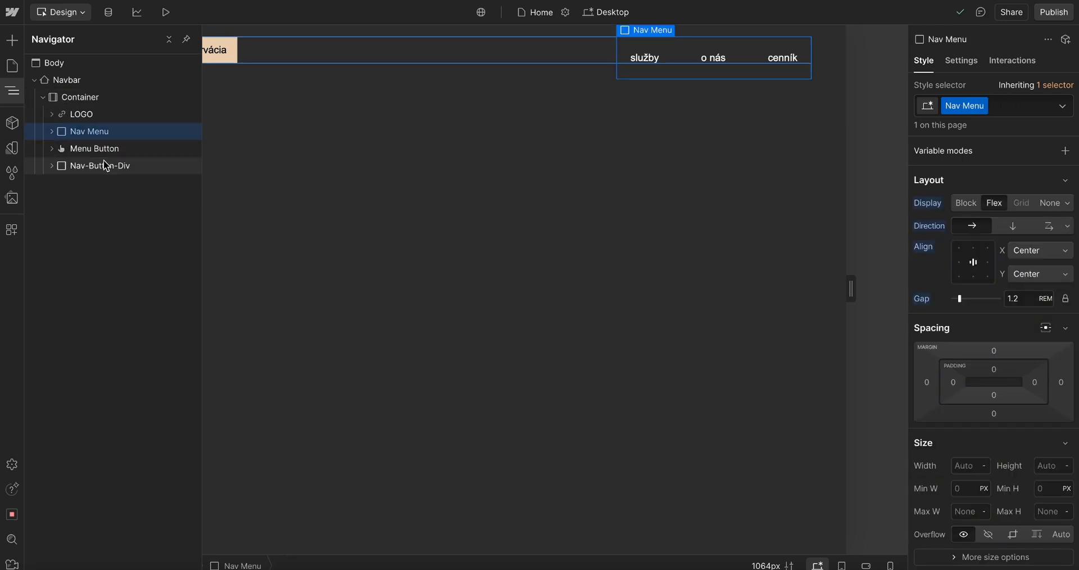
# Set the navbar Container's display to Flex
pyautogui.click(81, 96)
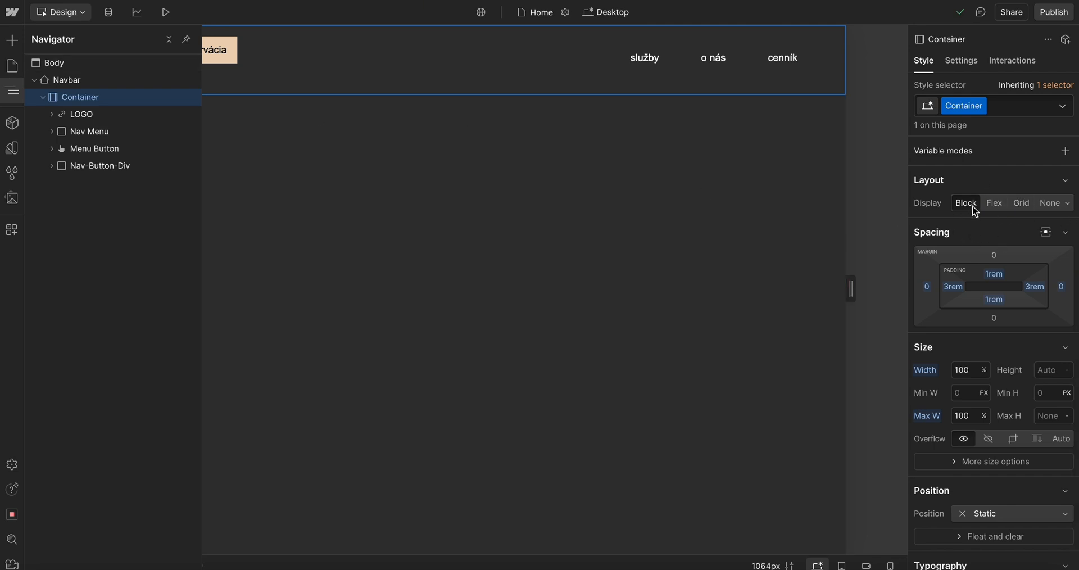
pyautogui.click(1004, 210)
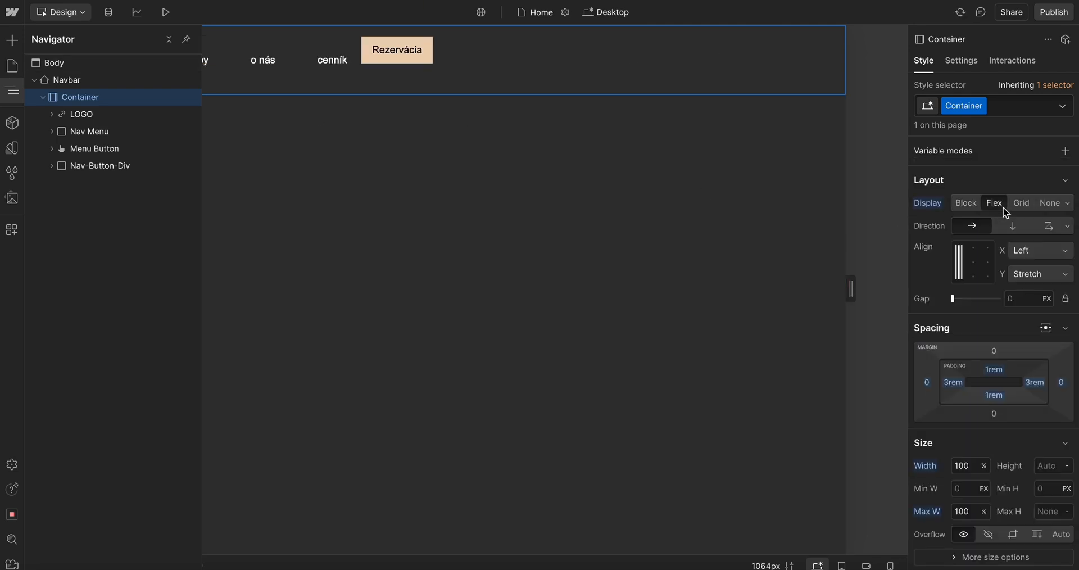
pyautogui.click(965, 203)
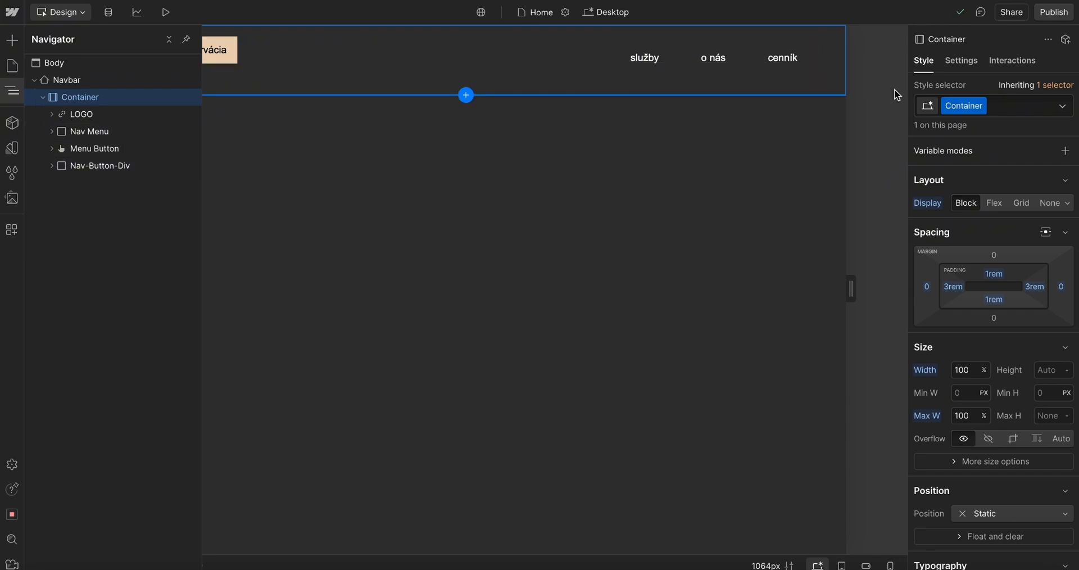
pyautogui.click(994, 203)
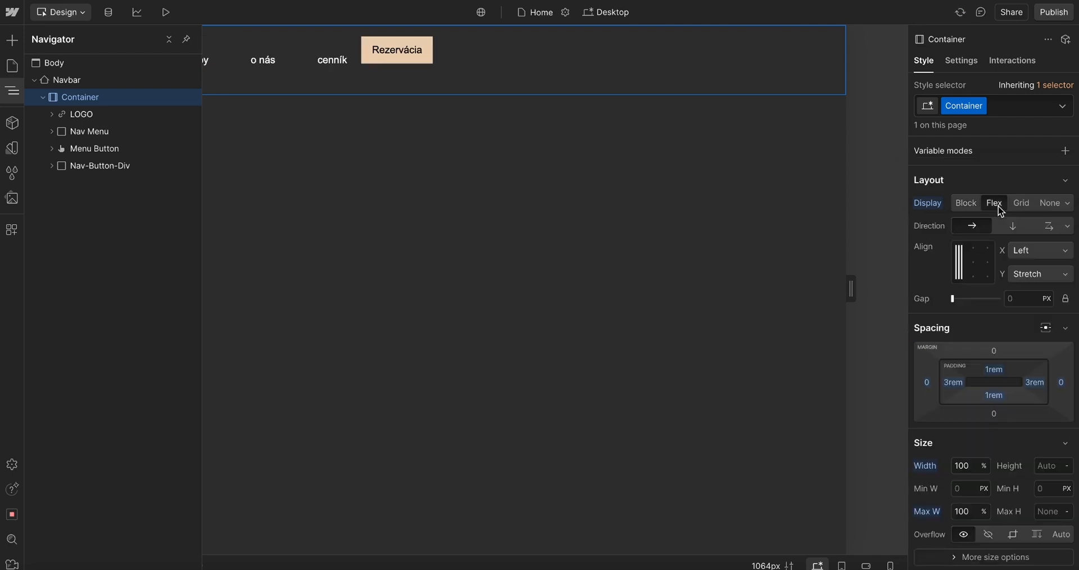
pyautogui.click(540, 90)
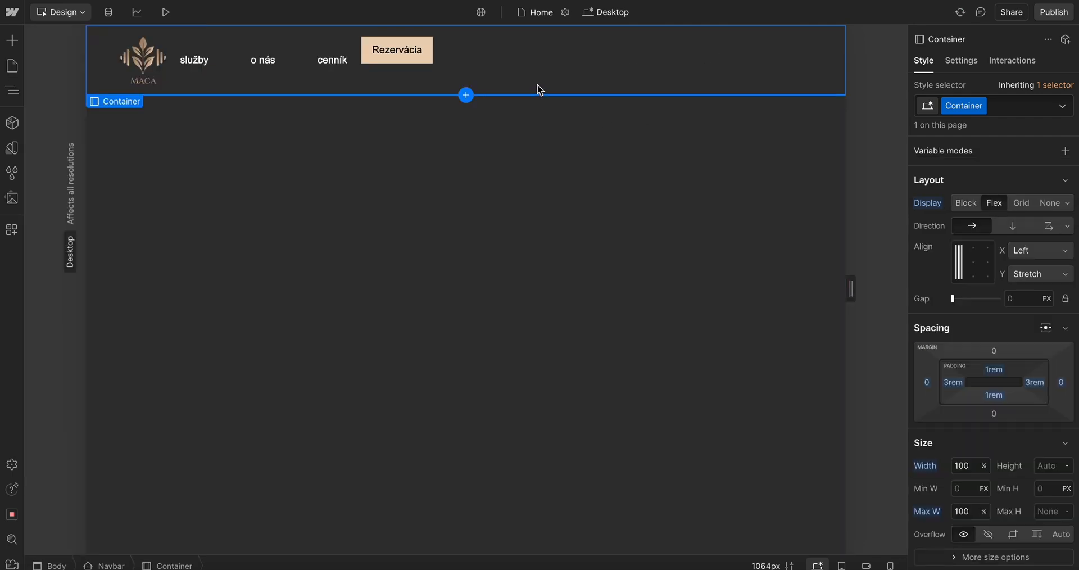
pyautogui.click(395, 74)
pyautogui.click(168, 565)
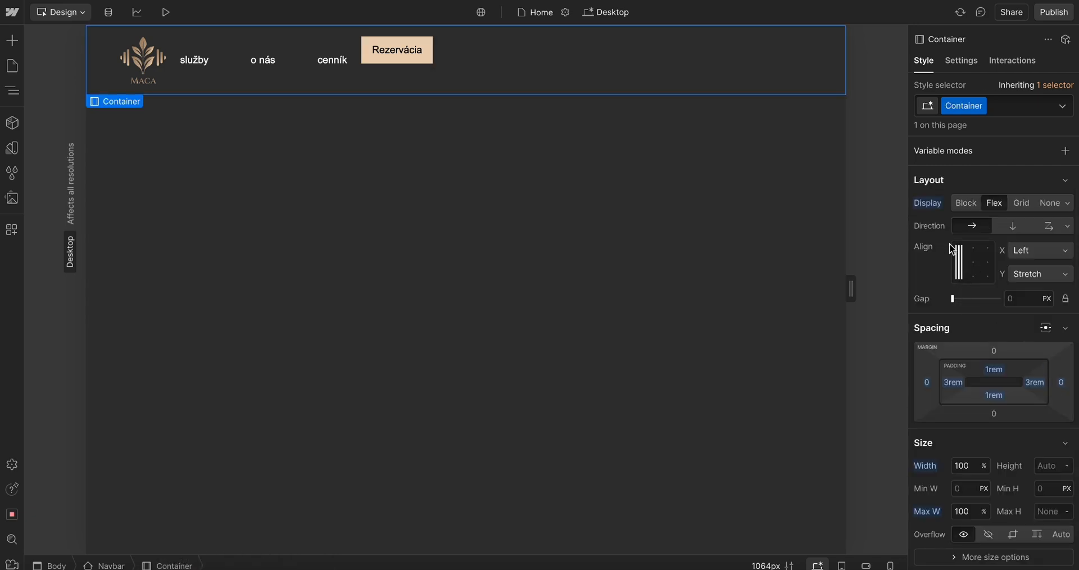
# Align the Container's children to center both horizontally and vertically
pyautogui.click(973, 263)
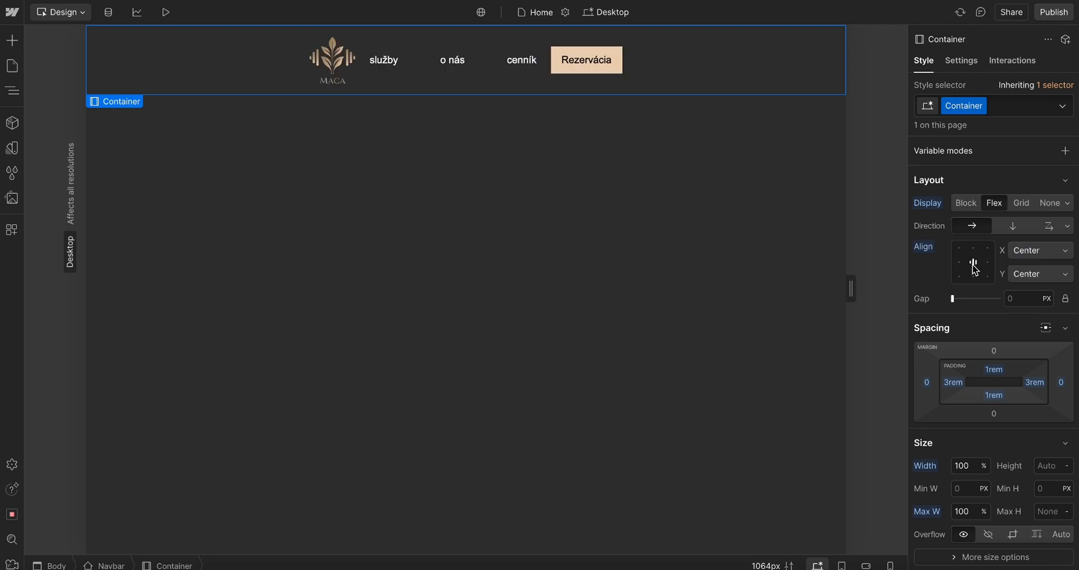
pyautogui.click(974, 269)
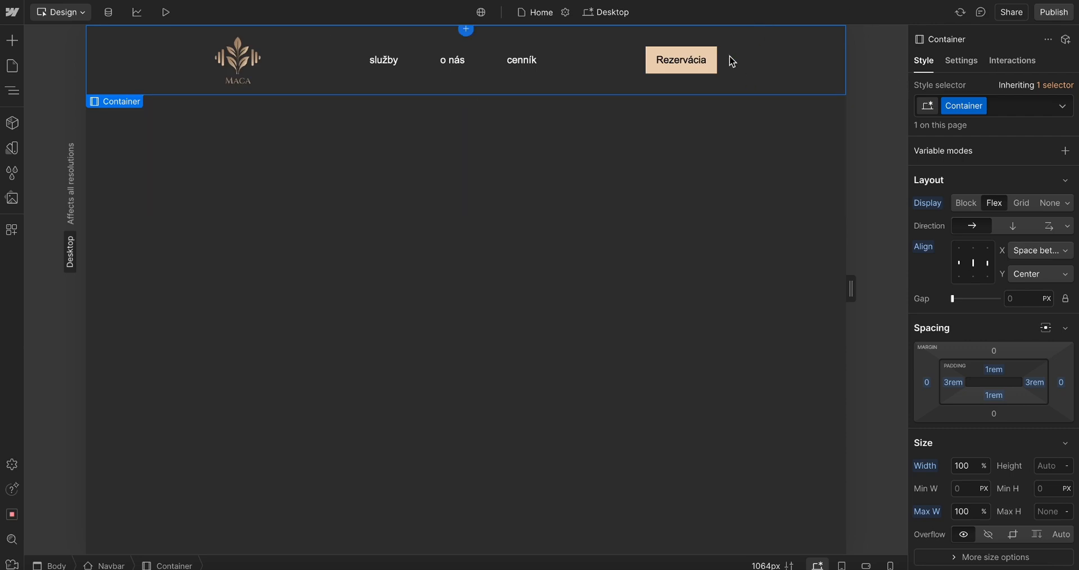
pyautogui.click(972, 269)
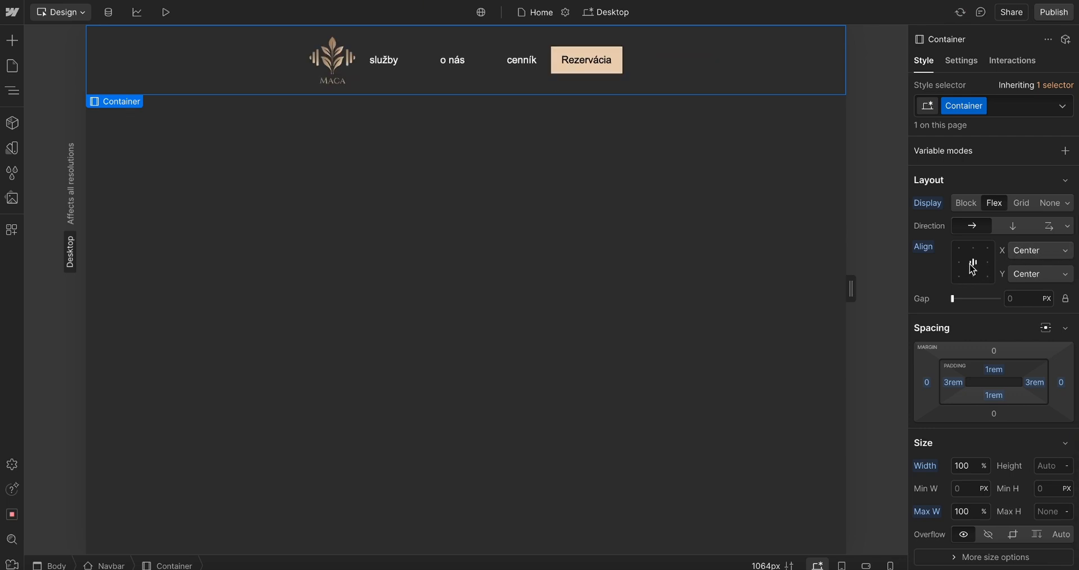
pyautogui.click(972, 269)
pyautogui.click(973, 269)
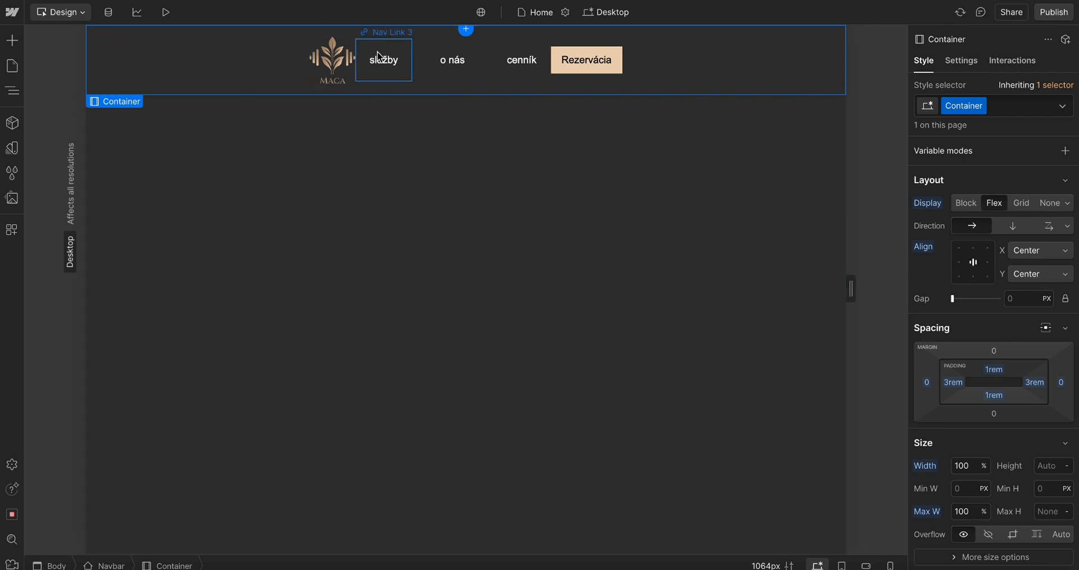
pyautogui.click(974, 267)
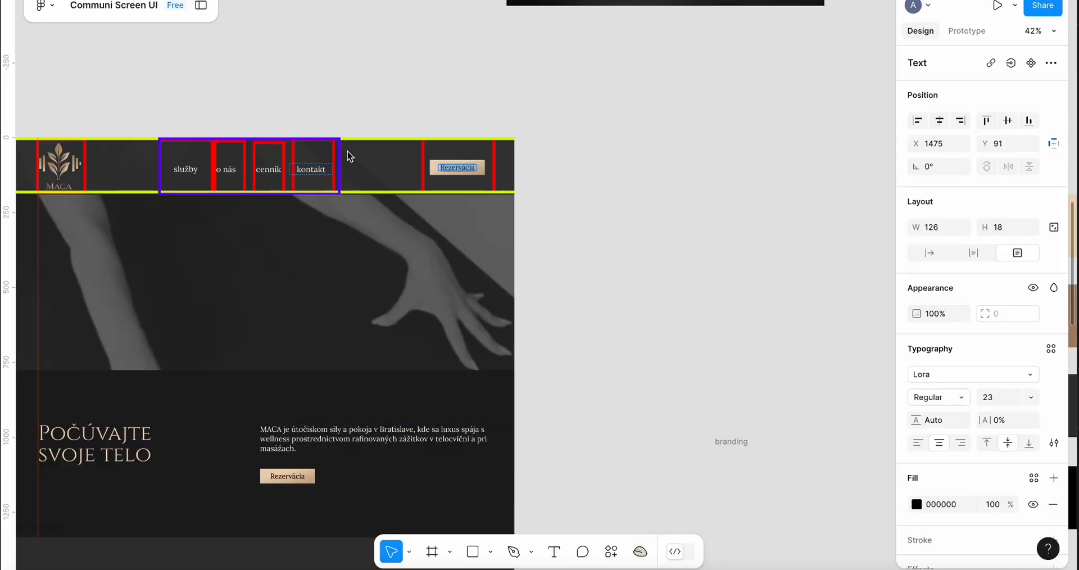
# In Figma, delete the red annotation rectangles around the logo, nav links and reservation button of the navbar design
pyautogui.click(371, 138)
pyautogui.press('Delete')
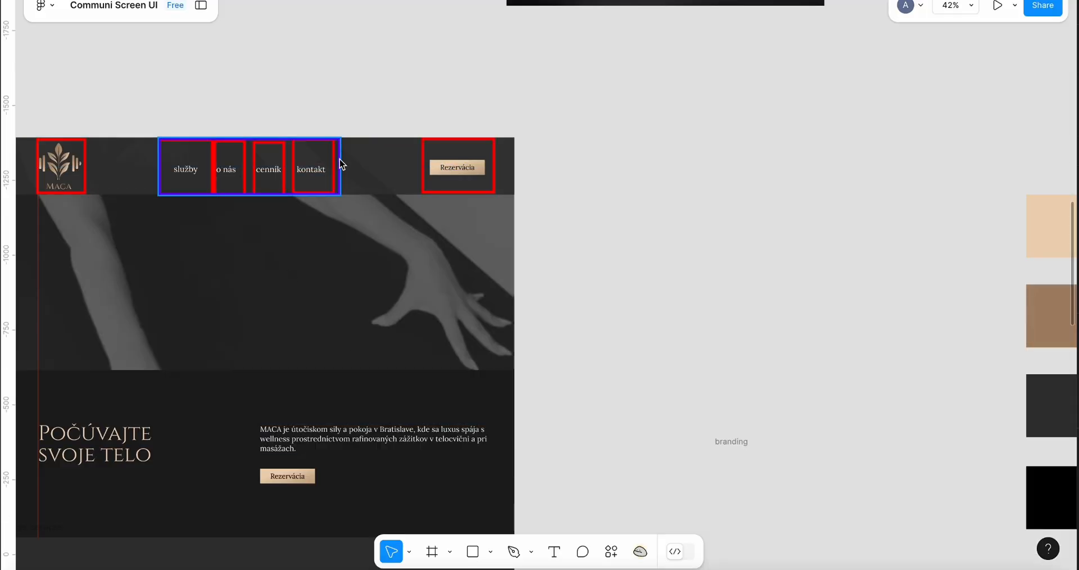
pyautogui.click(334, 167)
pyautogui.press('Delete')
pyautogui.click(336, 174)
pyautogui.press('Delete')
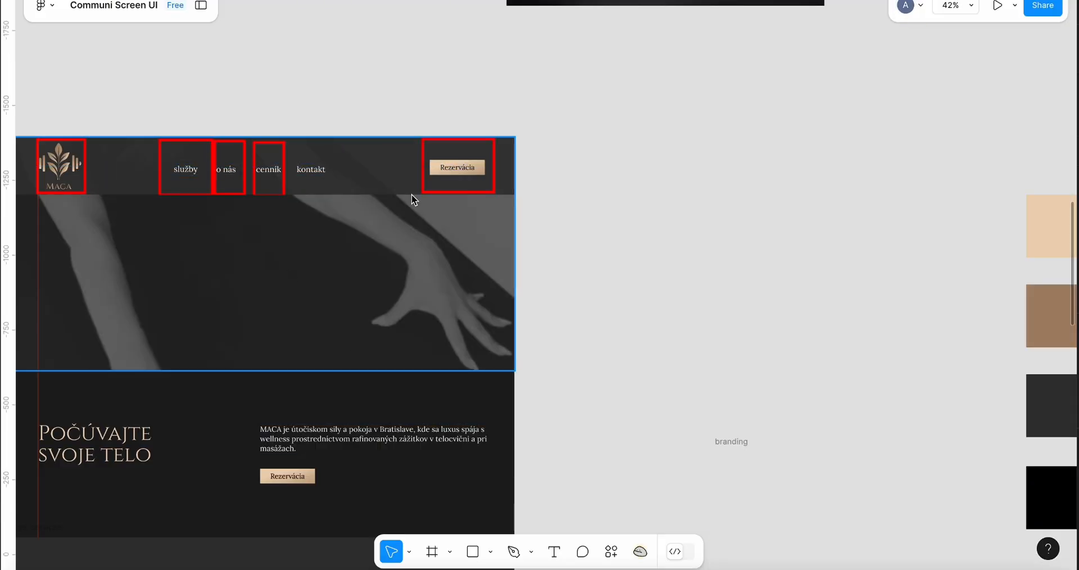
pyautogui.click(427, 185)
pyautogui.click(422, 193)
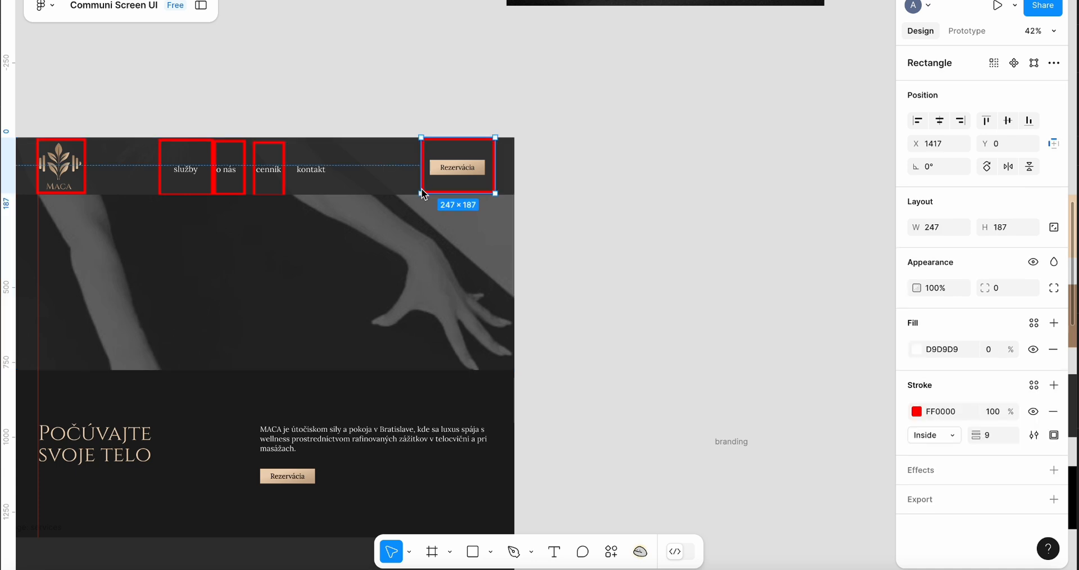
pyautogui.press('Delete')
pyautogui.click(284, 185)
pyautogui.press('Delete')
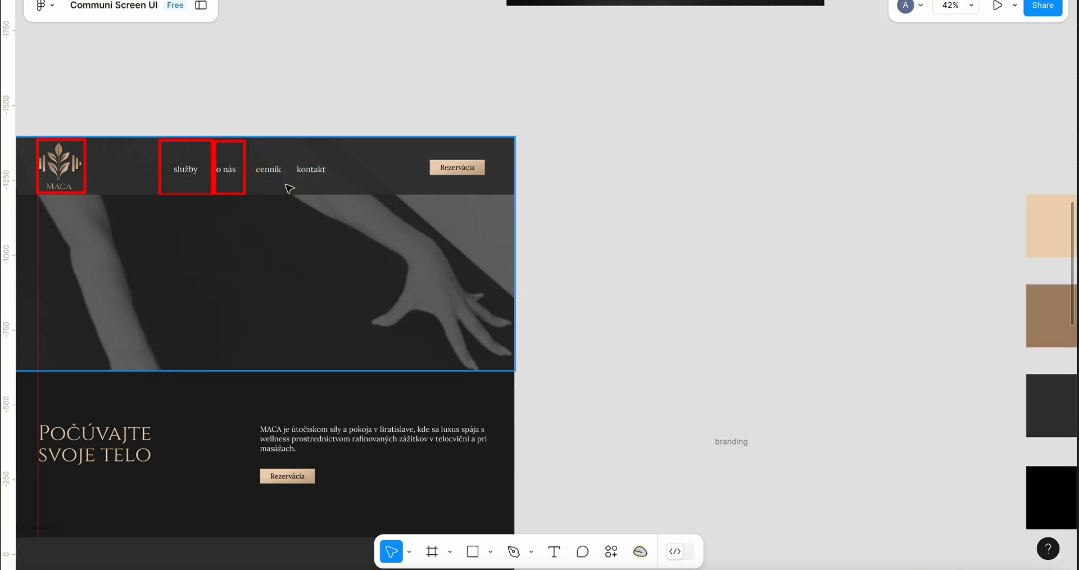
pyautogui.click(245, 191)
pyautogui.press('Delete')
pyautogui.click(212, 194)
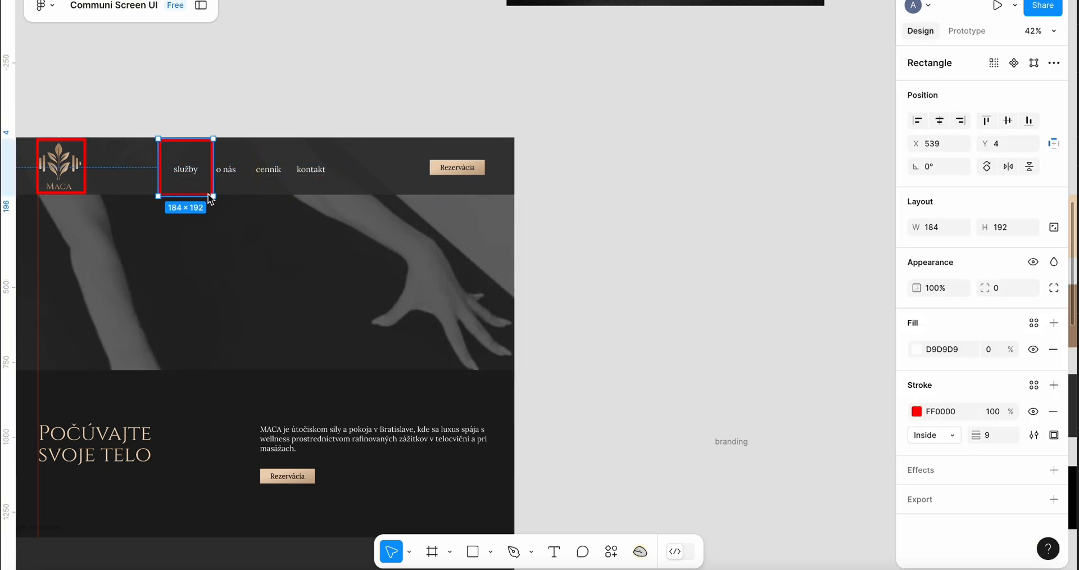
pyautogui.press('Delete')
pyautogui.click(84, 191)
pyautogui.press('Delete')
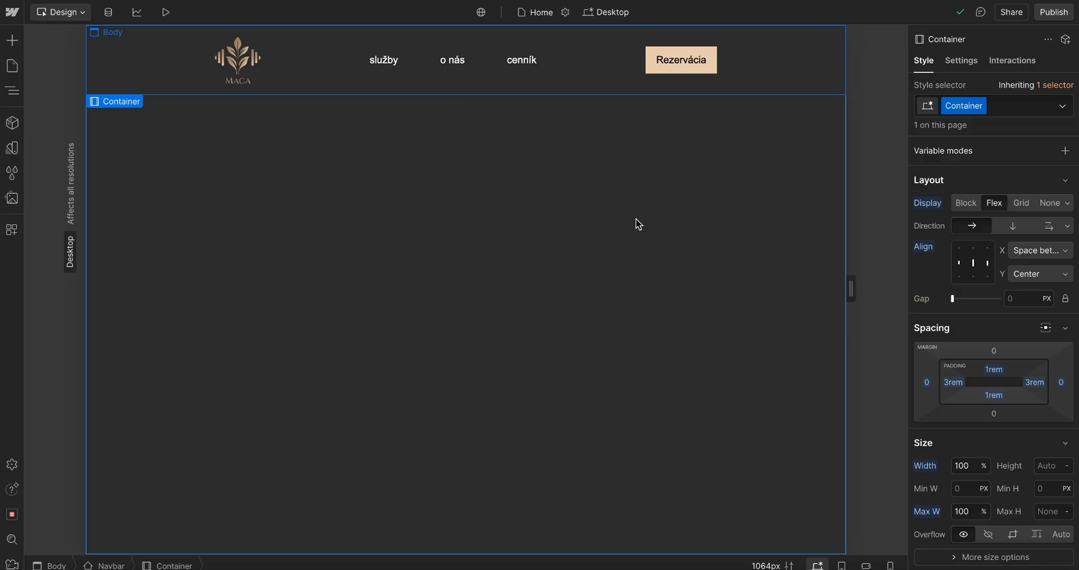
pyautogui.press('Delete')
pyautogui.rightClick(716, 277)
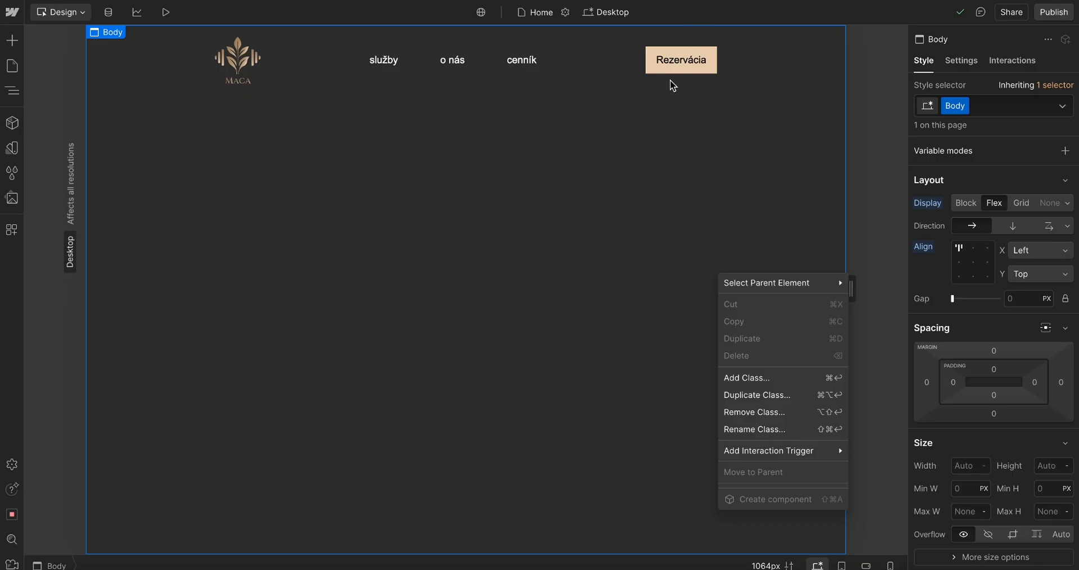
pyautogui.click(672, 86)
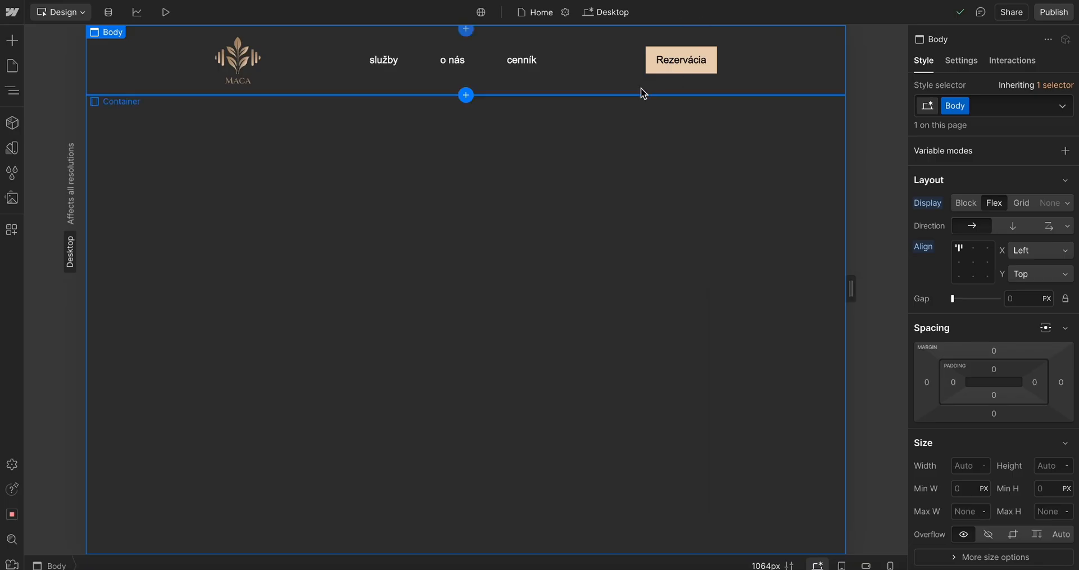
pyautogui.click(634, 90)
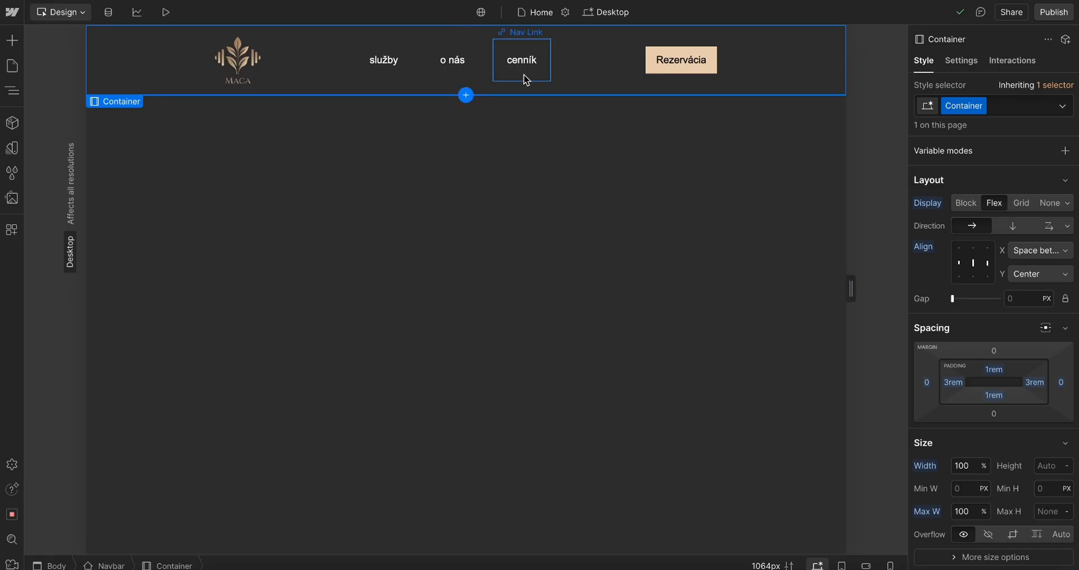
pyautogui.click(525, 78)
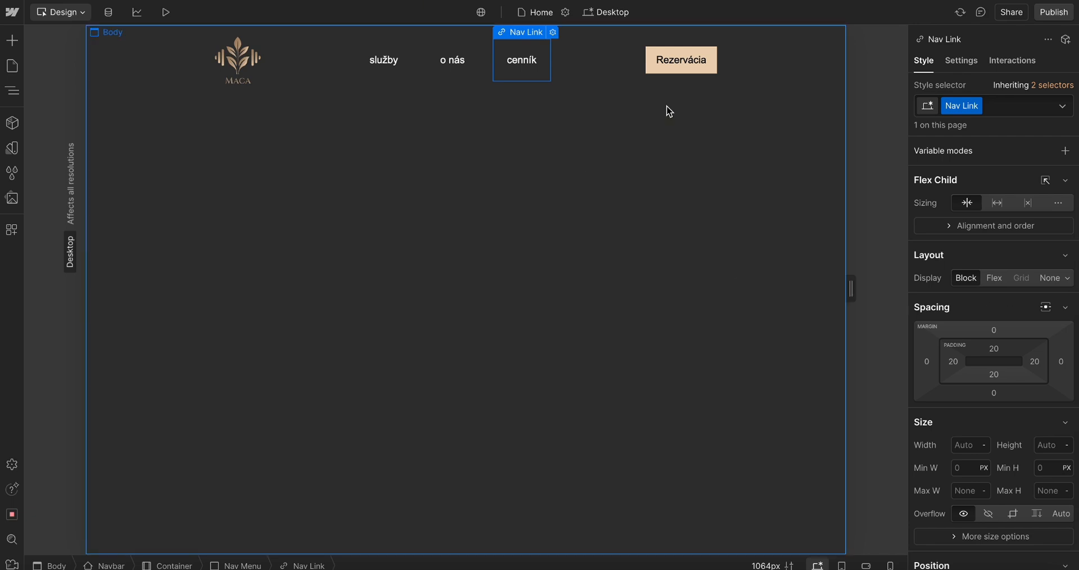
# Set the navbar Container's left and right padding to 0rem
pyautogui.click(781, 82)
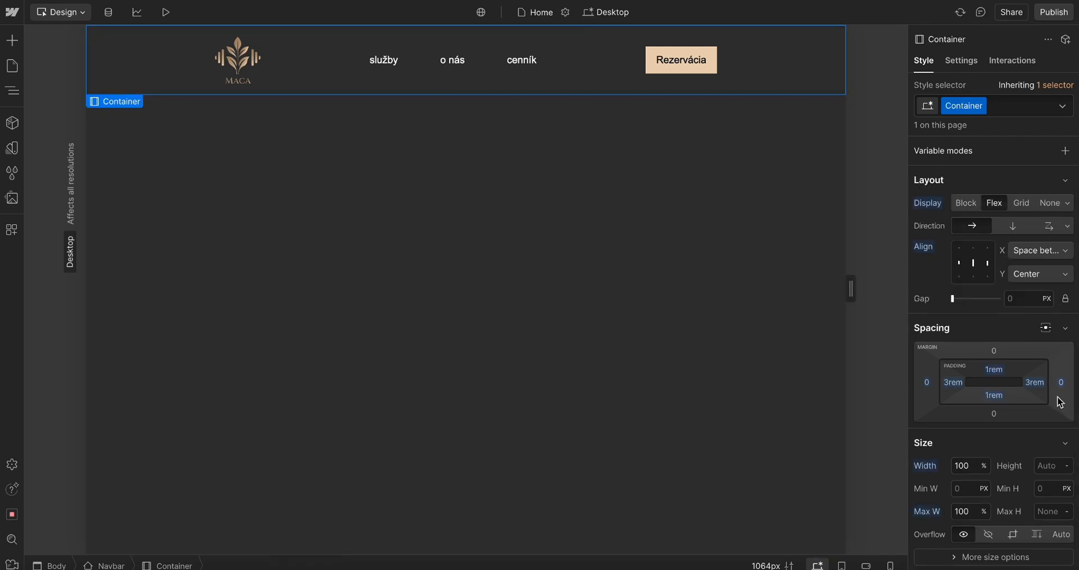
pyautogui.moveTo(1036, 383); pyautogui.dragTo(1078, 394)
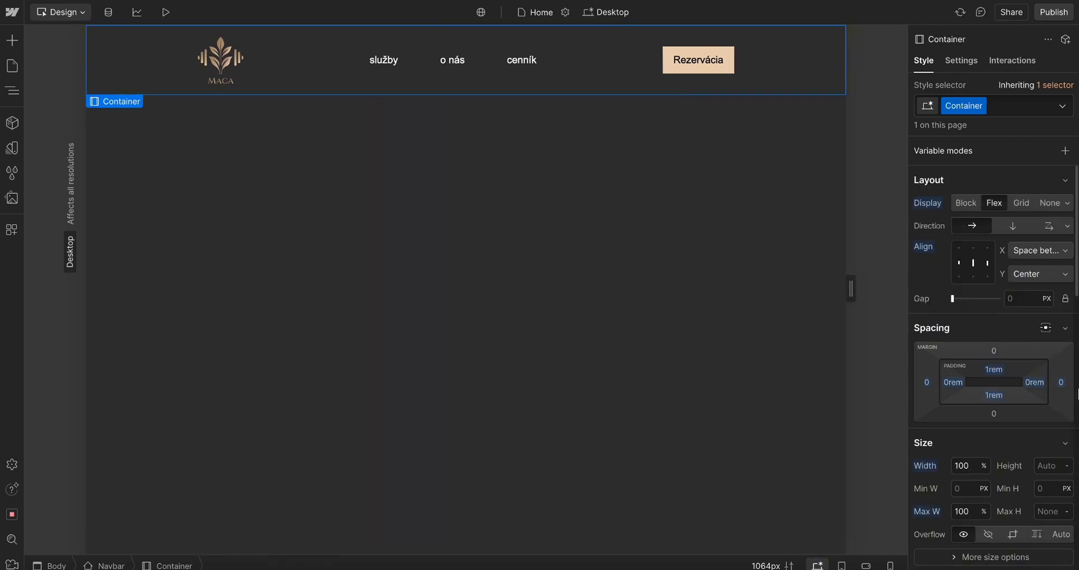
pyautogui.hotkey('ctrl', 'z')
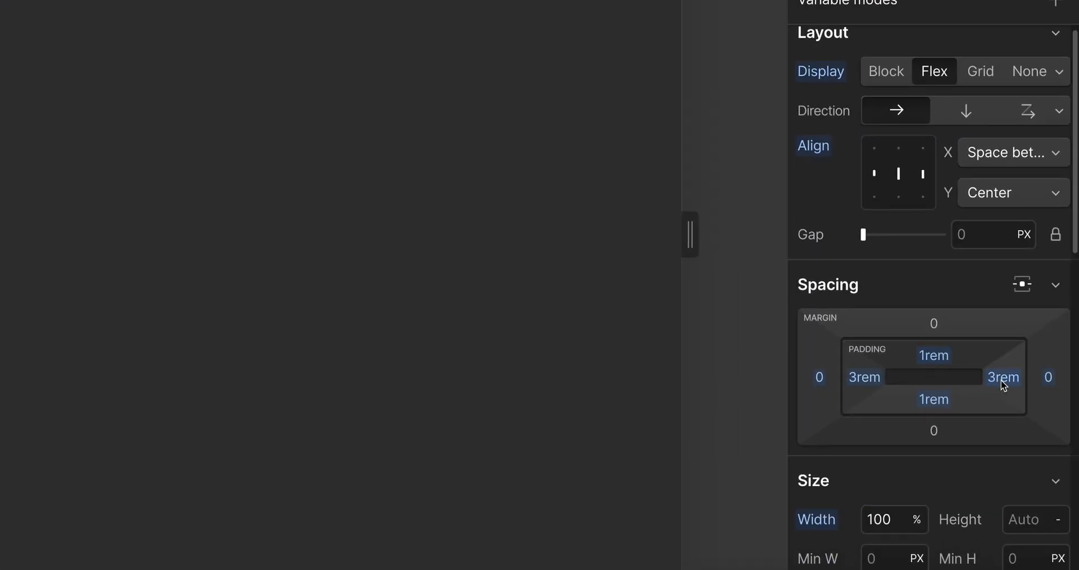
pyautogui.scroll(-2, 1003, 385)
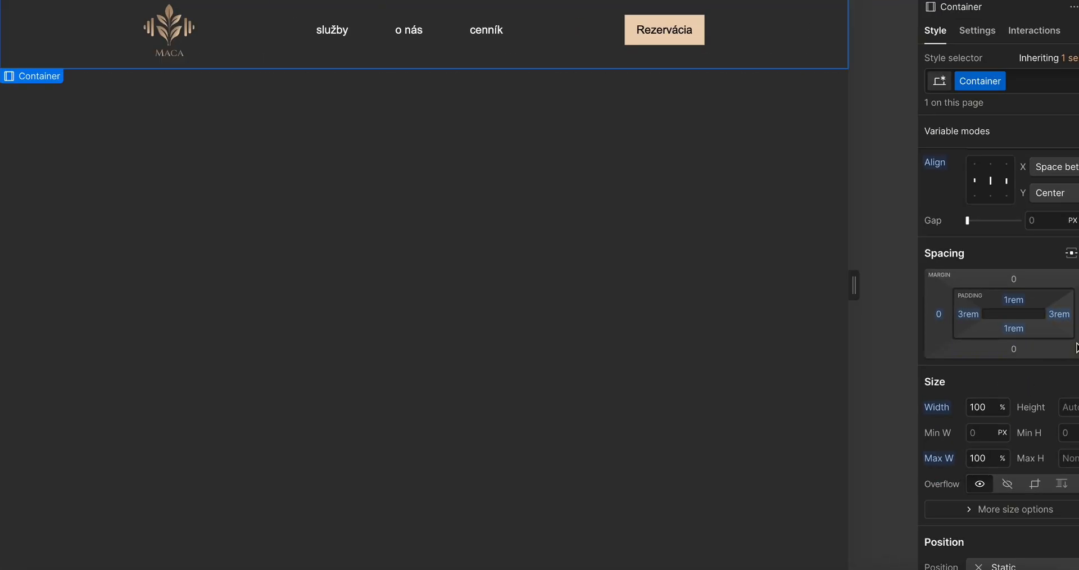
pyautogui.moveTo(1001, 379); pyautogui.dragTo(1029, 377)
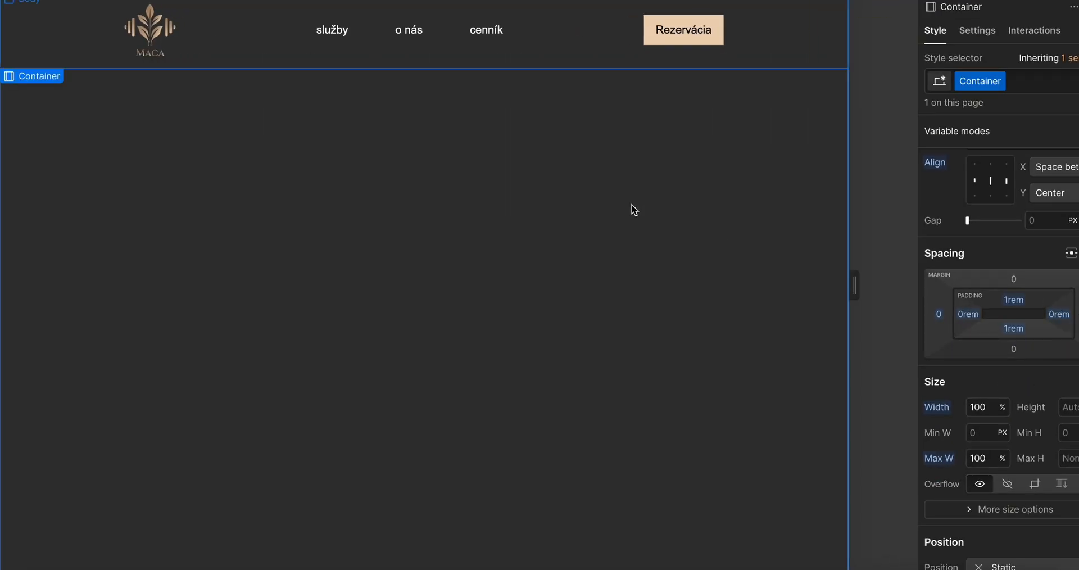
pyautogui.click(658, 254)
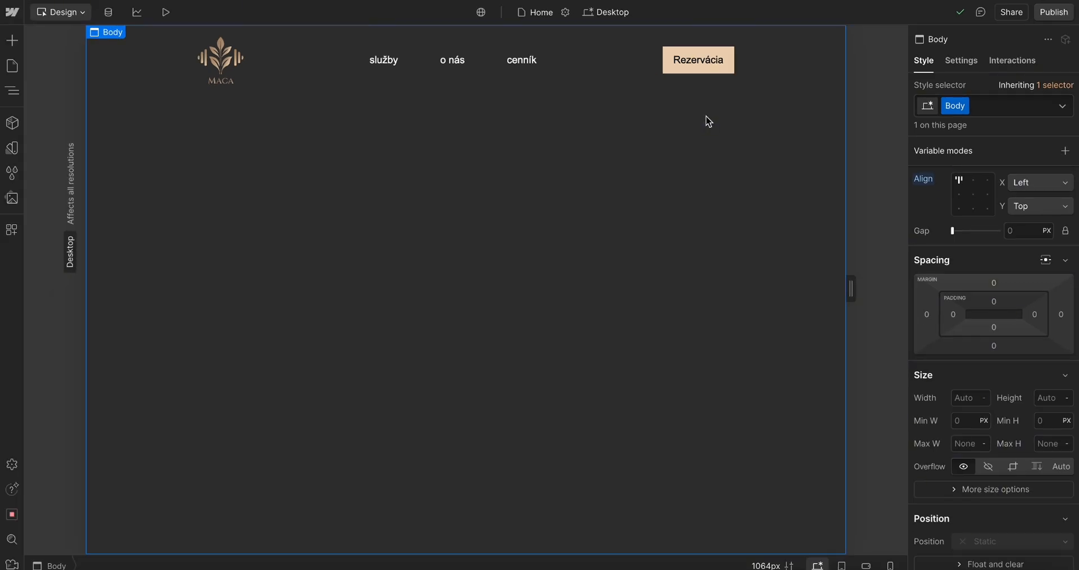
pyautogui.click(642, 87)
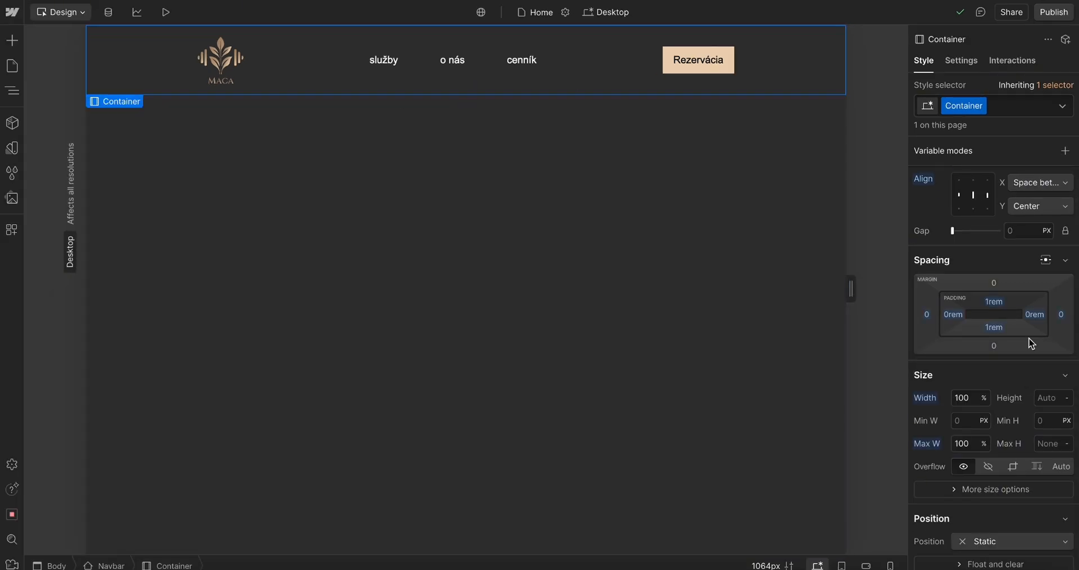
# Try centering the Container's children horizontally with a 10rem gap
pyautogui.click(17, 93)
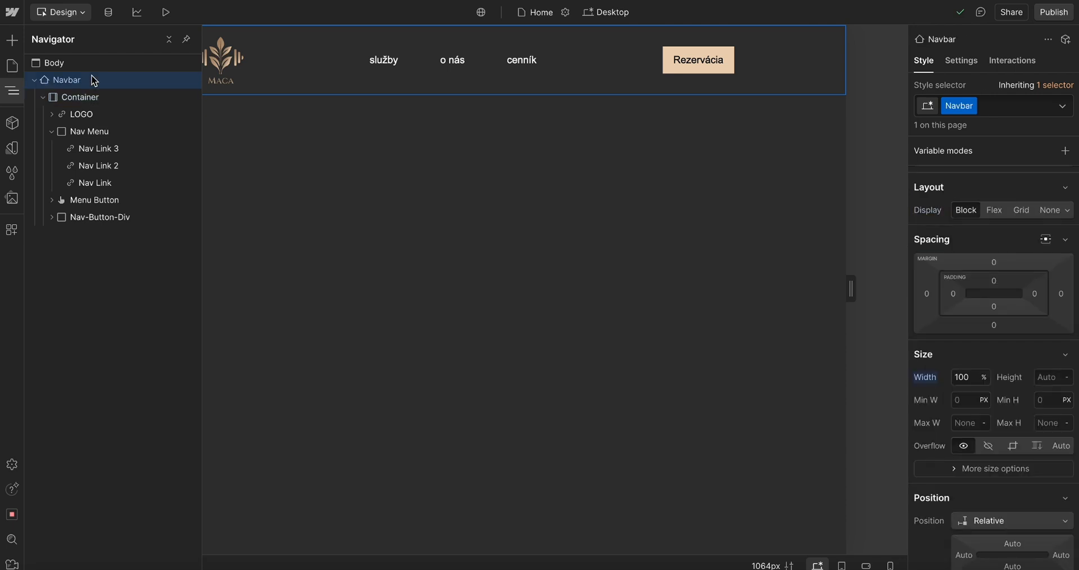
pyautogui.click(90, 97)
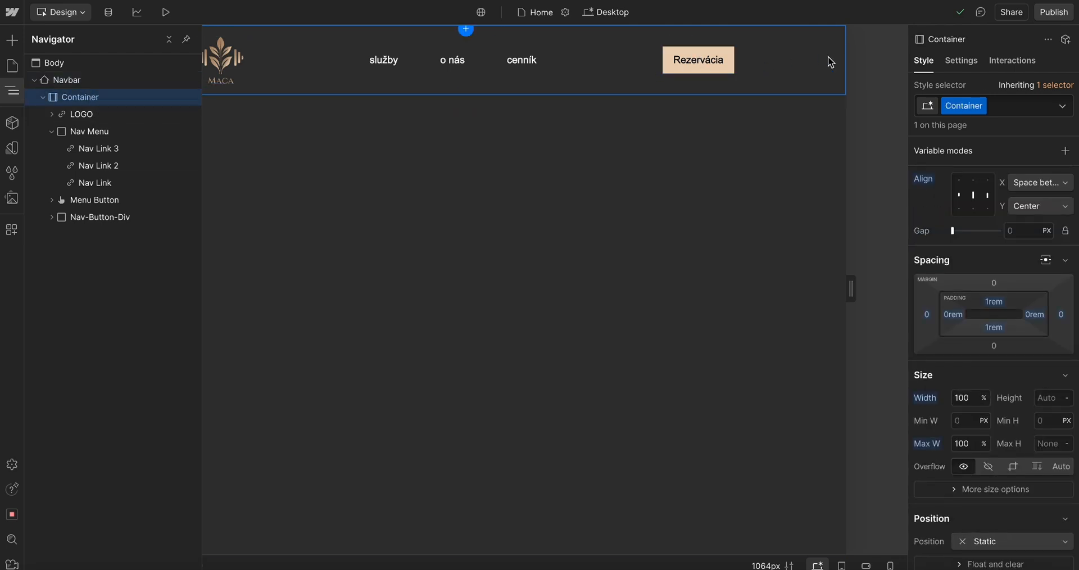
pyautogui.press('z')
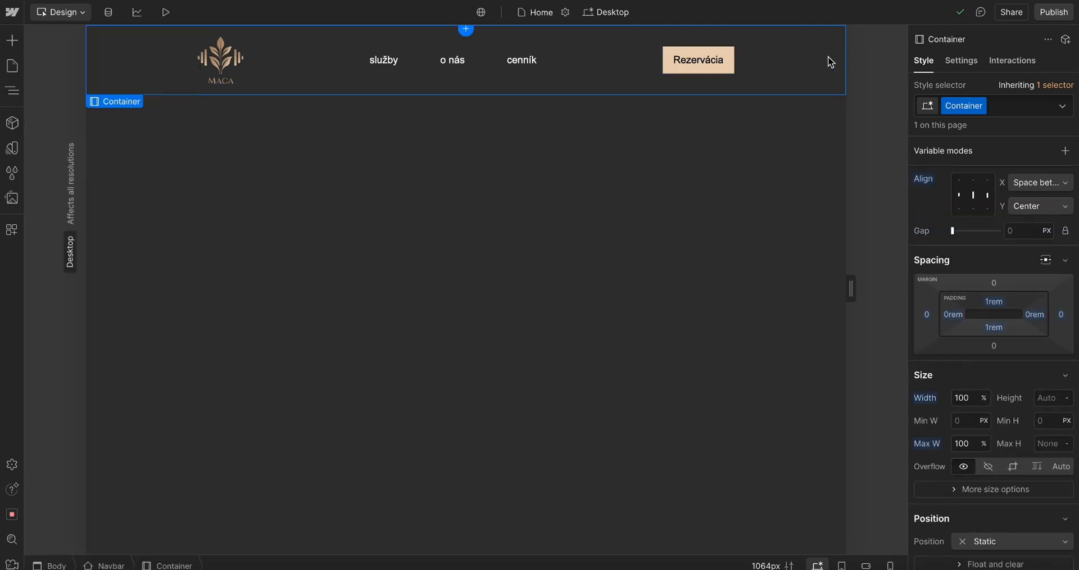
pyautogui.click(974, 195)
pyautogui.doubleClick(974, 196)
pyautogui.click(974, 195)
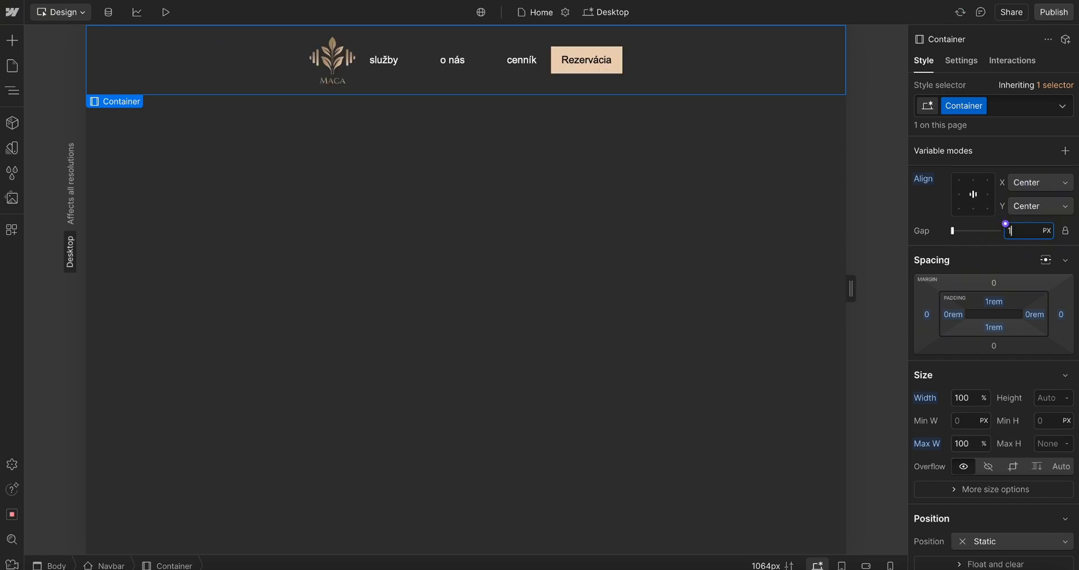
pyautogui.write('10rem')
pyautogui.press('Return')
pyautogui.press('BackSpace')
pyautogui.press('BackSpace')
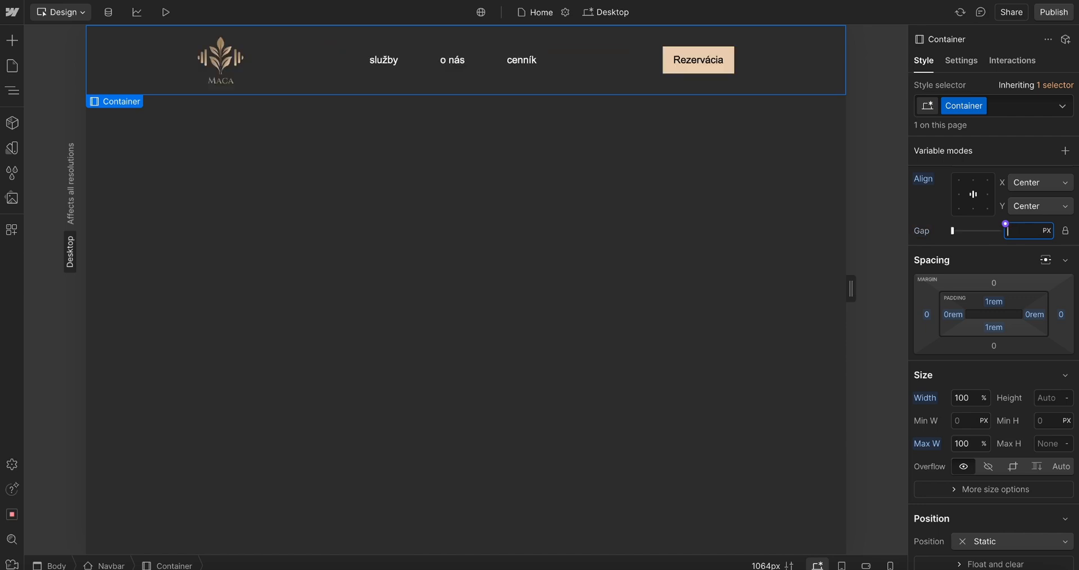
# Try changing the Container's maximum width and its unit to PX, previewing the page in between
pyautogui.scroll(1, 1017, 405)
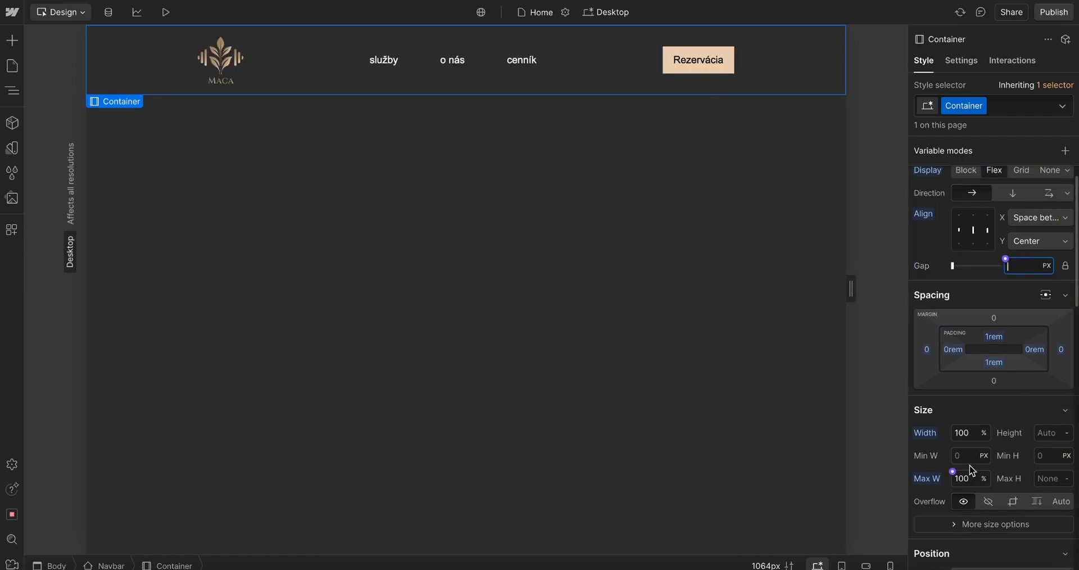
pyautogui.click(817, 50)
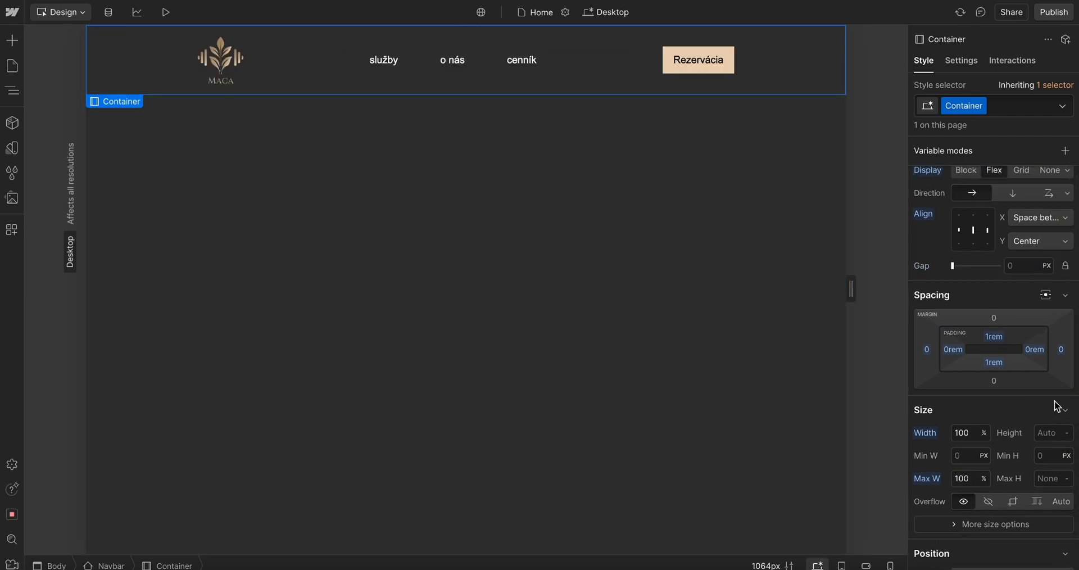
pyautogui.scroll(-3, 1056, 405)
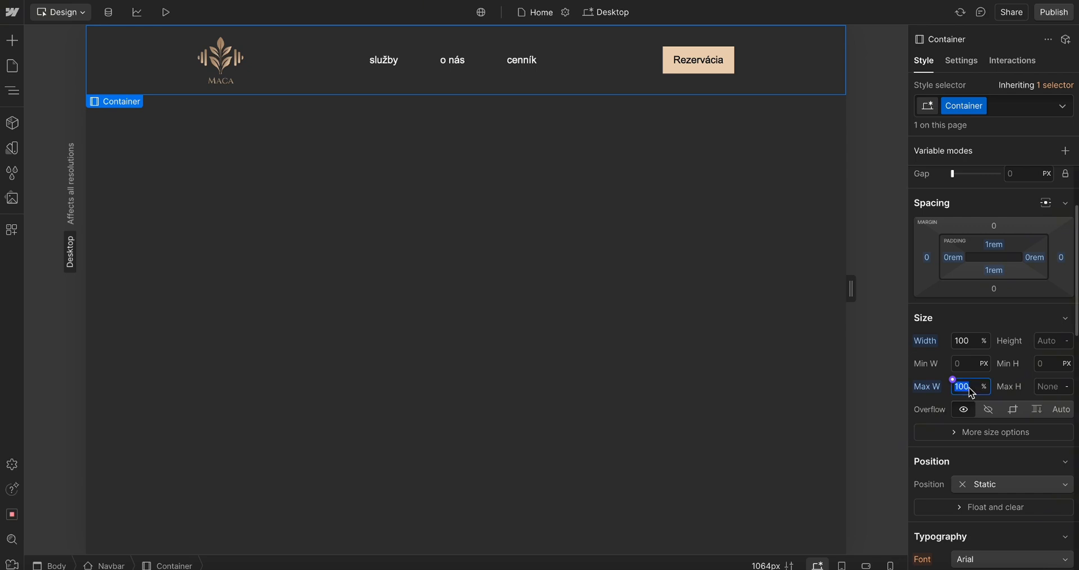
pyautogui.click(983, 387)
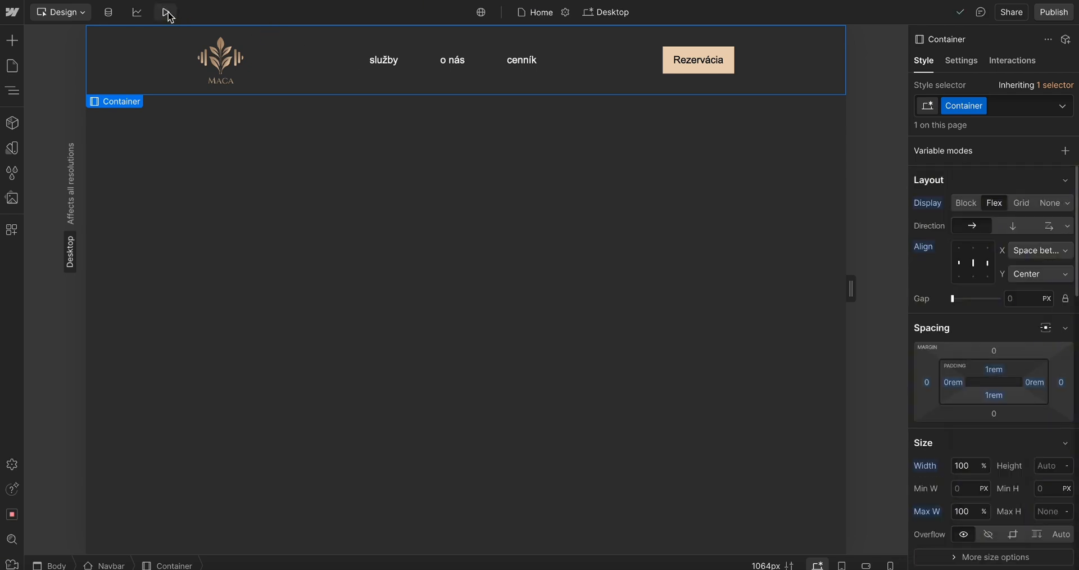
pyautogui.click(138, 12)
pyautogui.click(161, 13)
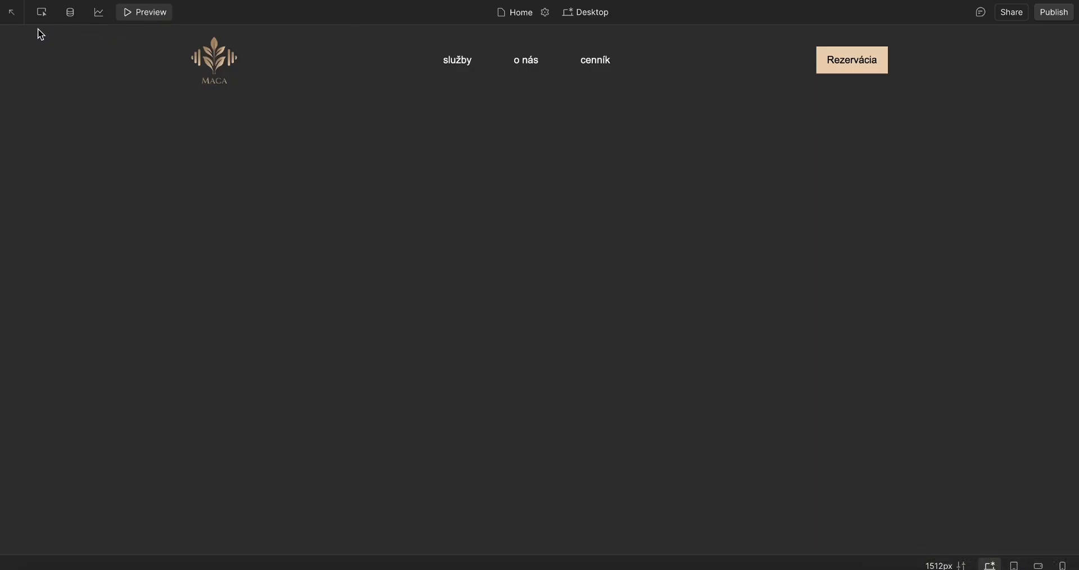
pyautogui.click(134, 14)
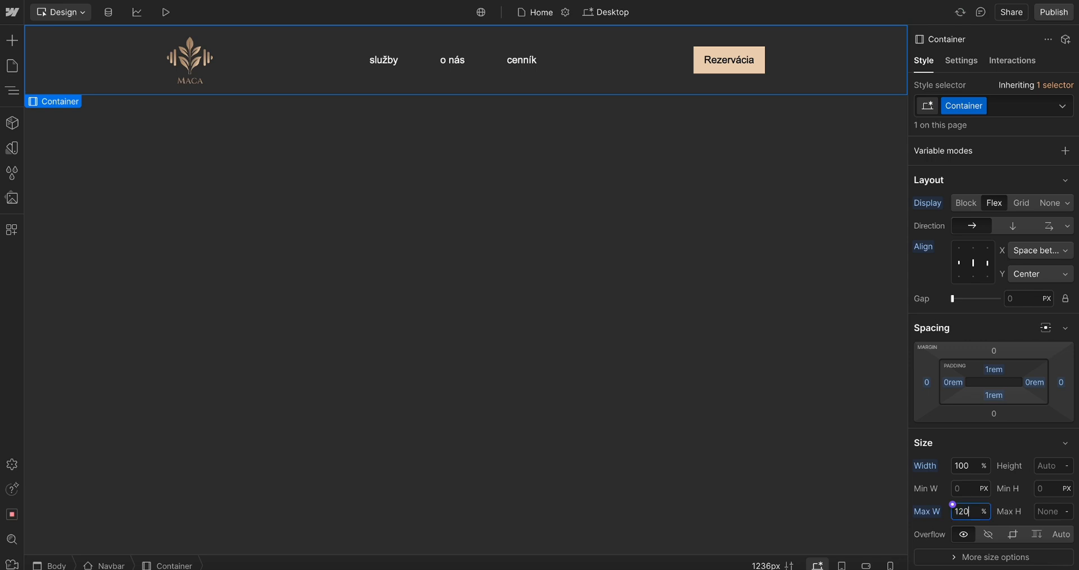
pyautogui.click(984, 511)
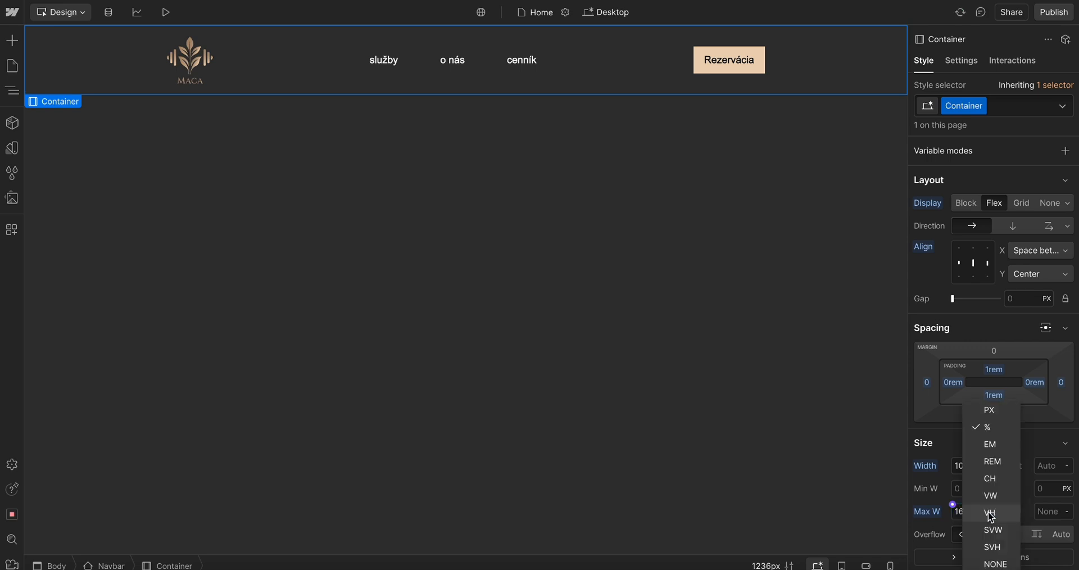
pyautogui.click(988, 417)
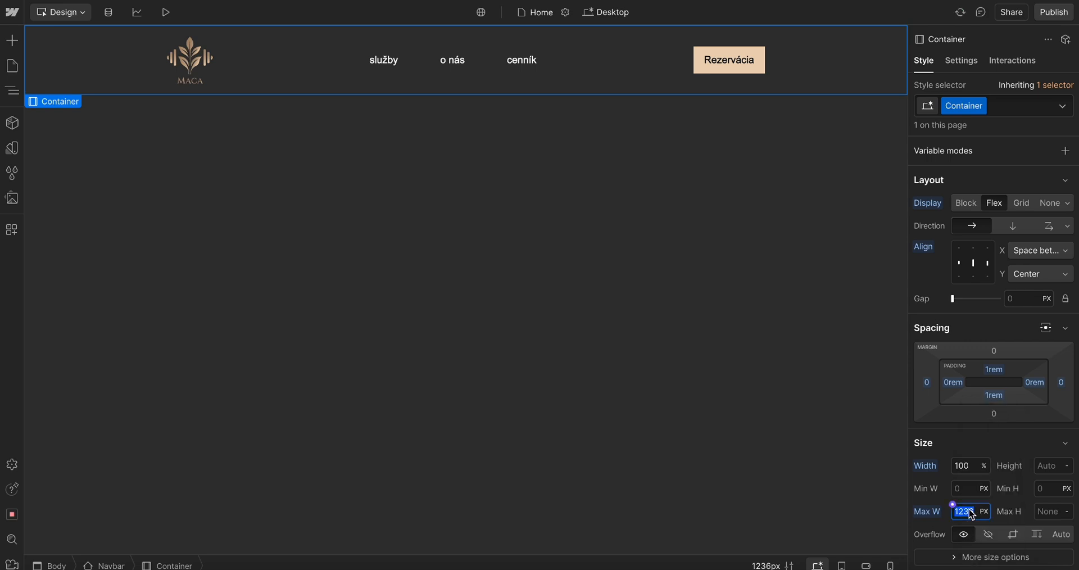
pyautogui.press('Return')
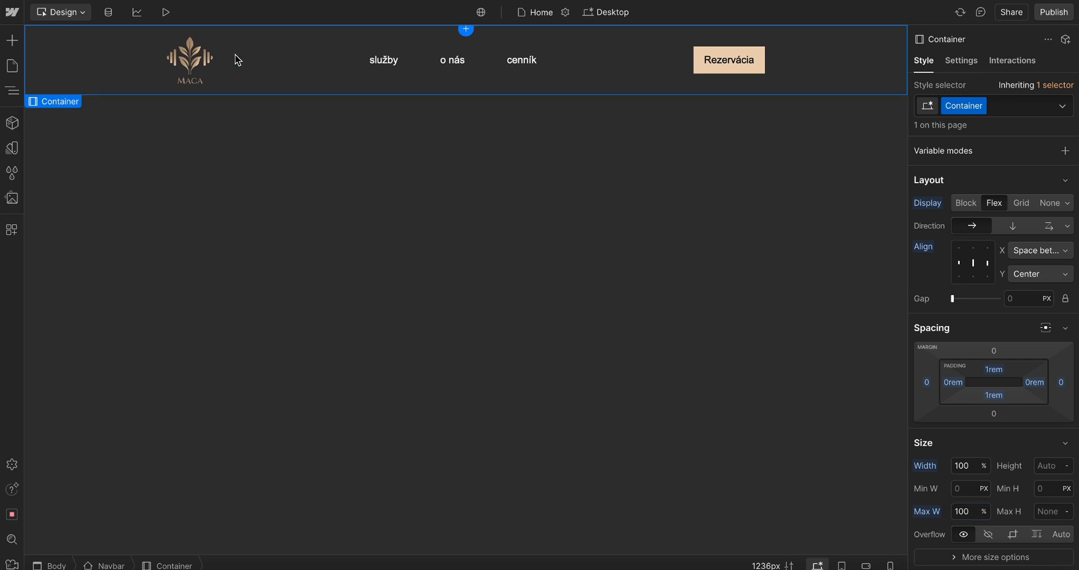
# Add a Div Block to the Body and set it to Flex, centered horizontally and vertically
pyautogui.click(12, 89)
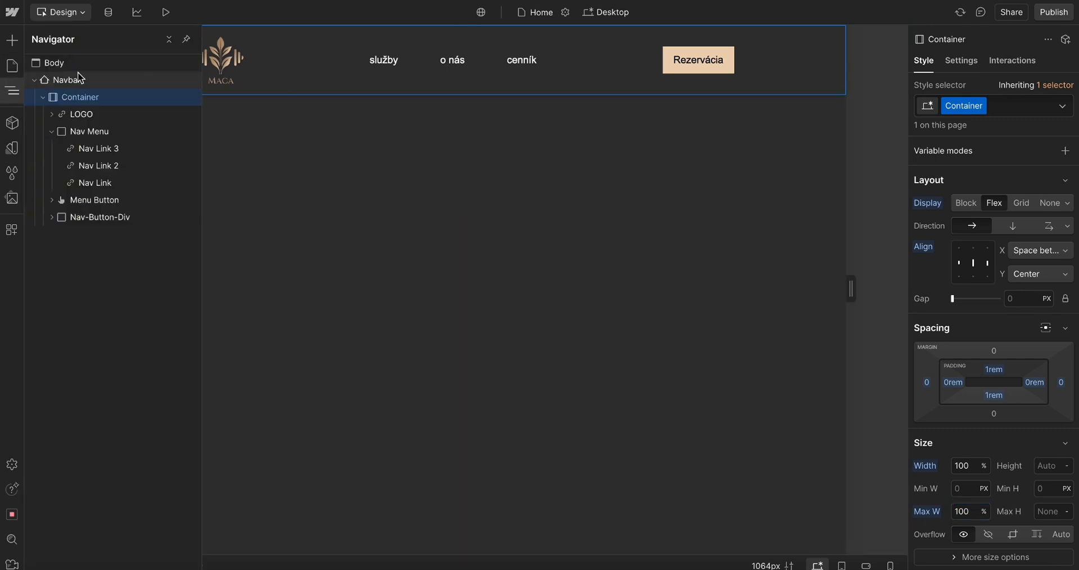
pyautogui.click(73, 64)
pyautogui.hotkey('ctrl', 'k')
pyautogui.write('sec')
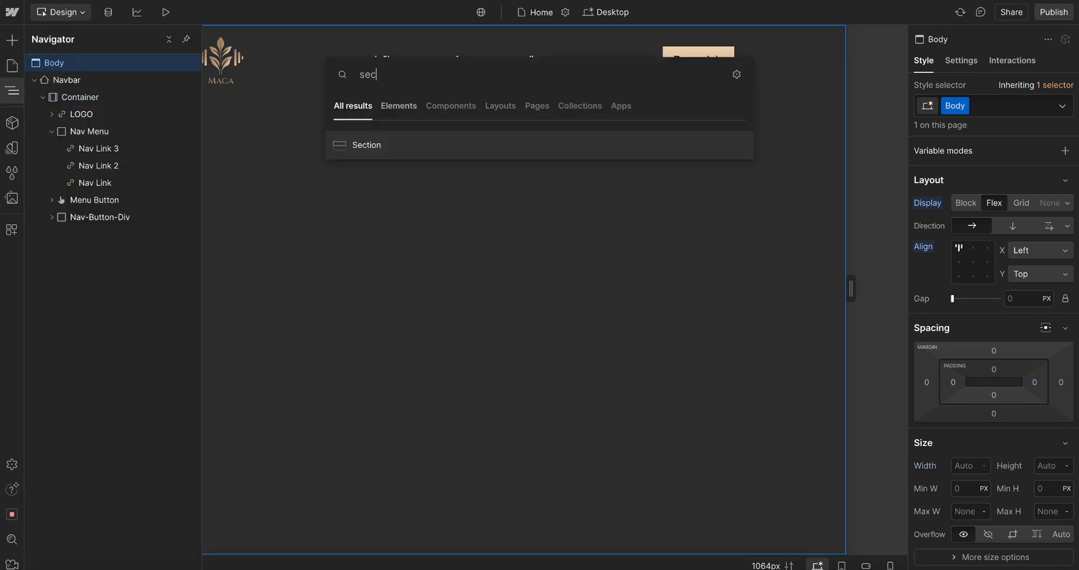
pyautogui.press('BackSpace')
pyautogui.press('BackSpace')
pyautogui.press('BackSpace')
pyautogui.write('div')
pyautogui.press('Return')
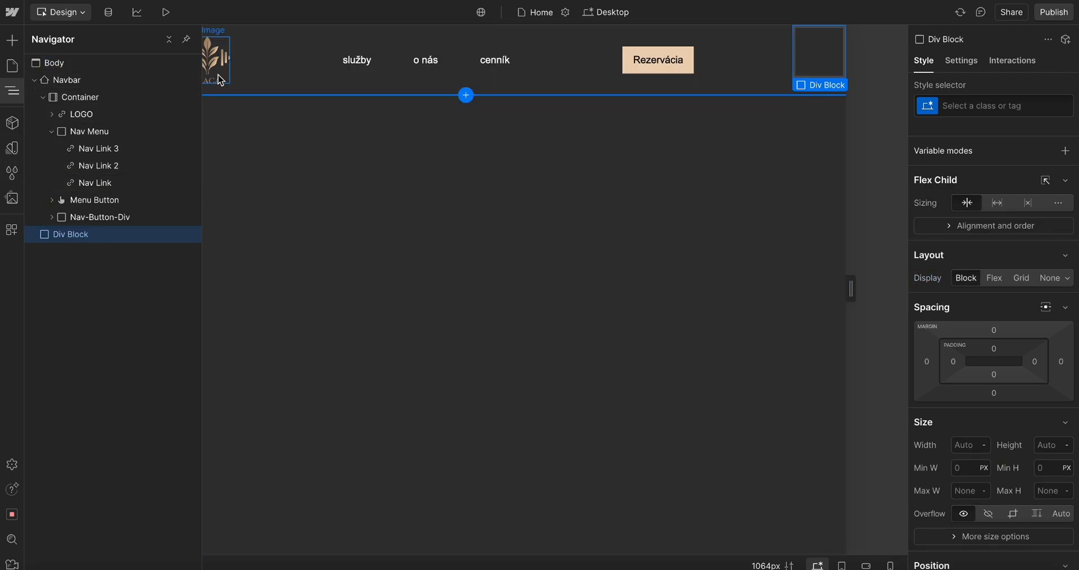
pyautogui.click(995, 278)
pyautogui.click(972, 302)
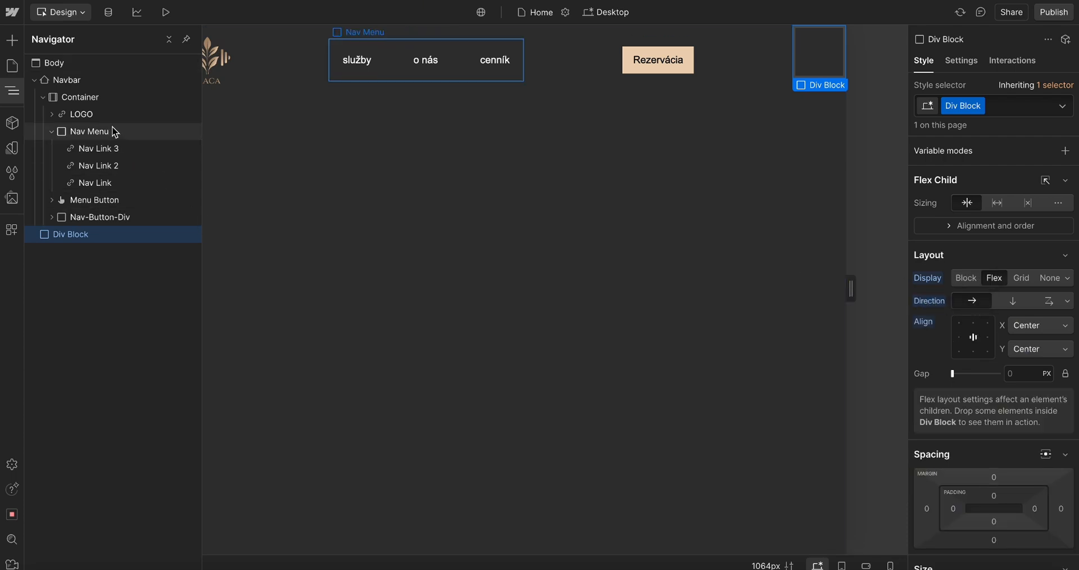
# Set the Body's flex direction to vertical so the Div Block stacks below the navbar
pyautogui.click(96, 114)
pyautogui.click(97, 235)
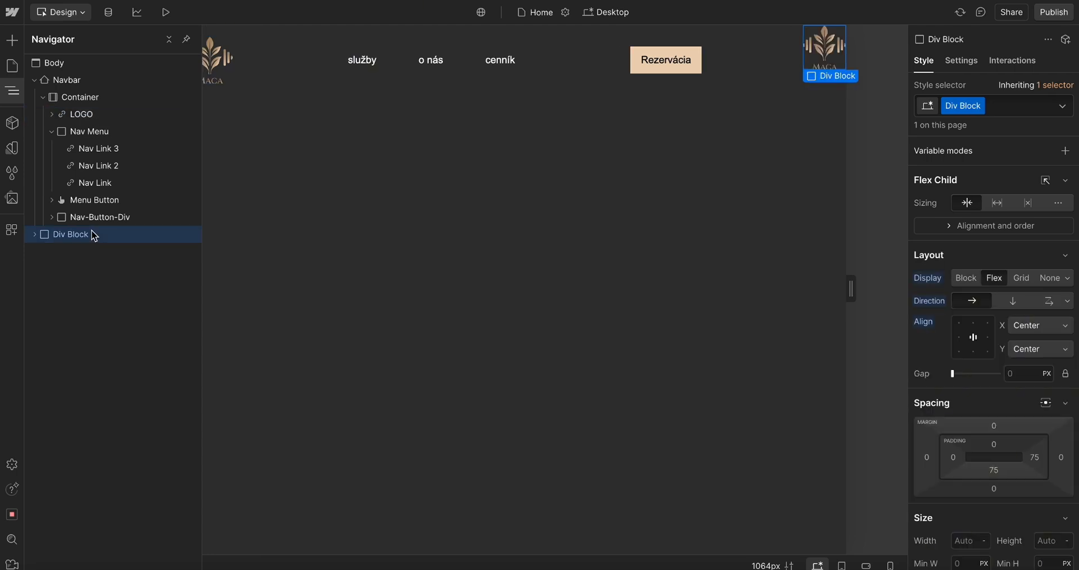
pyautogui.moveTo(94, 236); pyautogui.dragTo(82, 99)
pyautogui.click(71, 100)
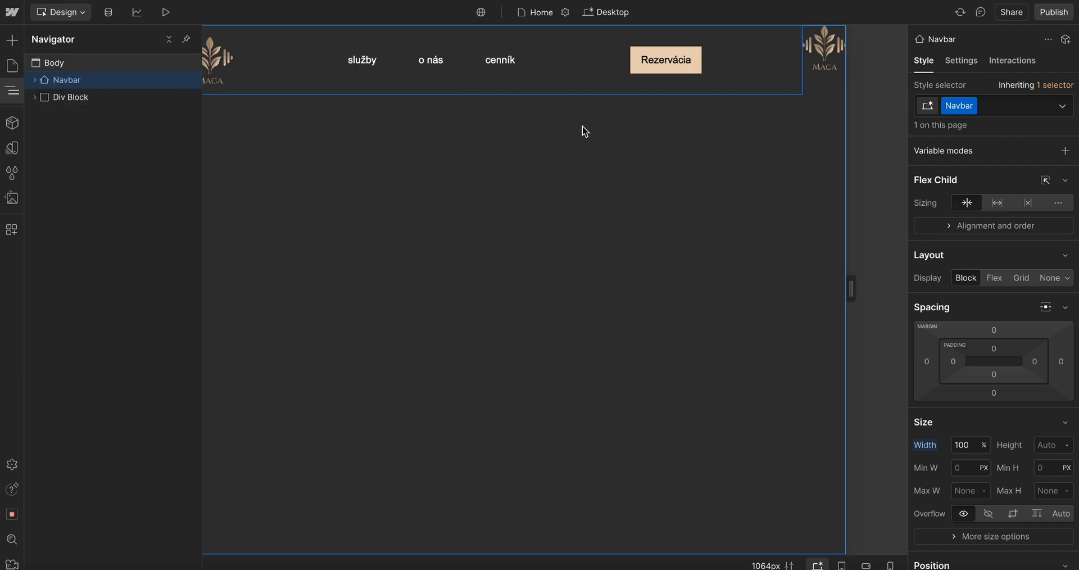
pyautogui.click(79, 63)
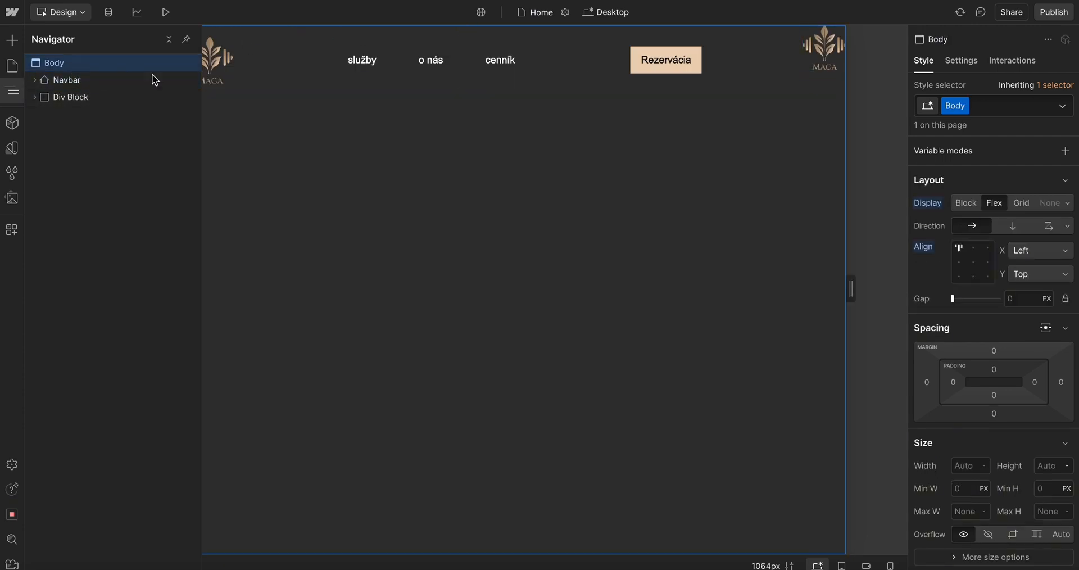
pyautogui.click(1009, 226)
# Try to paste the copied nav link into the Div Block below the navbar
pyautogui.click(470, 203)
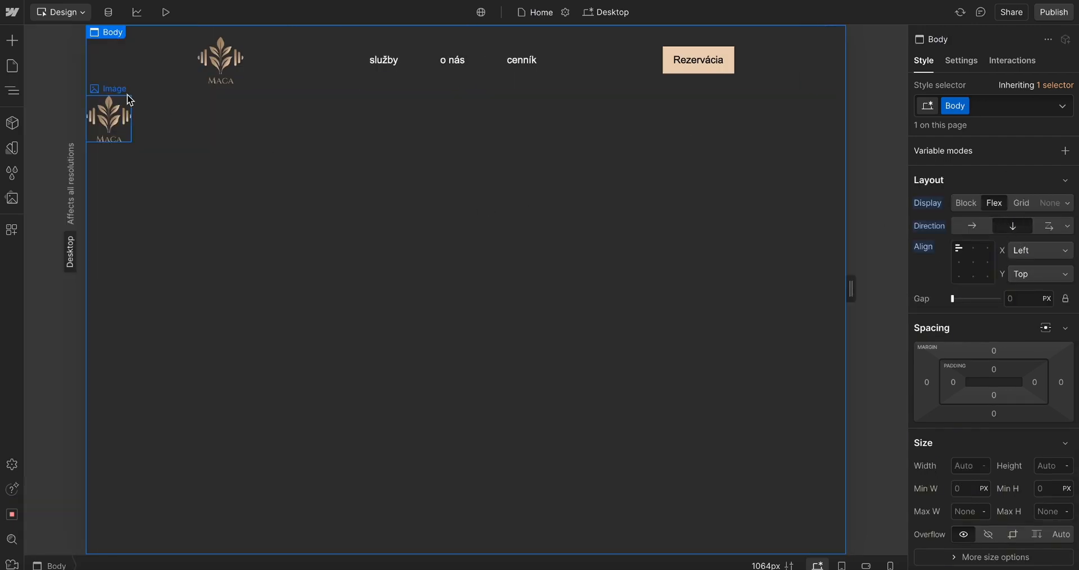
pyautogui.click(110, 114)
pyautogui.click(424, 77)
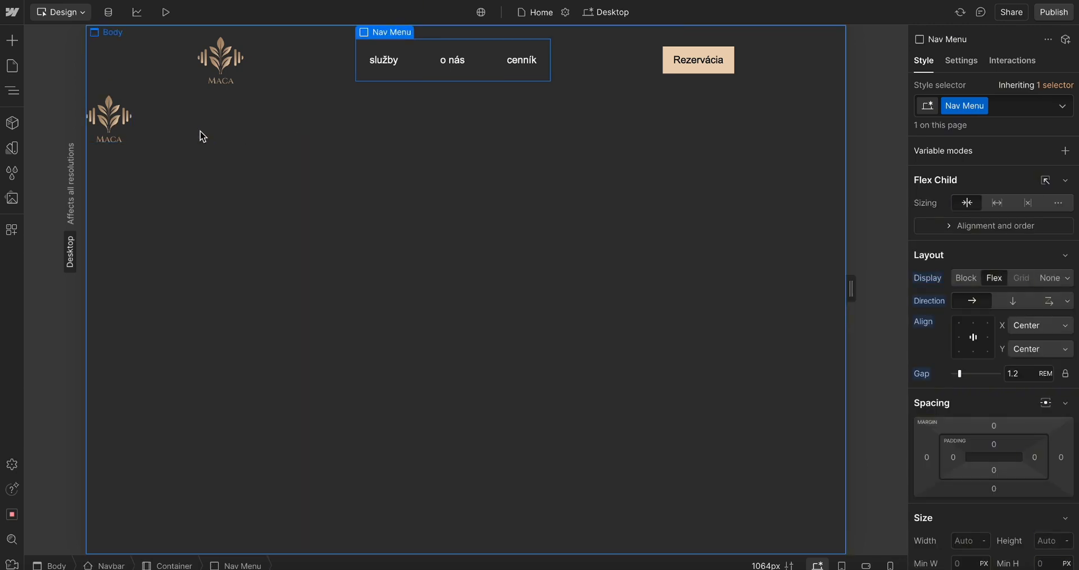
pyautogui.click(123, 127)
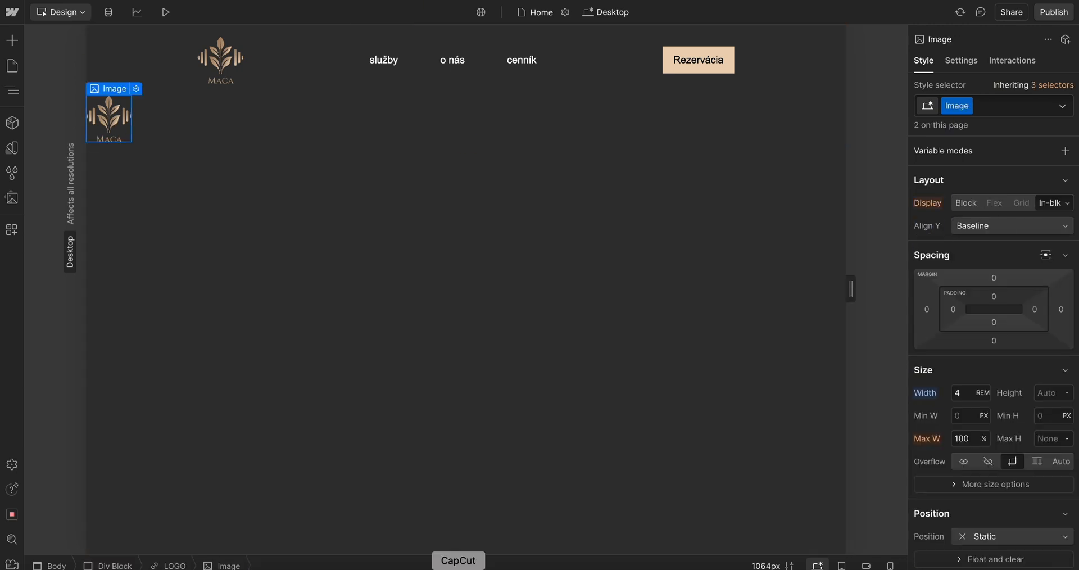
pyautogui.click(114, 565)
pyautogui.press('super+v')
pyautogui.click(12, 91)
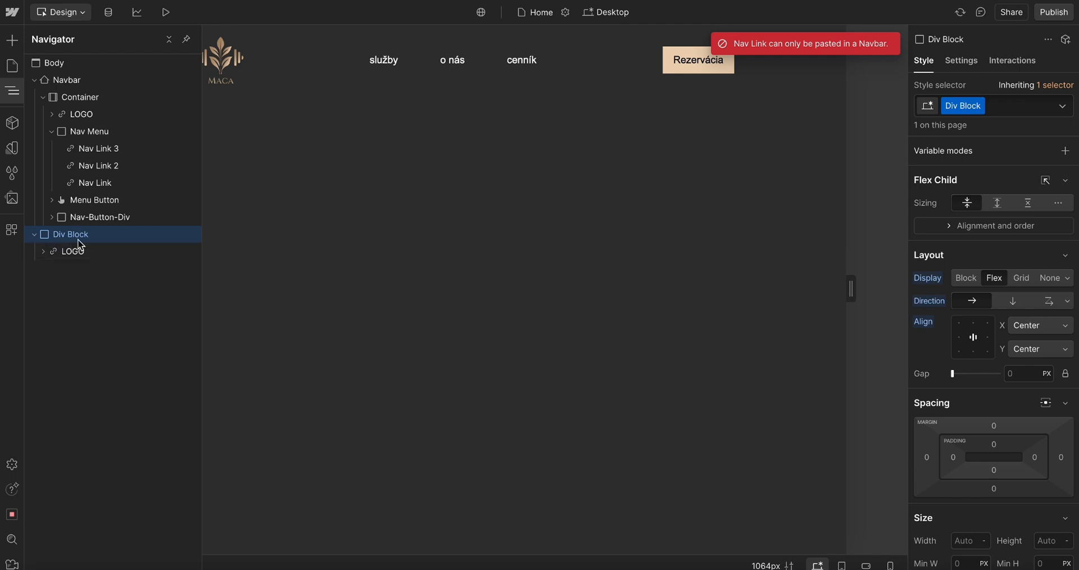
pyautogui.press('super+v')
pyautogui.click(94, 134)
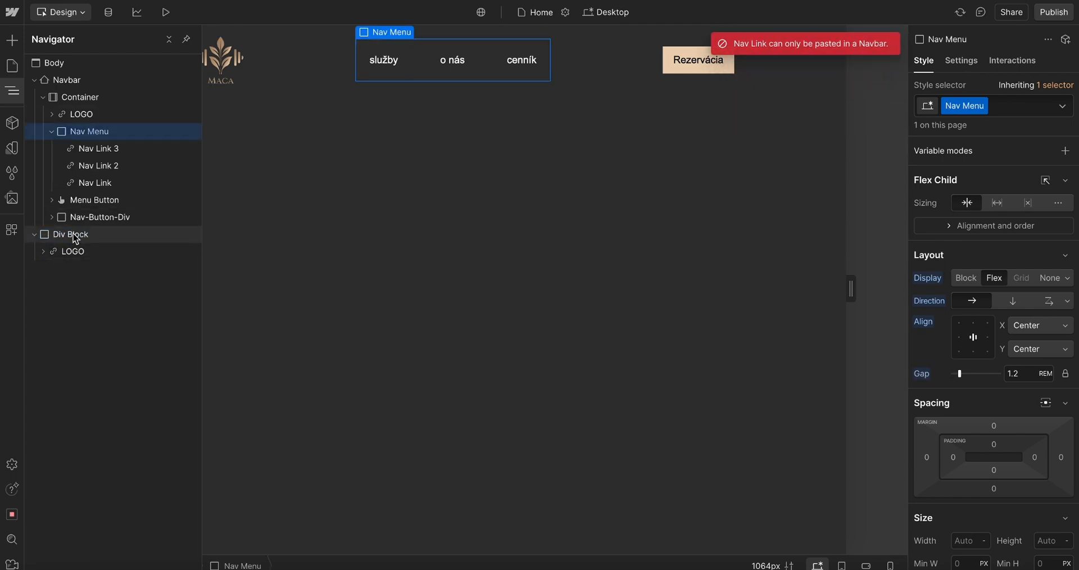
pyautogui.click(73, 234)
pyautogui.press('super+v')
pyautogui.click(112, 133)
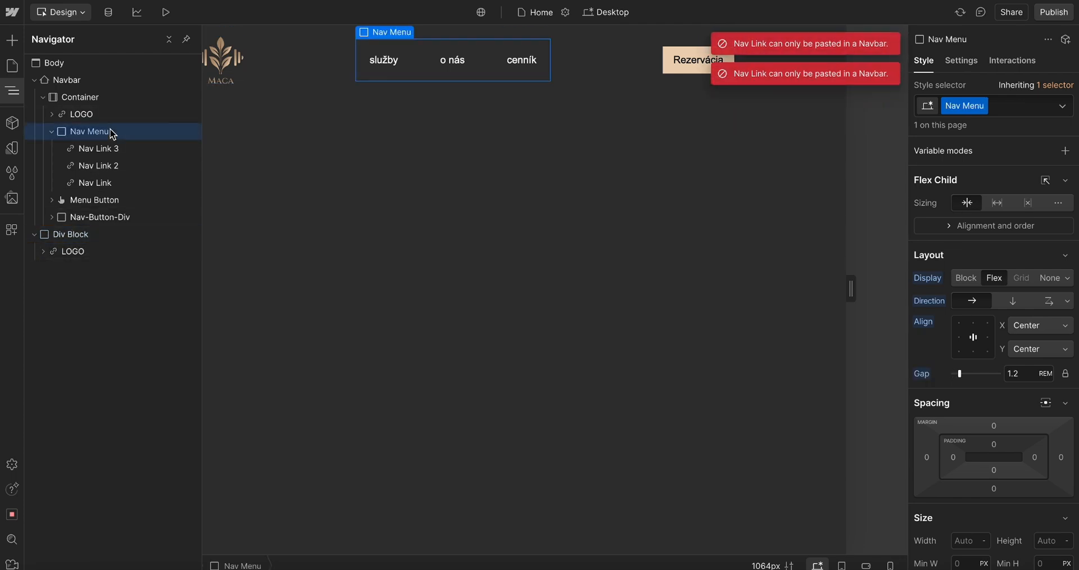
pyautogui.click(82, 234)
pyautogui.press('super+v')
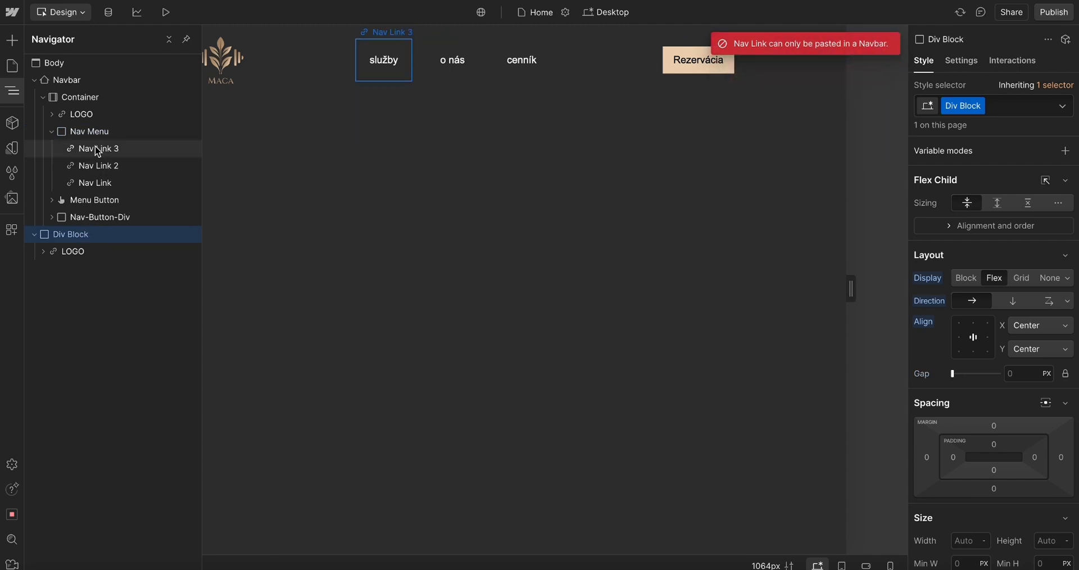
pyautogui.click(92, 148)
pyautogui.click(87, 236)
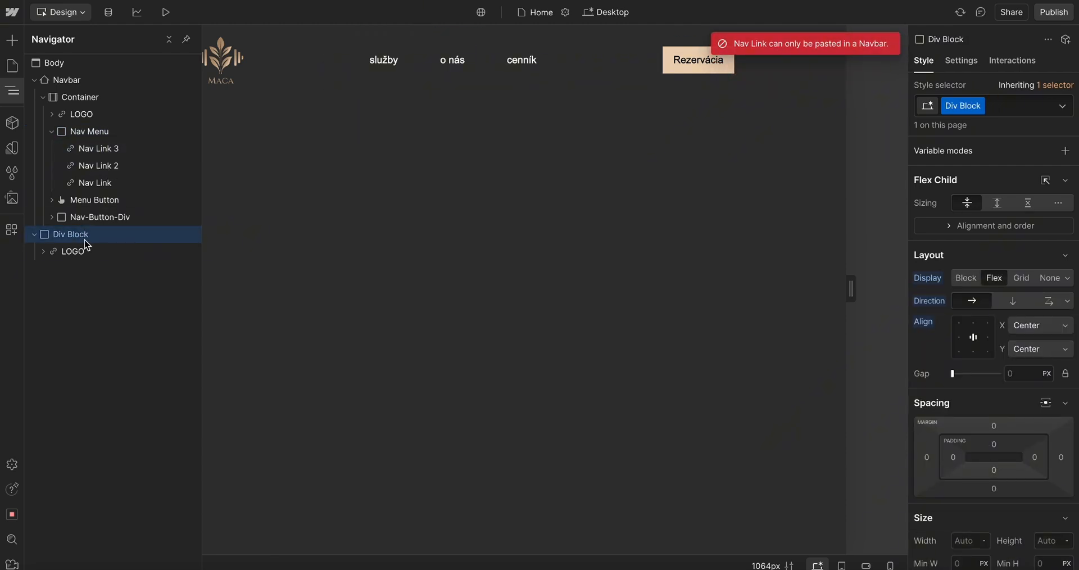
# Try to move Nav Link 2 into a new child Div Block, then delete that child Div Block
pyautogui.press('super+e')
pyautogui.press('Return')
pyautogui.moveTo(110, 148); pyautogui.dragTo(70, 258)
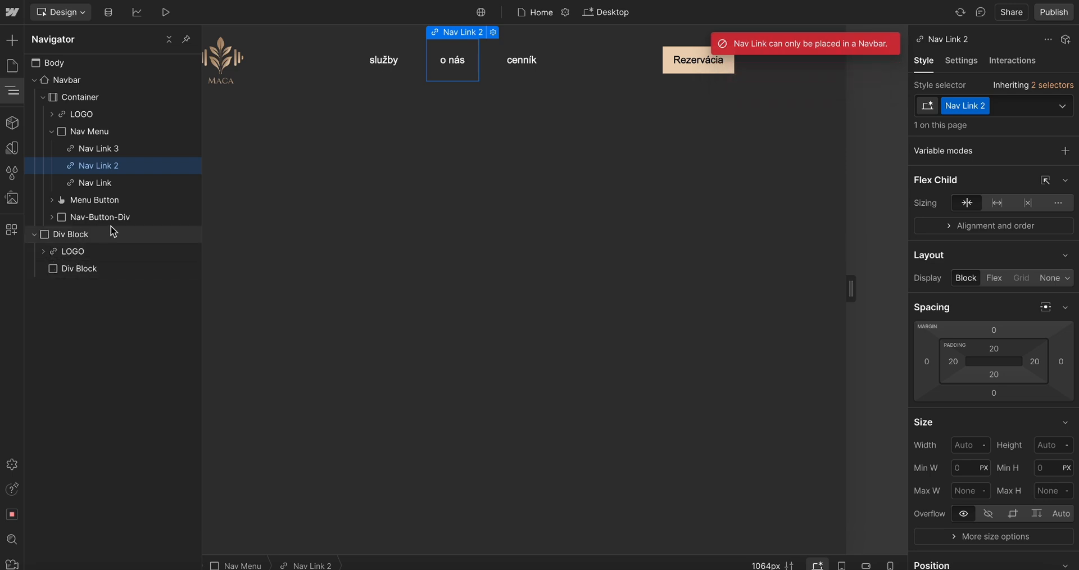
pyautogui.click(93, 151)
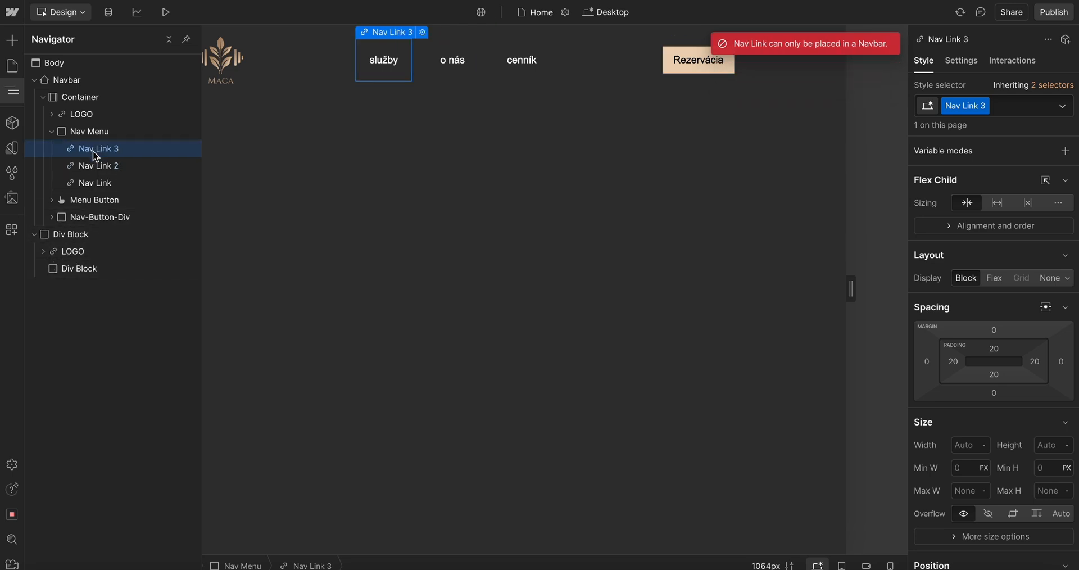
pyautogui.click(88, 236)
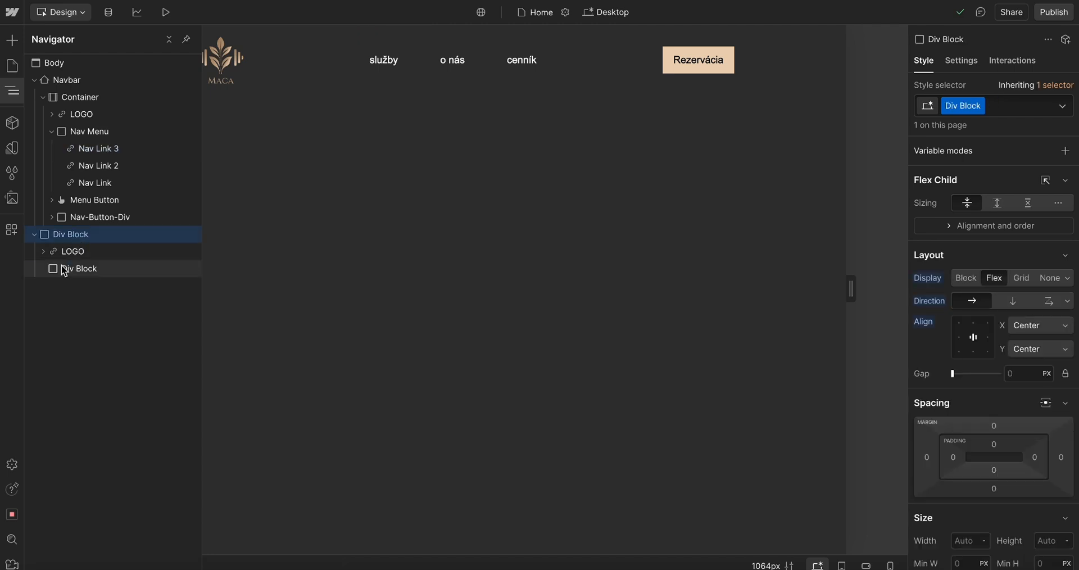
pyautogui.click(66, 269)
pyautogui.press('Delete')
pyautogui.click(79, 235)
pyautogui.hotkey('ctrl', 'e')
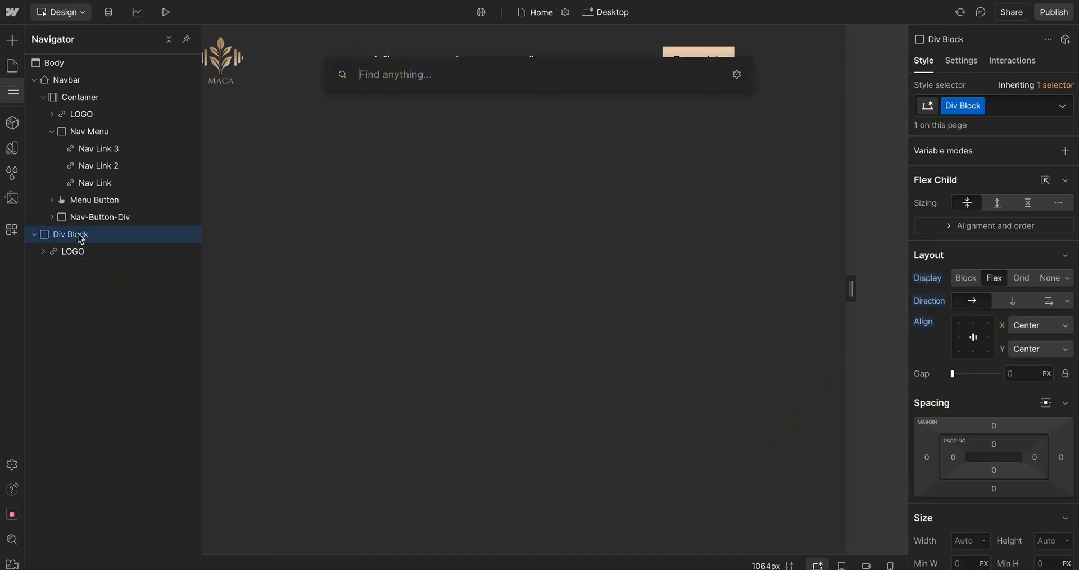
pyautogui.press('Escape')
# Delete the logo image and the Div Block below the navbar
pyautogui.click(592, 64)
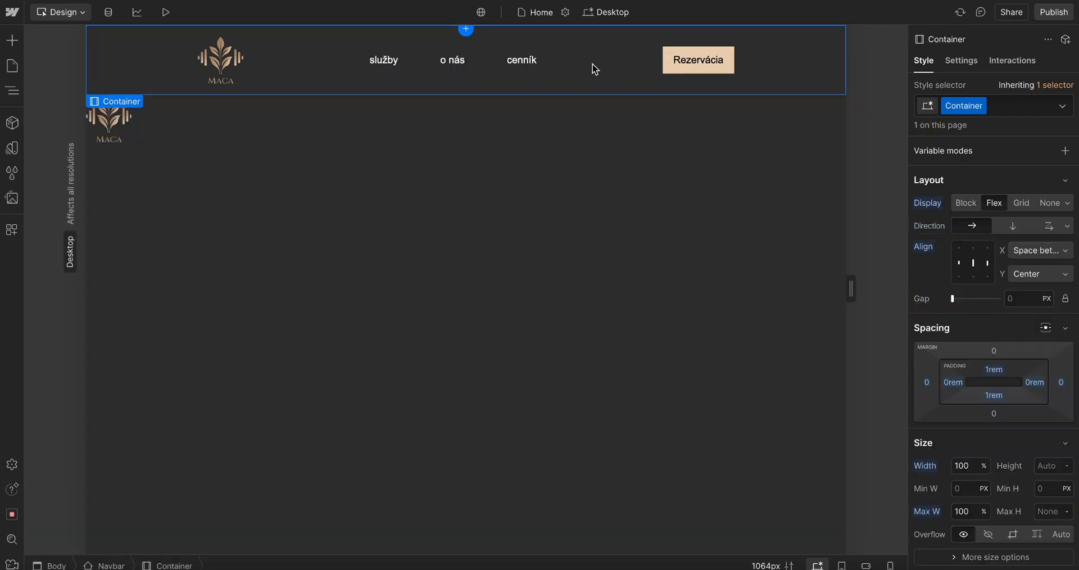
pyautogui.click(109, 122)
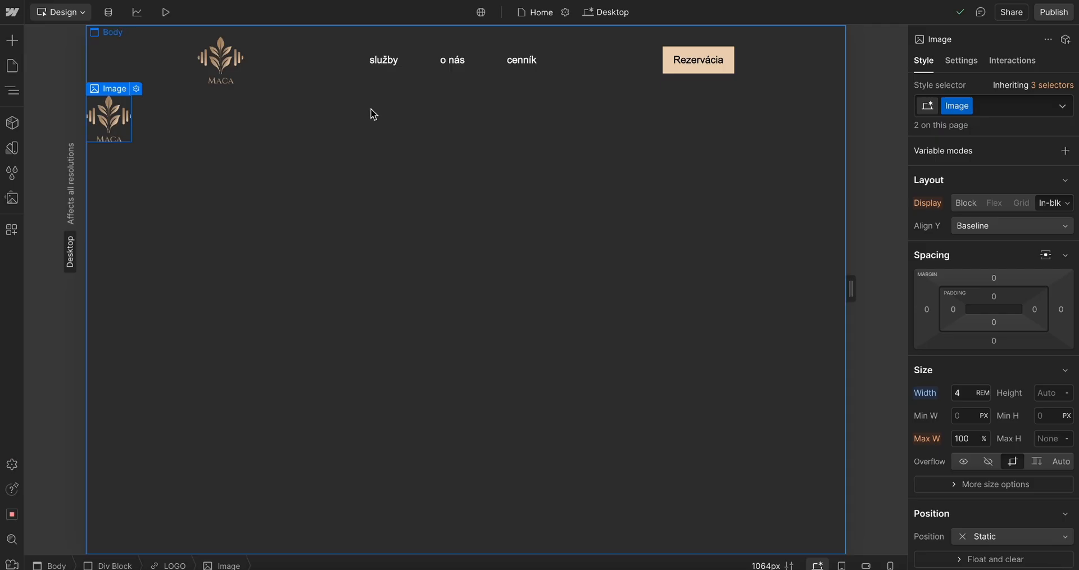
pyautogui.click(371, 110)
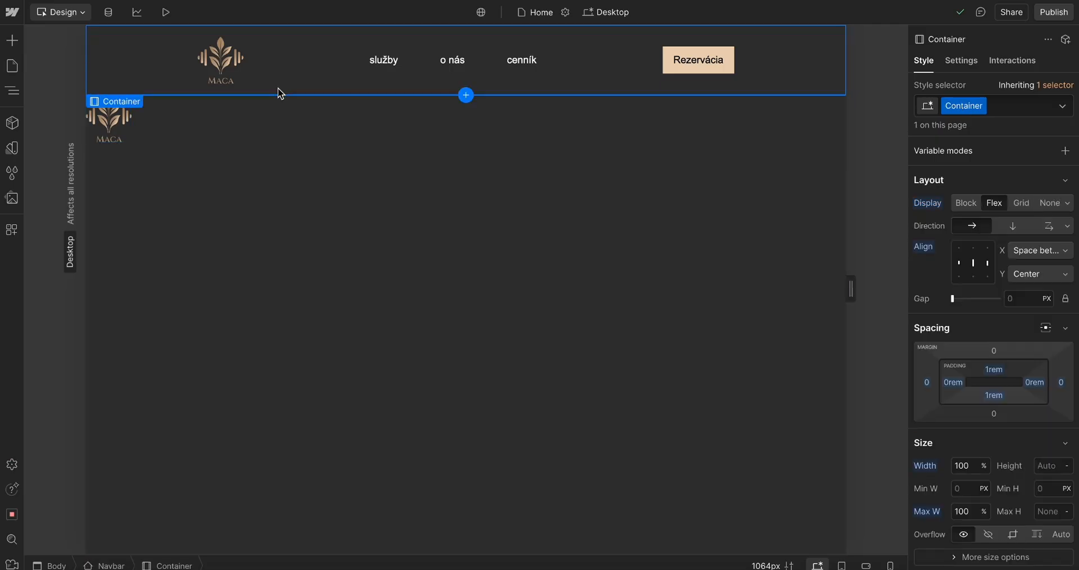
pyautogui.click(112, 133)
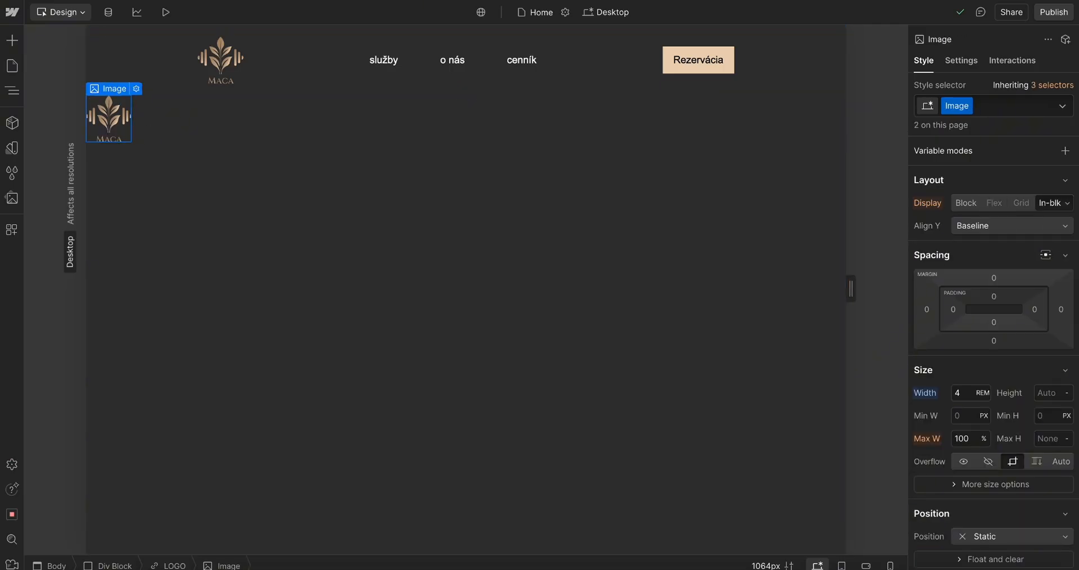
pyautogui.press('Delete')
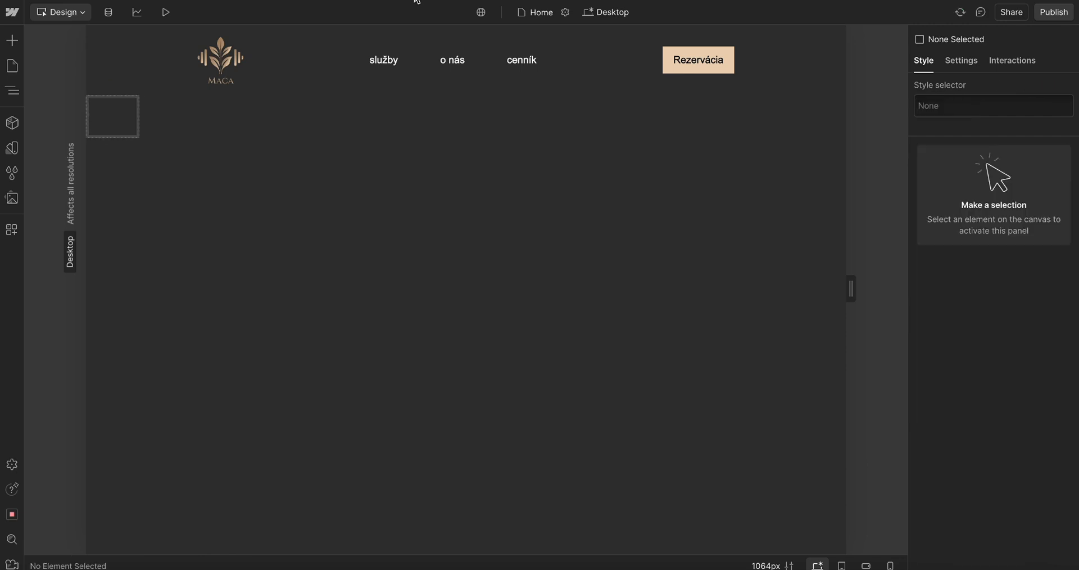
pyautogui.click(111, 127)
pyautogui.press('Delete')
pyautogui.click(119, 134)
pyautogui.press('Delete')
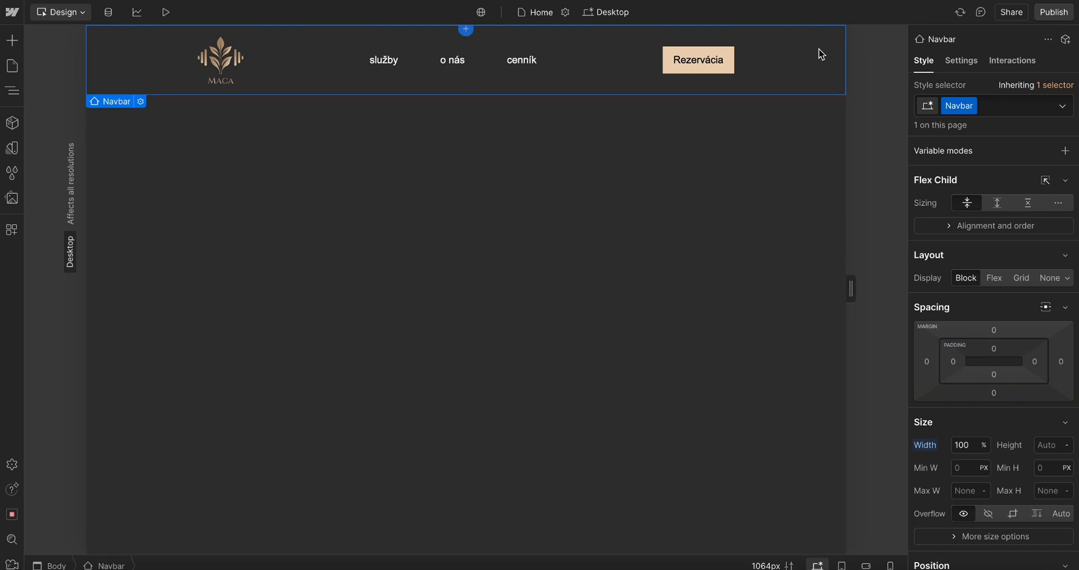
# Set the Nav Menu's right margin to 10rem
pyautogui.moveTo(734, 62); pyautogui.dragTo(756, 60)
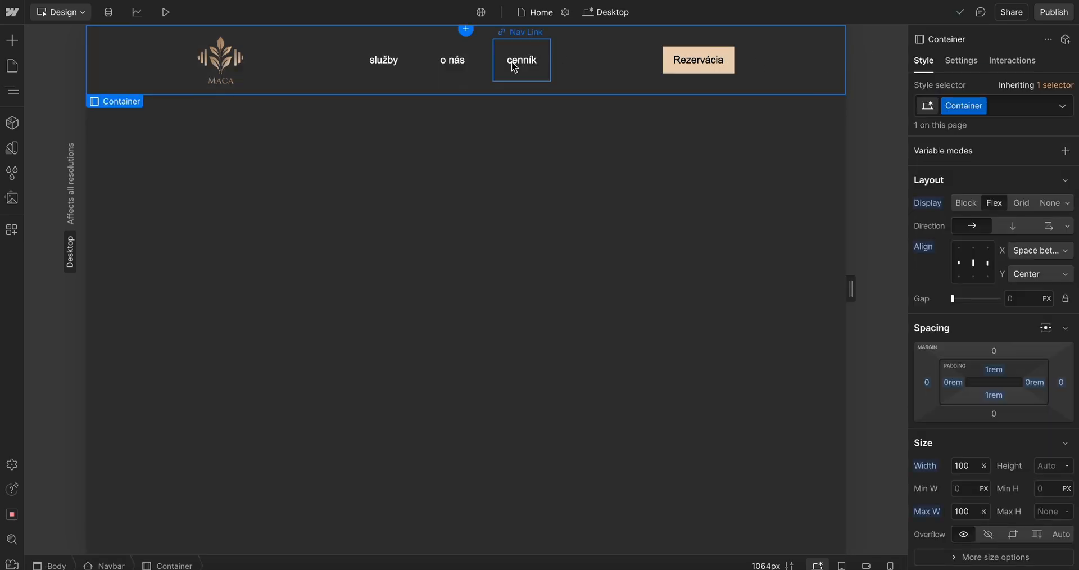
pyautogui.click(841, 566)
pyautogui.click(817, 566)
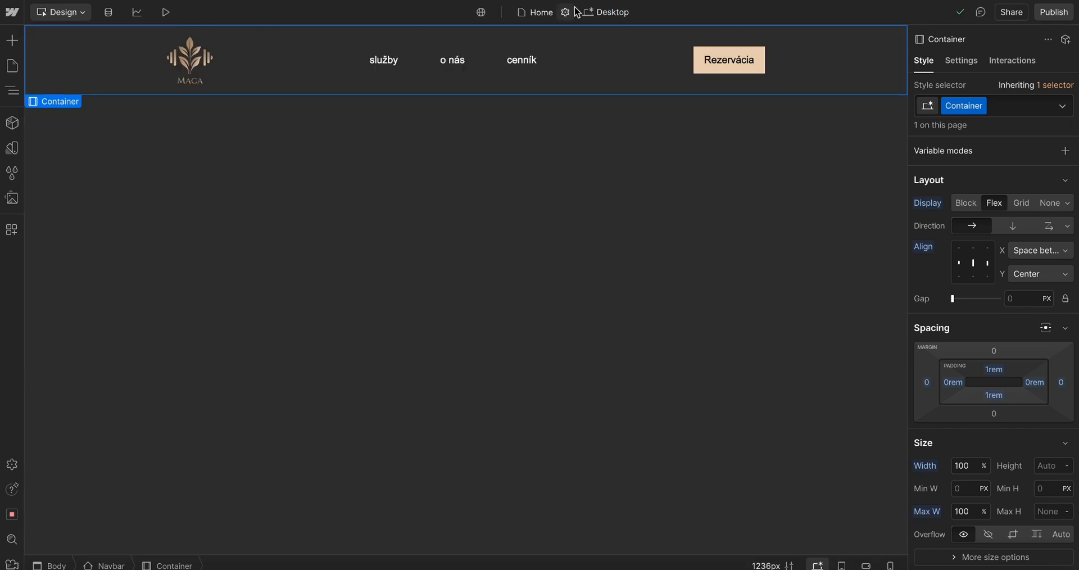
pyautogui.click(486, 83)
pyautogui.moveTo(1062, 458)
pyautogui.mouseDown()
pyautogui.moveTo(1050, 459)
pyautogui.moveTo(1060, 456)
pyautogui.mouseUp()
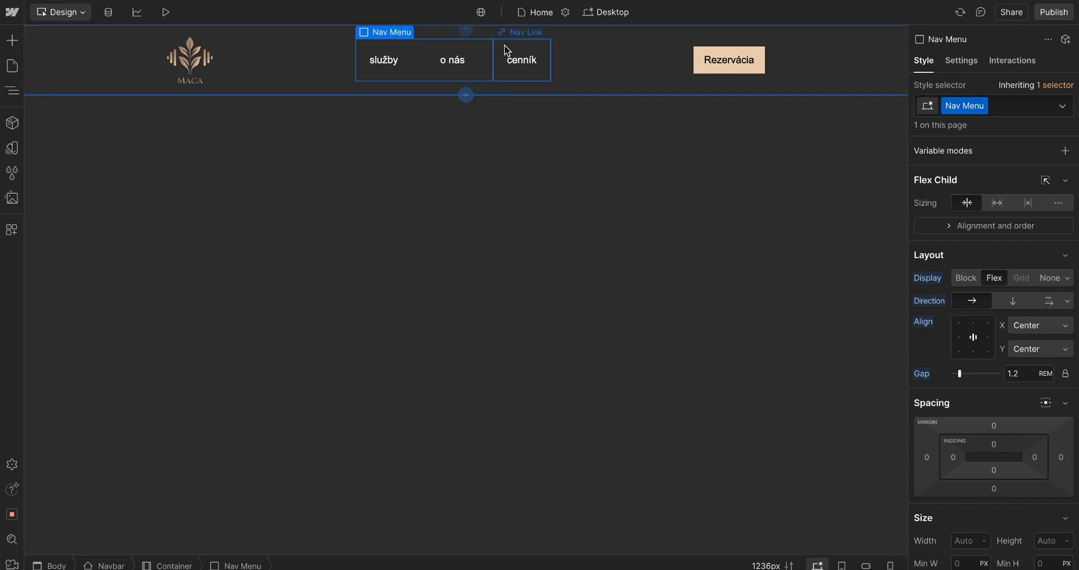
pyautogui.click(1061, 457)
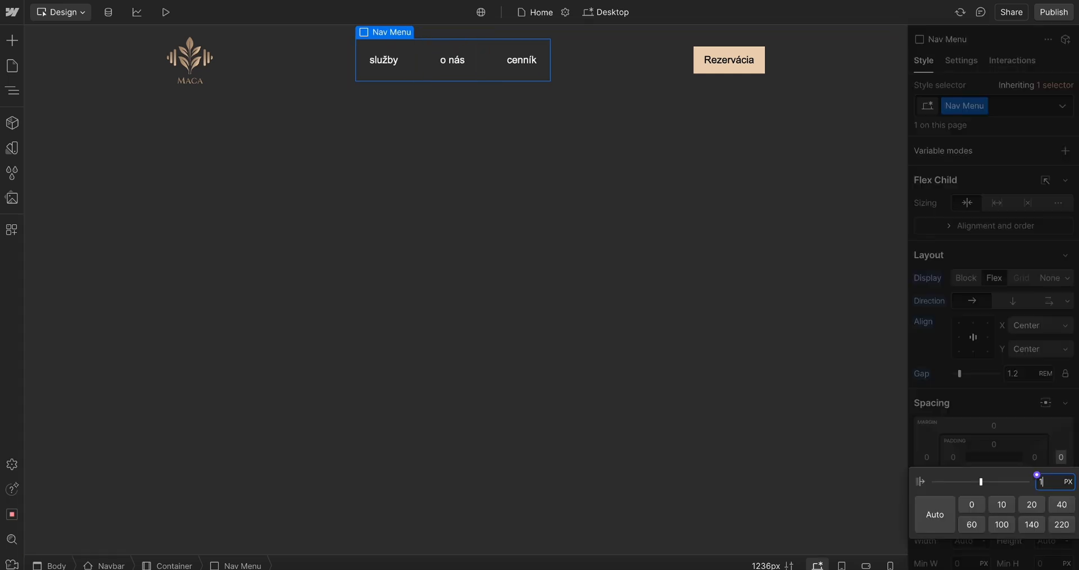
pyautogui.write('10rem')
pyautogui.press('Return')
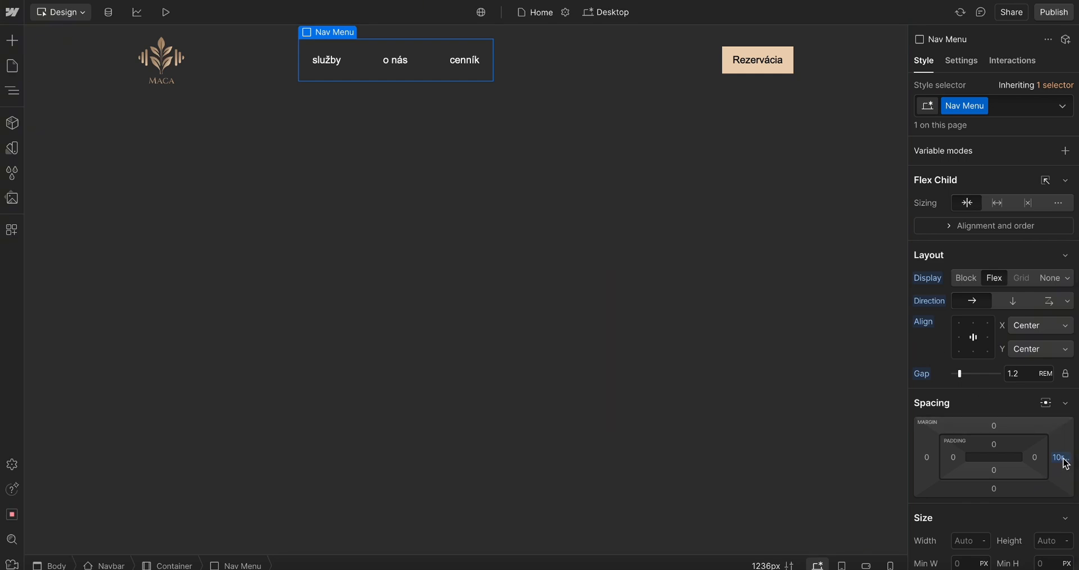
# Set the Nav Menu's gap to 4 rem
pyautogui.moveTo(1056, 458); pyautogui.dragTo(1030, 390)
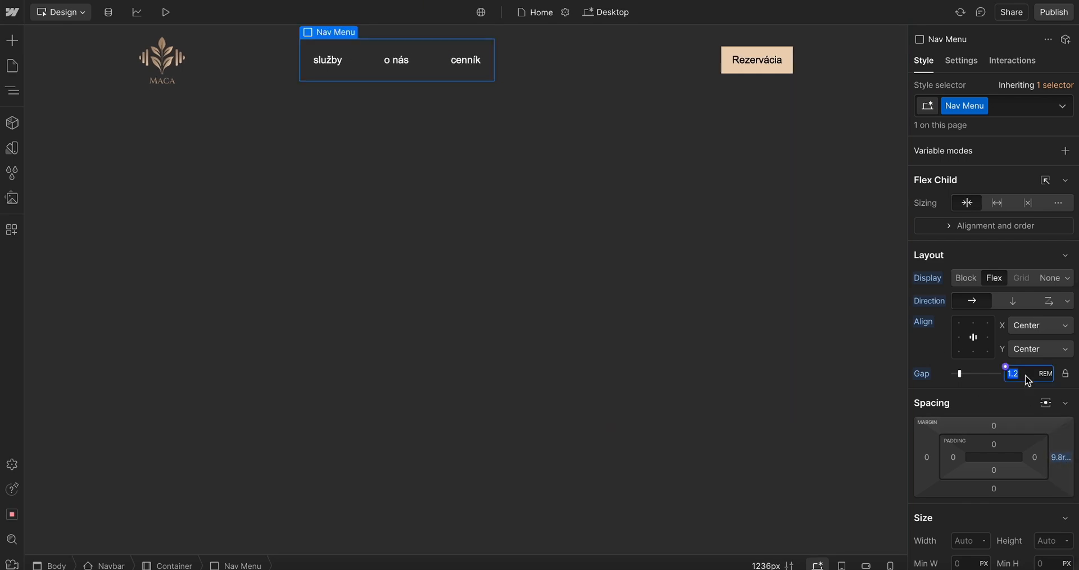
pyautogui.write('6')
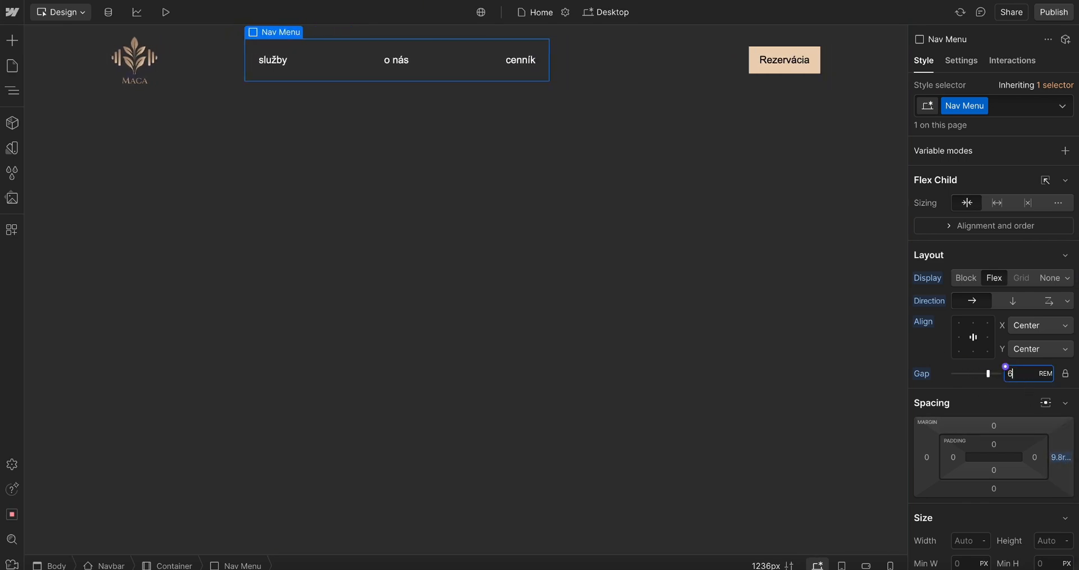
pyautogui.press('BackSpace')
pyautogui.write('10')
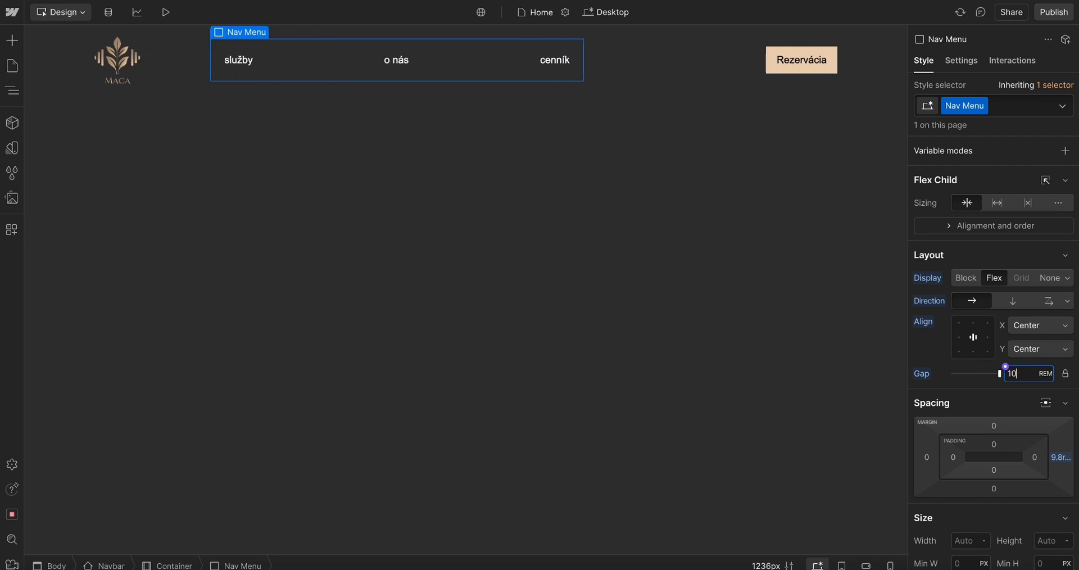
pyautogui.press('BackSpace')
pyautogui.write('5')
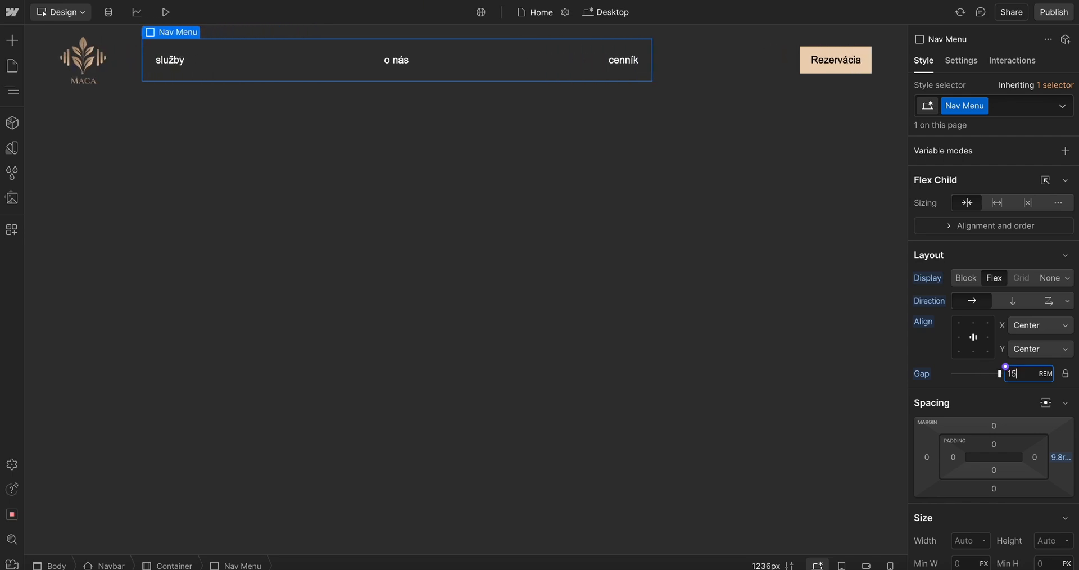
pyautogui.press('BackSpace')
pyautogui.press('BackSpace')
pyautogui.write('5')
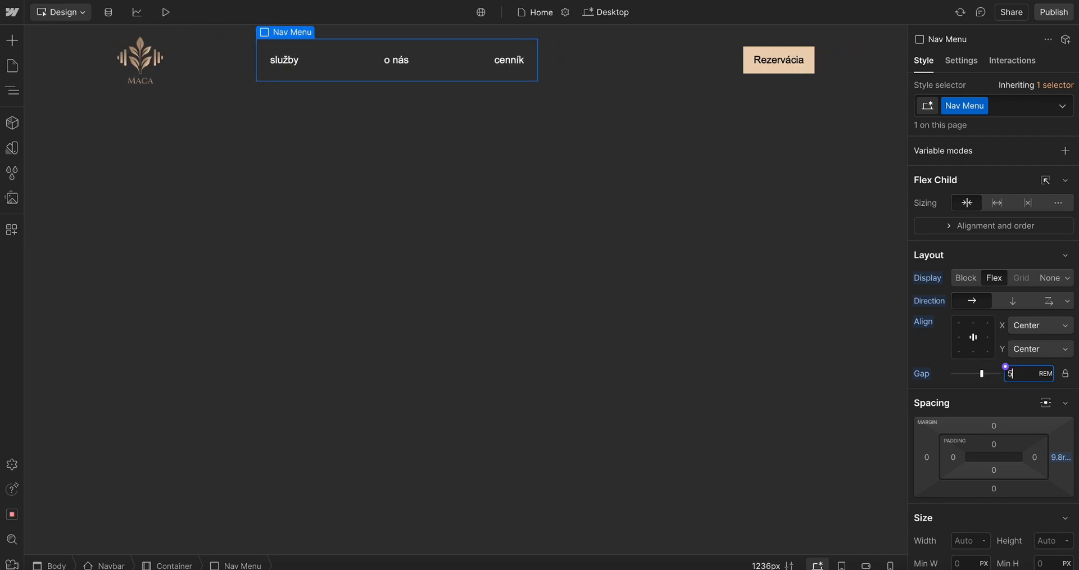
pyautogui.press('BackSpace')
pyautogui.write('4')
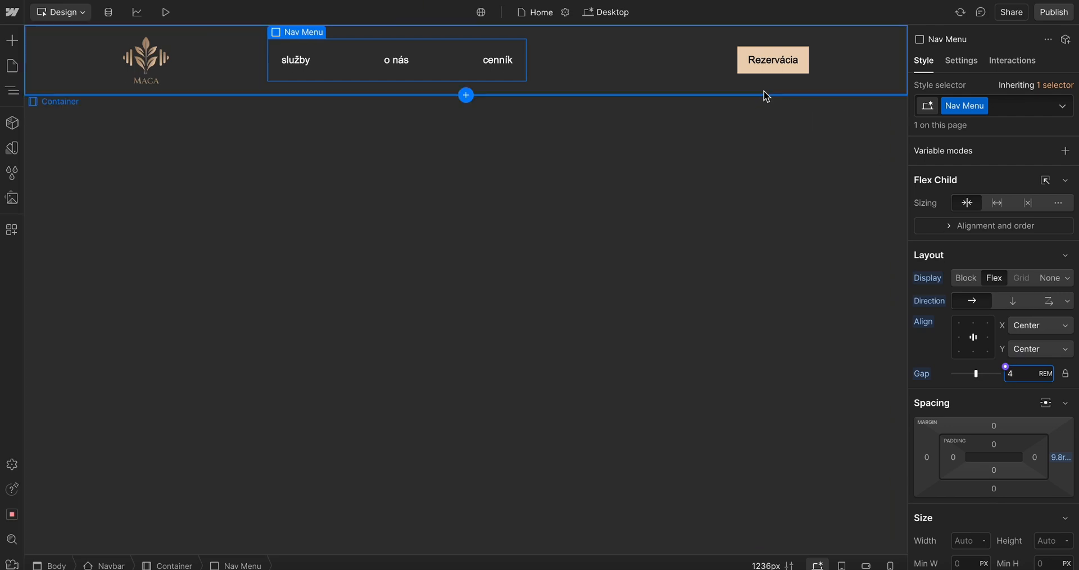
# Set the Rezervácia button's left margin to 10rem
pyautogui.click(809, 84)
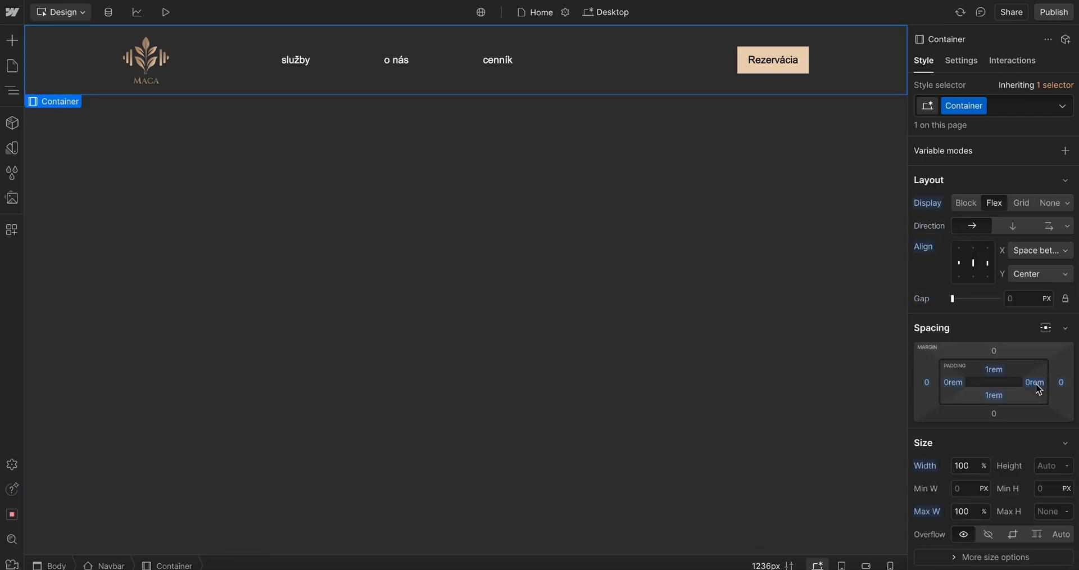
pyautogui.click(749, 61)
pyautogui.moveTo(927, 309); pyautogui.dragTo(717, 320)
pyautogui.press('super+z')
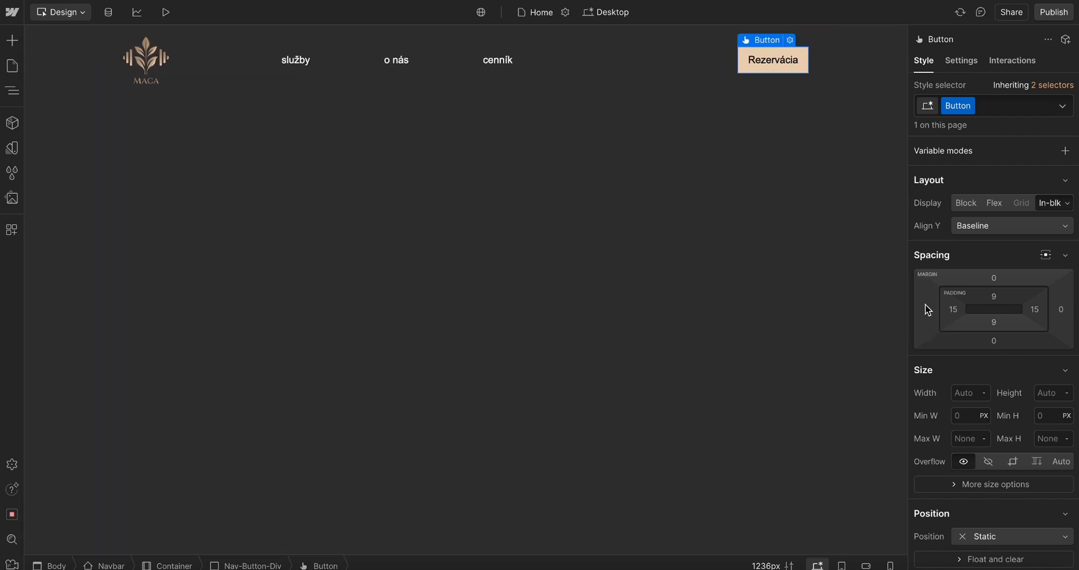
pyautogui.click(927, 310)
pyautogui.press('Return')
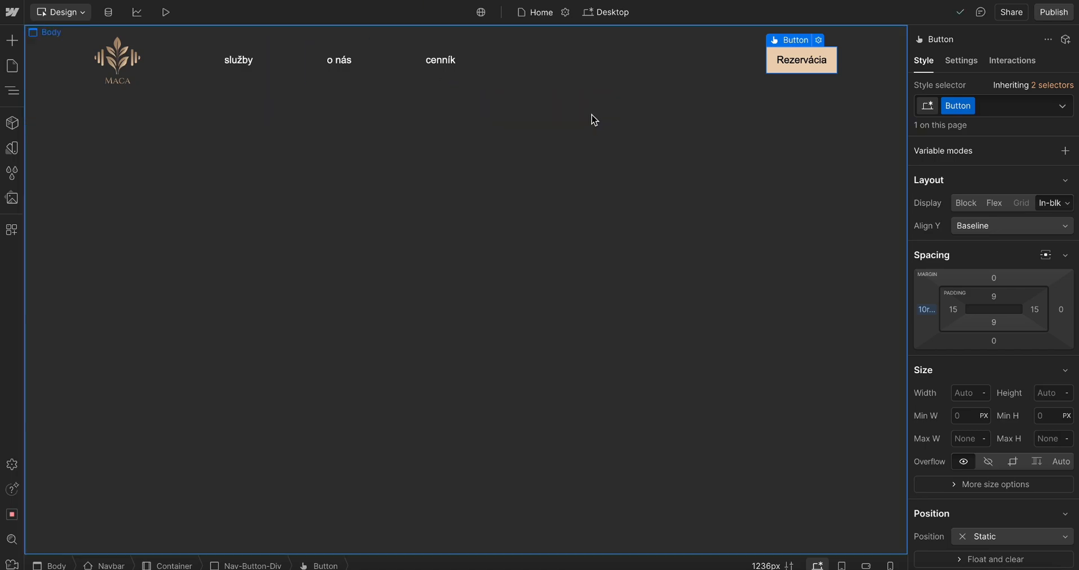
pyautogui.press('super+Tab')
pyautogui.press('super+Tab')
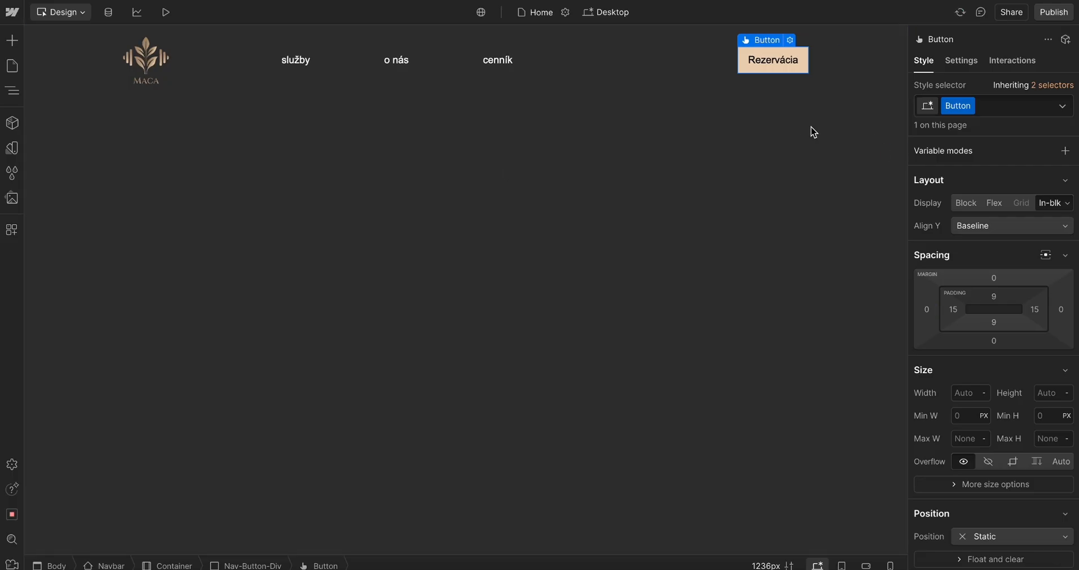
pyautogui.press('super+Tab')
pyautogui.press('super+Tab')
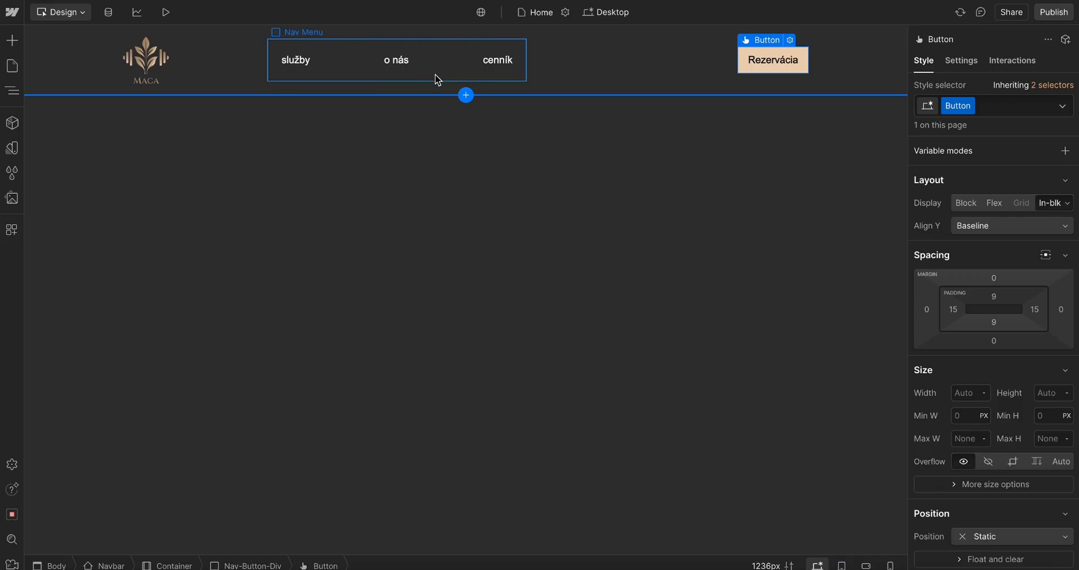
# Reduce the Nav Menu's gap to 2 rem
pyautogui.click(436, 76)
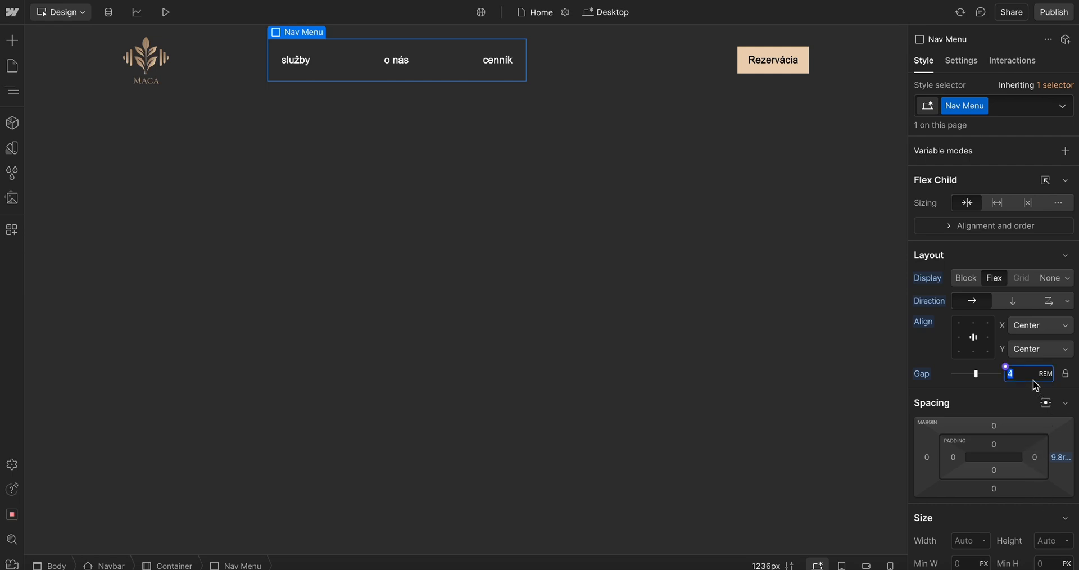
pyautogui.press('Down')
pyautogui.press('Down')
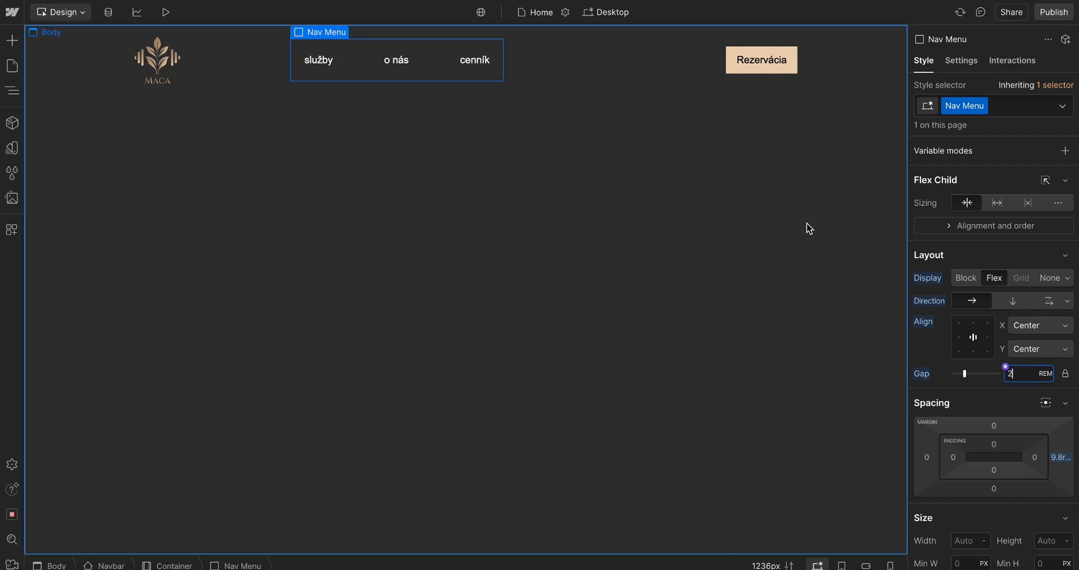
# Add a Section element to the Body below the Navbar
pyautogui.click(253, 84)
pyautogui.click(568, 239)
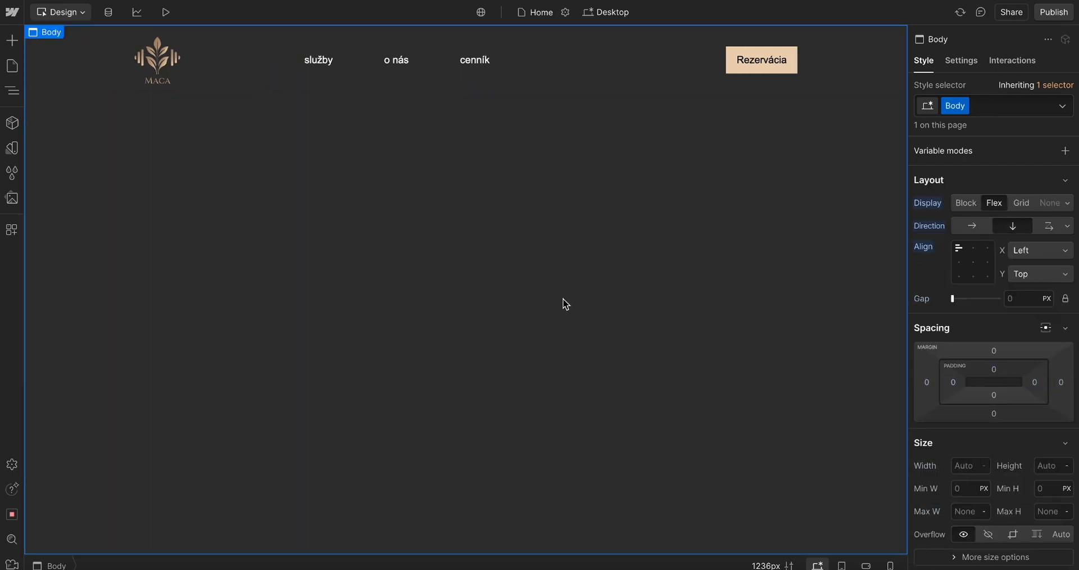
pyautogui.press('super+Tab')
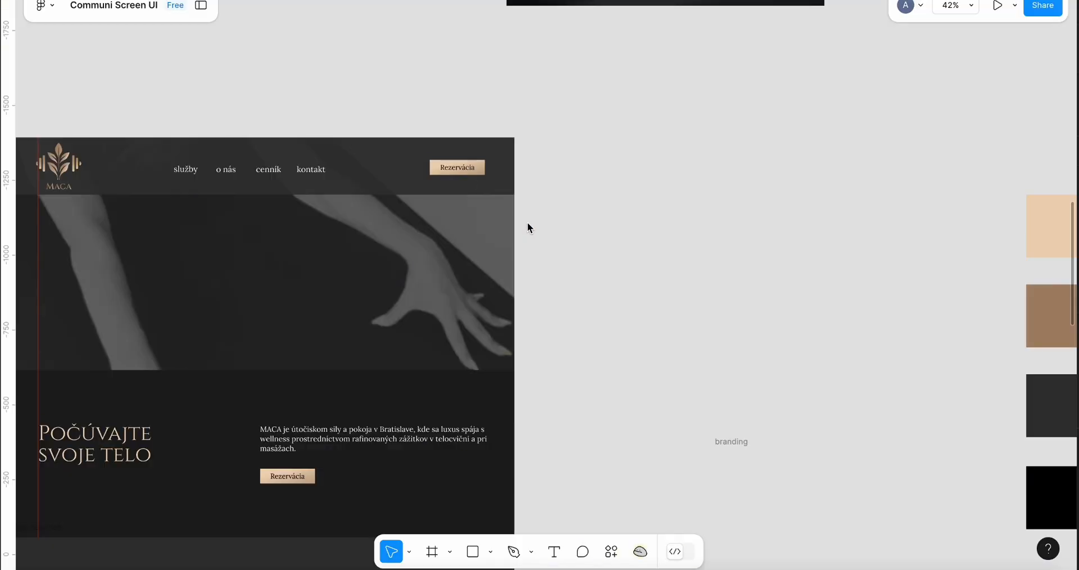
pyautogui.press('super+Tab')
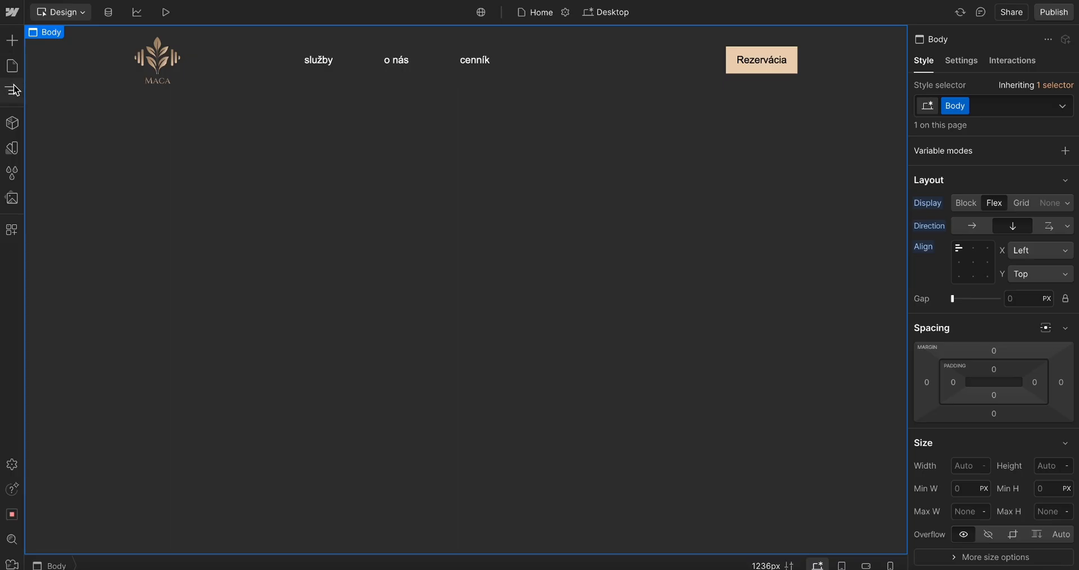
pyautogui.click(14, 87)
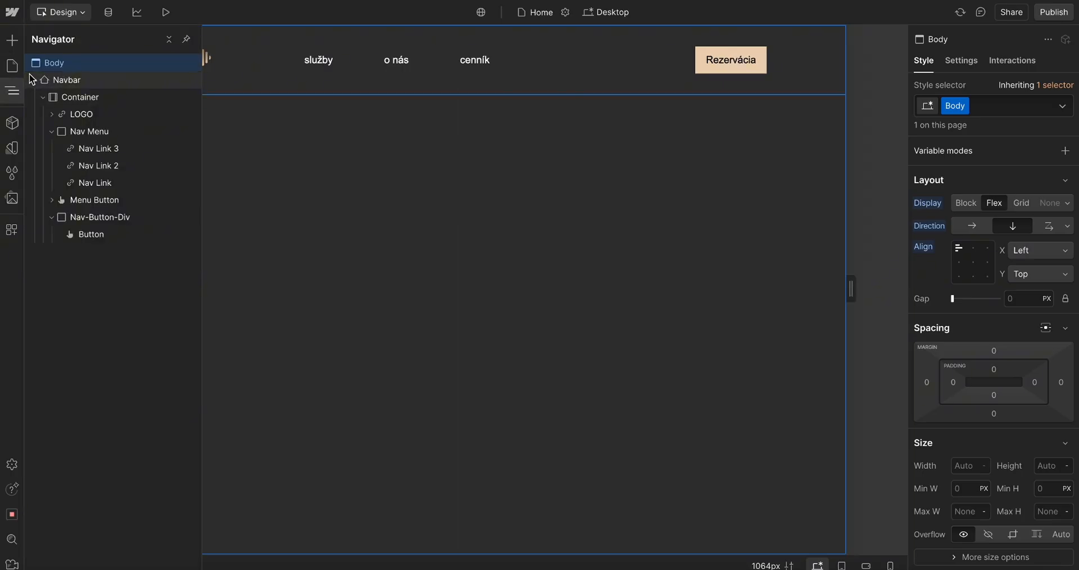
pyautogui.click(35, 80)
pyautogui.click(63, 80)
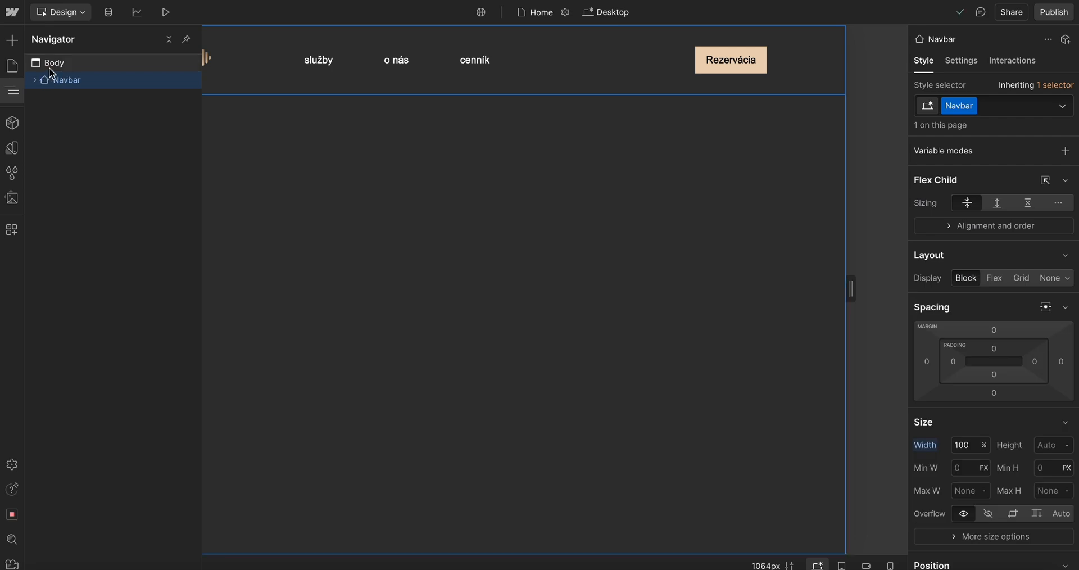
pyautogui.click(51, 66)
pyautogui.hotkey('ctrl', 'k')
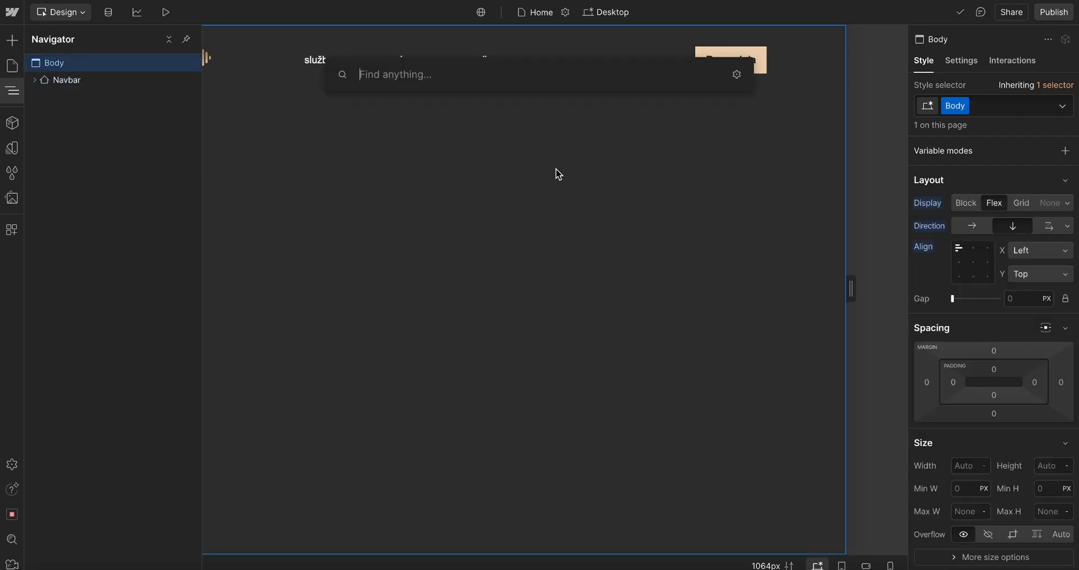
pyautogui.write('se')
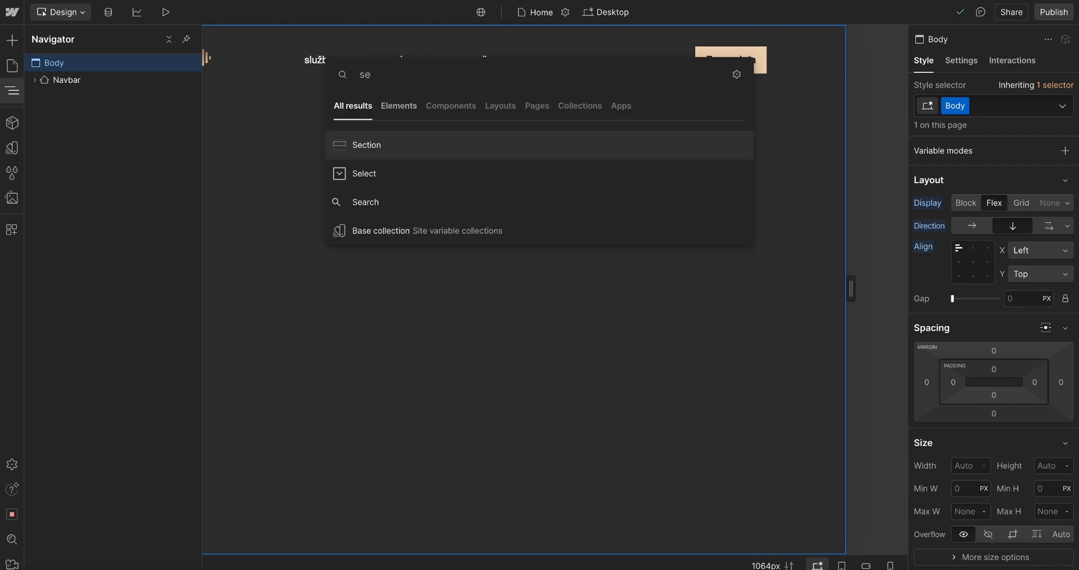
pyautogui.click(398, 147)
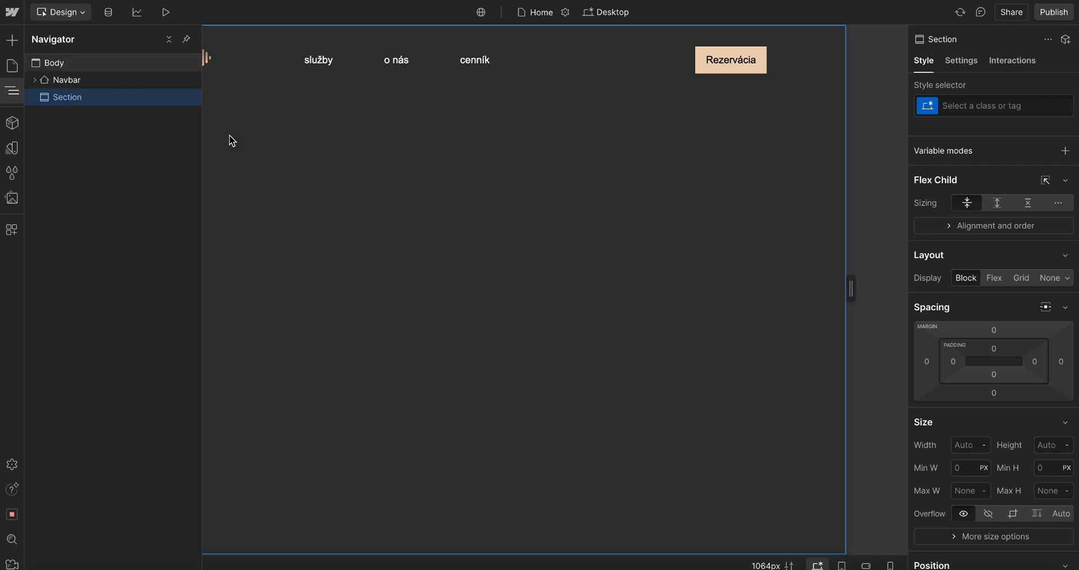
# Review the hero and following sections of the Figma design
pyautogui.hotkey('ctrl', 'Left')
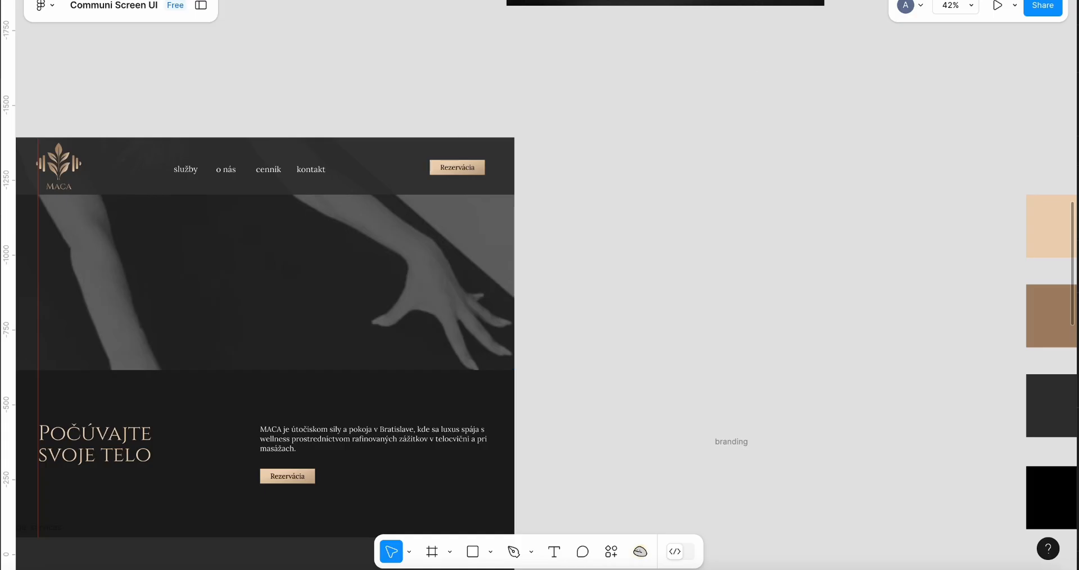
pyautogui.hotkey('ctrl', 'Right')
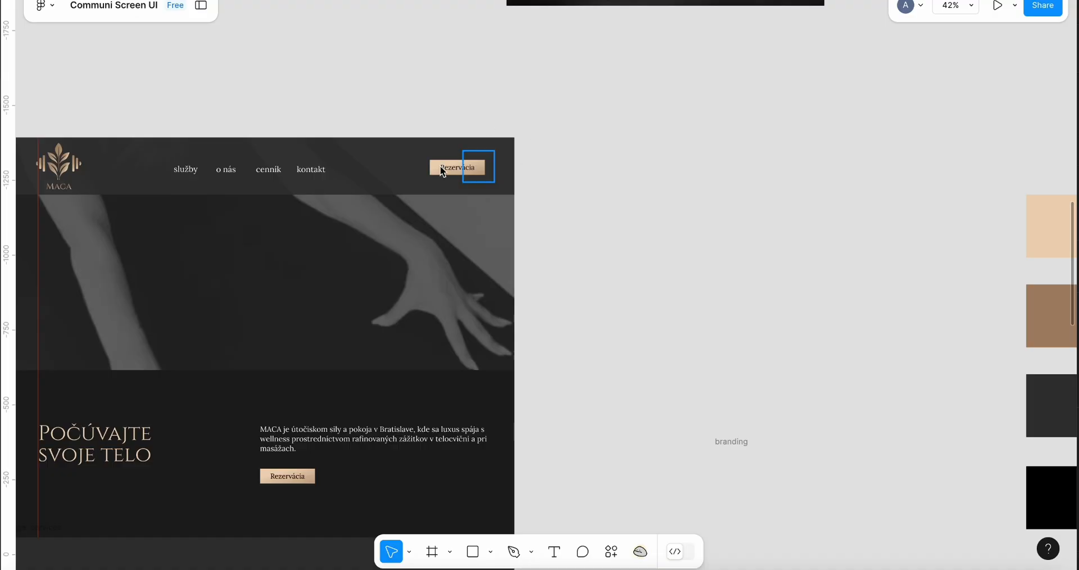
pyautogui.scroll(-3, 388, 219)
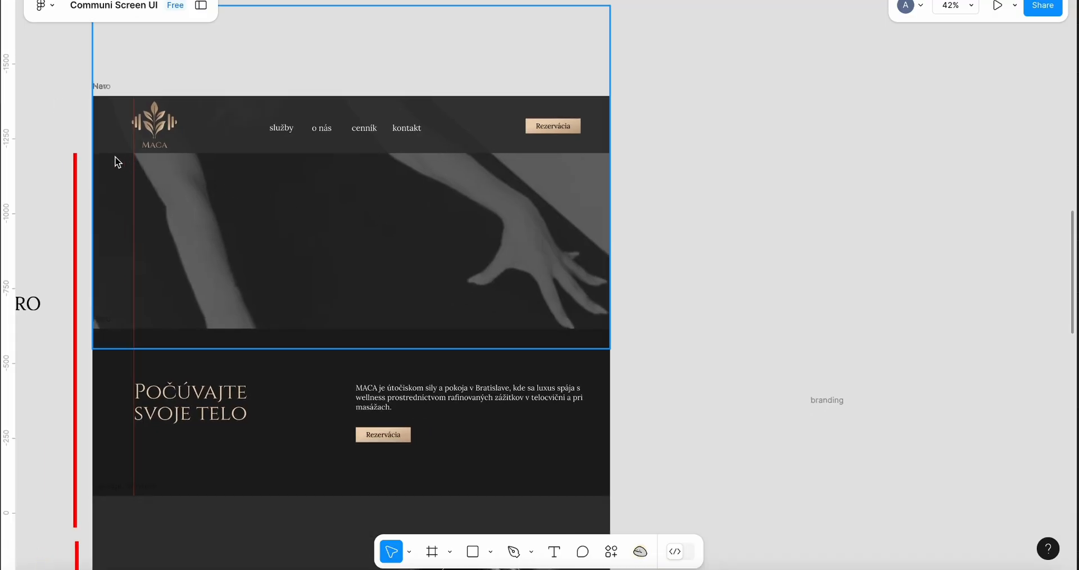
pyautogui.moveTo(94, 155); pyautogui.dragTo(611, 485)
pyautogui.scroll(-10, 611, 486)
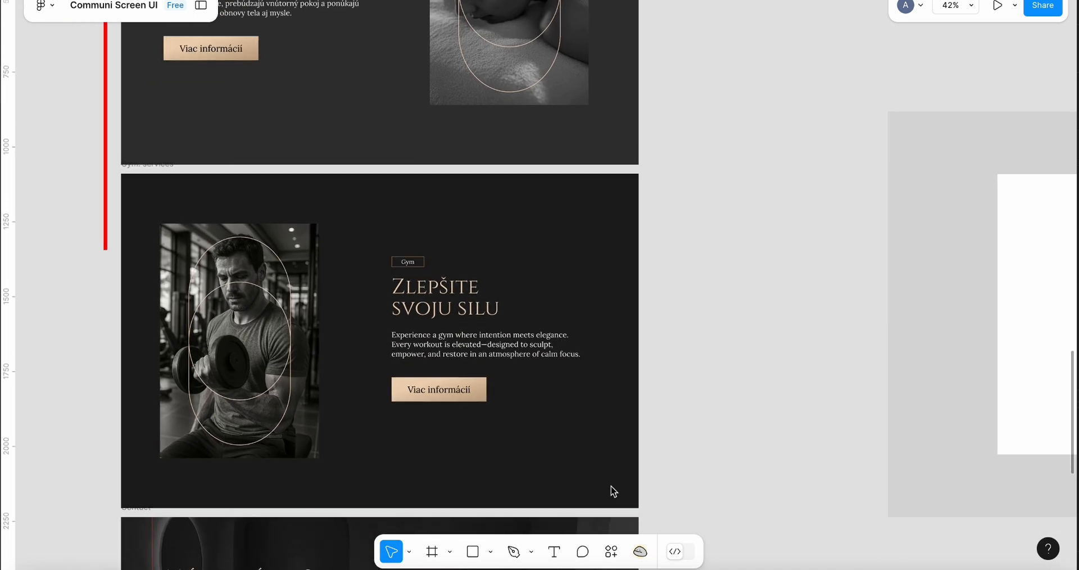
pyautogui.moveTo(119, 172); pyautogui.dragTo(653, 495)
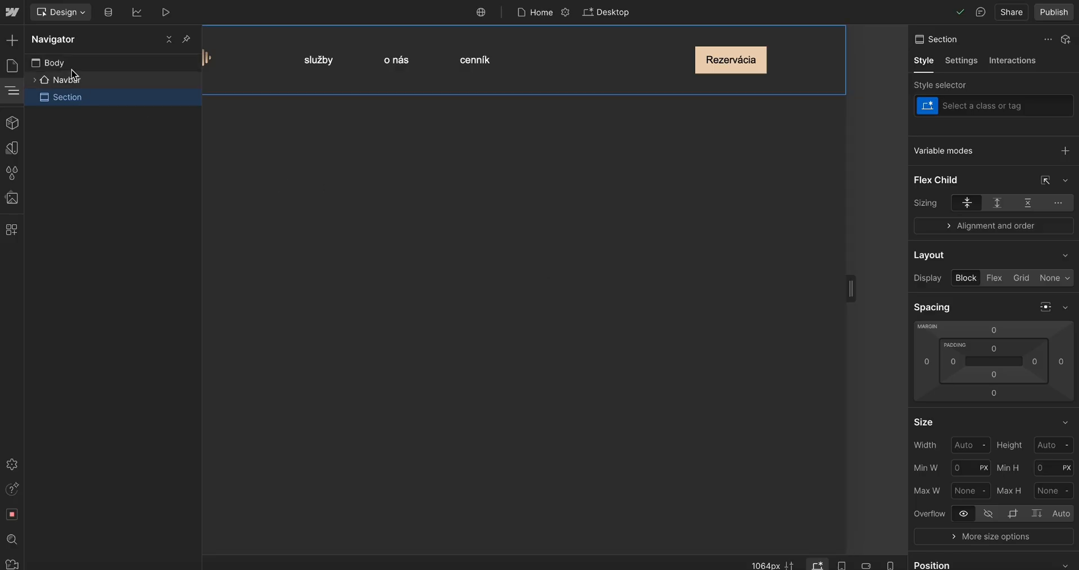
pyautogui.hotkey('ctrl', 'k')
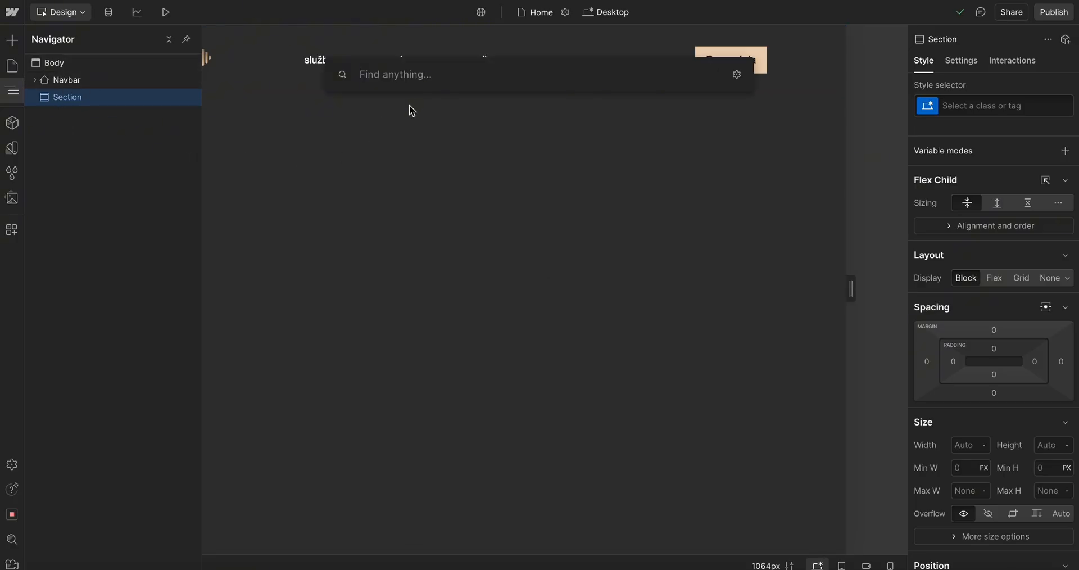
pyautogui.click(963, 67)
pyautogui.click(962, 65)
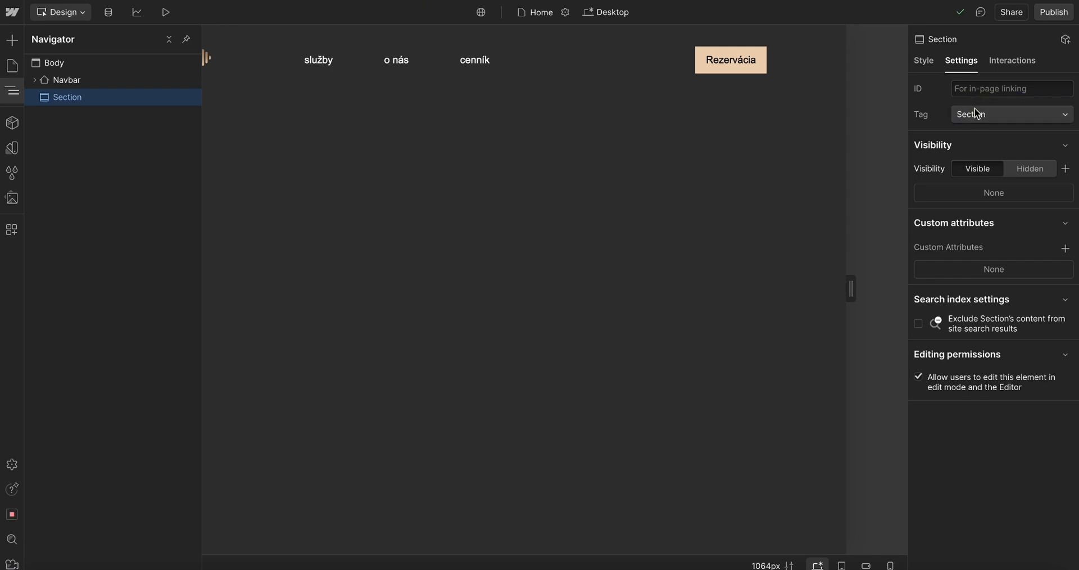
pyautogui.click(976, 113)
pyautogui.click(971, 97)
# Give the new section a new class named HERO-SECTION
pyautogui.click(923, 62)
pyautogui.click(960, 105)
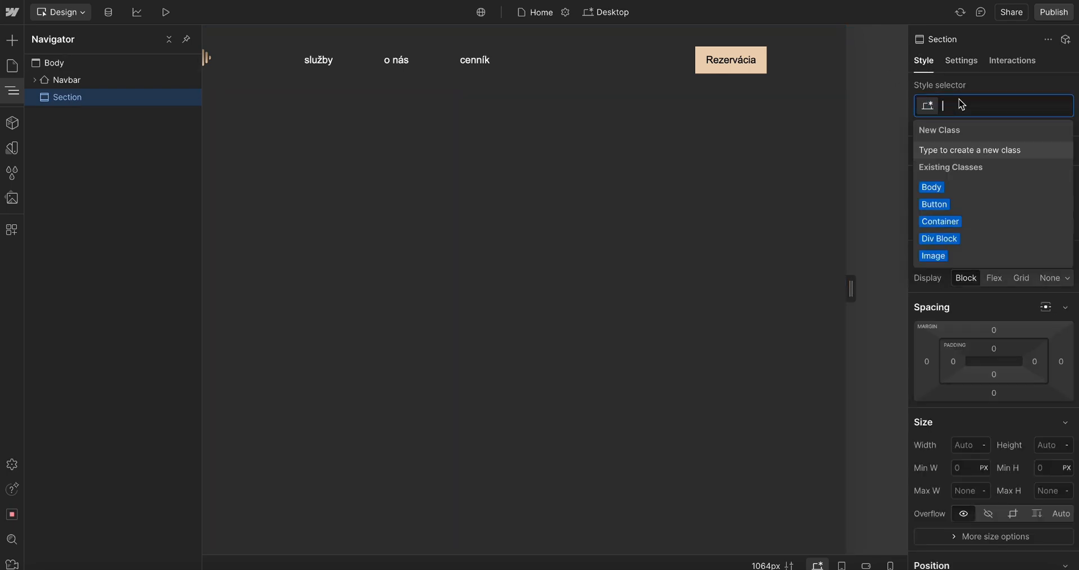
pyautogui.write('H')
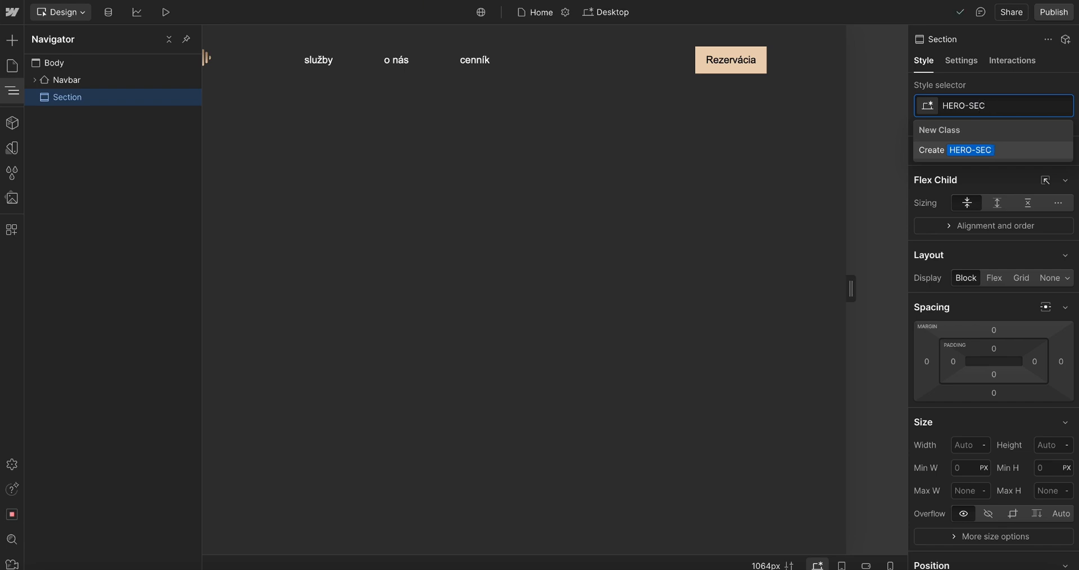
pyautogui.write('ERO-')
pyautogui.press('BackSpace')
pyautogui.press('Return')
pyautogui.doubleClick(957, 105)
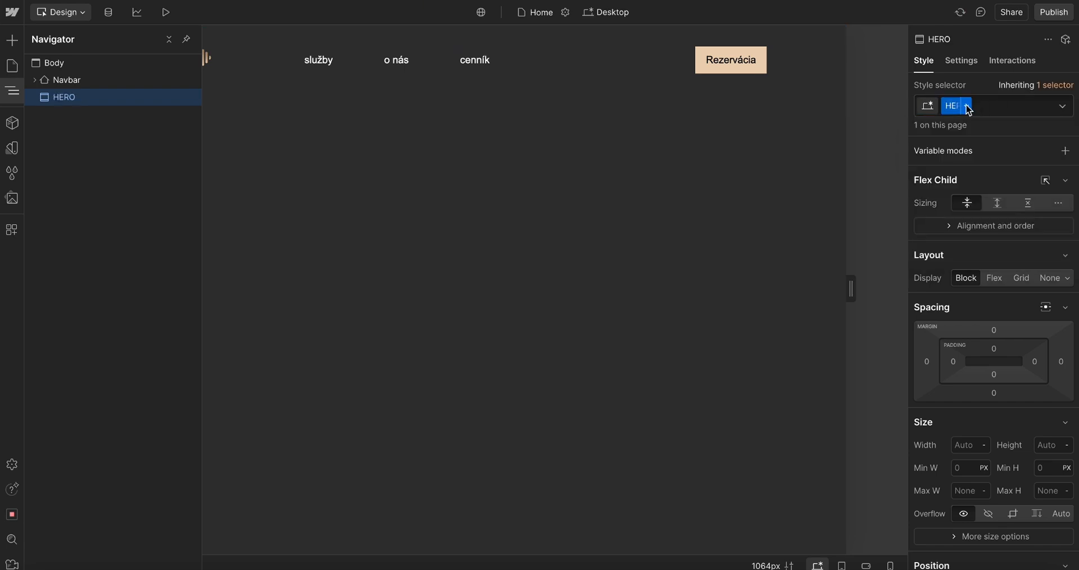
pyautogui.press('Right')
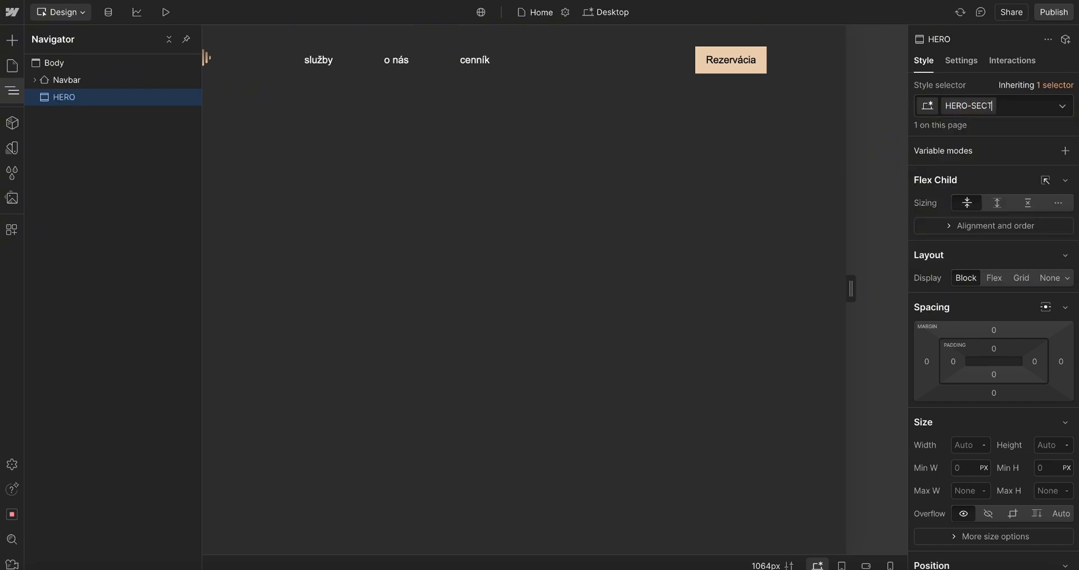
pyautogui.press('Return')
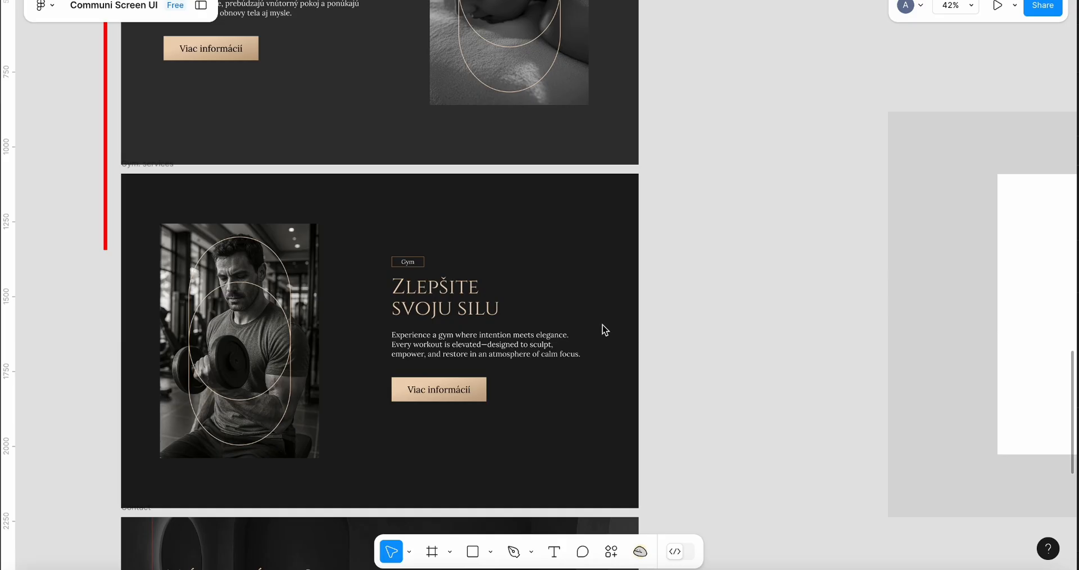
# Capture and inspect the hero frame of the Figma design
pyautogui.press('super+shift+4')
pyautogui.moveTo(119, 175); pyautogui.dragTo(639, 510)
pyautogui.scroll(5, 639, 511)
pyautogui.hscroll(-3, 638, 511)
pyautogui.rightClick(639, 511)
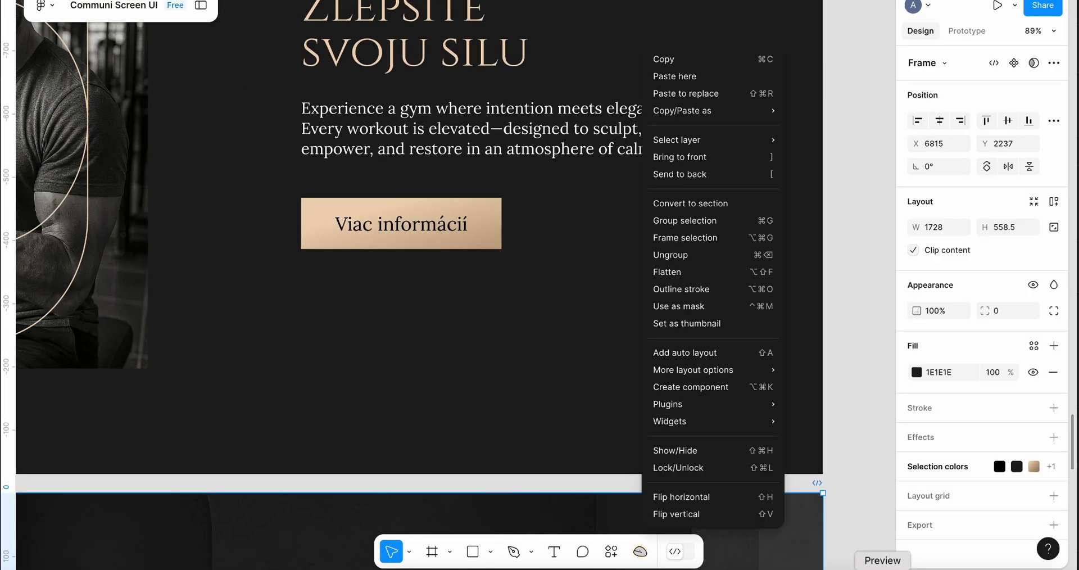
pyautogui.click(997, 6)
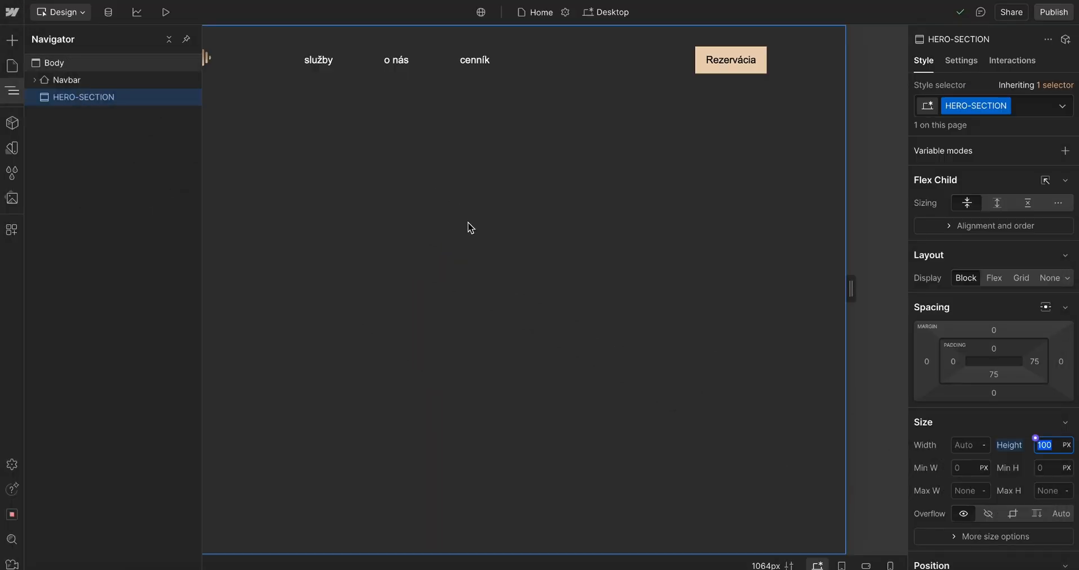
pyautogui.click(66, 90)
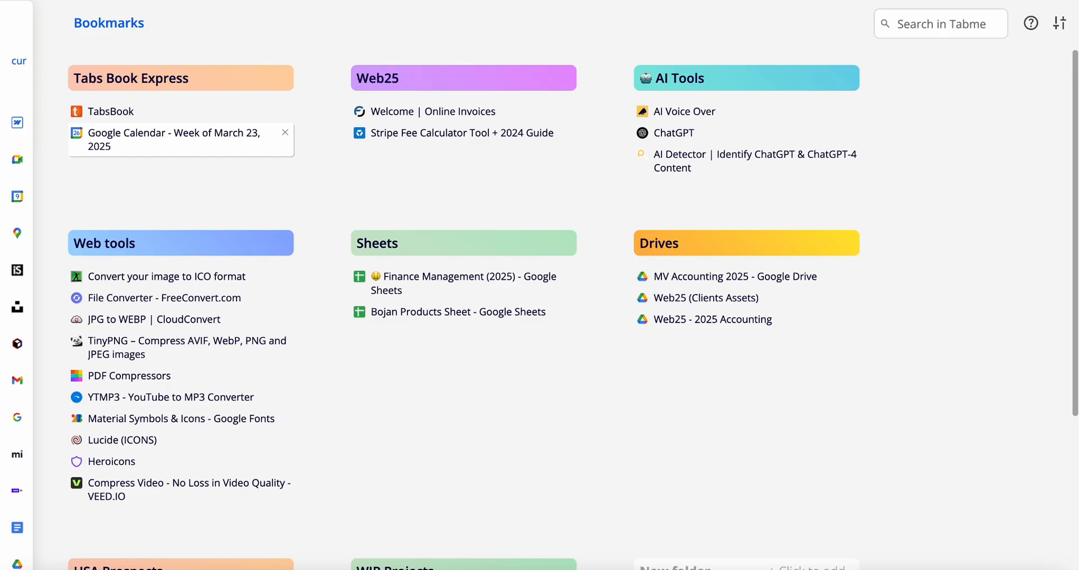
pyautogui.write('web25.io')
pyautogui.press('Return')
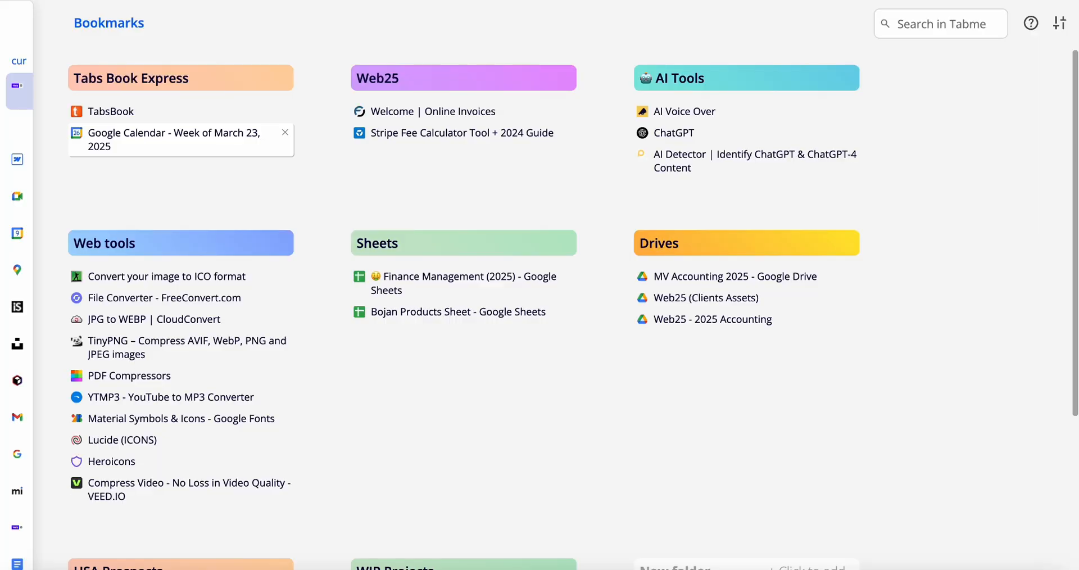
# Switch to the browser and open Google Calendar
pyautogui.write('de')
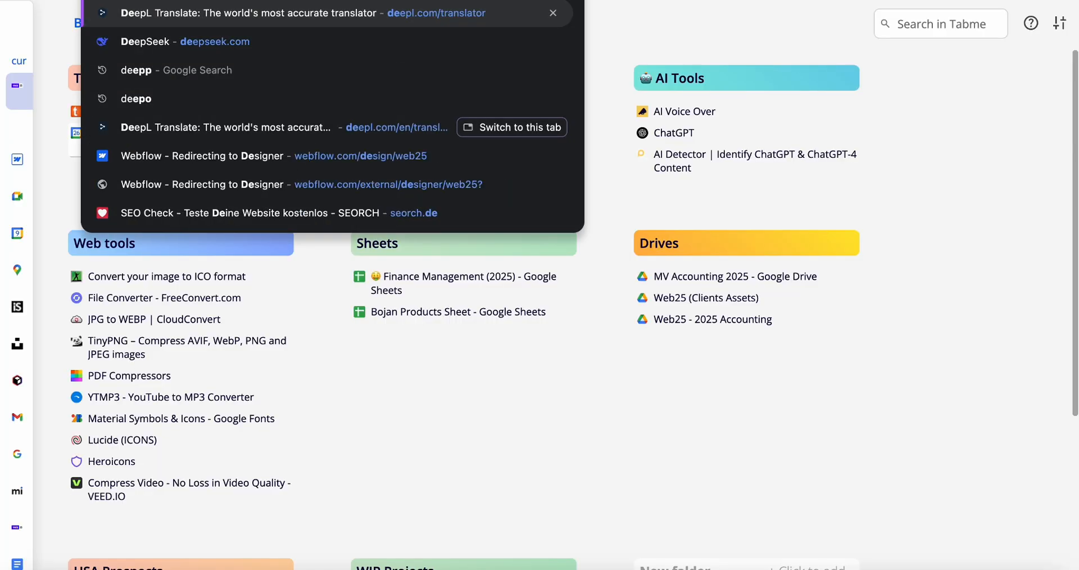
pyautogui.press('Return')
pyautogui.write('c')
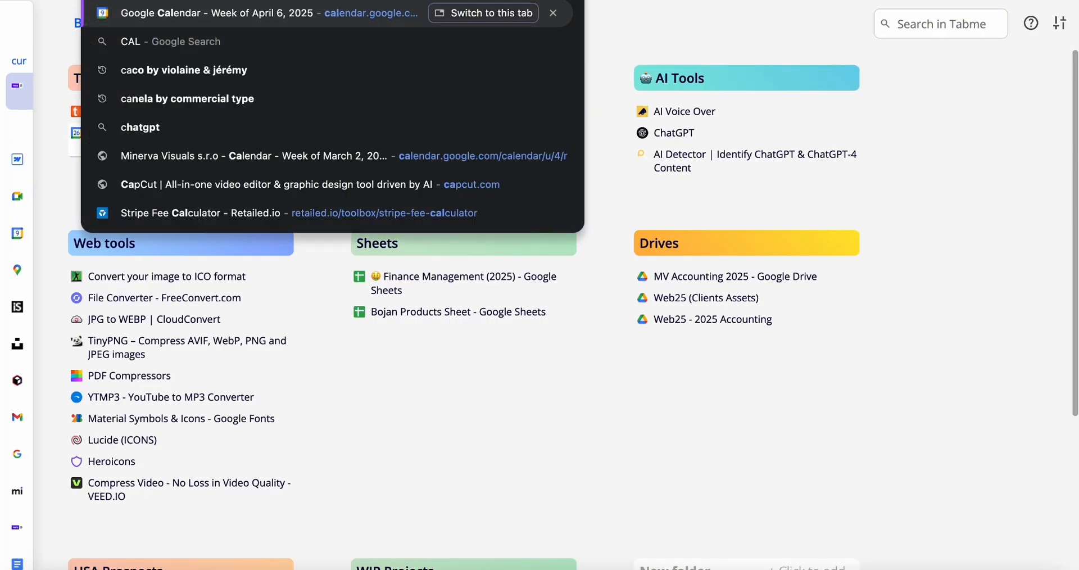
pyautogui.press('Return')
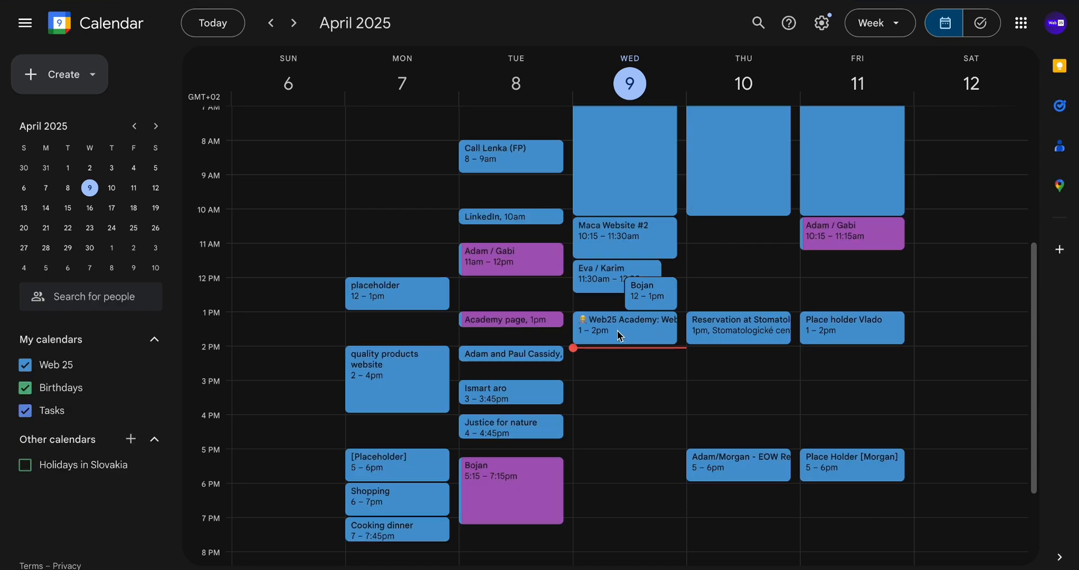
# Extend Wednesday's Web25 Academy: Webflow 3 event to end at 2:45 pm
pyautogui.click(617, 329)
pyautogui.click(614, 351)
pyautogui.click(611, 351)
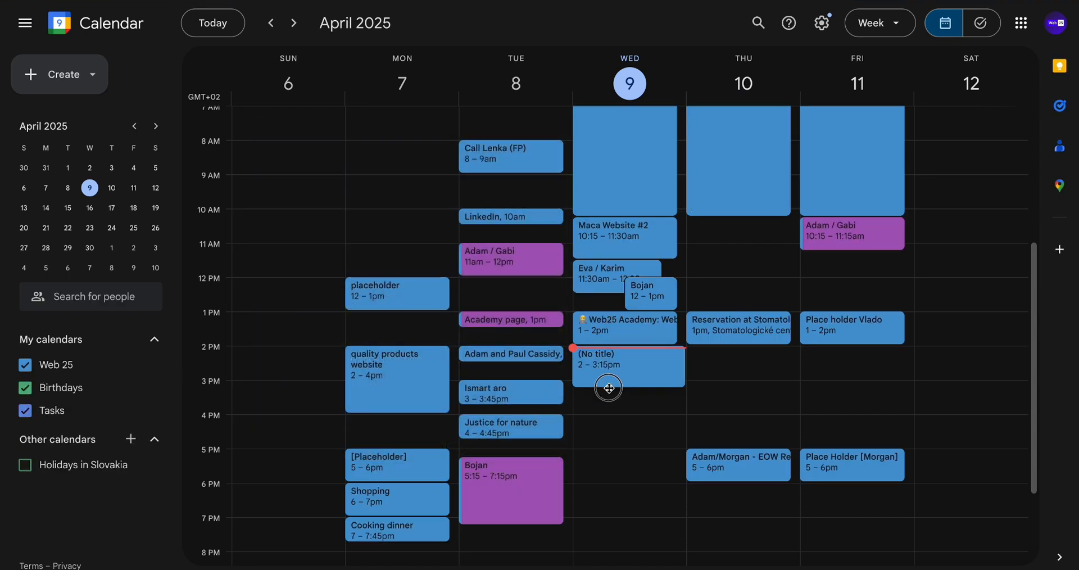
pyautogui.click(618, 337)
pyautogui.moveTo(616, 342); pyautogui.dragTo(616, 371)
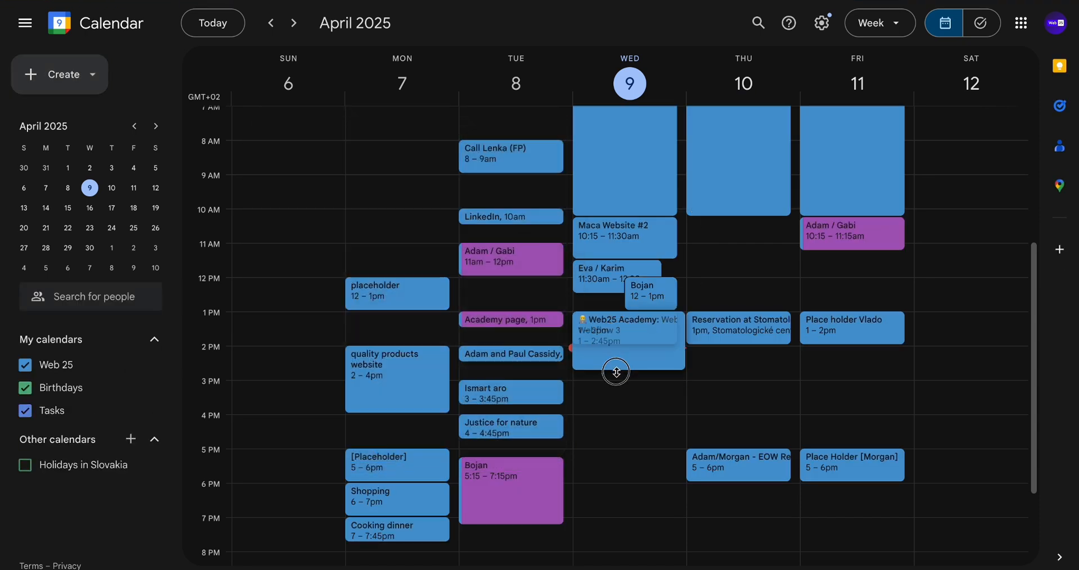
pyautogui.click(692, 359)
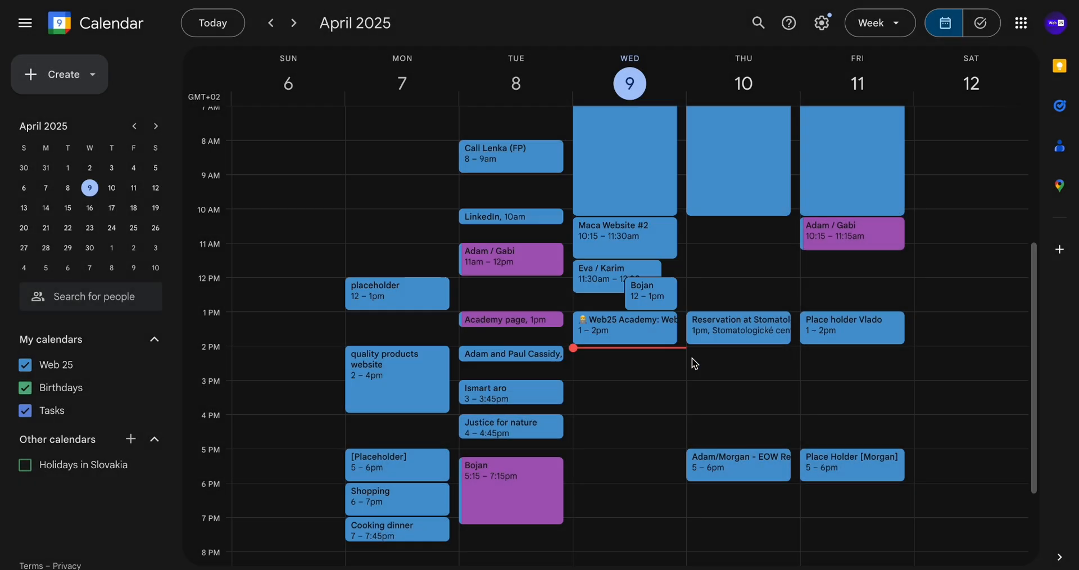
# Open the Web25 Academy event and join its video call
pyautogui.doubleClick(628, 326)
pyautogui.click(110, 197)
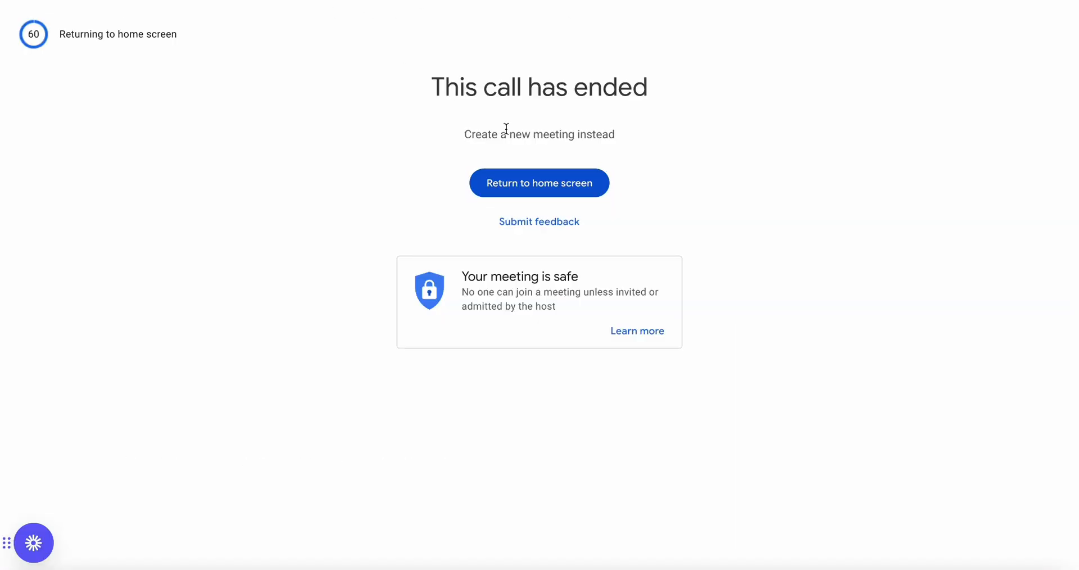
# Try to rejoin the ended Web25 Academy: Webflow 3 call from the Meet home screen
pyautogui.click(536, 181)
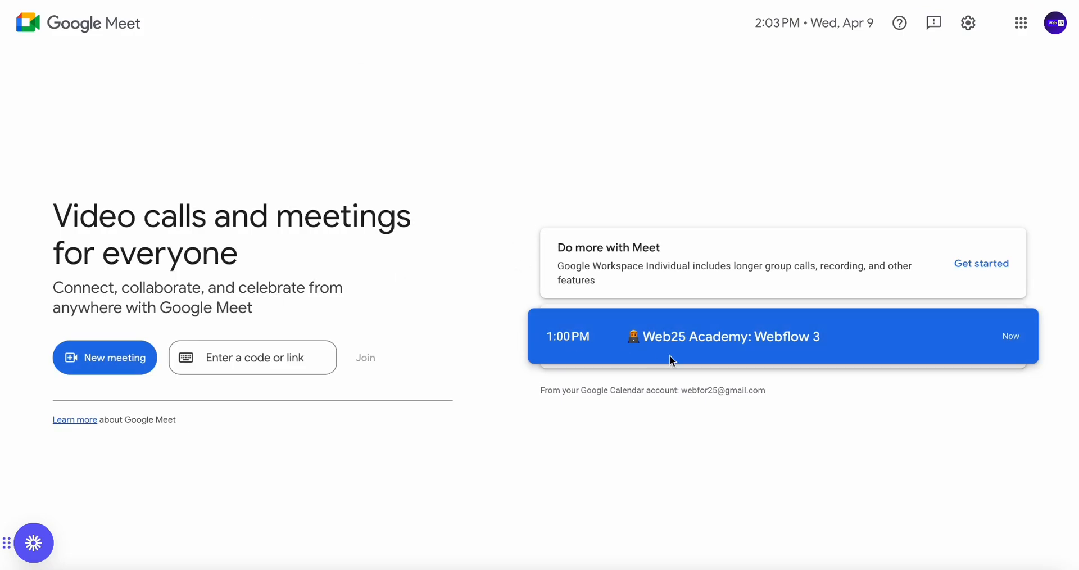
pyautogui.click(670, 356)
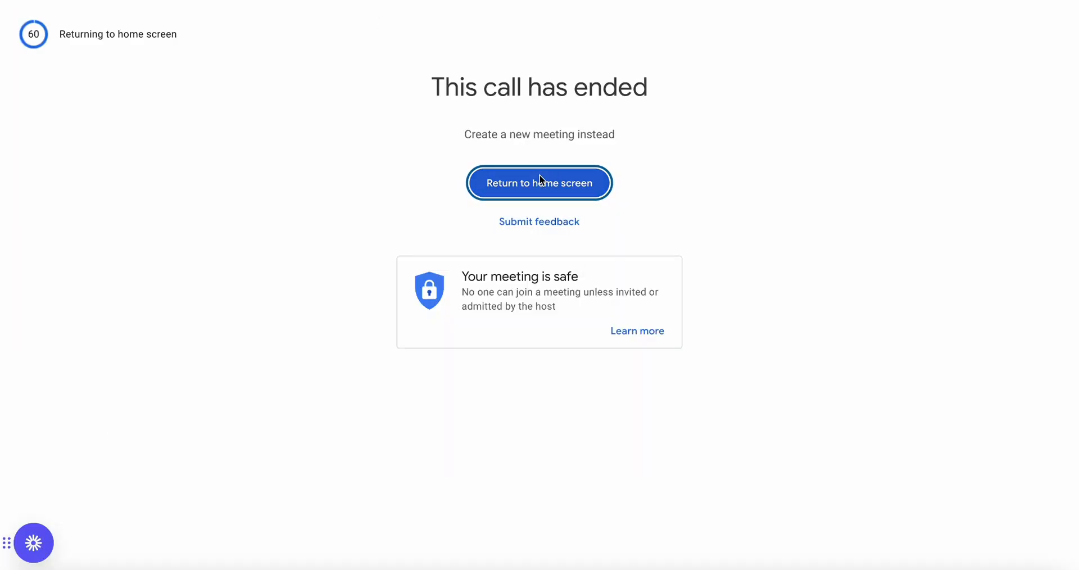
pyautogui.click(540, 181)
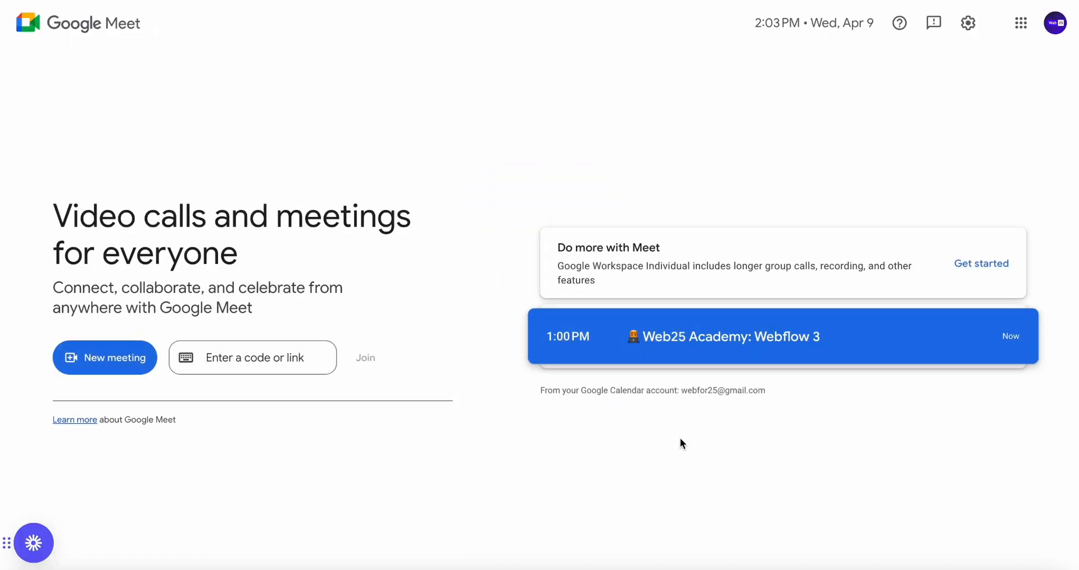
pyautogui.click(1011, 336)
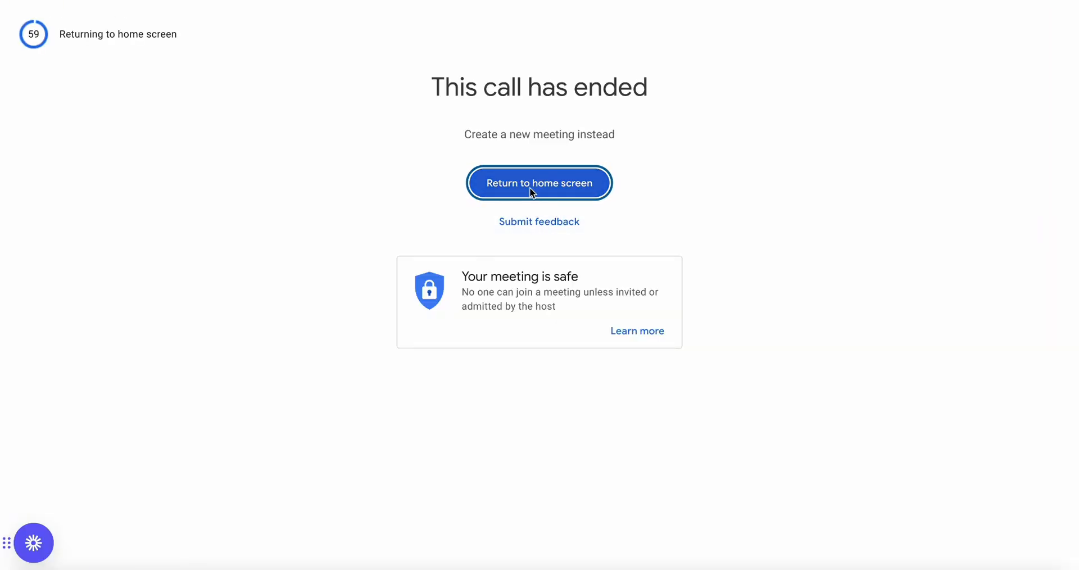
pyautogui.click(529, 187)
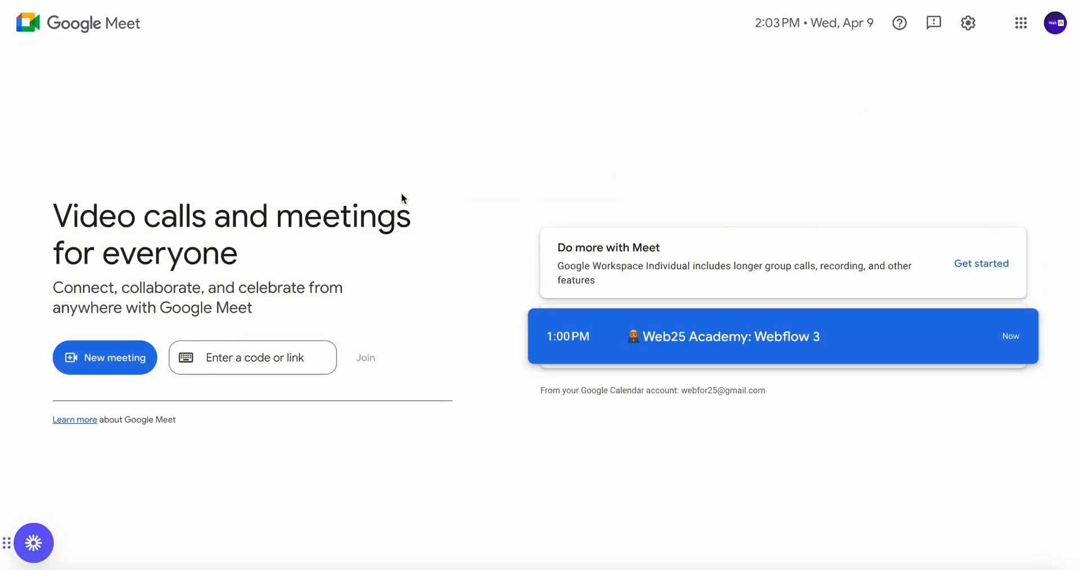
# Start a new instant meeting in Google Meet
pyautogui.click(109, 358)
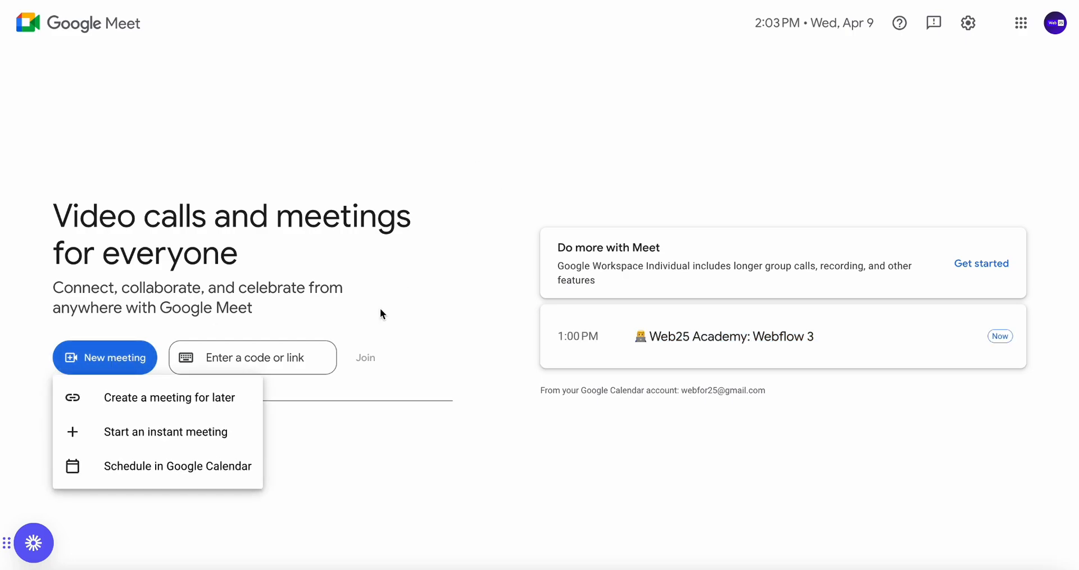
pyautogui.click(177, 430)
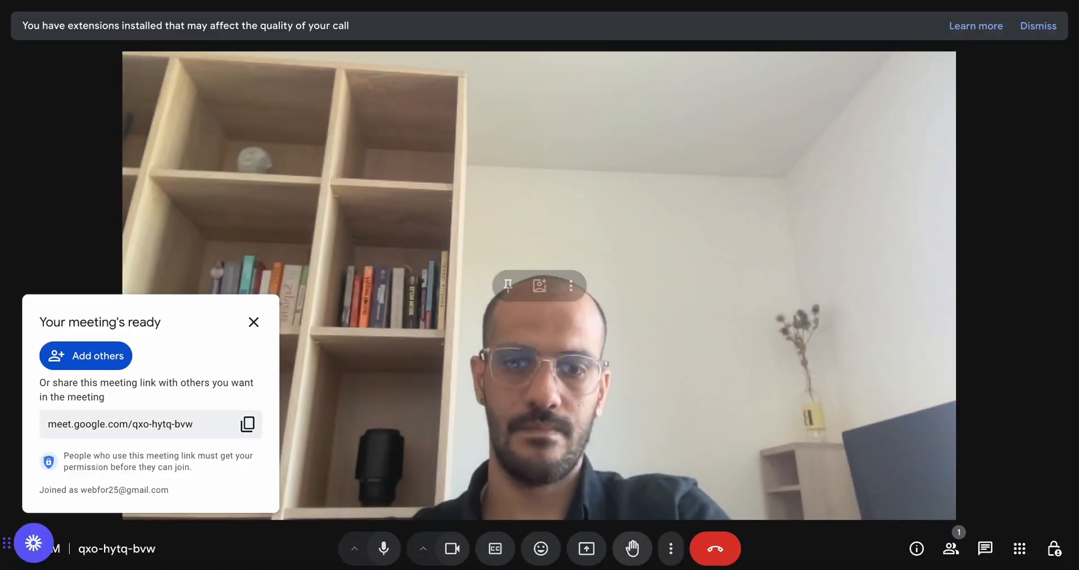
pyautogui.click(823, 568)
pyautogui.click(326, 26)
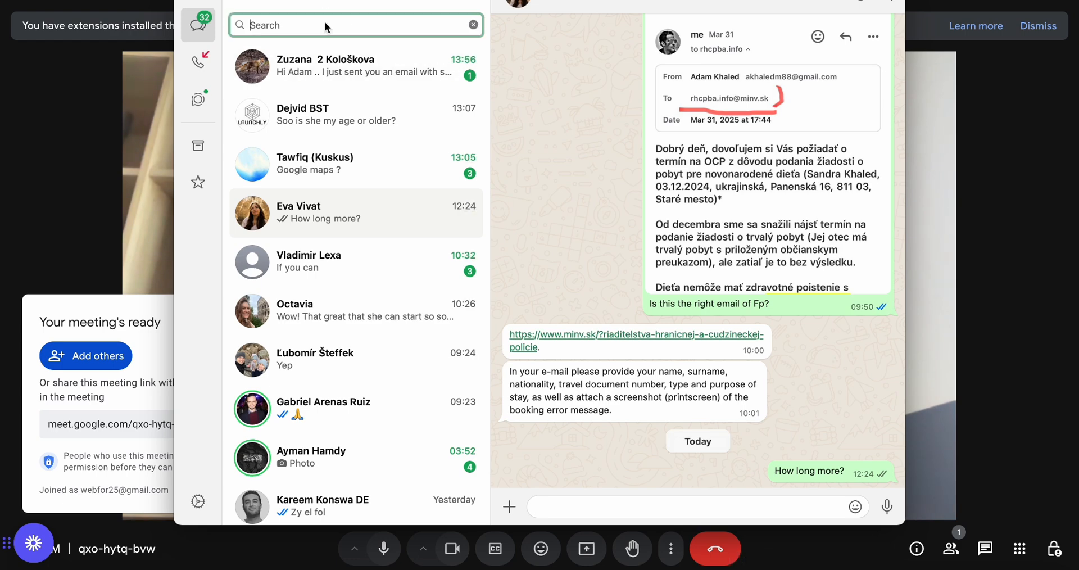
pyautogui.write('SASA')
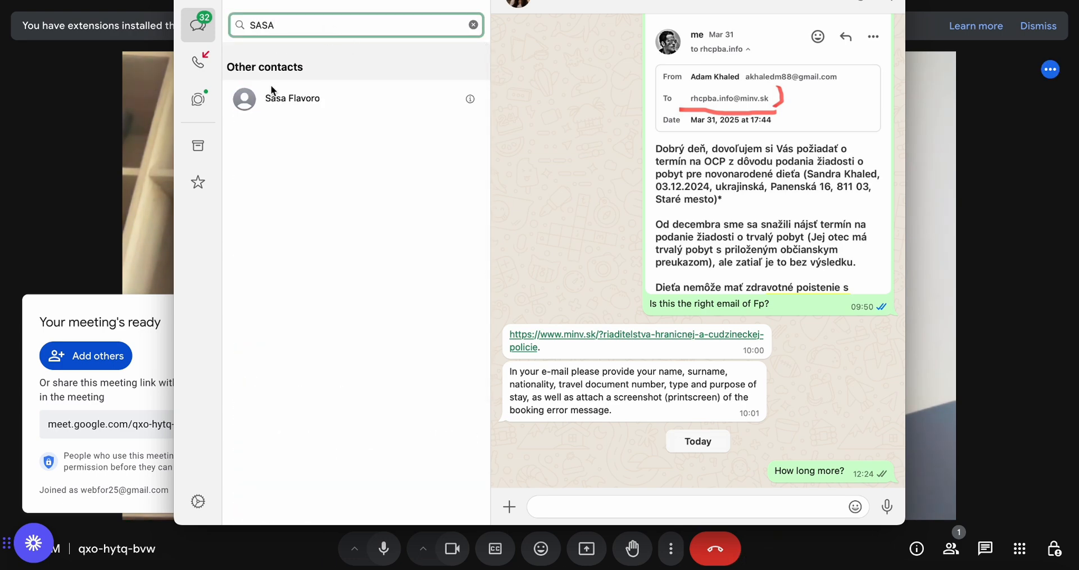
# Switch to Telegram, open the student's chat and paste and send the new meeting link
pyautogui.click(559, 567)
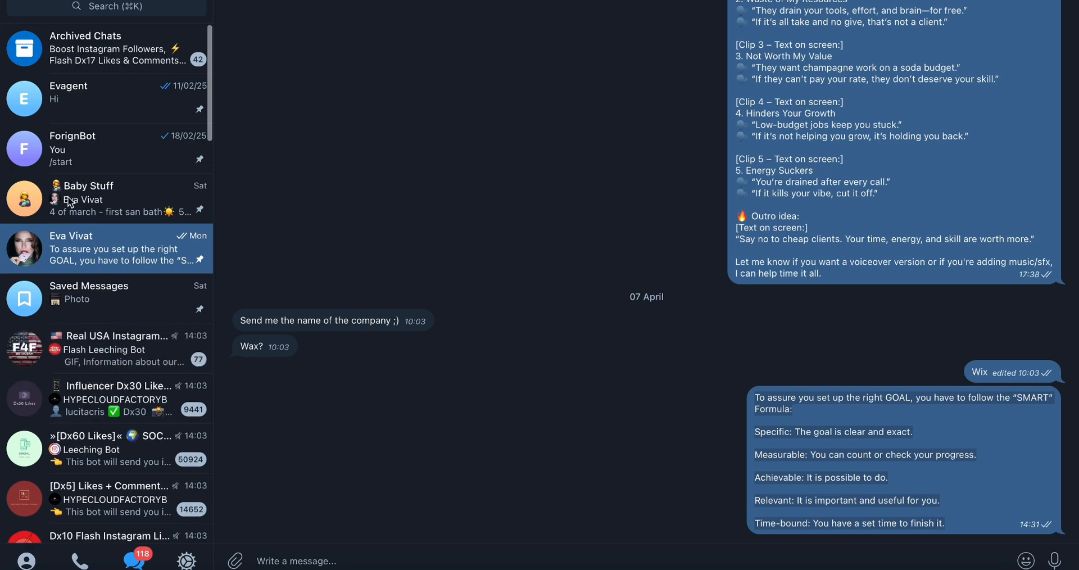
pyautogui.scroll(-3, 84, 225)
pyautogui.scroll(3, 95, 112)
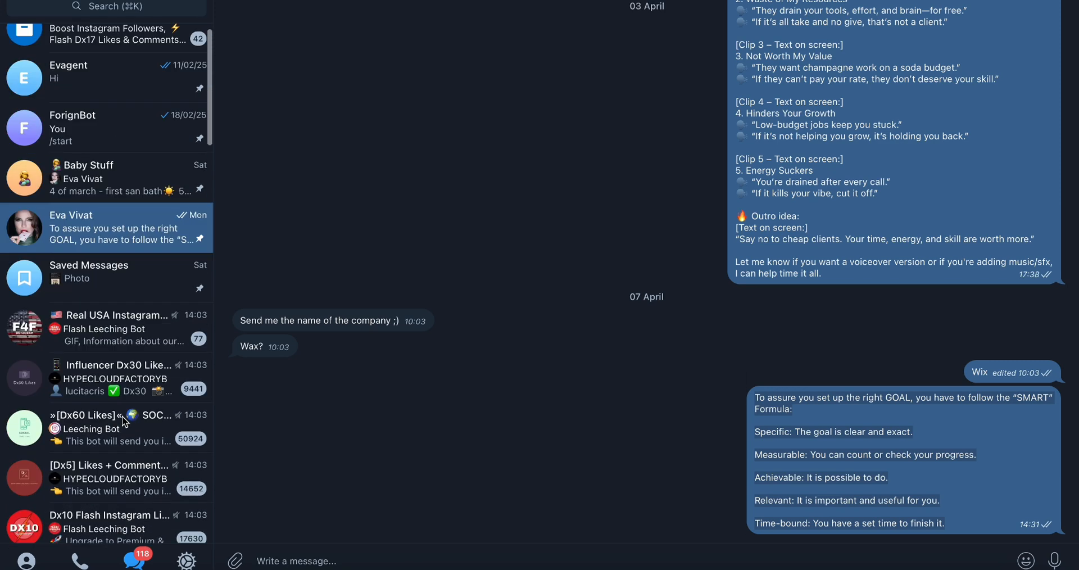
pyautogui.press('super+k')
pyautogui.write('SAS')
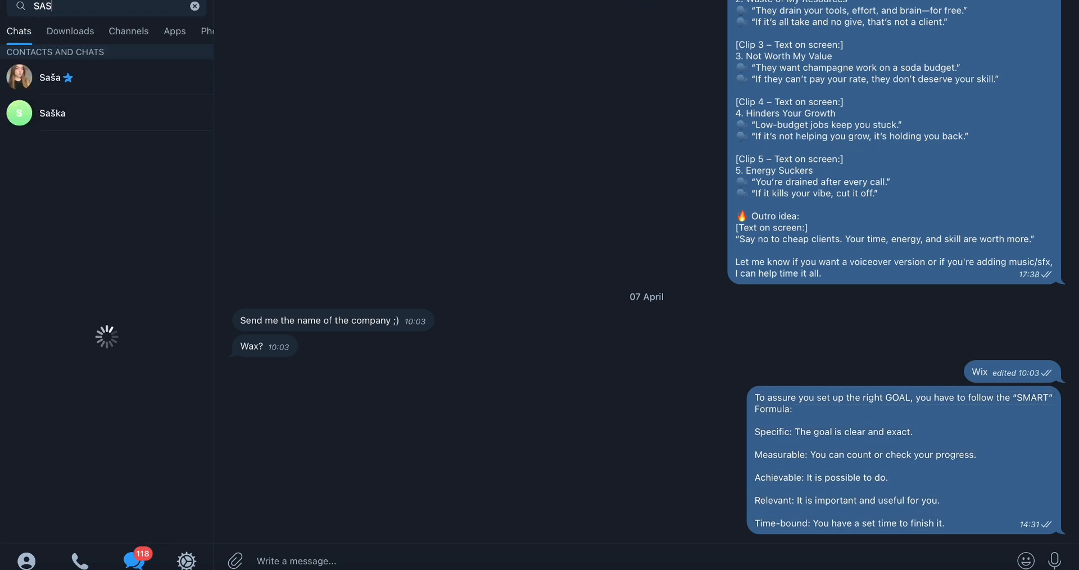
pyautogui.click(97, 81)
pyautogui.write('https://meet.google.com/qxo-hytq-bvw?authuser=0')
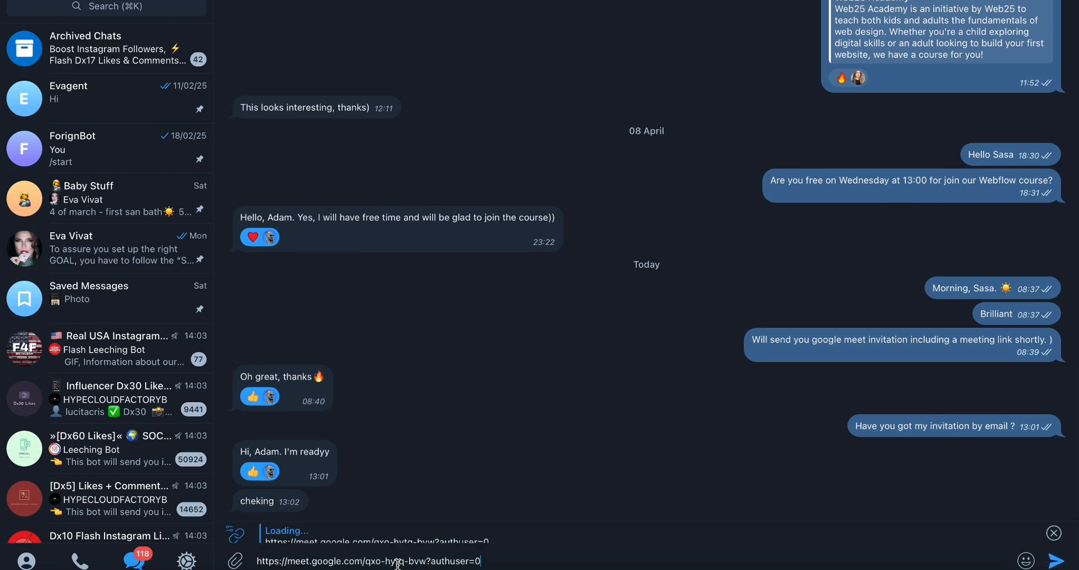
pyautogui.press('Return')
# Switch to WhatsApp, search chats for DE, open the matching contact and send the meeting link
pyautogui.press('super+Tab')
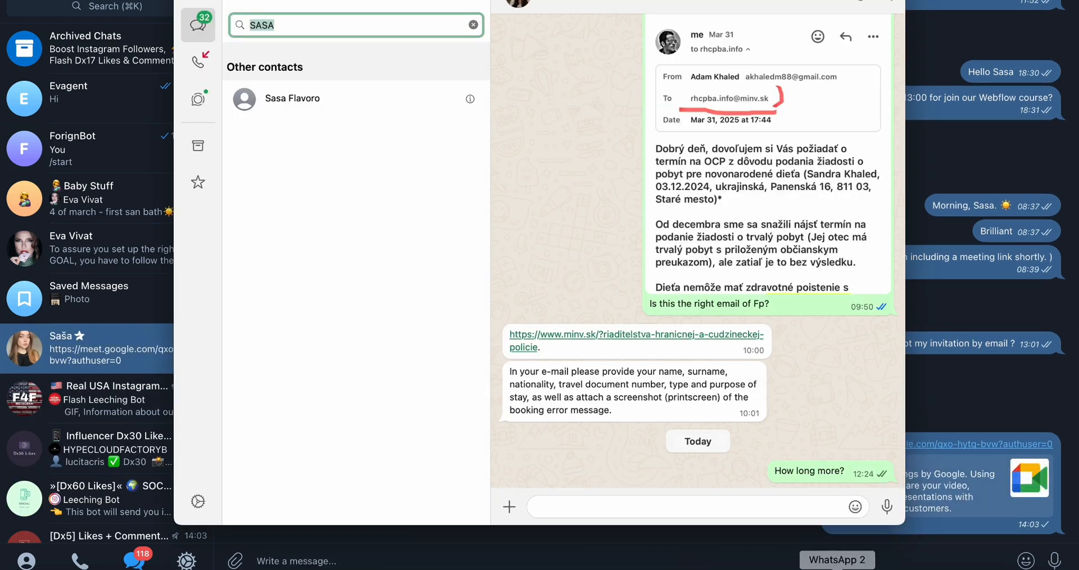
pyautogui.write('DE')
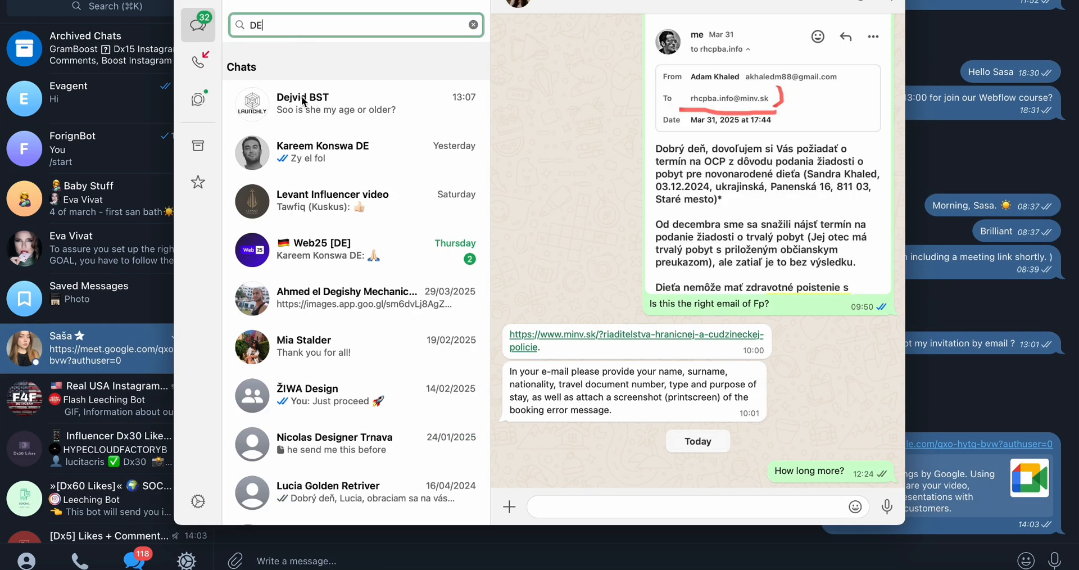
pyautogui.press('Return')
pyautogui.click(576, 502)
pyautogui.write('https://meet.google.com/qxo-hytq-bvw?authuser=0')
pyautogui.press('Return')
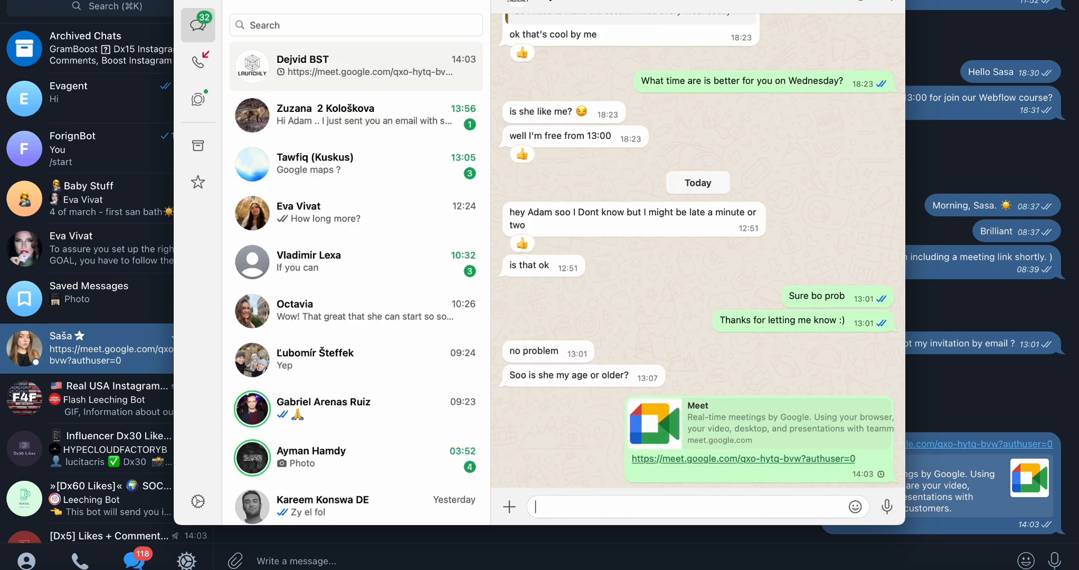
# Reply to the contact's question about age with the message Older
pyautogui.click(654, 376)
pyautogui.click(660, 386)
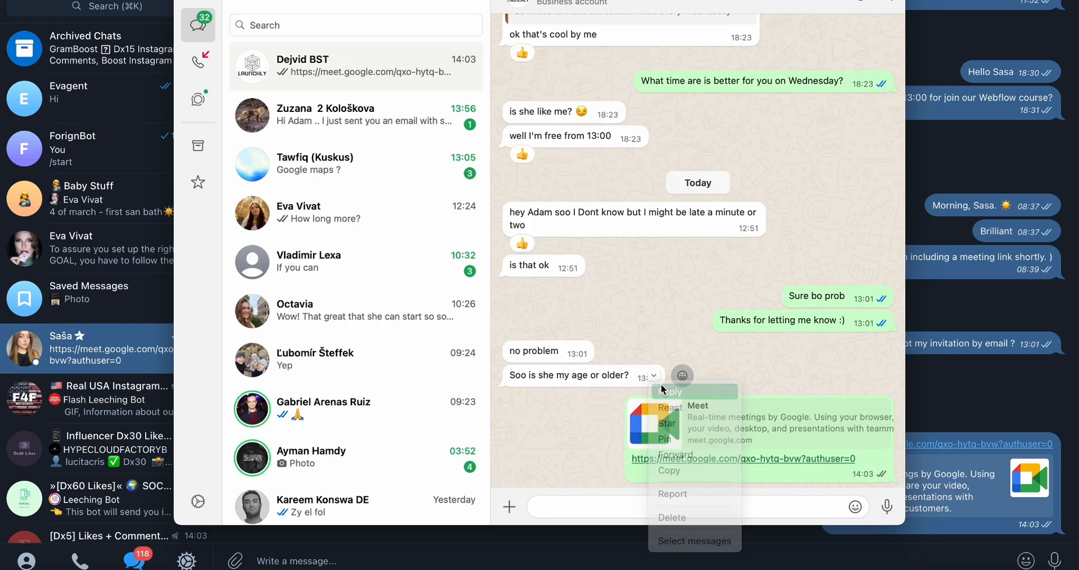
pyautogui.write('OLD')
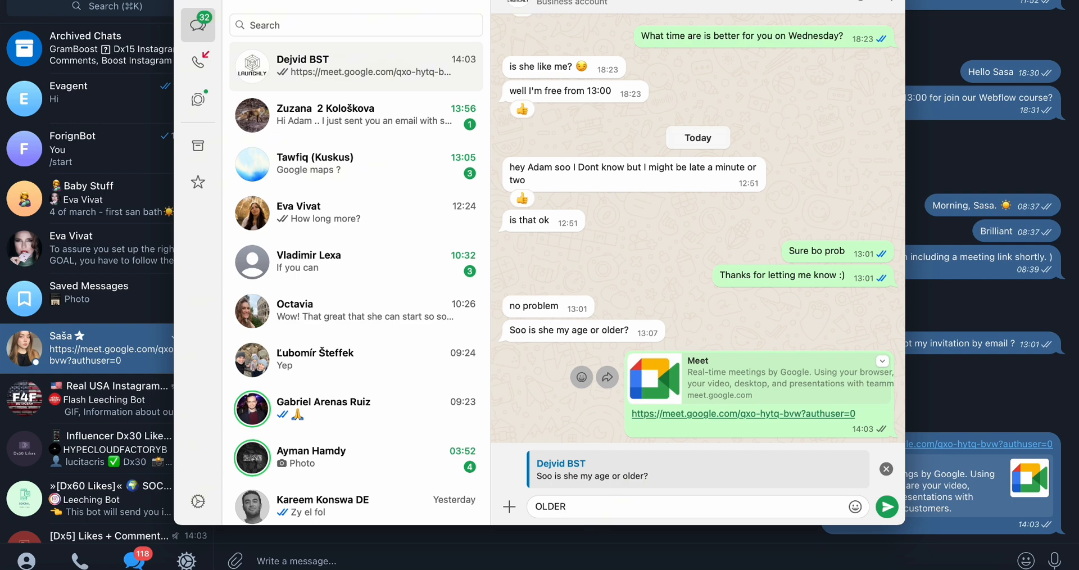
pyautogui.write('er')
pyautogui.press('Return')
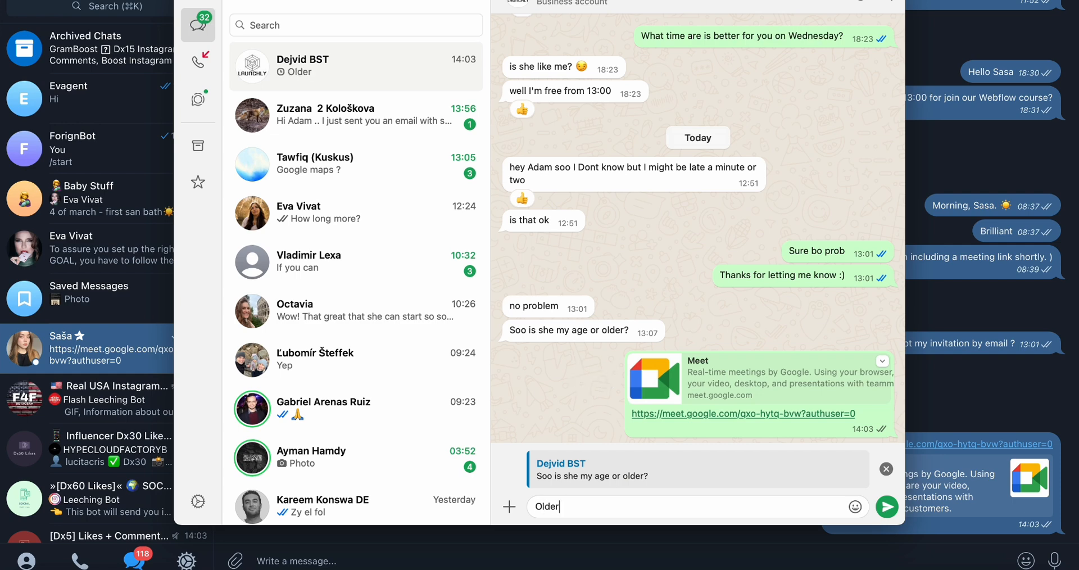
# Return to the call, close the meeting-ready panel and admit both participants waiting to join
pyautogui.press('super+Tab')
pyautogui.press('super+Tab')
pyautogui.press('super+Tab')
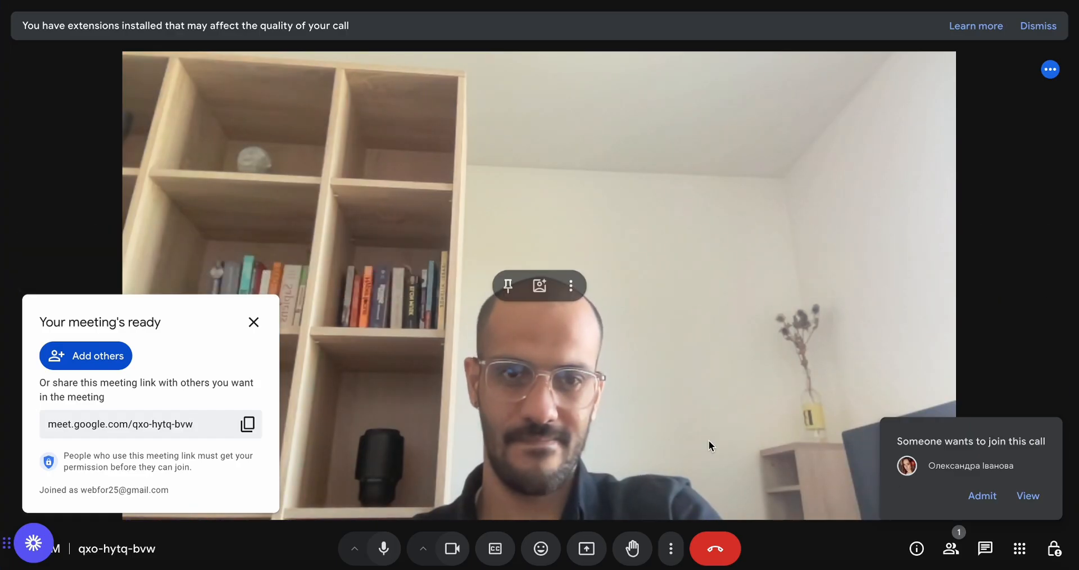
pyautogui.click(982, 495)
pyautogui.click(252, 322)
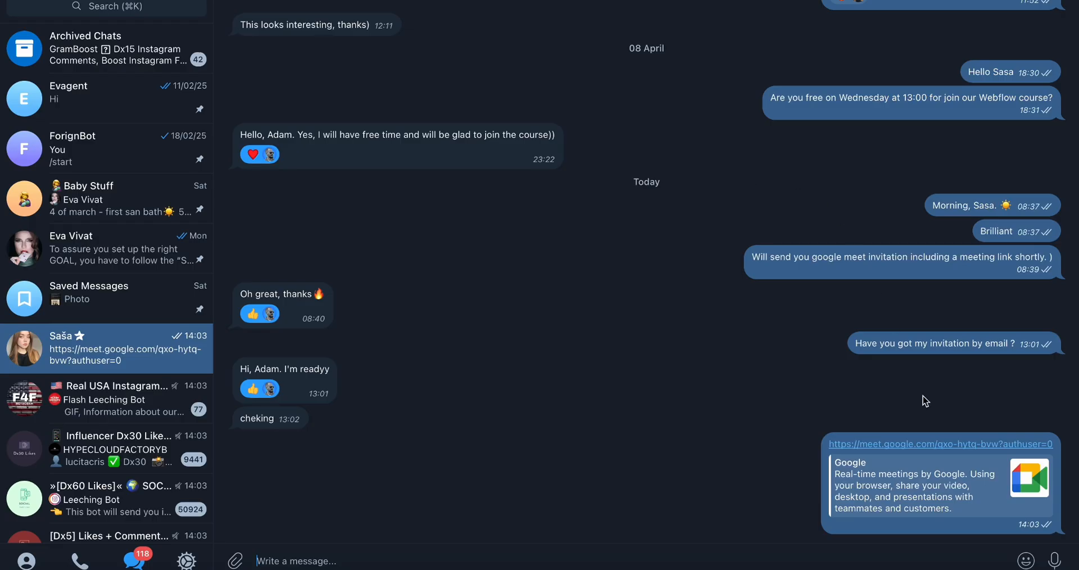
pyautogui.click(112, 261)
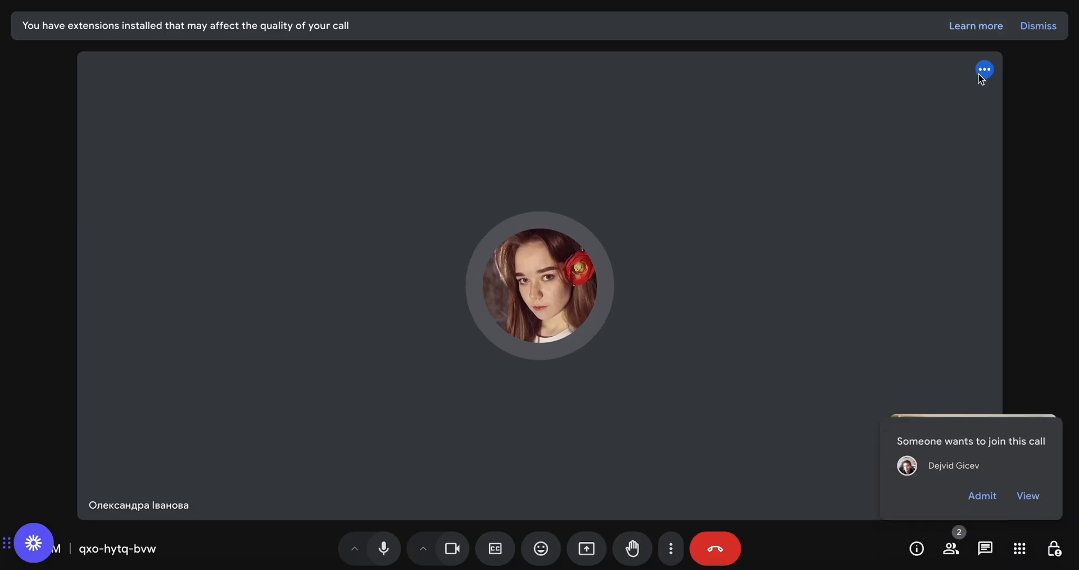
pyautogui.click(984, 496)
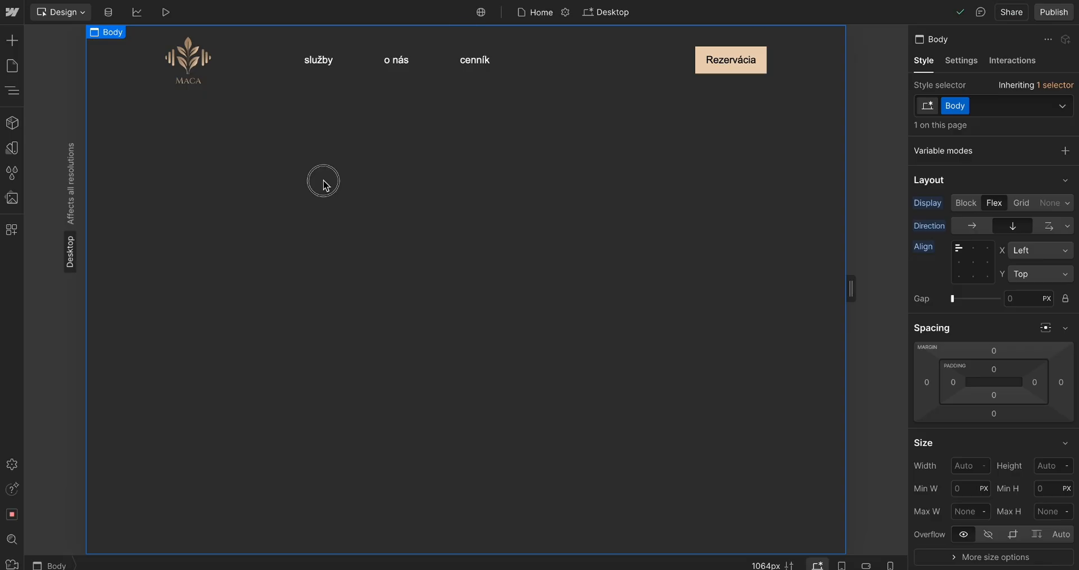
# Share the entire screen with the call and hide the screen-sharing bar
pyautogui.click(15, 91)
pyautogui.click(101, 99)
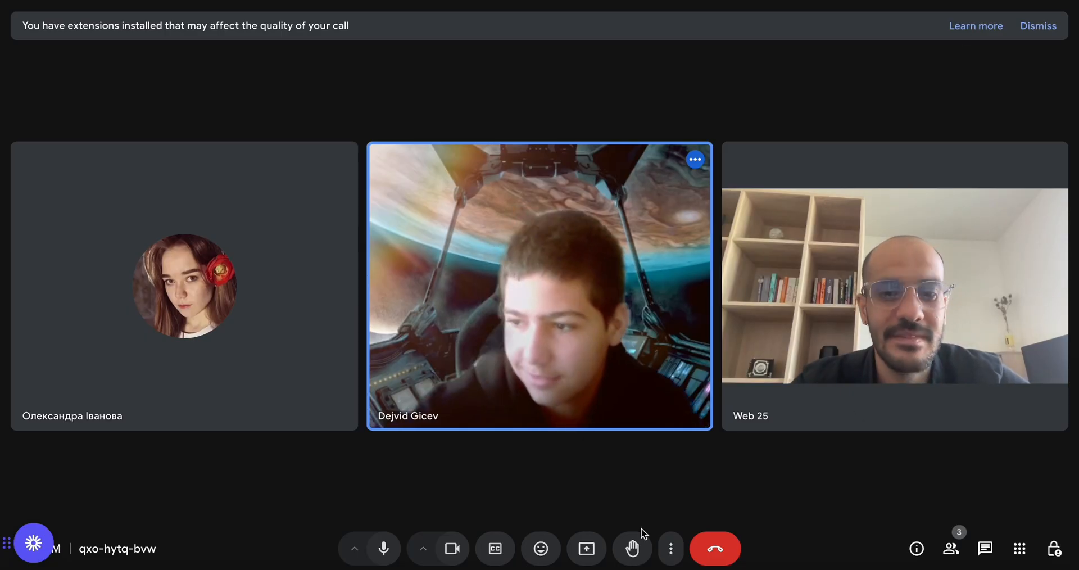
pyautogui.click(587, 544)
pyautogui.click(664, 61)
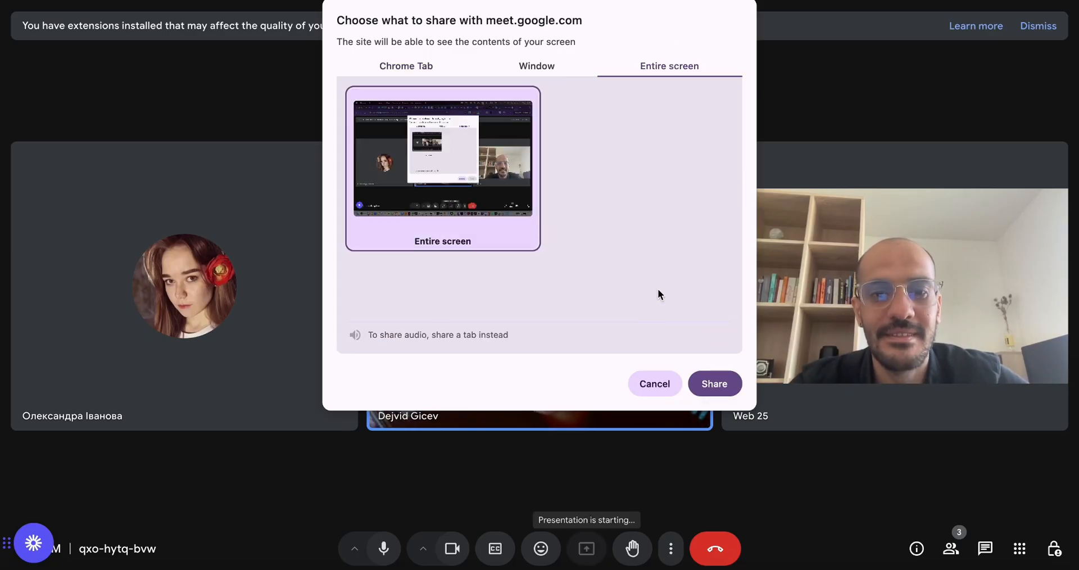
pyautogui.click(712, 382)
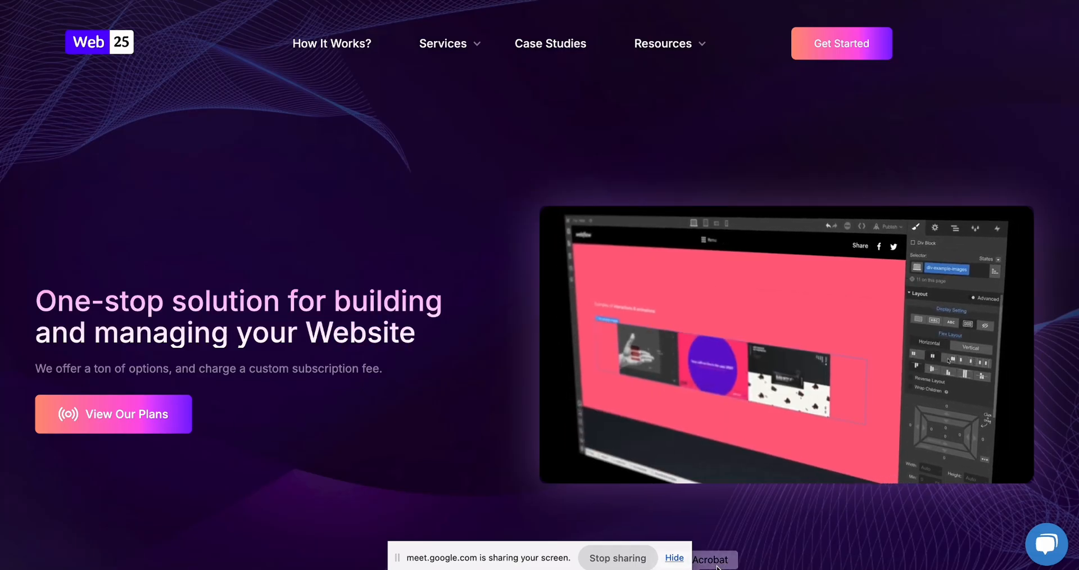
pyautogui.click(674, 558)
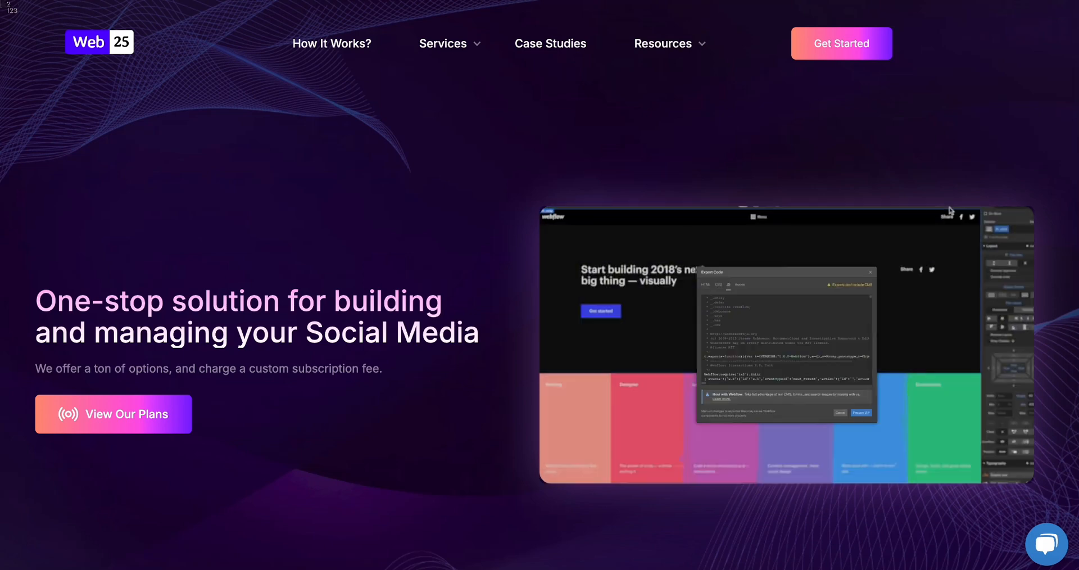
# Capture a screenshot of the Web25 website's client reviews section
pyautogui.moveTo(1, 4); pyautogui.dragTo(1078, 569)
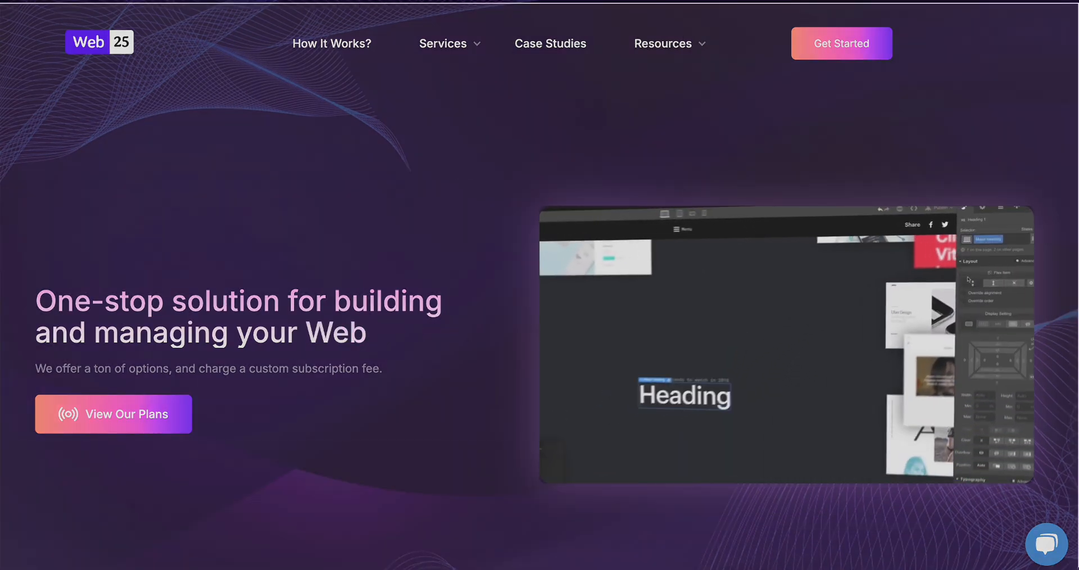
pyautogui.scroll(-4, 539, 284)
pyautogui.scroll(-8, 539, 285)
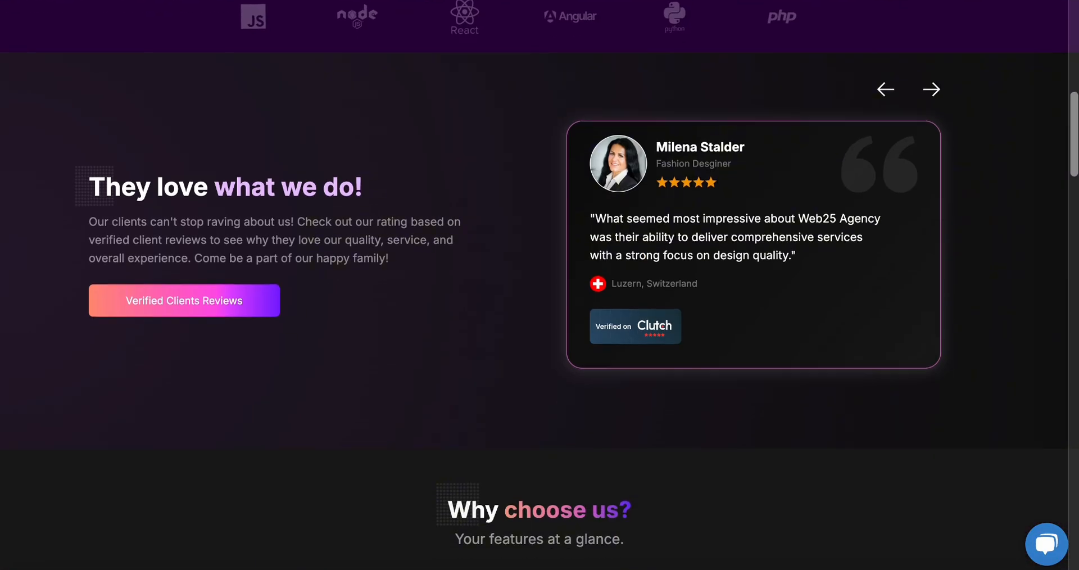
pyautogui.press('shift+super+4')
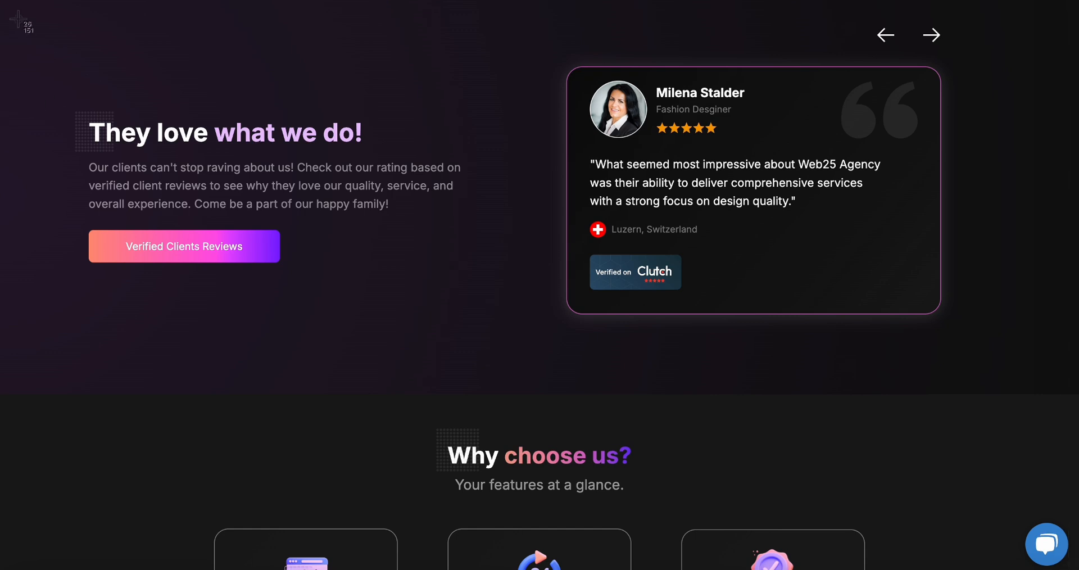
pyautogui.moveTo(2, 1)
pyautogui.mouseDown()
pyautogui.moveTo(1078, 461)
pyautogui.moveTo(1078, 569)
pyautogui.mouseUp()
pyautogui.rightClick(919, 564)
pyautogui.click(922, 565)
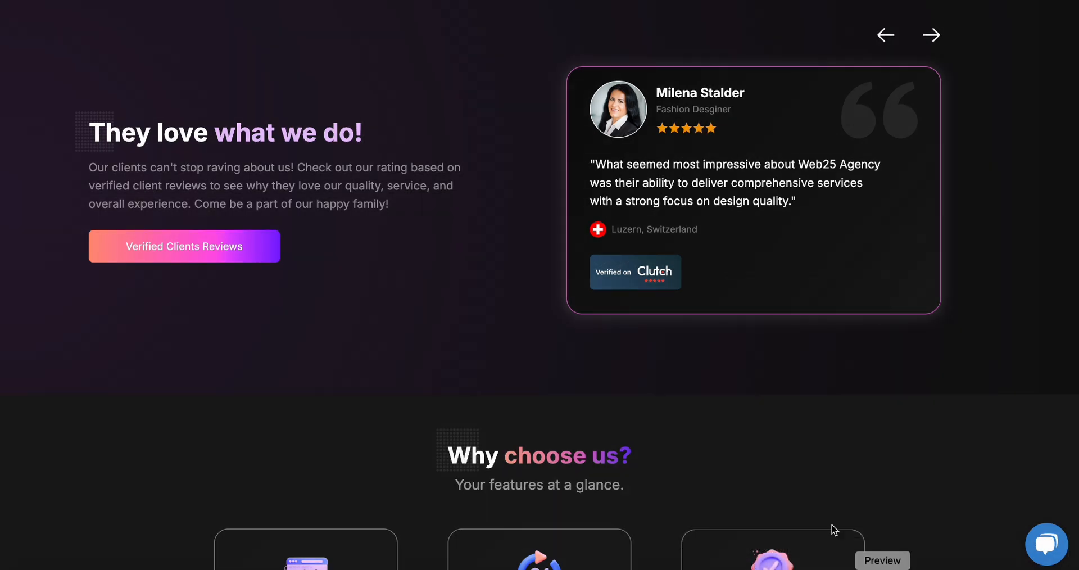
pyautogui.scroll(1, 638, 342)
pyautogui.scroll(15, 638, 342)
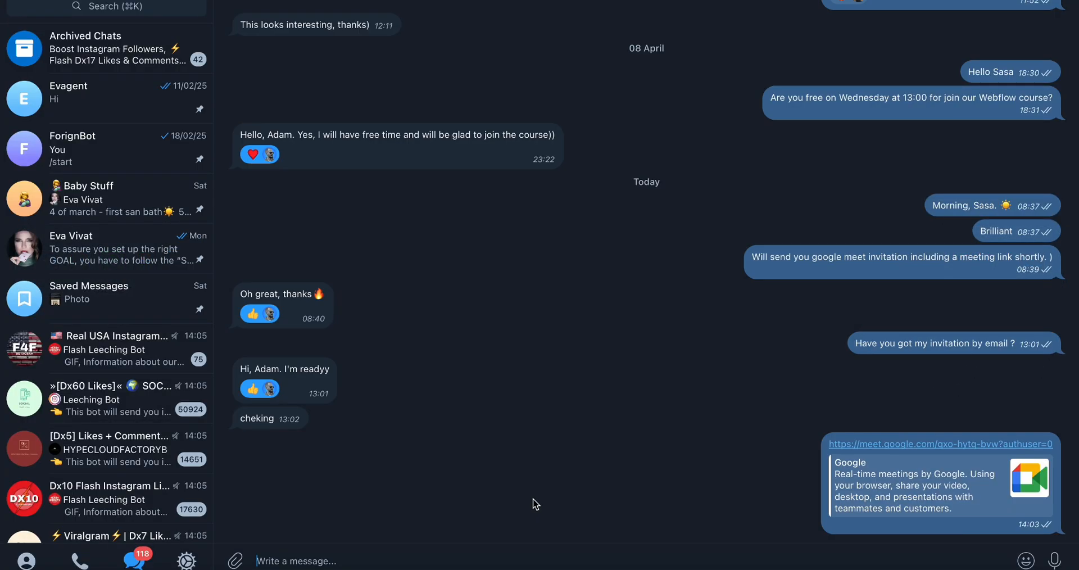
# Switch back to Webflow and select the HERO-SECTION in the Navigator
pyautogui.press('super+Tab')
pyautogui.press('super+Tab')
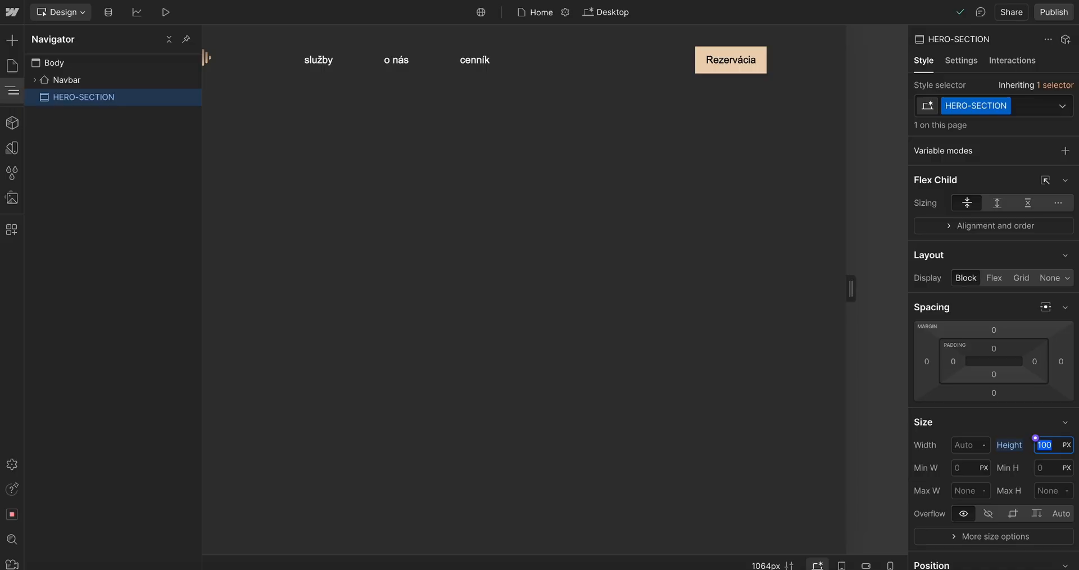
pyautogui.click(704, 243)
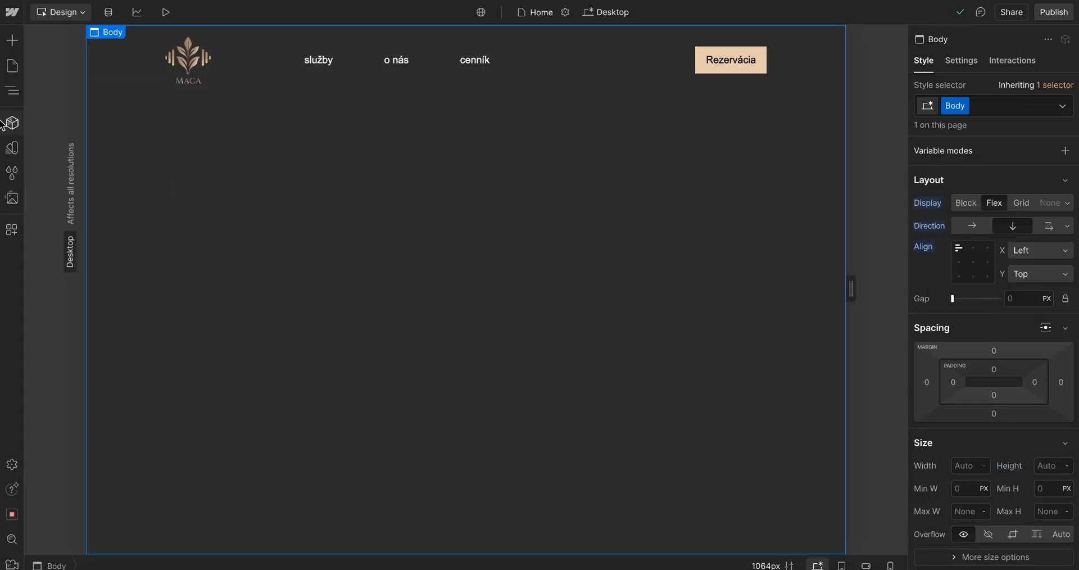
pyautogui.click(13, 93)
pyautogui.click(103, 106)
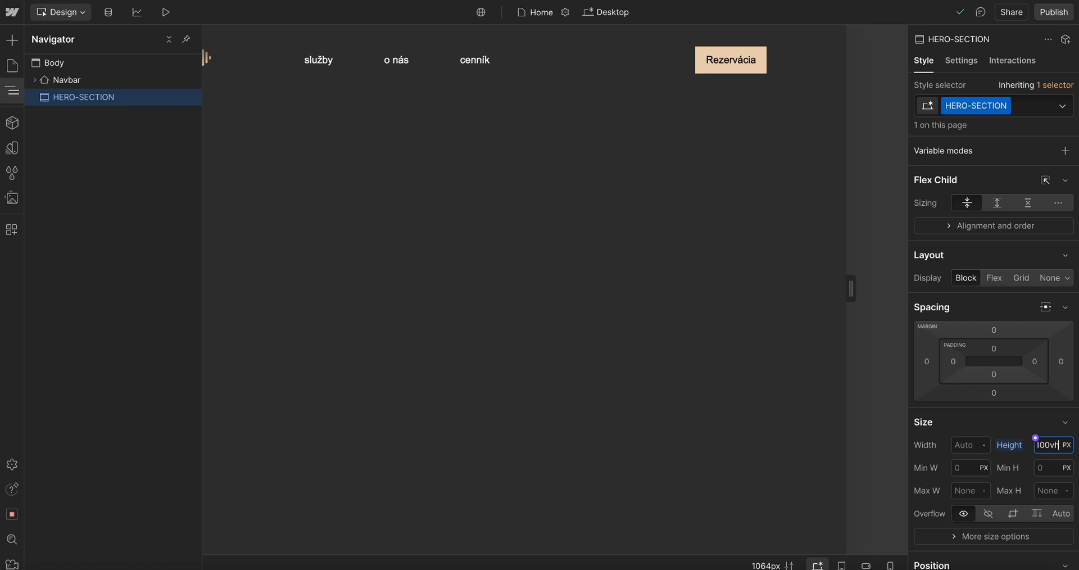
# Set the HERO-SECTION height to 100 VH
pyautogui.click(1066, 444)
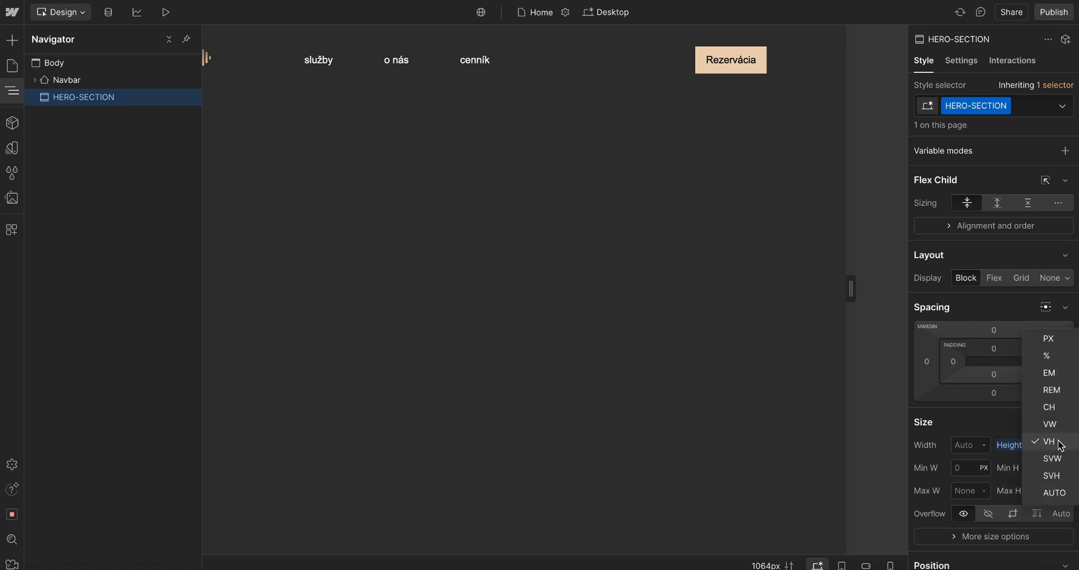
pyautogui.click(1050, 442)
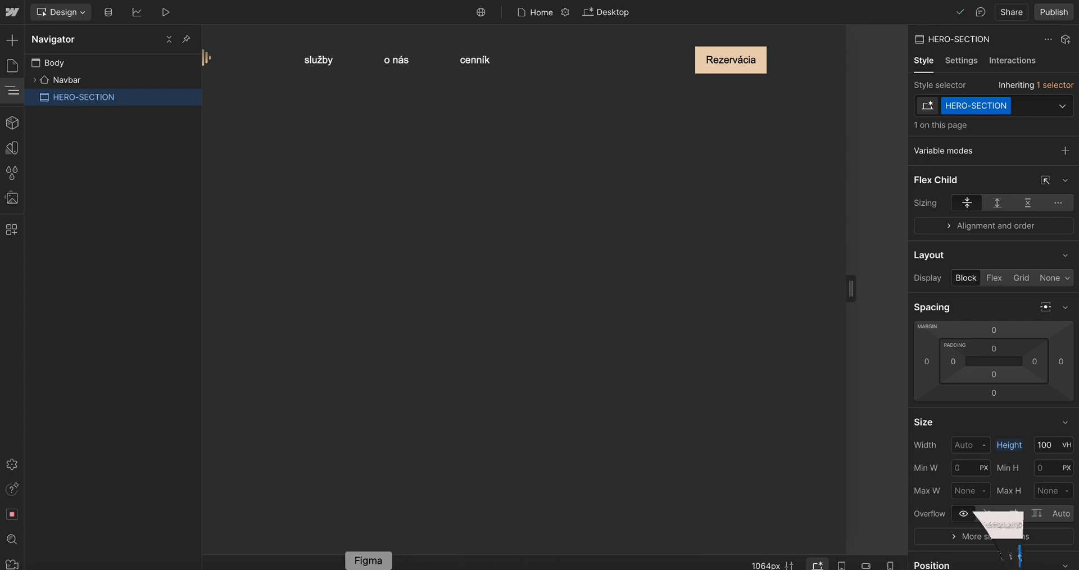
# Review the Figma design frames and compare them with the Webflow canvas
pyautogui.click(368, 567)
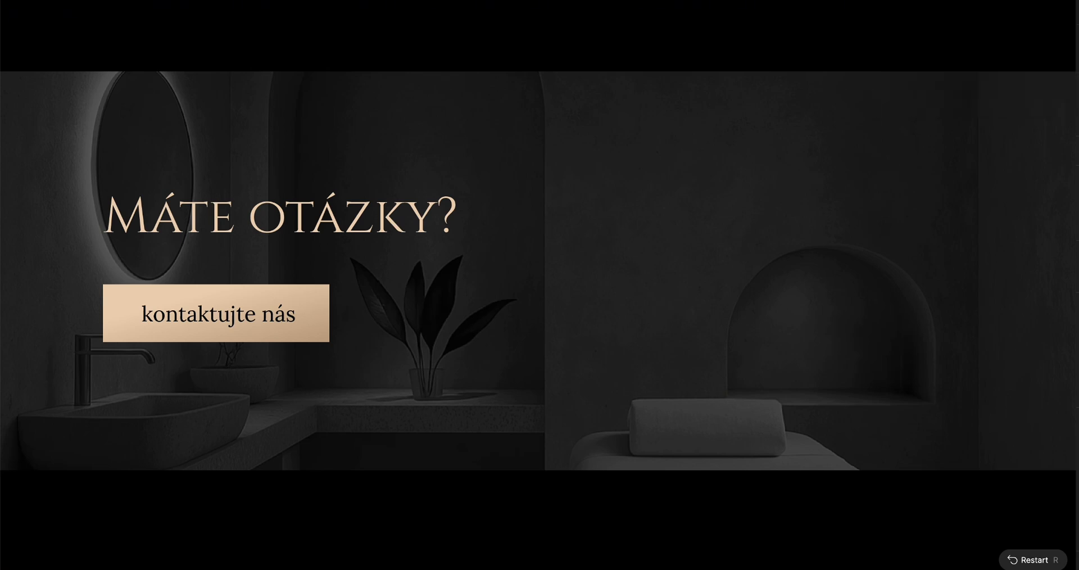
pyautogui.click(971, 1)
pyautogui.scroll(-10, 711, 300)
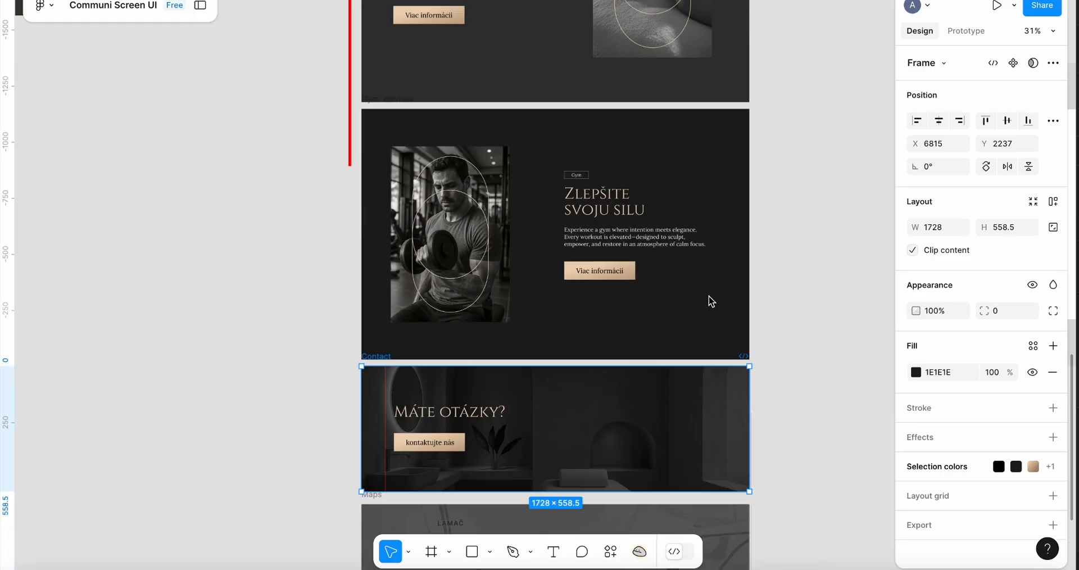
pyautogui.click(431, 552)
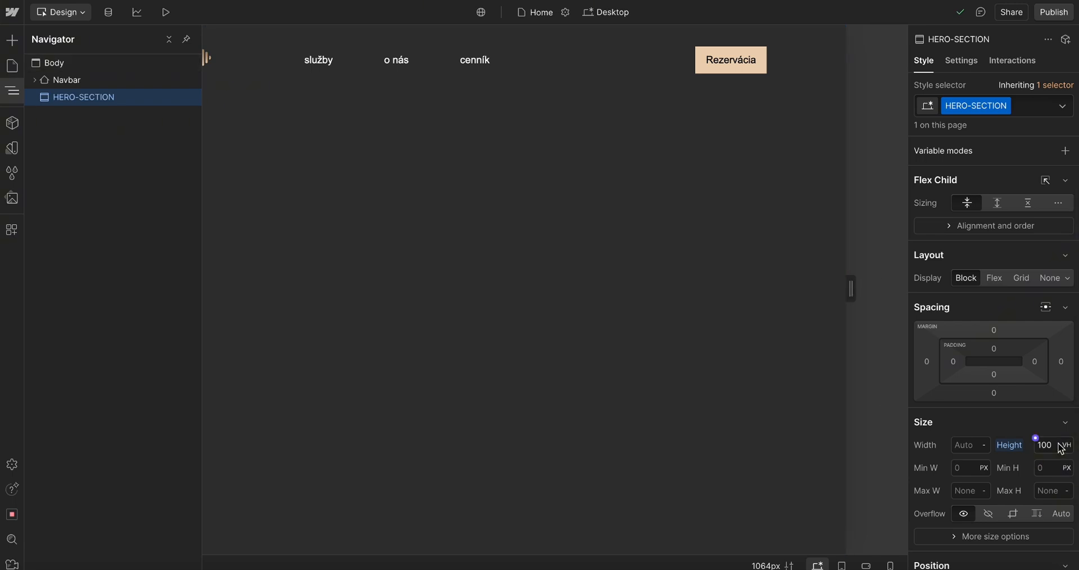
pyautogui.scroll(-1, 626, 378)
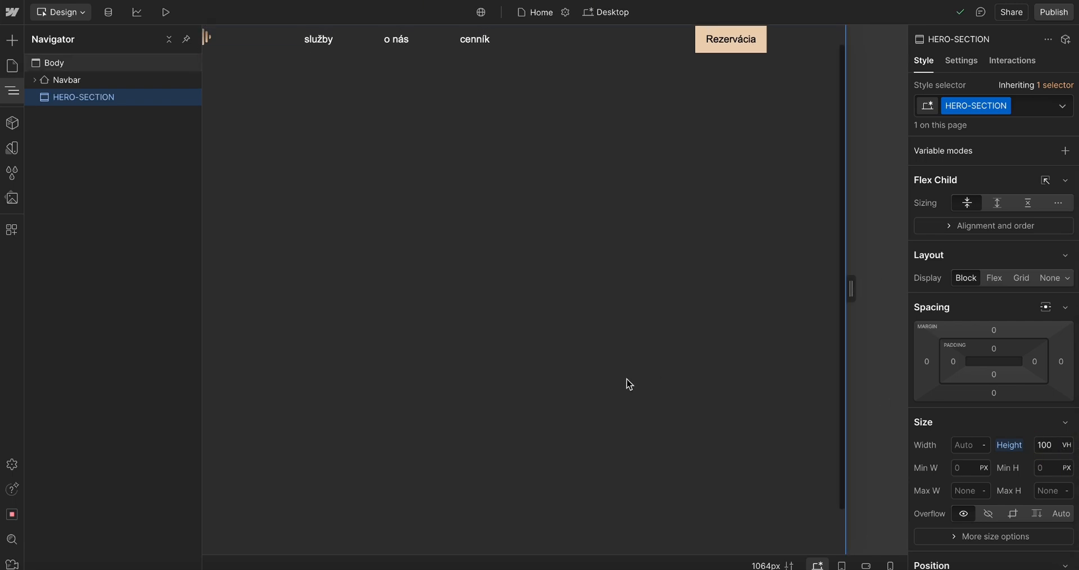
pyautogui.scroll(1, 609, 391)
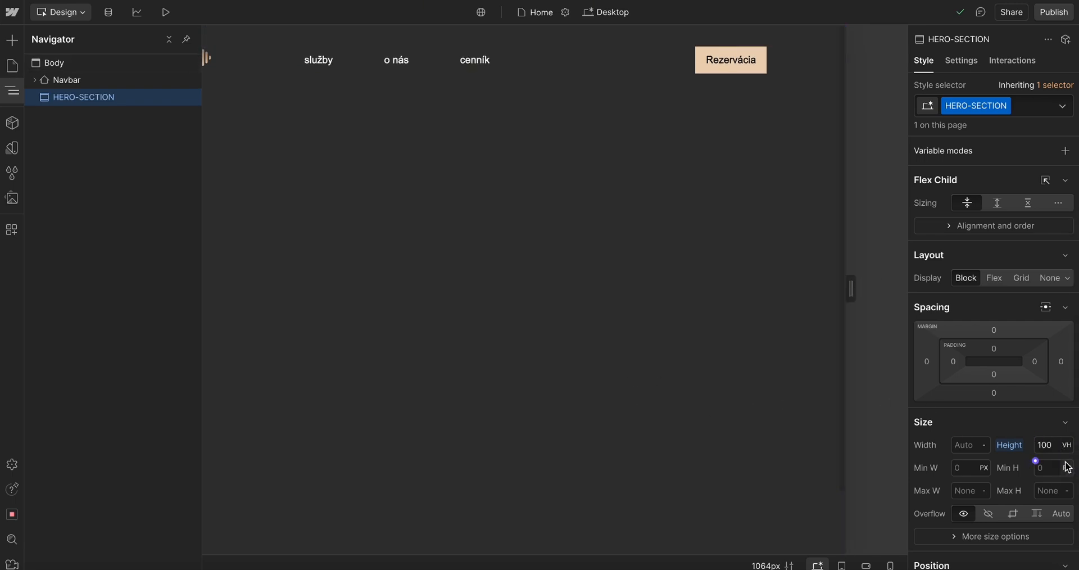
# Select the HERO-SECTION in the Navigator
pyautogui.click(765, 147)
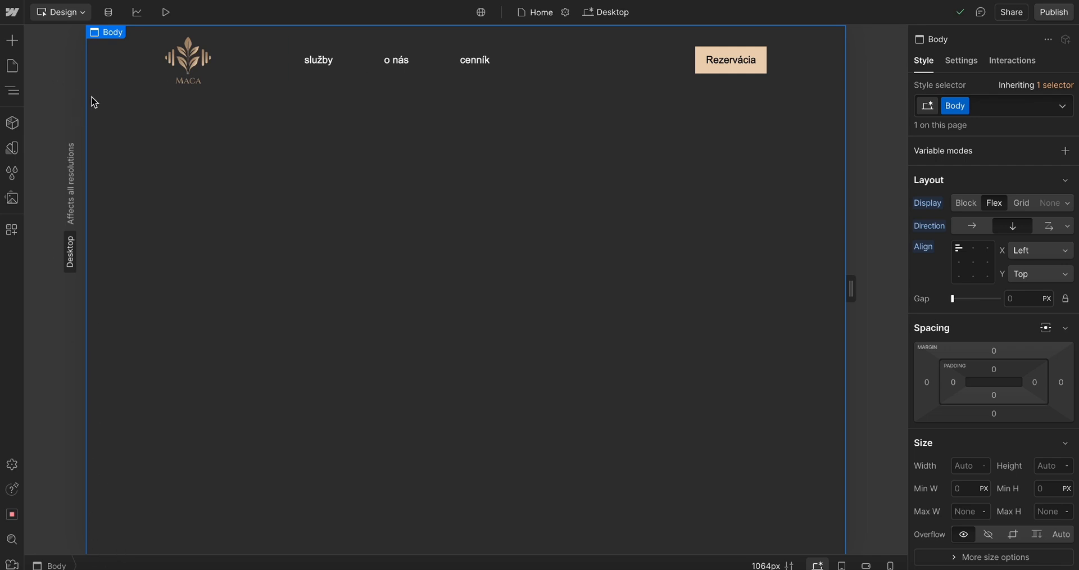
pyautogui.moveTo(94, 102); pyautogui.dragTo(840, 558)
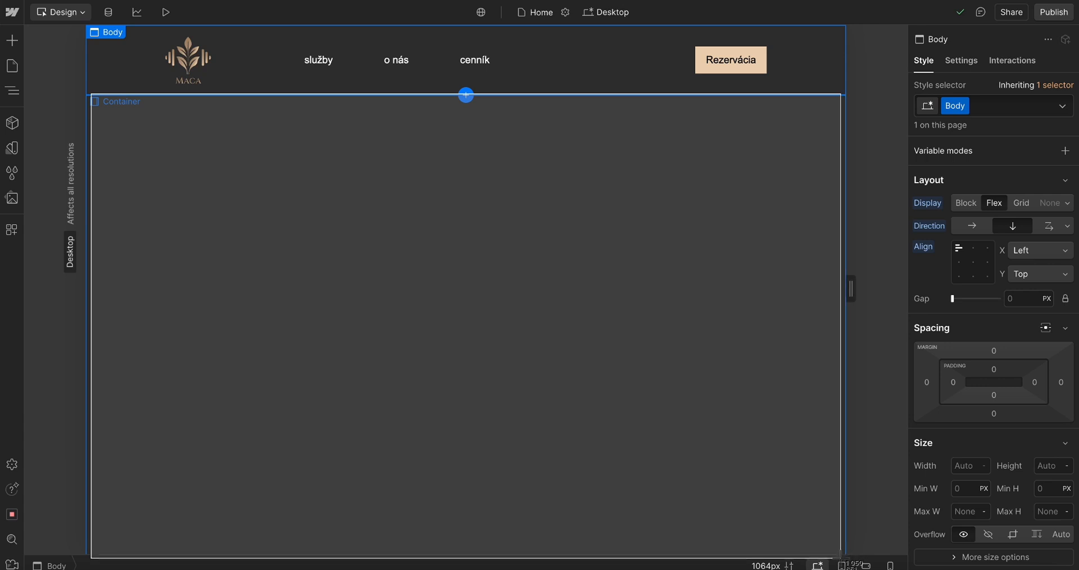
pyautogui.moveTo(840, 558); pyautogui.dragTo(843, 554)
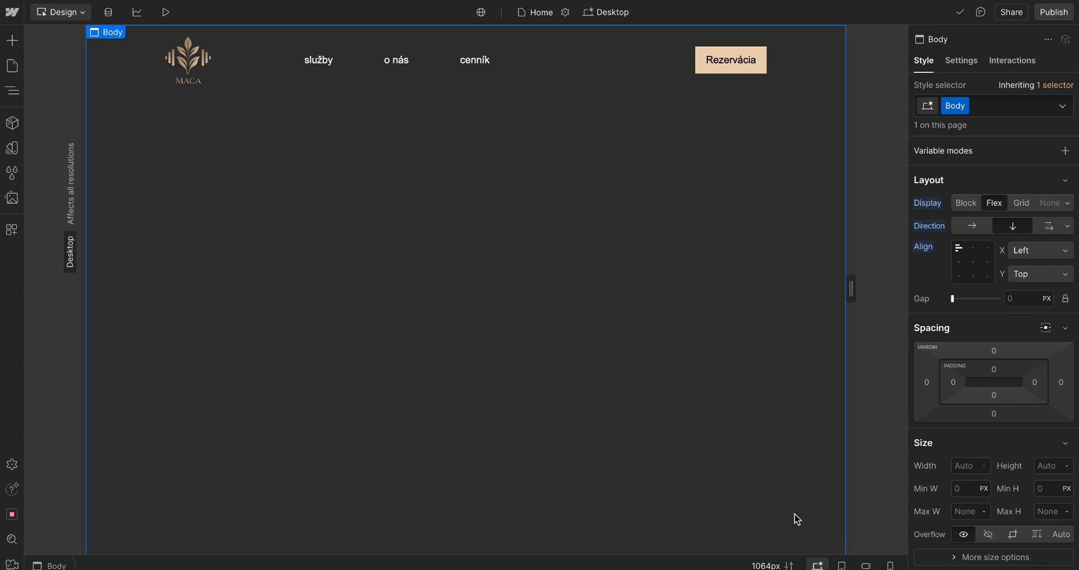
pyautogui.click(11, 90)
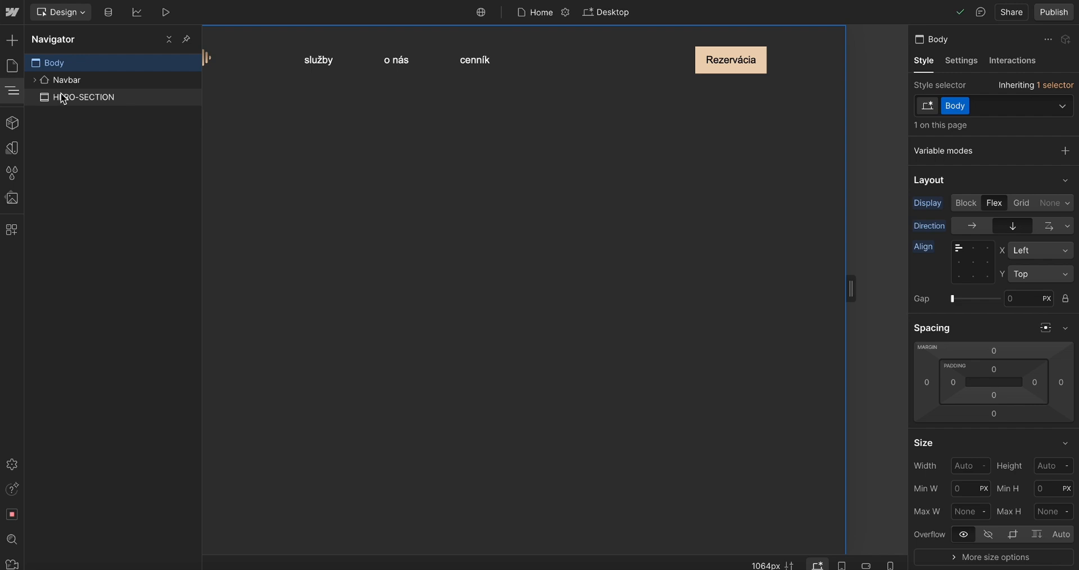
pyautogui.click(63, 98)
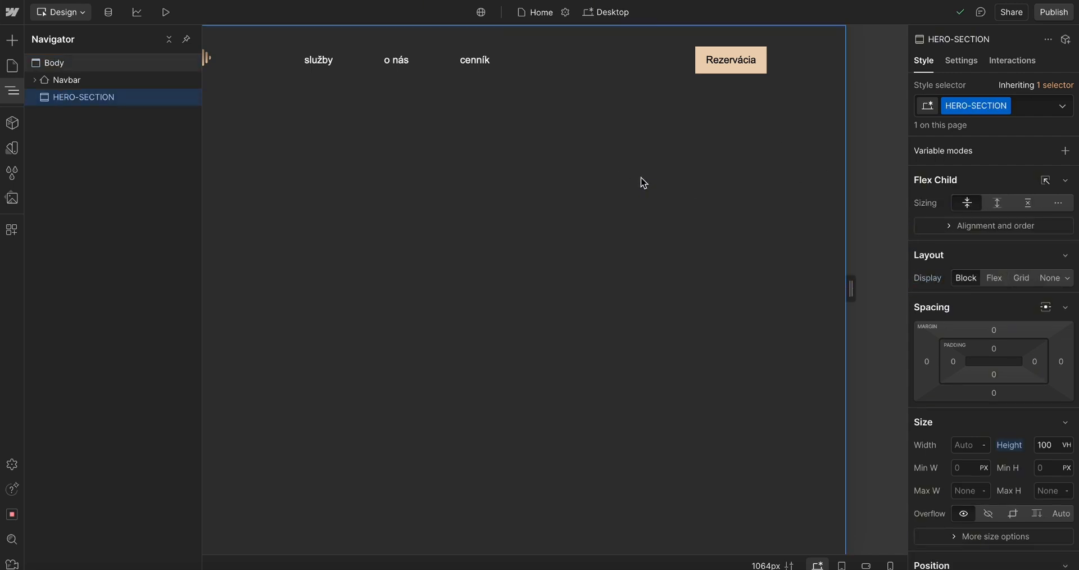
pyautogui.moveTo(841, 104); pyautogui.dragTo(203, 556)
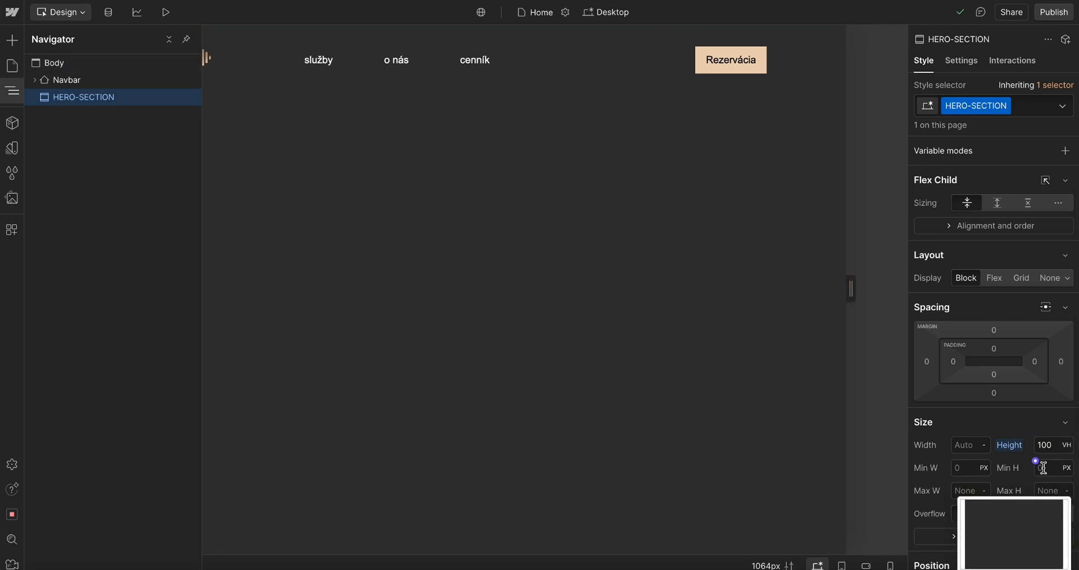
pyautogui.click(1021, 518)
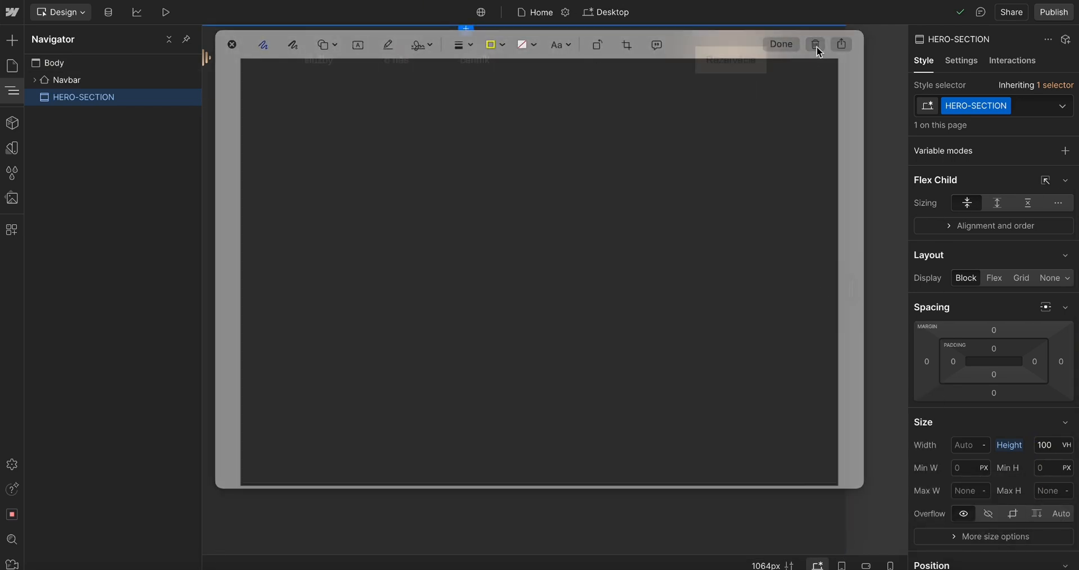
pyautogui.click(816, 44)
pyautogui.click(80, 64)
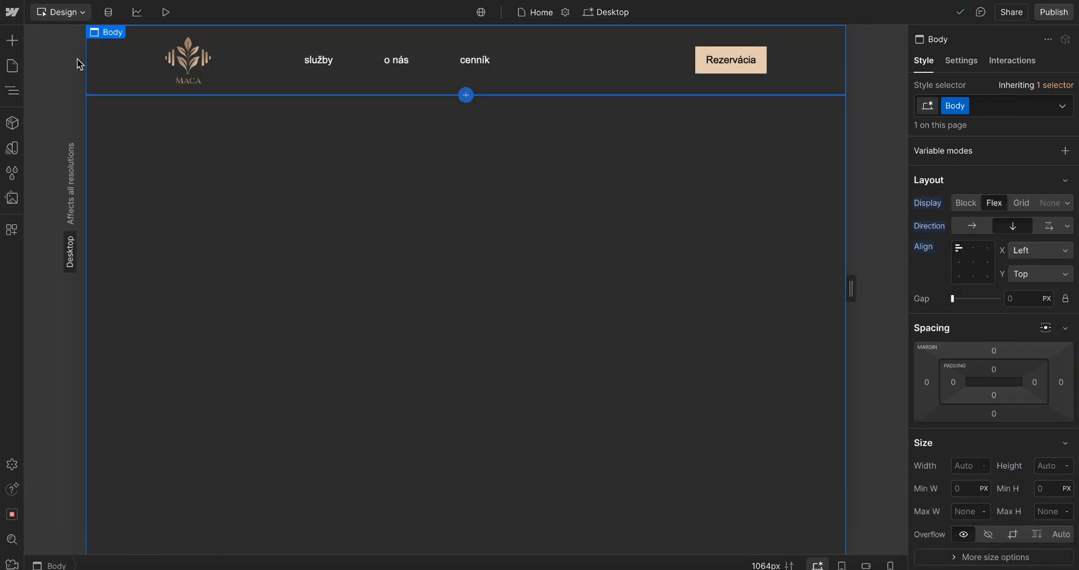
pyautogui.click(12, 90)
pyautogui.click(90, 99)
# Zoom into the hero section of the Figma design to examine its layout
pyautogui.hotkey('ctrl', 'Left')
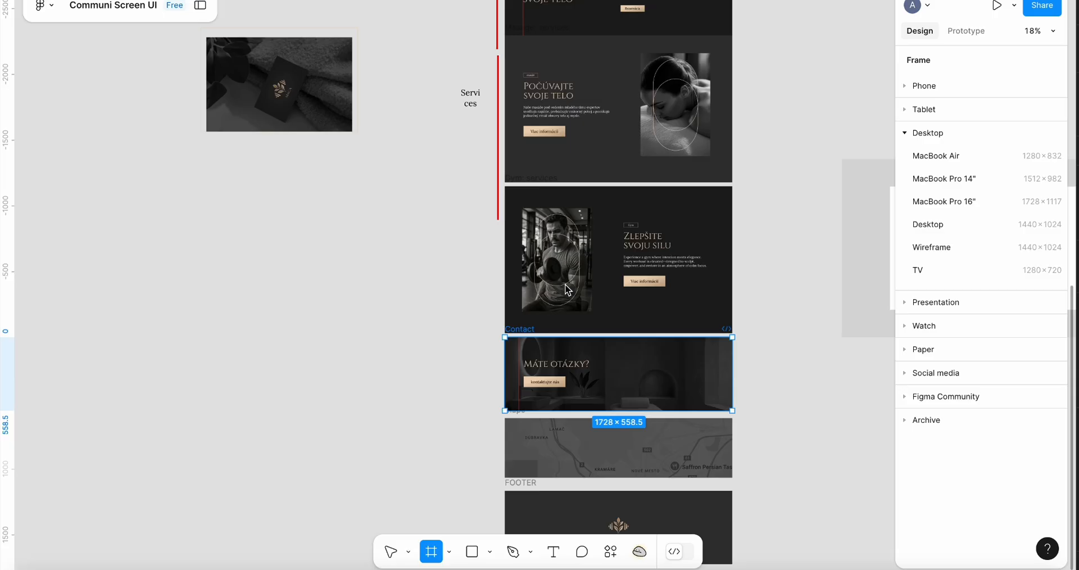
pyautogui.scroll(6, 661, 140)
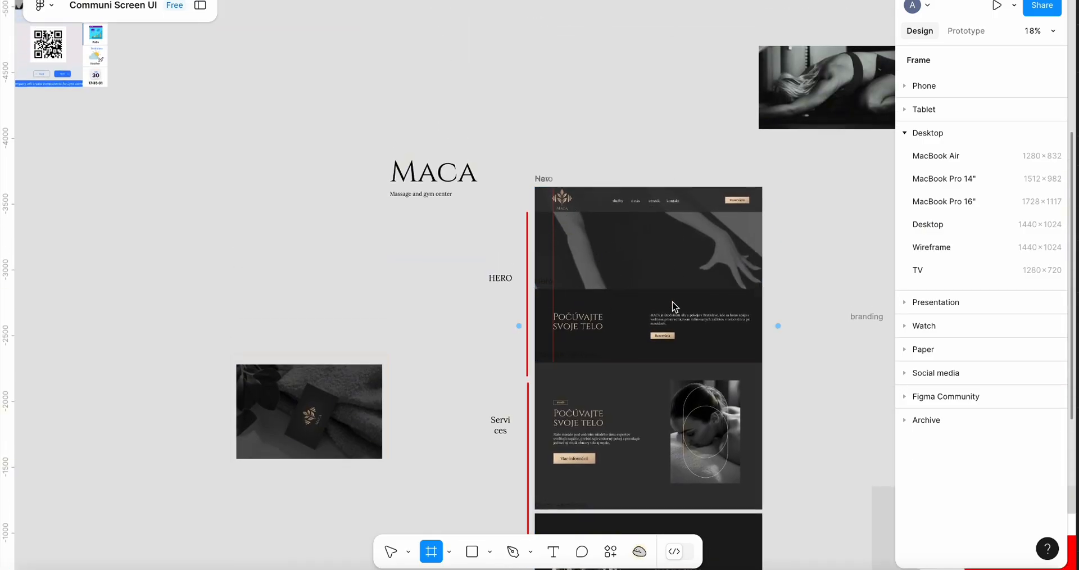
pyautogui.scroll(5, 652, 311)
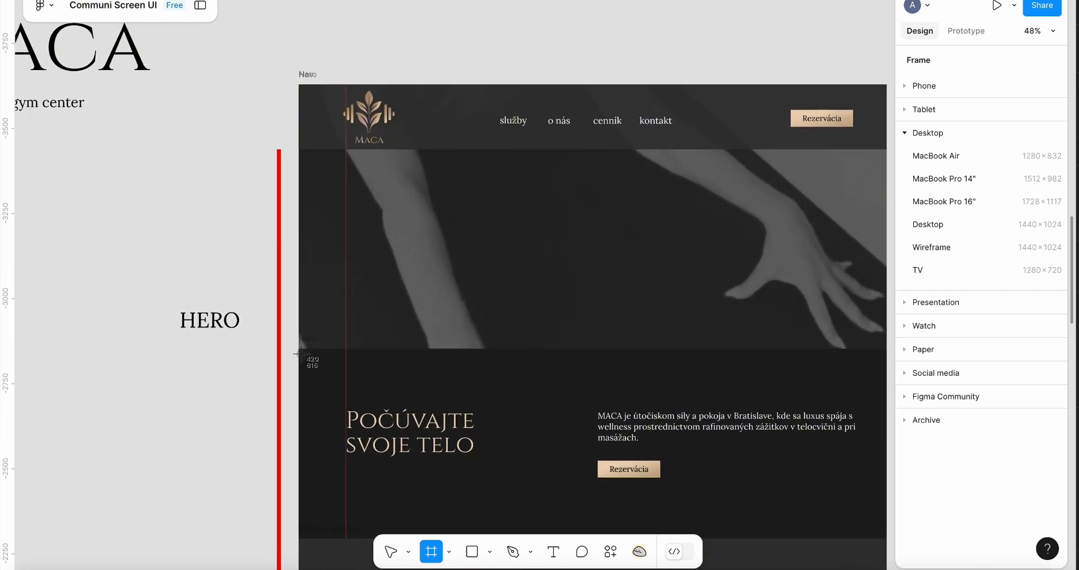
pyautogui.click(320, 536)
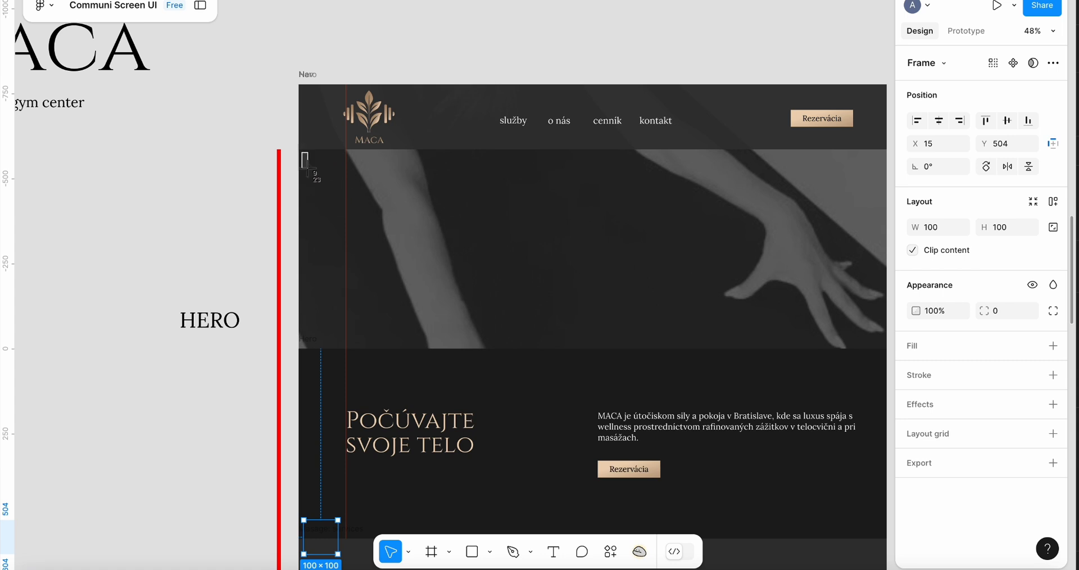
pyautogui.moveTo(307, 168); pyautogui.dragTo(414, 349)
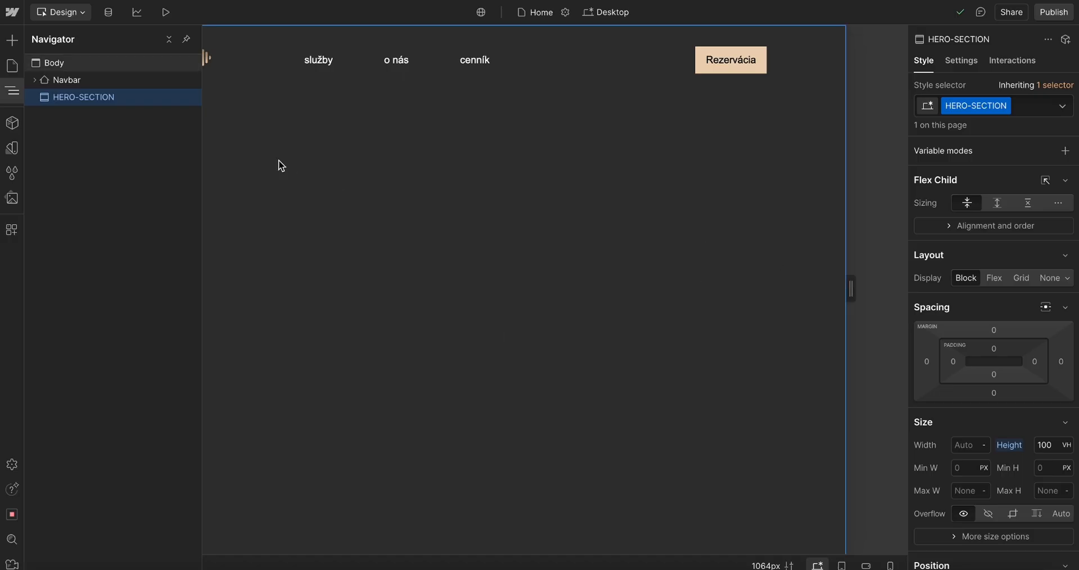
pyautogui.click(281, 165)
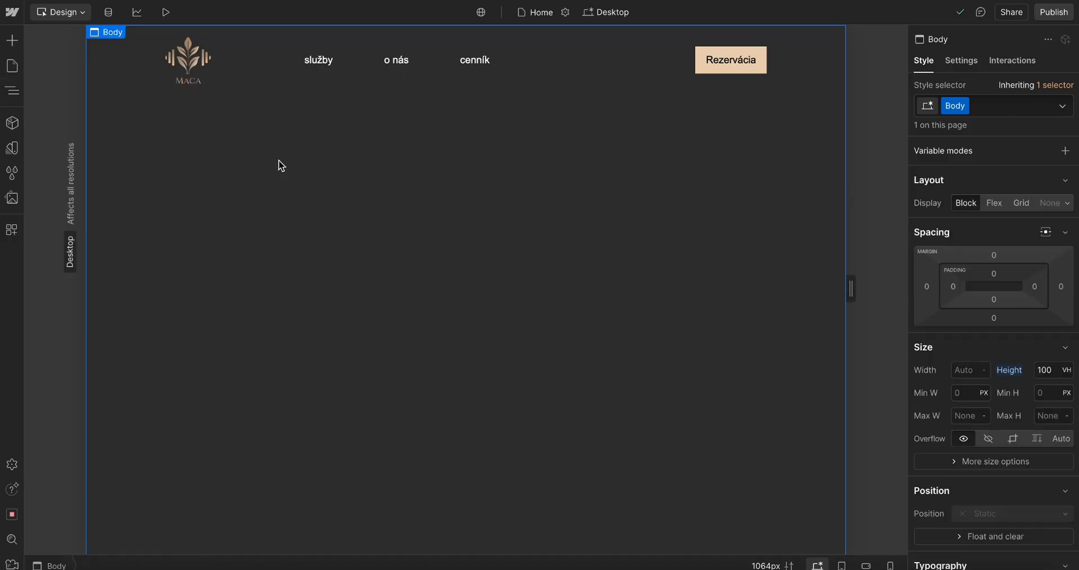
# Add a Div Block inside the HERO-SECTION using quick find
pyautogui.click(13, 91)
pyautogui.click(84, 98)
pyautogui.hotkey('ctrl', 'e')
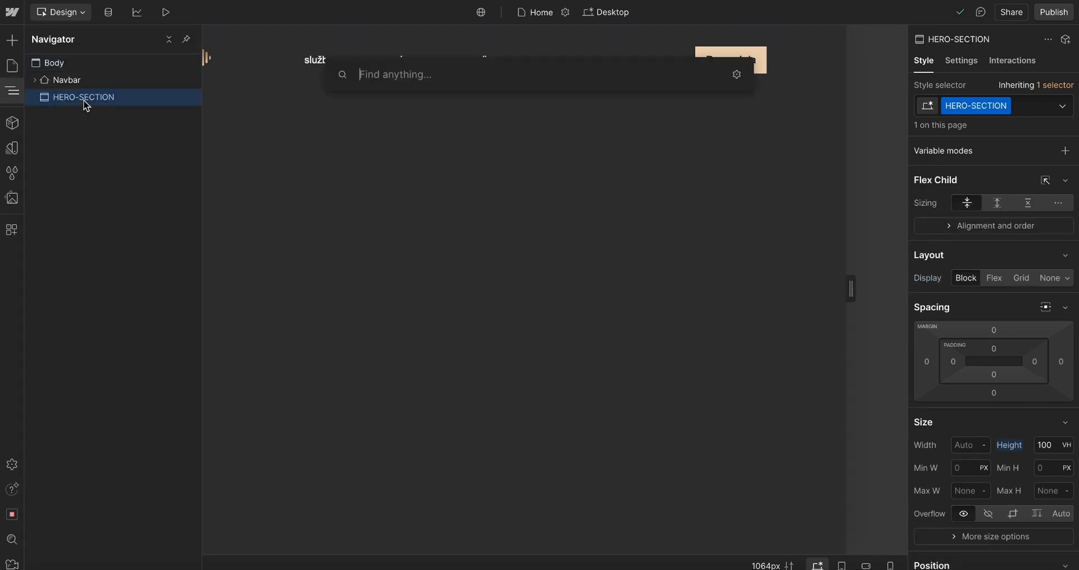
pyautogui.write('div')
pyautogui.press('Return')
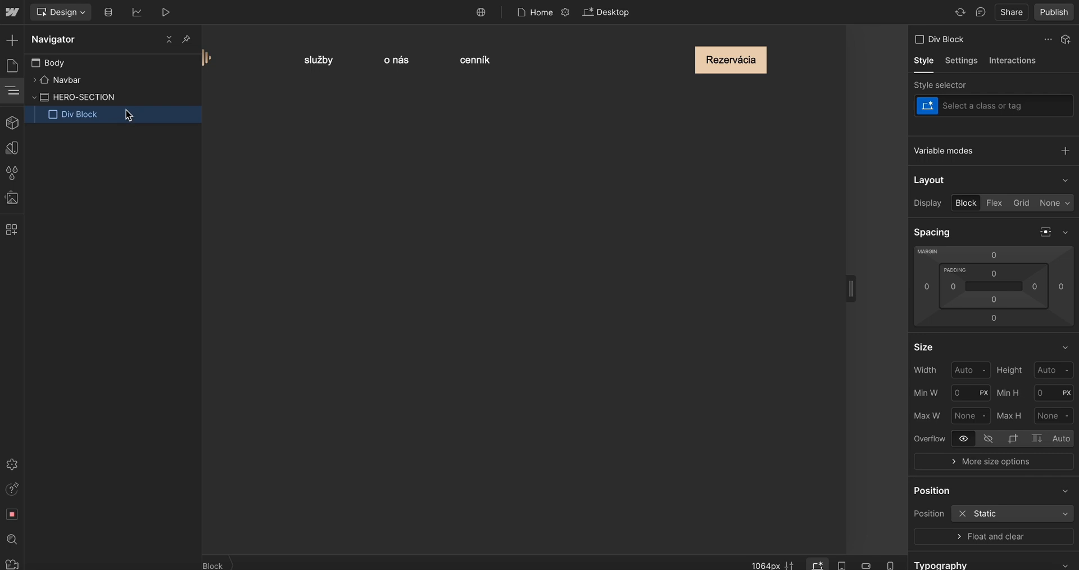
# Add a nested Div Block inside the new Div Block and delete it
pyautogui.hotkey('ctrl', 'e')
pyautogui.write('div')
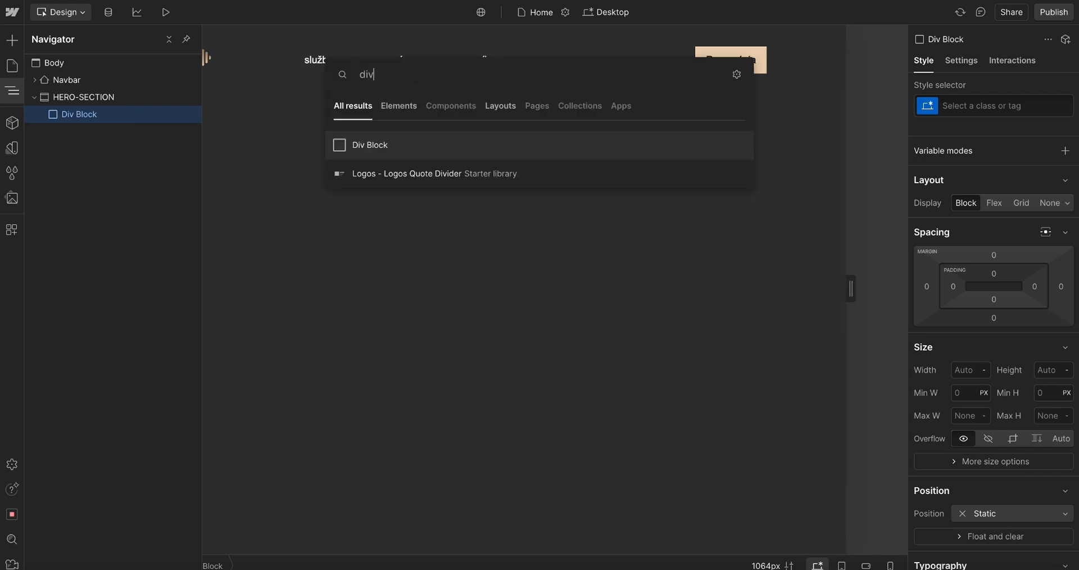
pyautogui.press('Return')
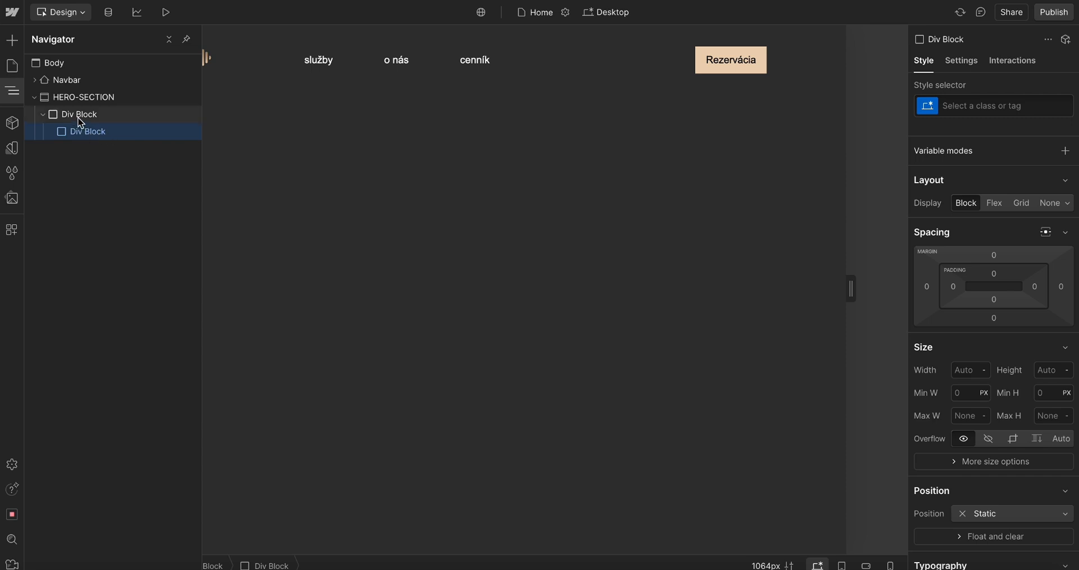
pyautogui.press('Delete')
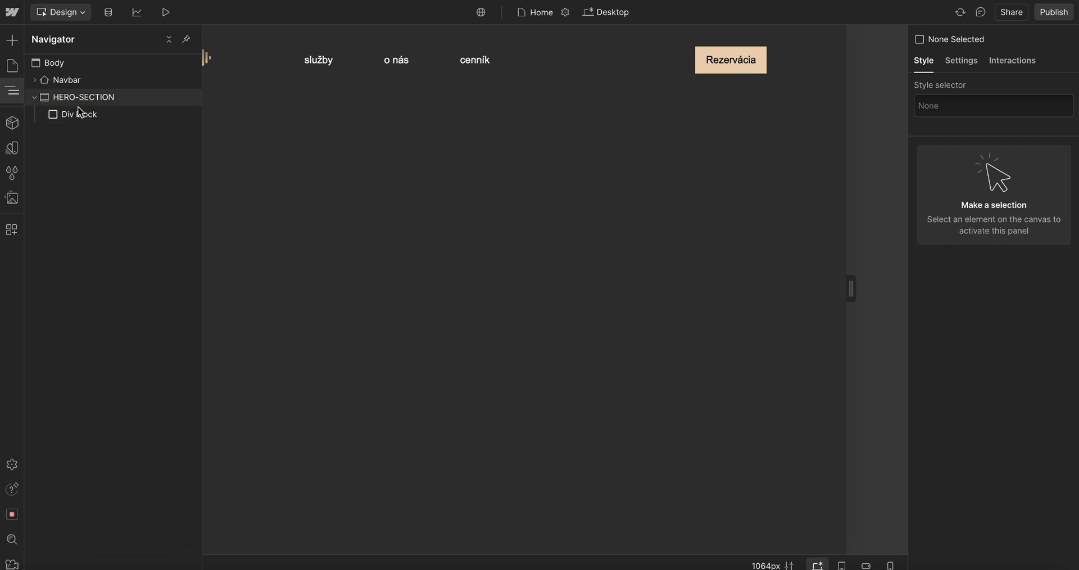
# Inspect the hero background image and its layers in the Figma design
pyautogui.click(89, 116)
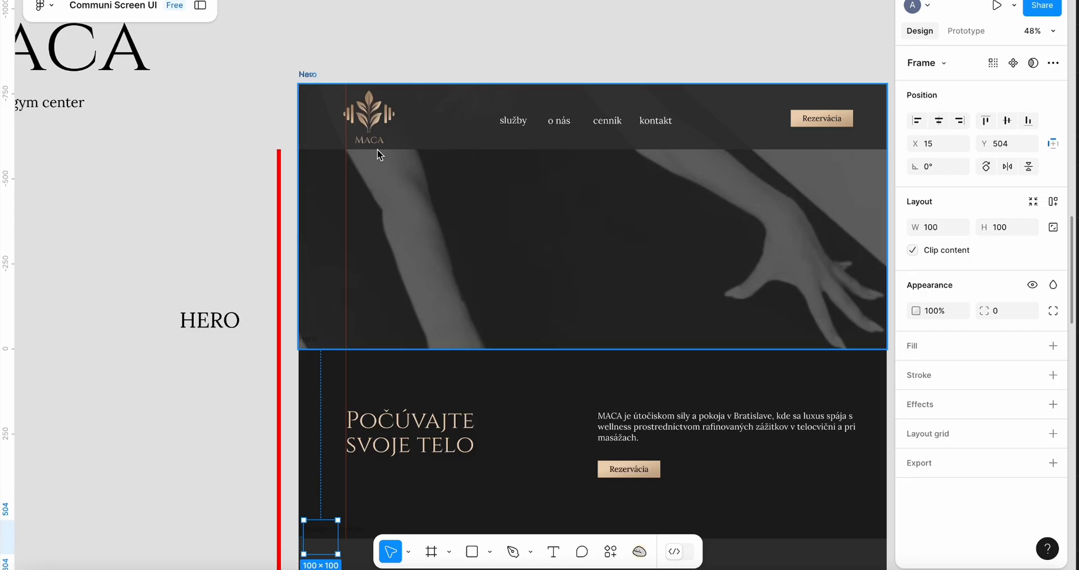
pyautogui.keyDown('shift'); pyautogui.keyDown('super'); pyautogui.click(312, 160); pyautogui.keyUp('super'); pyautogui.keyUp('shift')
pyautogui.press('super+shift+4')
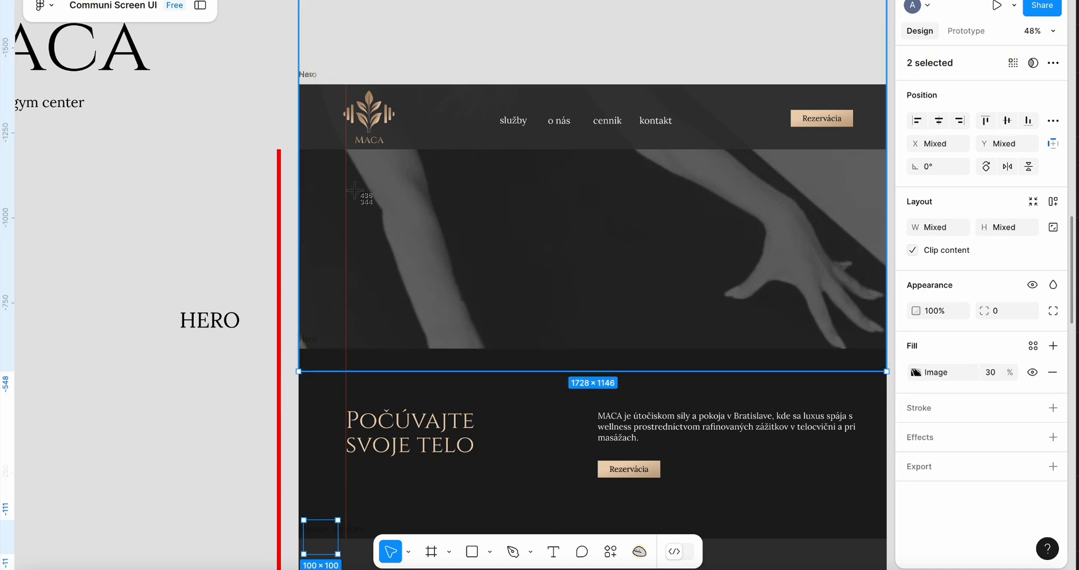
pyautogui.moveTo(312, 349); pyautogui.dragTo(645, 504)
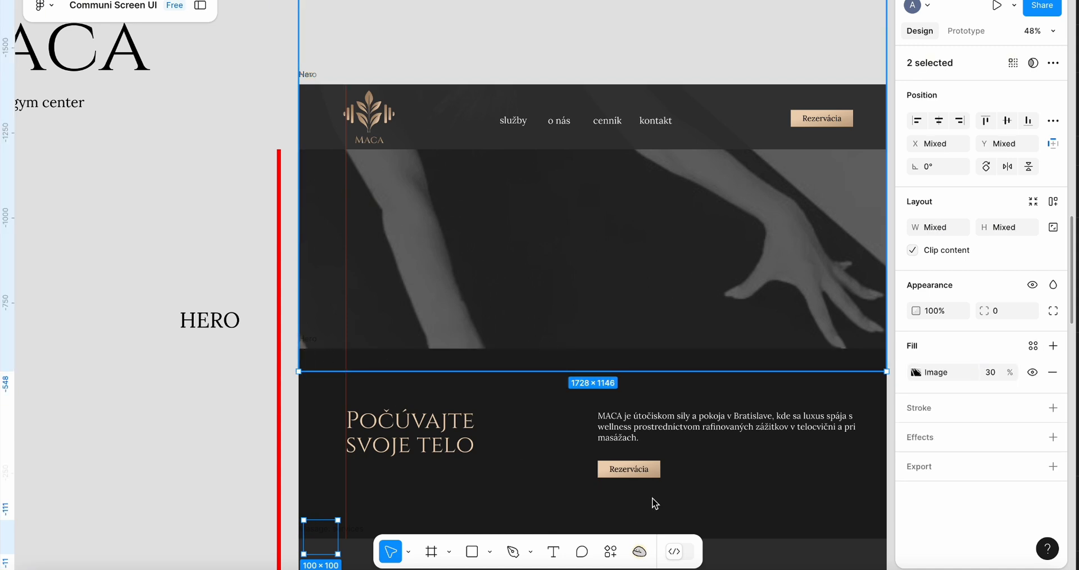
pyautogui.doubleClick(476, 282)
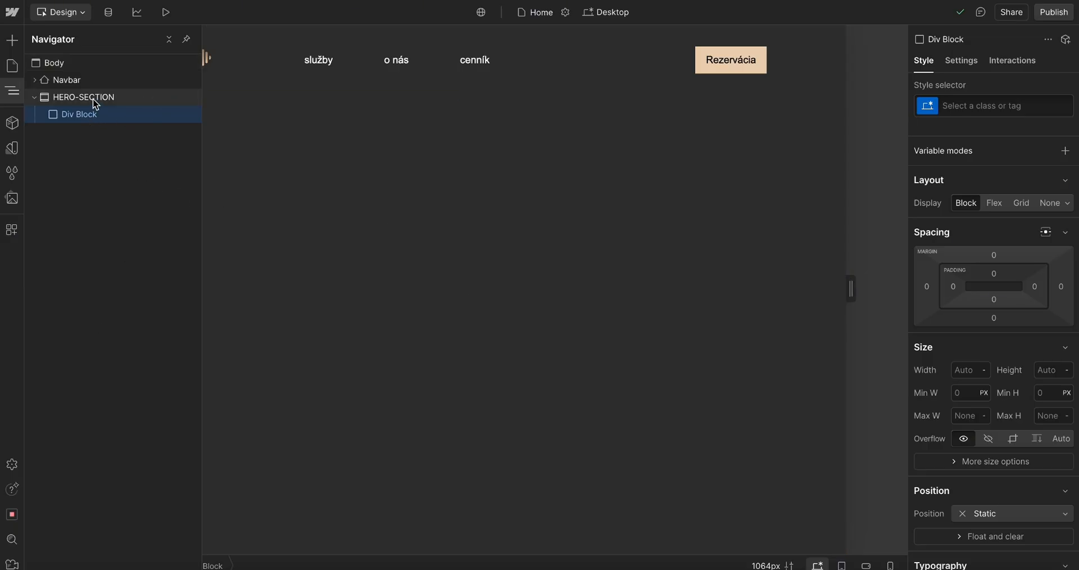
# Add a second Div Block inside the HERO-SECTION
pyautogui.click(85, 99)
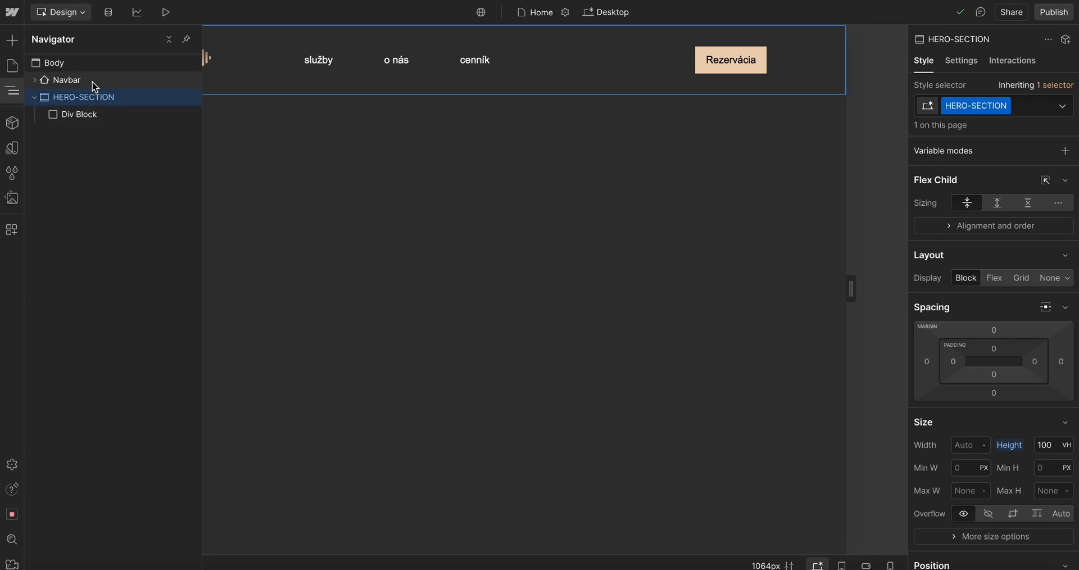
pyautogui.hotkey('ctrl', 'k')
pyautogui.write('div')
pyautogui.press('Return')
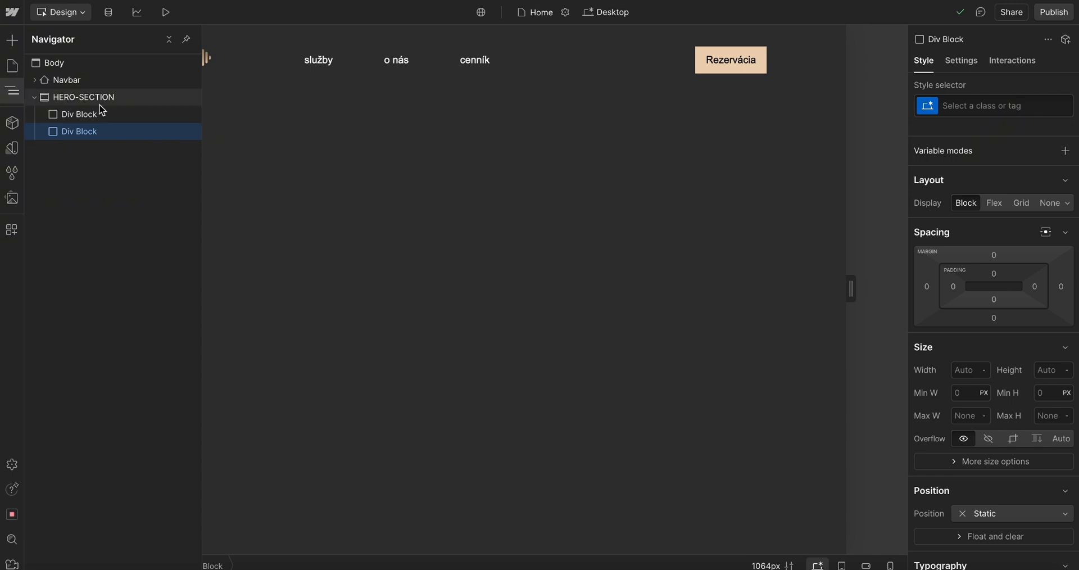
# Select the first Div Block inside the HERO-SECTION
pyautogui.click(101, 105)
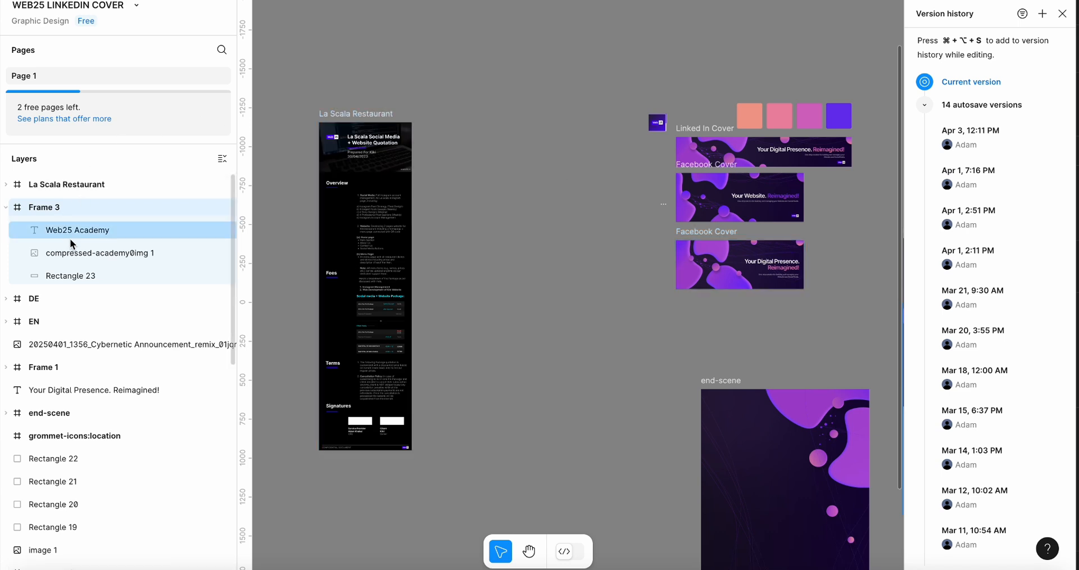
pyautogui.scroll(-3, 84, 236)
pyautogui.scroll(-3, 82, 272)
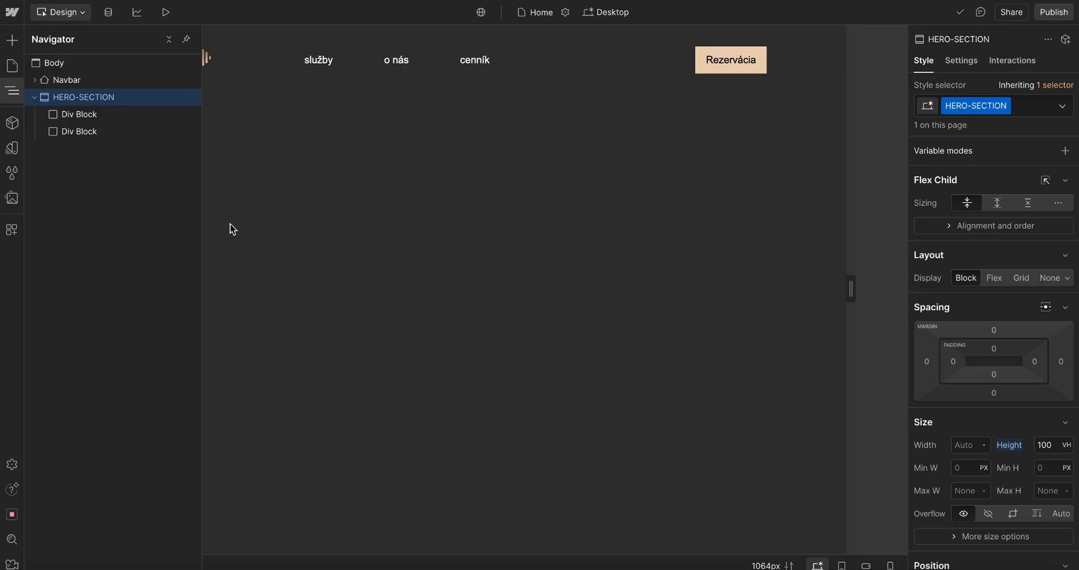
pyautogui.click(96, 117)
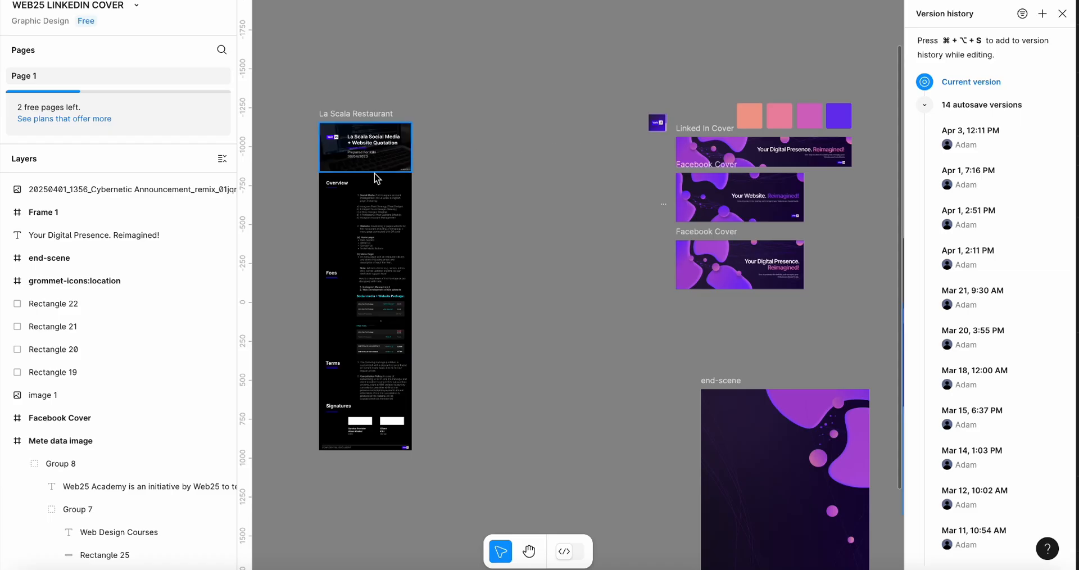
pyautogui.press('super+Tab')
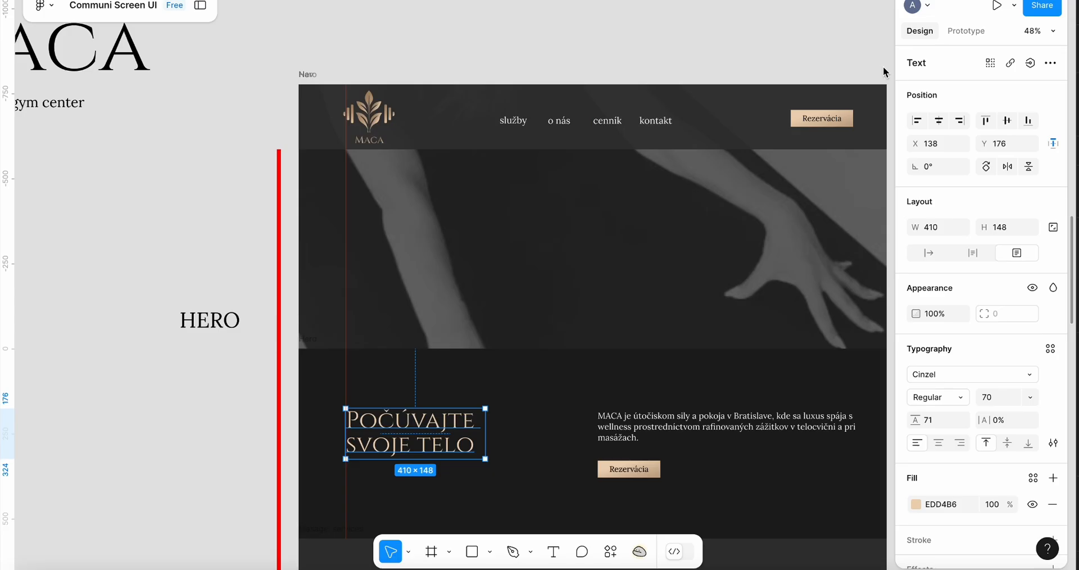
# Export the hero background image from the Figma design as a 1x PNG and name the file Hwero-Image
pyautogui.scroll(-5, 882, 66)
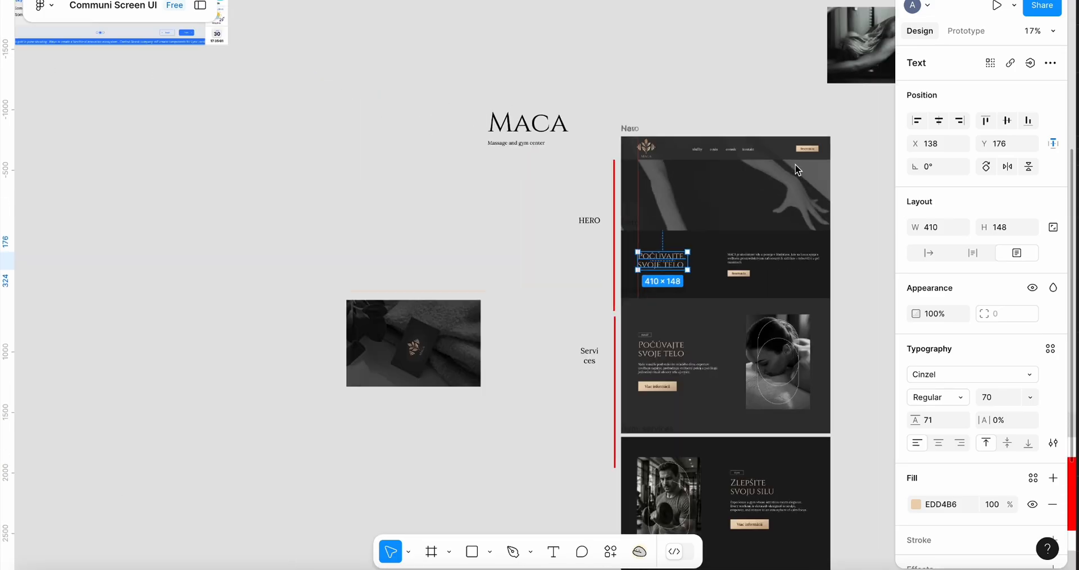
pyautogui.doubleClick(745, 189)
pyautogui.moveTo(745, 189); pyautogui.dragTo(592, 188)
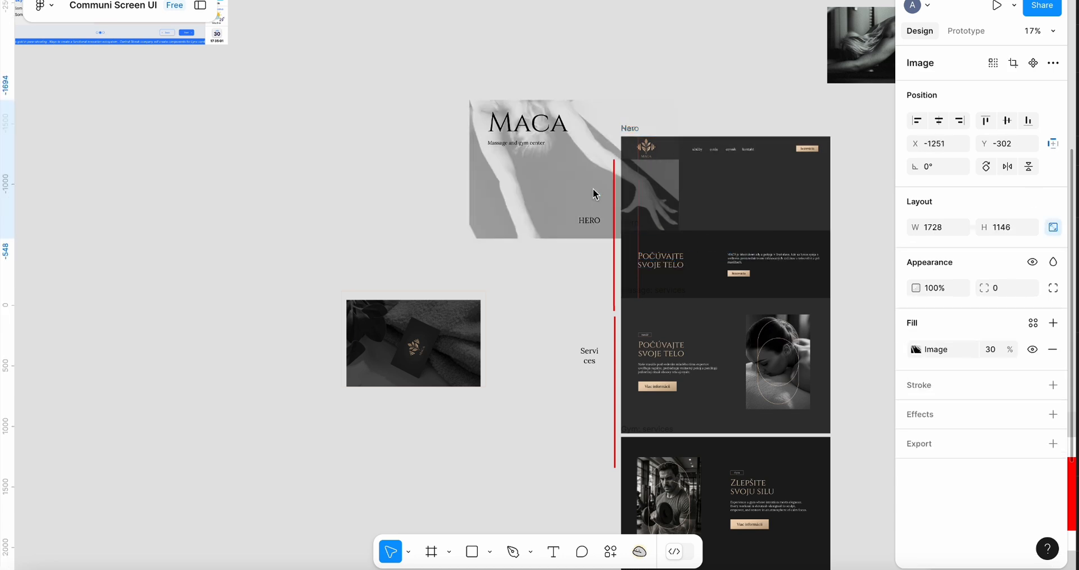
pyautogui.press('super+z')
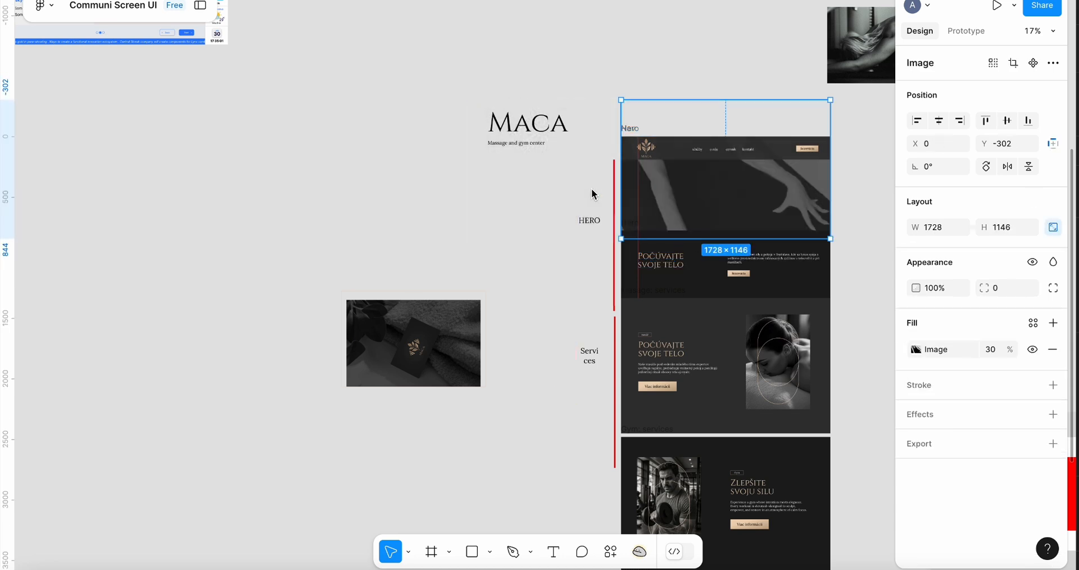
pyautogui.click(921, 444)
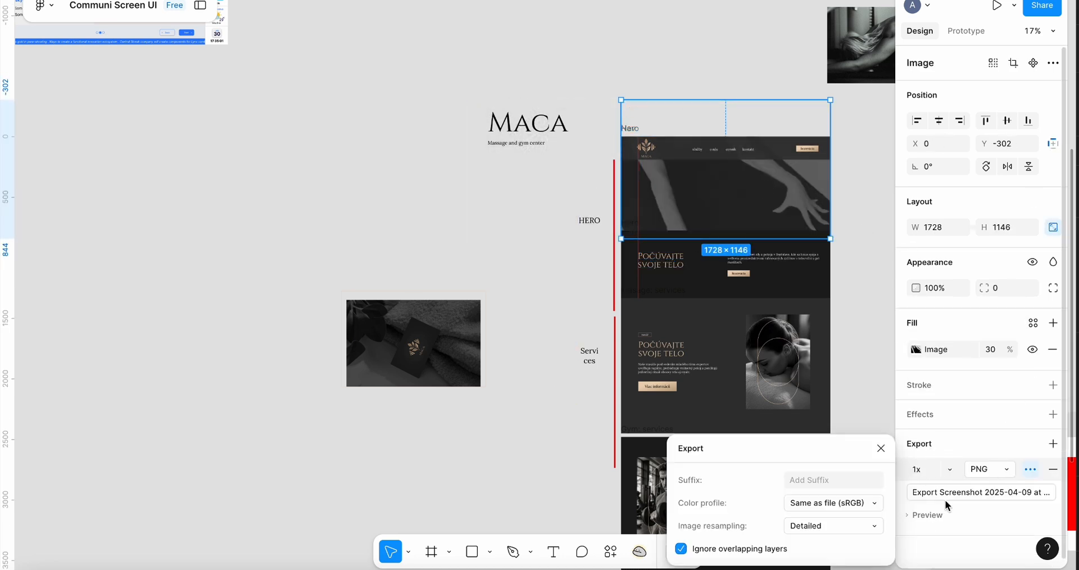
pyautogui.click(925, 515)
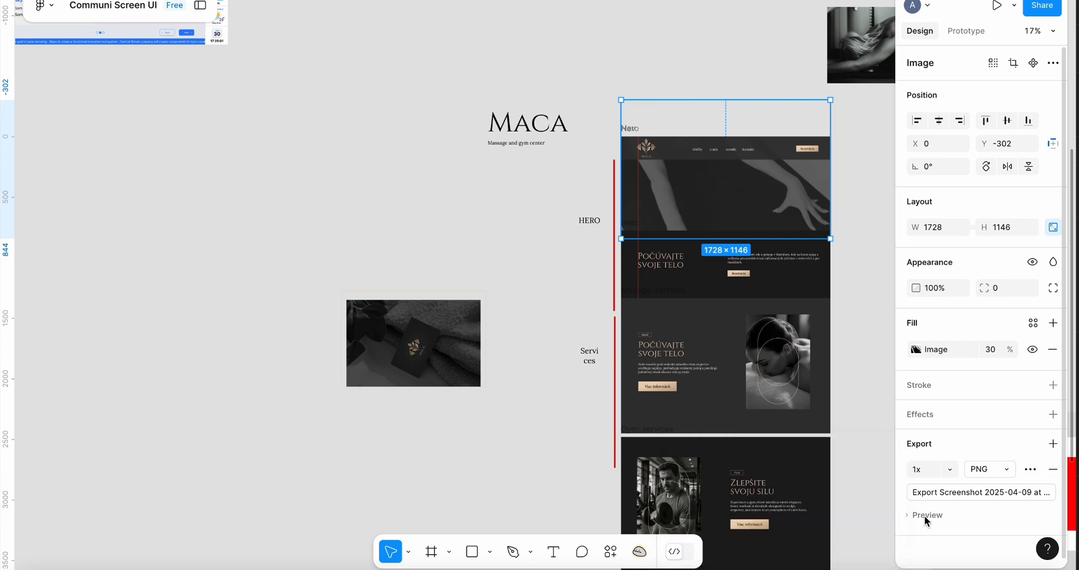
pyautogui.click(965, 492)
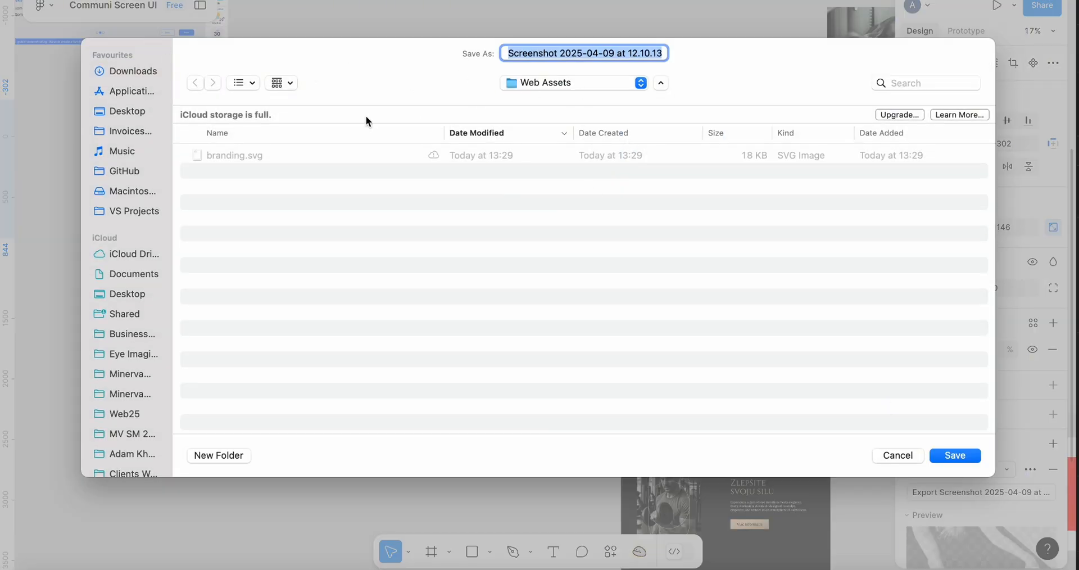
pyautogui.write('Hwero-Image.png')
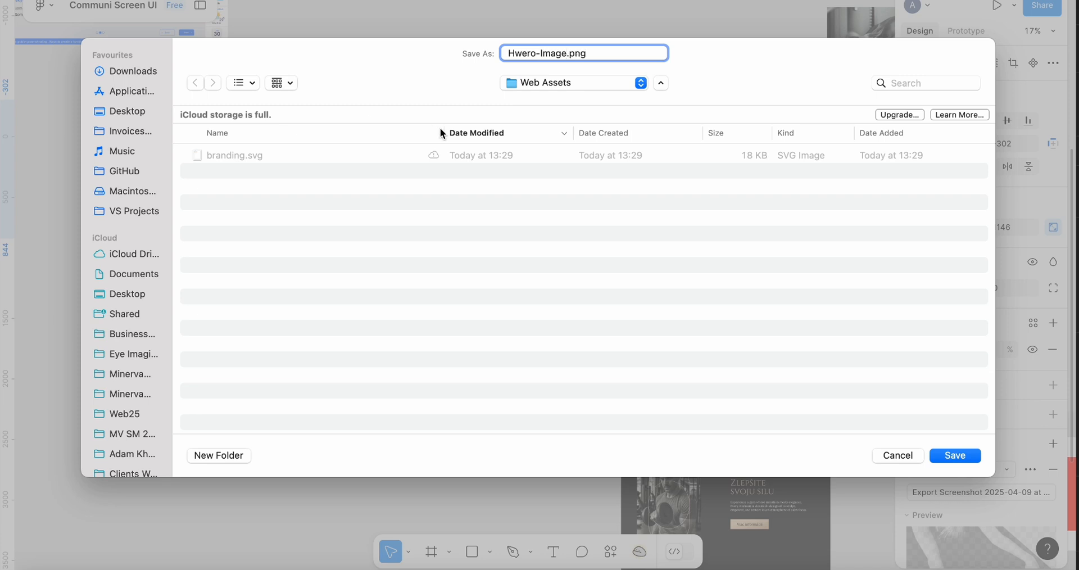
pyautogui.click(223, 456)
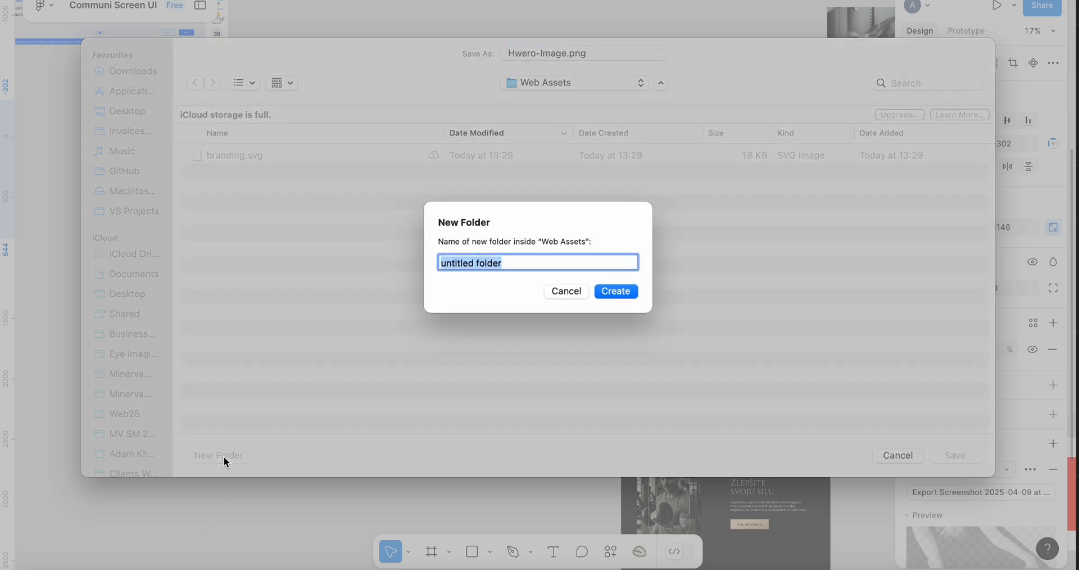
pyautogui.write('Hero')
pyautogui.click(566, 290)
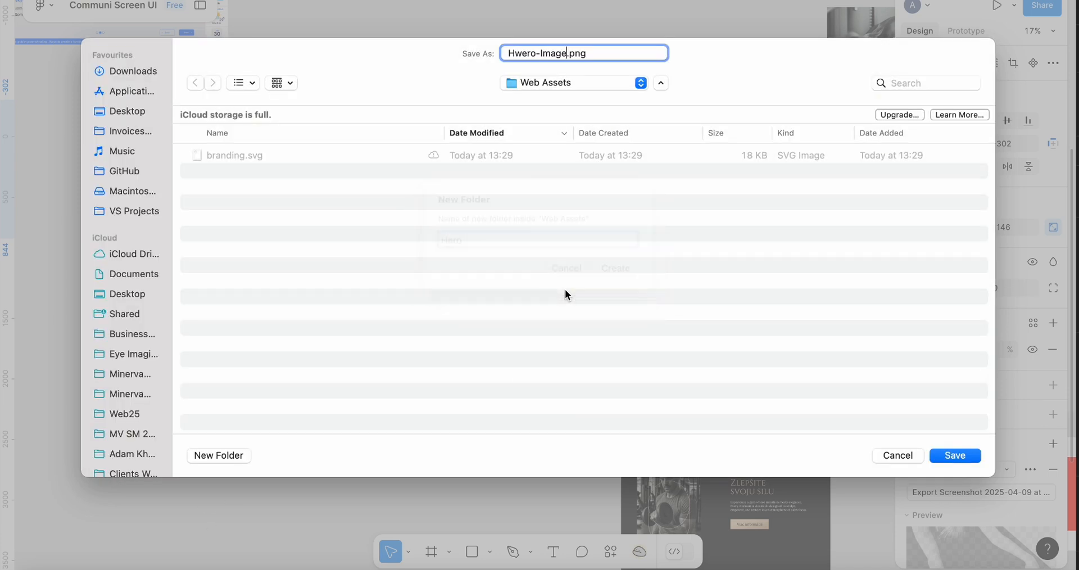
# Create a new Hero-Section folder inside the Website folder for the export
pyautogui.press('super+Up')
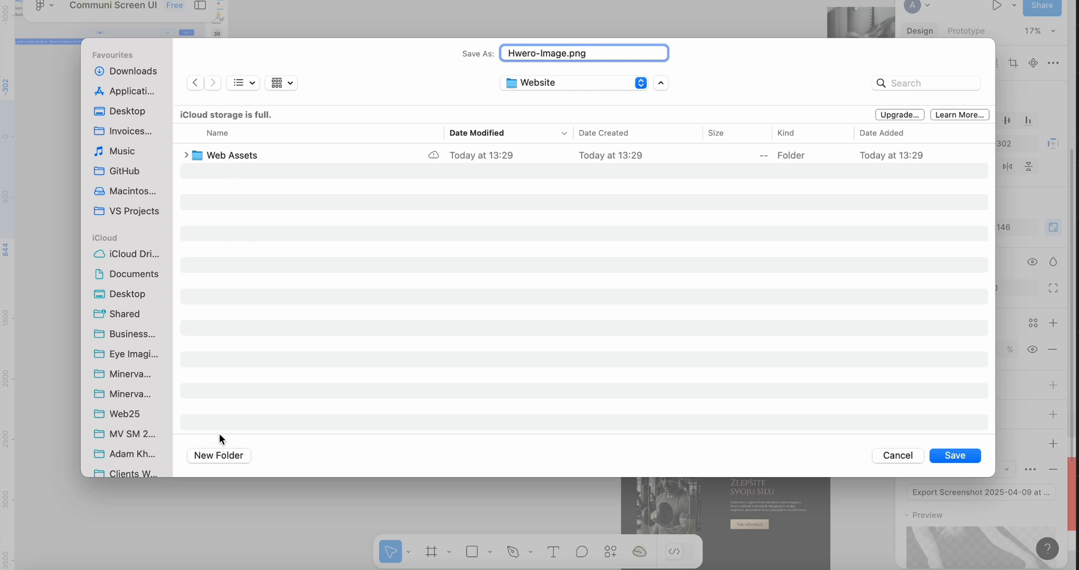
pyautogui.click(215, 453)
pyautogui.write('Hero-Section')
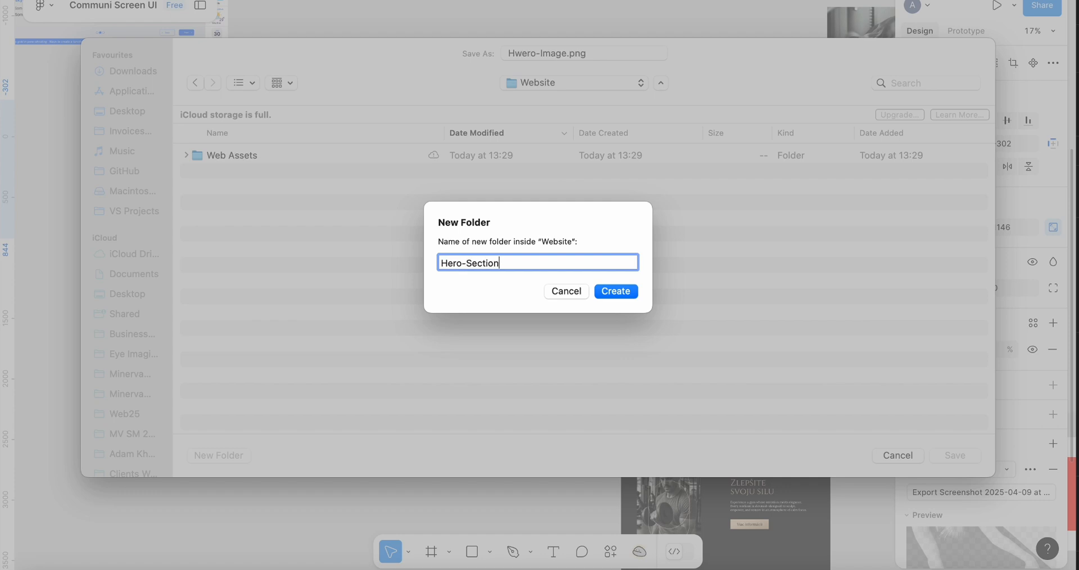
pyautogui.press('Return')
# Correct the file name to Hero-Image.png and save the exported image
pyautogui.click(518, 53)
pyautogui.press('BackSpace')
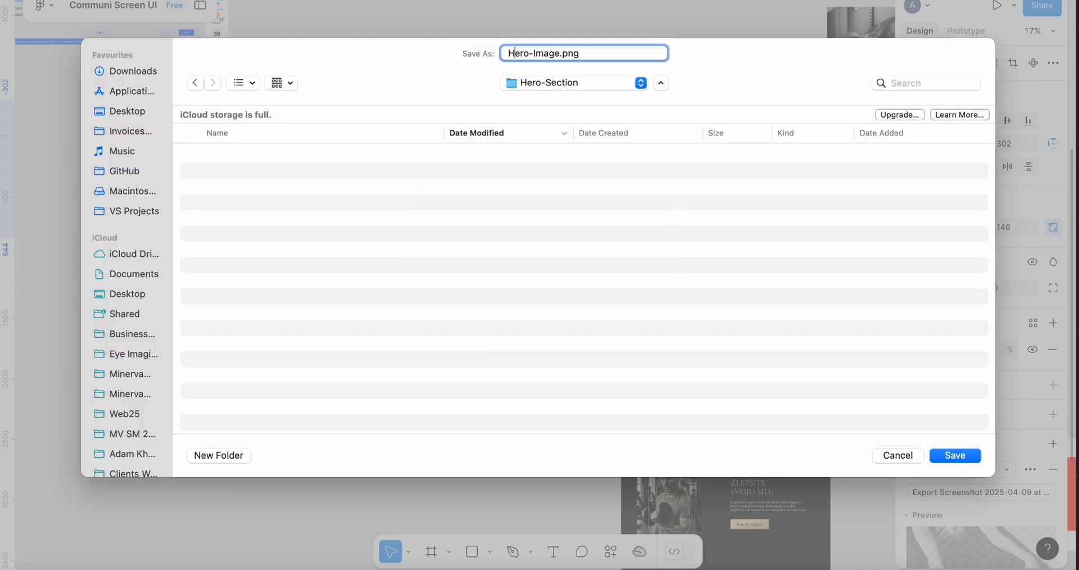
pyautogui.click(961, 458)
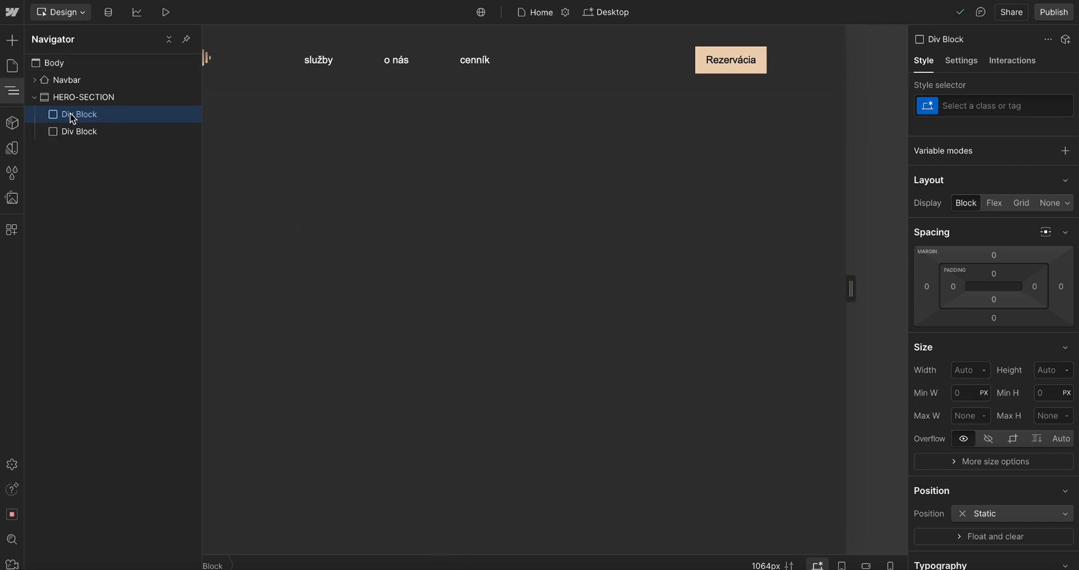
# Select the first Div Block inside the HERO-SECTION and set its width to 100%
pyautogui.click(87, 98)
pyautogui.click(358, 179)
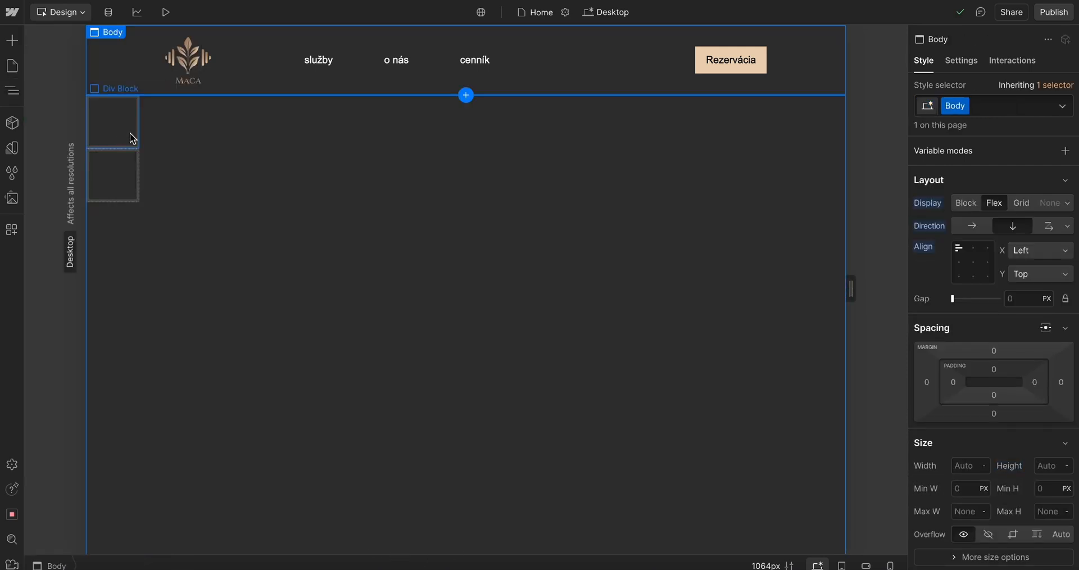
pyautogui.click(123, 161)
pyautogui.click(106, 169)
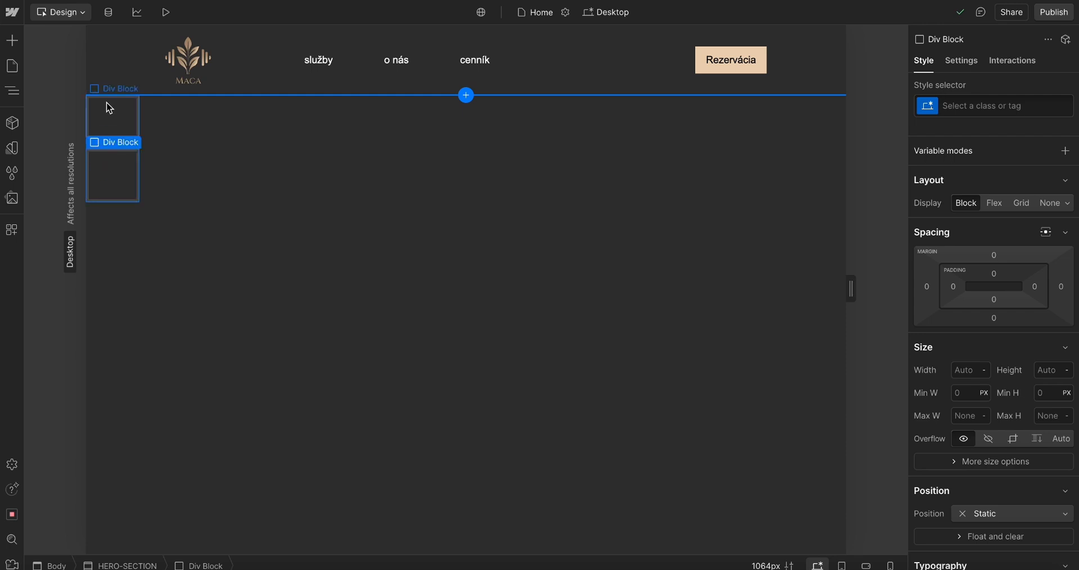
pyautogui.click(106, 107)
pyautogui.click(113, 179)
pyautogui.click(12, 91)
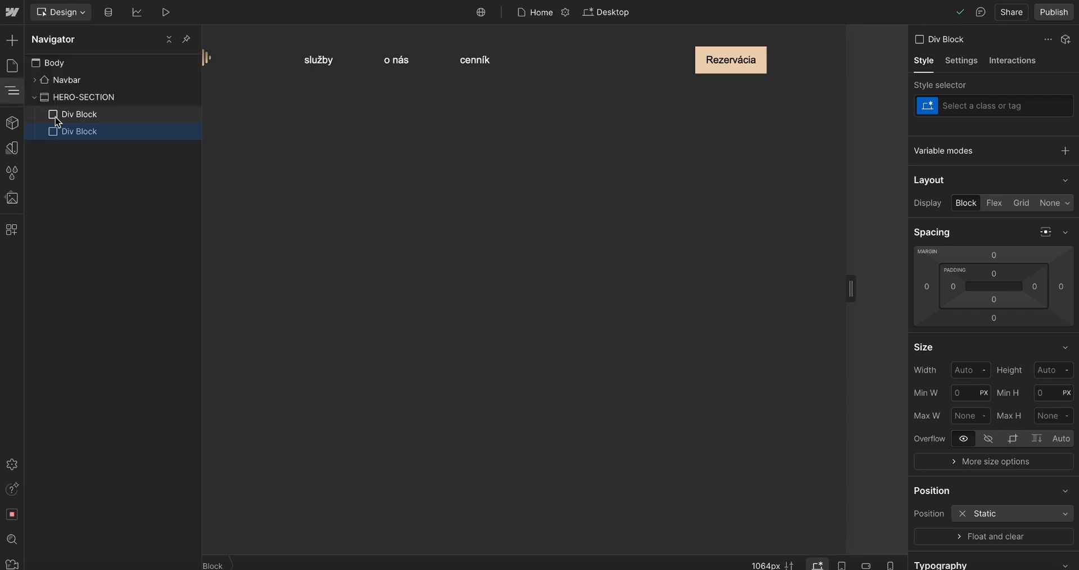
pyautogui.click(368, 175)
pyautogui.click(101, 132)
pyautogui.click(968, 370)
pyautogui.write('1')
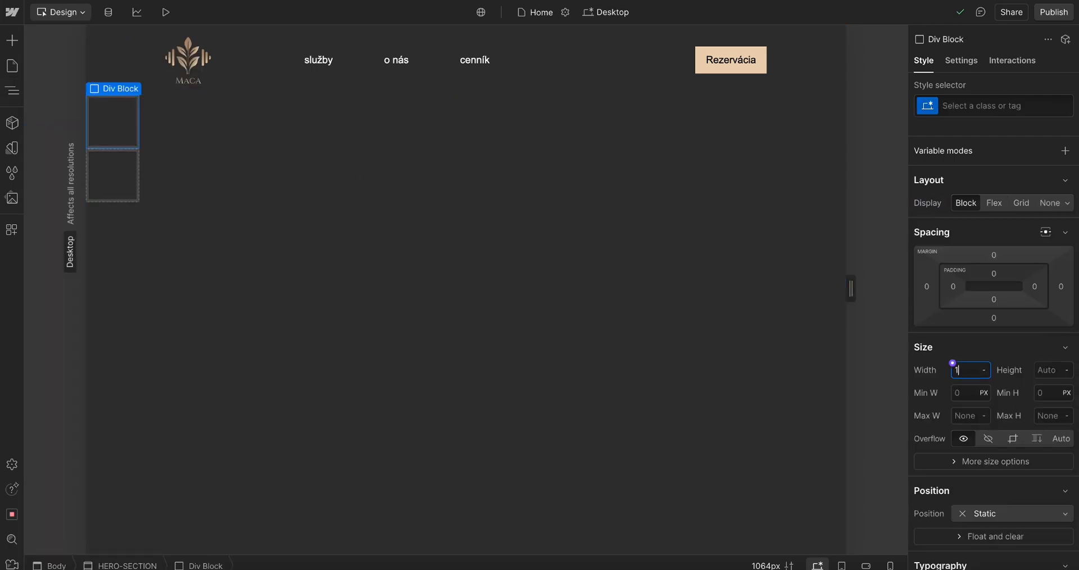
pyautogui.write('00%')
pyautogui.press('Return')
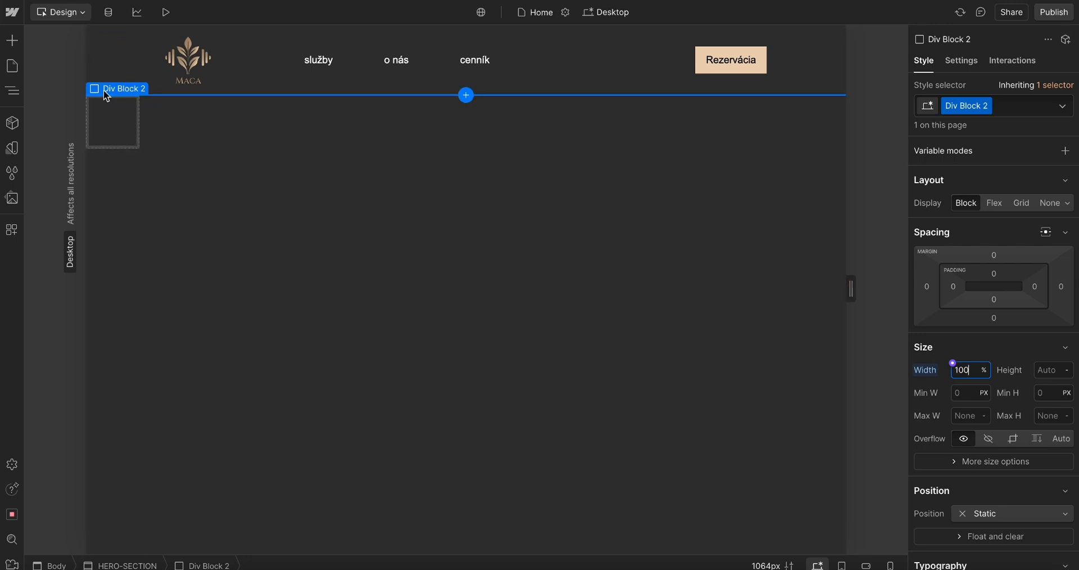
# Set Div Block 2's height to 60%
pyautogui.click(1048, 375)
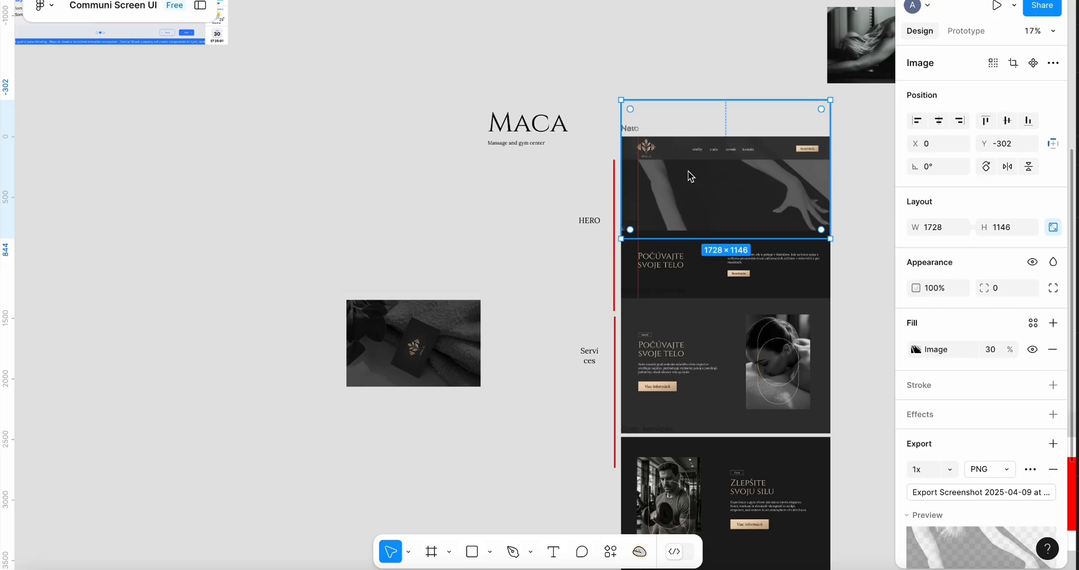
pyautogui.scroll(5, 689, 173)
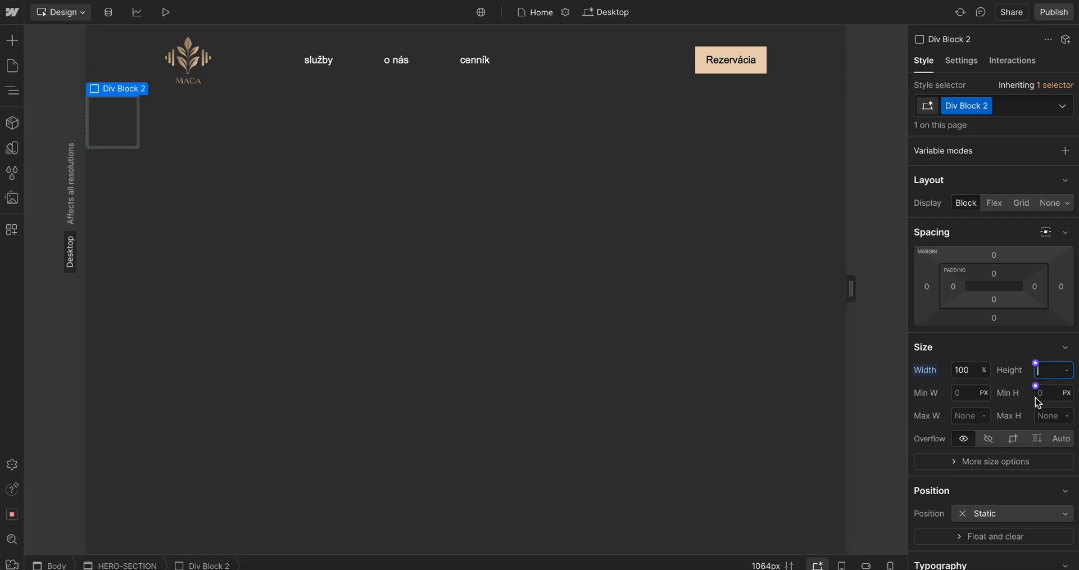
pyautogui.write('60')
pyautogui.write('%')
pyautogui.press('Return')
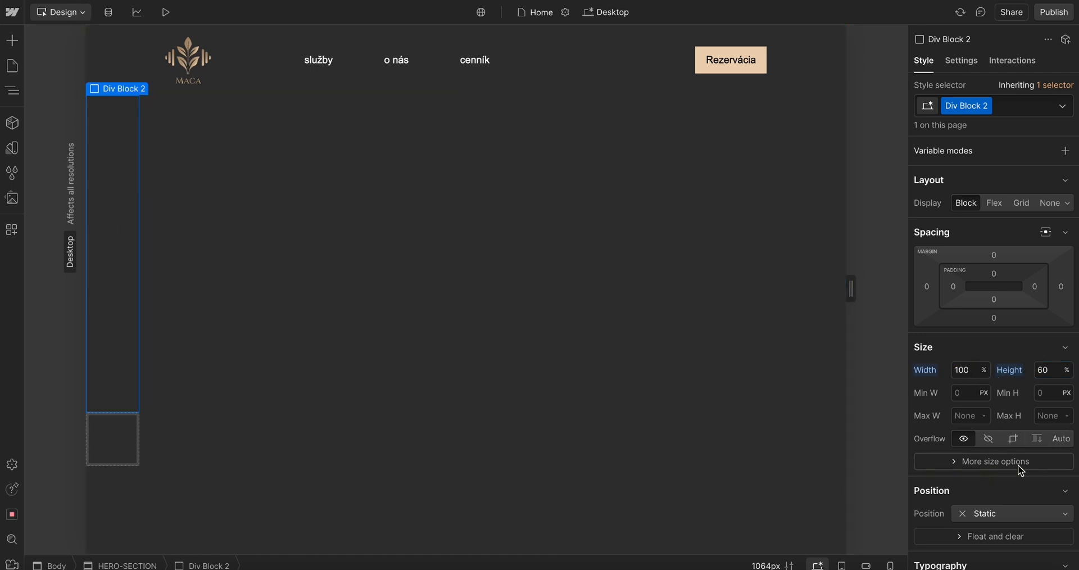
# Set Div Block 2's background color to white
pyautogui.scroll(-5, 1023, 469)
pyautogui.scroll(-1, 1034, 468)
pyautogui.click(955, 371)
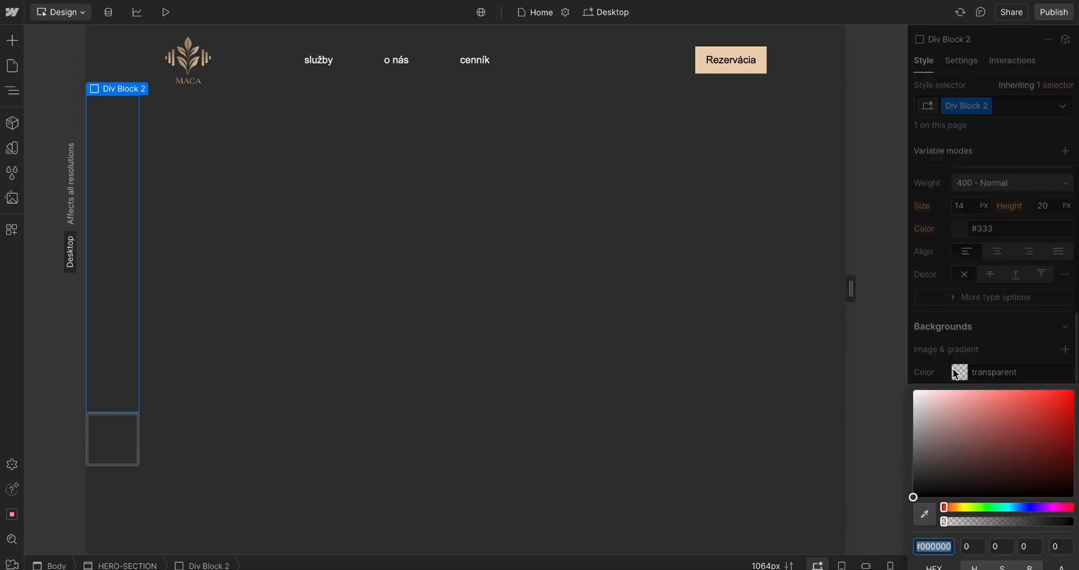
pyautogui.moveTo(933, 416); pyautogui.dragTo(863, 379)
pyautogui.click(158, 183)
pyautogui.click(106, 180)
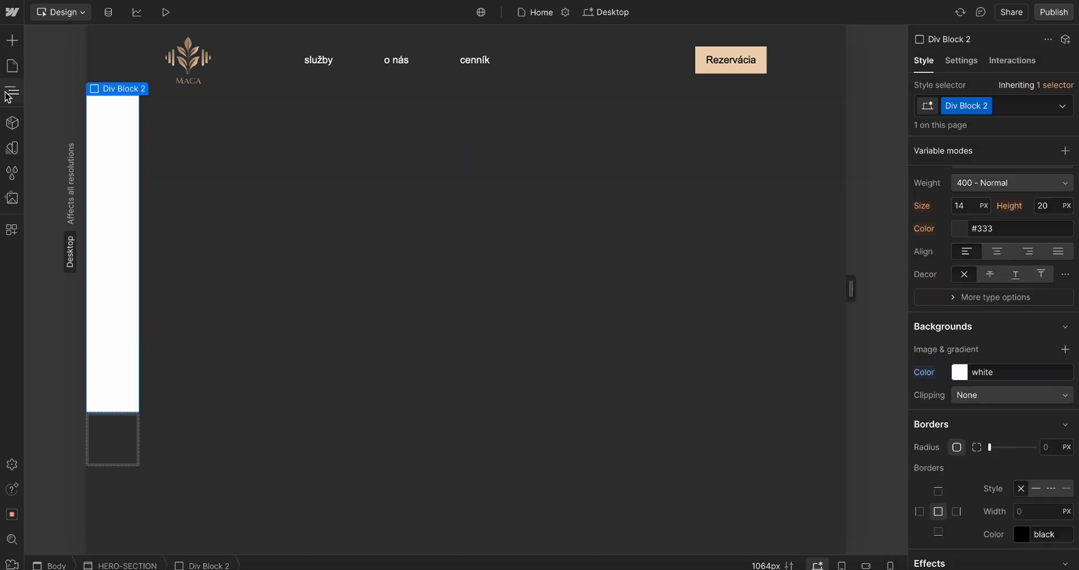
# Select the HERO-SECTION and set its width to 100%
pyautogui.click(11, 92)
pyautogui.click(81, 97)
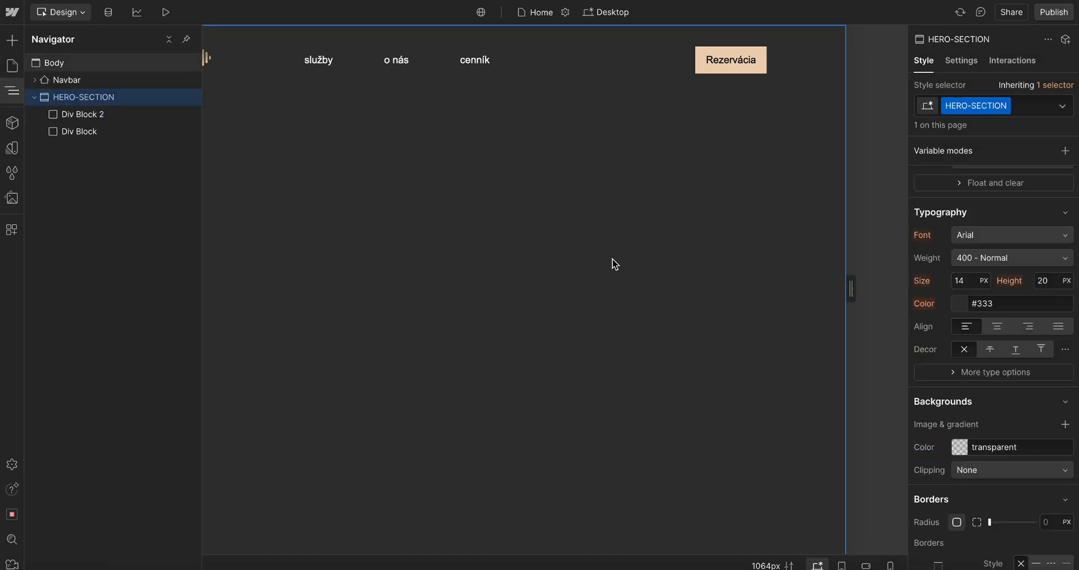
pyautogui.scroll(5, 1060, 285)
pyautogui.click(272, 179)
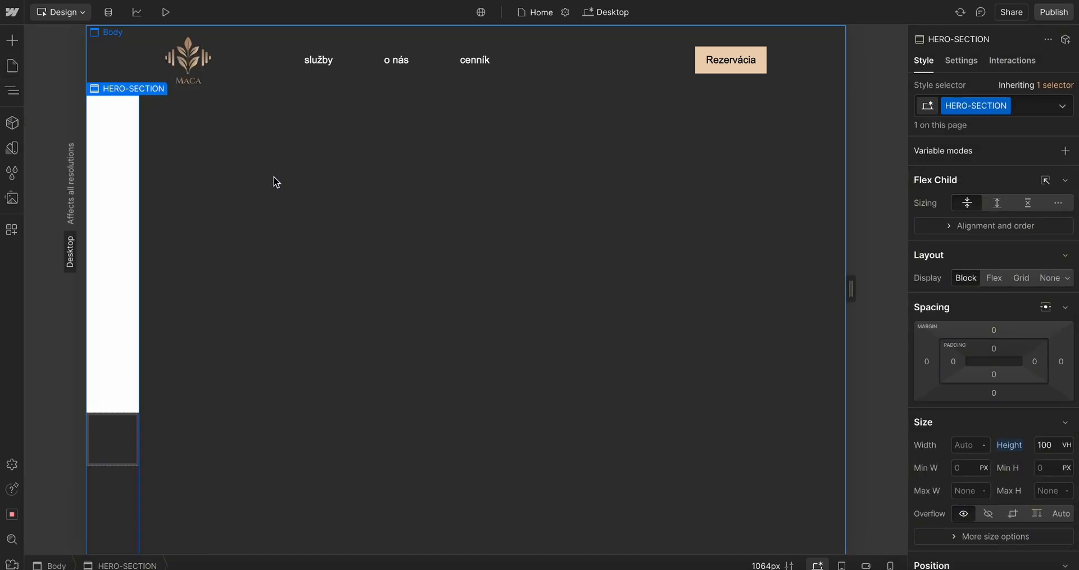
pyautogui.click(12, 91)
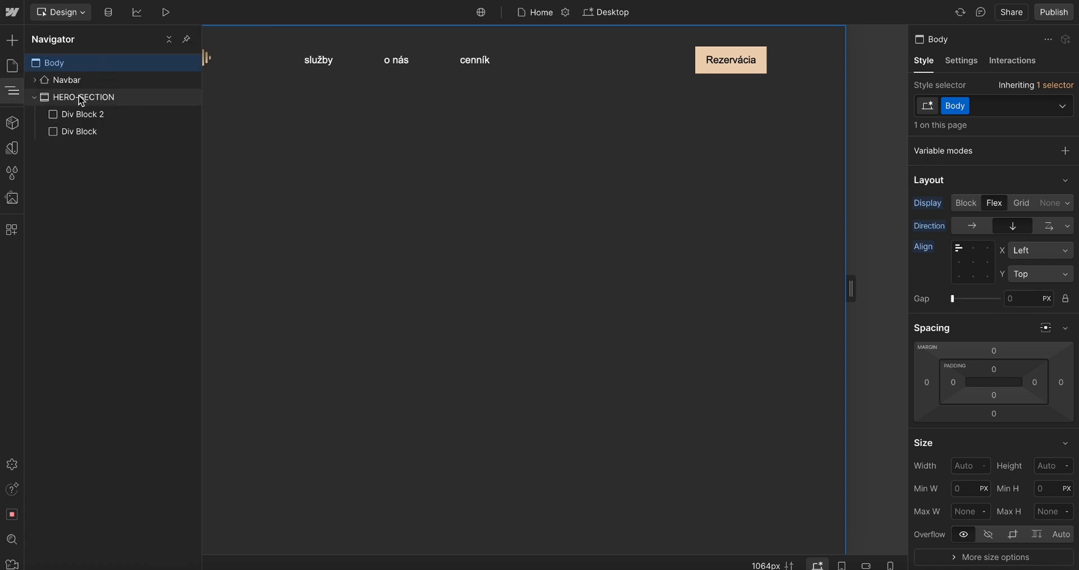
pyautogui.click(97, 100)
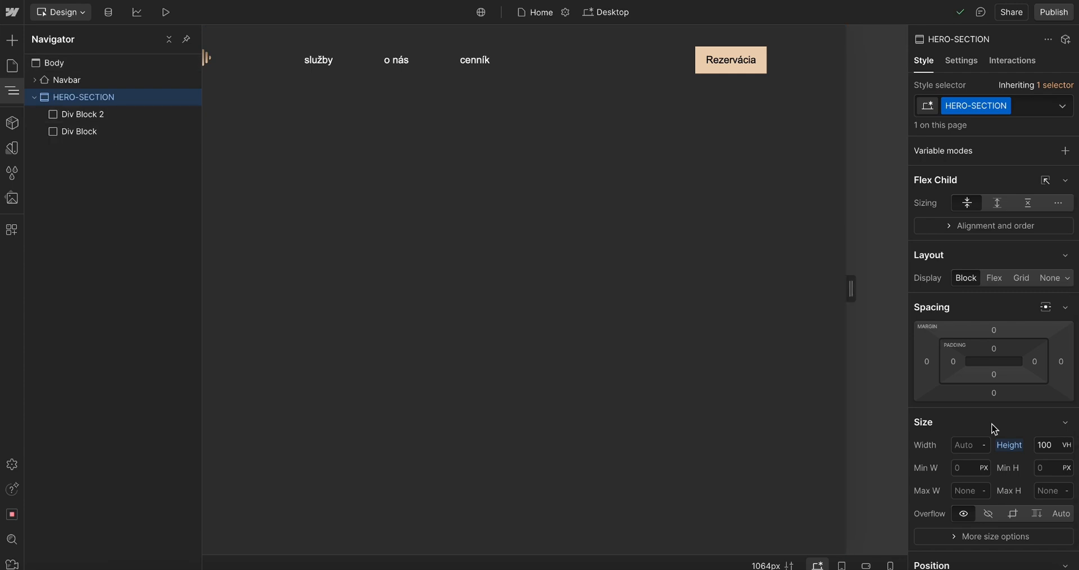
pyautogui.click(956, 445)
pyautogui.write('10%')
pyautogui.press('Return')
pyautogui.write('00')
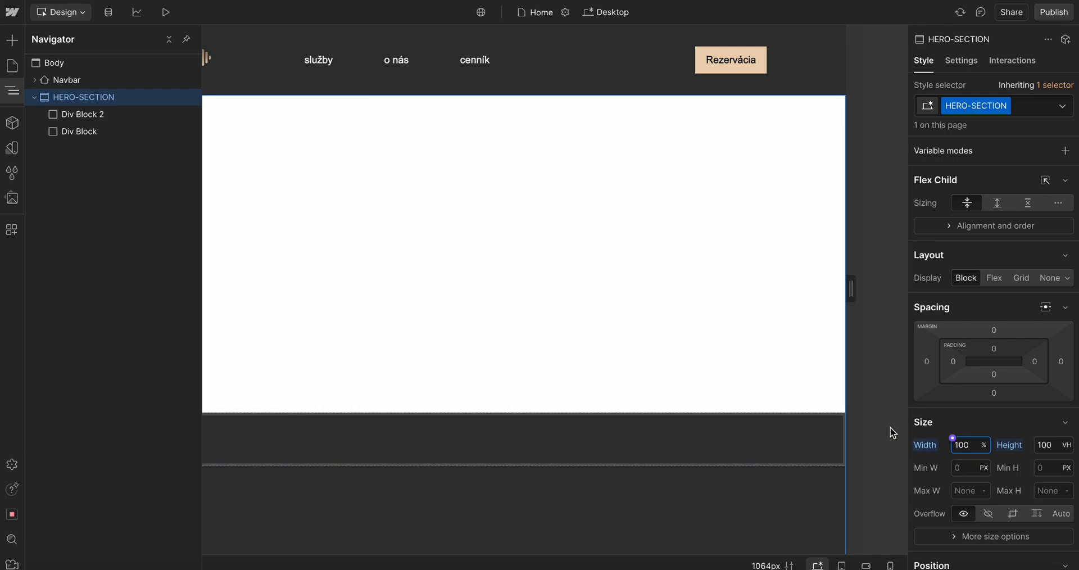
# Review the size and background settings of the HERO-SECTION and its two Div Blocks
pyautogui.click(92, 118)
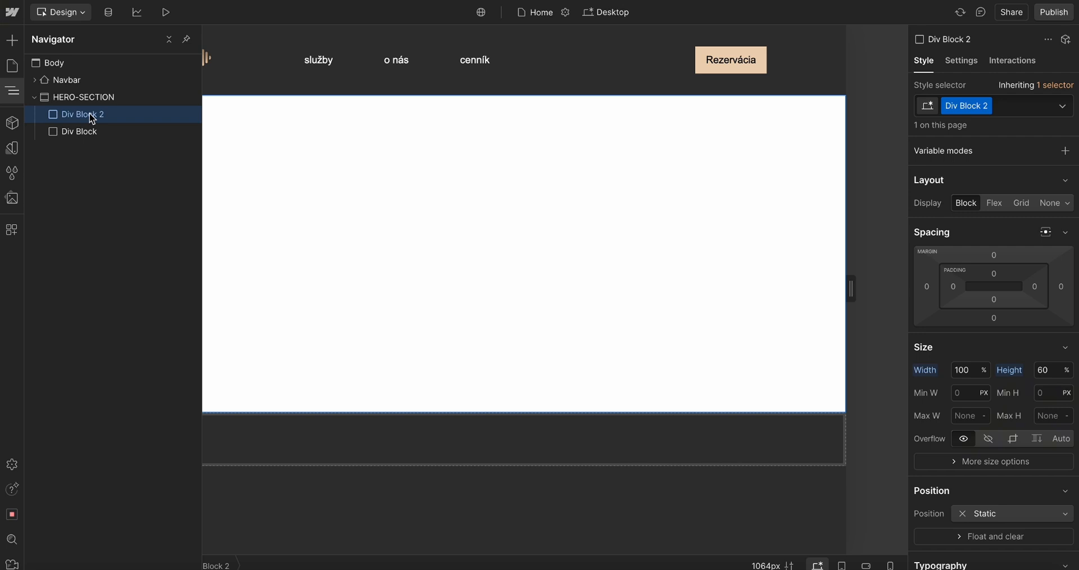
pyautogui.click(108, 98)
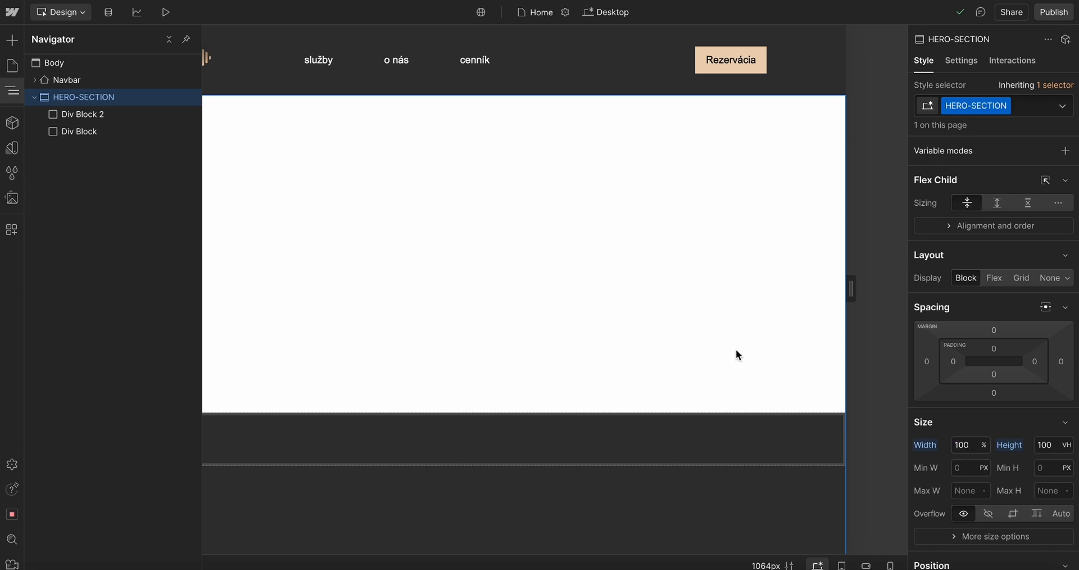
pyautogui.click(96, 117)
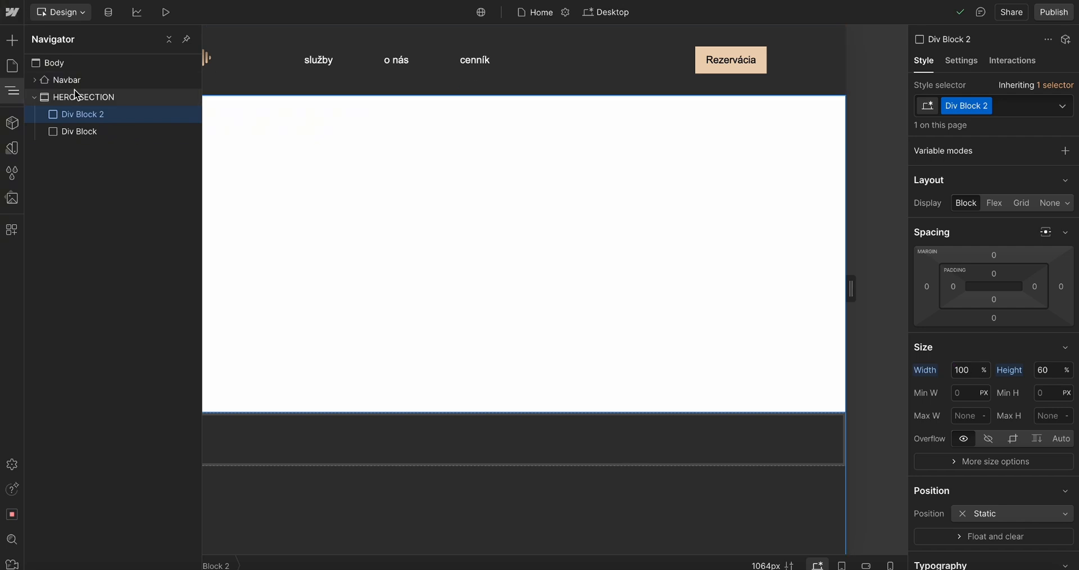
pyautogui.click(92, 134)
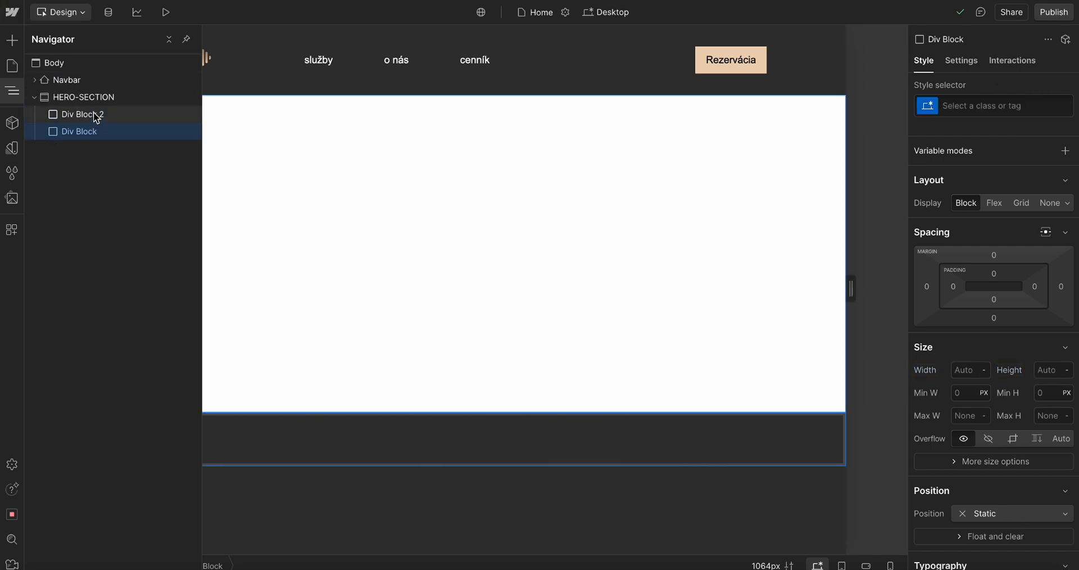
pyautogui.click(96, 115)
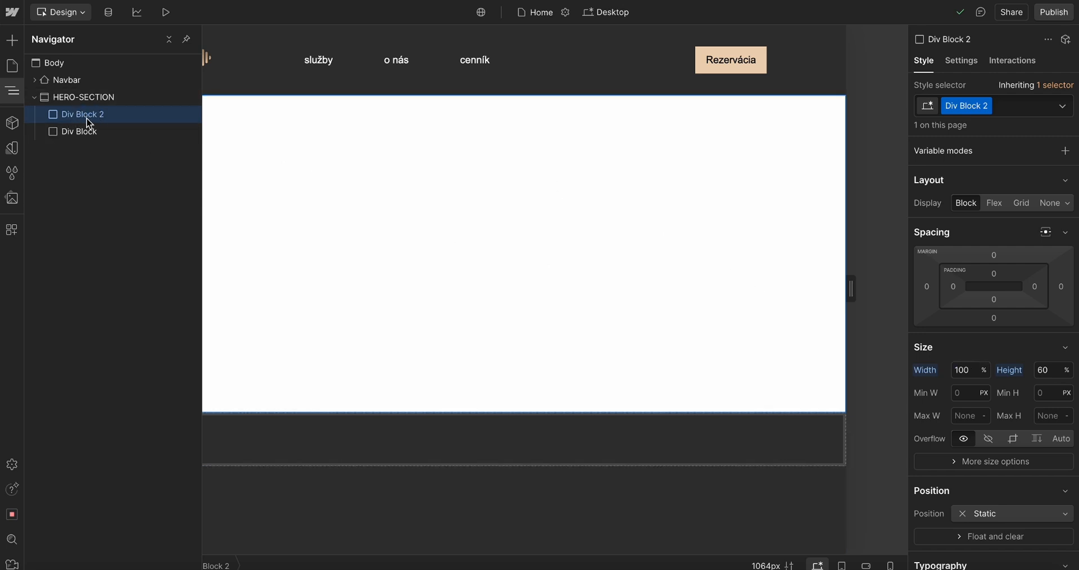
pyautogui.click(581, 207)
pyautogui.scroll(-8, 980, 374)
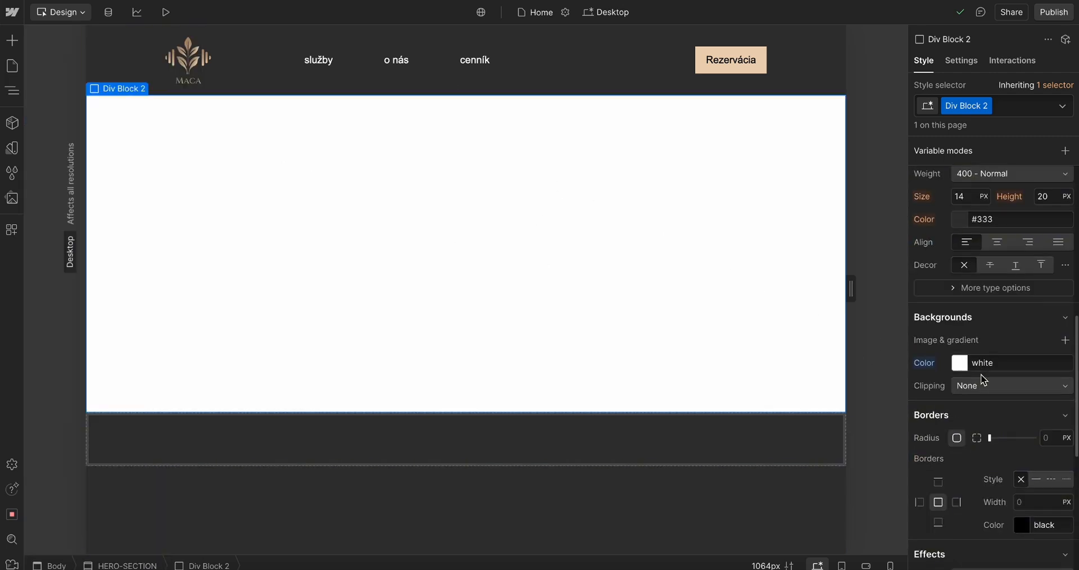
# Set Div Block 2's background color to red #d60000
pyautogui.click(962, 341)
pyautogui.click(1073, 381)
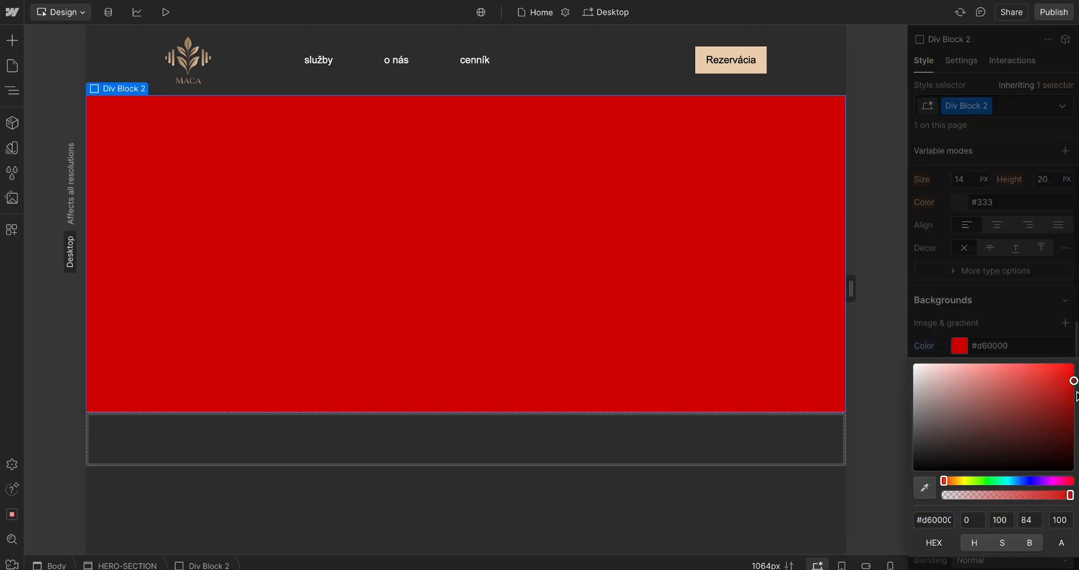
pyautogui.click(1012, 288)
# Examine the HERO-SECTION's size settings in the navigator, then reselect Div Block 2
pyautogui.scroll(3, 1003, 238)
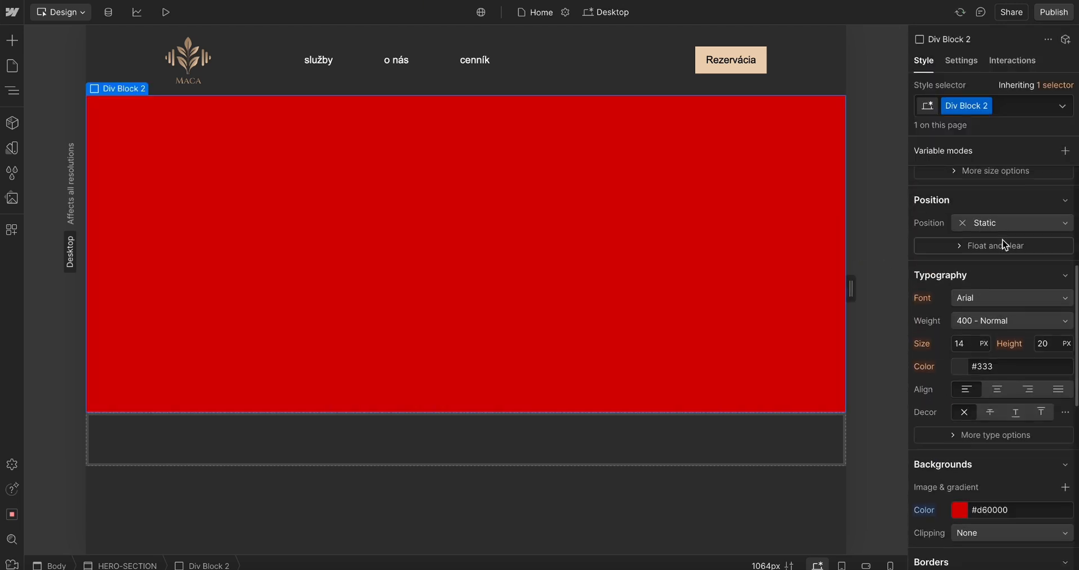
pyautogui.click(12, 90)
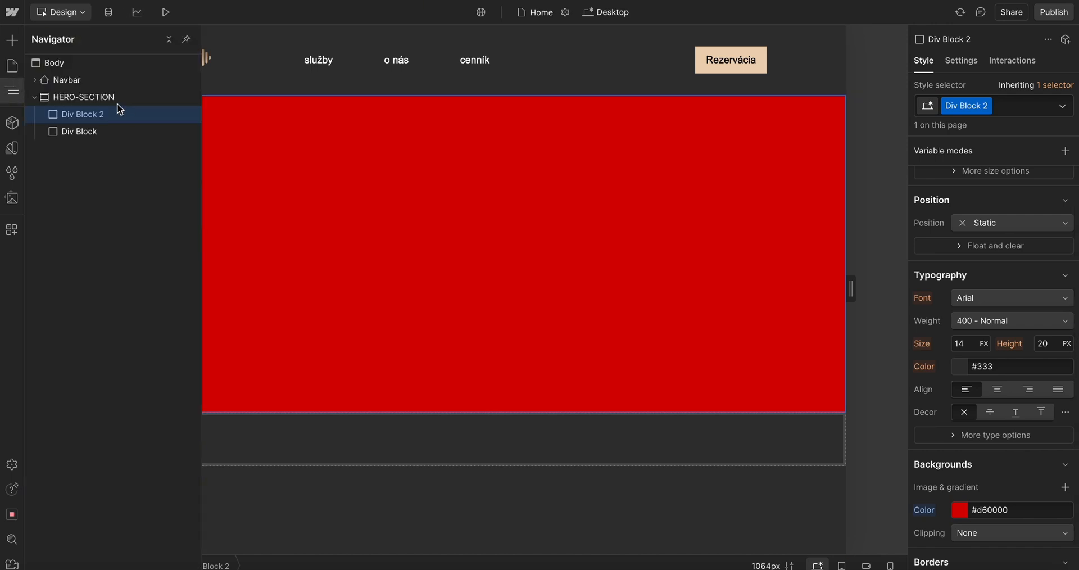
pyautogui.click(108, 97)
pyautogui.scroll(2, 997, 414)
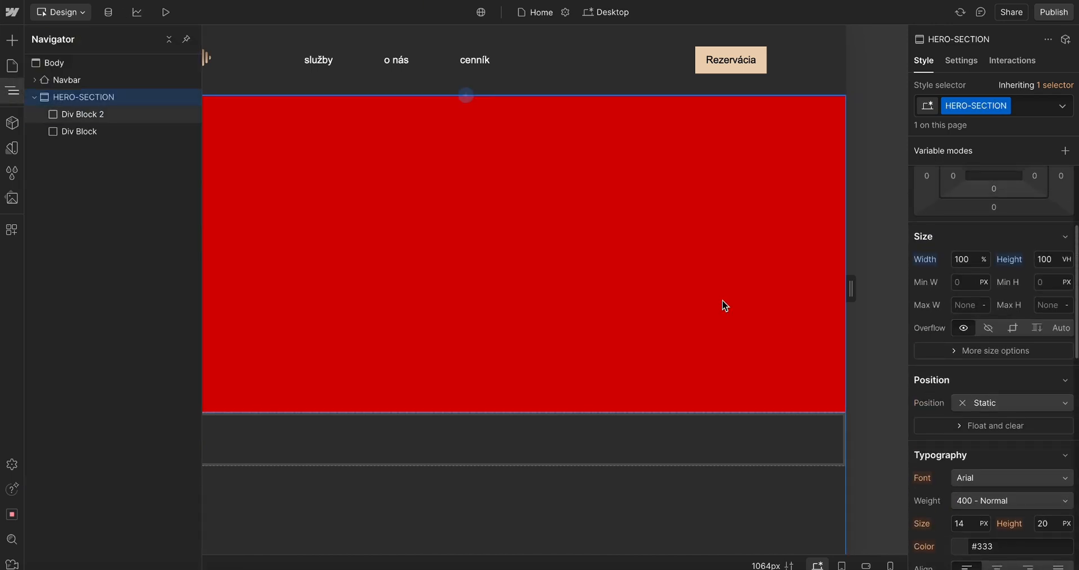
pyautogui.click(722, 301)
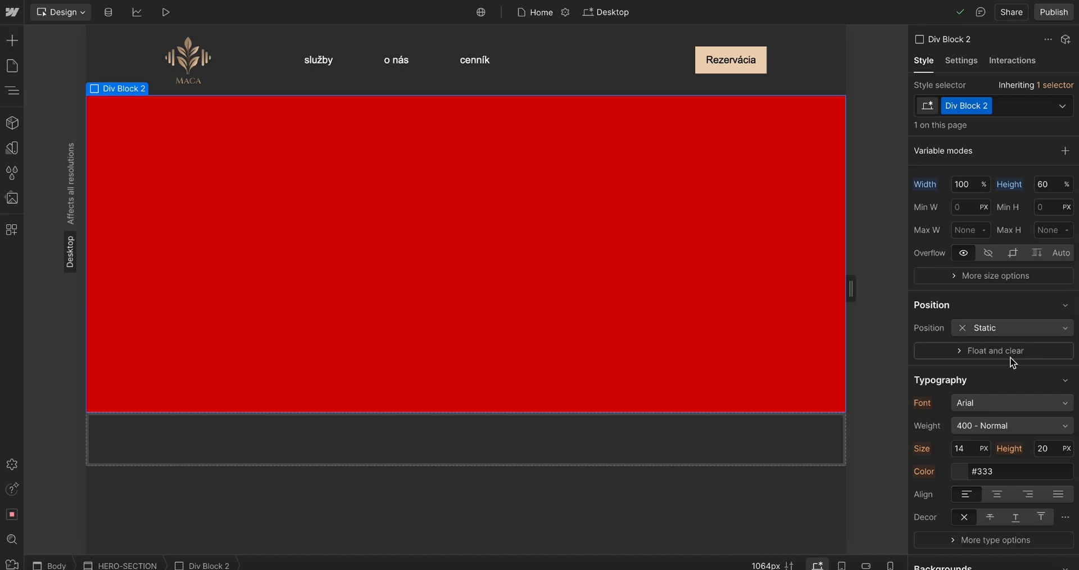
# Make Div Block 2's background fully transparent by setting its color alpha to 0
pyautogui.scroll(-5, 1011, 361)
pyautogui.click(960, 265)
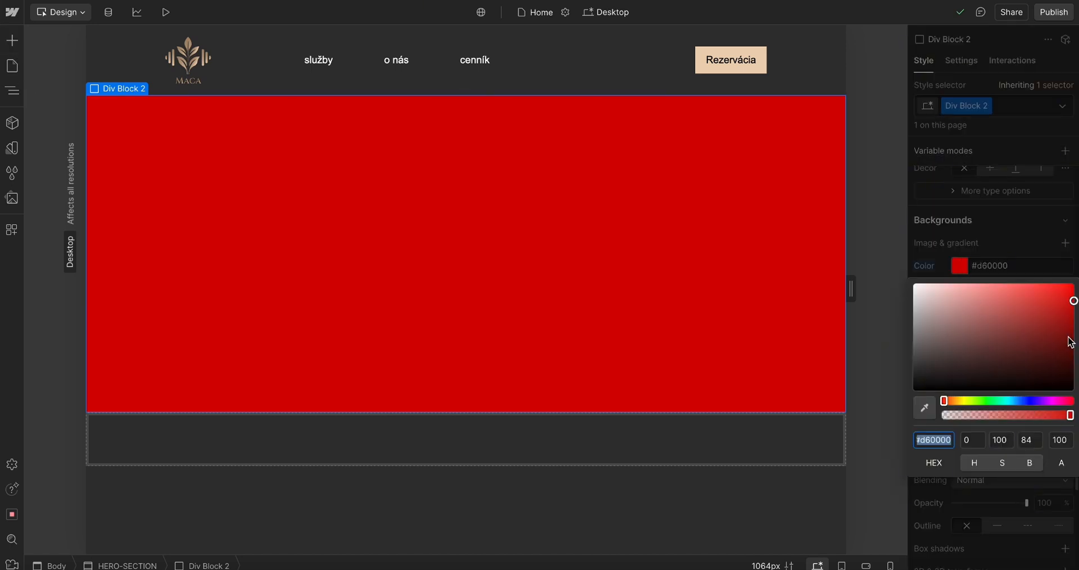
pyautogui.moveTo(1071, 414); pyautogui.dragTo(740, 407)
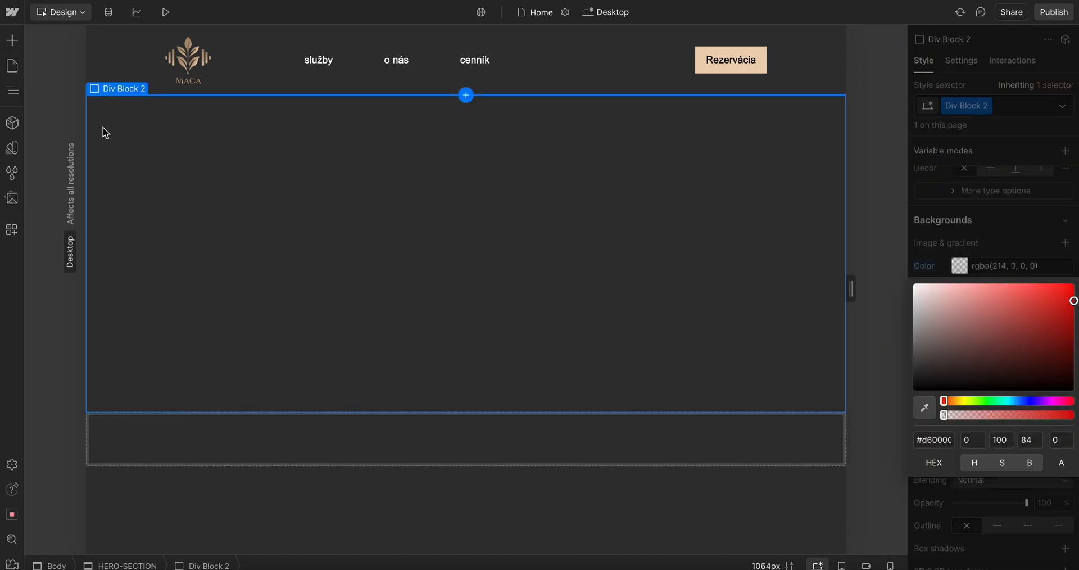
# Insert an Image element inside Div Block 2
pyautogui.click(12, 90)
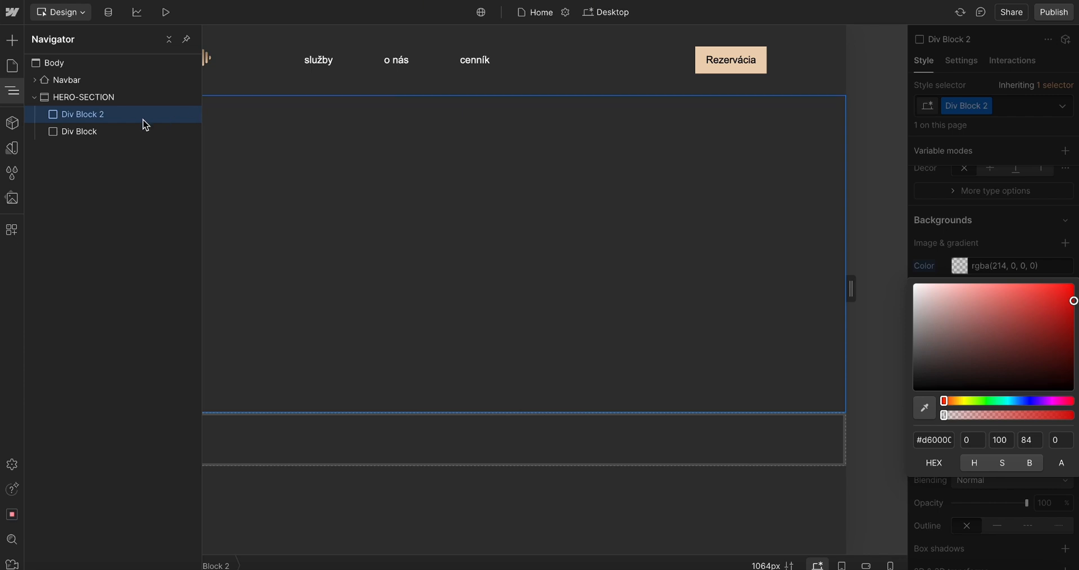
pyautogui.click(527, 243)
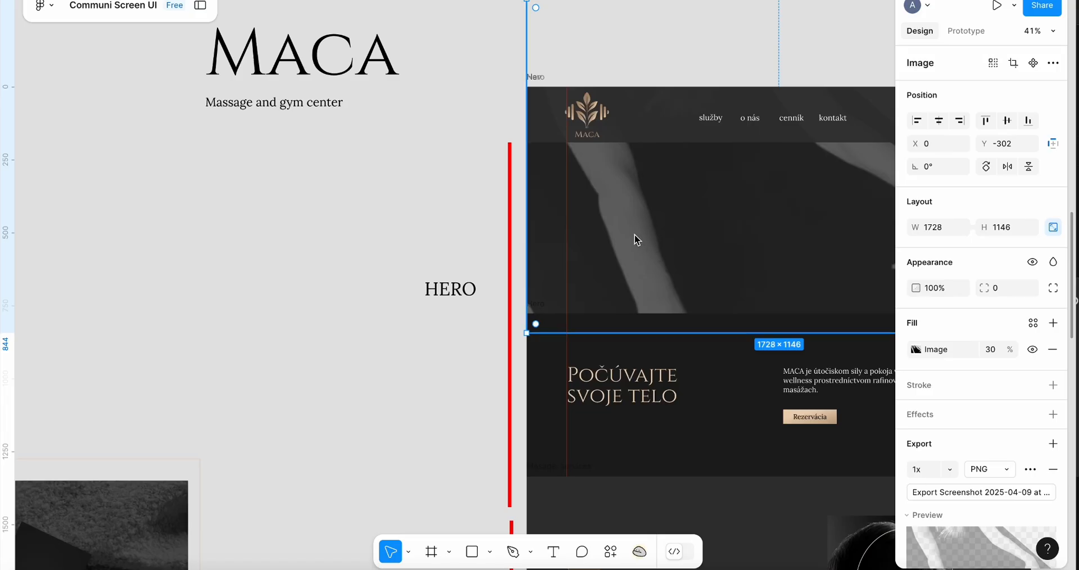
pyautogui.scroll(-3, 636, 240)
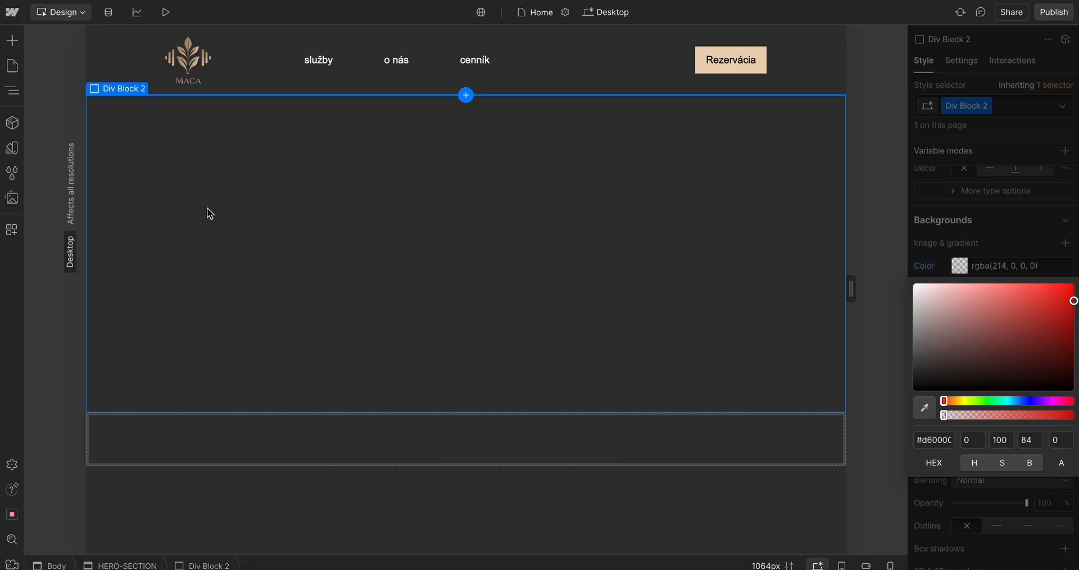
pyautogui.hotkey('ctrl', 'k')
pyautogui.write('im')
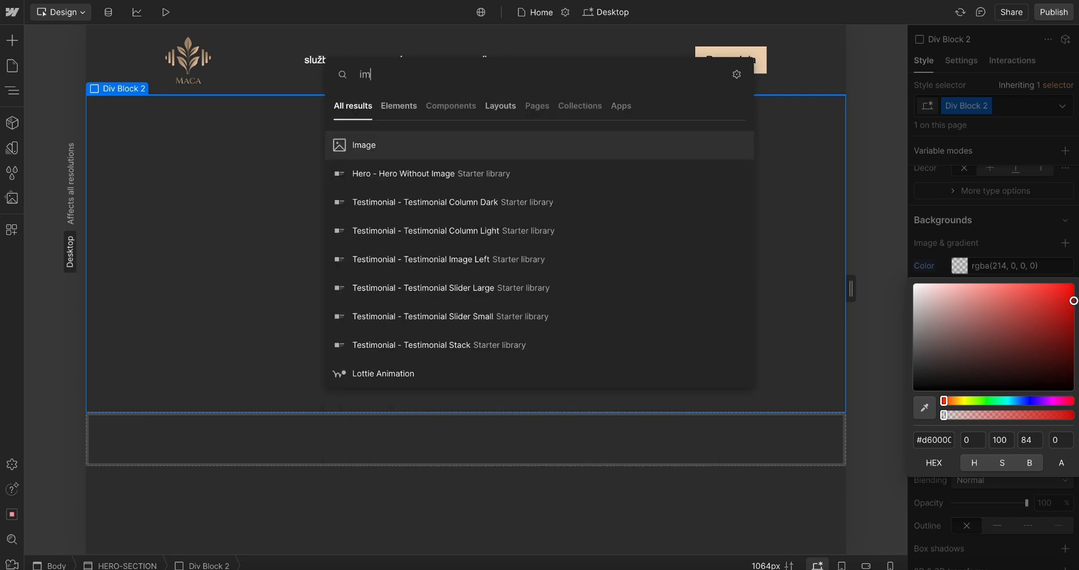
pyautogui.click(413, 145)
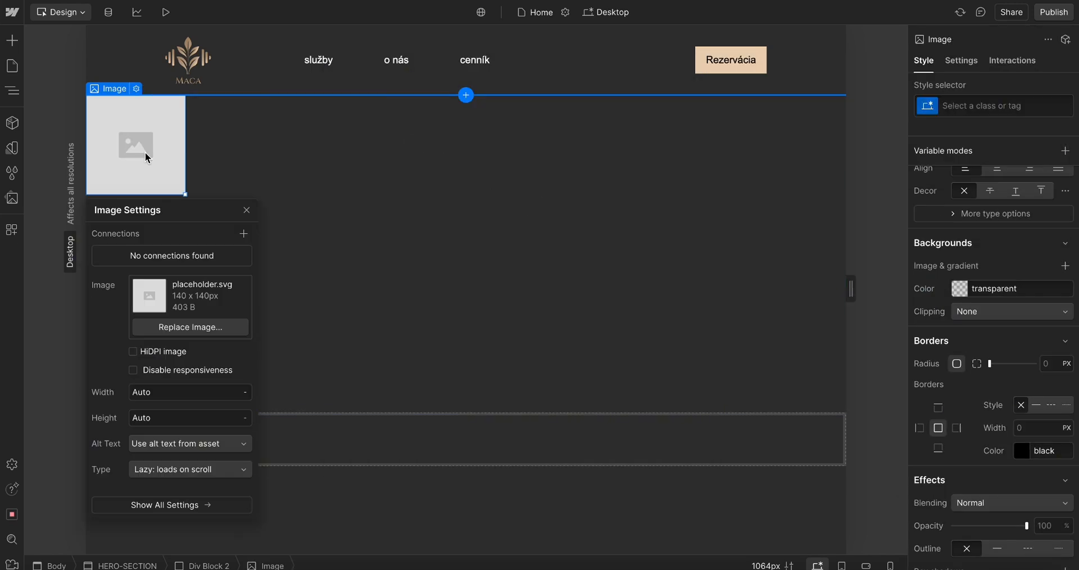
# Upload Hero-Image.png from the Hero-Section folder and set it as the image's source
pyautogui.click(181, 326)
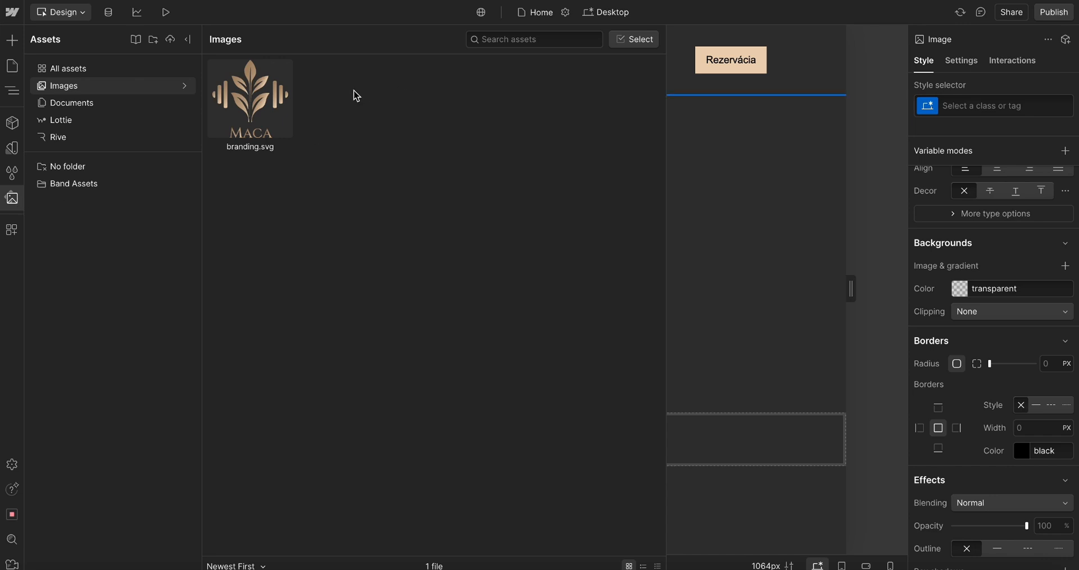
pyautogui.click(170, 45)
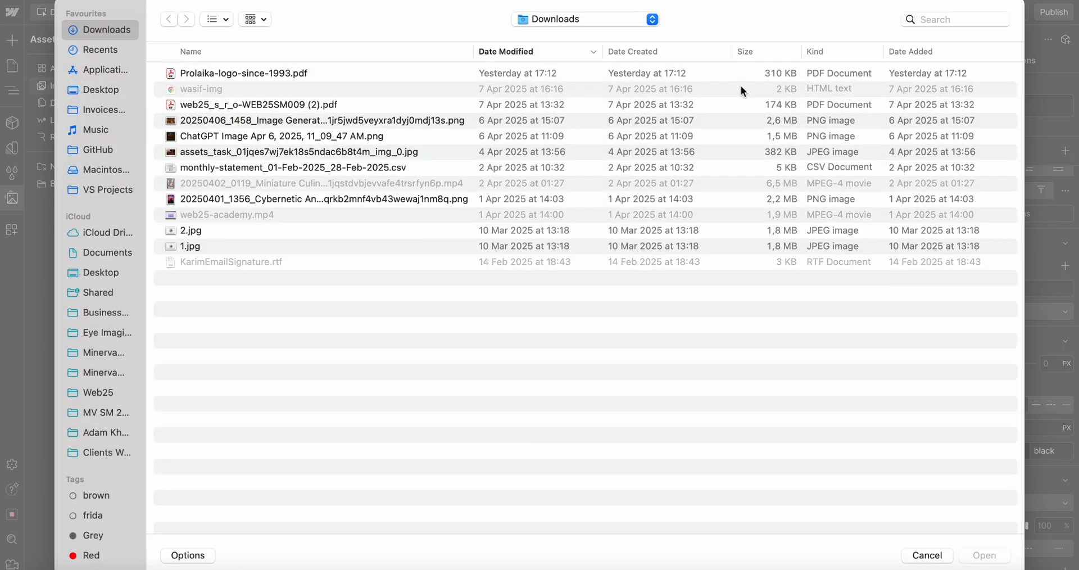
pyautogui.click(564, 19)
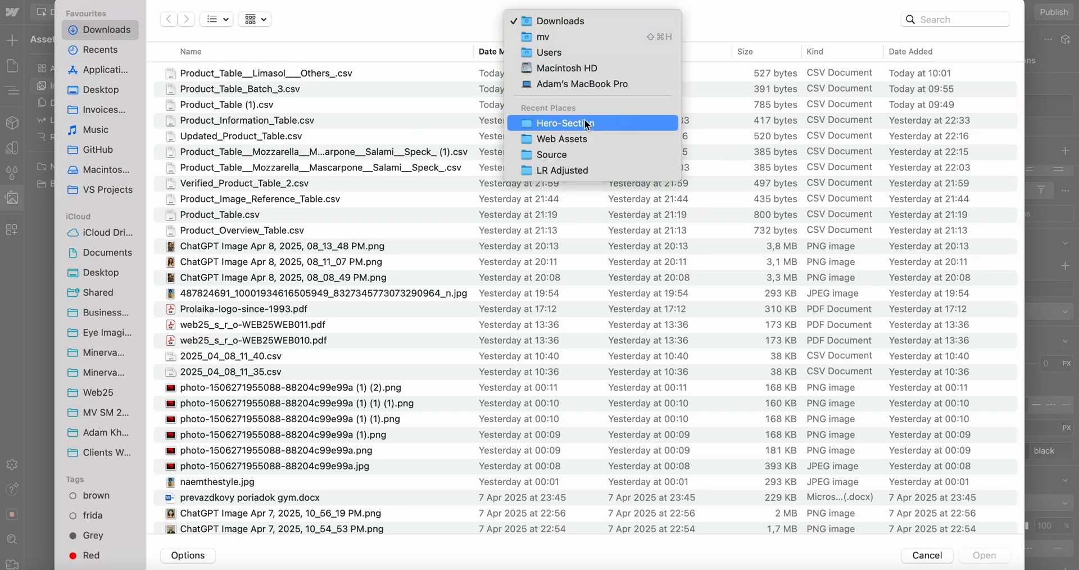
pyautogui.click(573, 123)
pyautogui.doubleClick(210, 89)
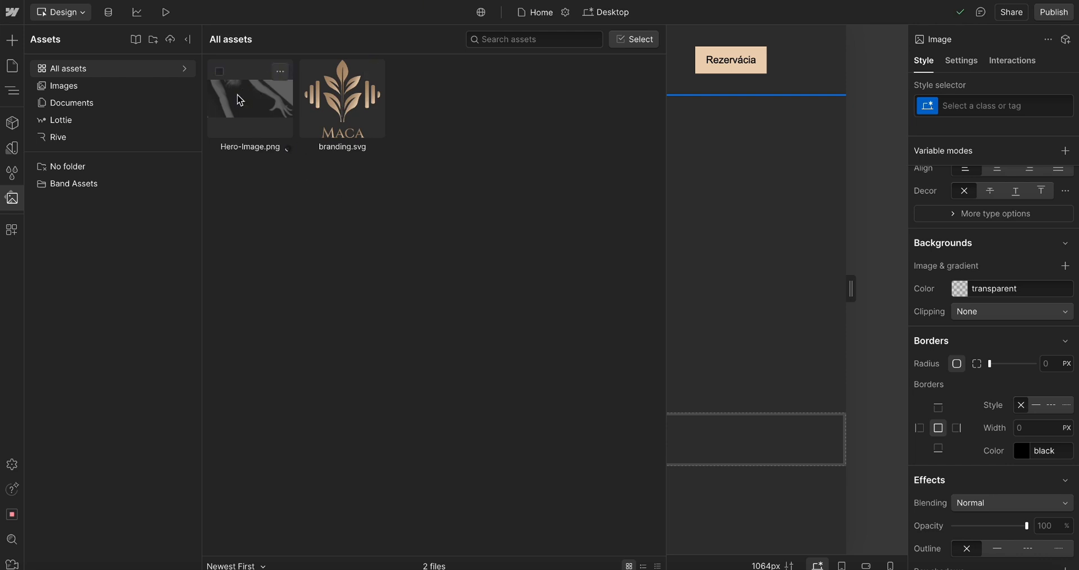
pyautogui.click(258, 130)
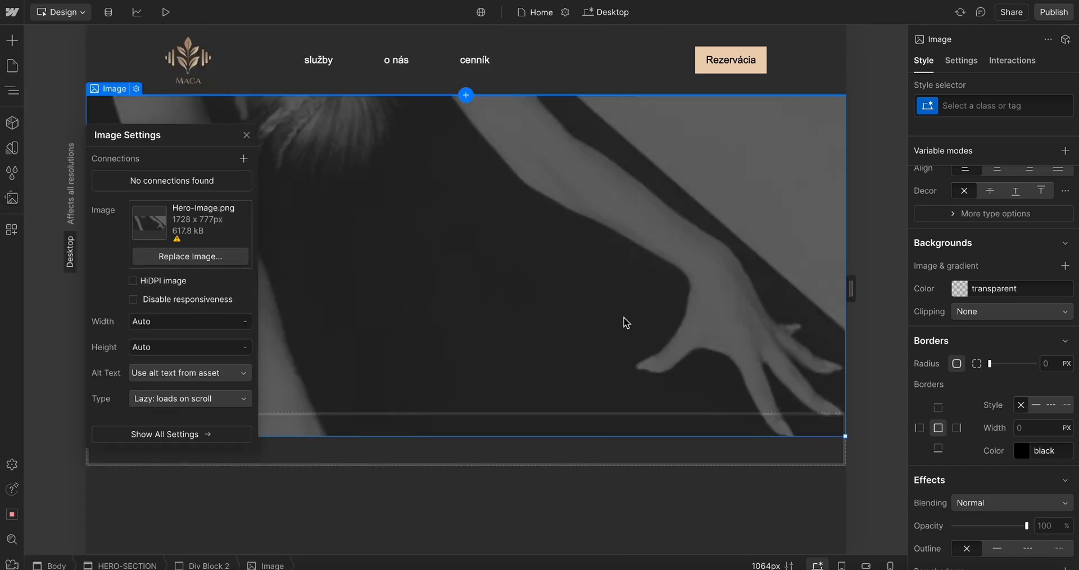
# Select the lower Div Block beneath the image and set its height to 40%
pyautogui.click(624, 321)
pyautogui.scroll(-1, 625, 322)
pyautogui.scroll(1, 625, 322)
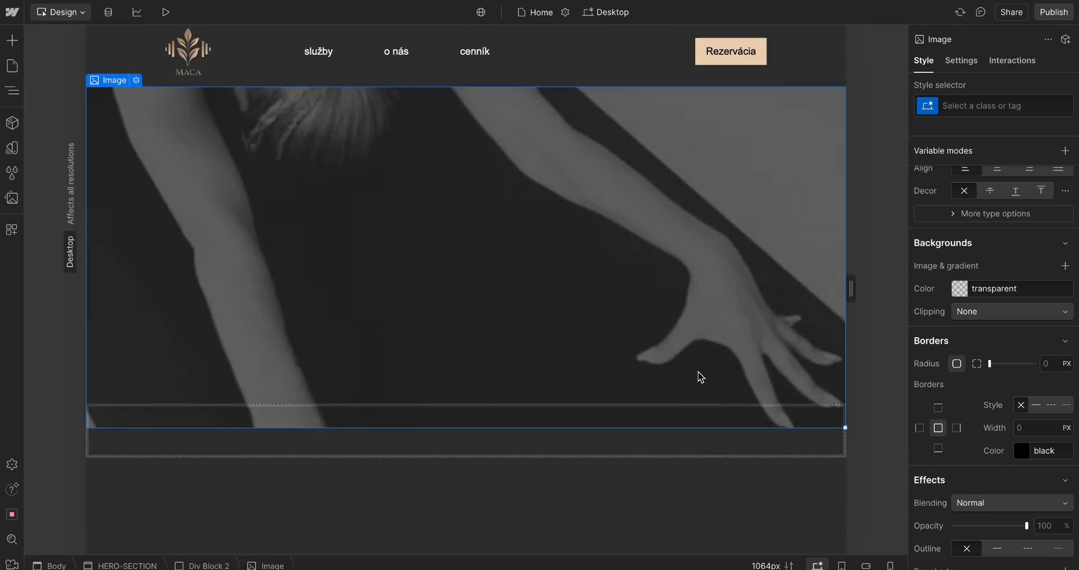
pyautogui.click(535, 442)
pyautogui.click(549, 313)
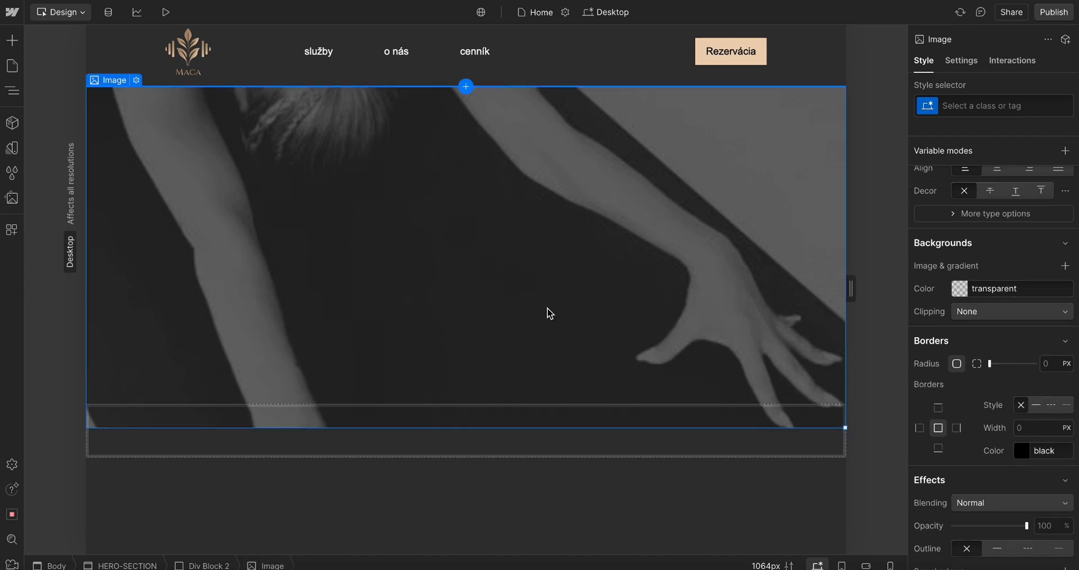
pyautogui.click(612, 442)
pyautogui.scroll(10, 1033, 372)
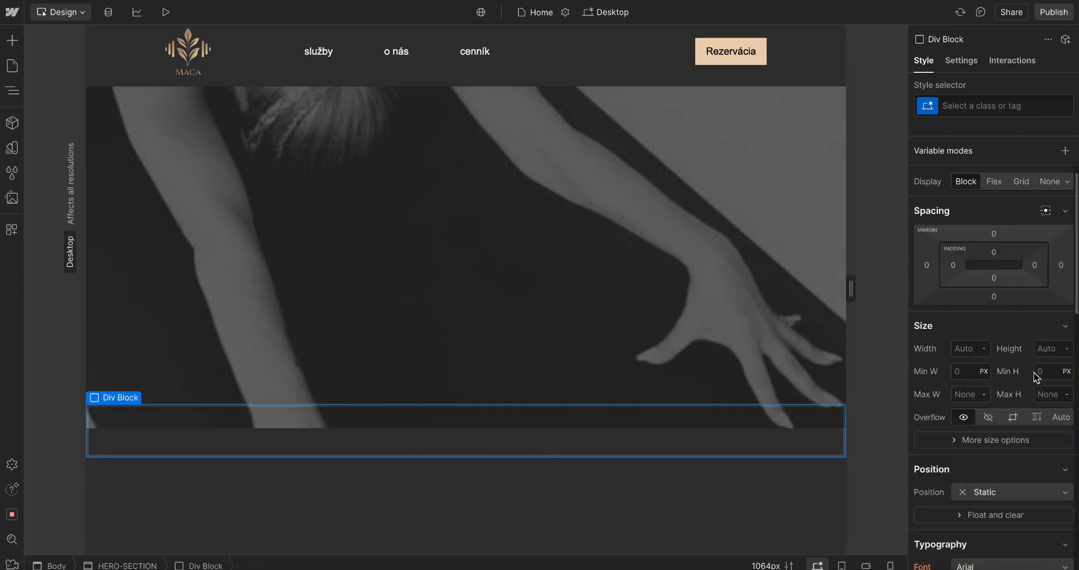
pyautogui.click(1050, 371)
pyautogui.write('40')
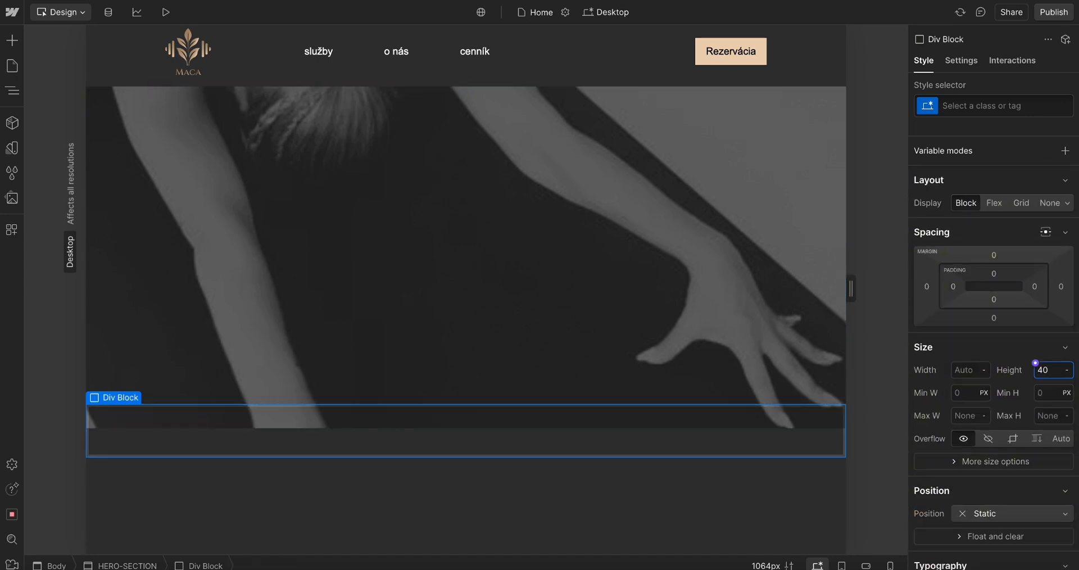
pyautogui.write('%')
pyautogui.scroll(-1, 659, 309)
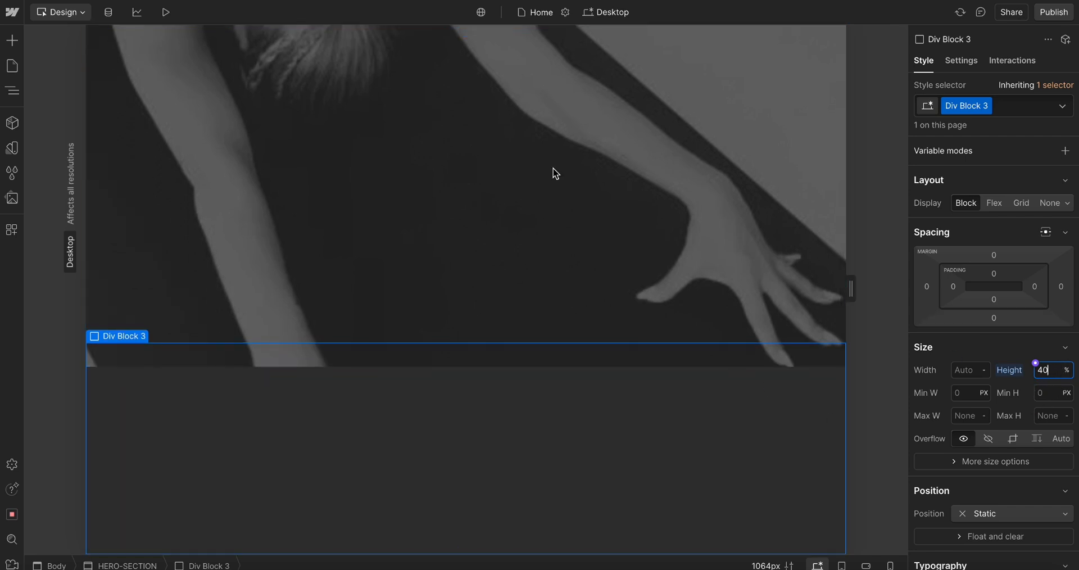
# Review the HERO-SECTION's structure in the navigator and its style selector
pyautogui.click(11, 66)
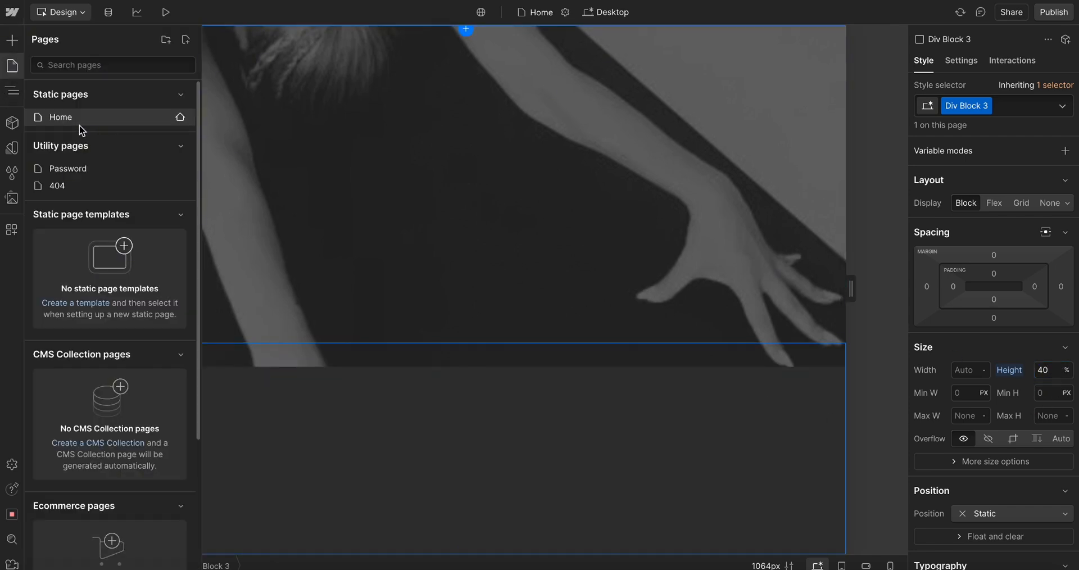
pyautogui.click(12, 90)
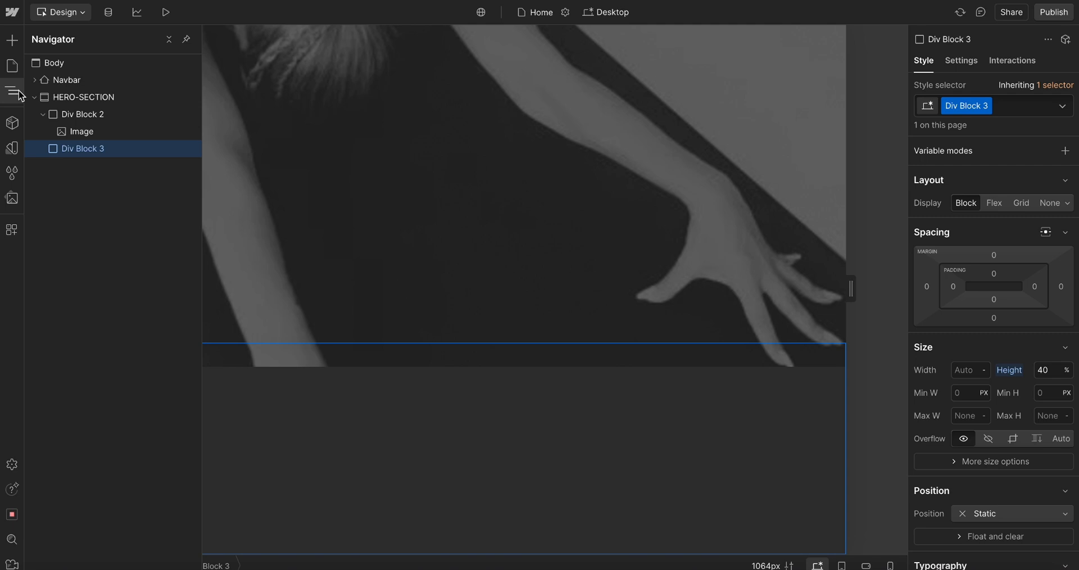
pyautogui.click(85, 98)
pyautogui.click(1033, 113)
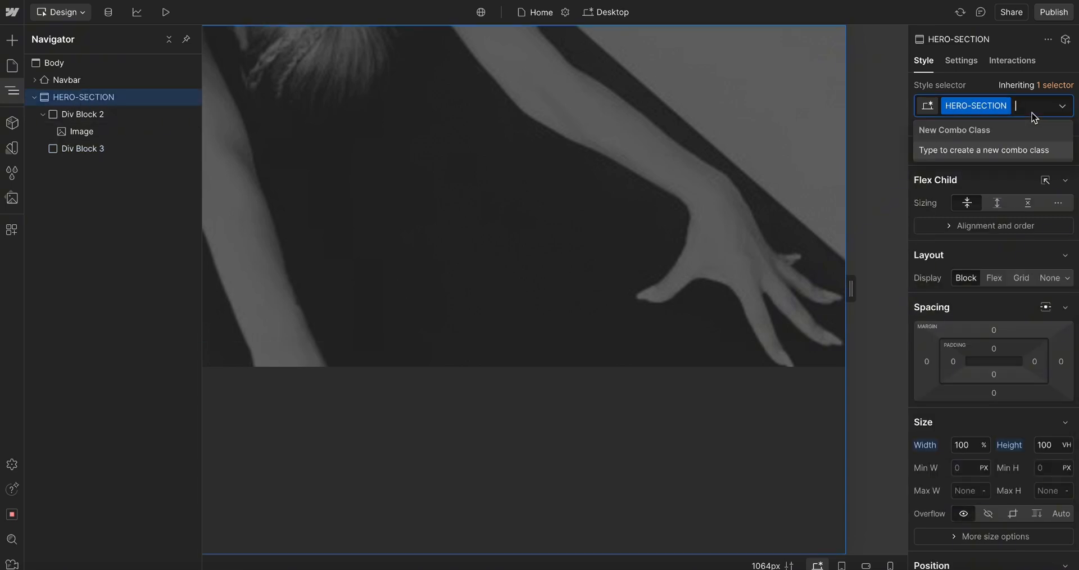
pyautogui.click(579, 441)
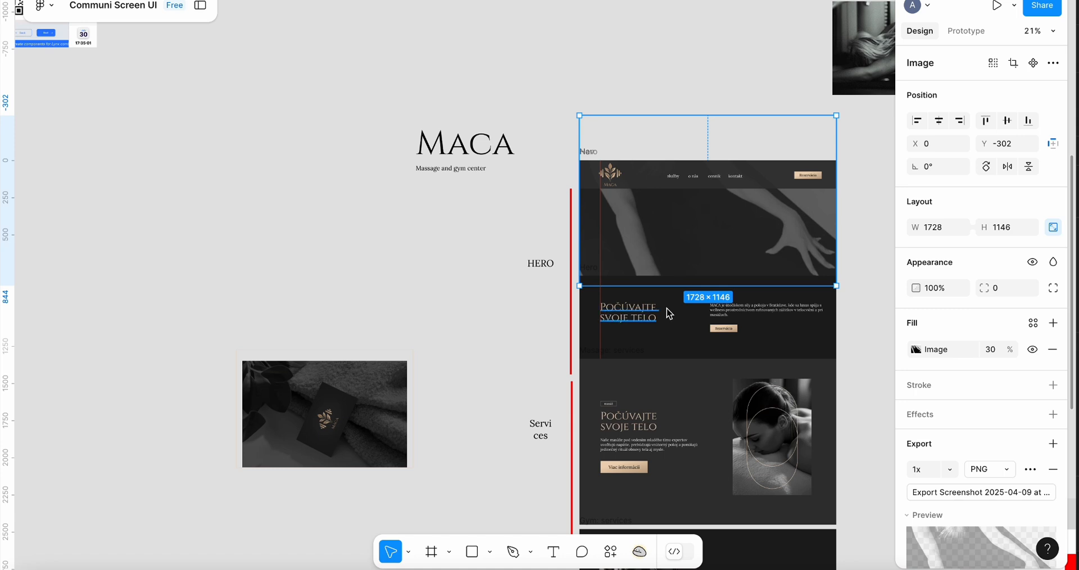
pyautogui.scroll(-2, 675, 313)
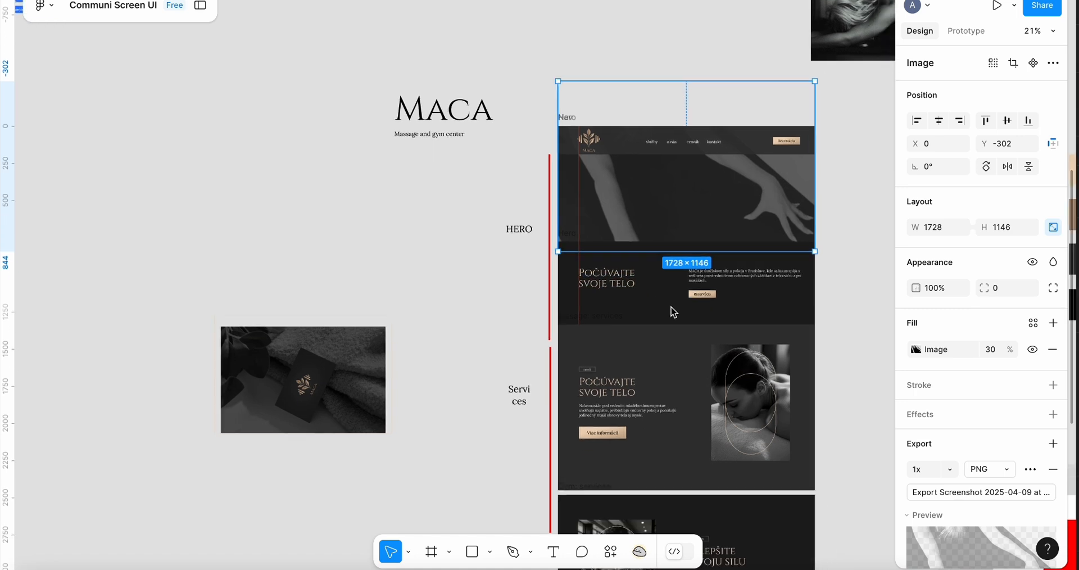
# Inspect the hero heading, paragraph and Rezervácia button in the Figma design, then return to Webflow
pyautogui.click(612, 282)
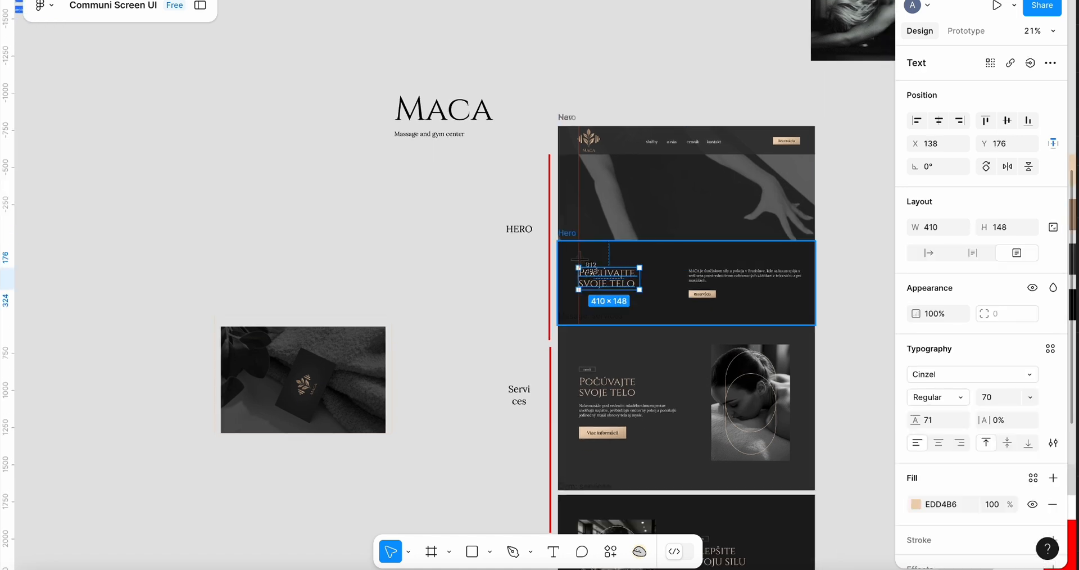
pyautogui.moveTo(574, 260); pyautogui.dragTo(644, 315)
pyautogui.press('shift+super+4')
pyautogui.moveTo(679, 256); pyautogui.dragTo(807, 304)
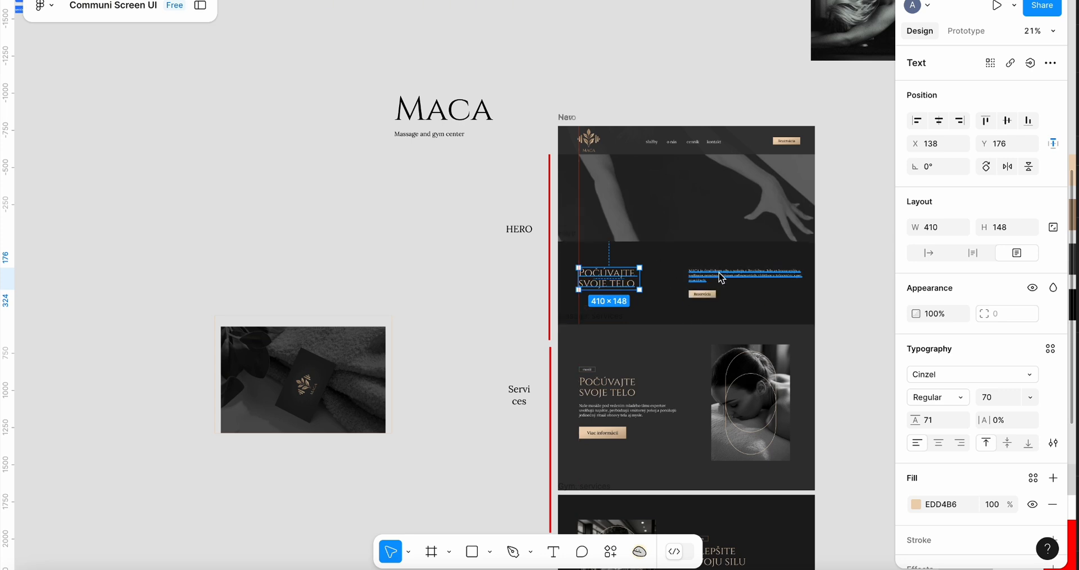
pyautogui.scroll(5, 718, 273)
pyautogui.click(640, 288)
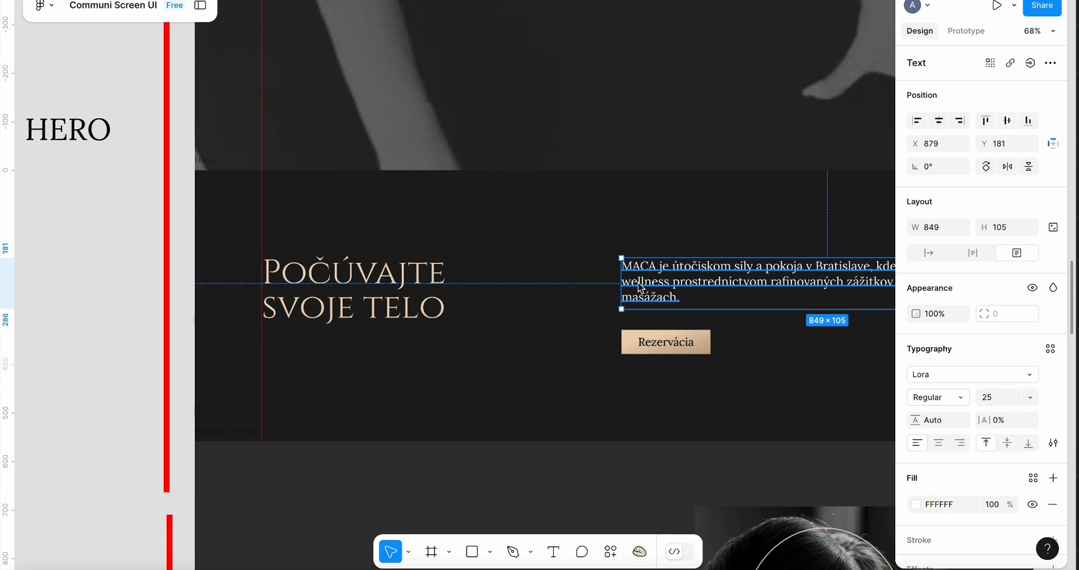
pyautogui.click(666, 333)
pyautogui.scroll(-5, 666, 334)
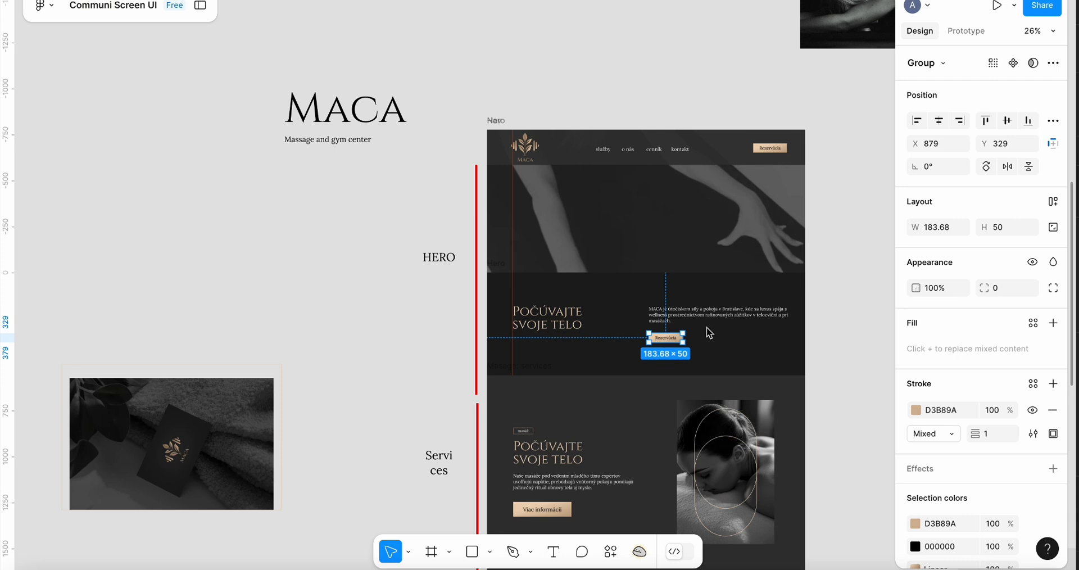
pyautogui.press('super+Tab')
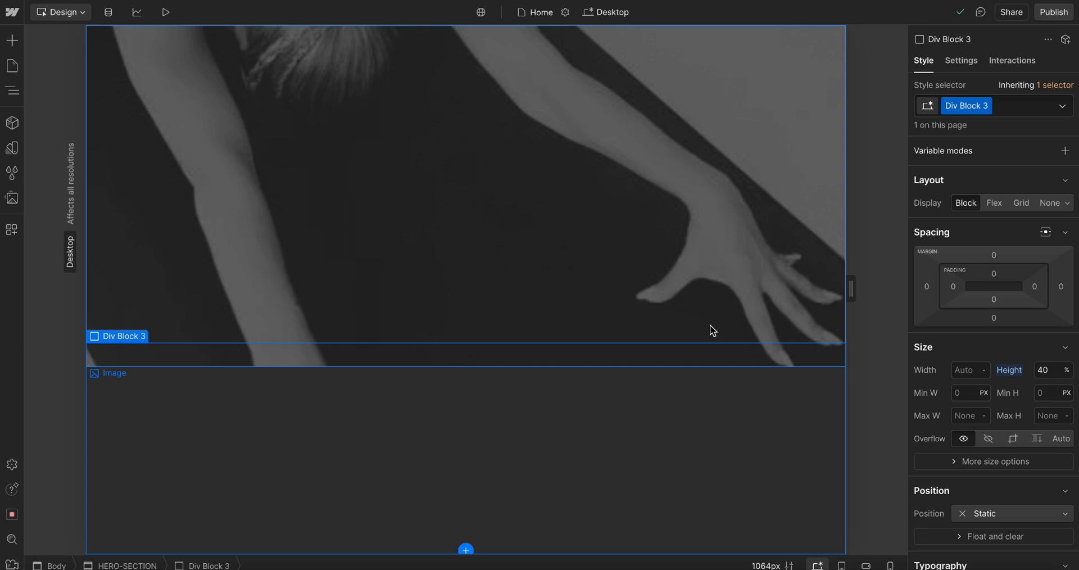
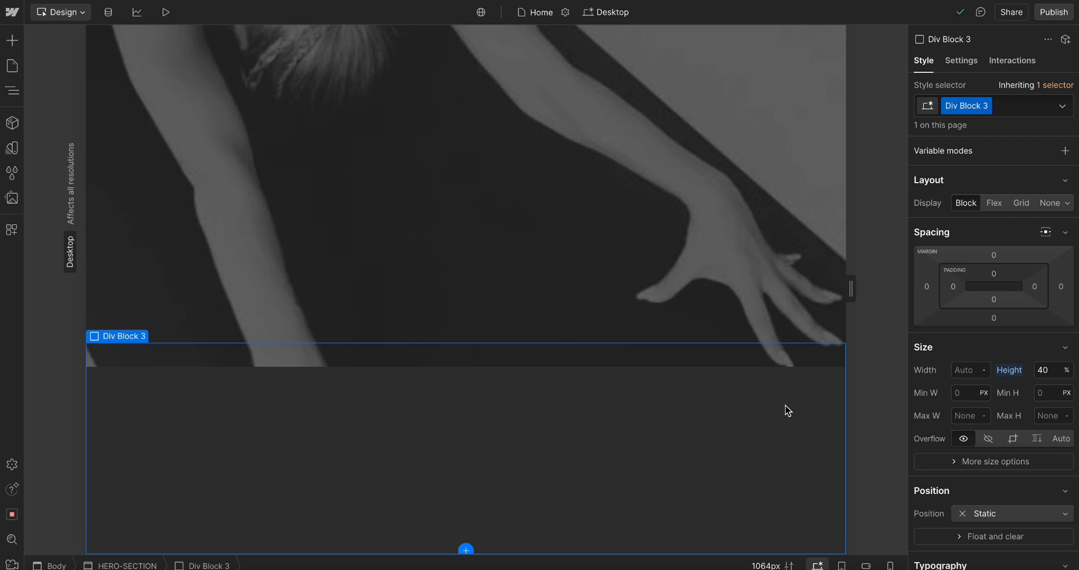
# Capture a screenshot of the hero section area from the Figma design
pyautogui.scroll(1, 687, 488)
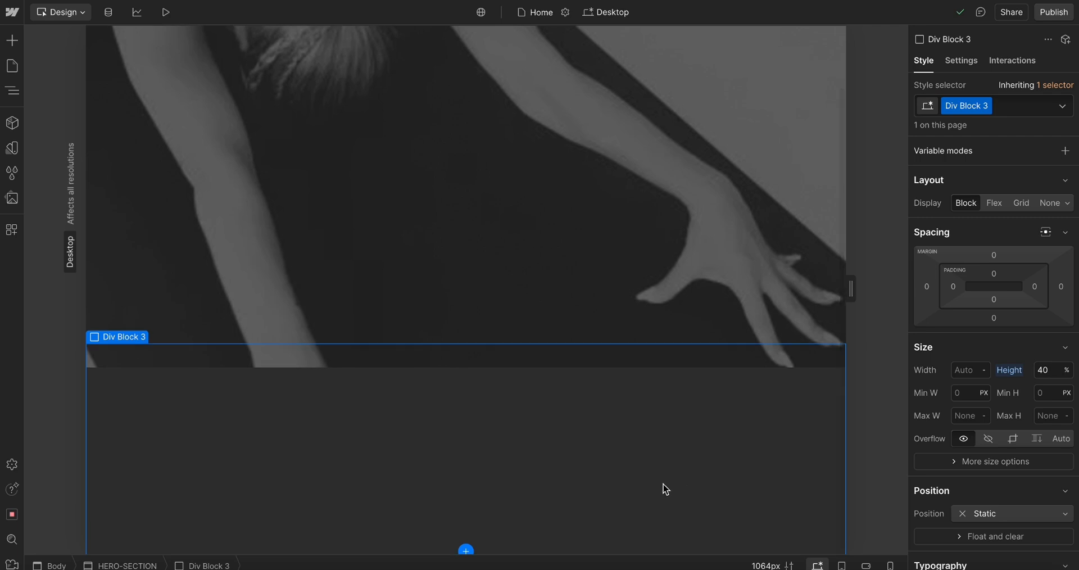
pyautogui.scroll(-1, 664, 485)
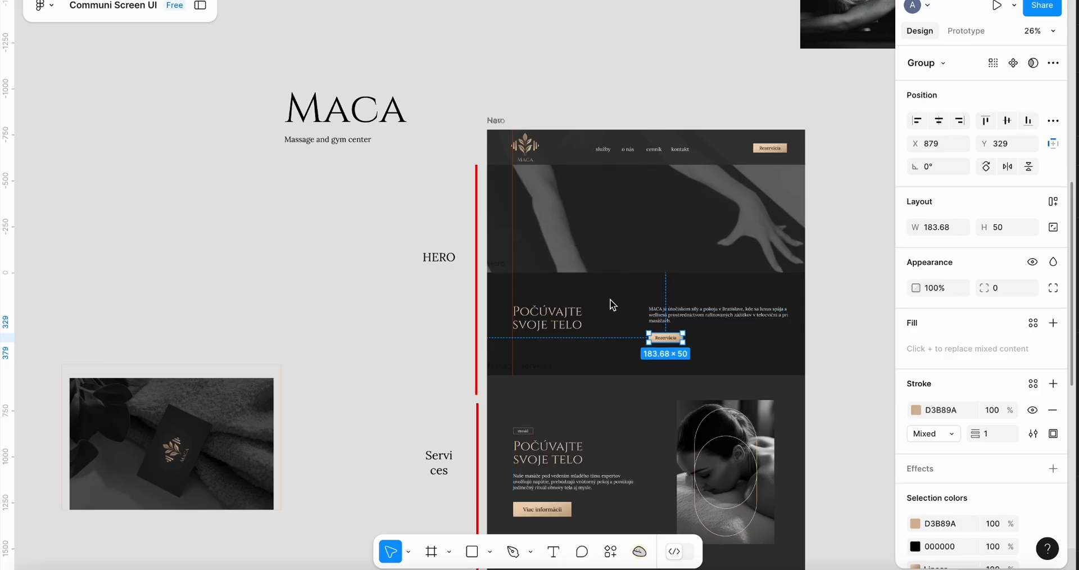
pyautogui.scroll(5, 612, 305)
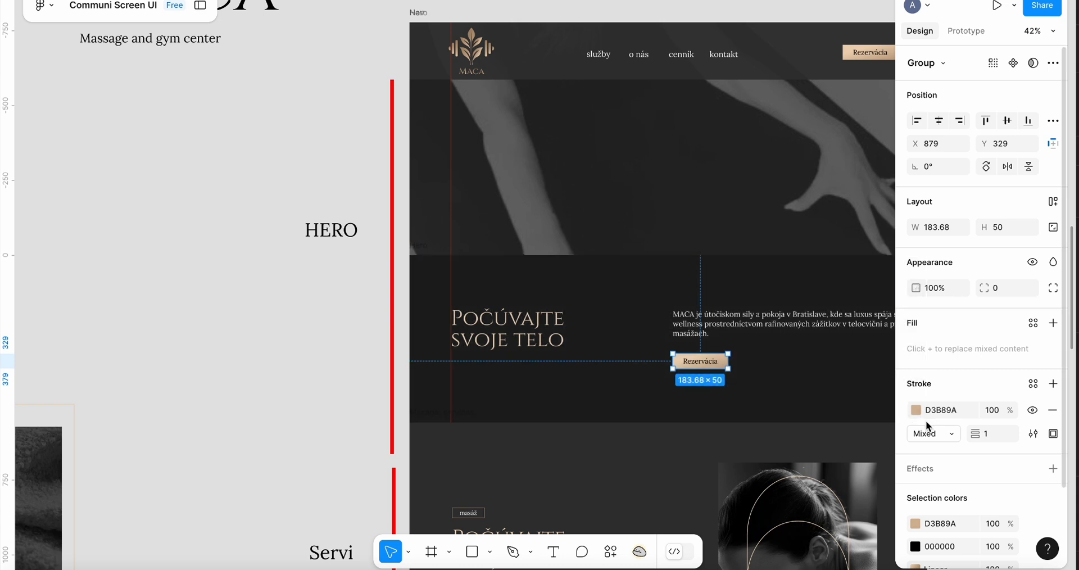
pyautogui.hscroll(4, 607, 286)
pyautogui.scroll(-3, 607, 286)
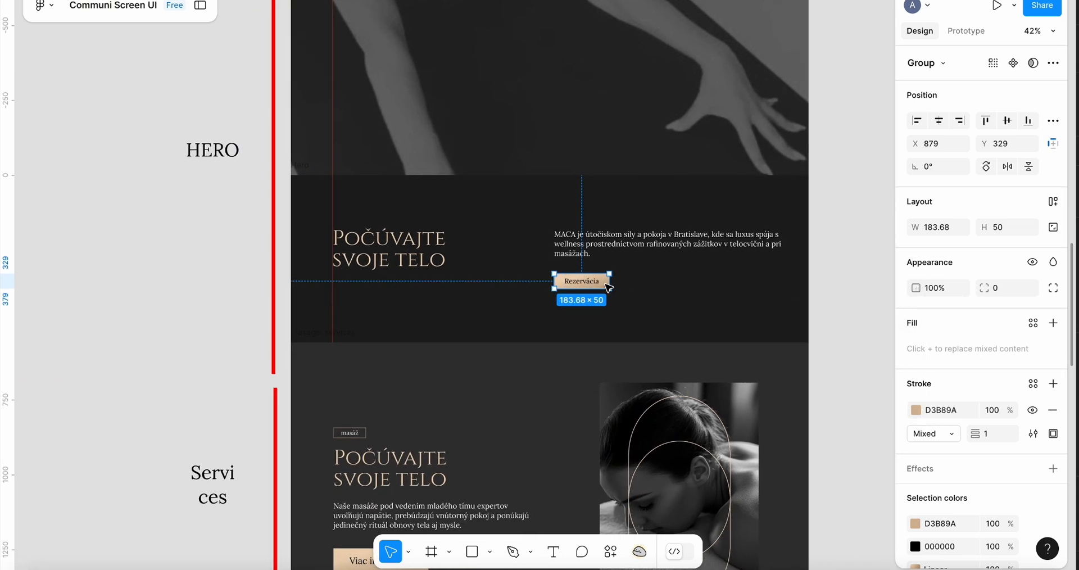
pyautogui.scroll(5, 607, 287)
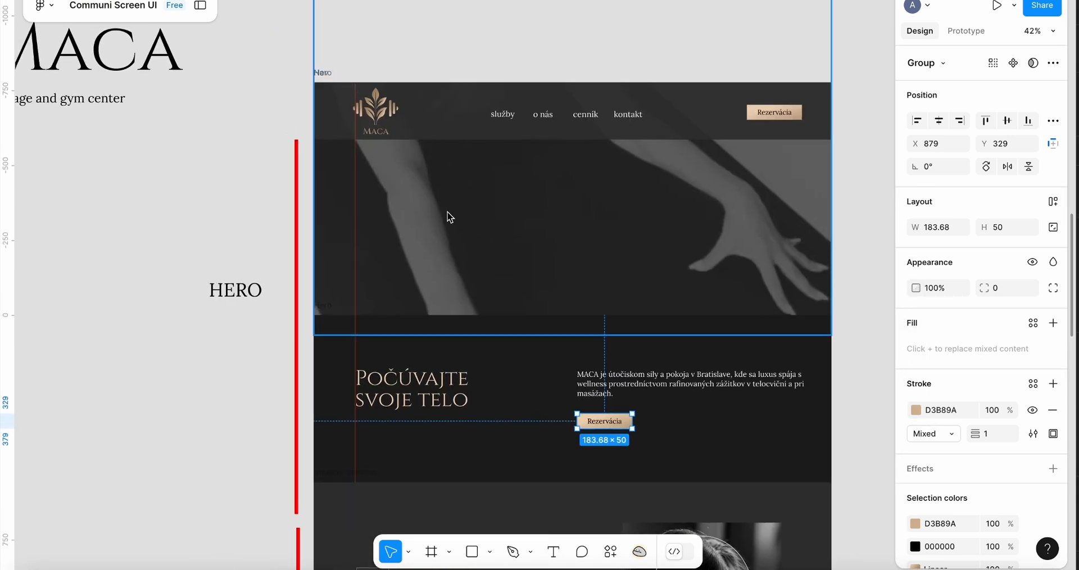
pyautogui.press('super+shift+4')
pyautogui.moveTo(315, 140); pyautogui.dragTo(815, 464)
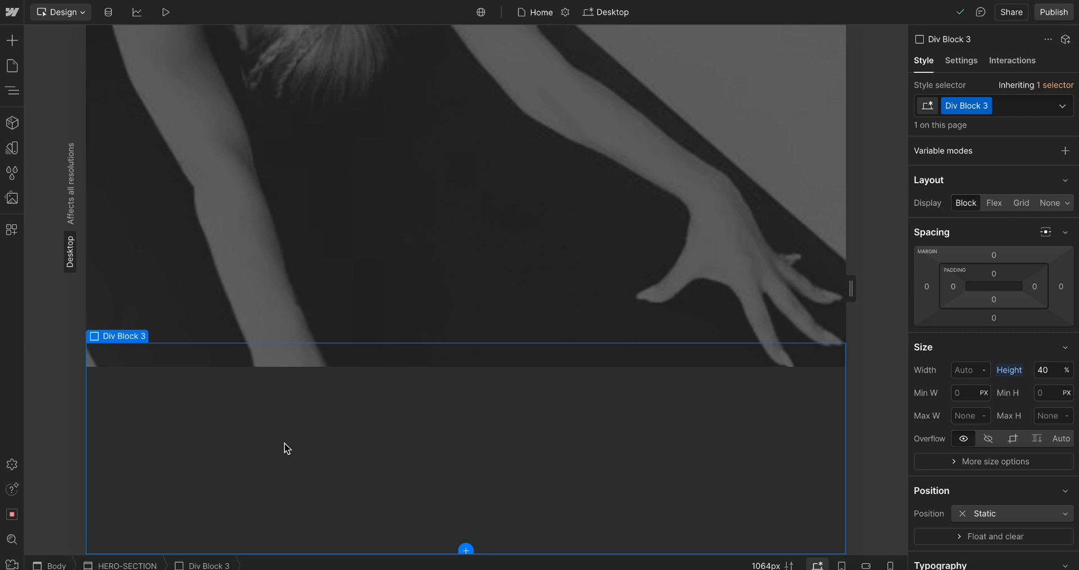
# Add two Div Blocks inside the lower Div Block 3 and set its display to Flex
pyautogui.hotkey('ctrl', 'k')
pyautogui.write('div')
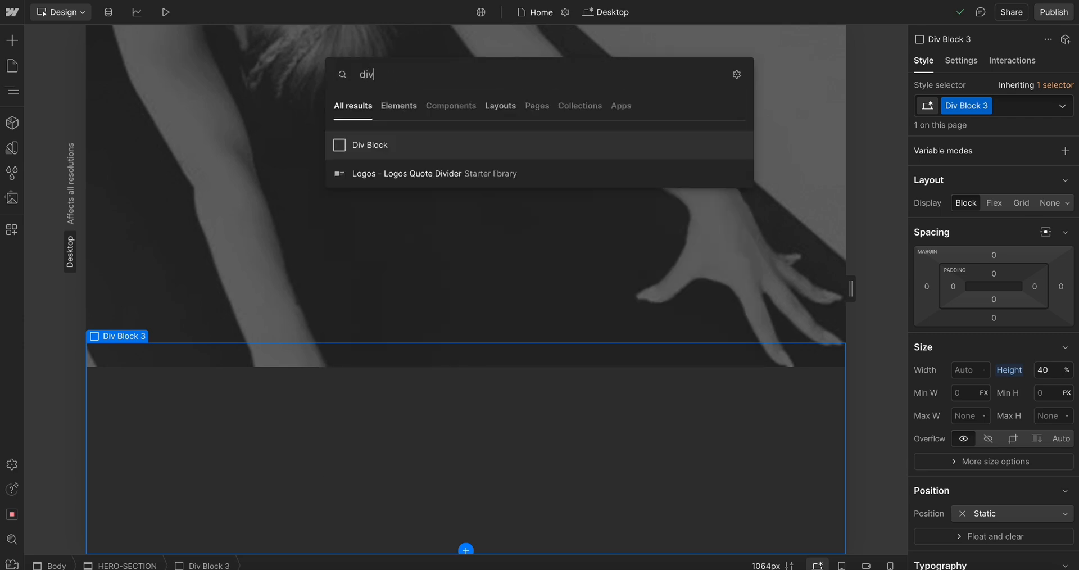
pyautogui.press('Return')
pyautogui.hotkey('ctrl', 'v')
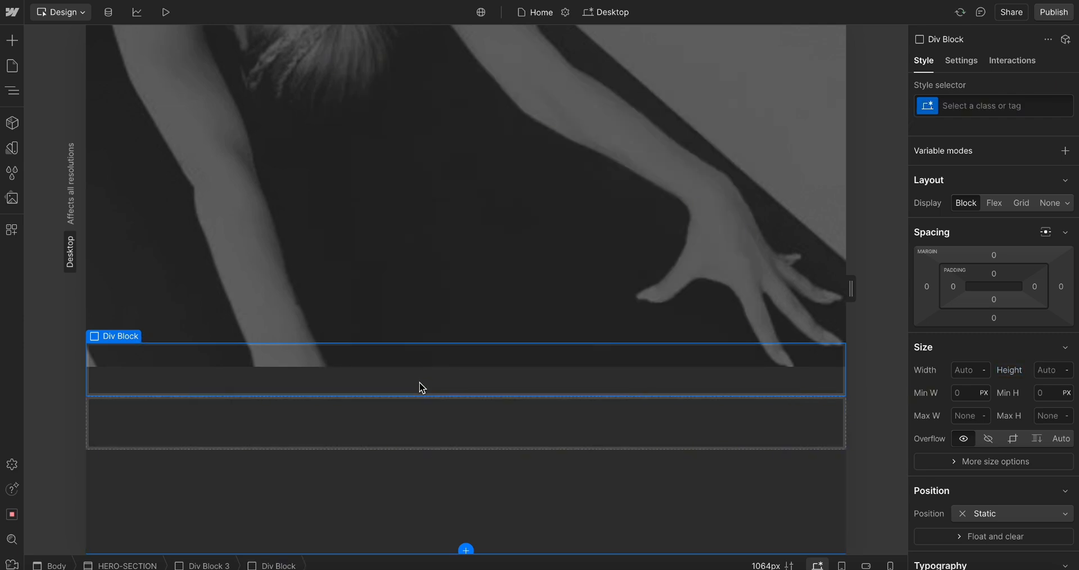
pyautogui.click(394, 486)
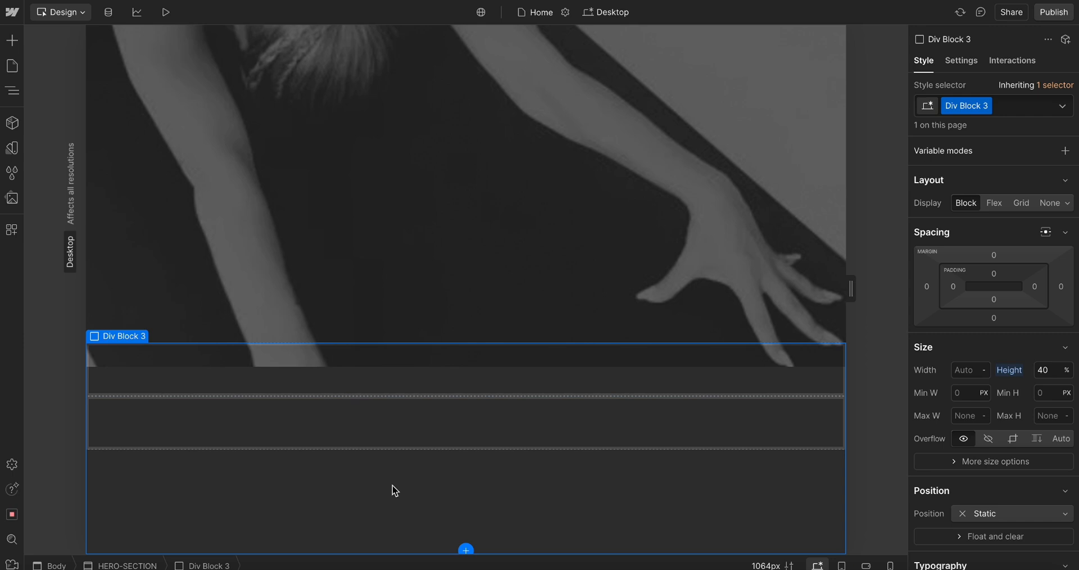
pyautogui.click(994, 203)
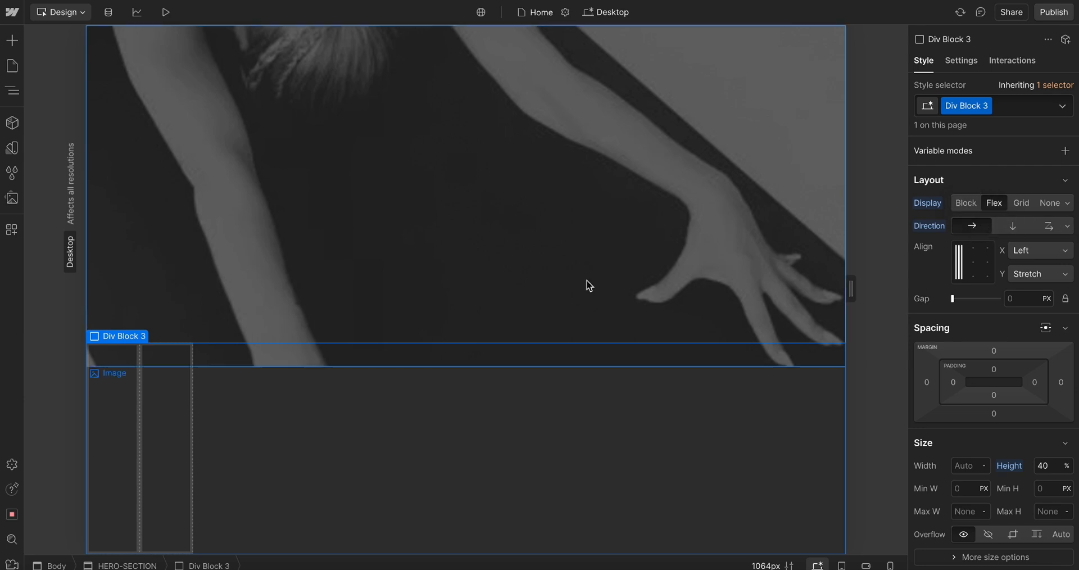
# Set the width of both new child Div Blocks to 50%
pyautogui.click(110, 424)
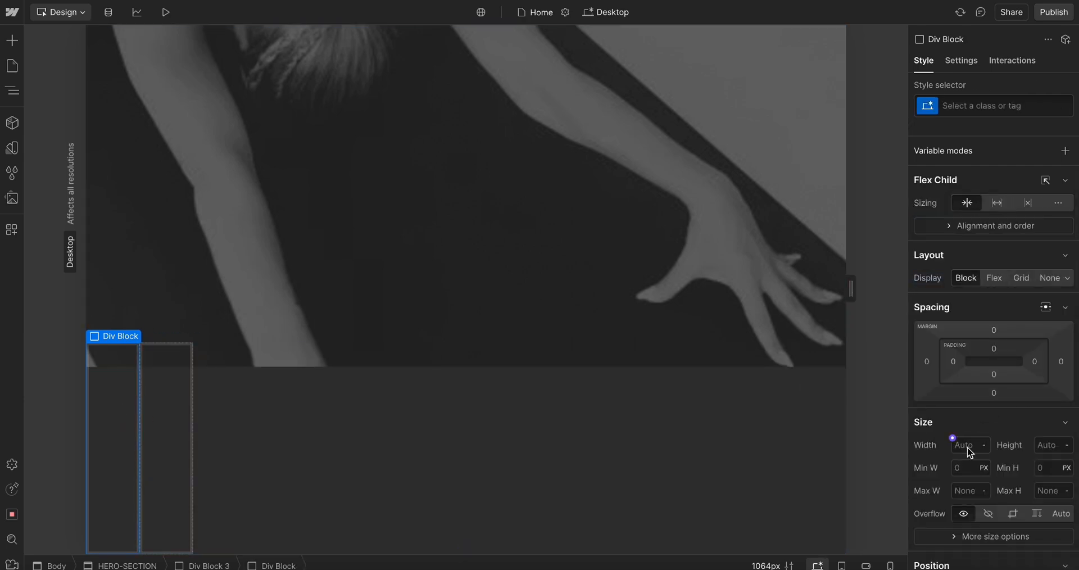
pyautogui.write('50%')
pyautogui.click(503, 519)
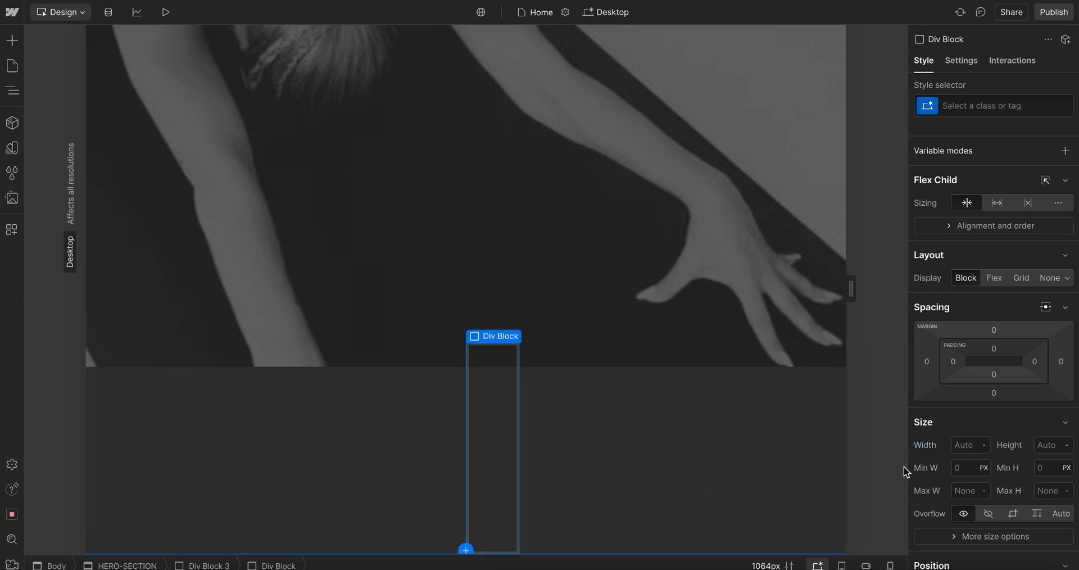
pyautogui.click(977, 444)
pyautogui.write('50%')
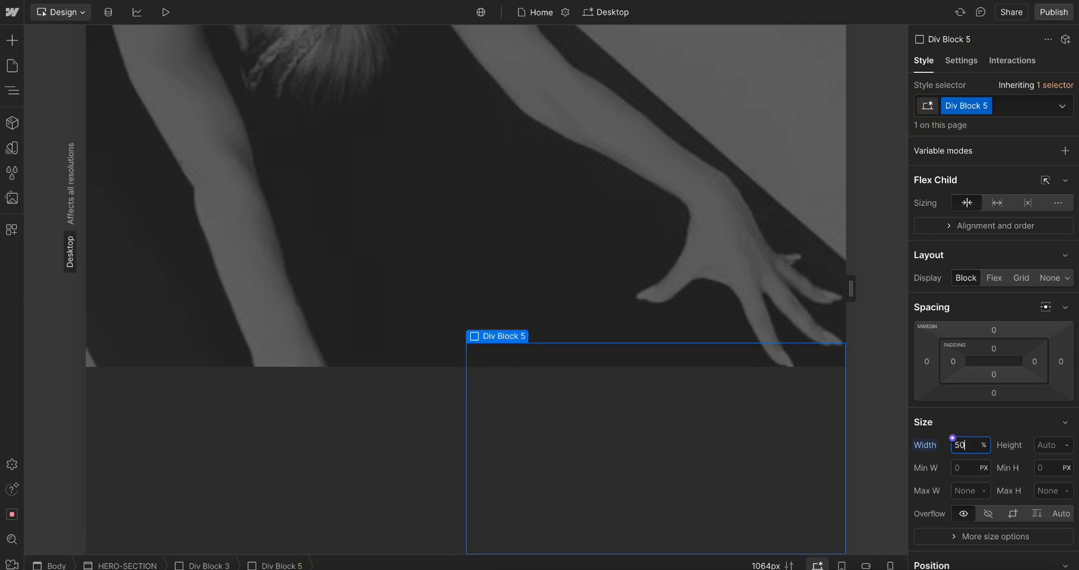
# Insert a Heading element into the left child Div Block
pyautogui.click(292, 444)
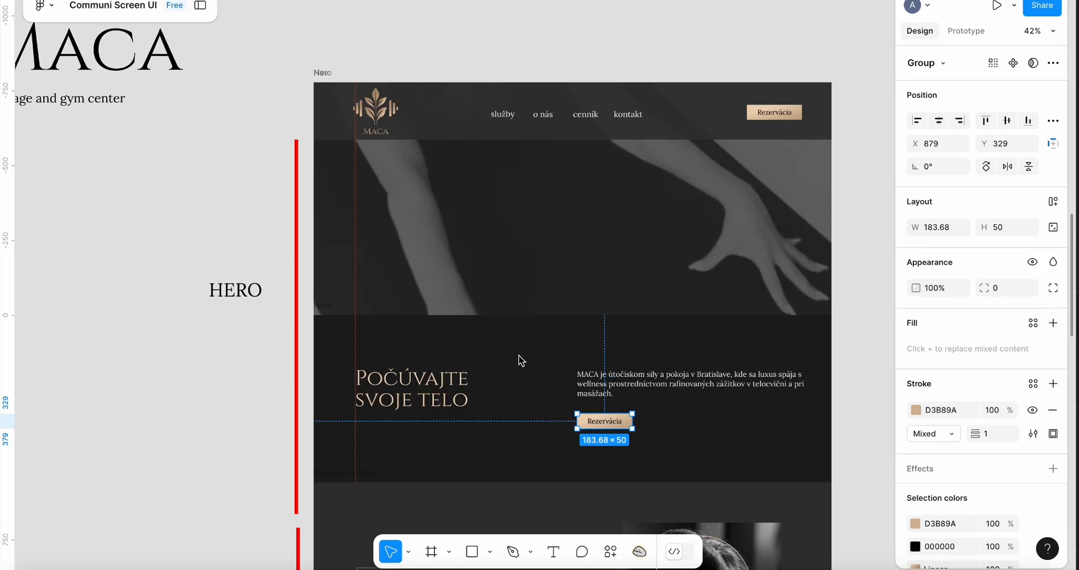
pyautogui.click(408, 394)
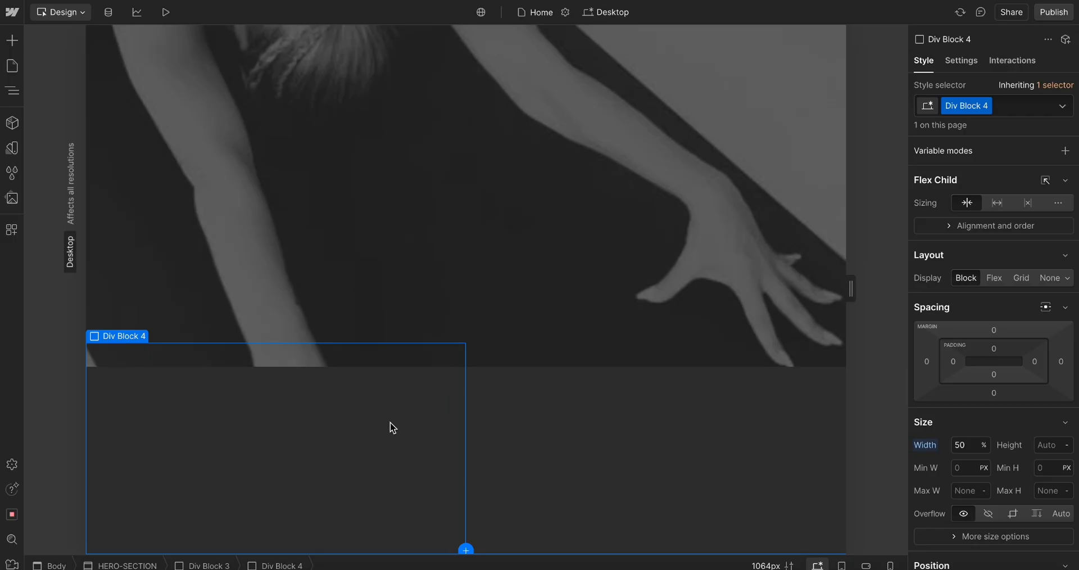
pyautogui.hotkey('ctrl', 'e')
pyautogui.write('head')
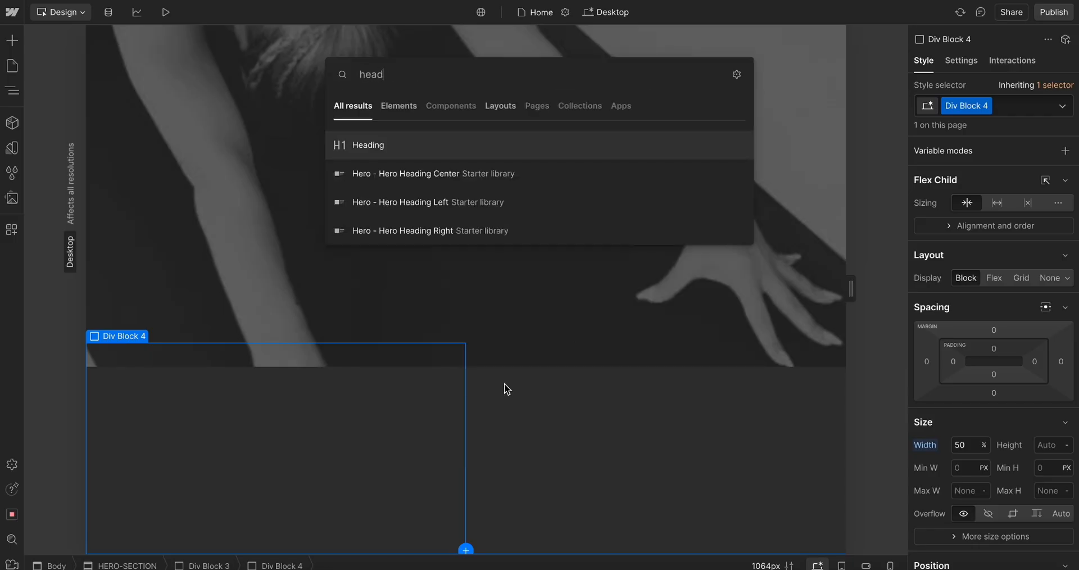
pyautogui.click(369, 153)
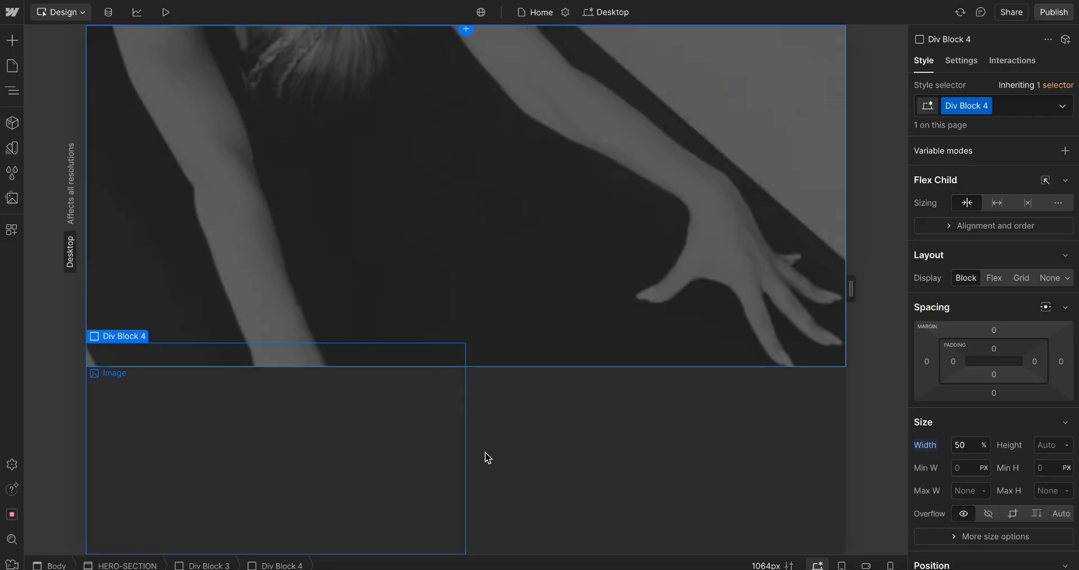
# Inspect the hero heading and paragraph text properties in the Figma design
pyautogui.click(648, 476)
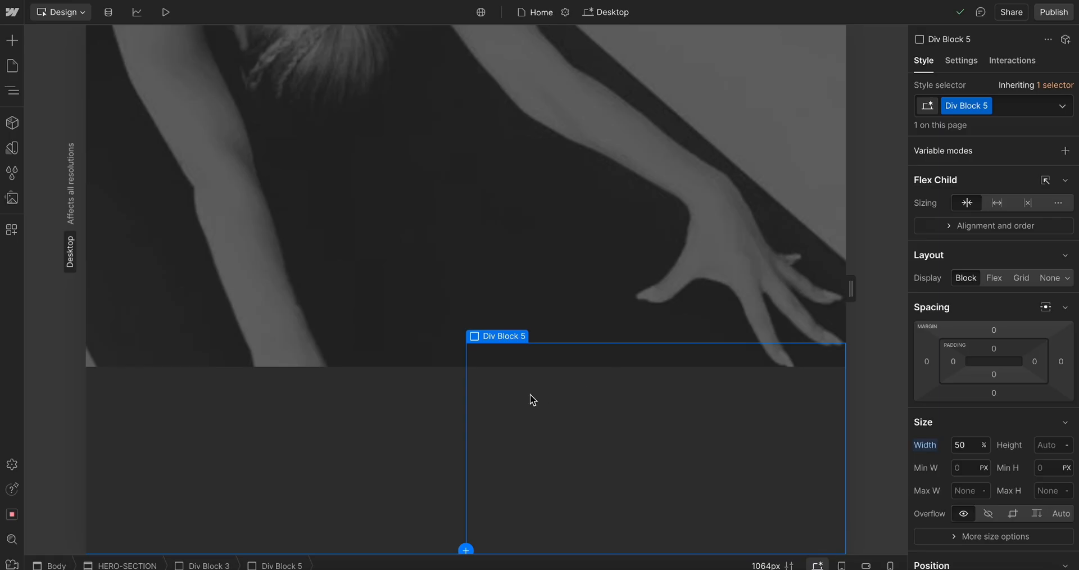
pyautogui.click(415, 422)
pyautogui.click(610, 434)
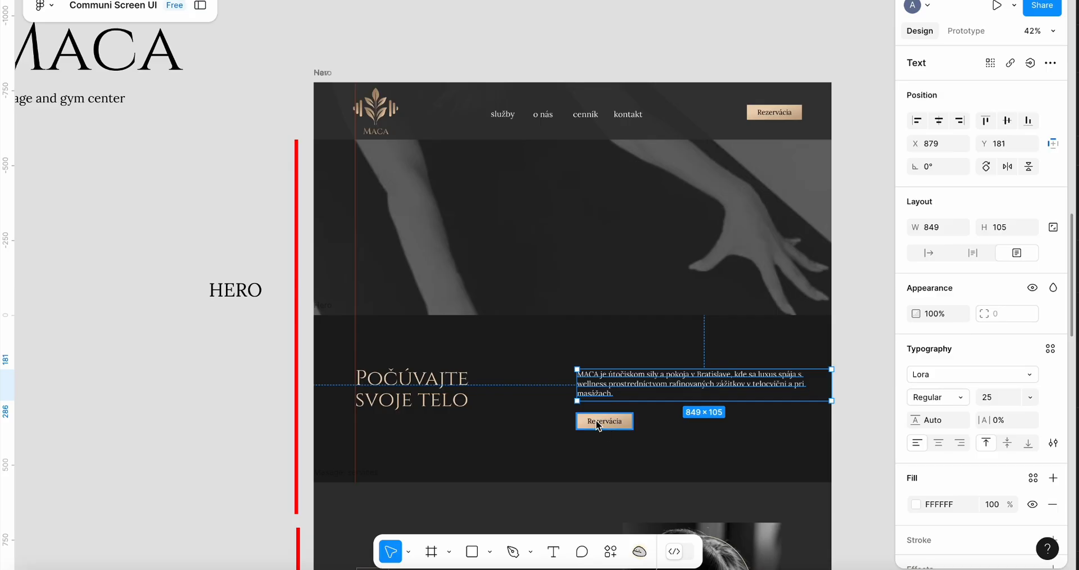
pyautogui.scroll(-6, 596, 425)
pyautogui.scroll(3, 598, 426)
pyautogui.hscroll(-1, 599, 425)
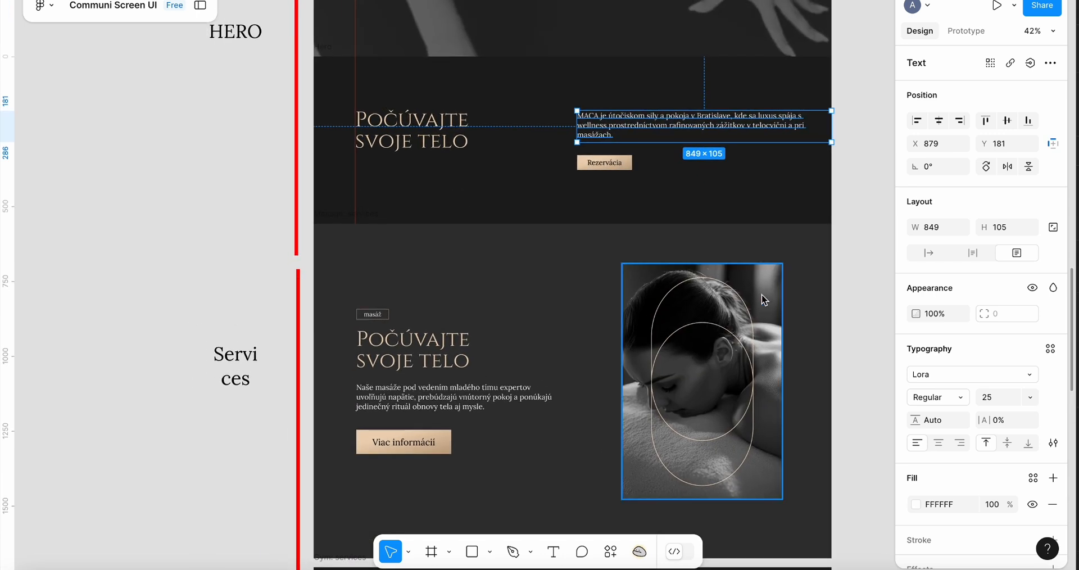
# Browse the services, contact, map and footer sections of the Figma design
pyautogui.moveTo(314, 222); pyautogui.dragTo(848, 491)
pyautogui.scroll(-3, 715, 460)
pyautogui.hscroll(1, 715, 460)
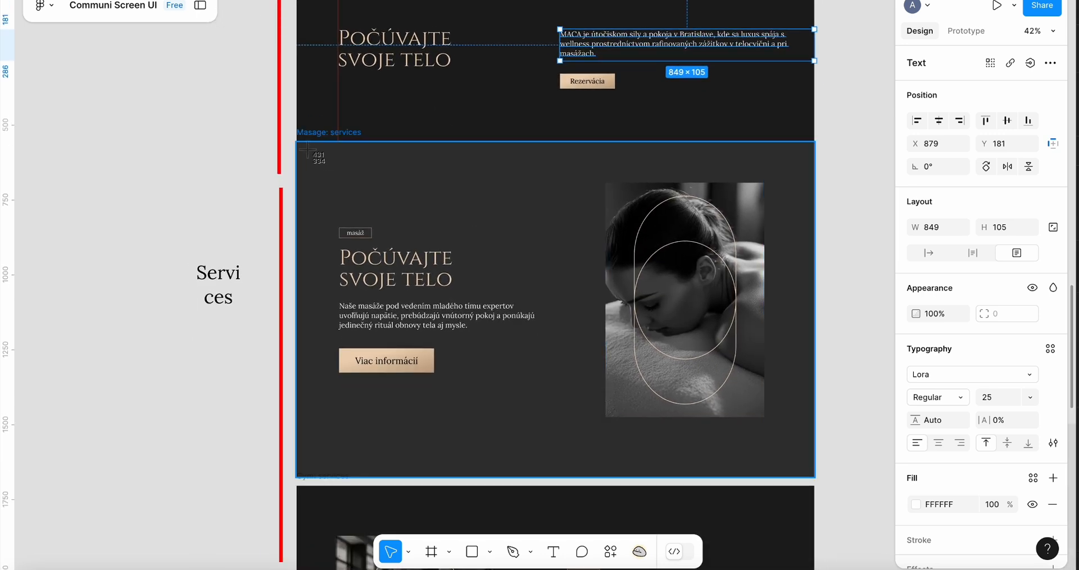
pyautogui.moveTo(299, 146); pyautogui.dragTo(809, 479)
pyautogui.scroll(-2, 810, 481)
pyautogui.scroll(-15, 809, 481)
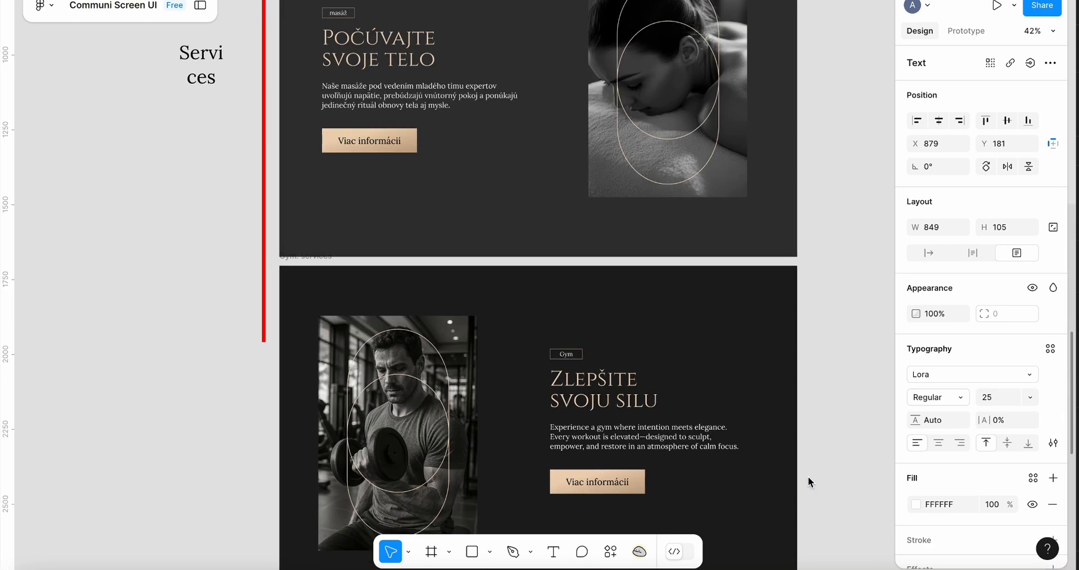
pyautogui.scroll(1, 807, 481)
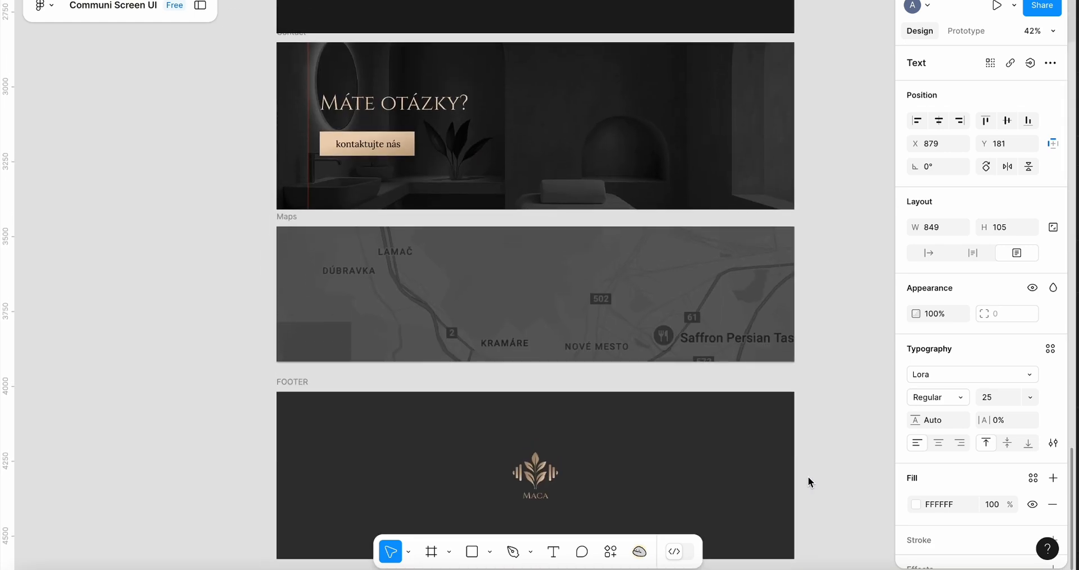
pyautogui.scroll(-3, 808, 478)
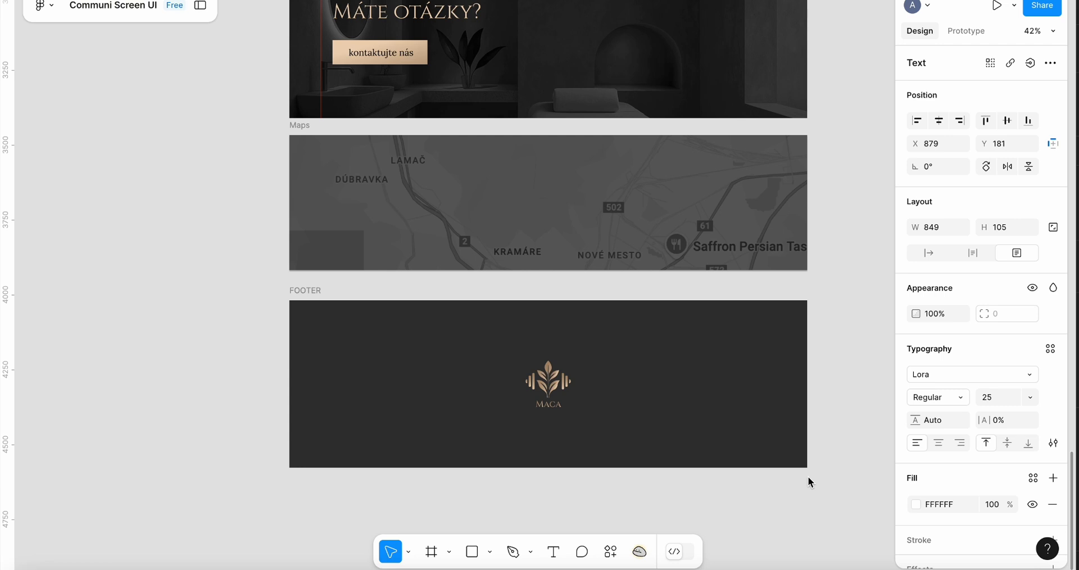
pyautogui.scroll(-3, 759, 388)
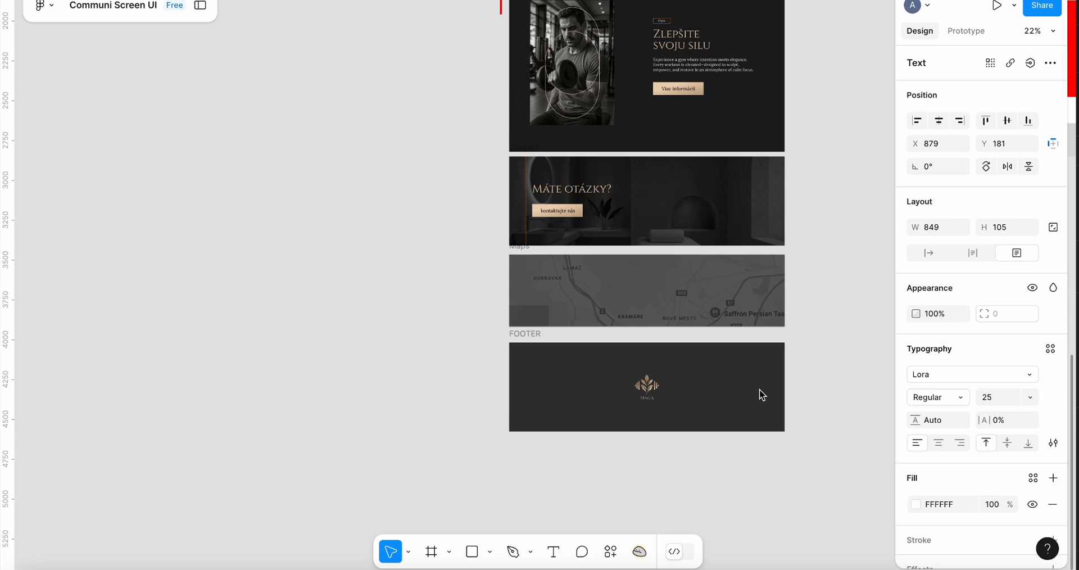
pyautogui.hscroll(2, 759, 389)
pyautogui.scroll(1, 760, 389)
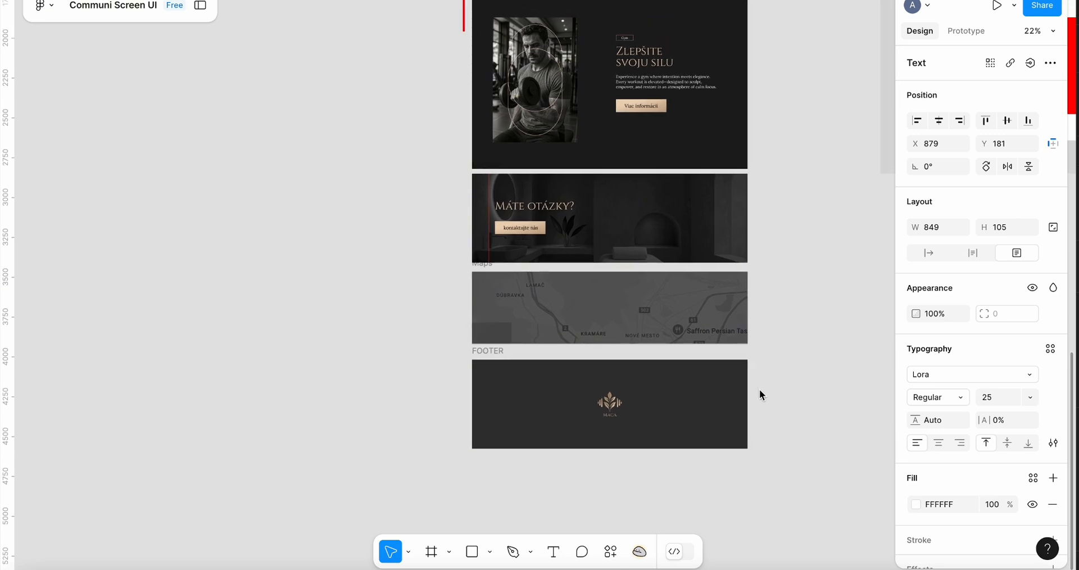
pyautogui.scroll(5, 705, 362)
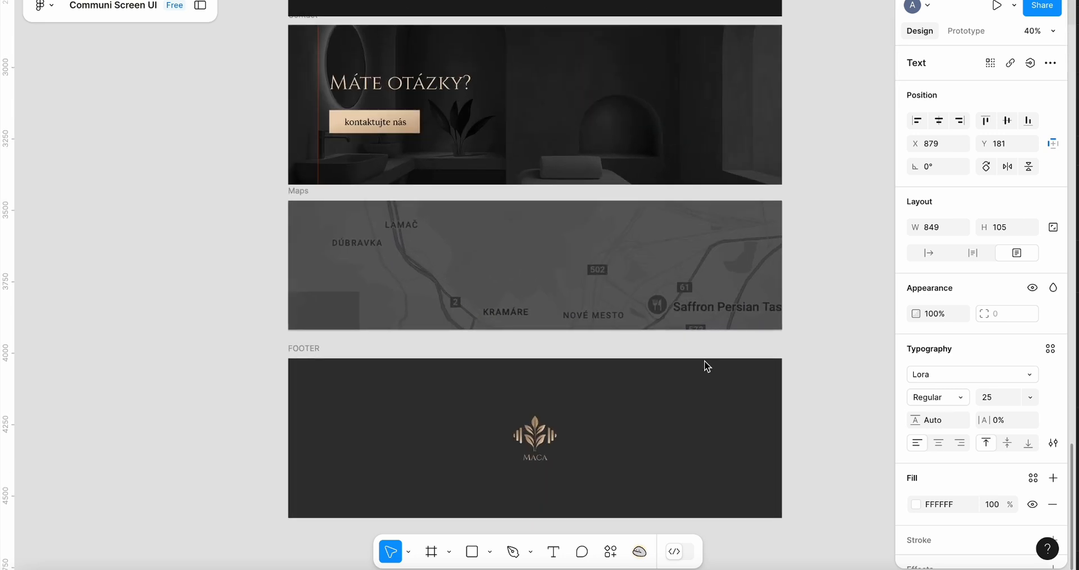
pyautogui.scroll(-3, 703, 360)
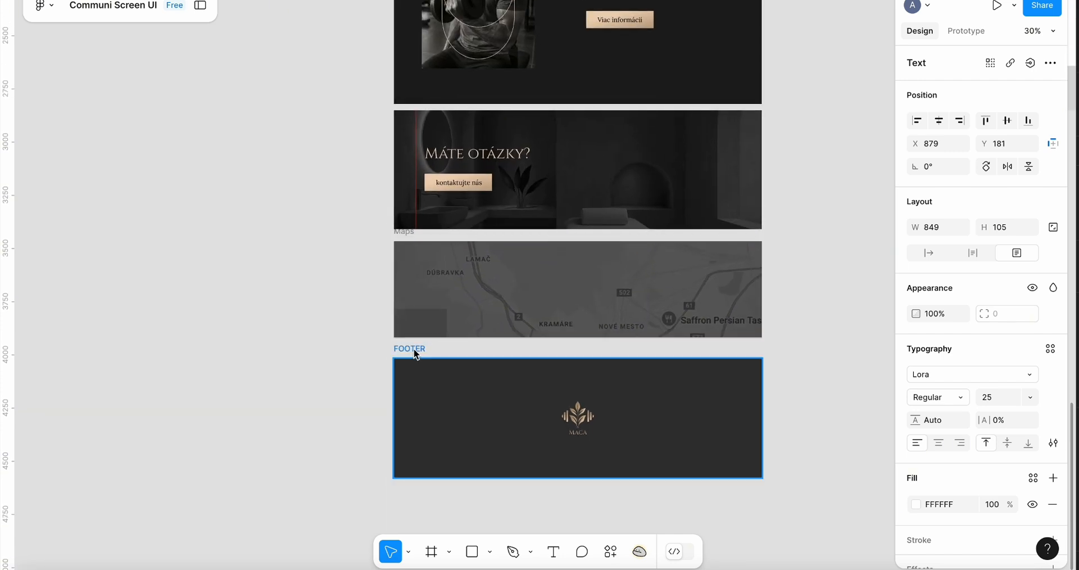
# Zoom out over the whole Figma page and review the hero and services sections again
pyautogui.moveTo(414, 353); pyautogui.dragTo(415, 337)
pyautogui.scroll(-3, 606, 332)
pyautogui.scroll(3, 606, 335)
pyautogui.hscroll(1, 606, 335)
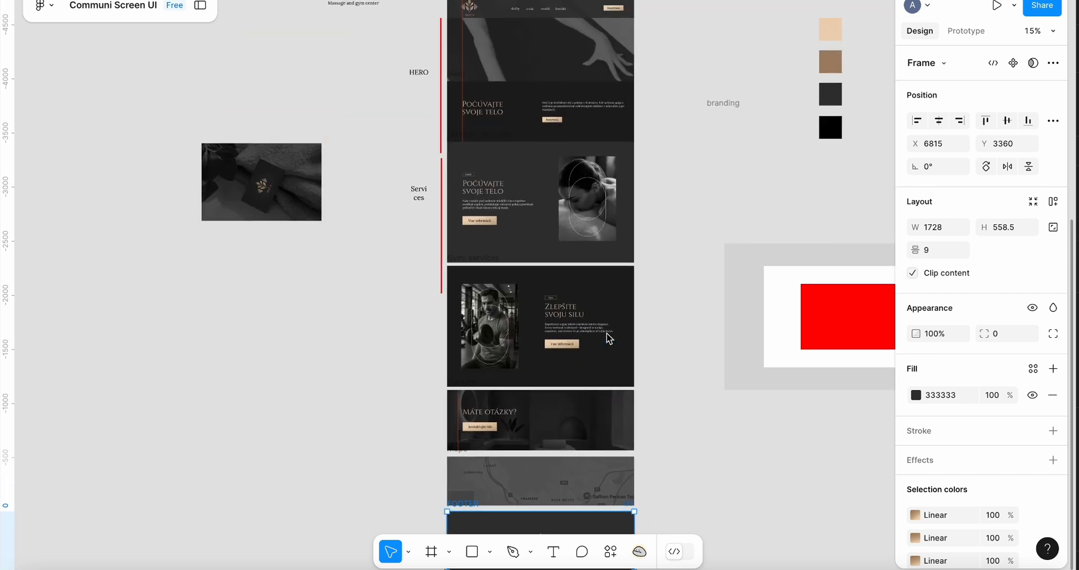
pyautogui.scroll(2, 606, 334)
pyautogui.scroll(-2, 607, 336)
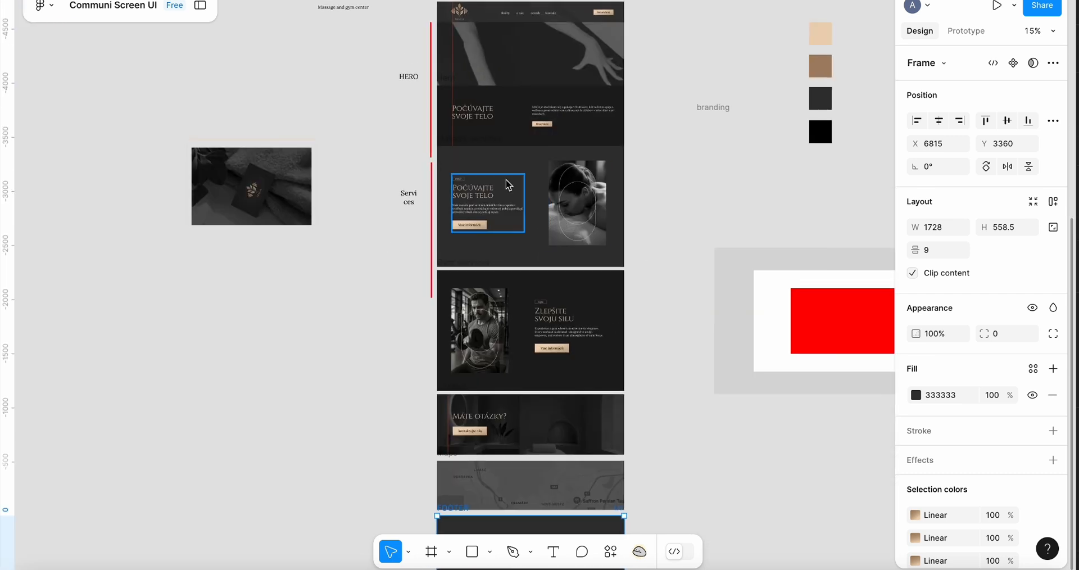
pyautogui.scroll(-2, 506, 181)
pyautogui.scroll(3, 507, 184)
pyautogui.hscroll(-1, 508, 183)
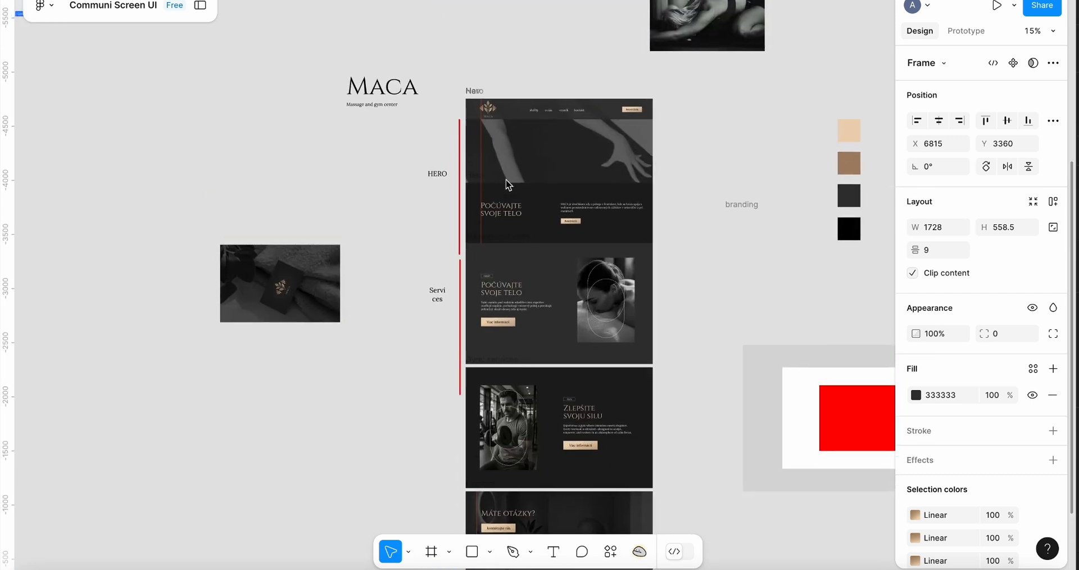
pyautogui.scroll(-2, 507, 184)
pyautogui.scroll(4, 507, 184)
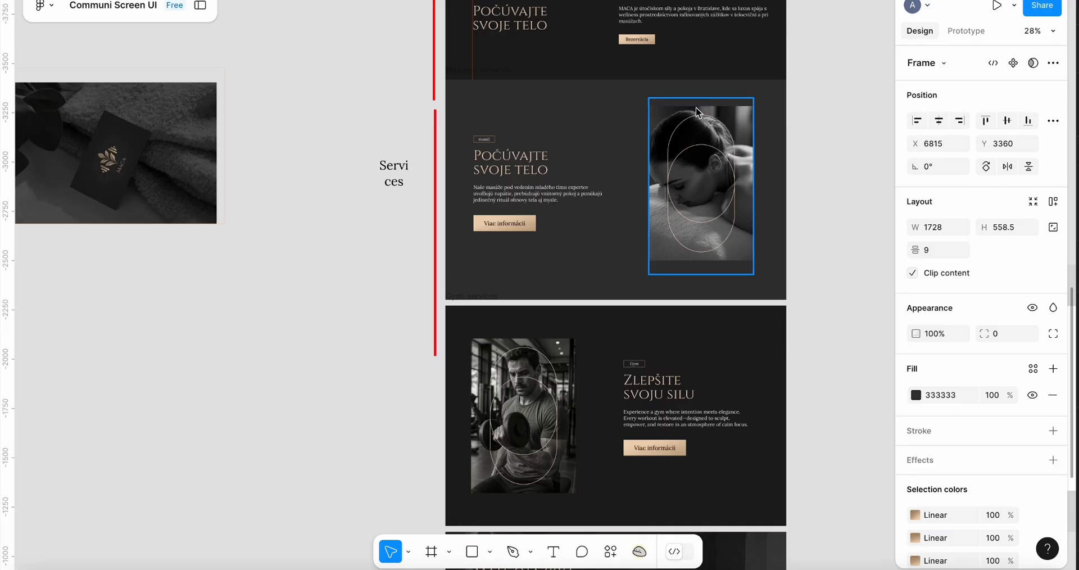
pyautogui.moveTo(789, 82); pyautogui.dragTo(448, 292)
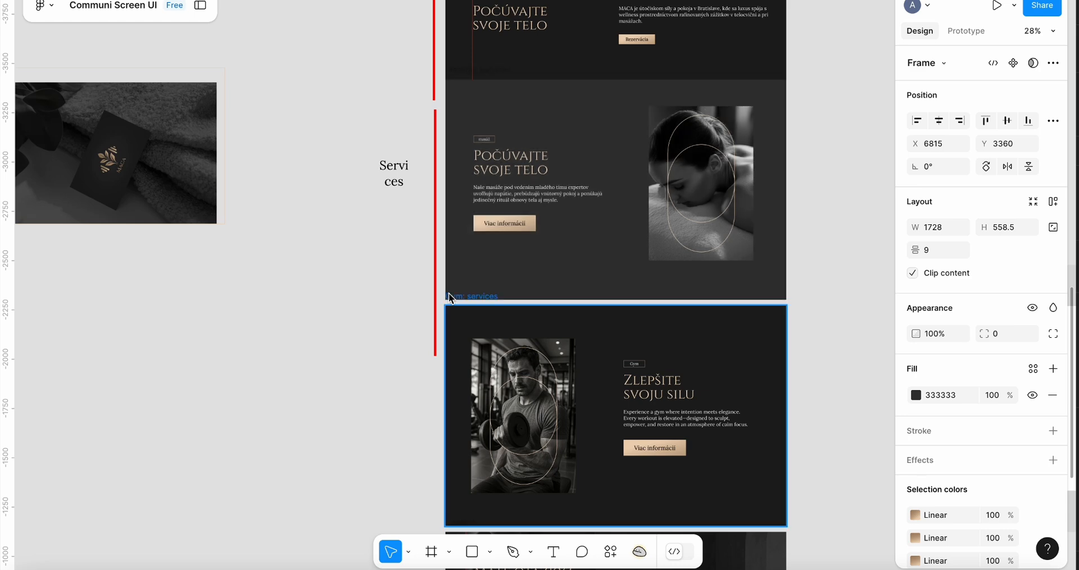
pyautogui.scroll(3, 640, 371)
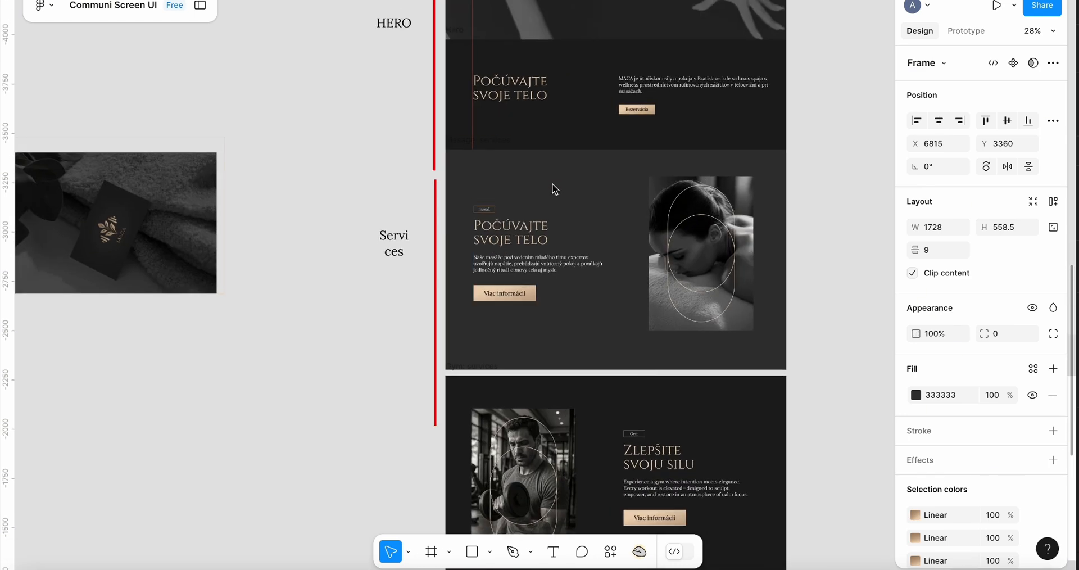
pyautogui.moveTo(446, 151); pyautogui.dragTo(792, 372)
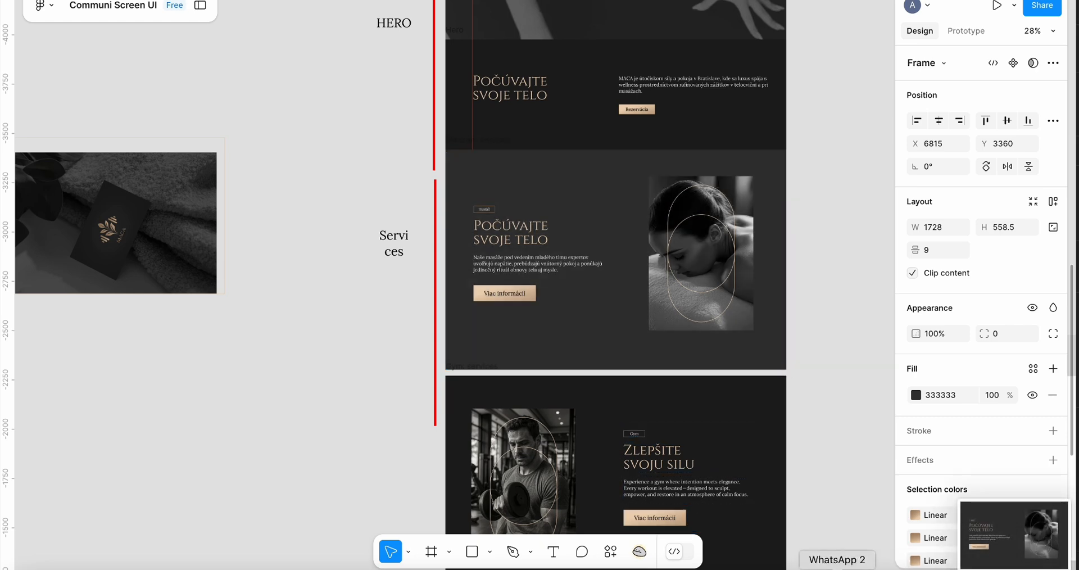
# Switch to WhatsApp and send a screenshot of the services section design to a chat contact
pyautogui.click(830, 565)
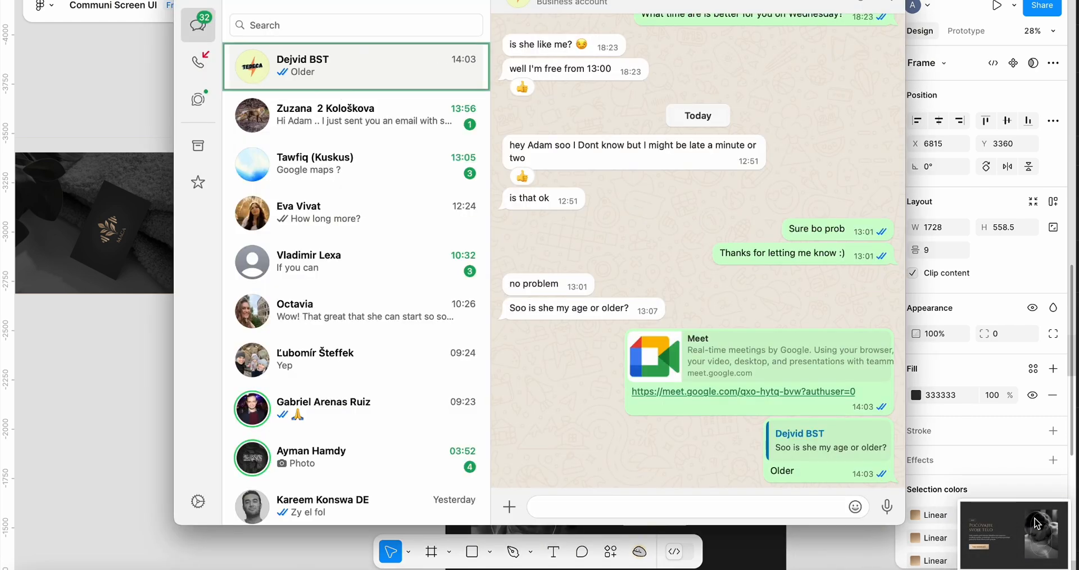
pyautogui.moveTo(1014, 534); pyautogui.dragTo(731, 443)
pyautogui.press('Return')
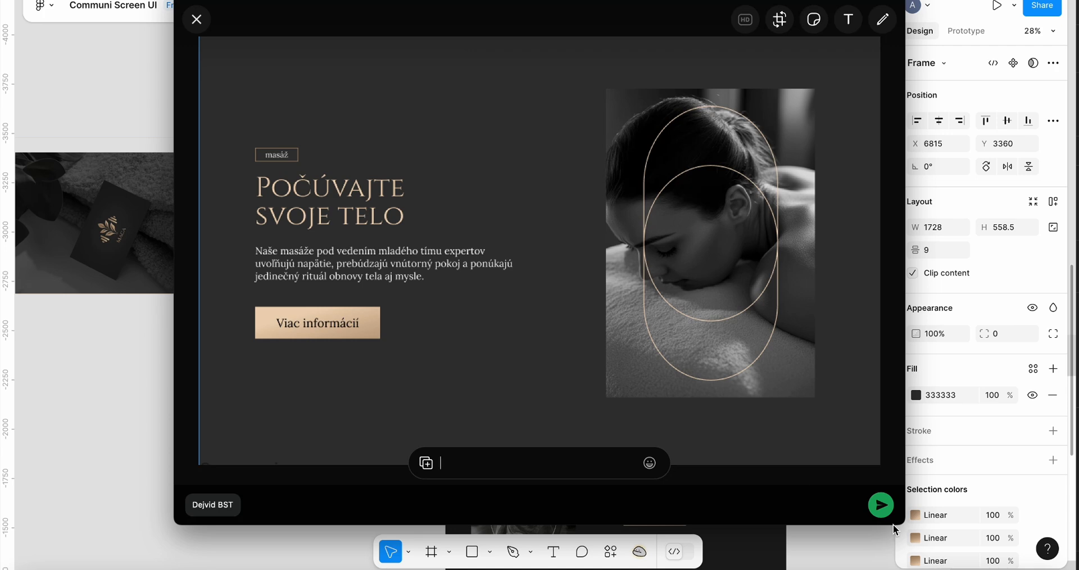
pyautogui.press('super+Tab')
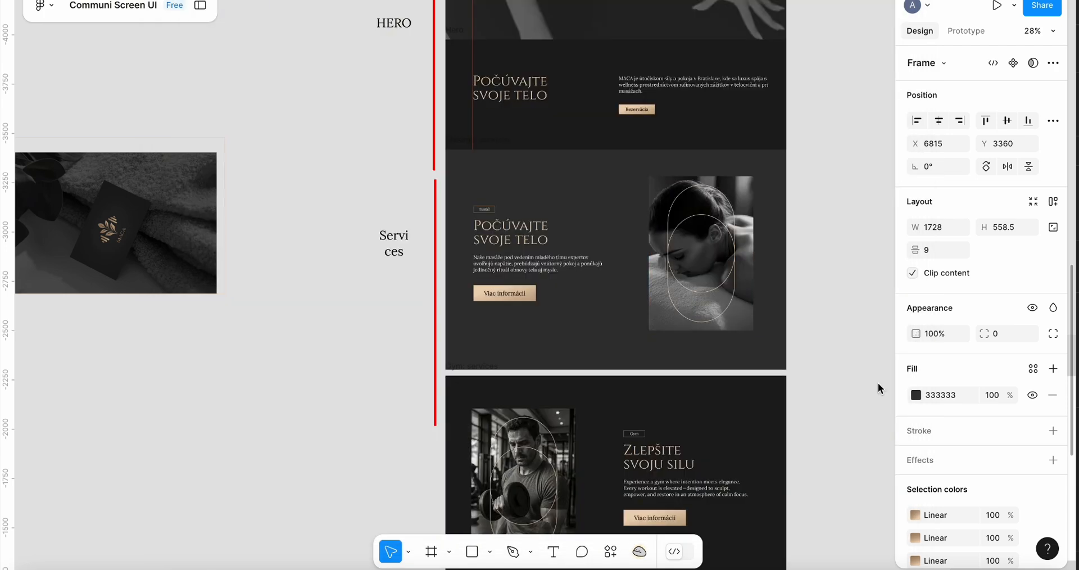
pyautogui.click(857, 242)
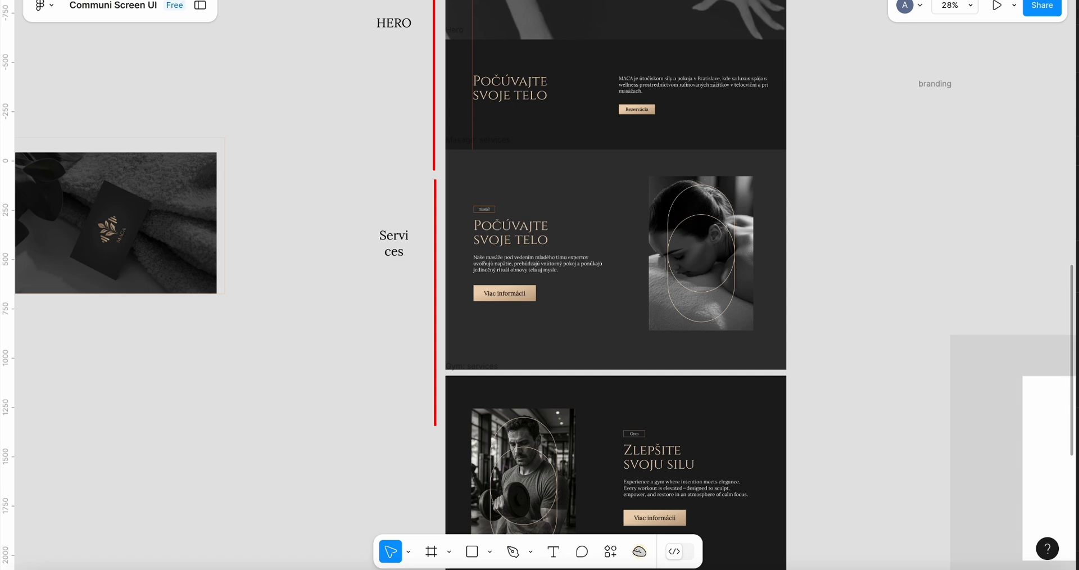
pyautogui.moveTo(437, 180); pyautogui.dragTo(433, 185)
pyautogui.click(833, 239)
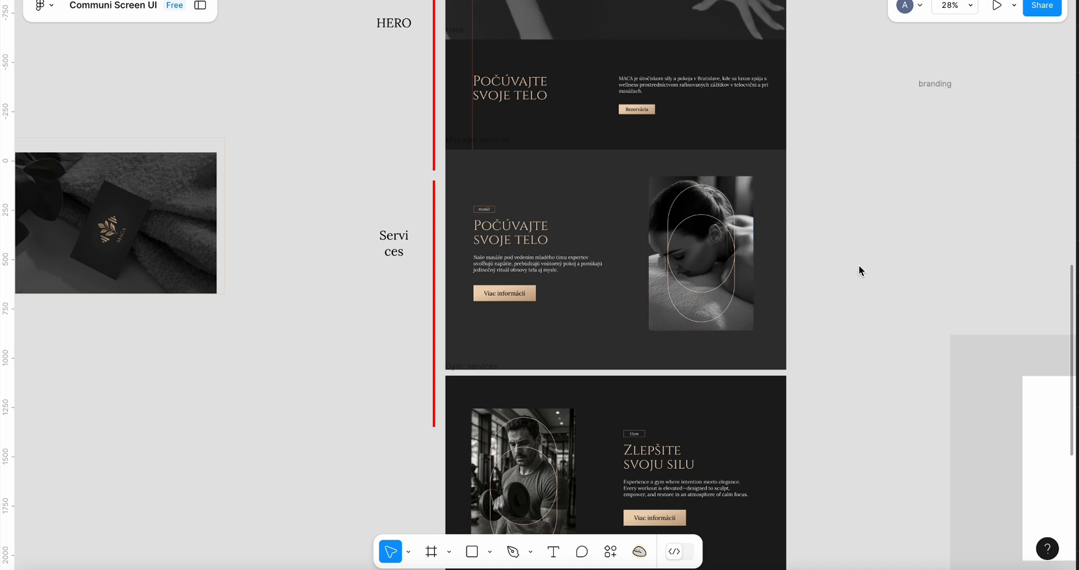
pyautogui.press('super+Tab')
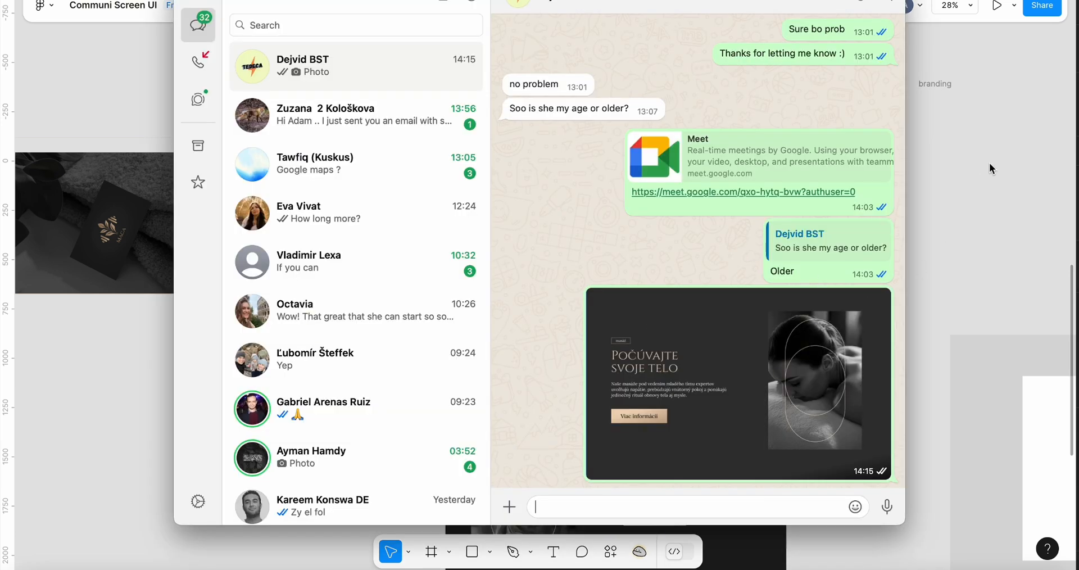
pyautogui.press('super+Tab')
# Return to the Webflow designer and review the hero section around Div Block 5
pyautogui.click(549, 569)
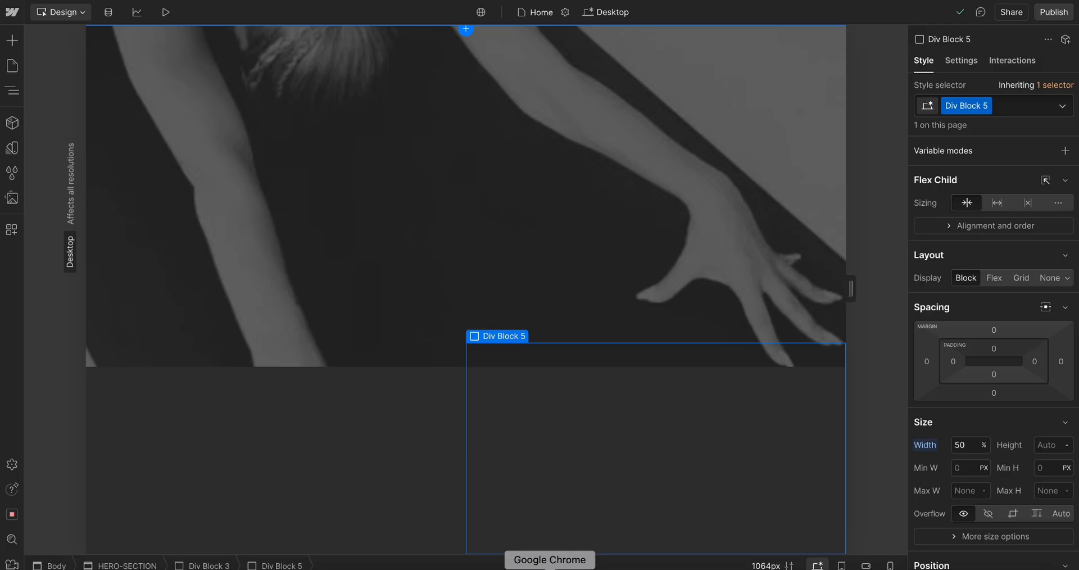
pyautogui.scroll(2, 638, 312)
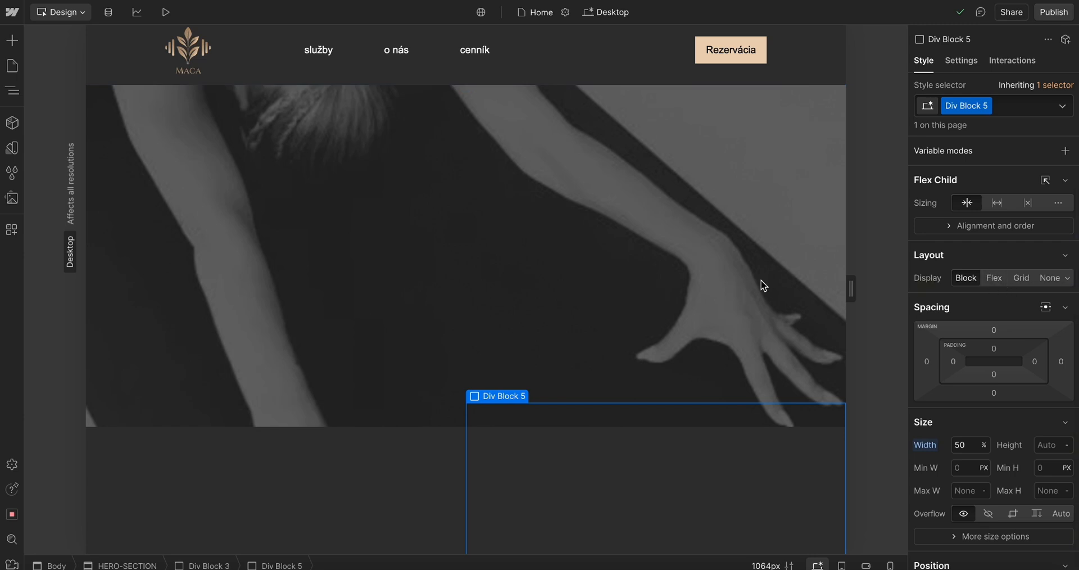
pyautogui.scroll(-1, 482, 259)
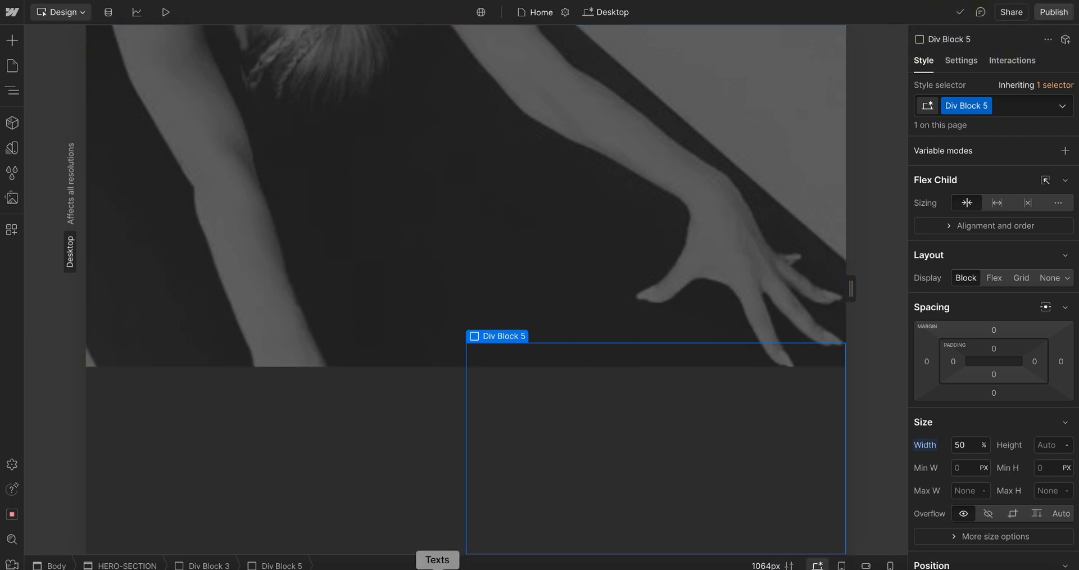
# Switch to Figma and select all frames of the Maca design page
pyautogui.click(376, 568)
pyautogui.scroll(-5, 798, 204)
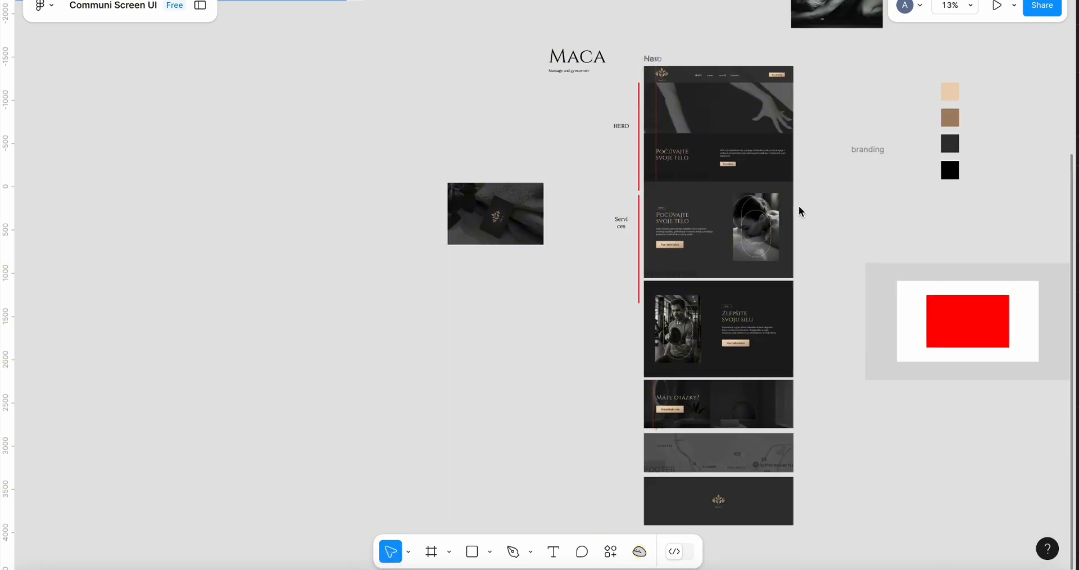
pyautogui.click(708, 93)
pyautogui.moveTo(672, 48); pyautogui.dragTo(753, 500)
pyautogui.scroll(2, 681, 302)
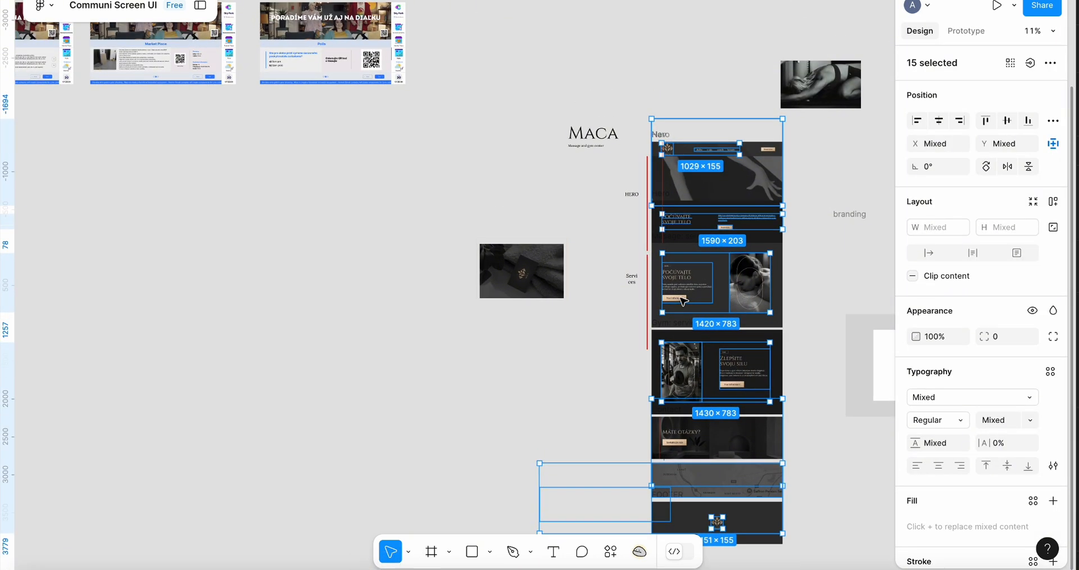
pyautogui.hscroll(1, 681, 302)
pyautogui.scroll(-3, 680, 302)
pyautogui.scroll(3, 697, 256)
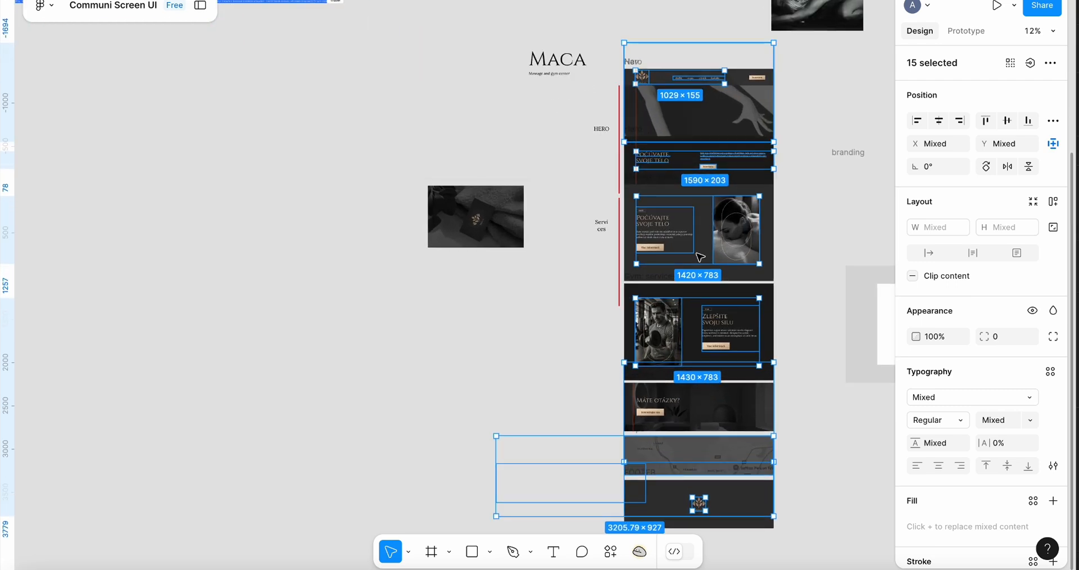
pyautogui.scroll(-5, 377, 59)
pyautogui.scroll(6, 378, 60)
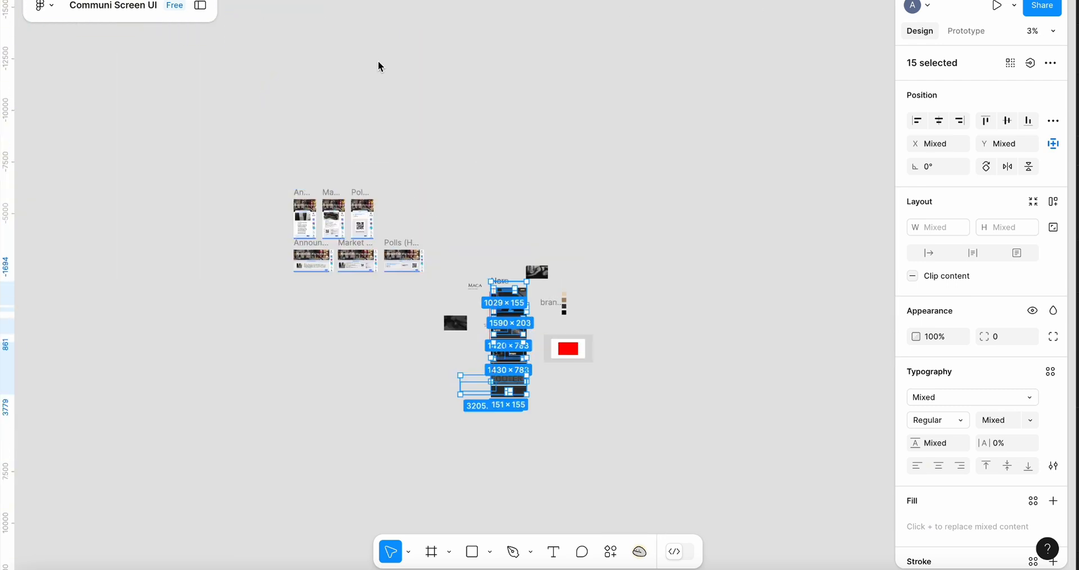
pyautogui.scroll(4, 432, 303)
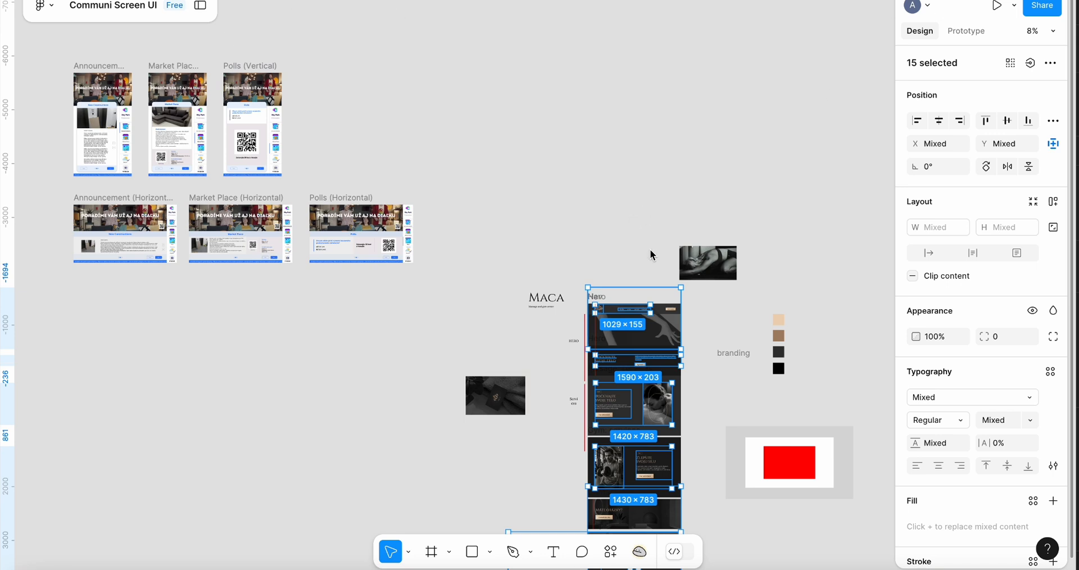
pyautogui.click(122, 0)
pyautogui.moveTo(87, 0)
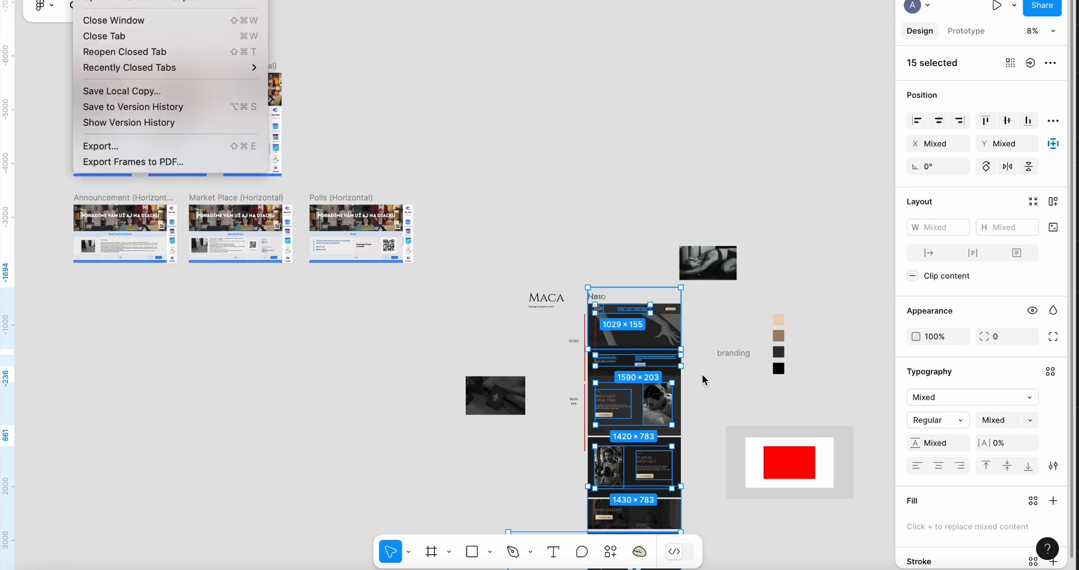
pyautogui.click(757, 285)
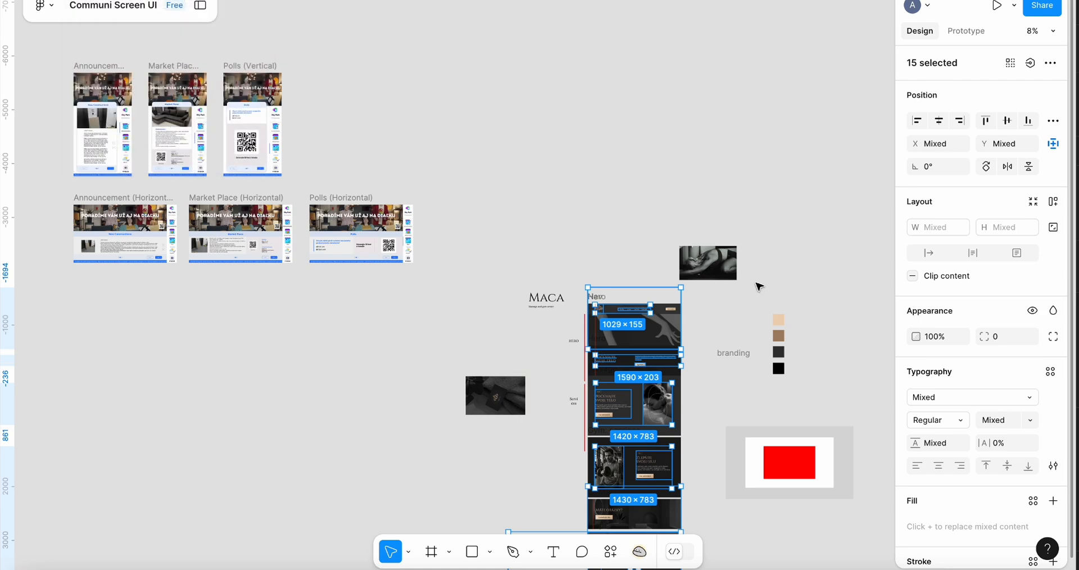
# Zoom around the Maca design and reselect all its frames including the section labels
pyautogui.scroll(3, 758, 287)
pyautogui.scroll(-3, 726, 248)
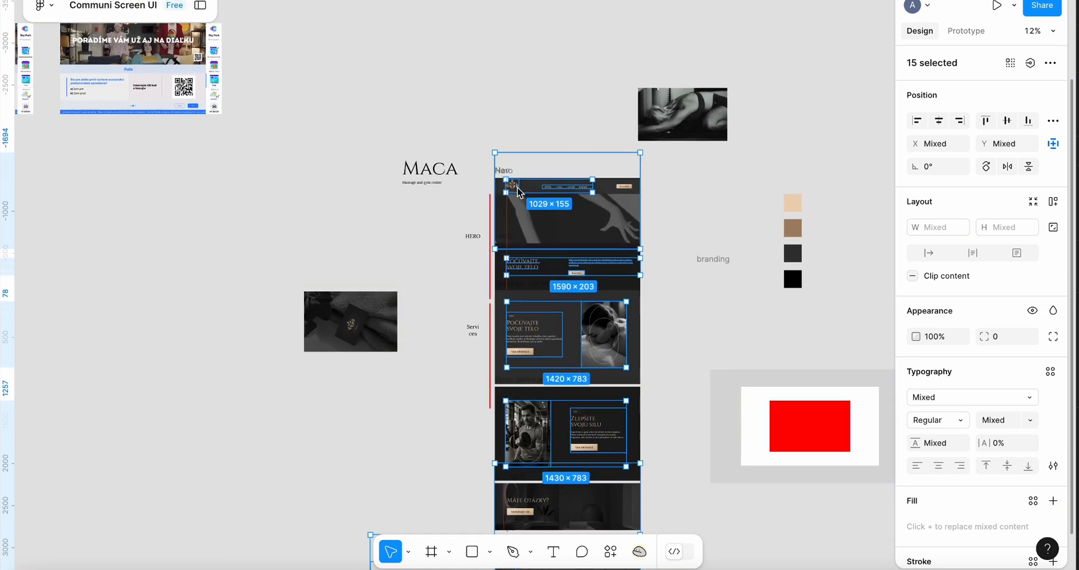
pyautogui.scroll(2, 470, 176)
pyautogui.scroll(-4, 719, 189)
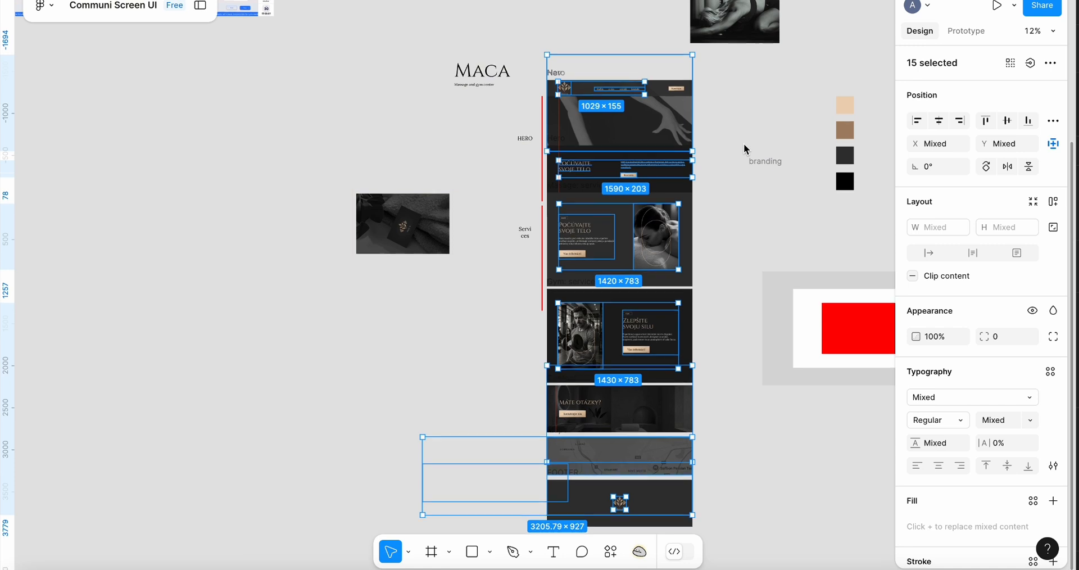
pyautogui.scroll(-2, 743, 140)
pyautogui.scroll(1, 589, 163)
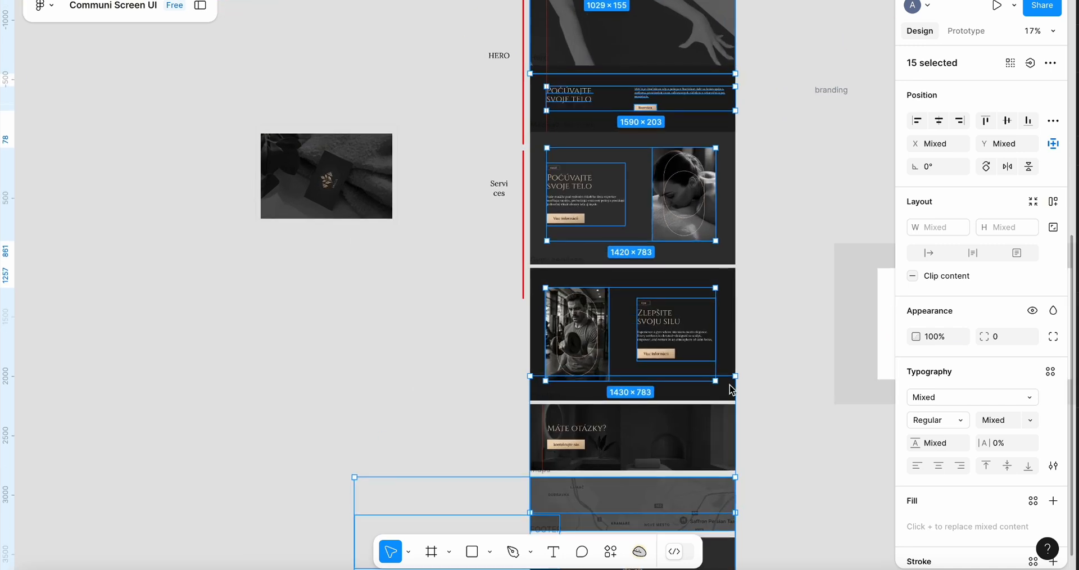
pyautogui.scroll(-3, 731, 112)
pyautogui.click(736, 103)
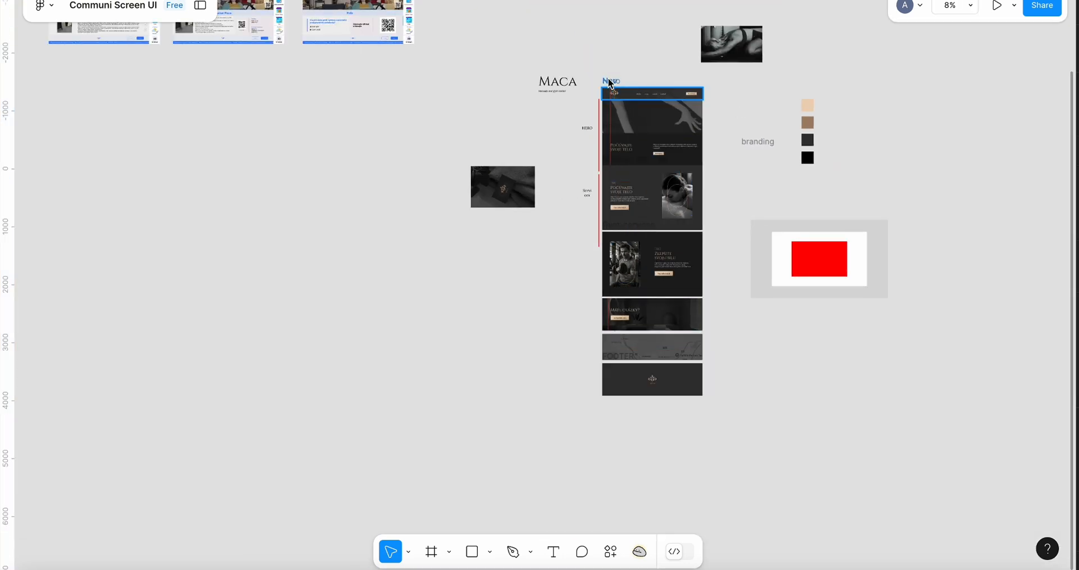
pyautogui.moveTo(599, 73); pyautogui.dragTo(691, 422)
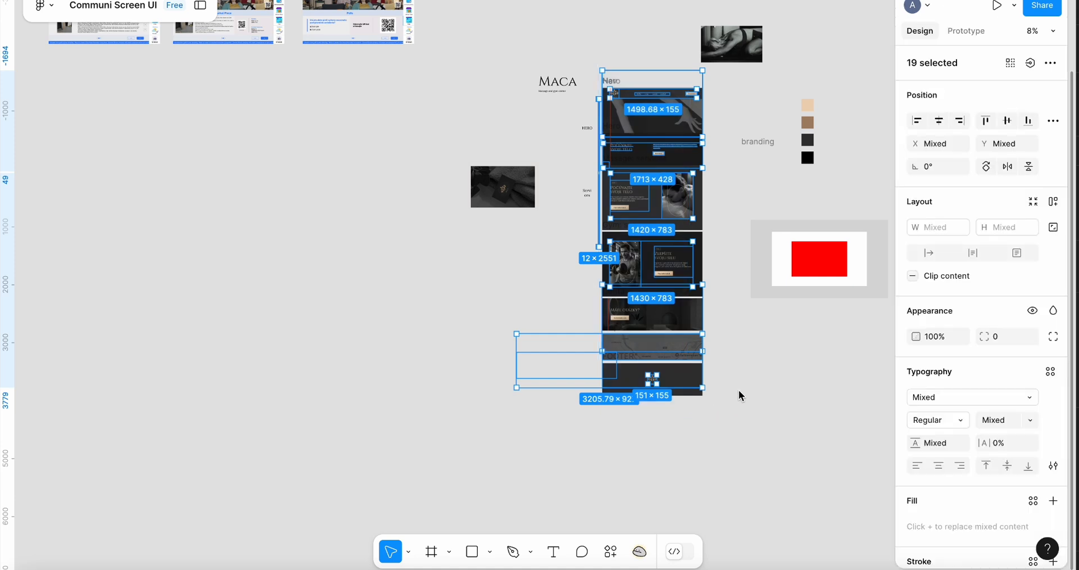
# Save a local copy of the Figma file to Downloads named "MACA Ui-Web25-UI.fig"
pyautogui.click(89, 0)
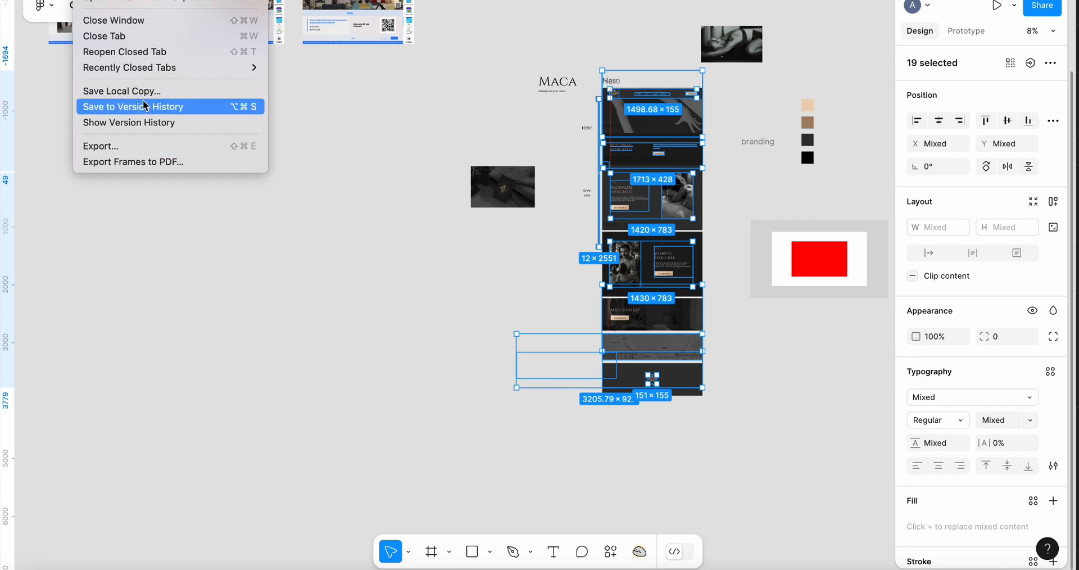
pyautogui.click(163, 91)
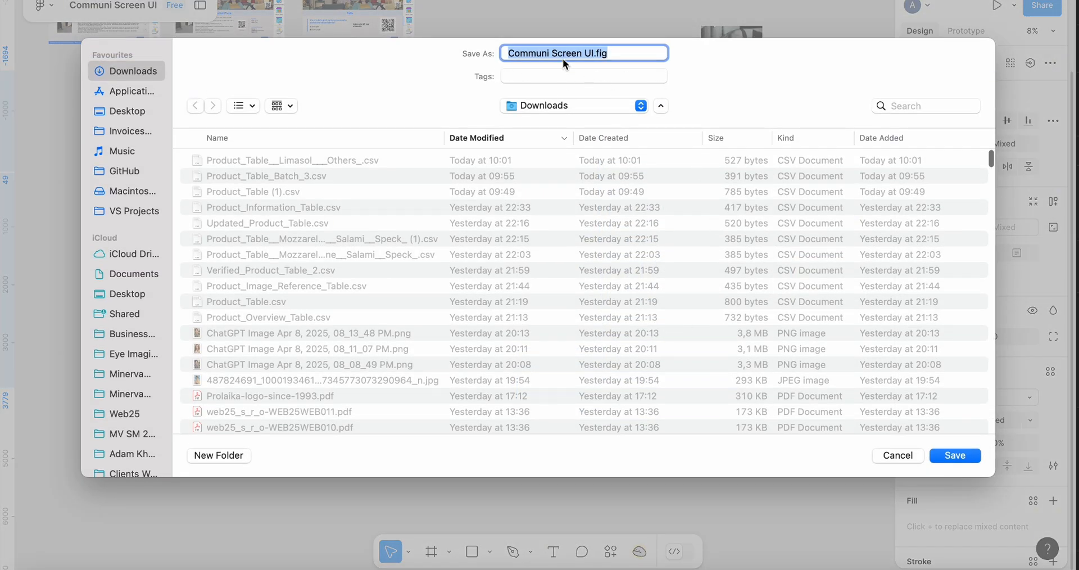
pyautogui.doubleClick(562, 59)
pyautogui.press('BackSpace')
pyautogui.press('BackSpace')
pyautogui.press('BackSpace')
pyautogui.press('BackSpace')
pyautogui.press('BackSpace')
pyautogui.press('BackSpace')
pyautogui.press('BackSpace')
pyautogui.press('BackSpace')
pyautogui.press('BackSpace')
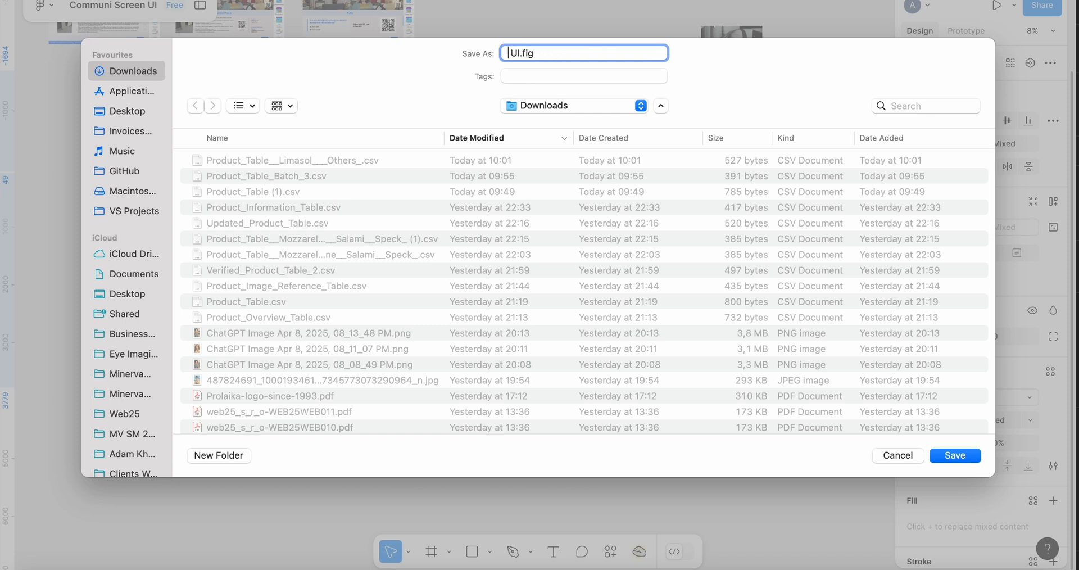
pyautogui.write('MacaUi-Web25')
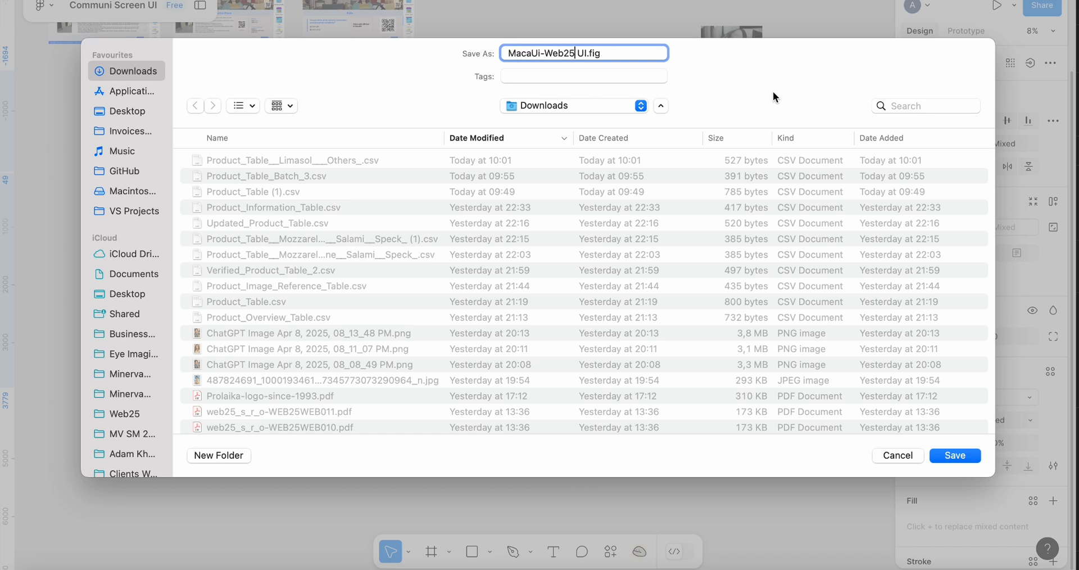
pyautogui.click(533, 56)
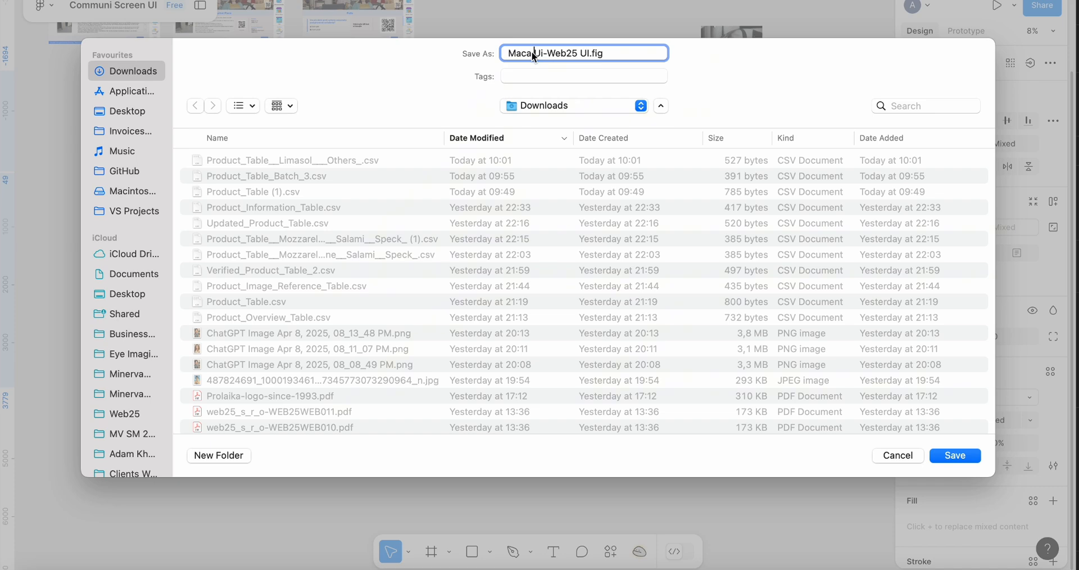
pyautogui.moveTo(532, 54); pyautogui.dragTo(477, 57)
pyautogui.write('MACA')
pyautogui.click(583, 52)
pyautogui.press('BackSpace')
pyautogui.write('-')
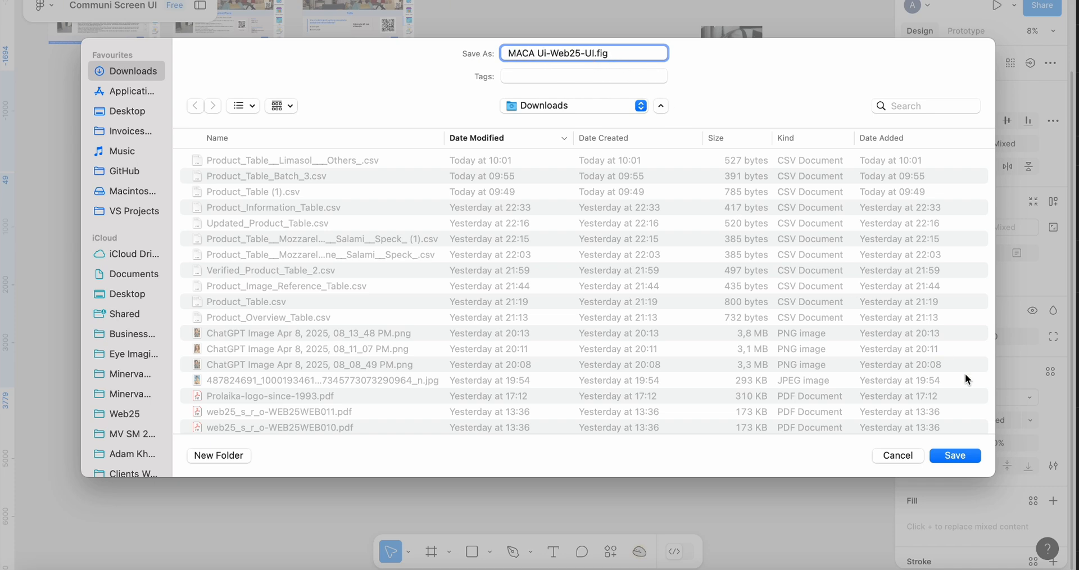
pyautogui.click(956, 454)
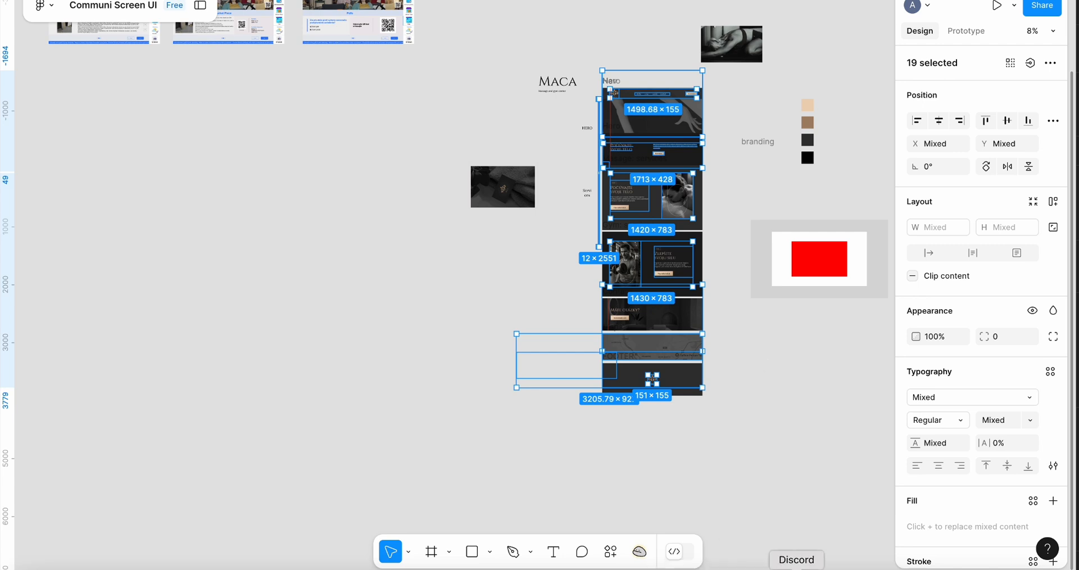
# Switch to Telegram and send the MACA Ui-Web25-UI.fig file to a chat contact
pyautogui.click(569, 565)
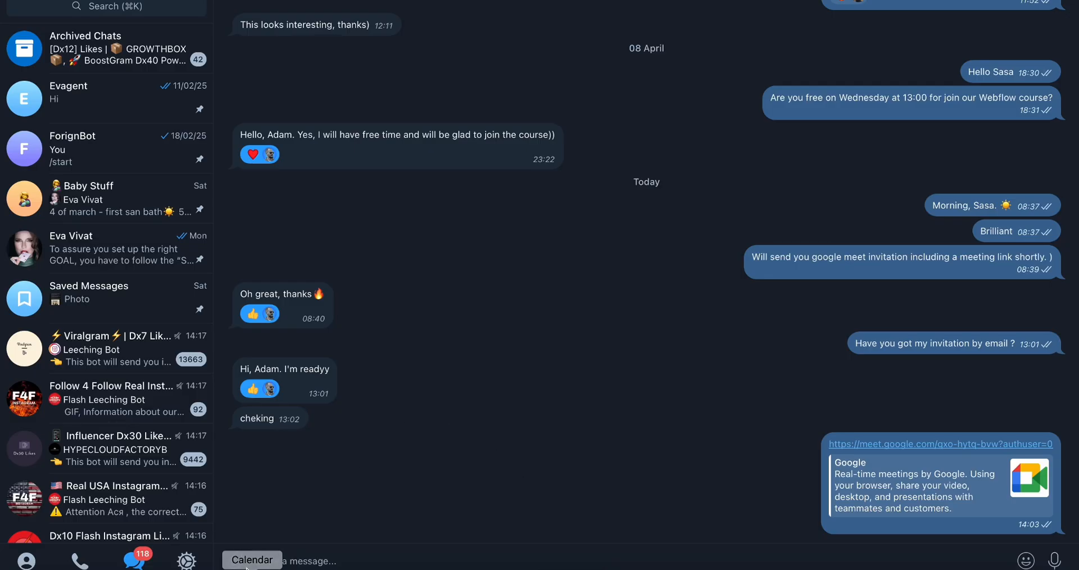
pyautogui.moveTo(235, 560)
pyautogui.click(282, 518)
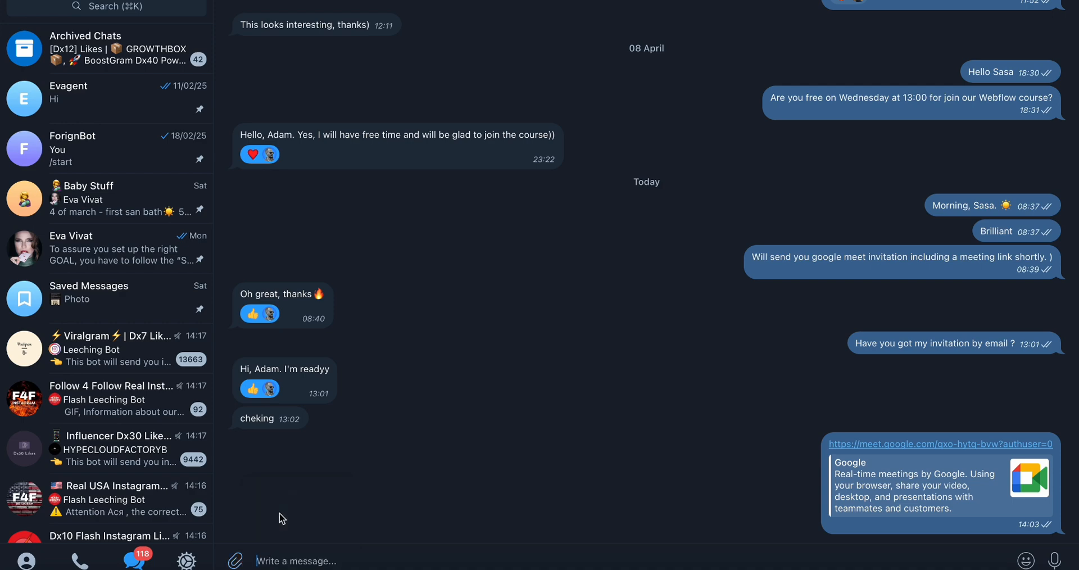
pyautogui.click(317, 132)
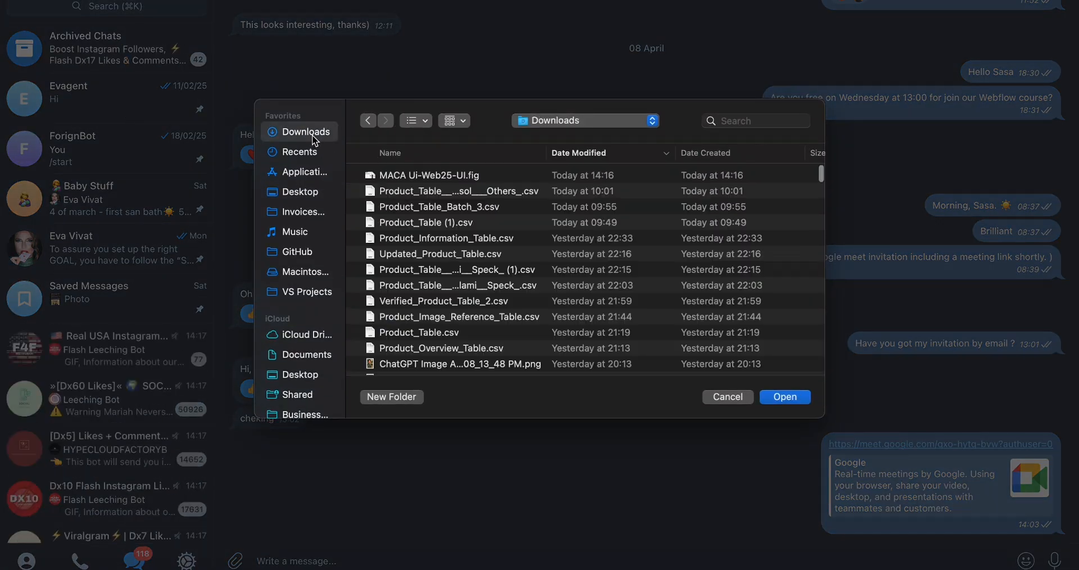
pyautogui.doubleClick(388, 174)
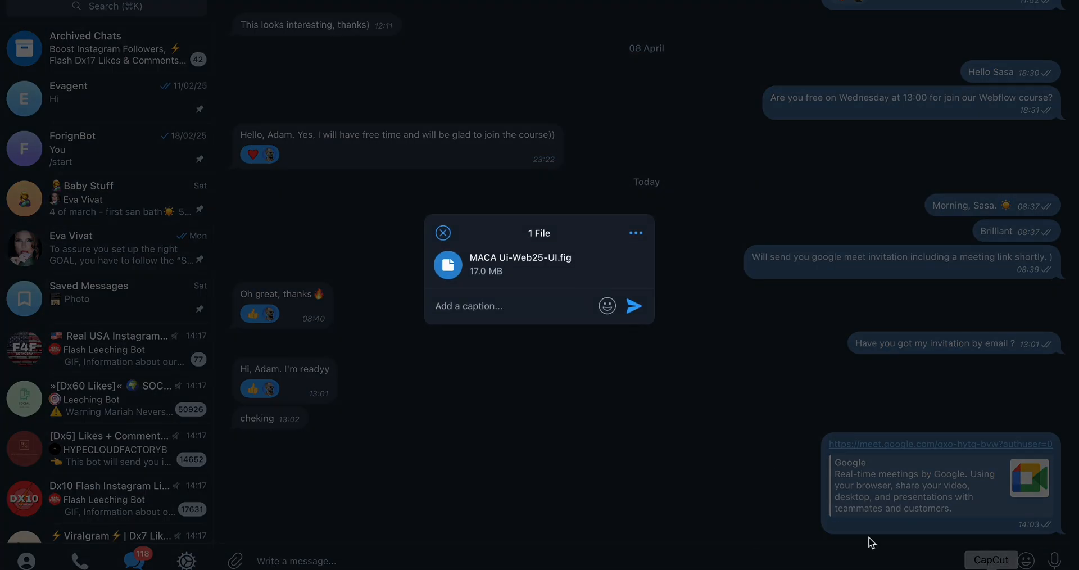
pyautogui.click(634, 316)
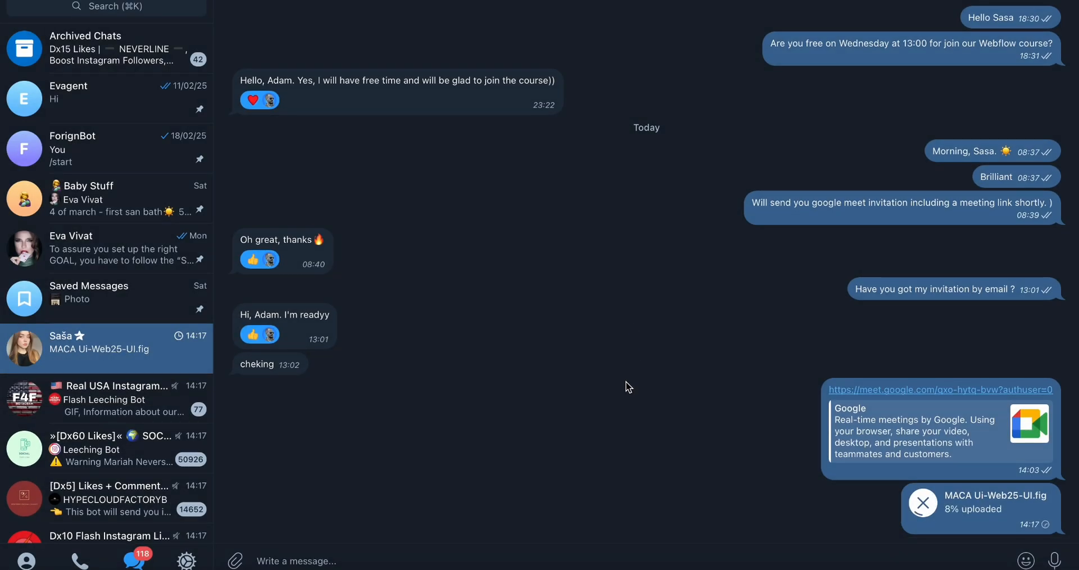
pyautogui.press('super+Tab')
pyautogui.click(848, 474)
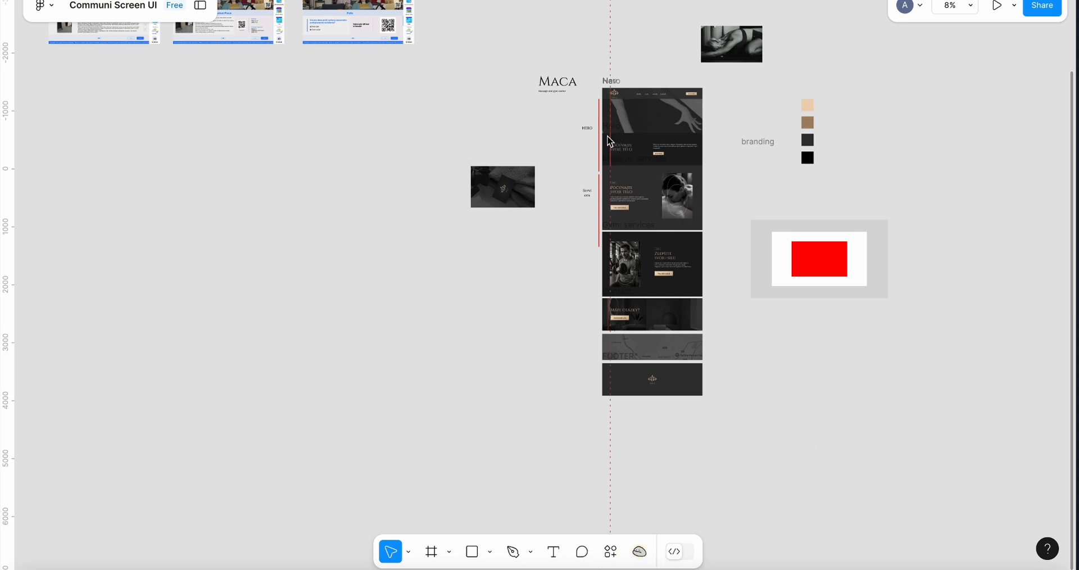
pyautogui.moveTo(590, 99); pyautogui.dragTo(608, 212)
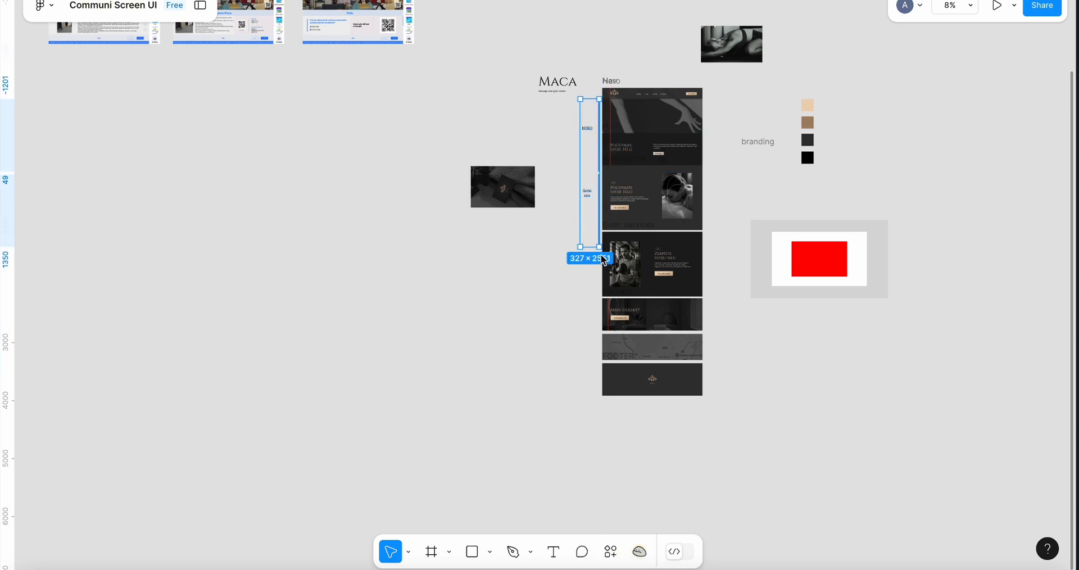
pyautogui.press('Escape')
pyautogui.click(503, 187)
pyautogui.press('Escape')
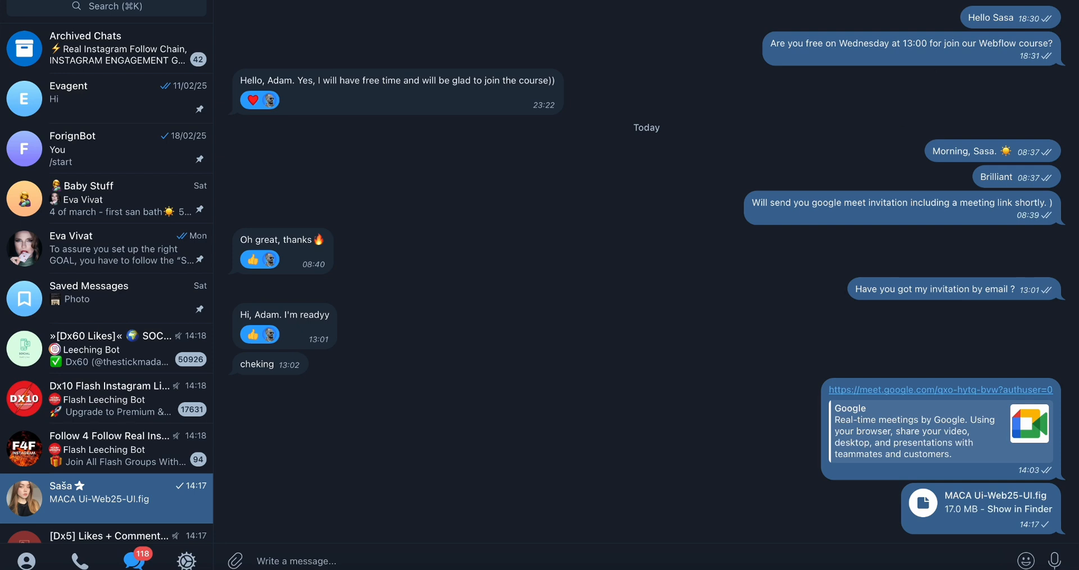
pyautogui.hotkey('ctrl', 'Left')
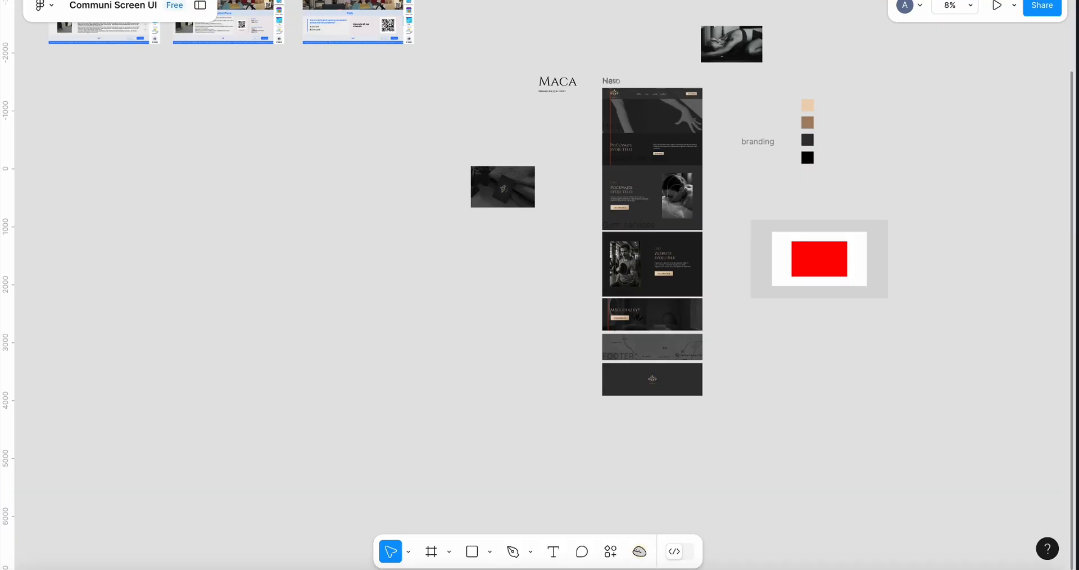